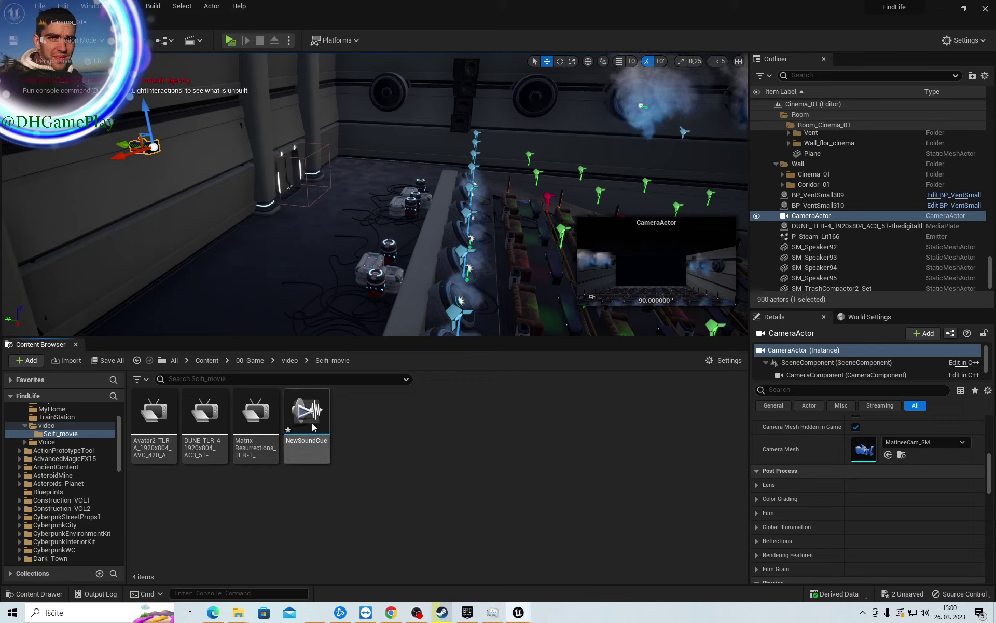
Delete the CameraActor from the level and force-delete the NewSoundCue asset from Scifi_movie
key(Delete)
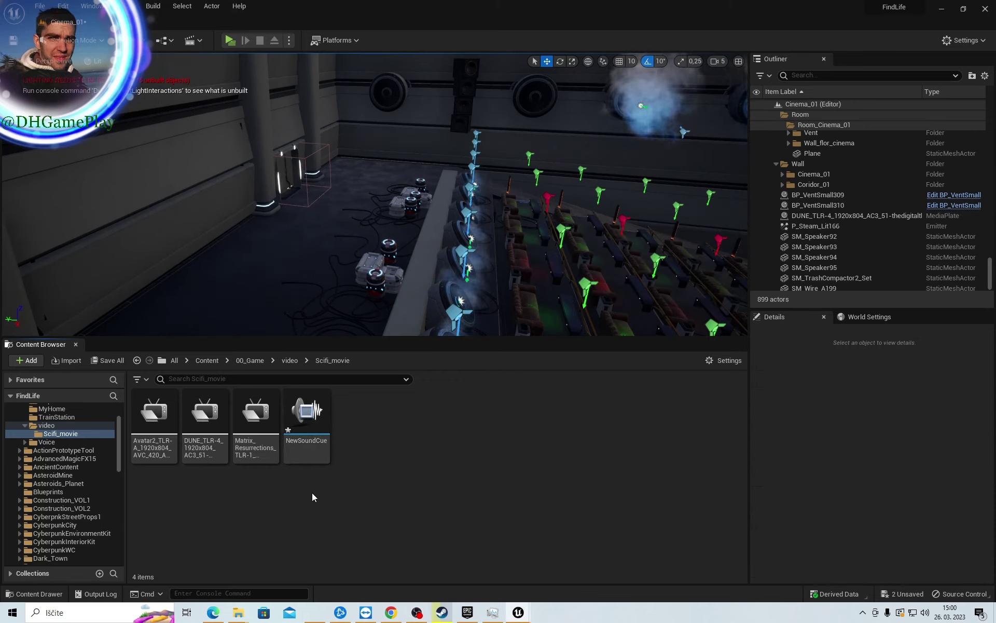
click(304, 446)
key(Delete)
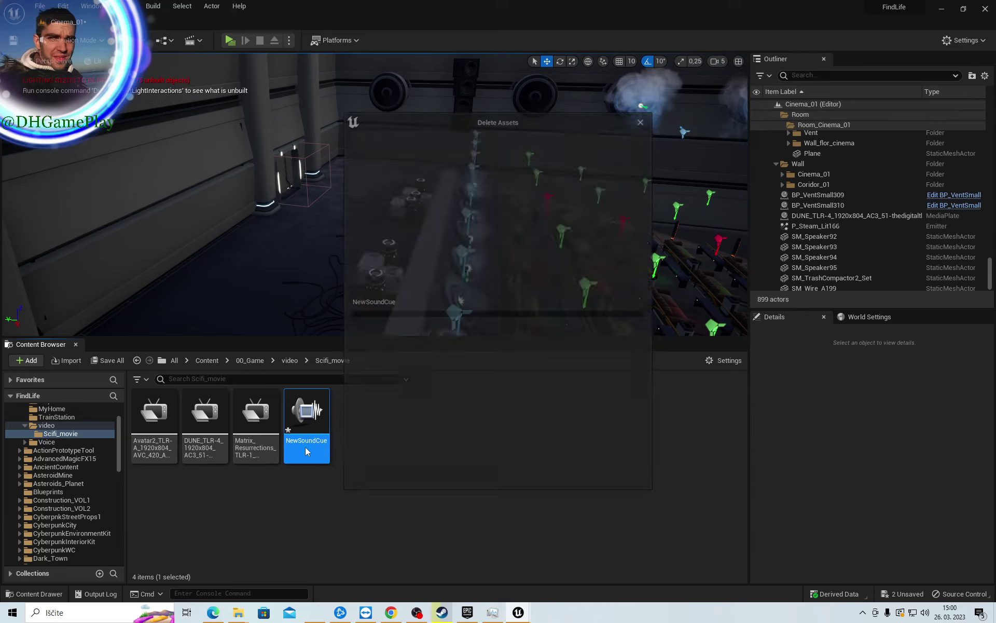
click(394, 475)
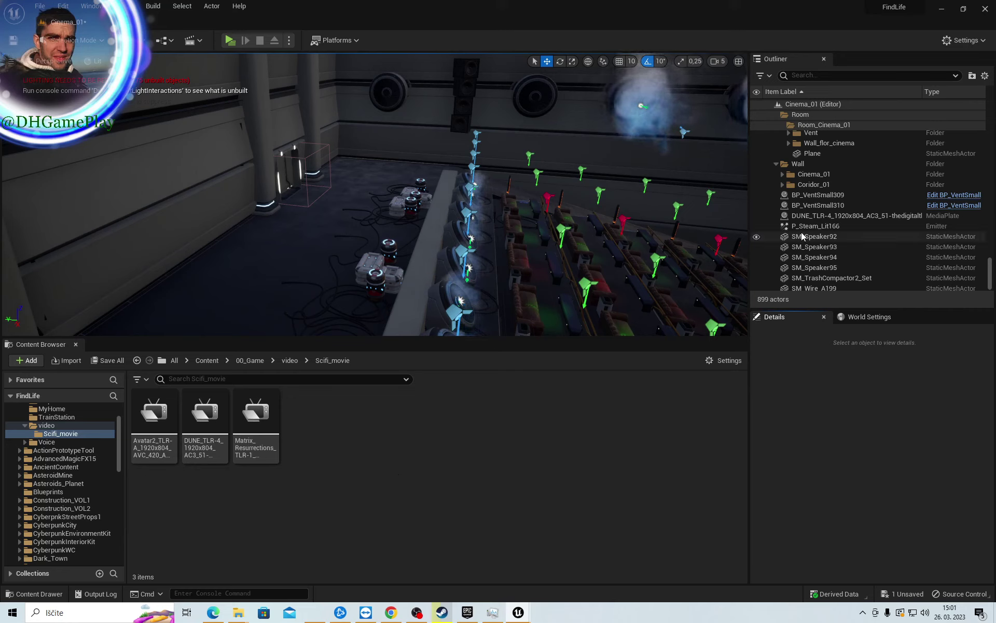
Put the DUNE_TLR-4 media plate into a new Outliner folder named Video and frame it
click(813, 216)
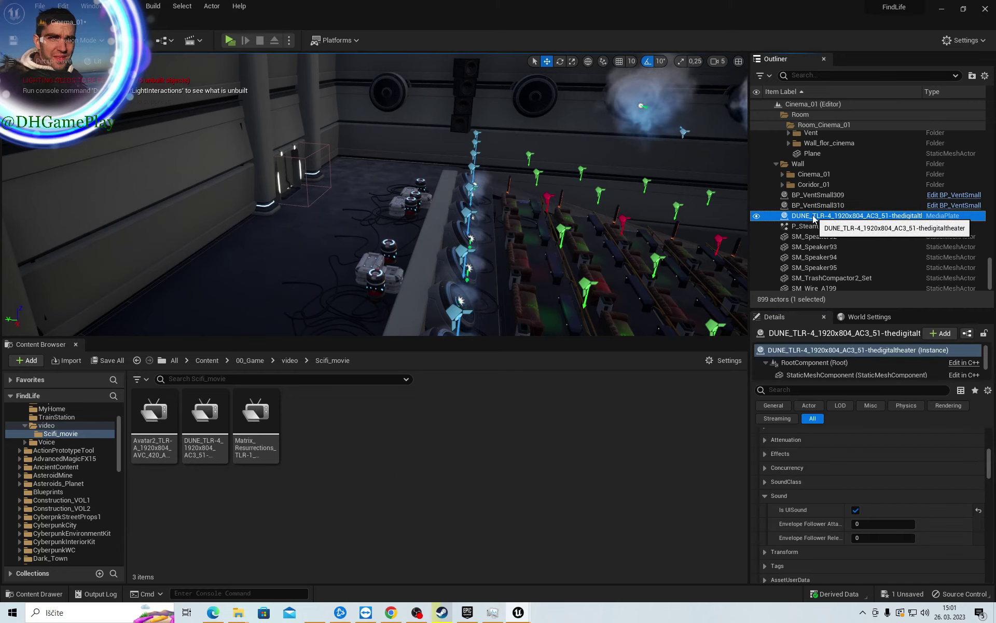
click(972, 75)
text(Video)
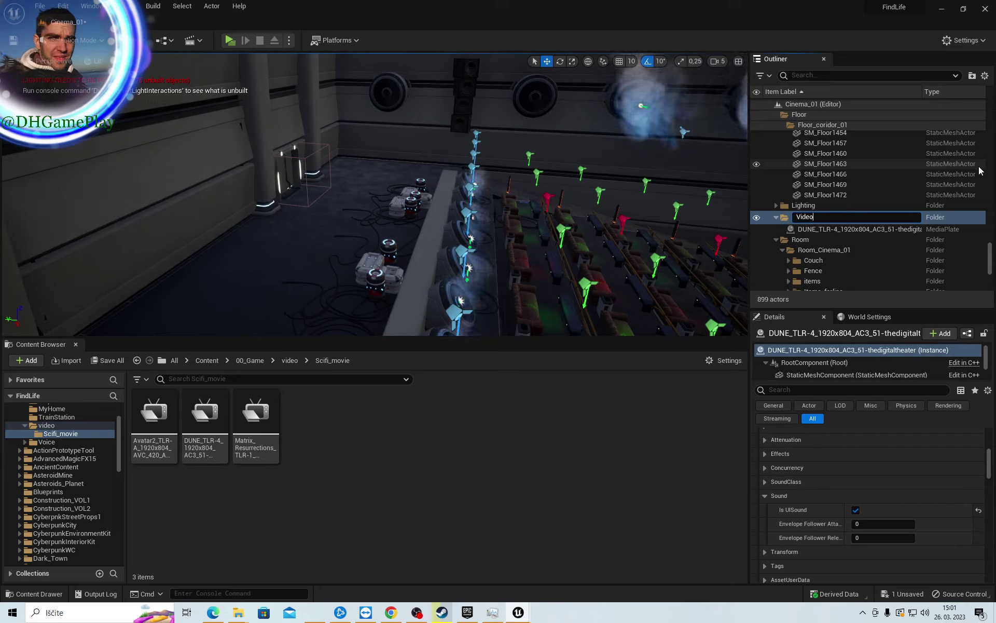
key(Return)
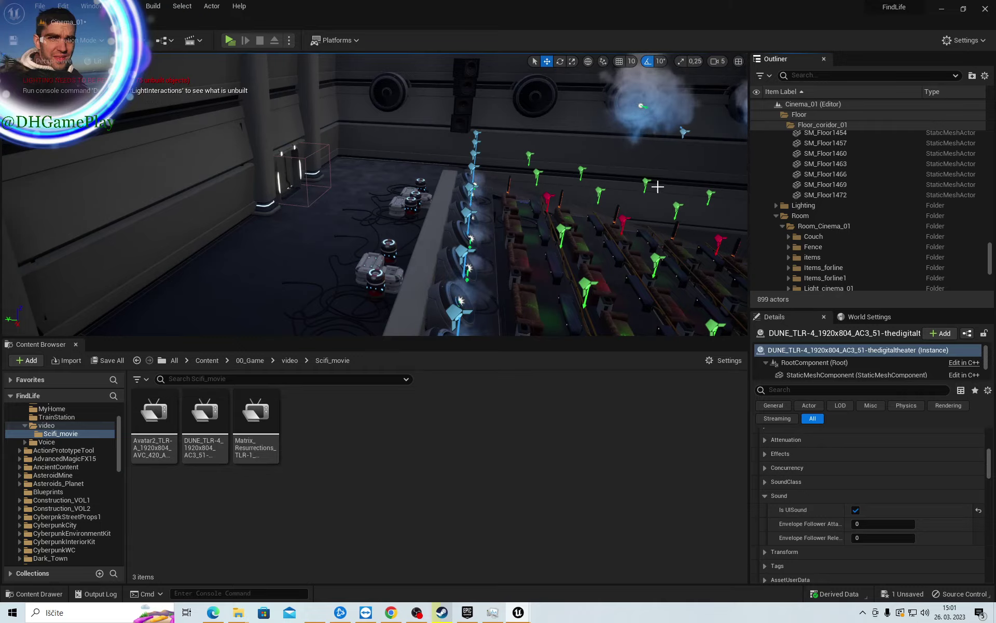
key(f)
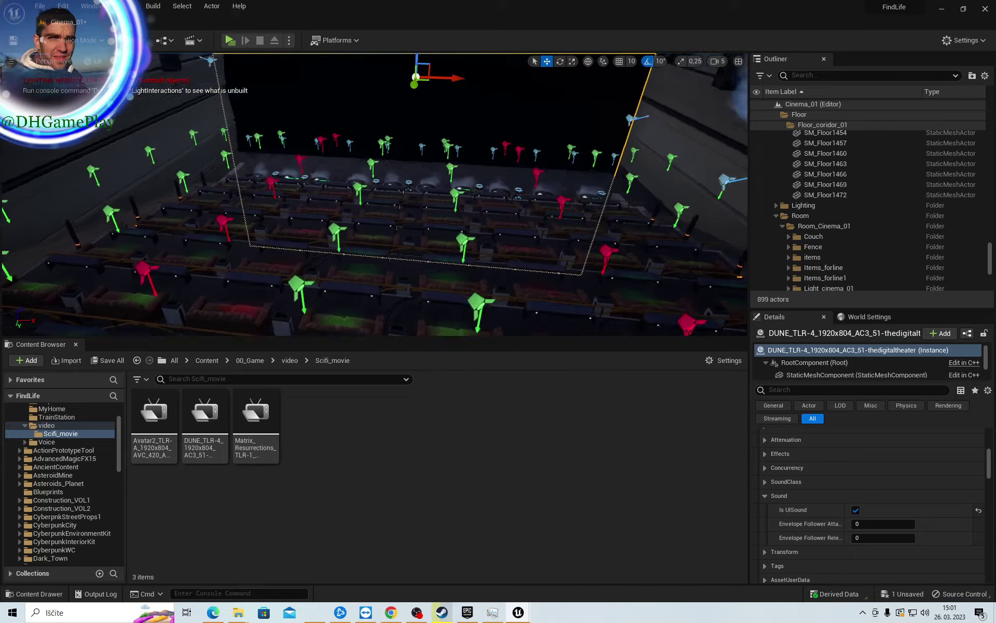
Select the P_Steam_Lit90 steam emitter beside the seats and view its LODMethod choices
right_drag(408, 259, 408, 259)
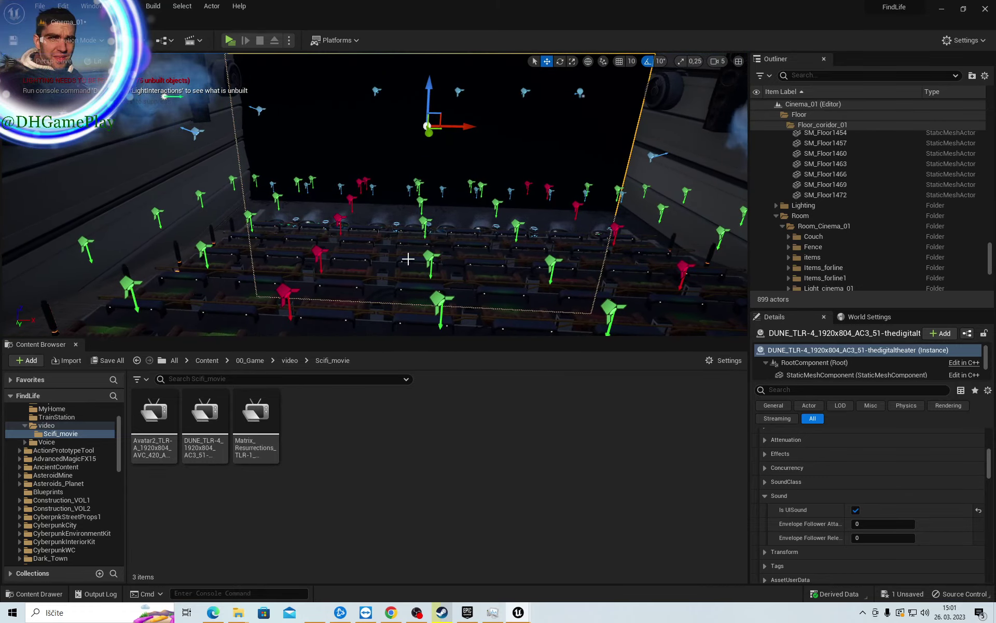
click(283, 214)
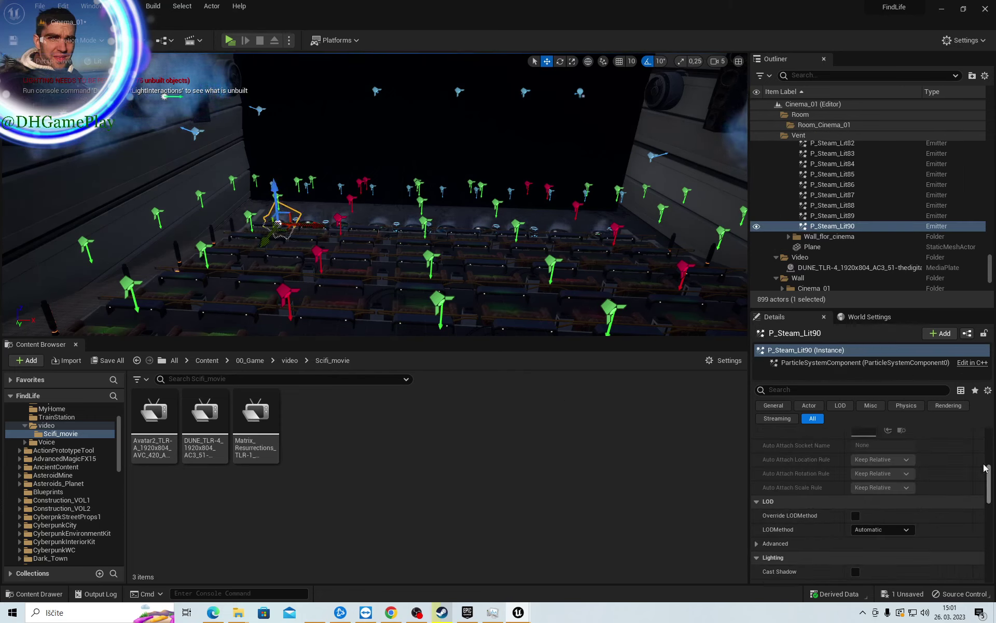
click(897, 530)
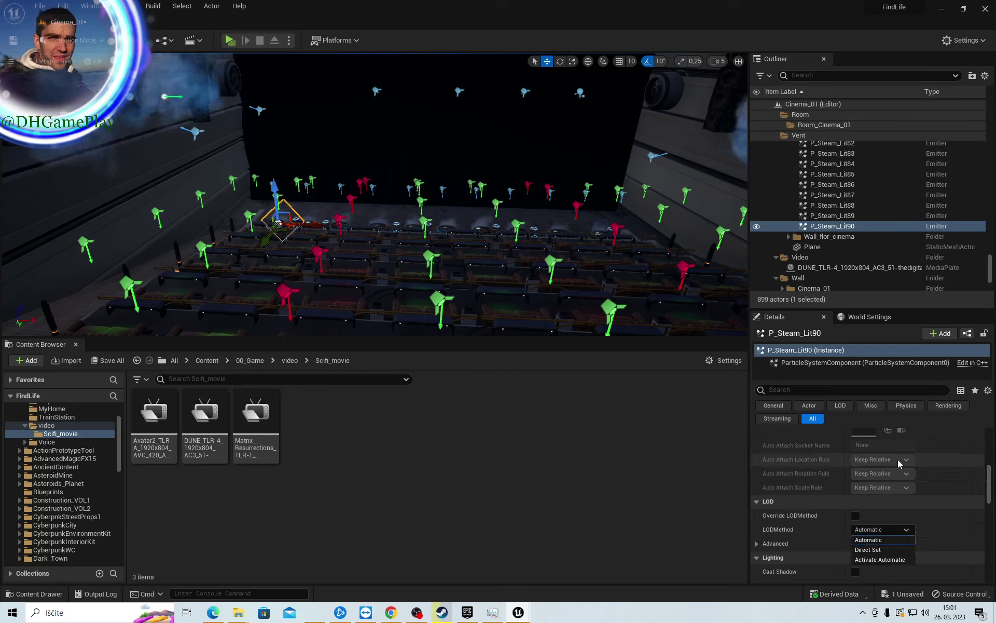
Scroll through the P_Steam_Lit90 Details panel to review its properties
scroll(898, 459, down, 2)
scroll(937, 470, down, 3)
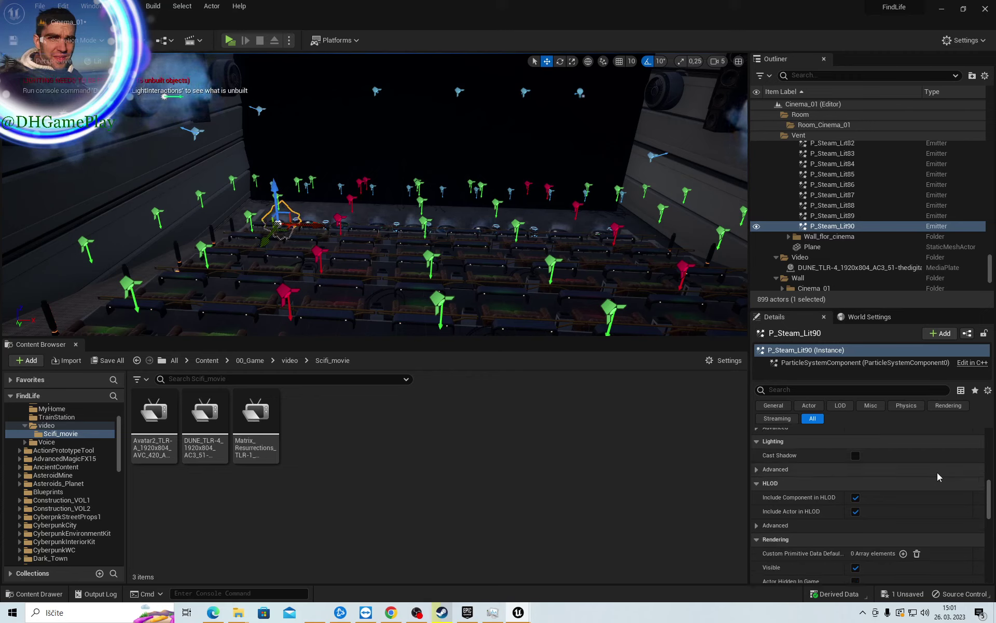
scroll(945, 474, down, 2)
scroll(947, 477, down, 1)
scroll(947, 477, up, 3)
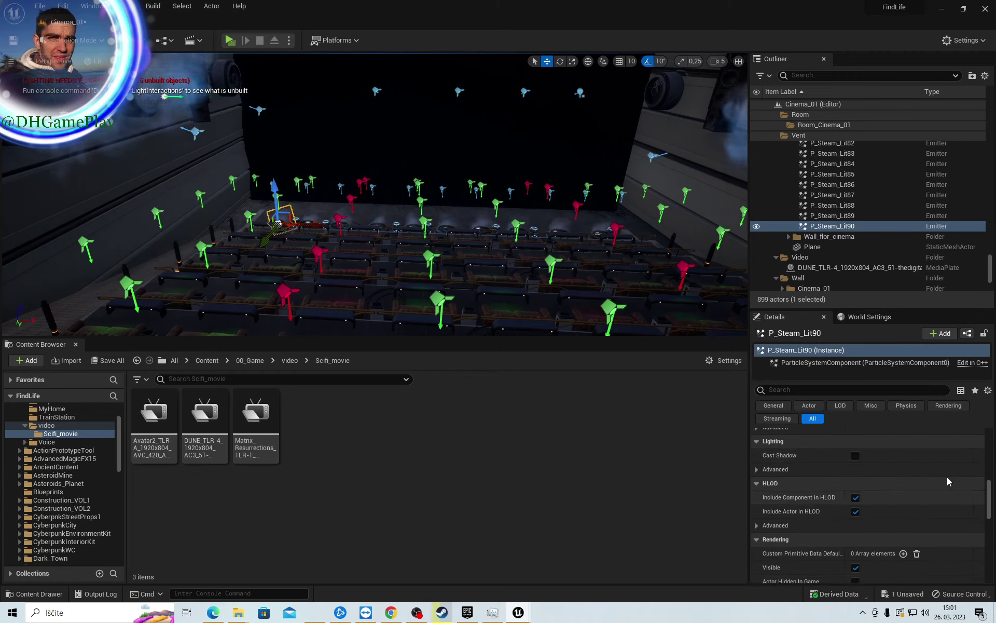
scroll(948, 480, down, 2)
scroll(948, 480, down, 2)
scroll(947, 480, down, 2)
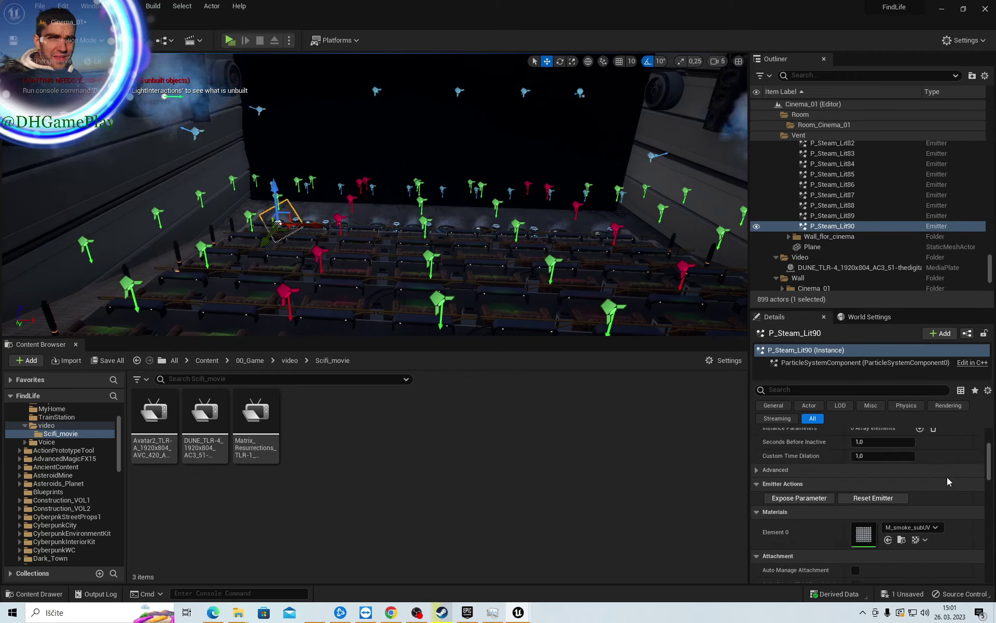
scroll(947, 477, up, 2)
scroll(947, 478, up, 2)
scroll(948, 477, up, 1)
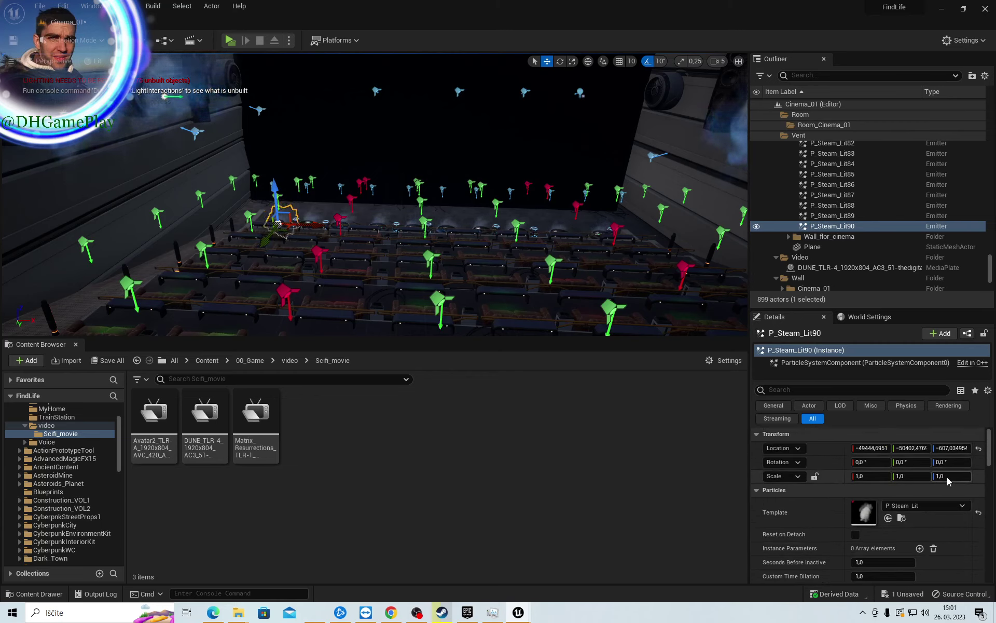
scroll(948, 478, down, 1)
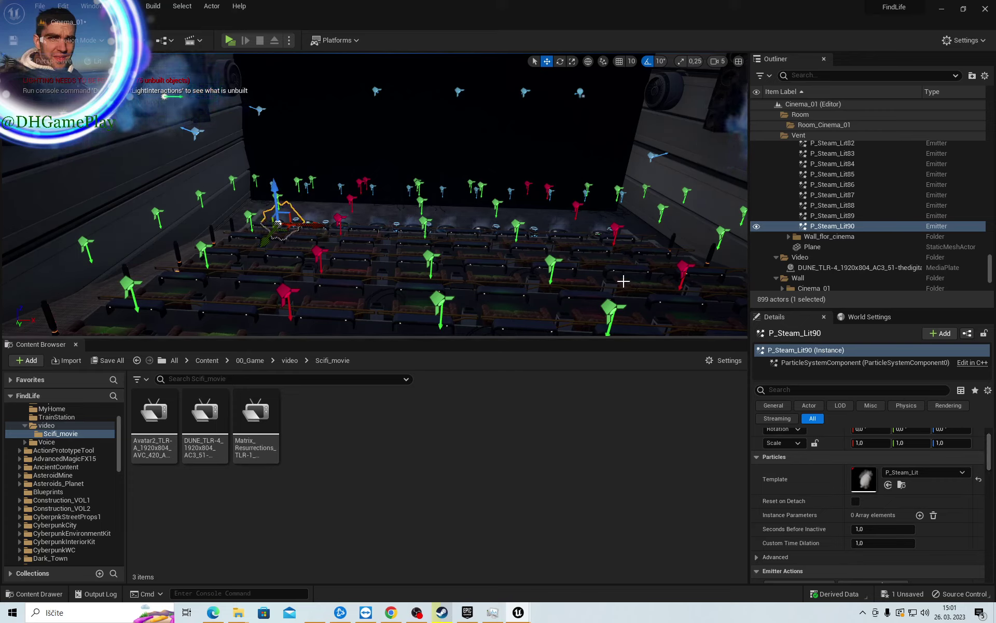
Drag SpotLight230 left along its X axis on the screen wall, then select P_Steam_Lit85
key(f)
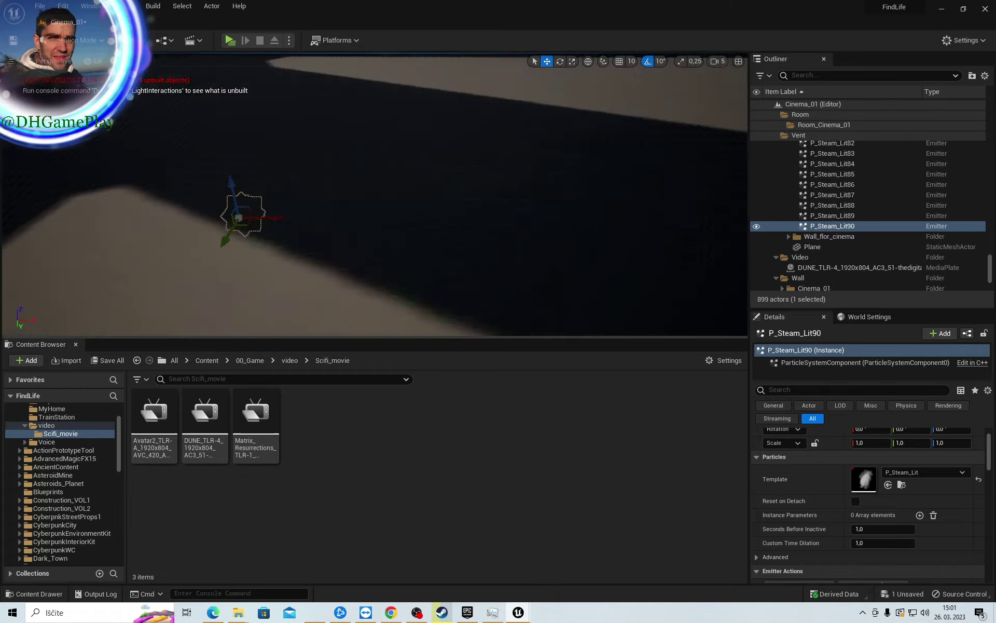
scroll(373, 194, down, 10)
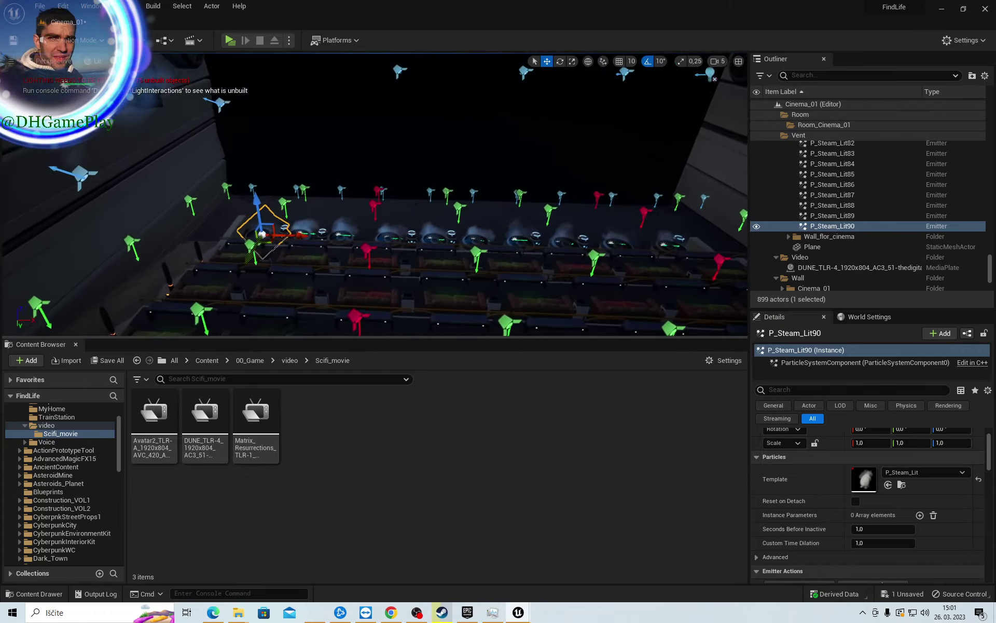
right_drag(490, 206, 489, 205)
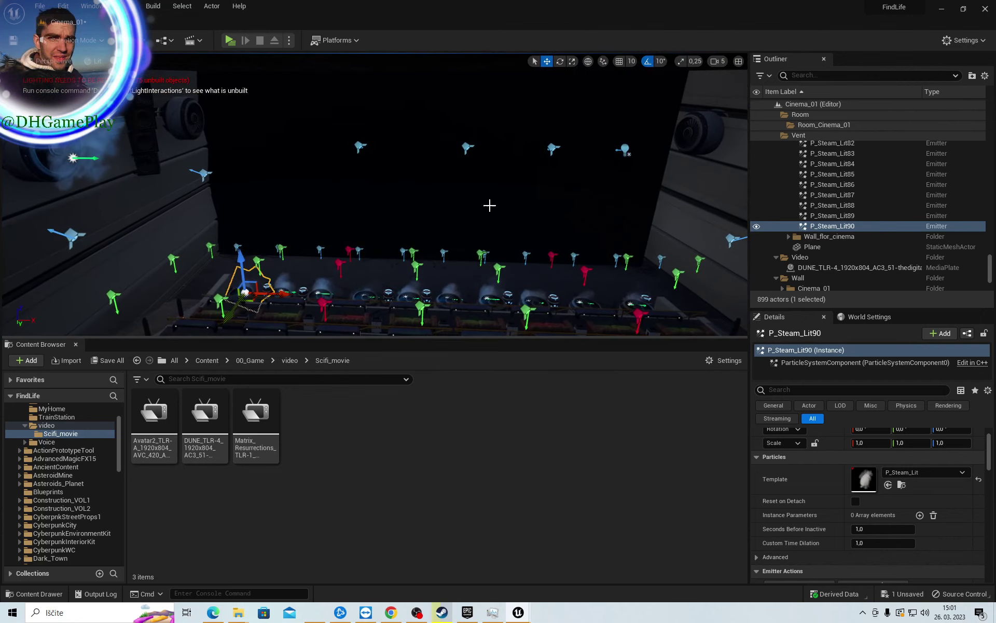
click(363, 147)
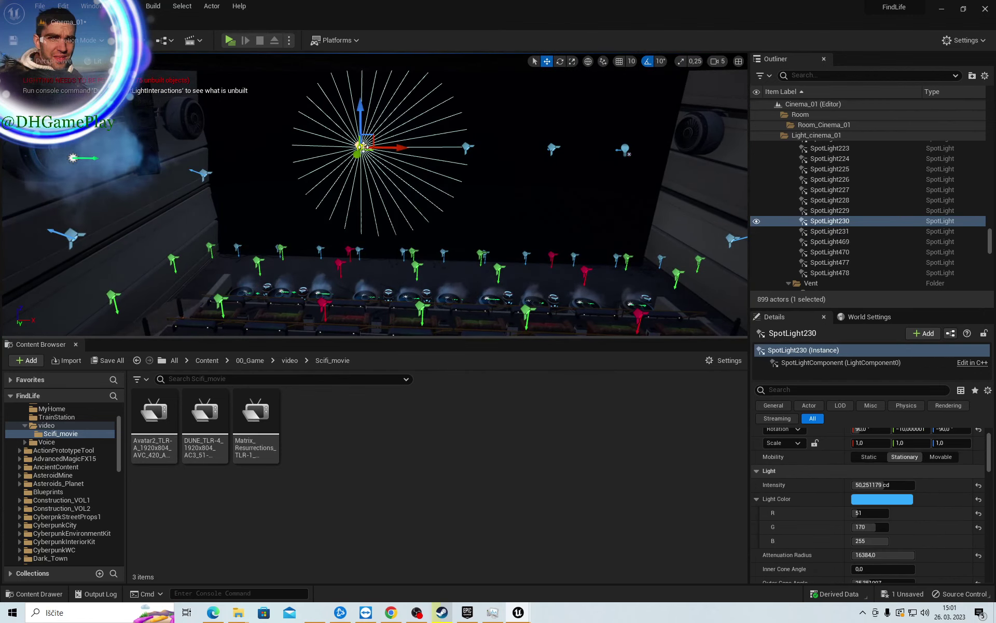
drag(407, 150, 328, 148)
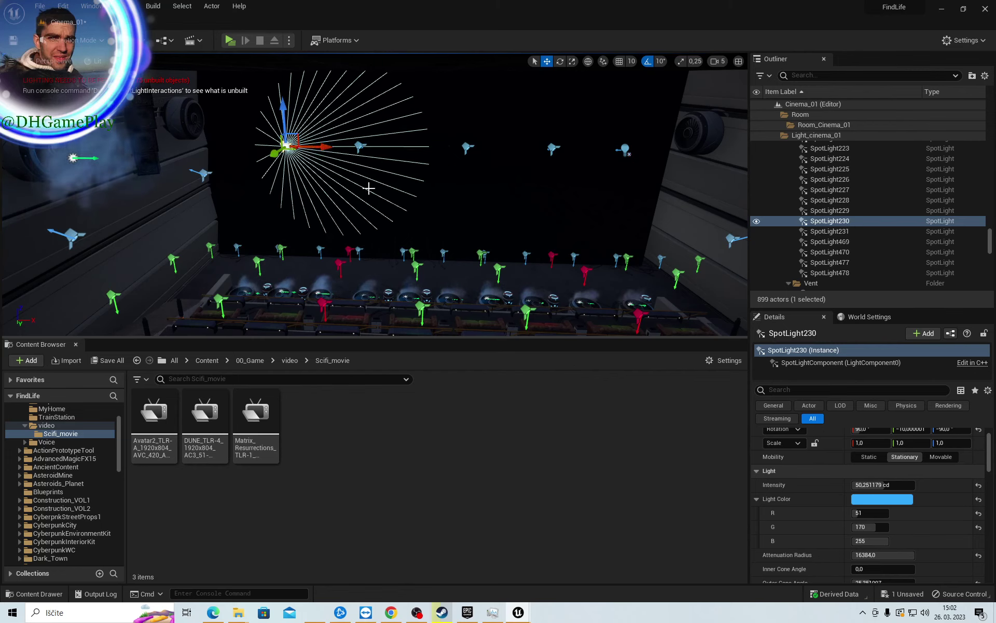
click(455, 285)
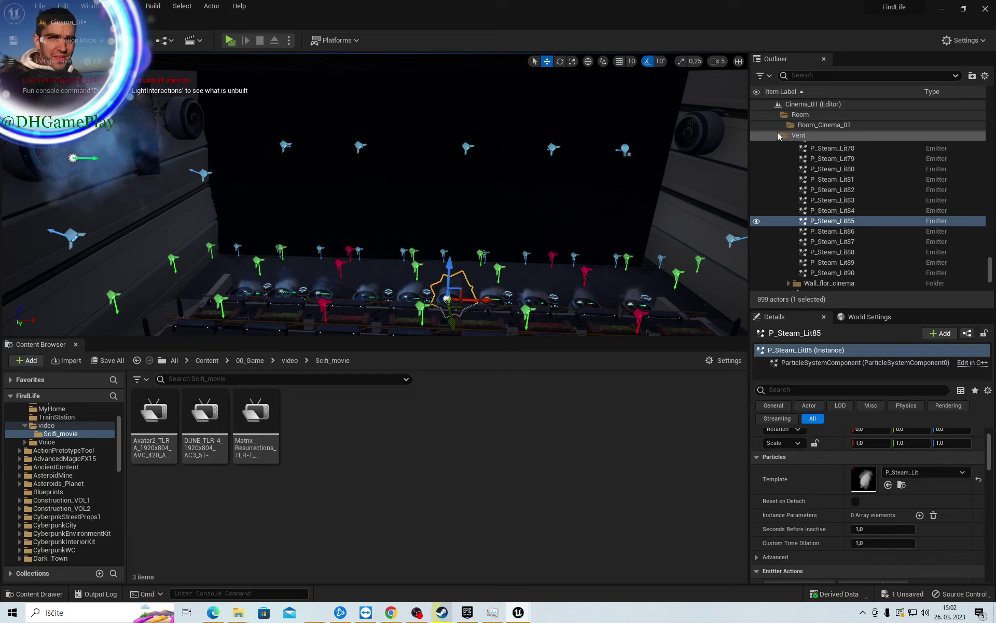
Filter the Outliner for 'vi', then clear the search filter
click(821, 75)
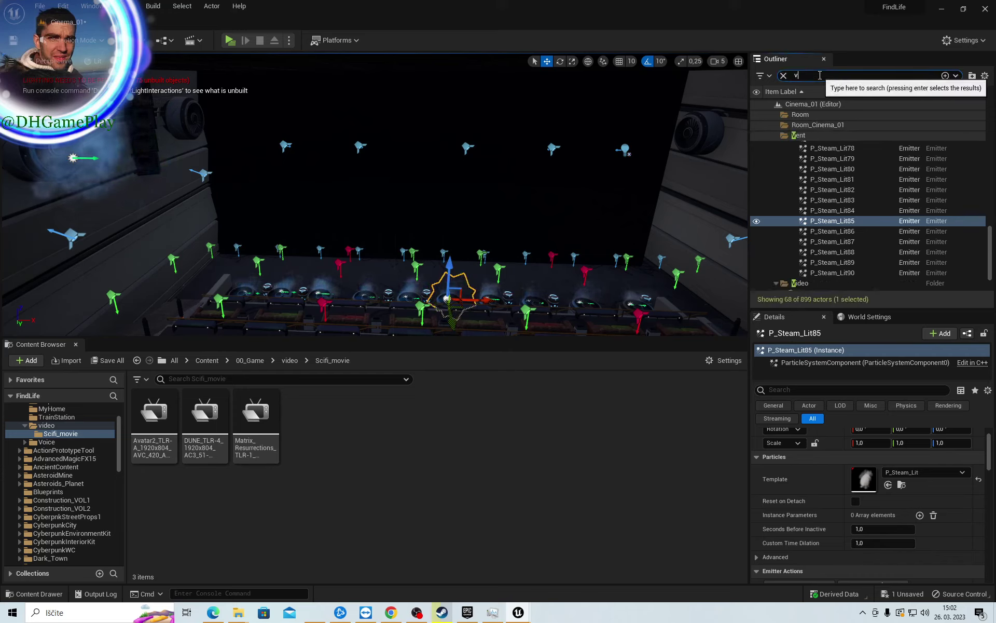
text(video)
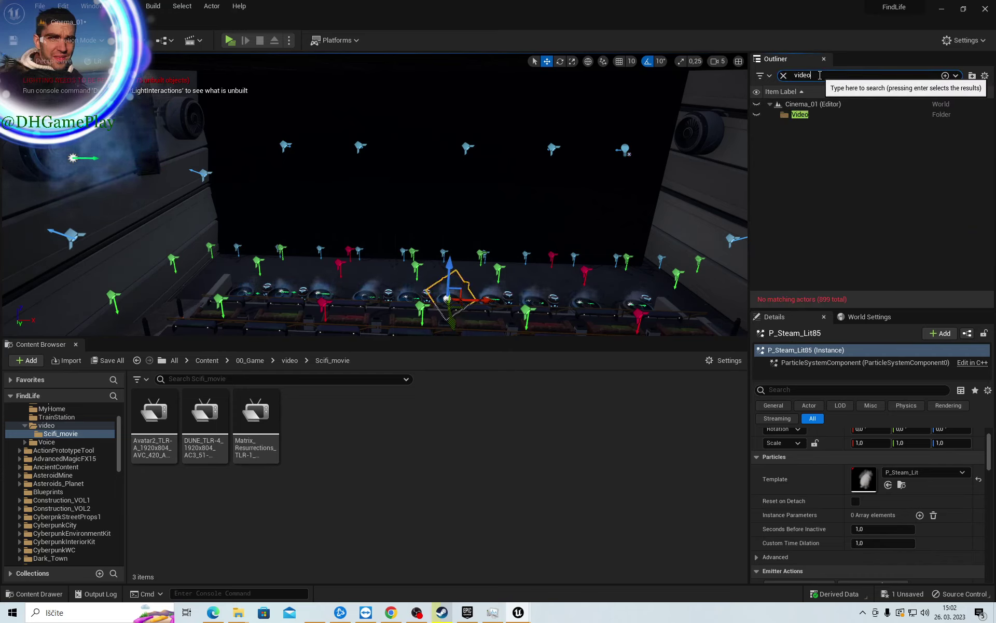
click(810, 103)
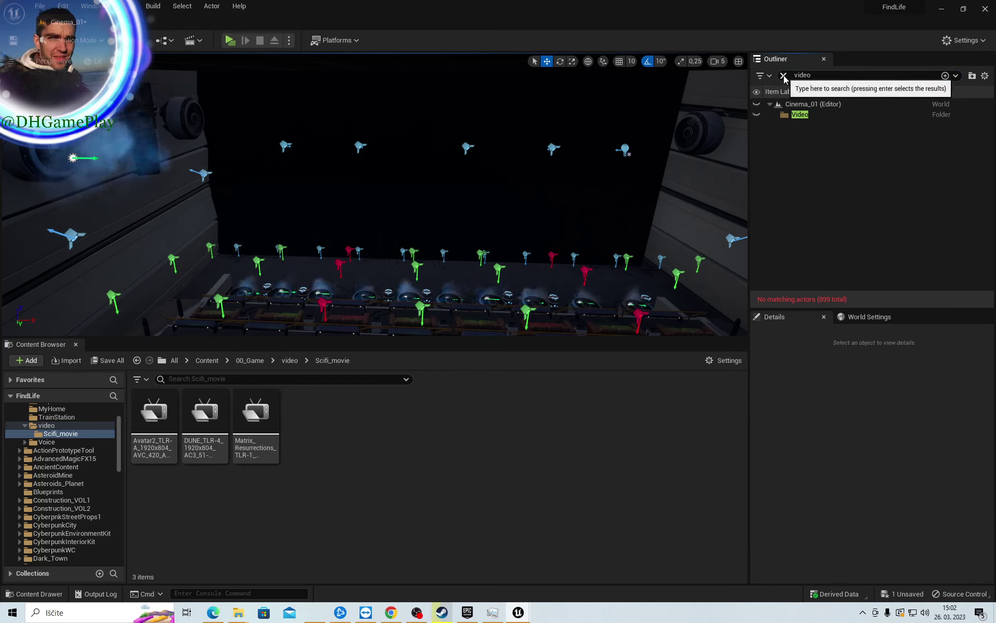
click(783, 76)
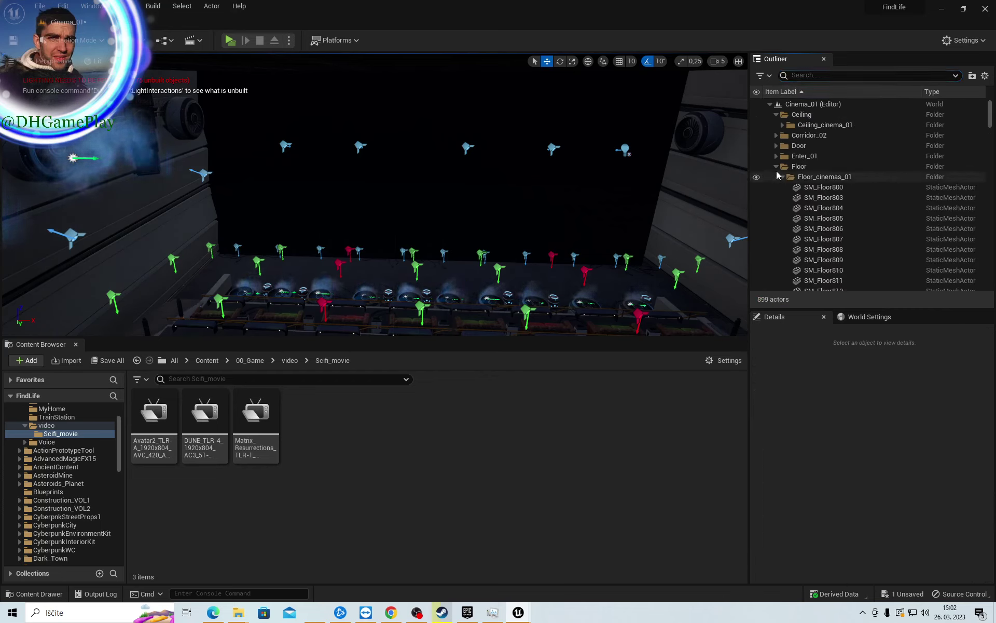
Collapse the Floor, Room and Wall folders and frame the DUNE media plate in the viewport
click(777, 166)
click(776, 187)
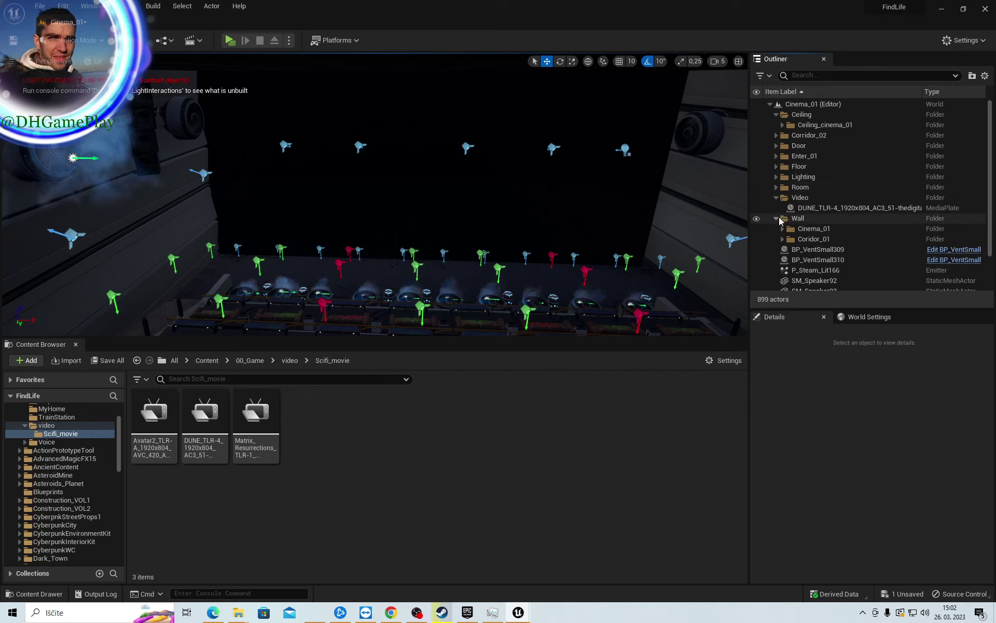
click(830, 208)
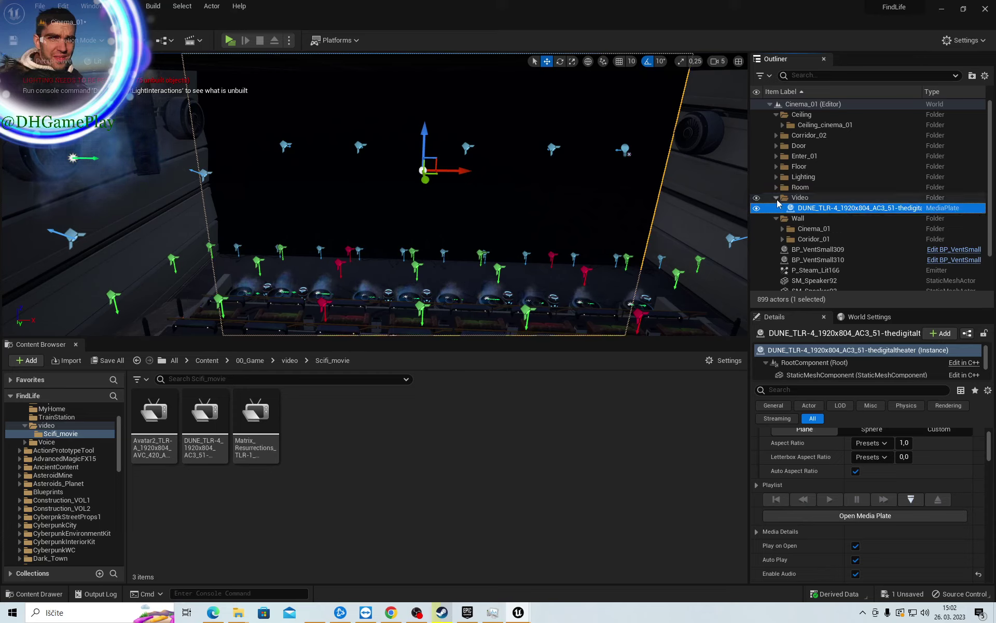
scroll(804, 263, down, 1)
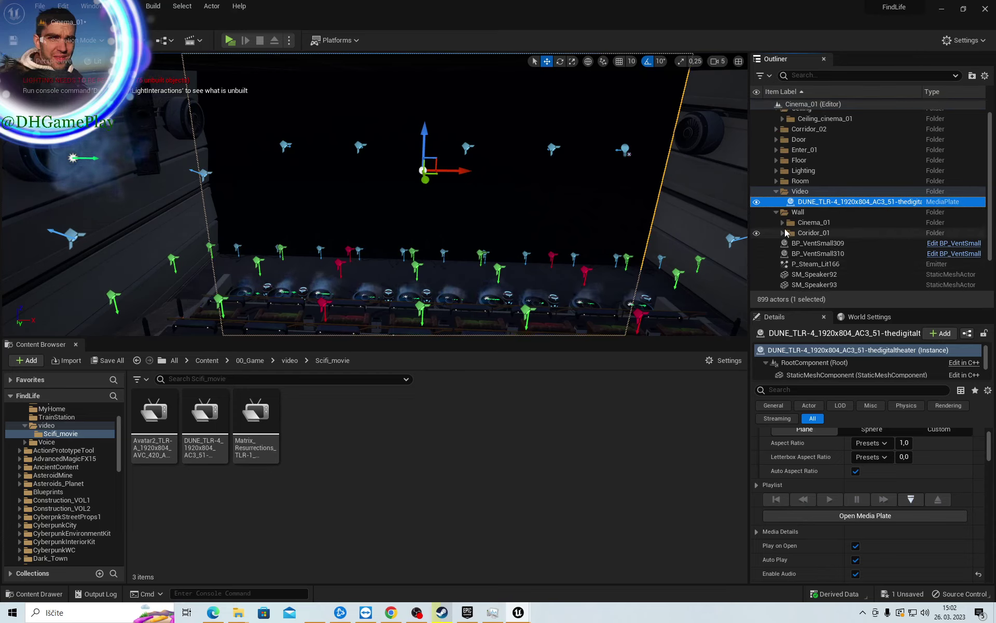
click(777, 212)
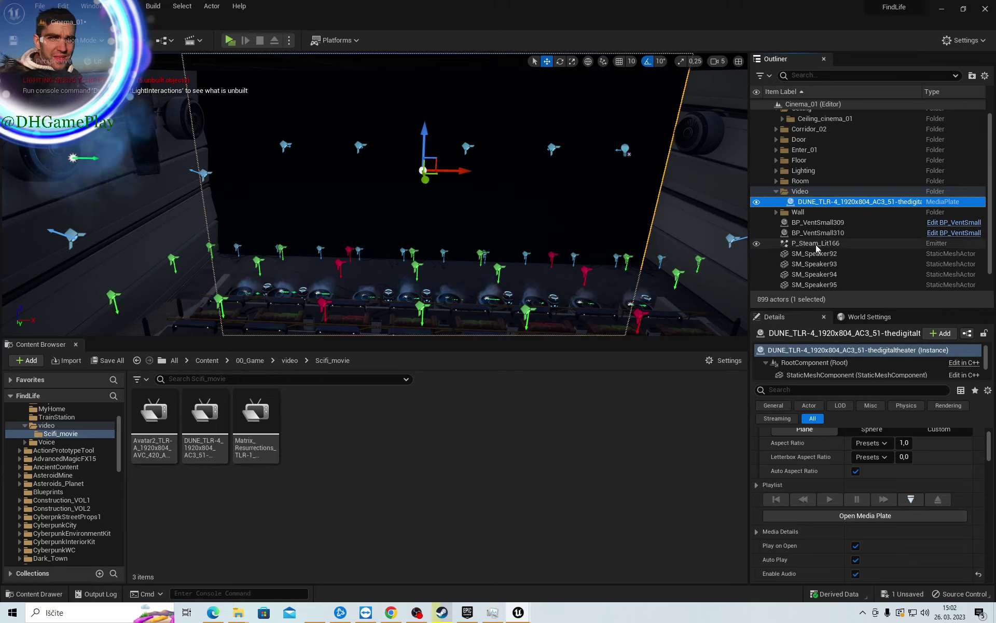
scroll(825, 242, down, 2)
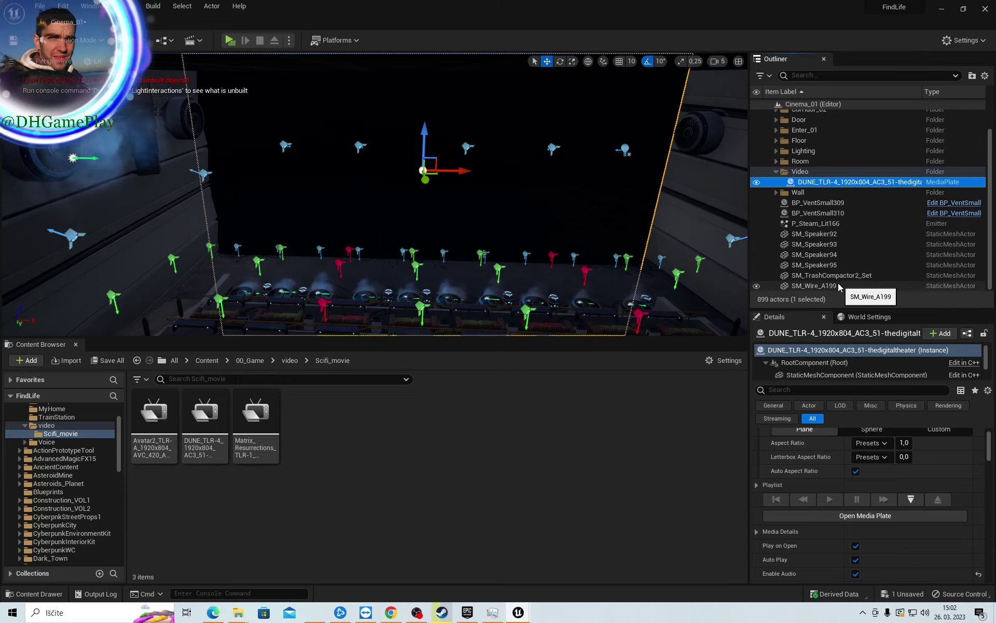
key(f)
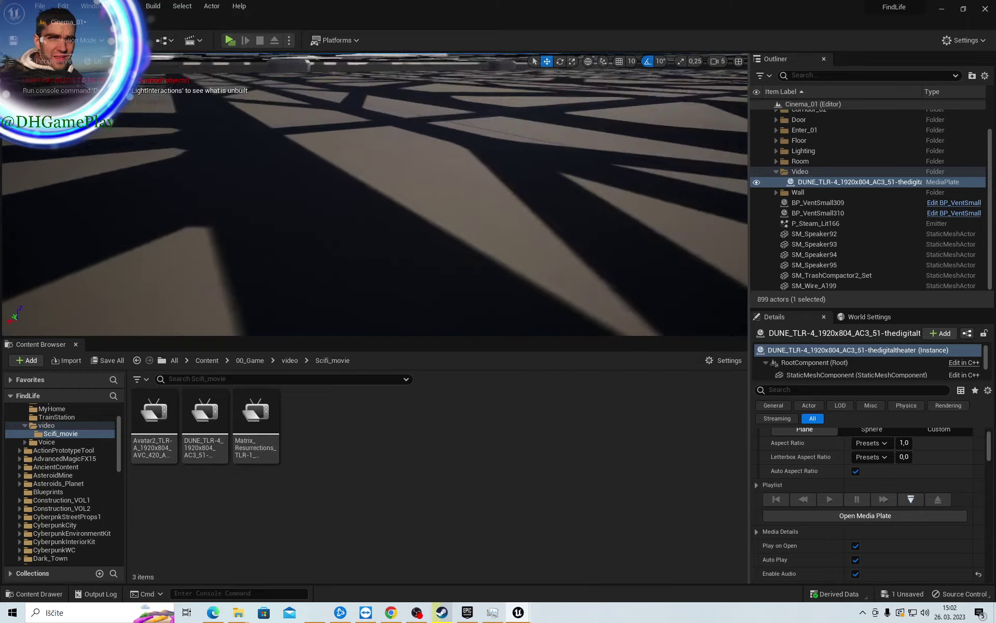
right_drag(496, 60, 495, 60)
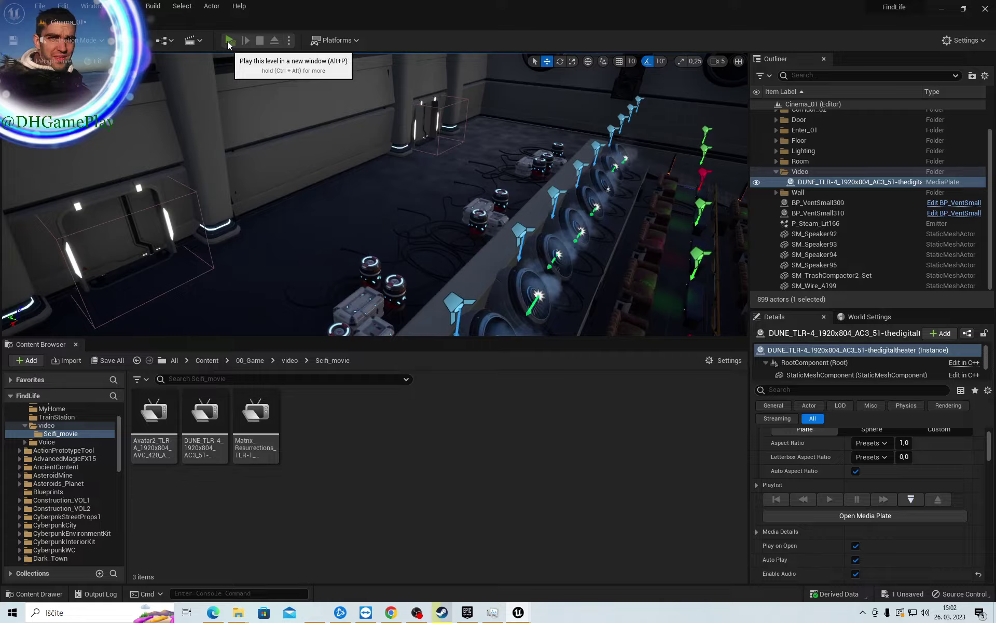
click(228, 41)
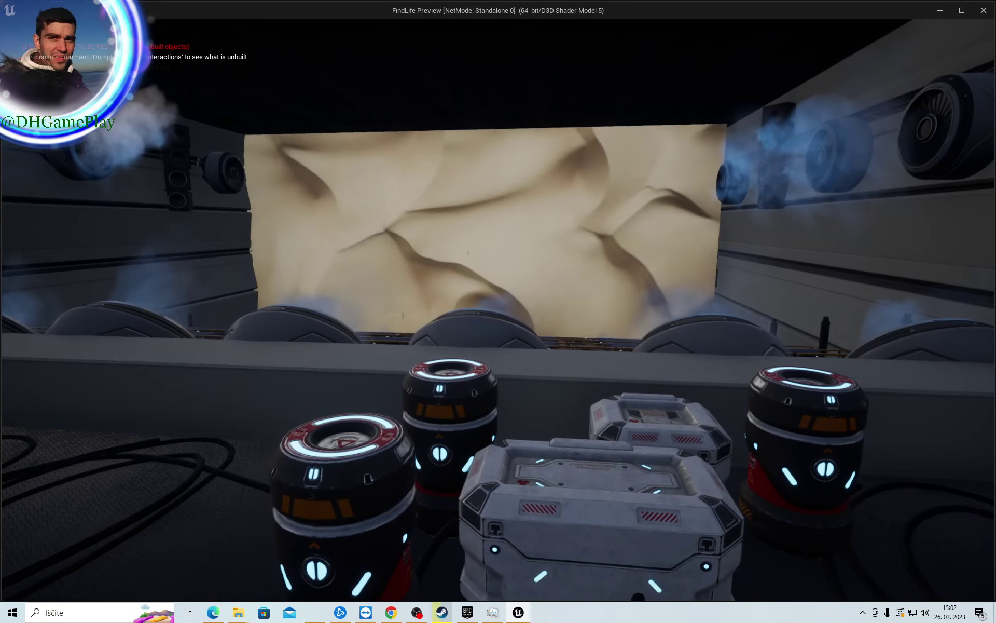
key(Escape)
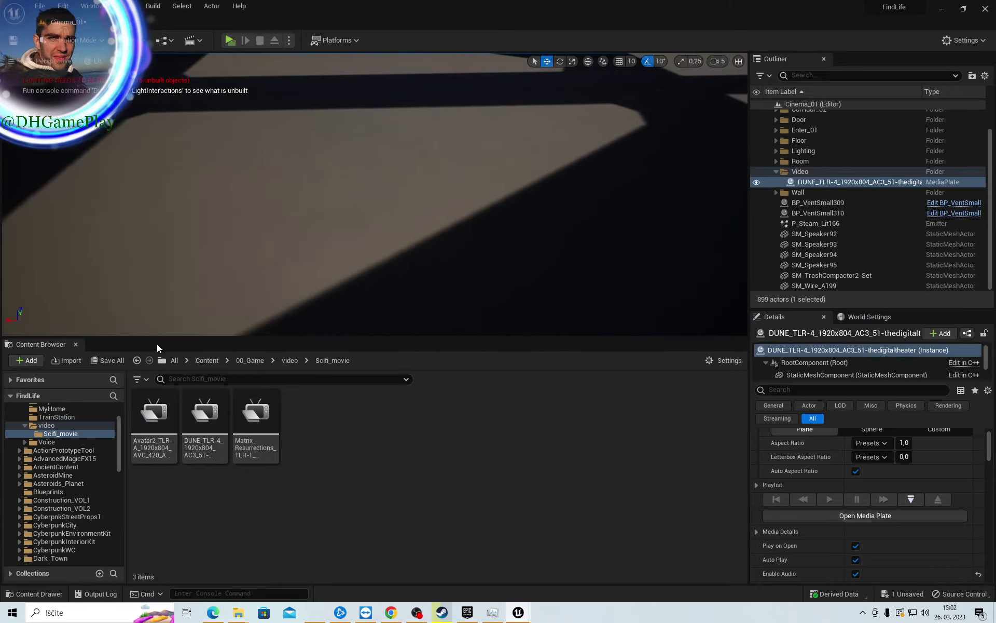
Place a new Camera Actor in the level from the Quick Add list using the search 'ca'
click(27, 360)
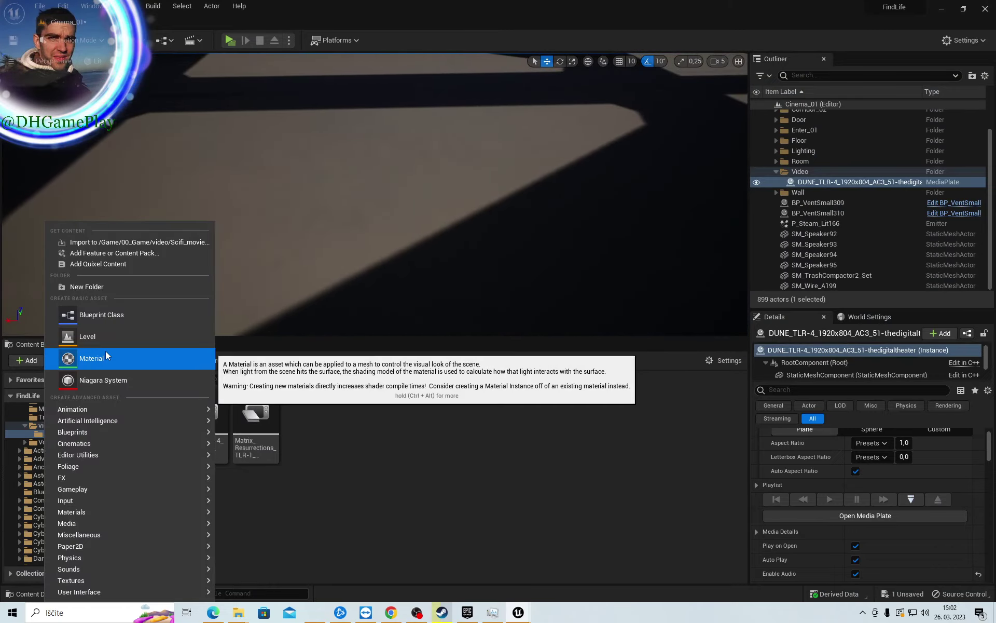
text(cam)
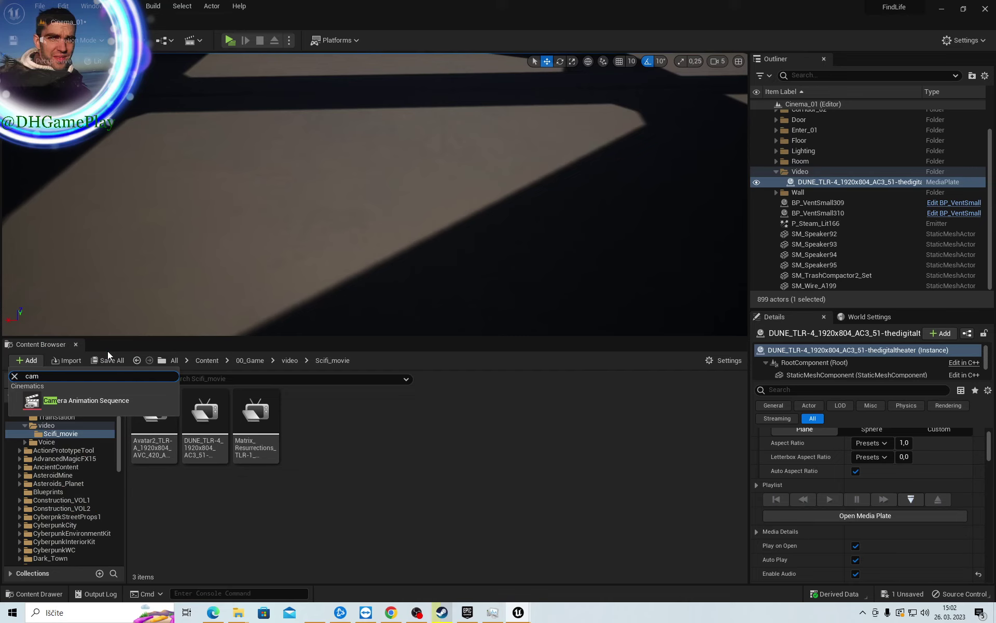
click(194, 224)
right_drag(225, 216, 101, 62)
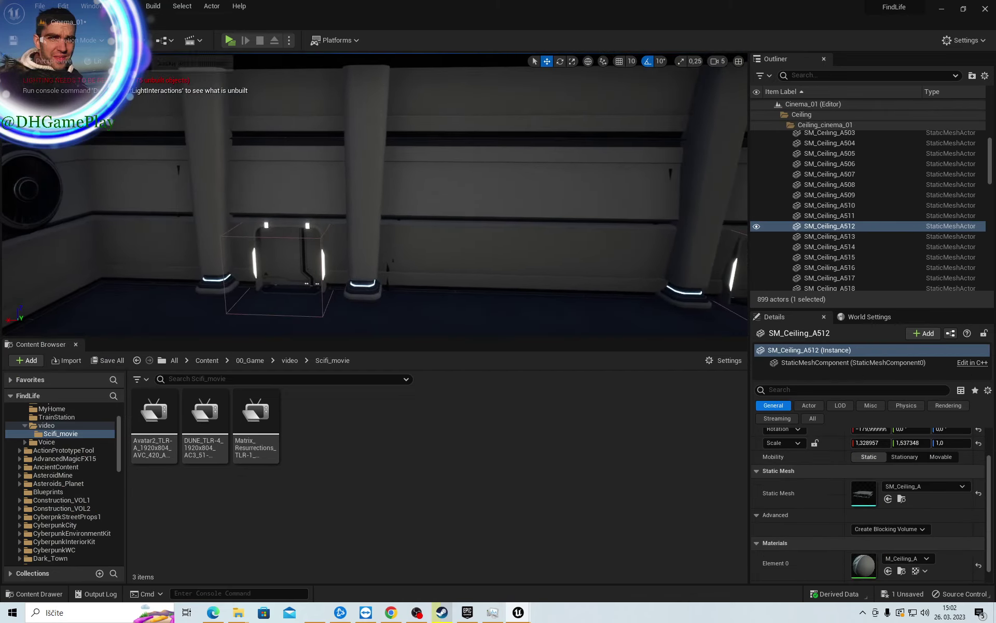
click(162, 40)
mouse_move(154, 100)
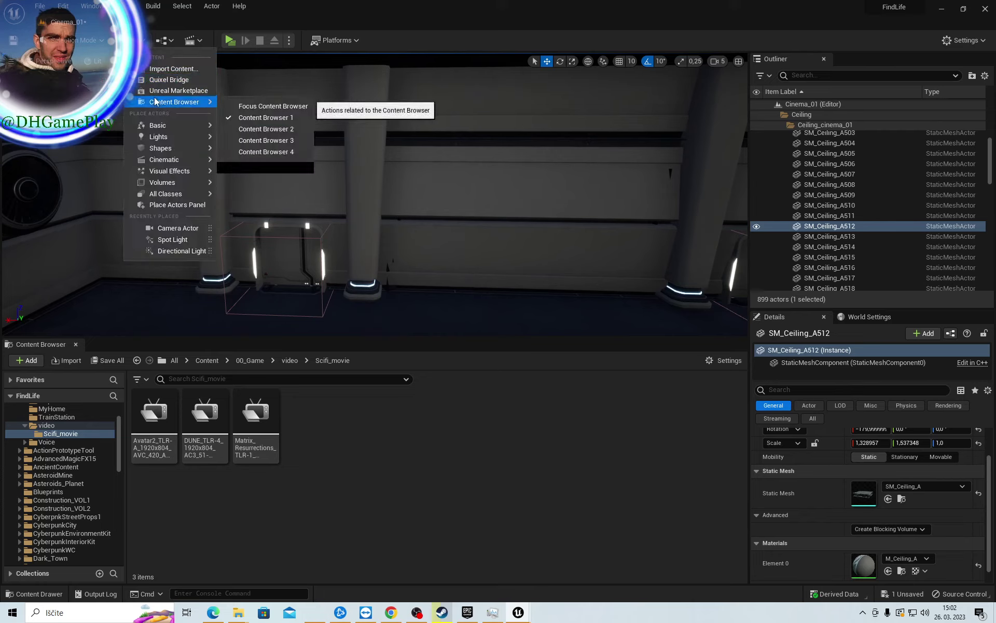
text(cam)
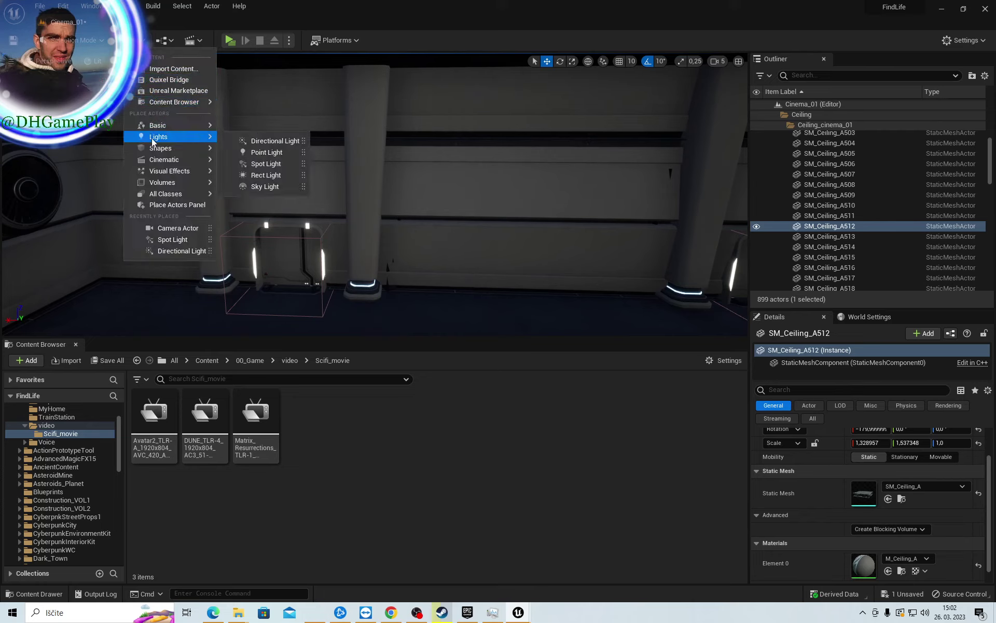
key(Escape)
click(163, 40)
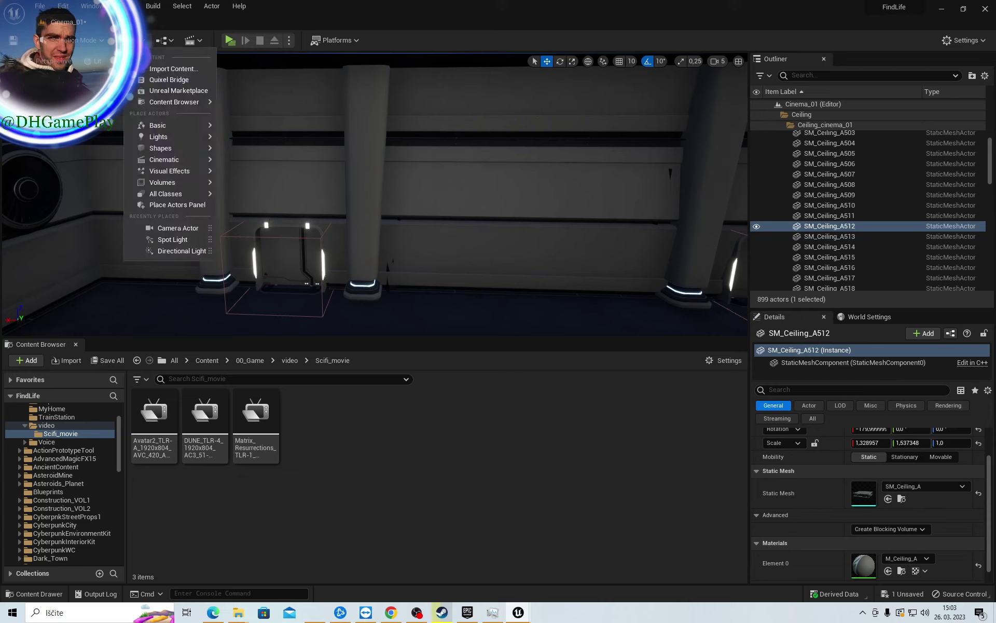
text(ca)
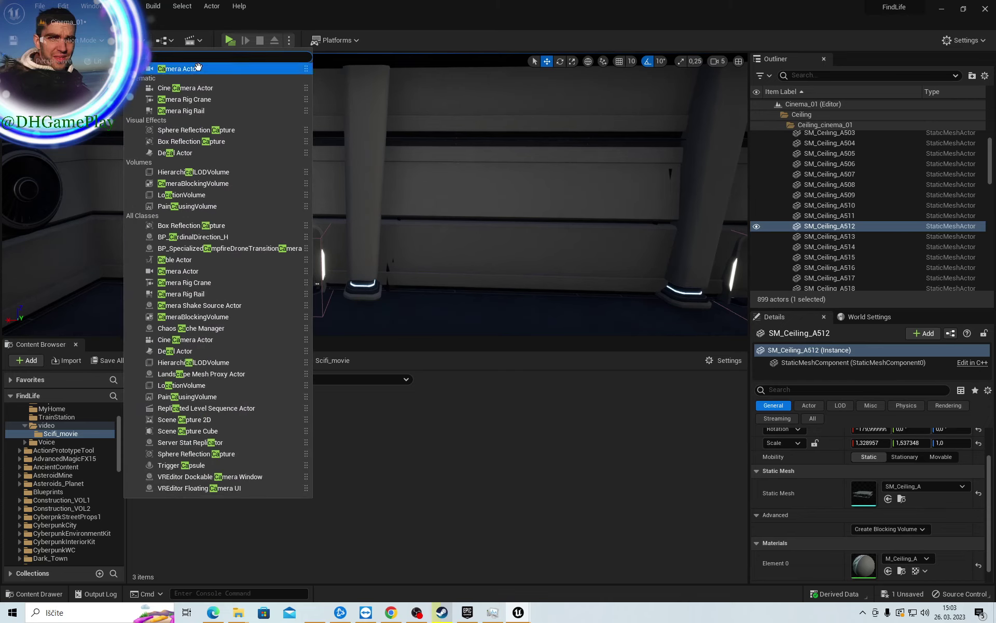
click(185, 74)
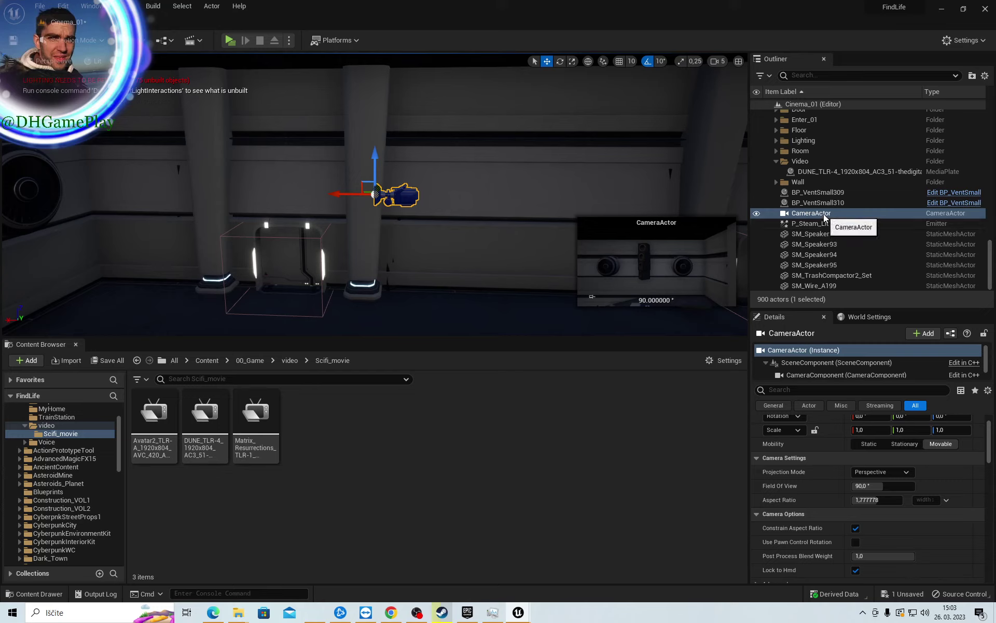
Move the CameraActor into the Video folder, rotate it about -90° on Z, and position it beside the left pillar
drag(825, 218, 800, 164)
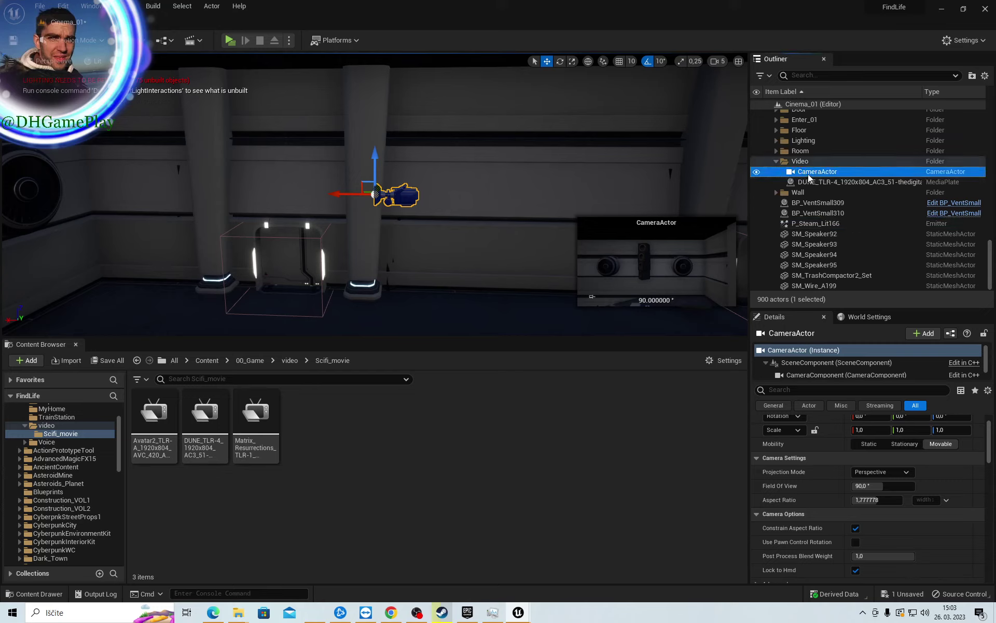
click(560, 61)
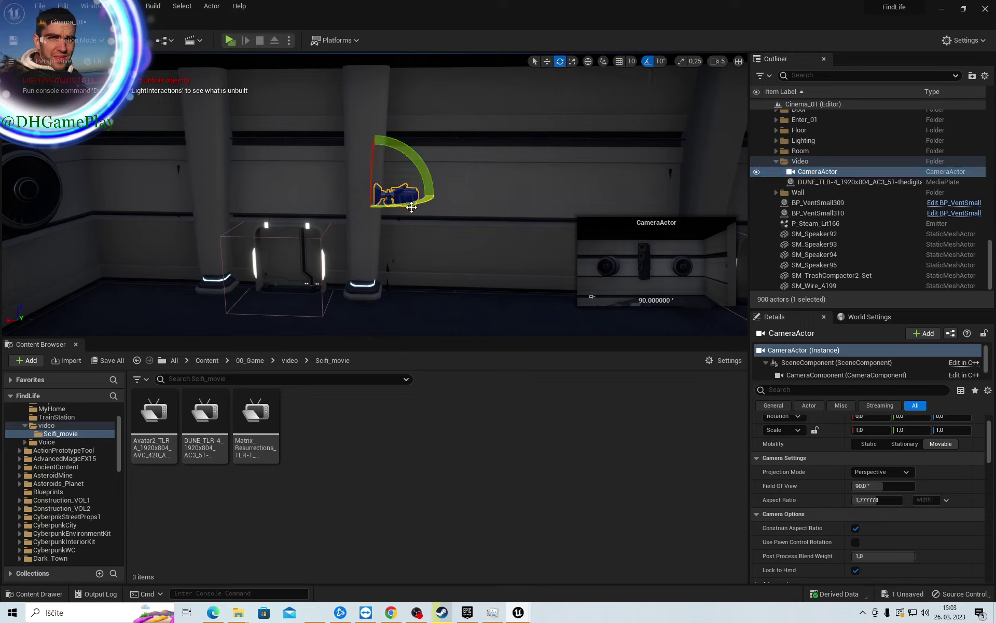
drag(315, 196, 416, 208)
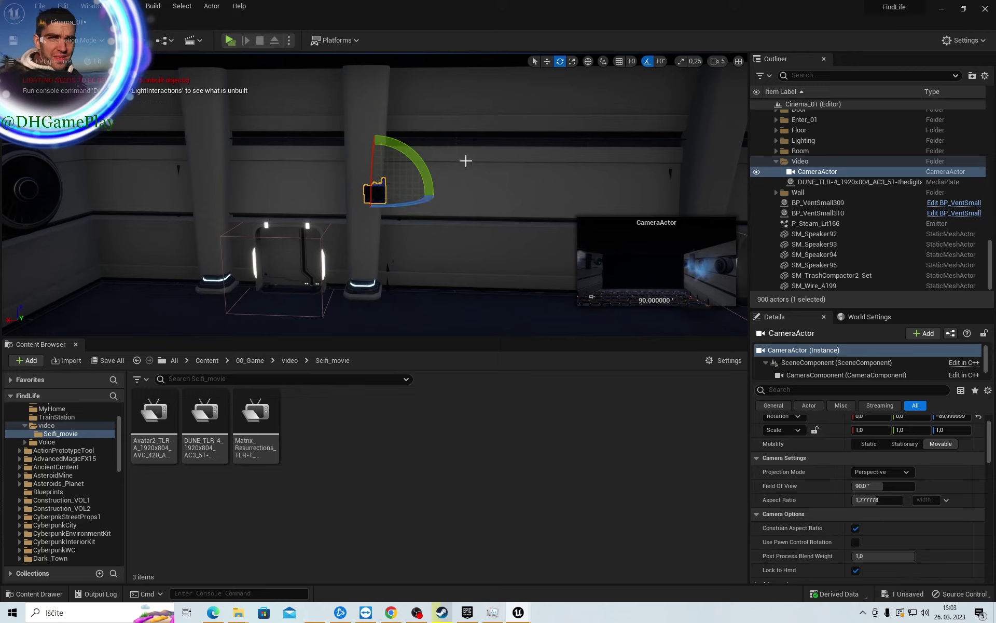
click(547, 61)
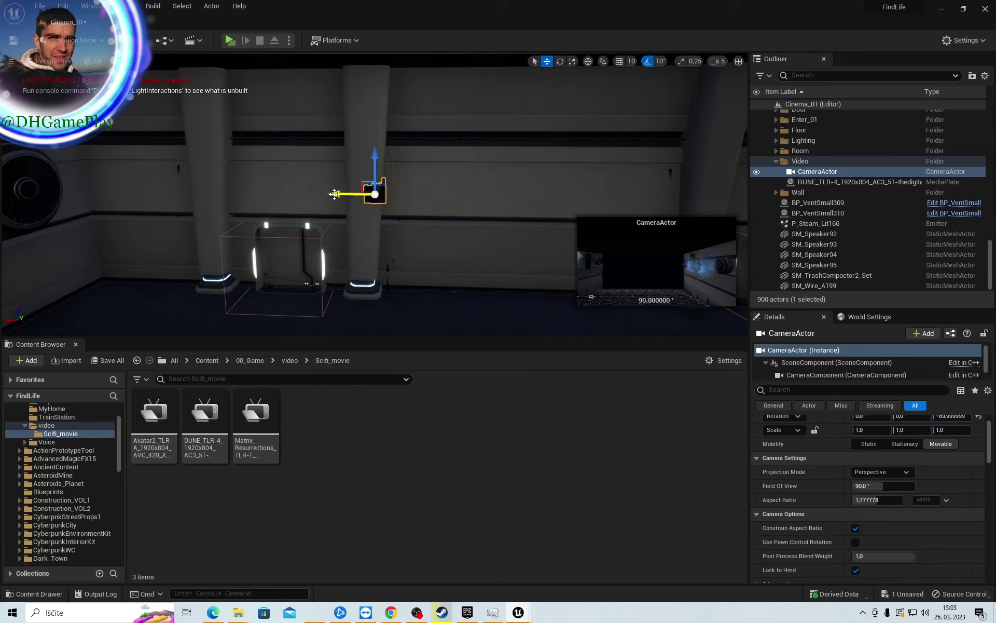
drag(351, 195, 446, 207)
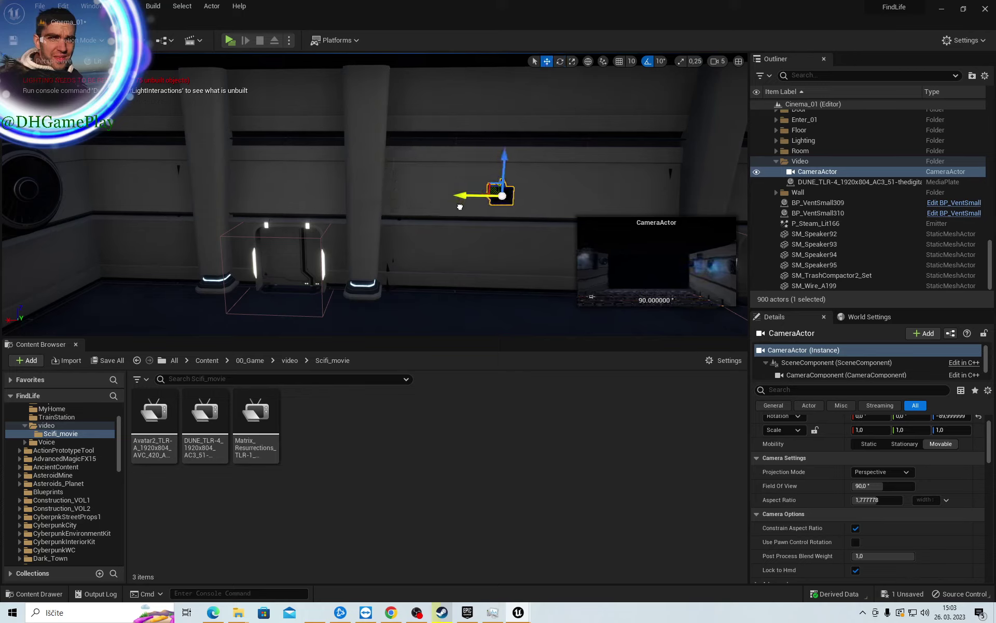
right_drag(460, 208, 460, 207)
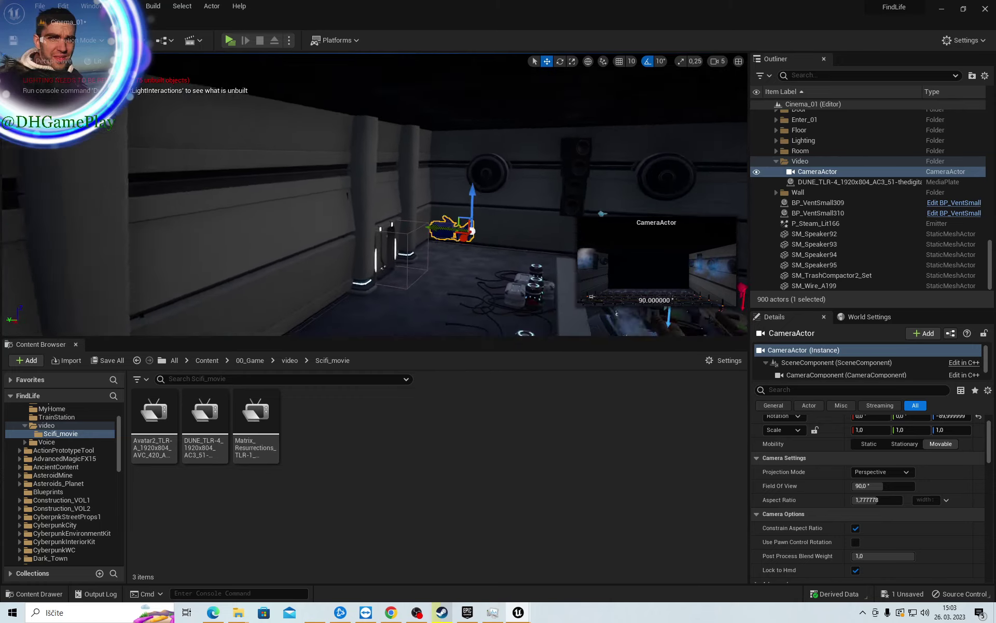
right_drag(415, 257, 415, 257)
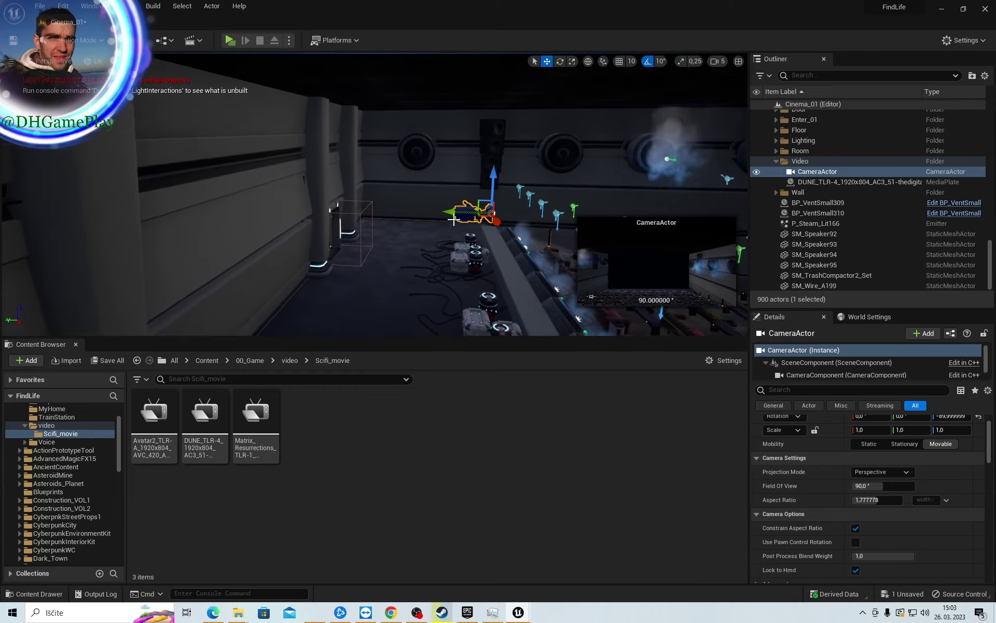
mouse_move(452, 212)
mouse_down()
mouse_move(259, 198)
mouse_move(291, 190)
mouse_up()
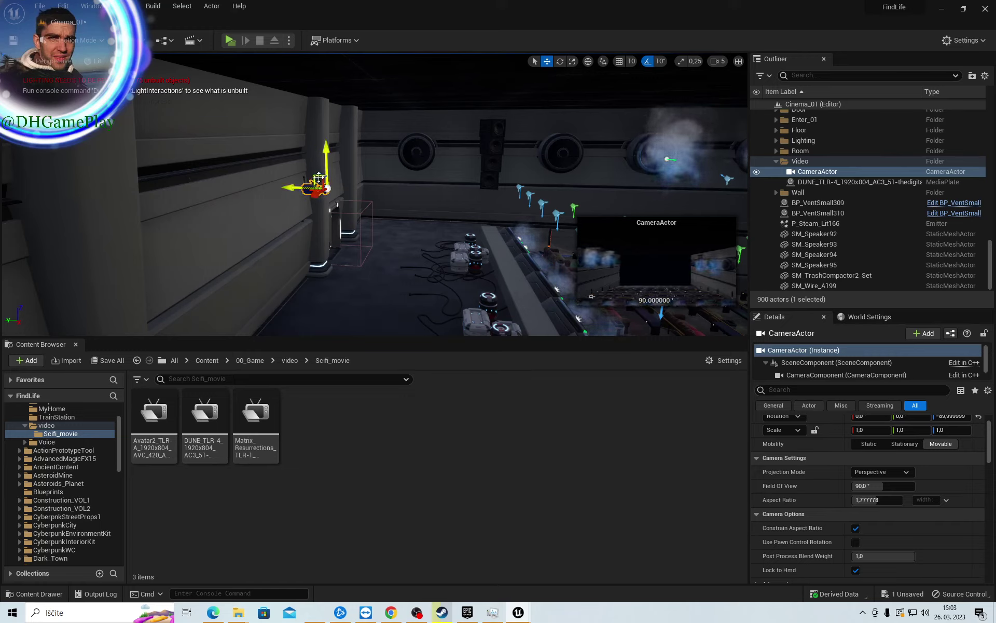
scroll(908, 565, down, 3)
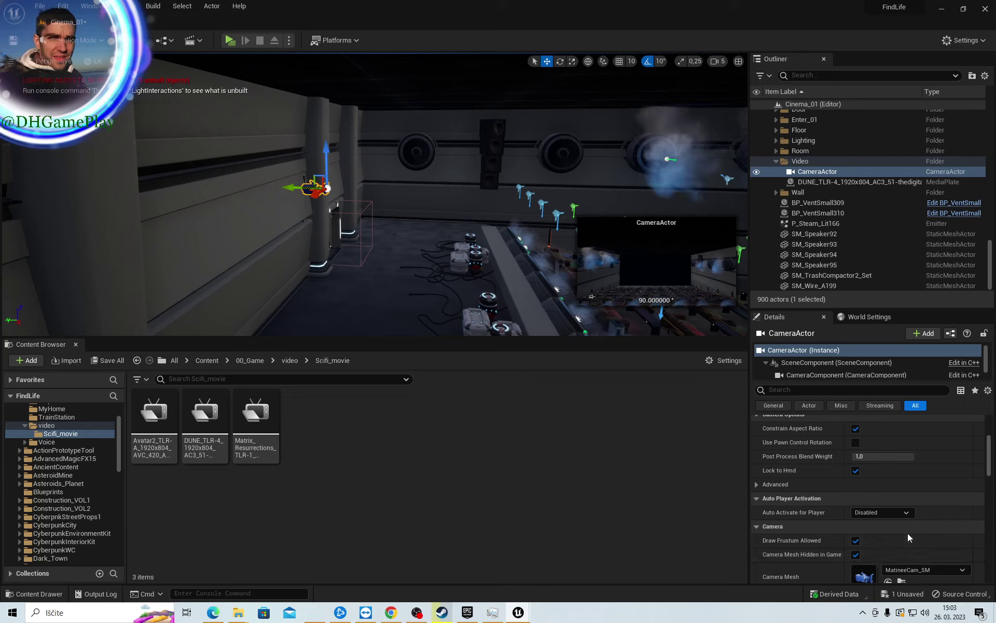
Set the CameraActor's Auto Activate for Player to Player 0 and test-play the level
click(889, 512)
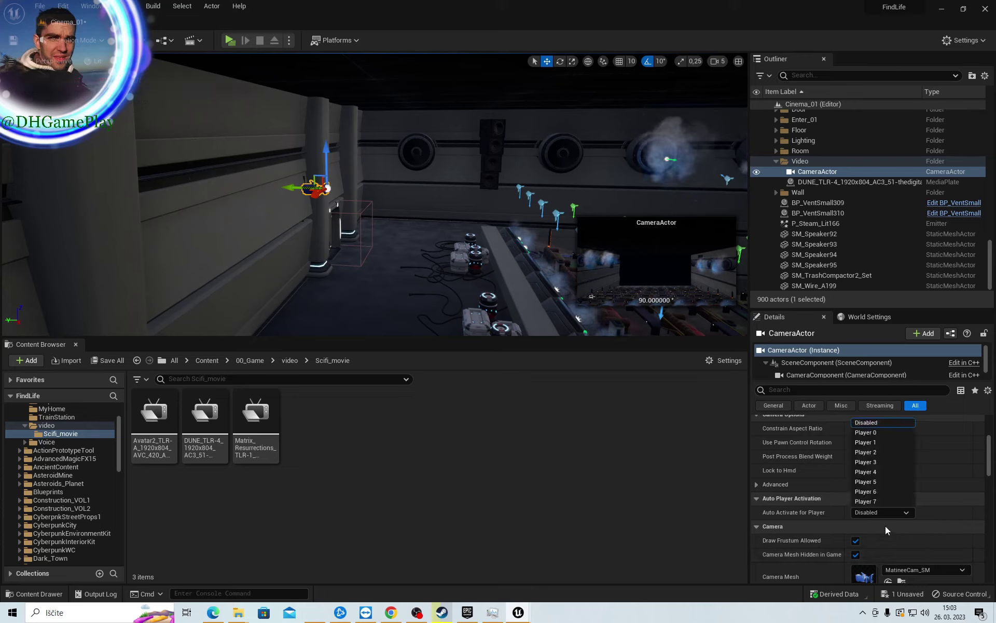
click(865, 434)
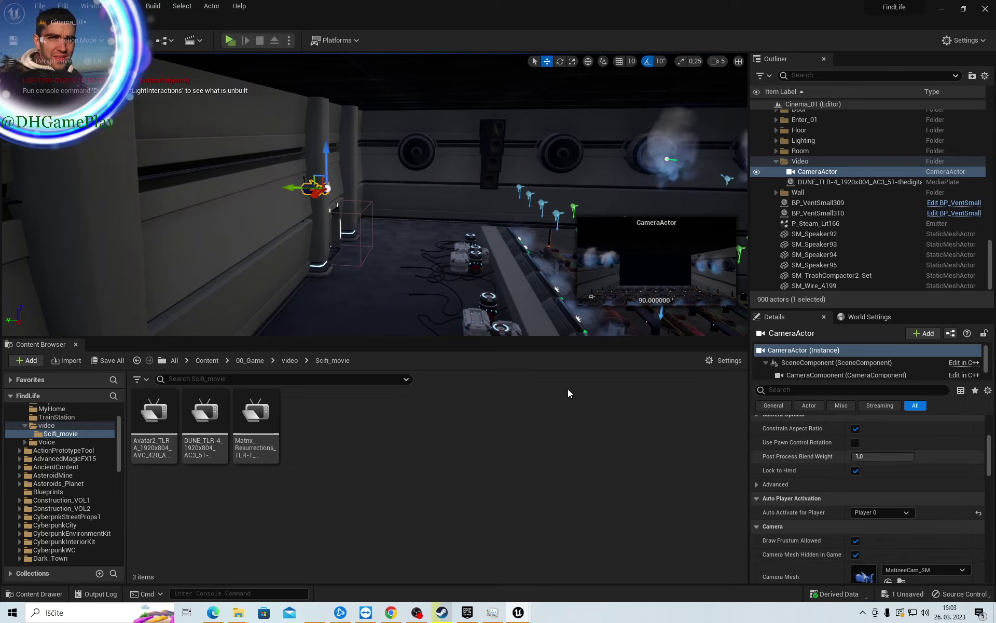
click(867, 318)
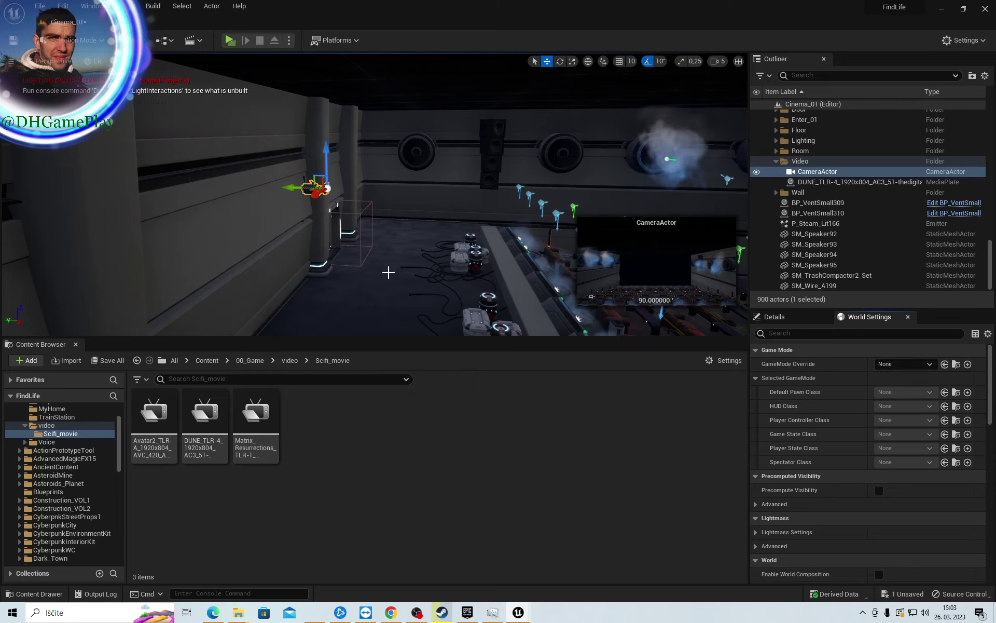
click(379, 297)
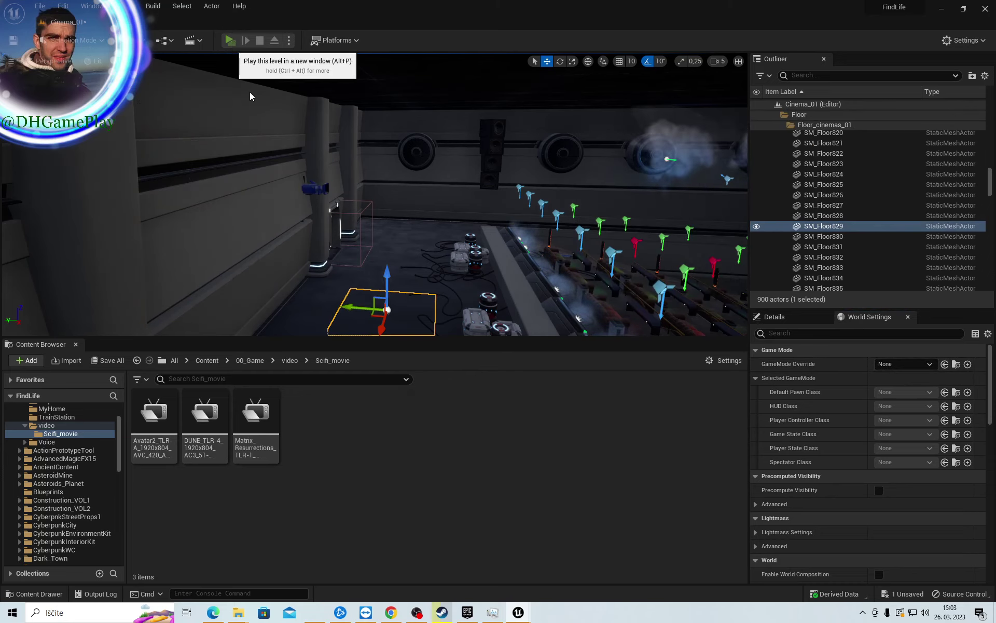
click(231, 44)
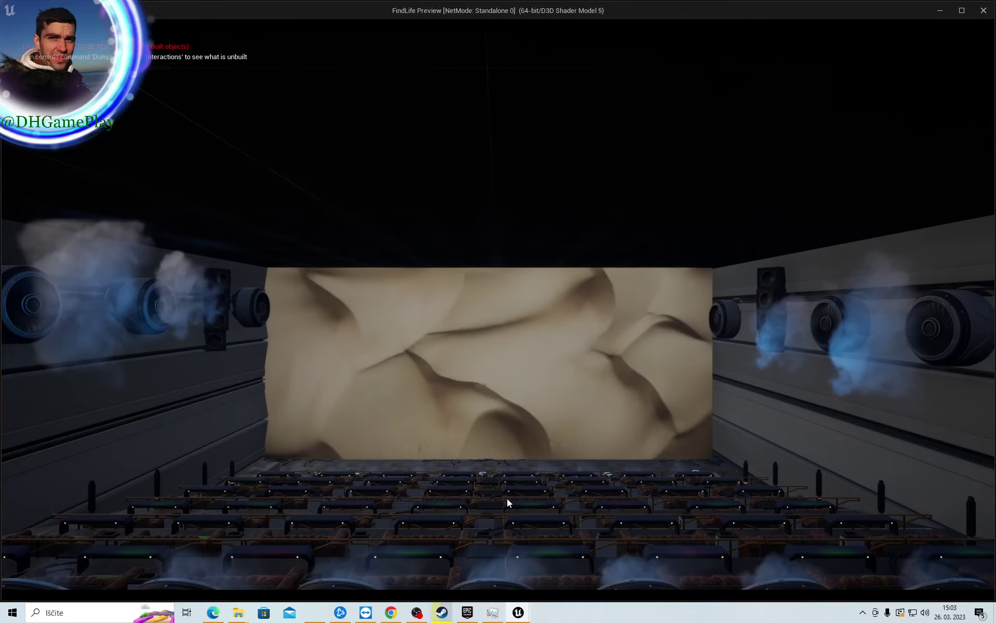
key(Escape)
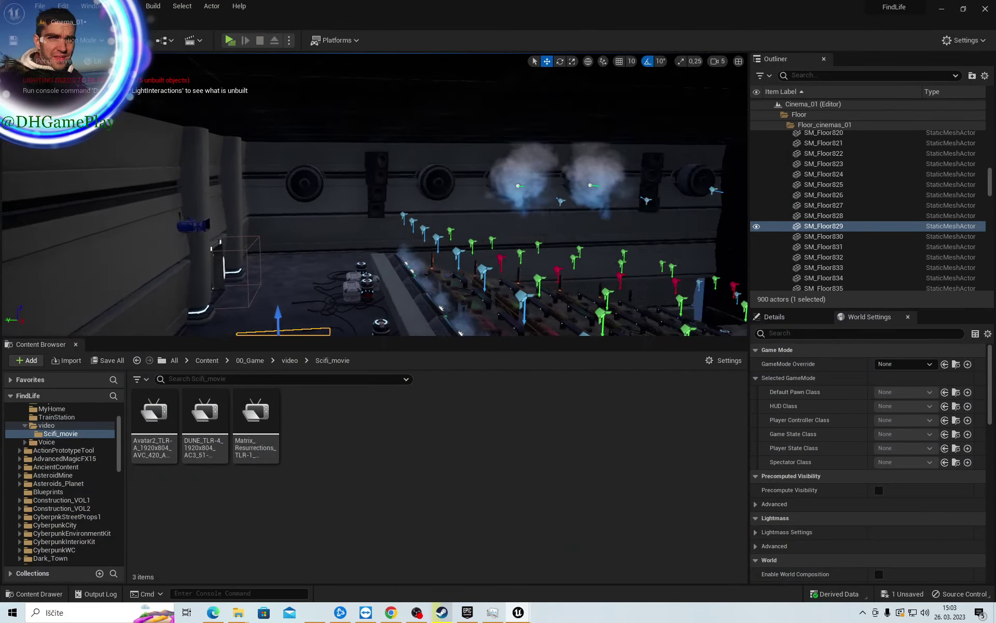
Select the DUNE media plate, switch to the Scale tool, and test-play the level again
mouse_move(502, 292)
right_down()
mouse_move(467, 202)
mouse_move(549, 133)
right_up()
click(458, 208)
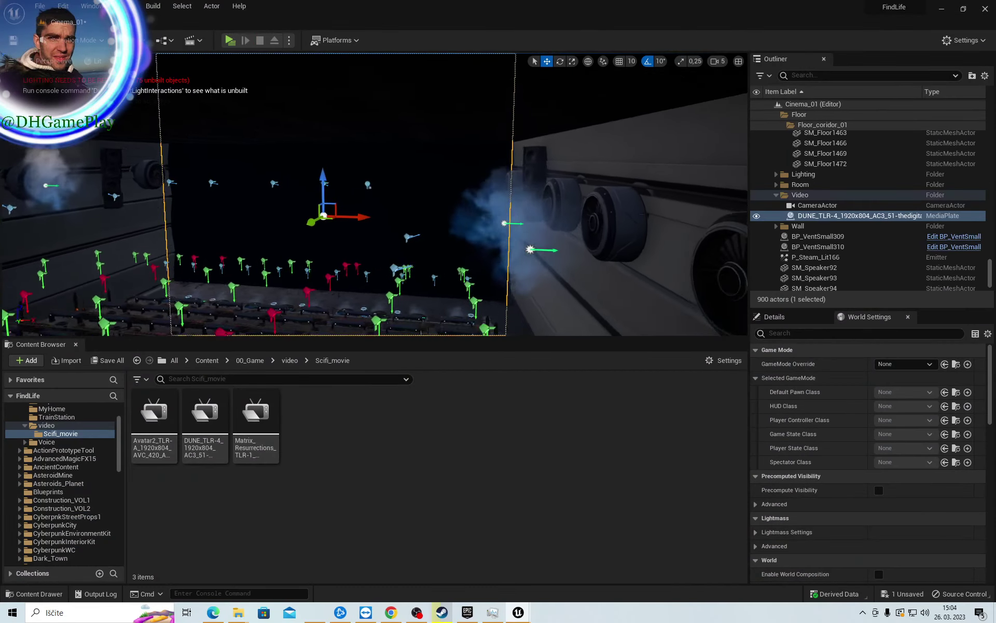
click(573, 62)
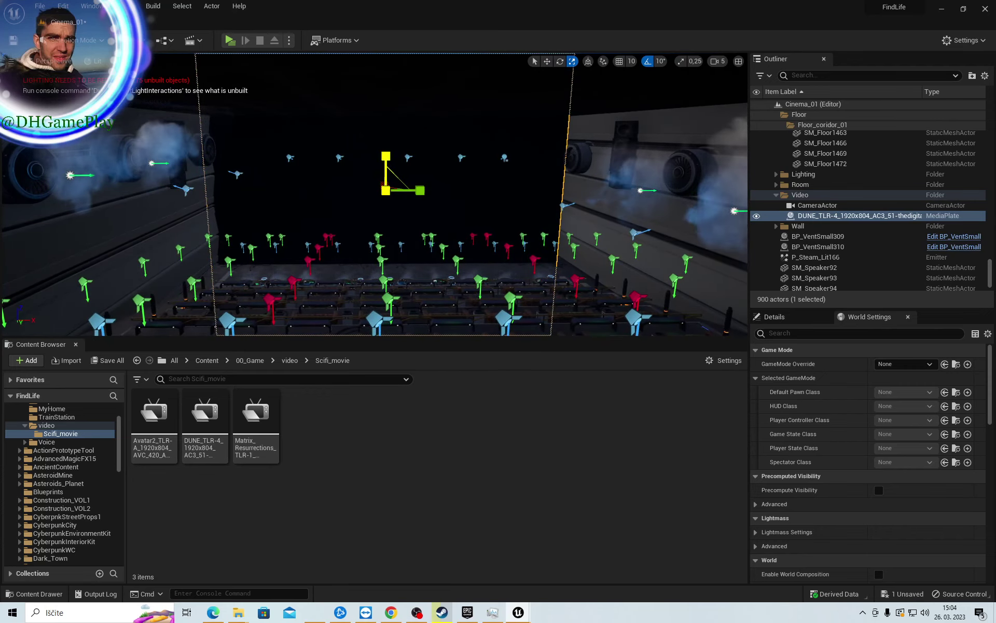
click(229, 44)
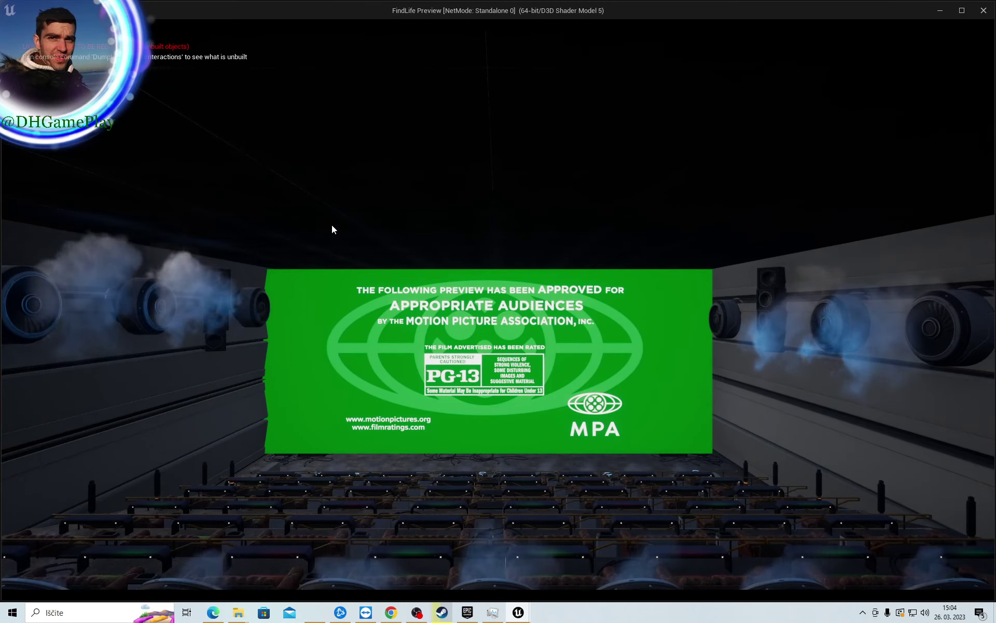
key(Escape)
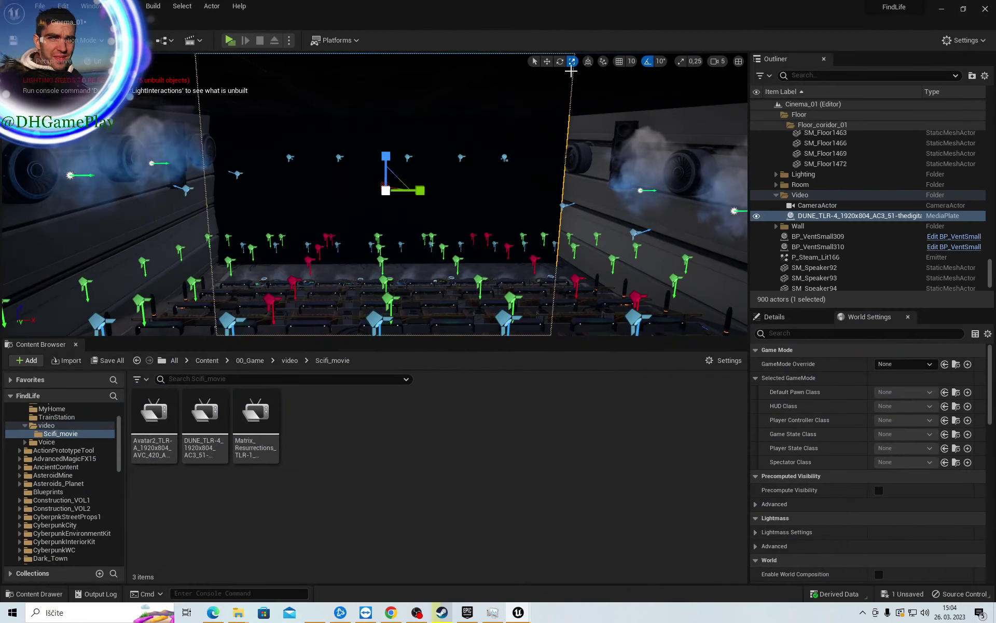
Shift the DUNE trailer media plate slightly down and sideways with the move gizmo
click(548, 62)
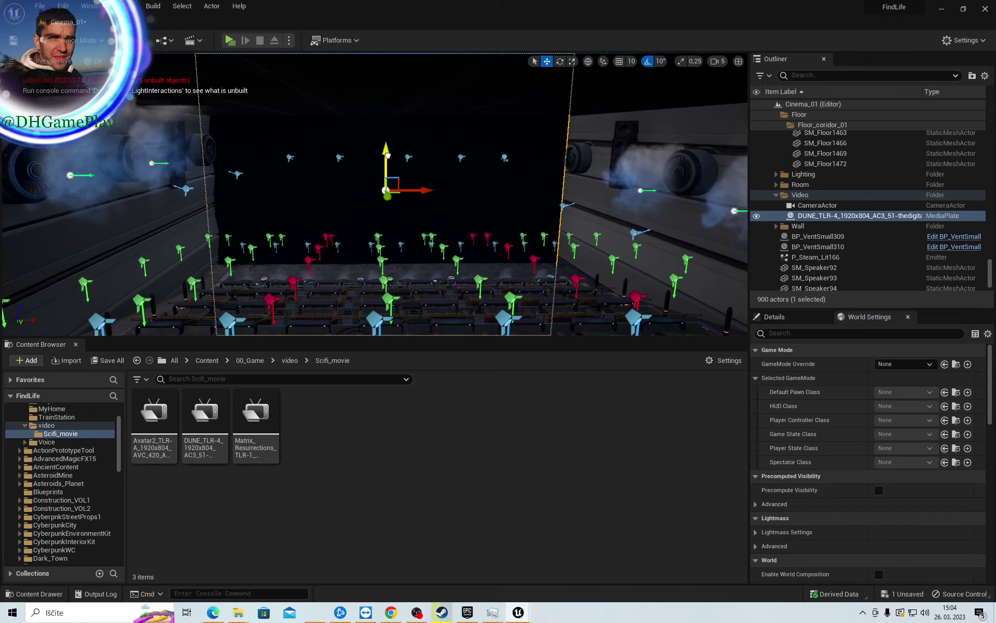
drag(387, 155, 388, 160)
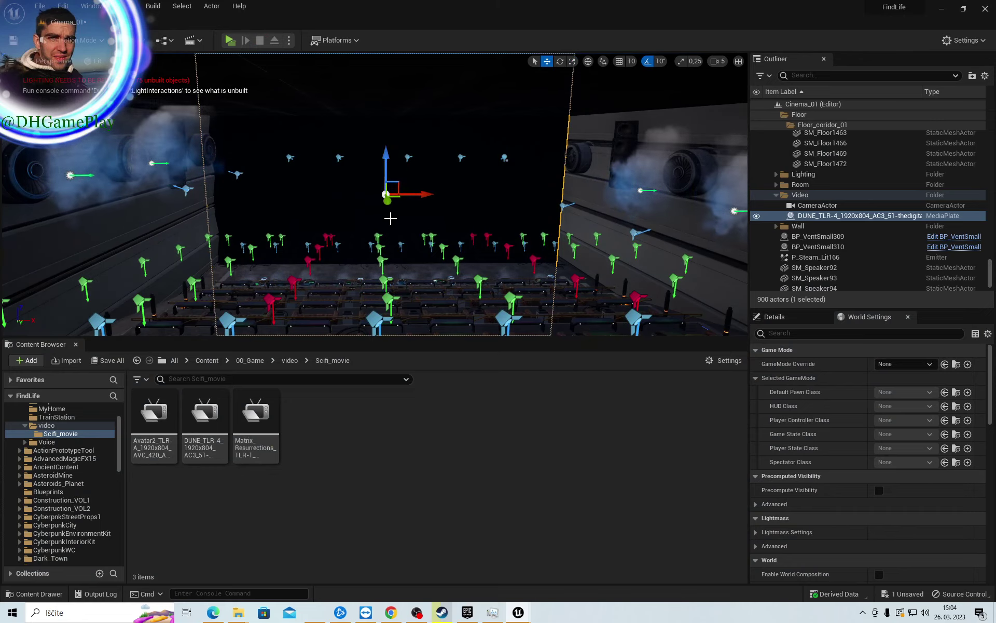
mouse_move(388, 160)
right_down()
mouse_move(311, 166)
mouse_move(561, 218)
right_up()
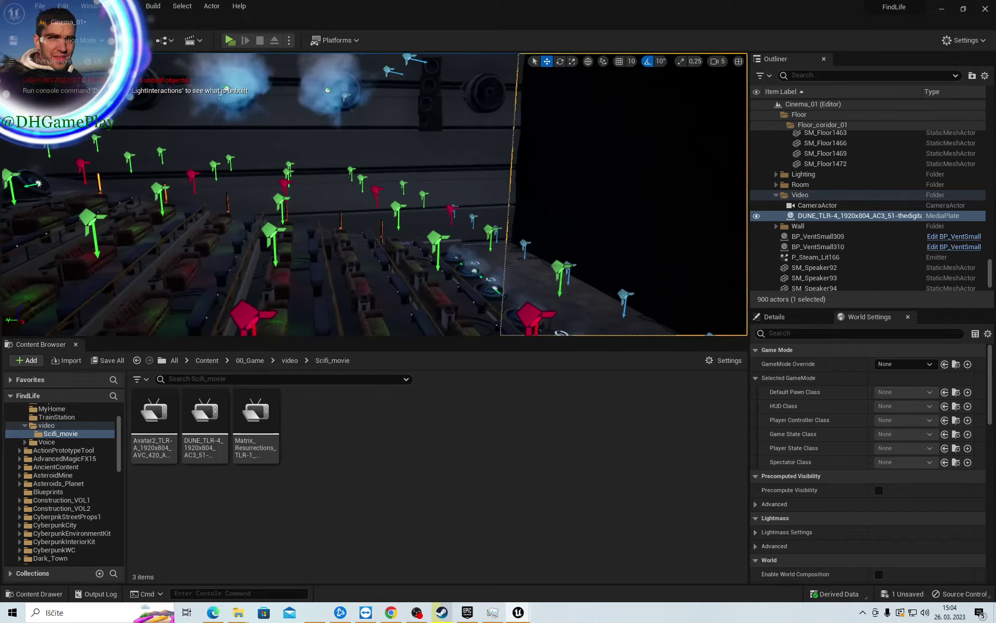
drag(563, 189, 609, 188)
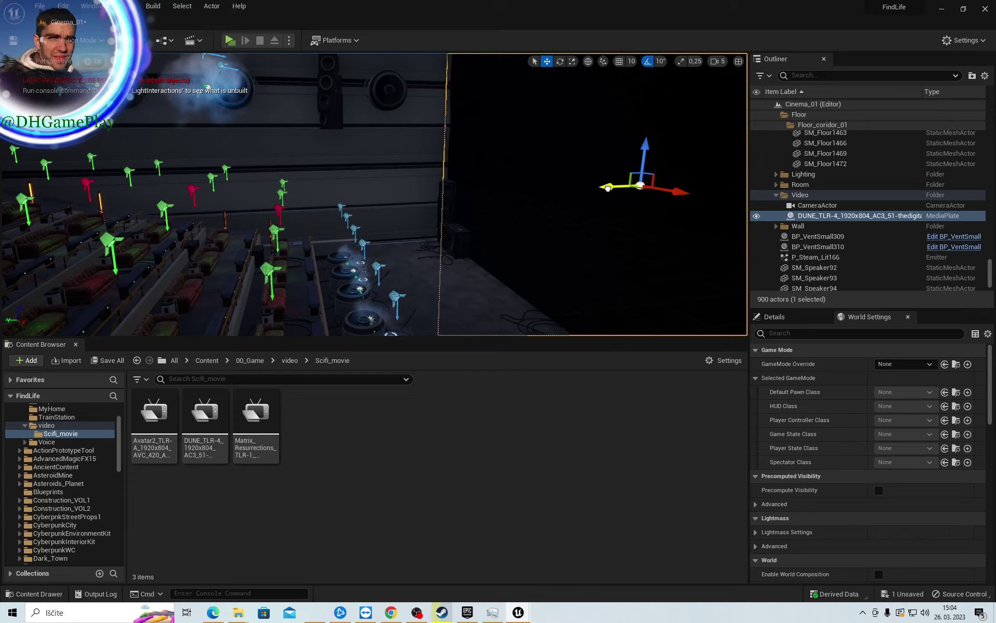
Select the wall speakers SM_Speaker7 and SM_Speaker07 and nudge them slightly upward
click(460, 241)
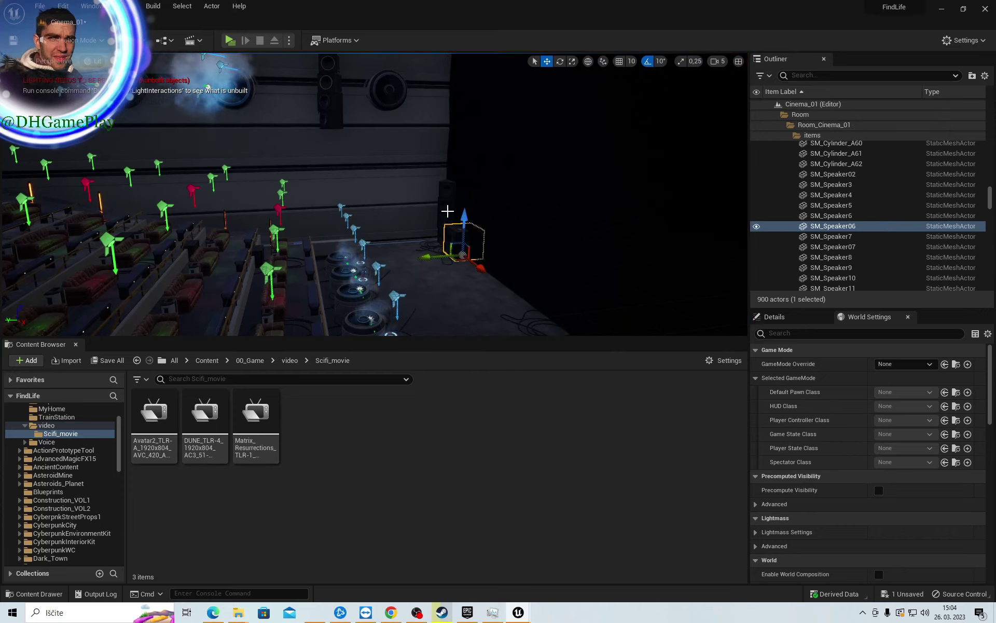
ctrl+click(446, 207)
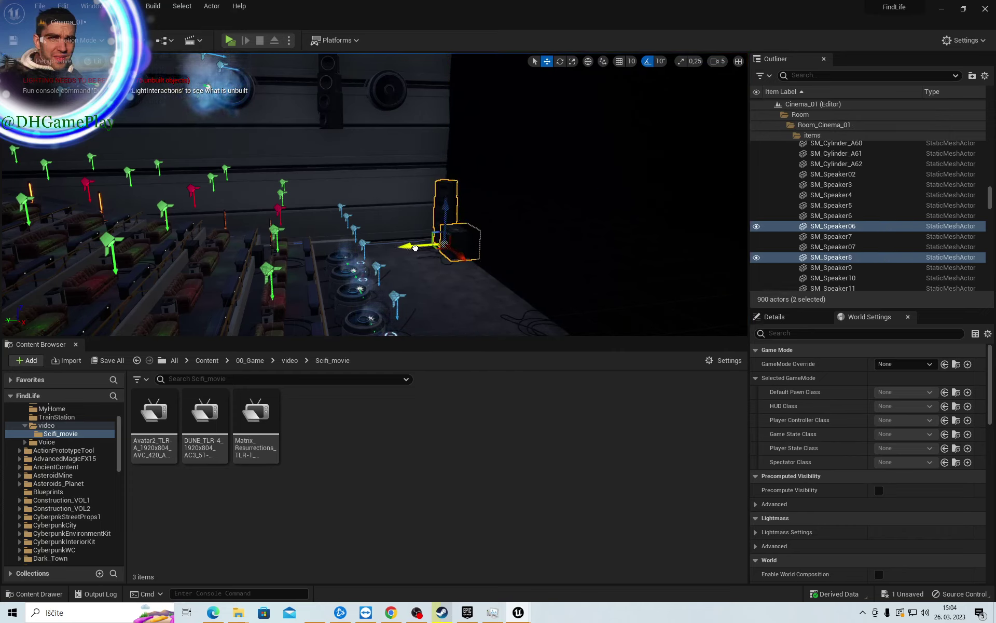
mouse_move(446, 243)
right_down()
mouse_move(394, 244)
mouse_move(427, 247)
right_up()
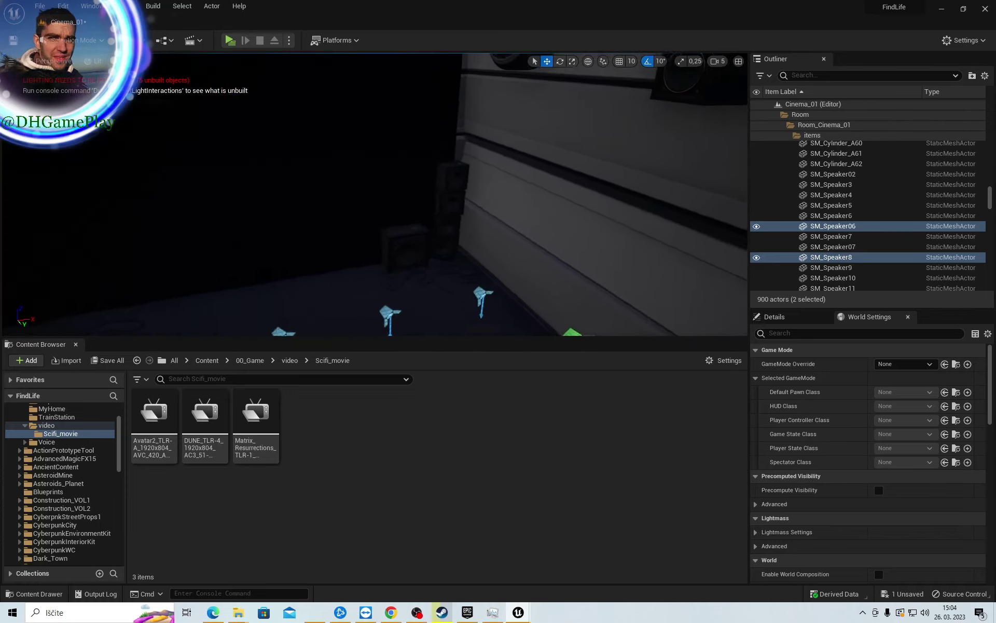
click(430, 247)
ctrl+click(456, 245)
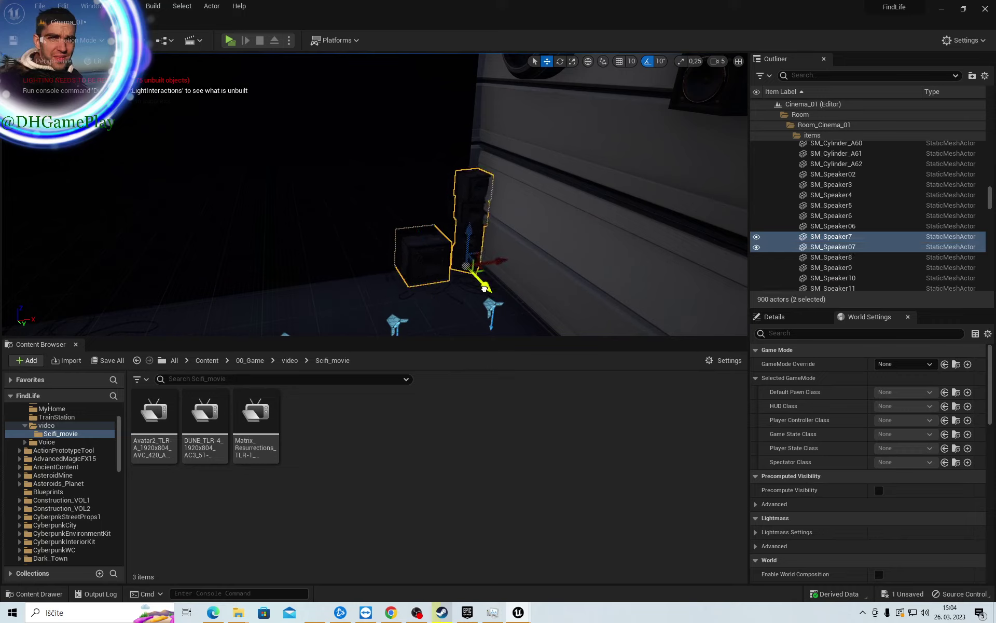
drag(484, 288, 484, 282)
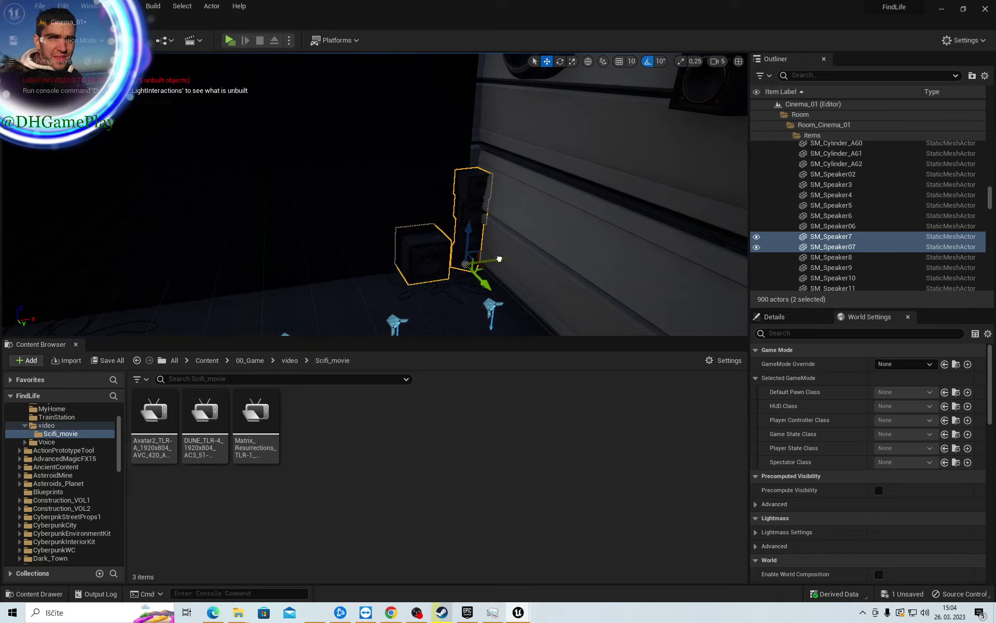
right_drag(416, 250, 416, 250)
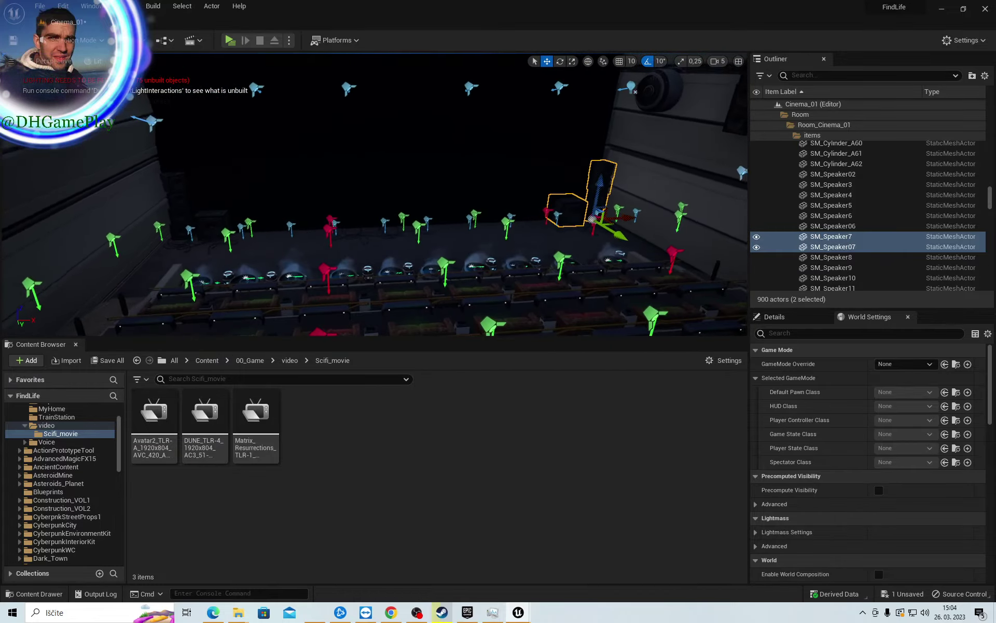
right_drag(290, 286, 291, 286)
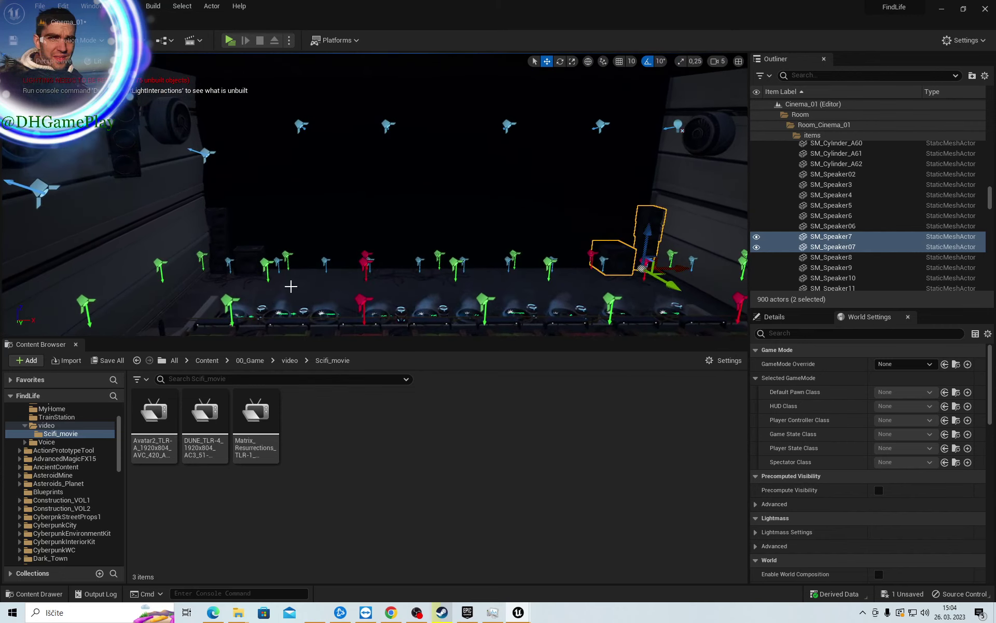
Multi-select the eleven side spotlights SpotLight216–226 in the viewport, leaving the media plate out
click(229, 261)
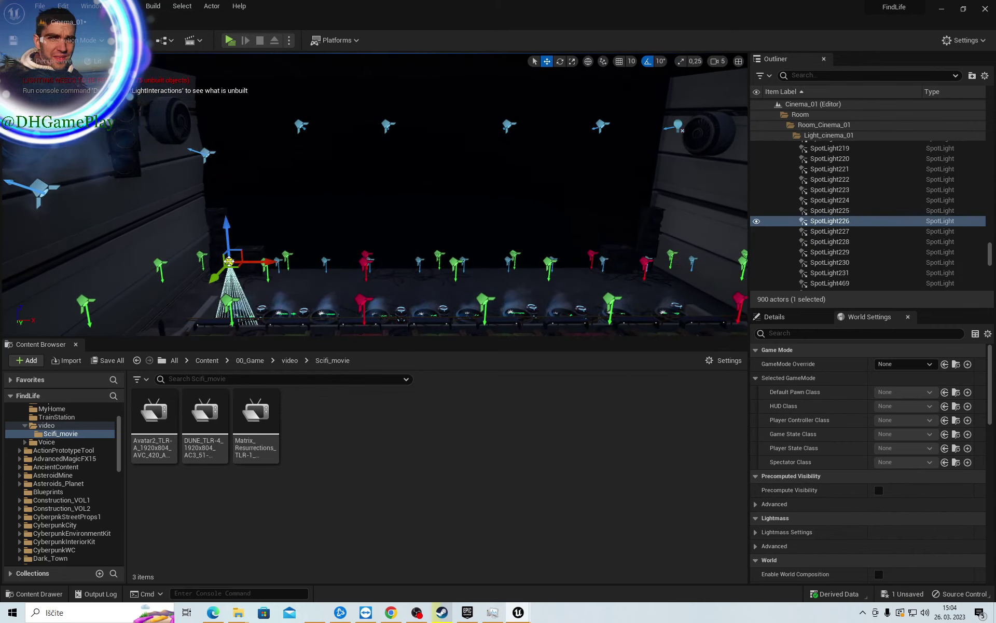
ctrl+click(280, 261)
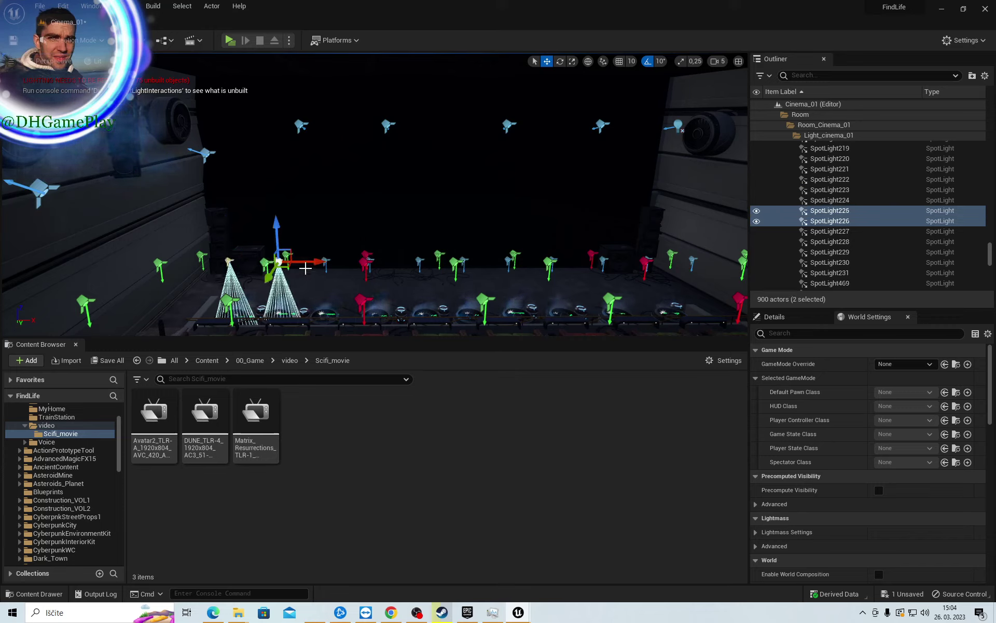
ctrl+click(330, 261)
ctrl+click(372, 260)
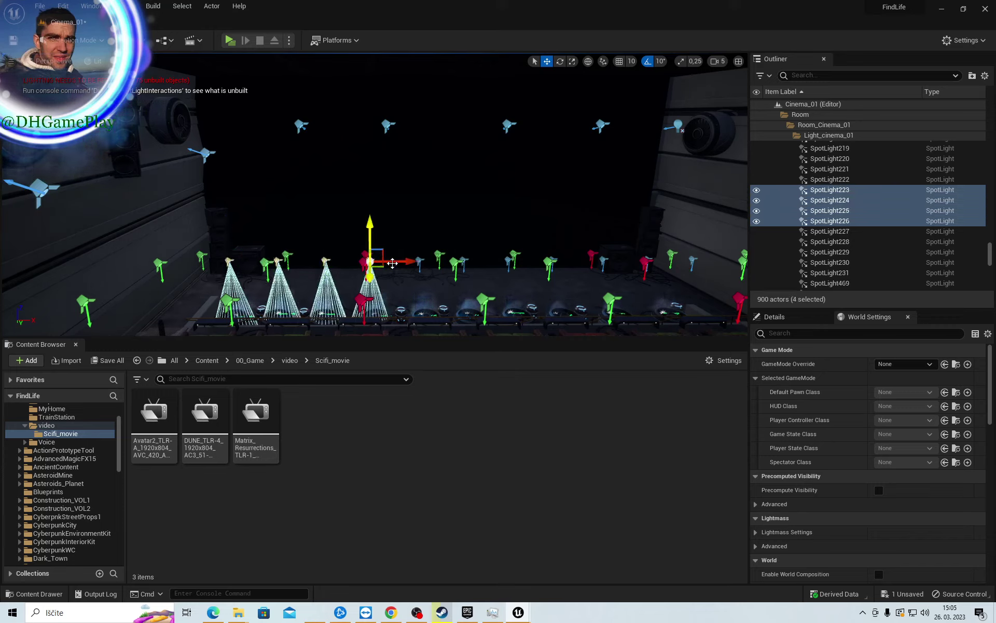
ctrl+click(423, 261)
ctrl+click(469, 260)
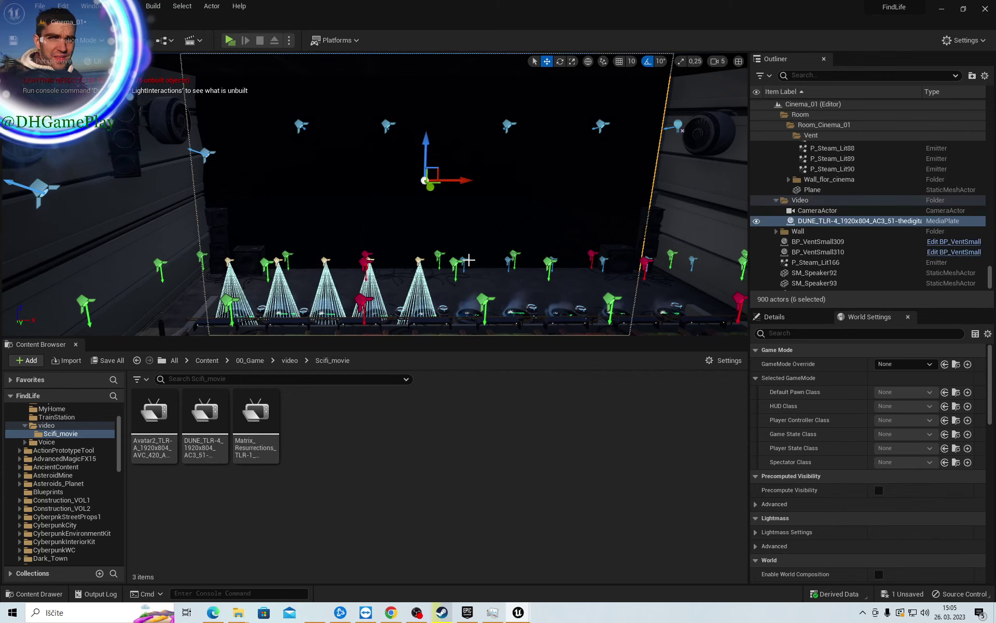
ctrl+click(466, 265)
ctrl+click(510, 267)
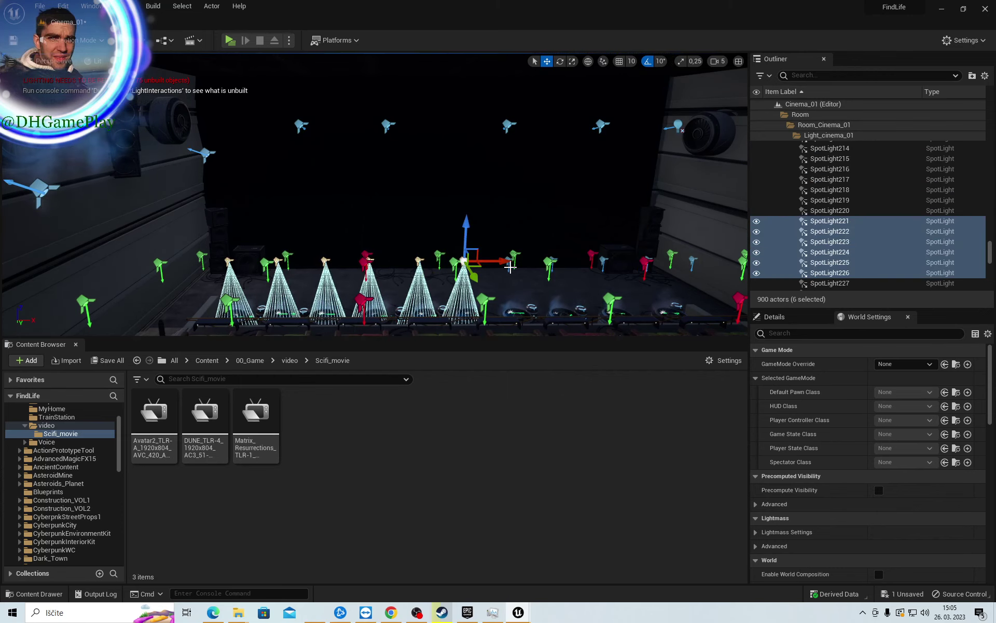
ctrl+click(508, 265)
ctrl+click(509, 261)
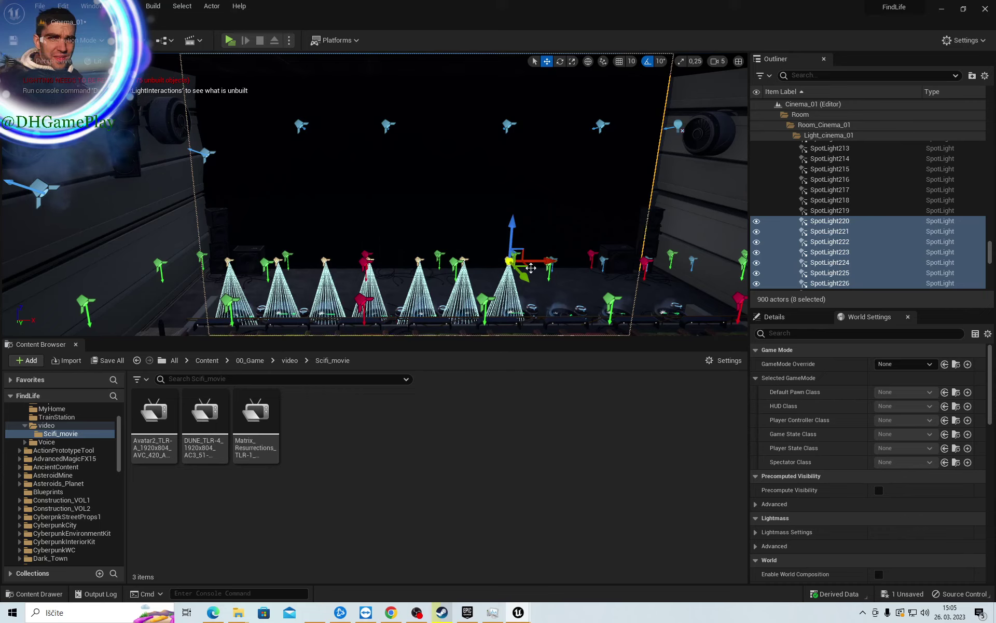
ctrl+click(551, 260)
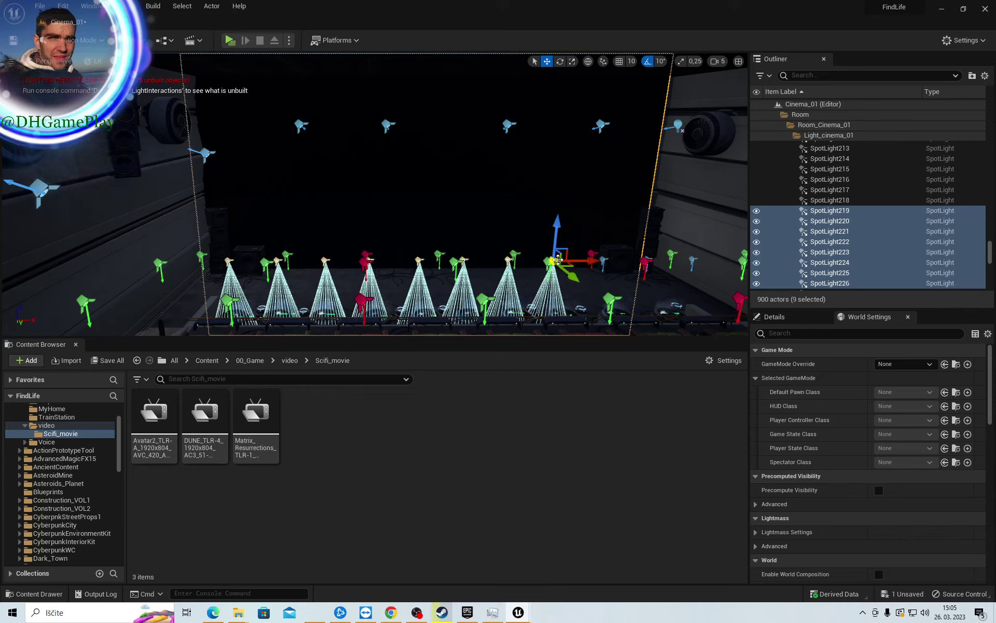
ctrl+click(604, 259)
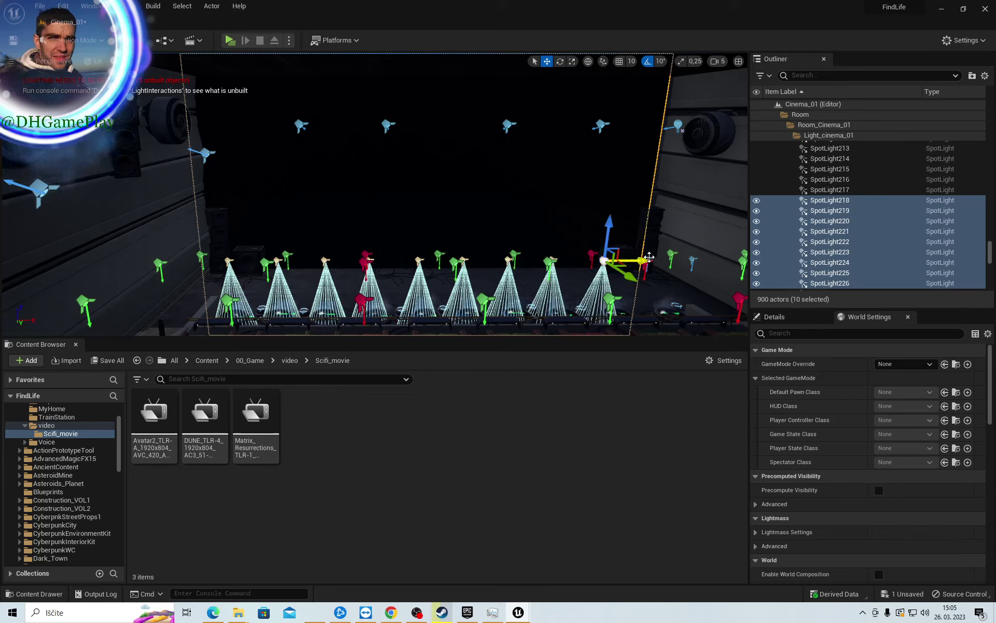
ctrl+click(649, 258)
ctrl+click(693, 259)
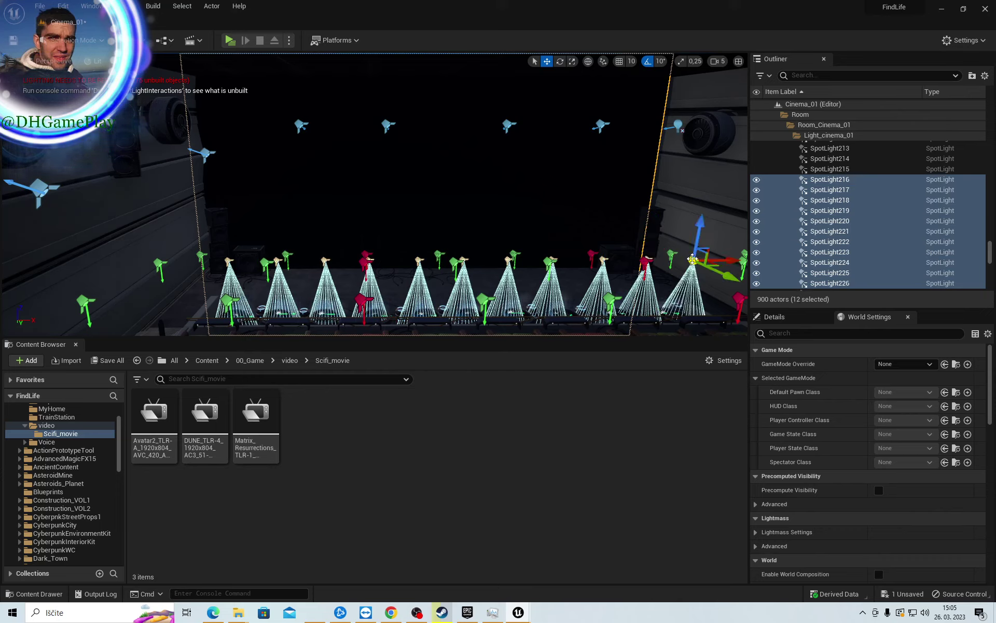
ctrl+click(503, 176)
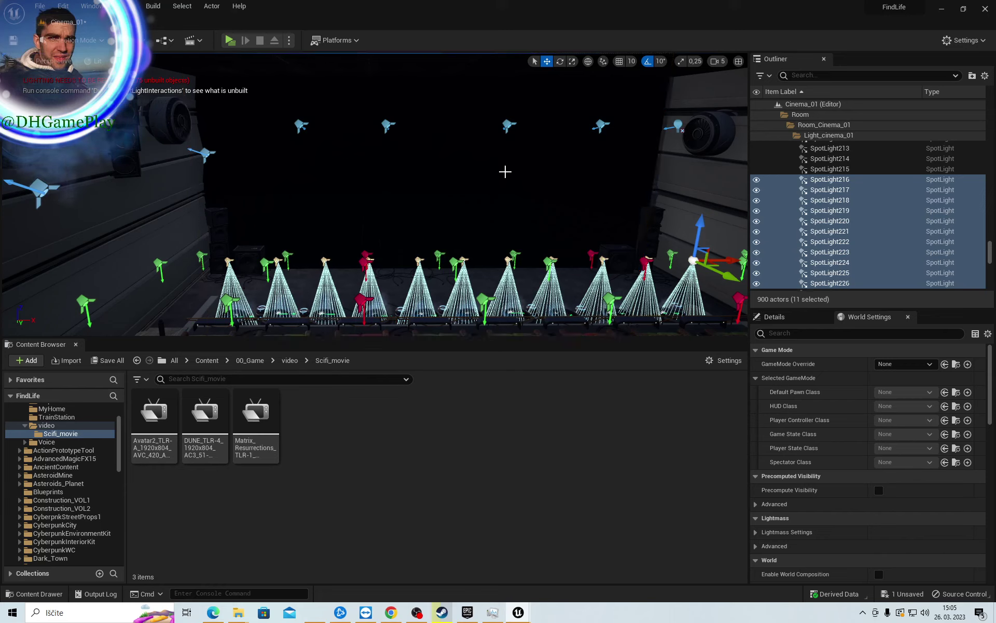
Group the selected spotlights into a new Outliner folder named Animation
click(973, 76)
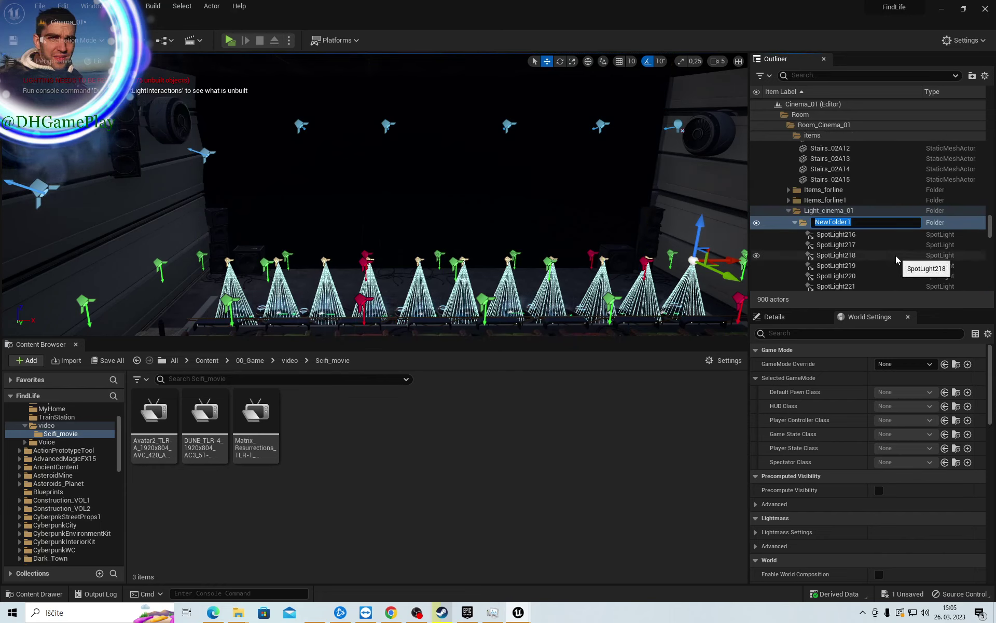
text(Anima)
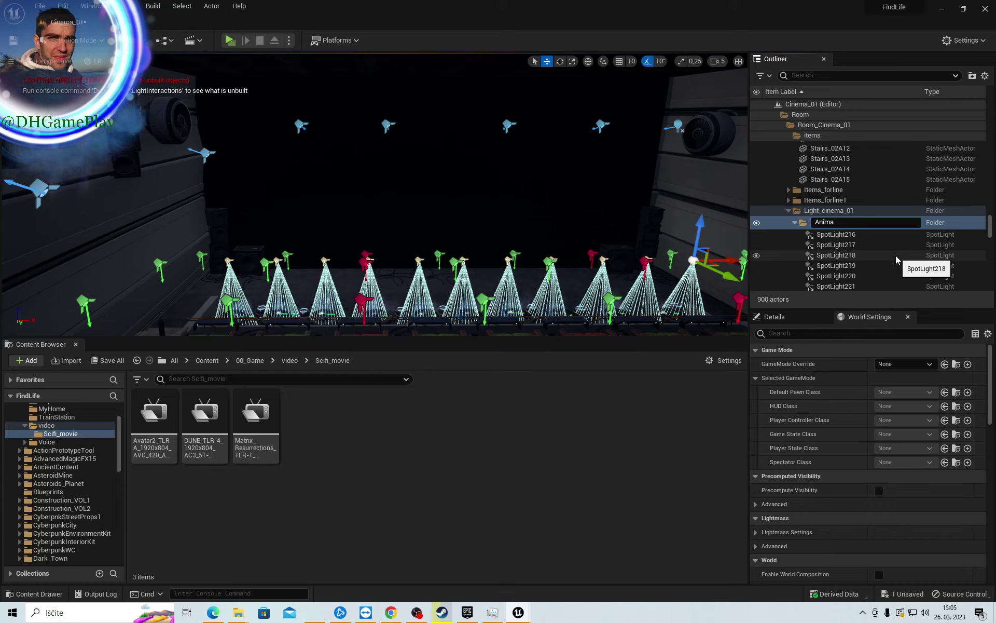
text(tion)
key(Return)
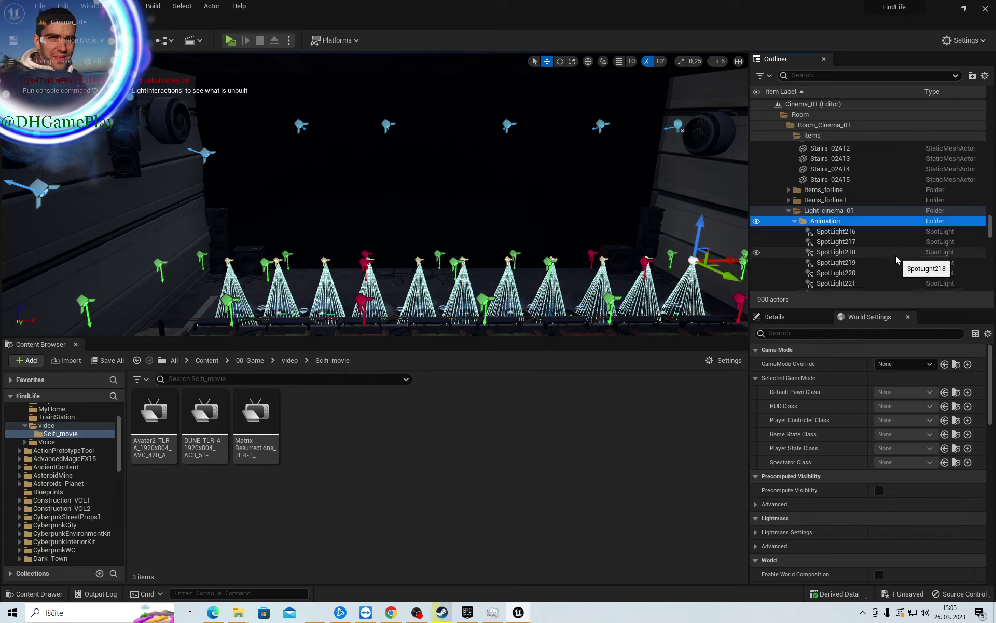
scroll(870, 244, down, 2)
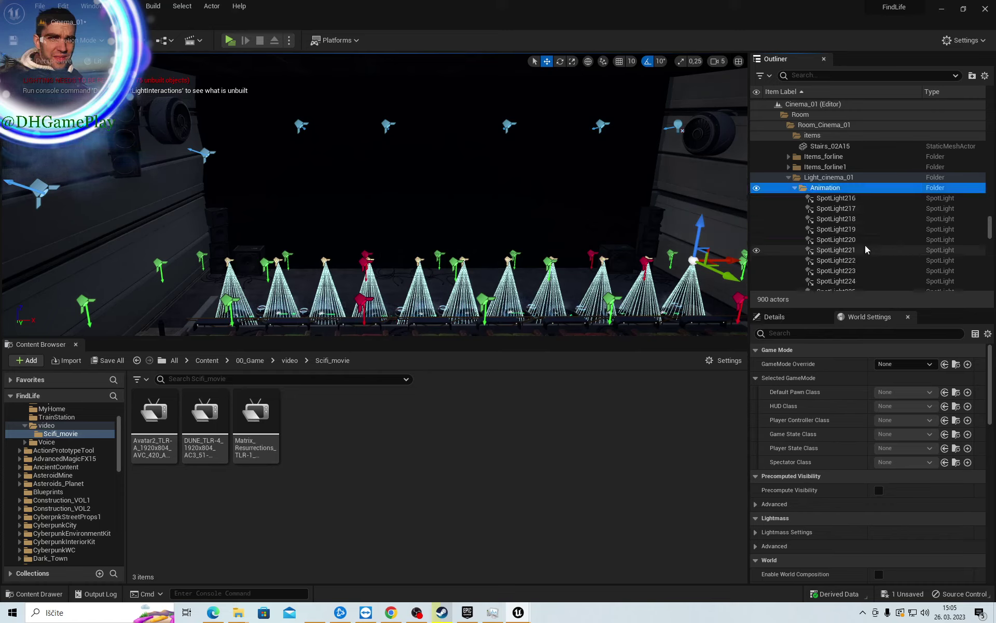
scroll(865, 246, up, 2)
scroll(866, 246, up, 2)
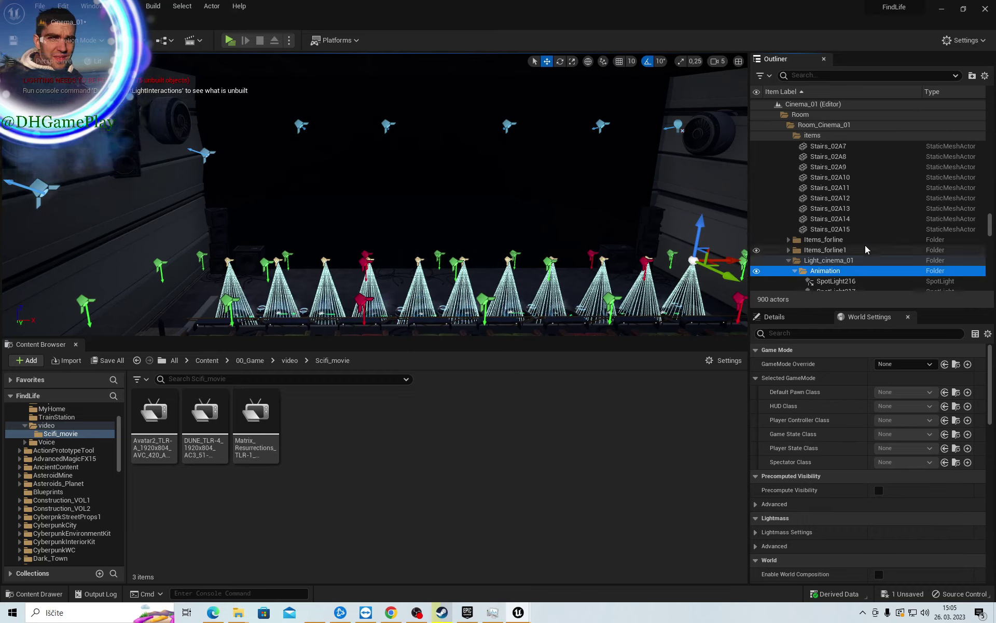
scroll(866, 246, down, 1)
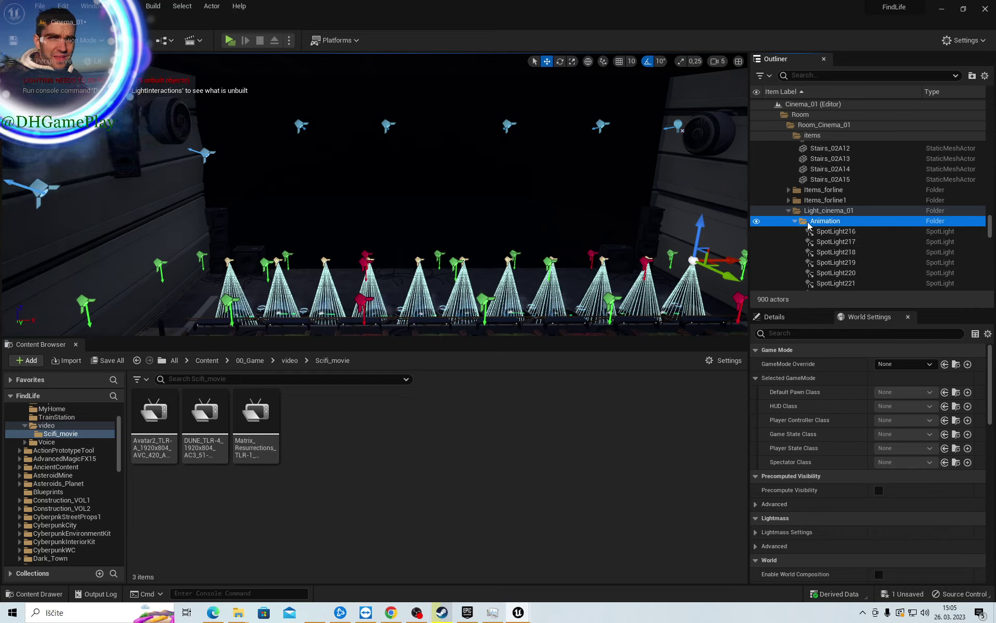
Move the Animation folder to the top level of the hierarchy and select its eleven spotlights
drag(807, 222, 805, 111)
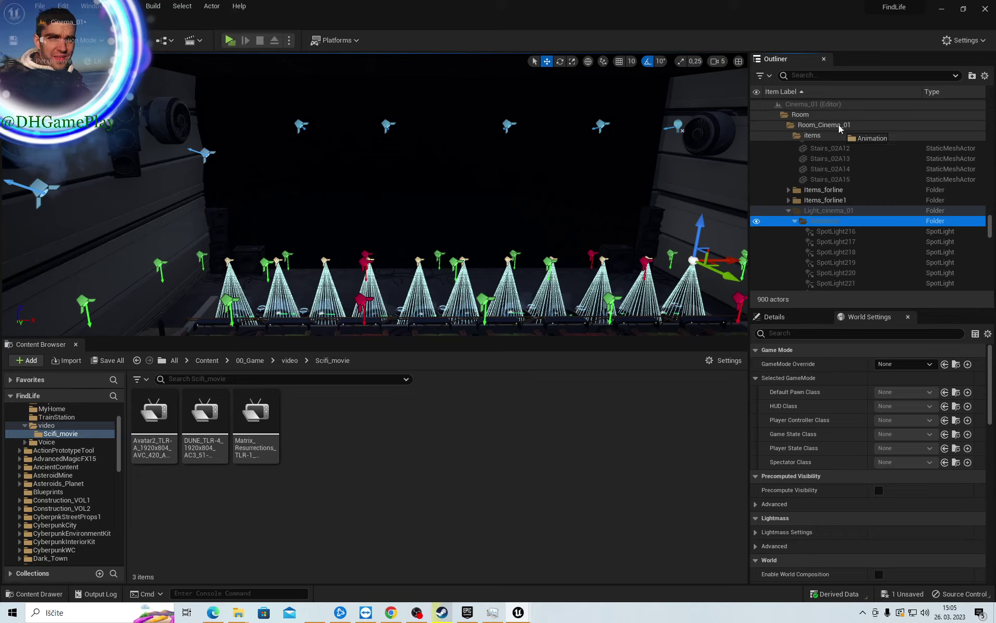
drag(804, 107, 805, 110)
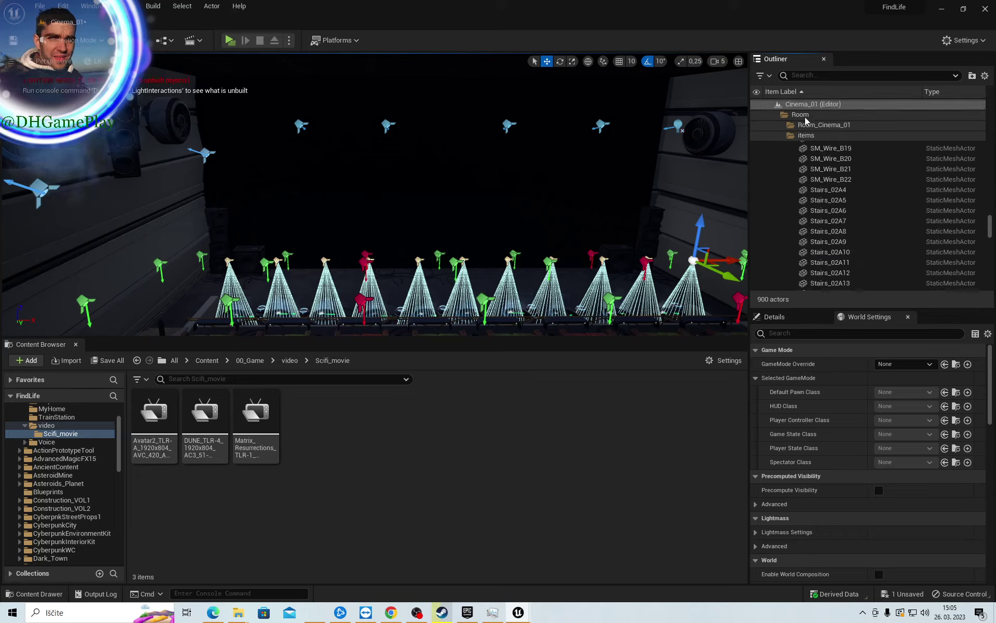
scroll(799, 156, up, 5)
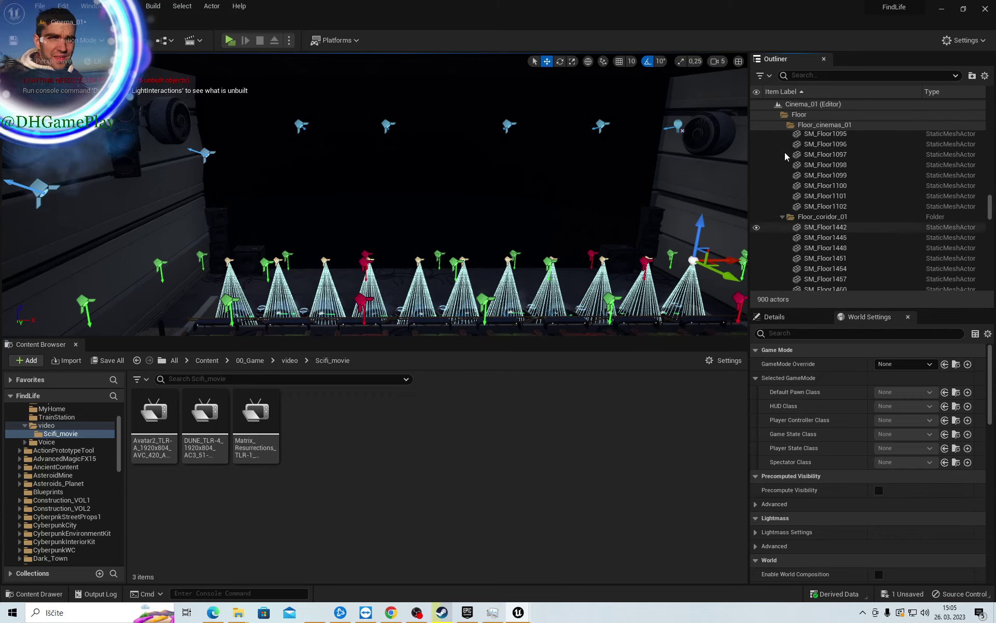
drag(991, 208, 986, 117)
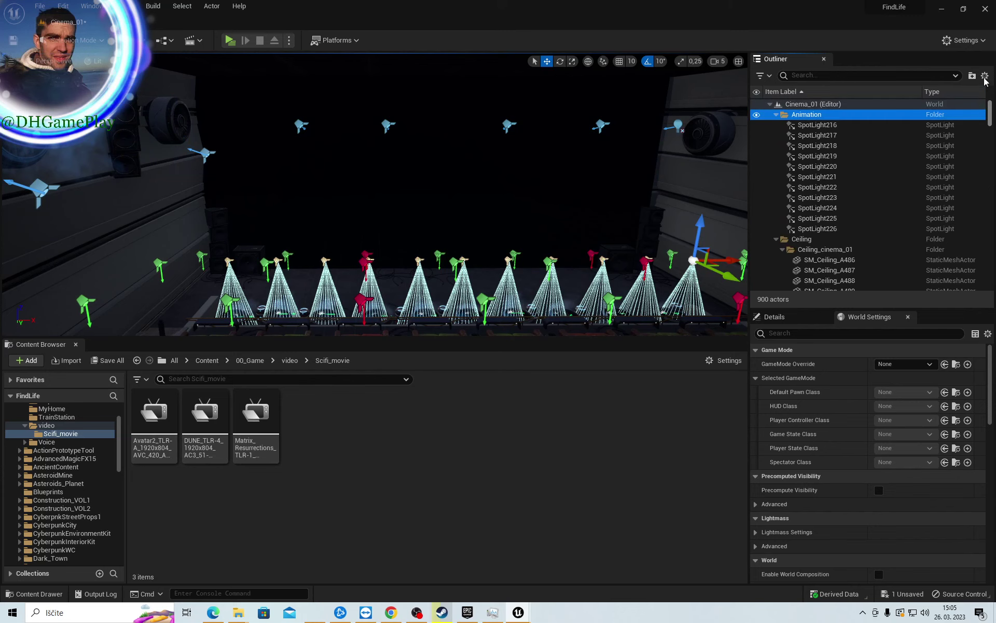
click(805, 127)
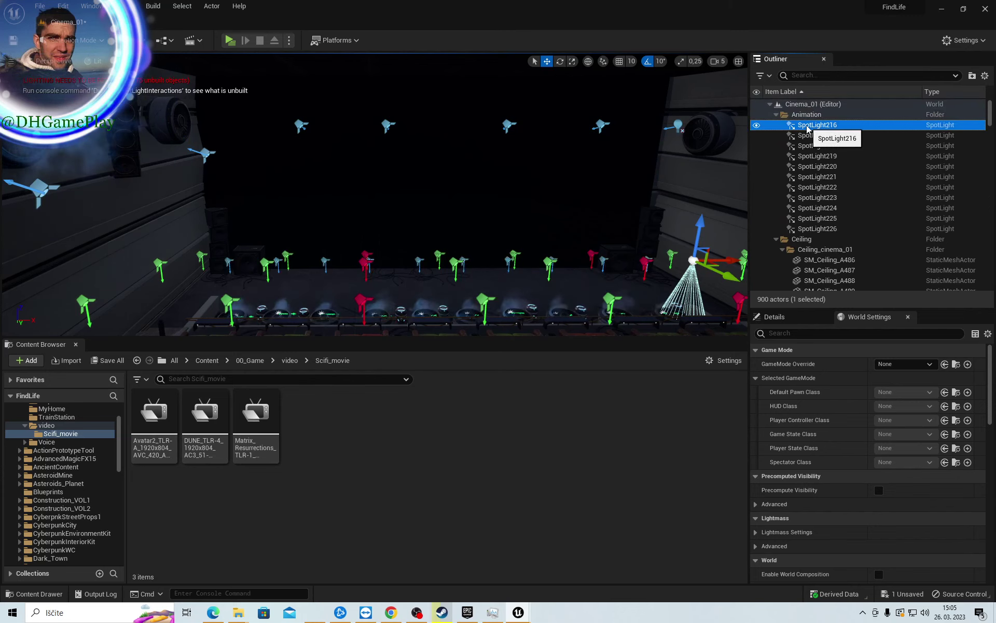
shift+click(816, 231)
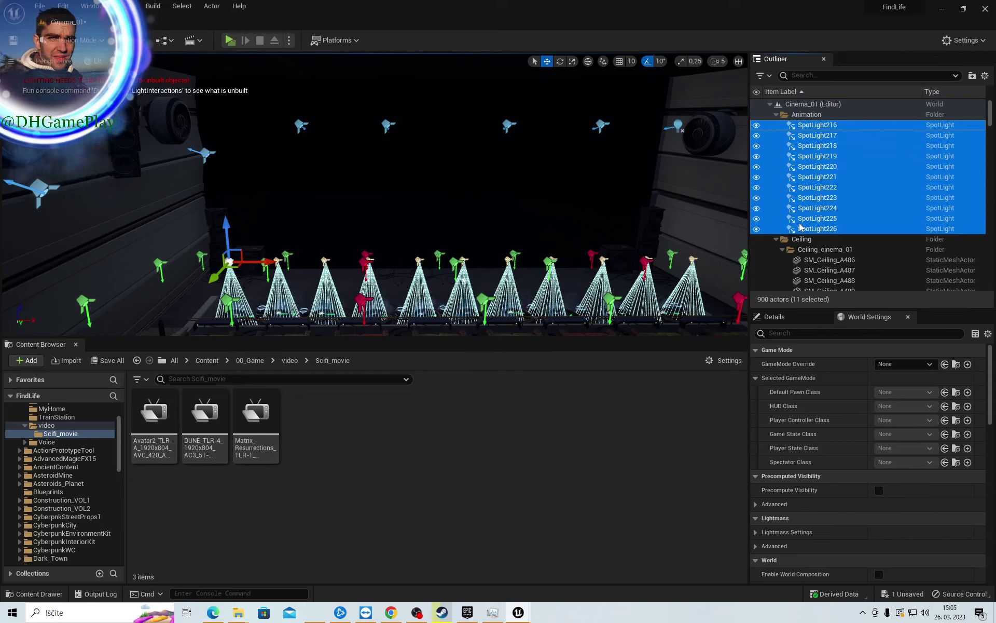
Create a new level sequence and point its save location to 00_Game > Level_animation
click(198, 43)
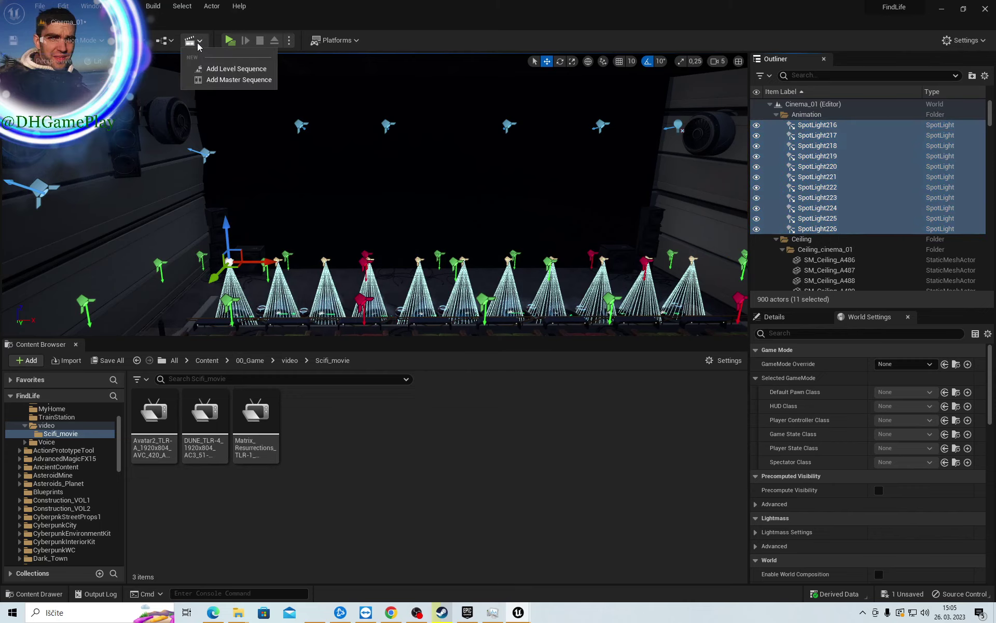
click(228, 69)
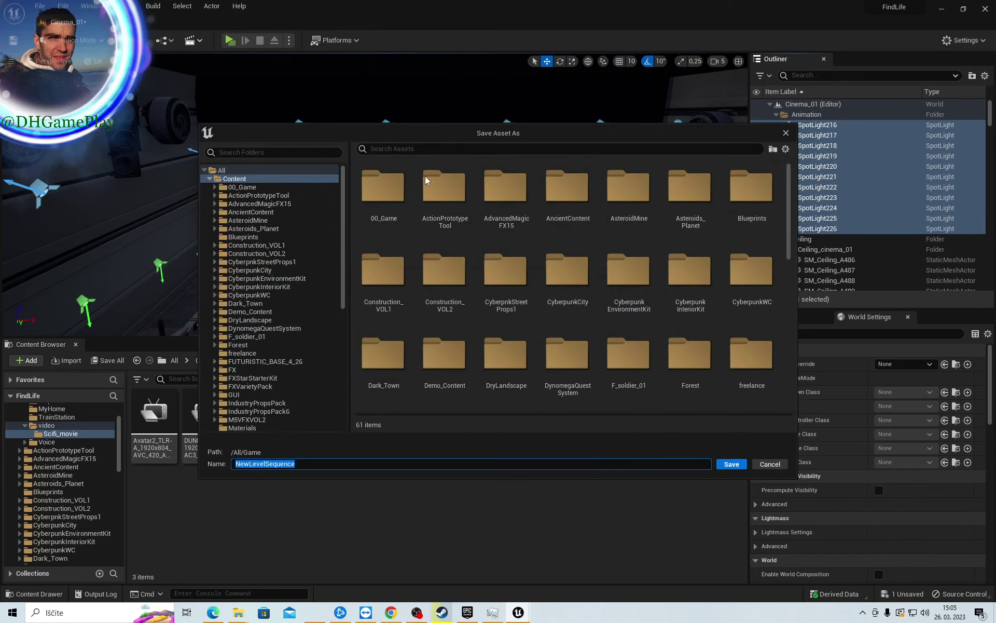
click(384, 192)
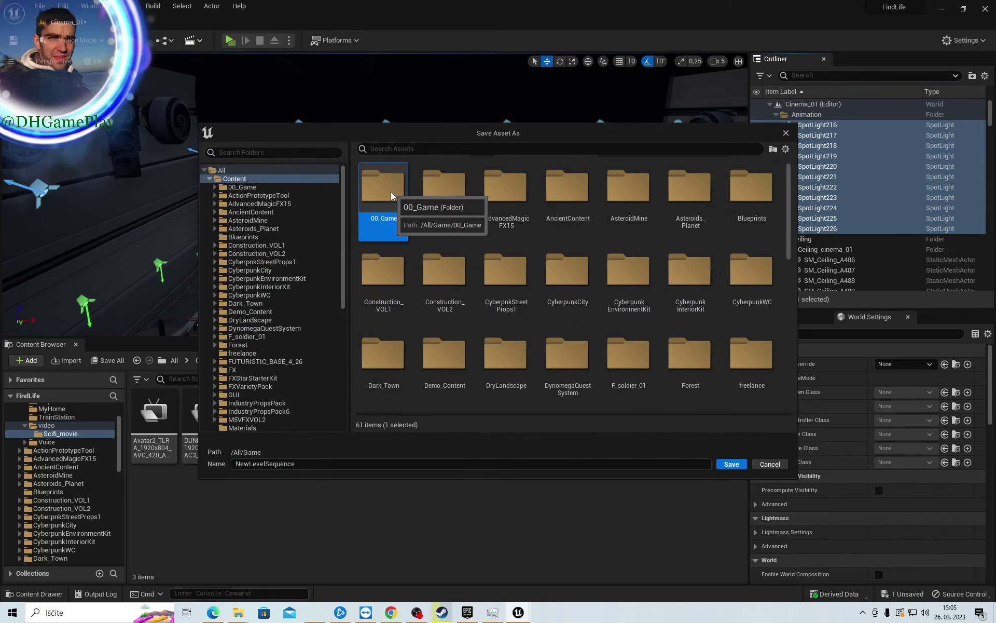
double_click(381, 196)
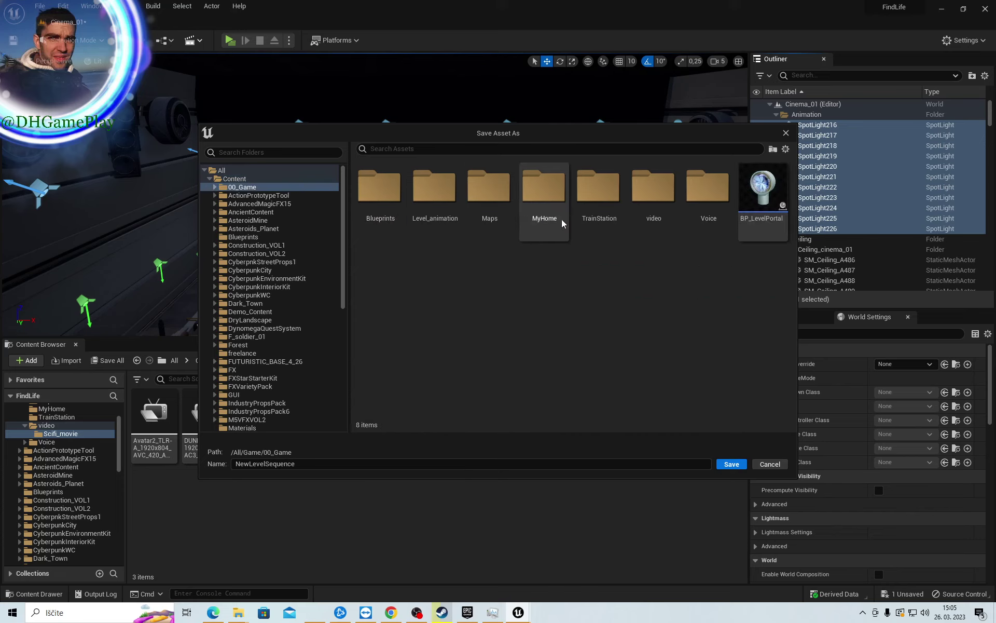
double_click(435, 198)
text(Cinema_01)
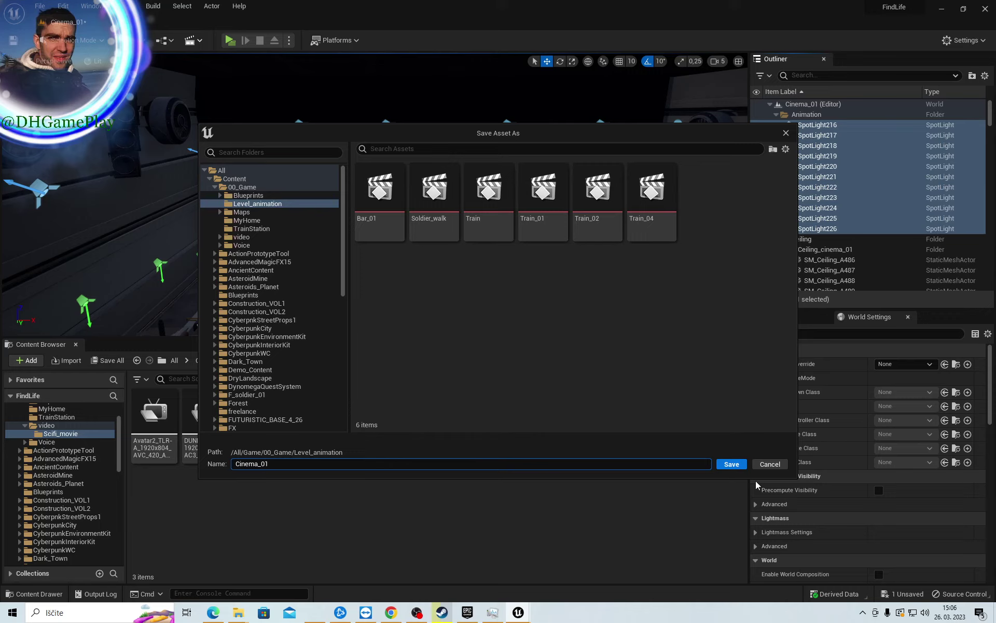
Save the sequence as Cinema_01, then try dropping SpotLight216–226 into the track list together
click(736, 466)
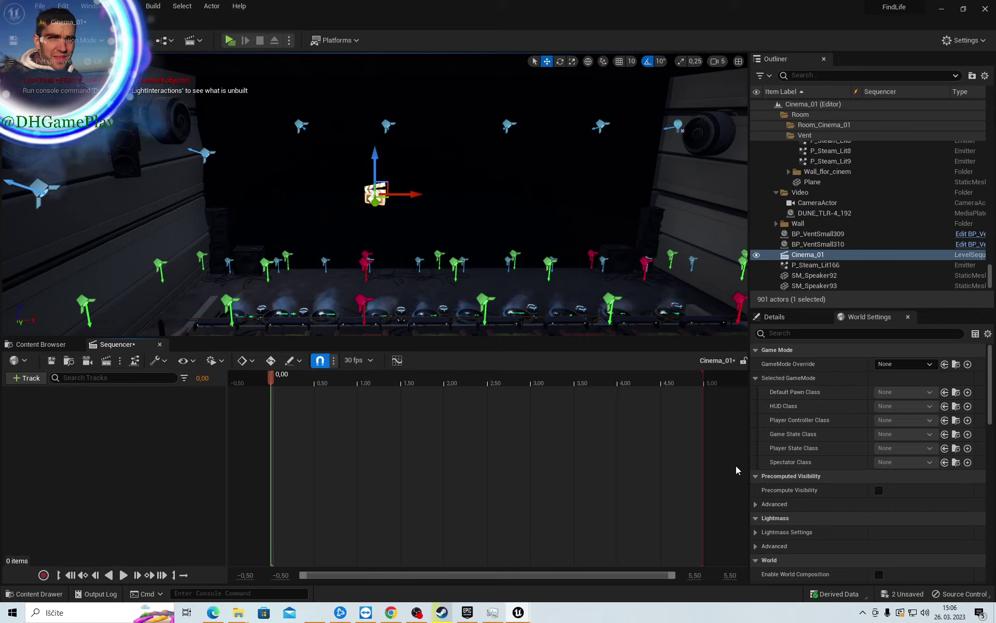
scroll(851, 198, up, 5)
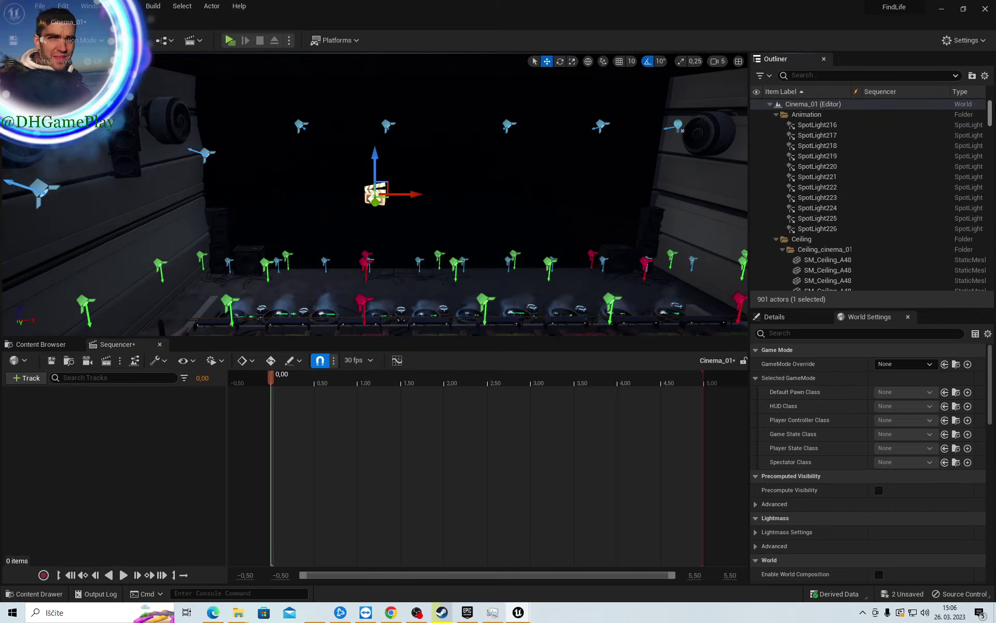
click(819, 126)
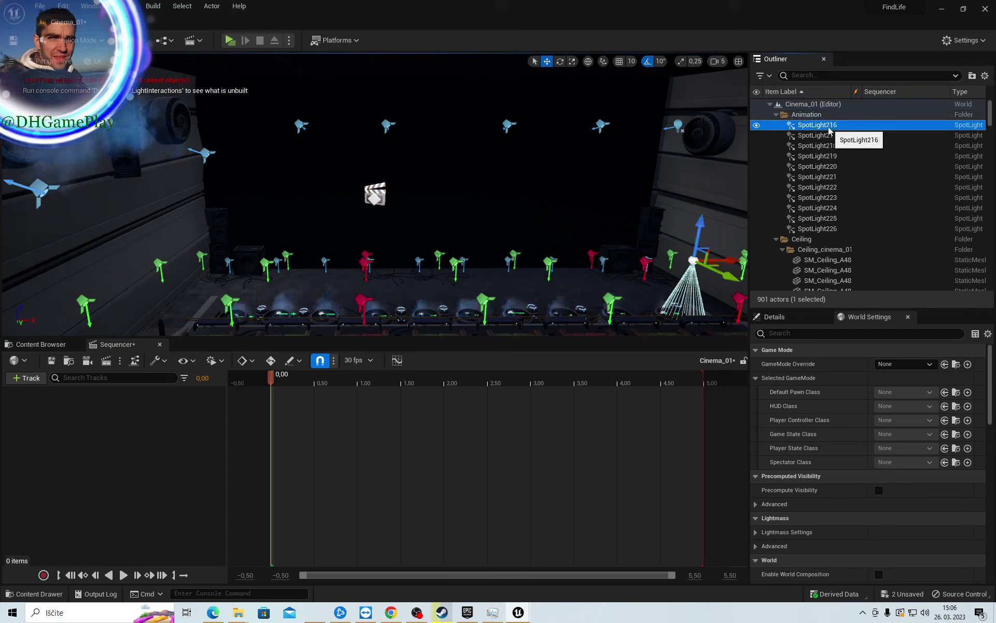
shift+click(832, 229)
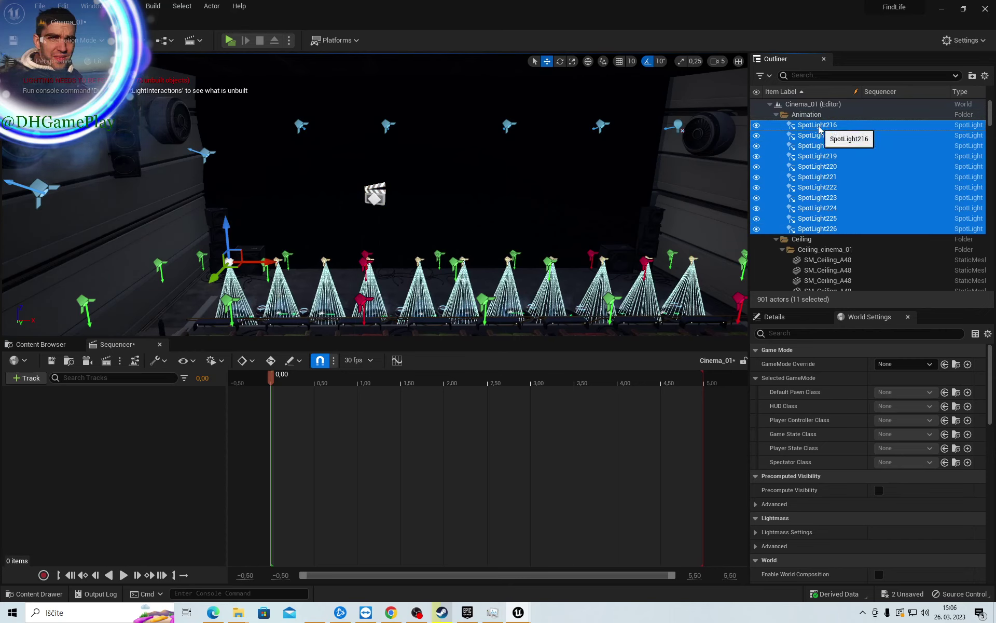
drag(820, 128, 176, 394)
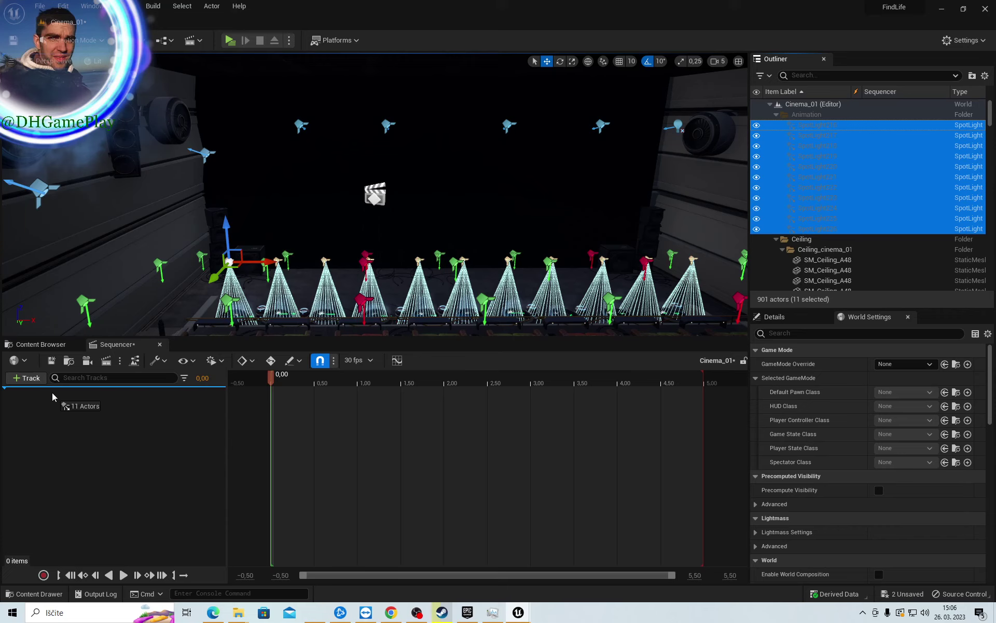
drag(54, 407, 52, 393)
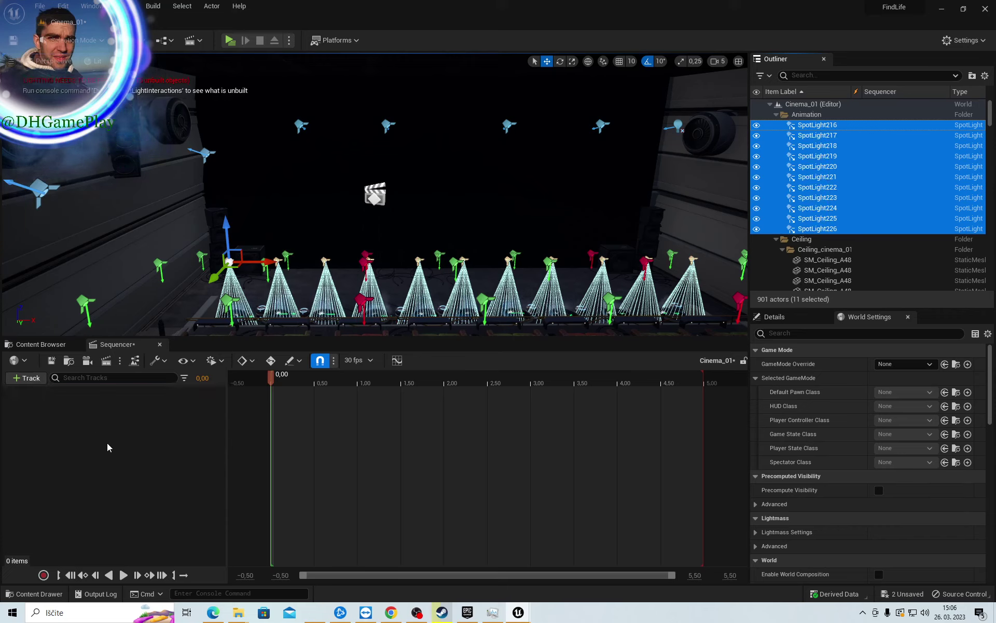
click(132, 434)
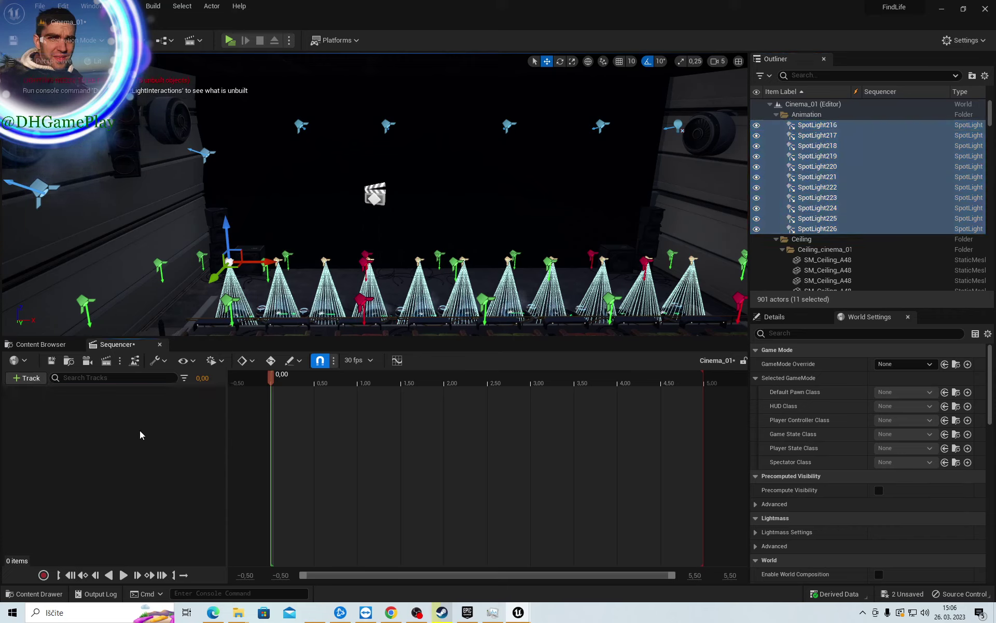
Add SpotLight216, SpotLight217, SpotLight218 and SpotLight219 individually as Cinema_01 tracks
click(817, 126)
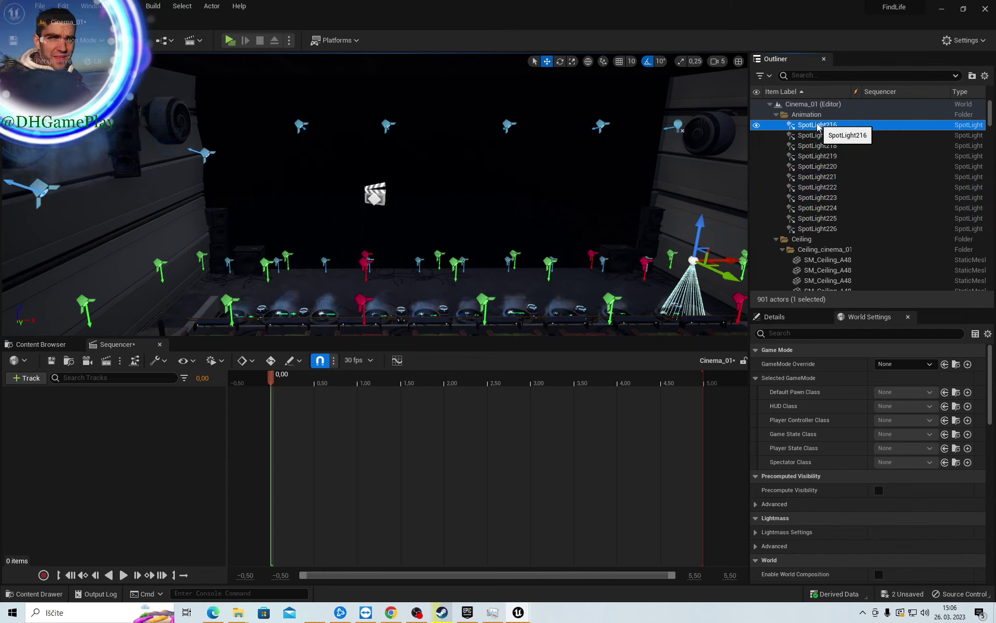
drag(817, 126, 51, 415)
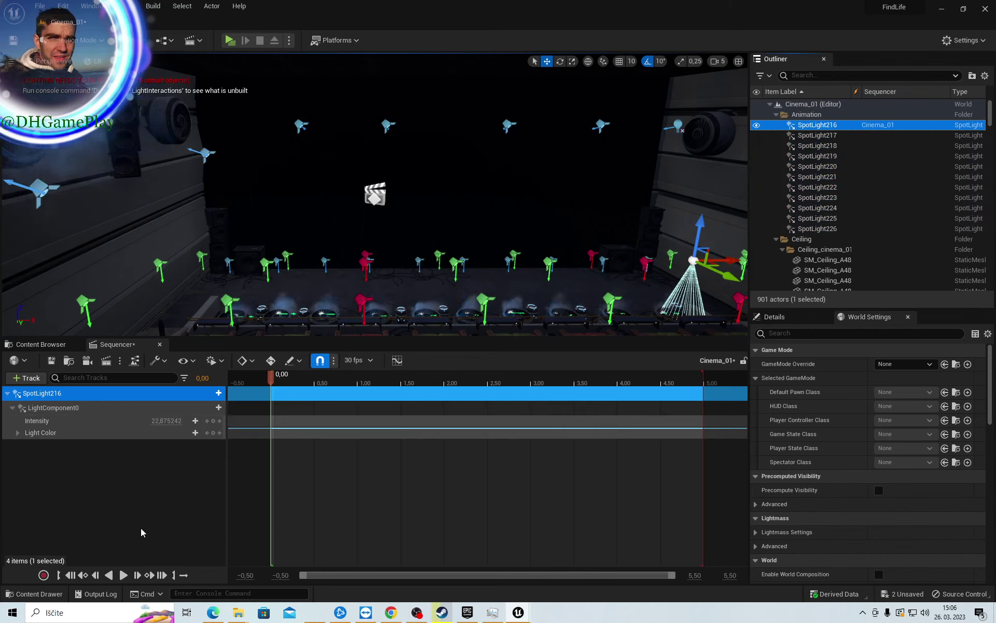
drag(817, 135, 57, 478)
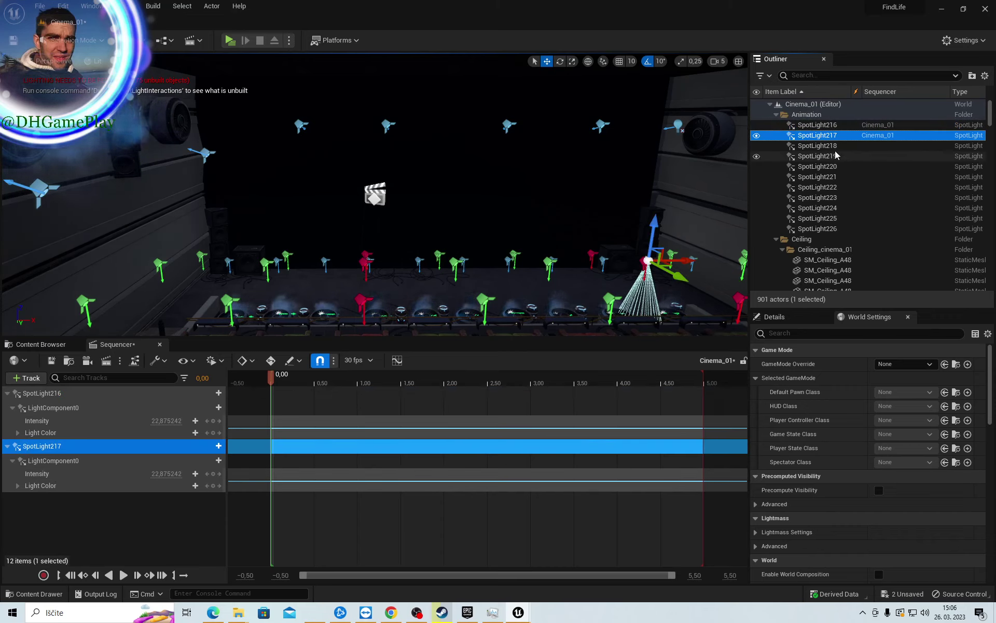
drag(820, 145, 170, 519)
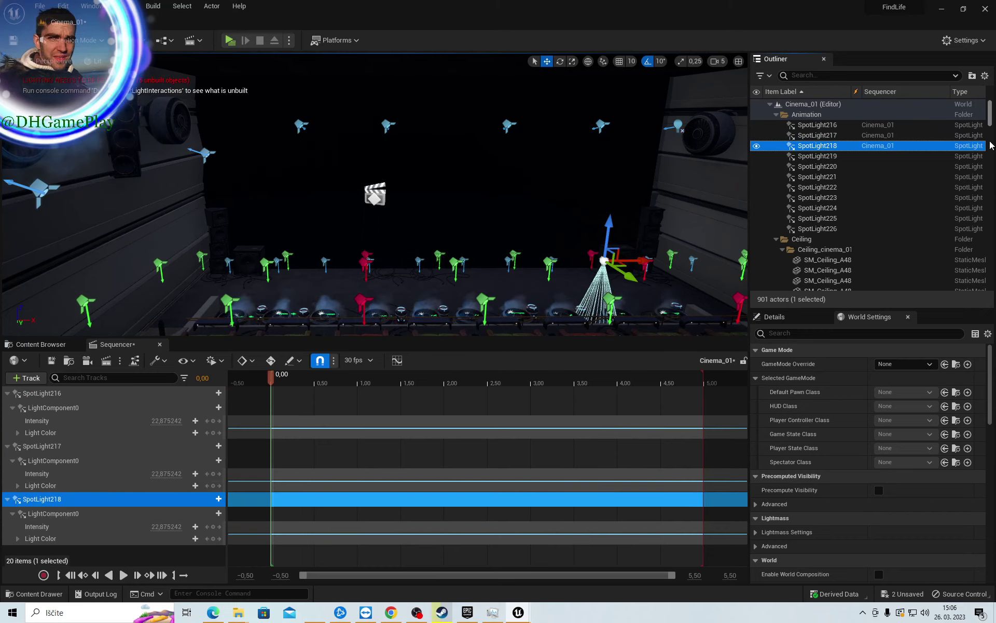
drag(820, 156, 340, 468)
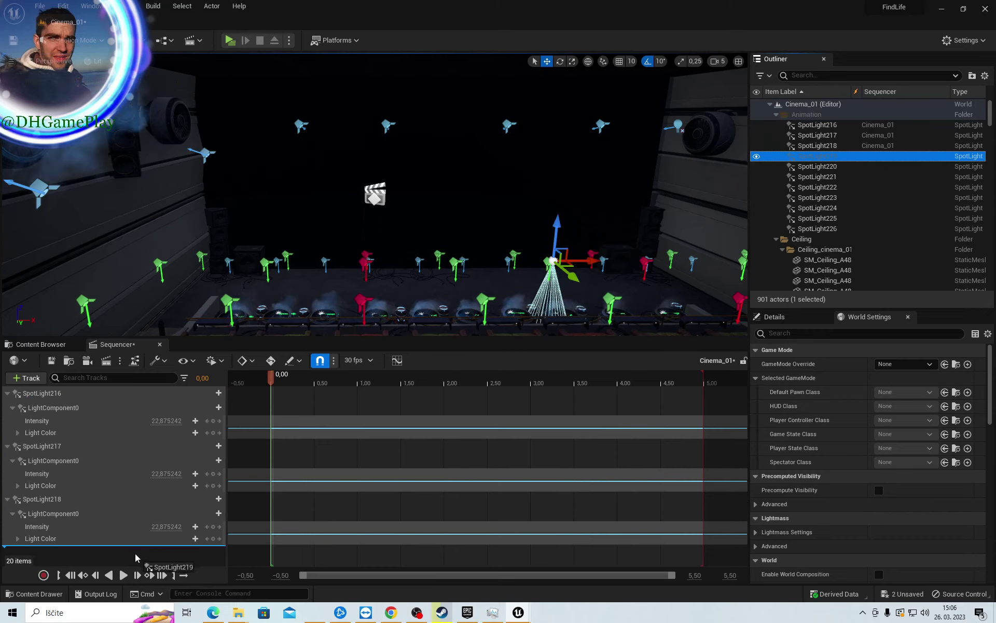
drag(136, 558, 136, 557)
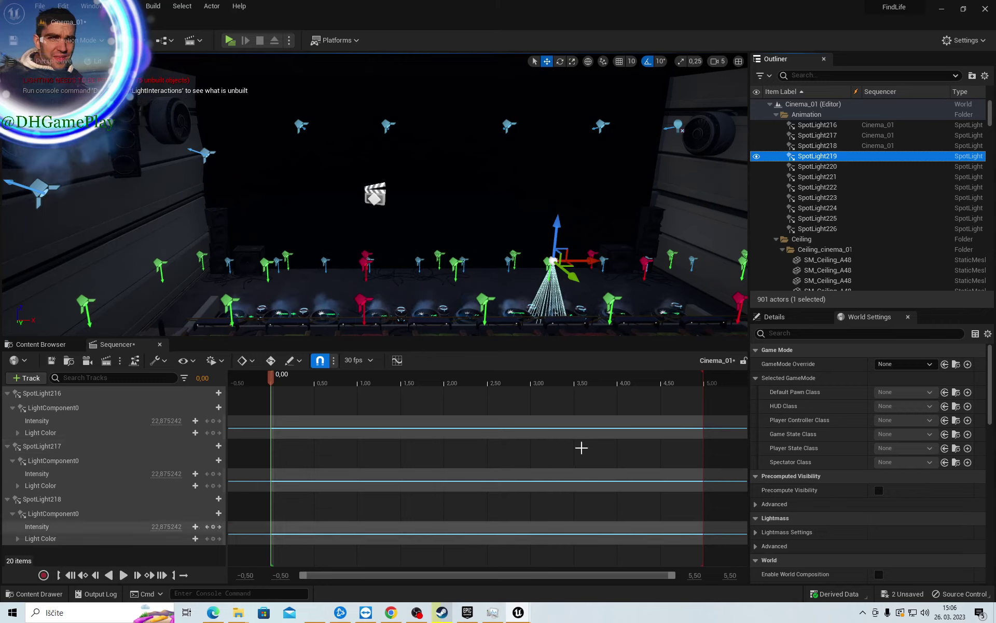
drag(831, 156, 481, 295)
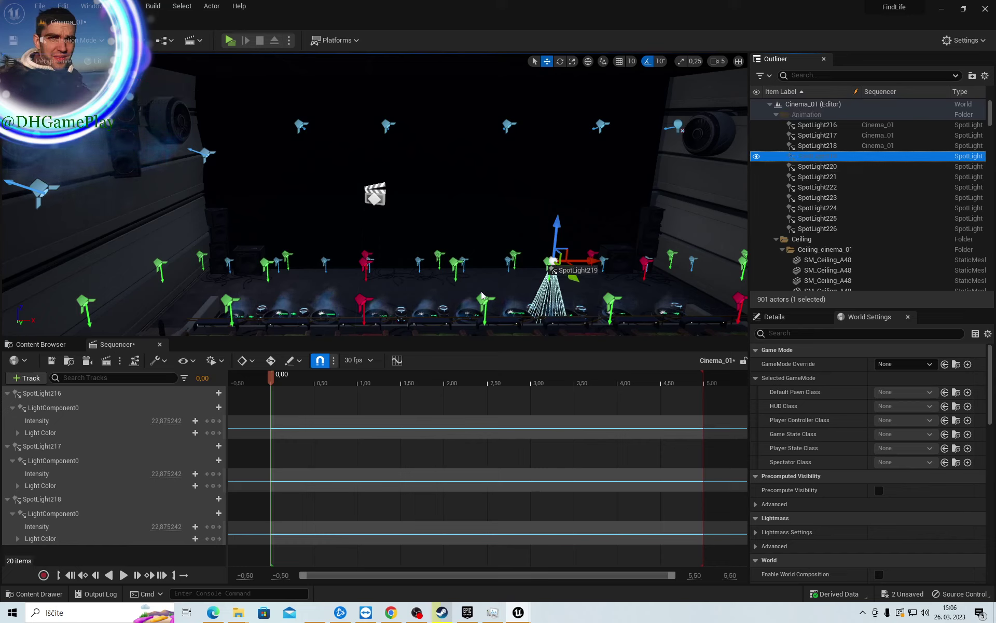
drag(78, 532, 81, 529)
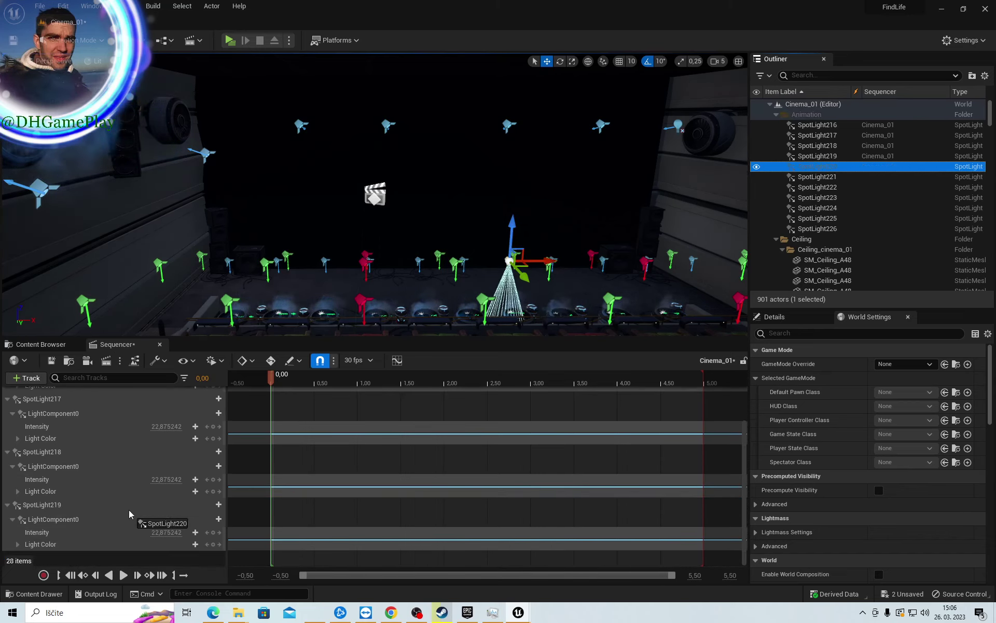
Add SpotLight220 through SpotLight226 individually as Cinema_01 tracks
drag(830, 166, 130, 514)
drag(830, 177, 261, 518)
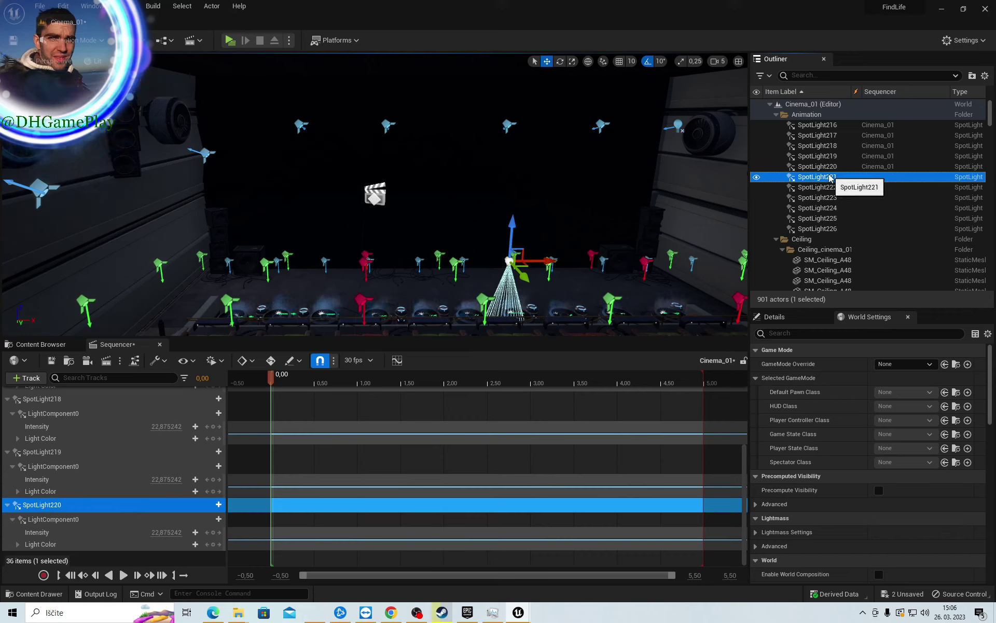
drag(151, 516, 153, 519)
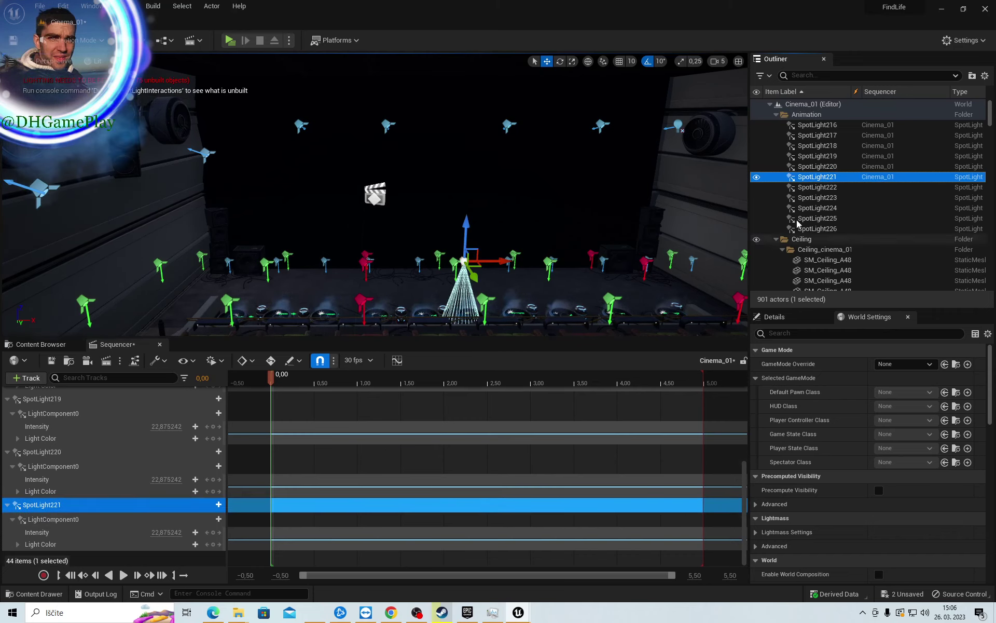
drag(818, 187, 208, 457)
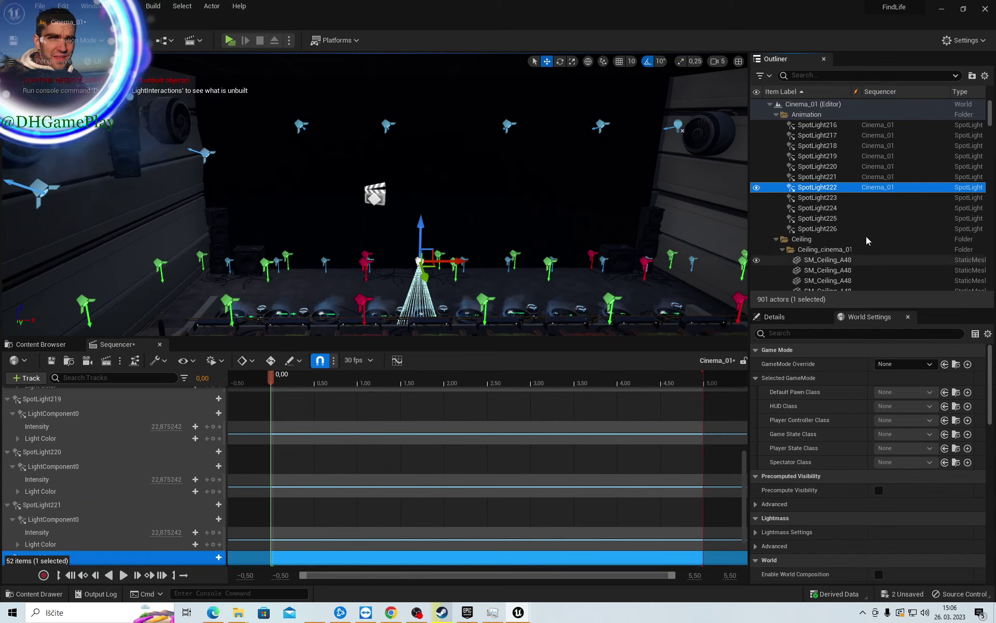
click(825, 198)
drag(827, 201, 117, 516)
drag(829, 211, 340, 413)
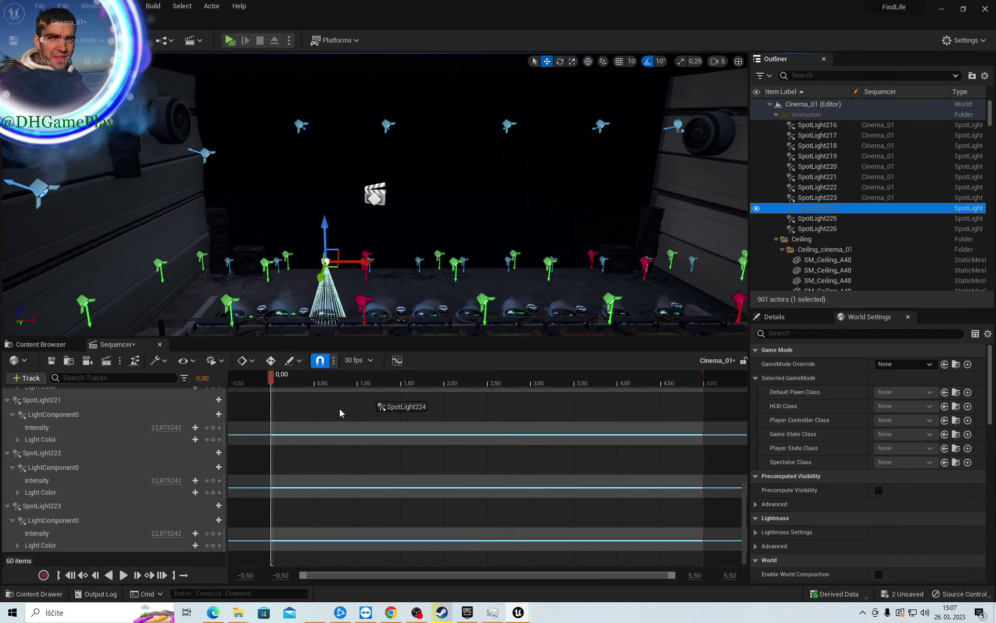
drag(112, 515, 113, 516)
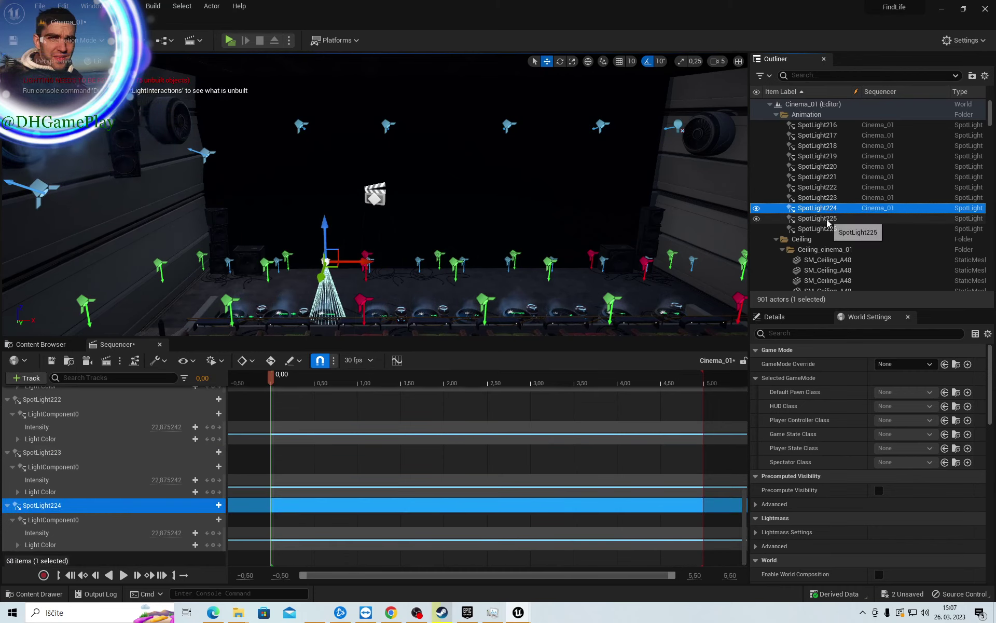
mouse_move(827, 218)
mouse_down()
mouse_move(198, 473)
mouse_move(112, 519)
mouse_up()
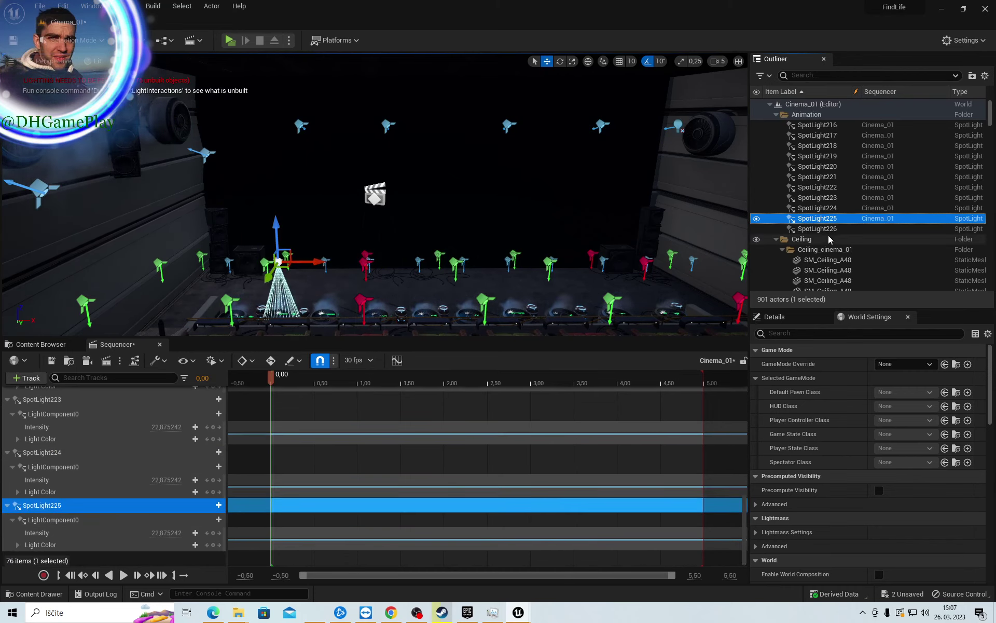
drag(831, 232, 92, 492)
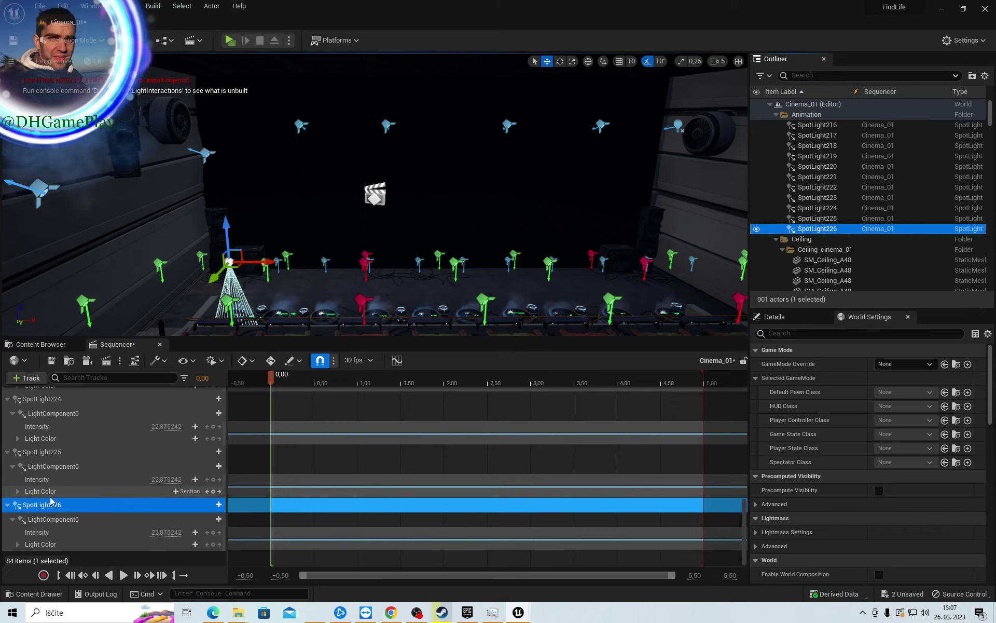
Collapse the expanded SpotLight217 through SpotLight225 tracks in the Sequencer track list
scroll(92, 450, up, 5)
scroll(91, 449, up, 2)
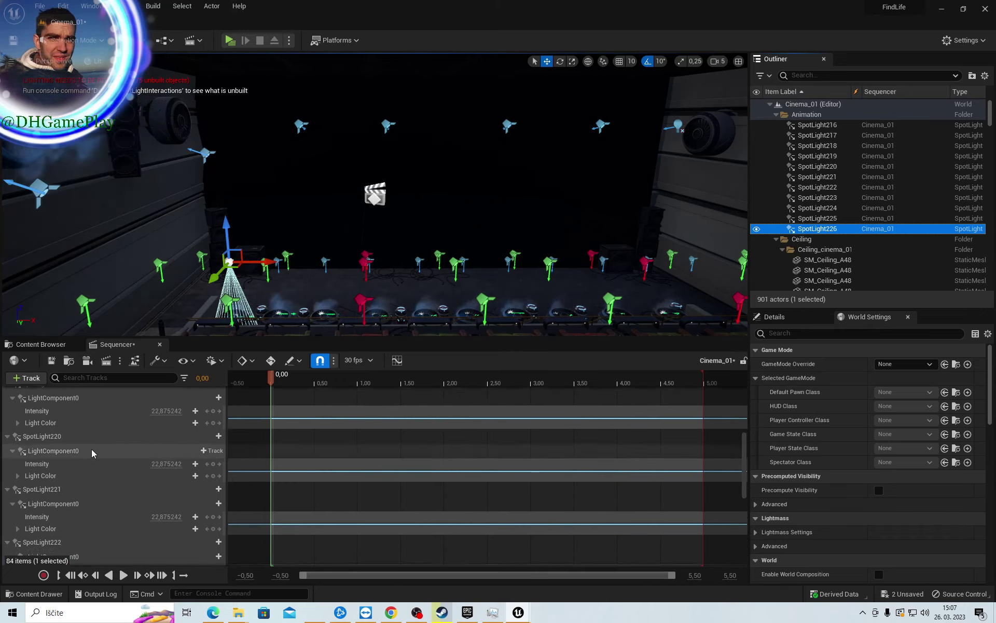
scroll(91, 449, up, 1)
scroll(91, 450, up, 2)
scroll(91, 449, up, 1)
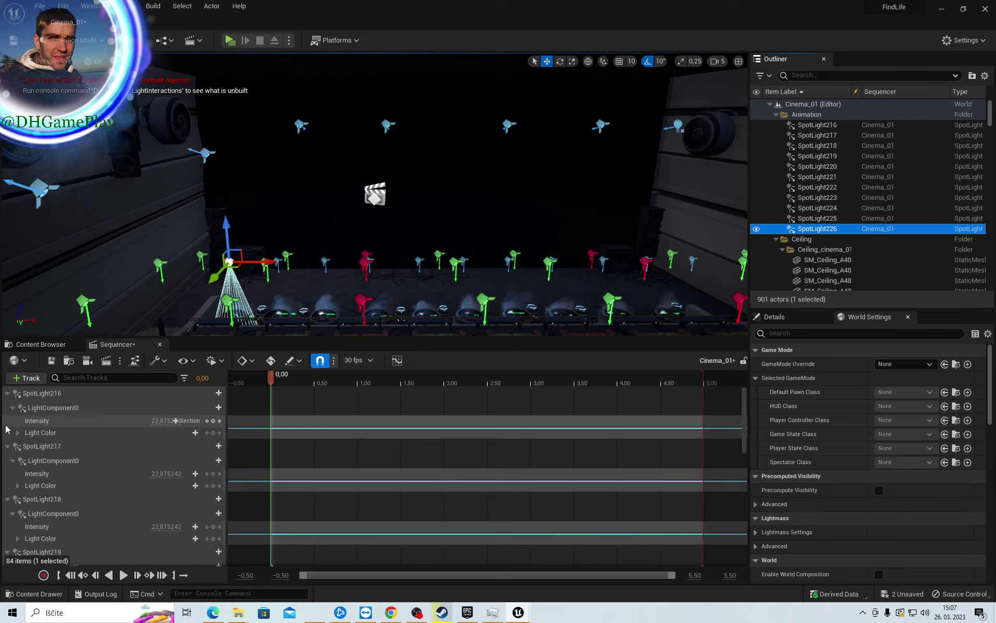
click(8, 447)
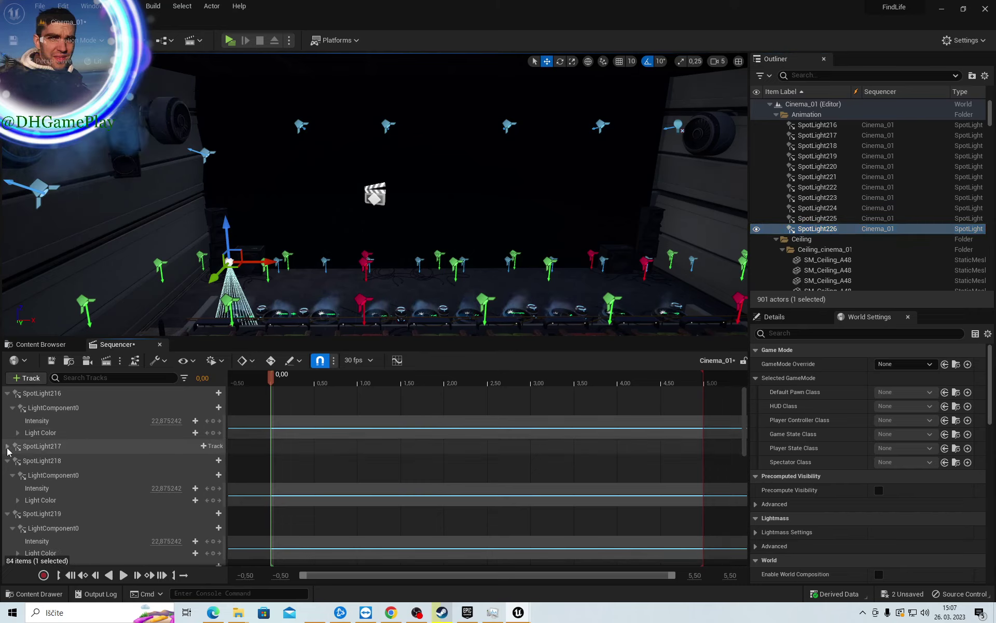
click(7, 461)
click(8, 476)
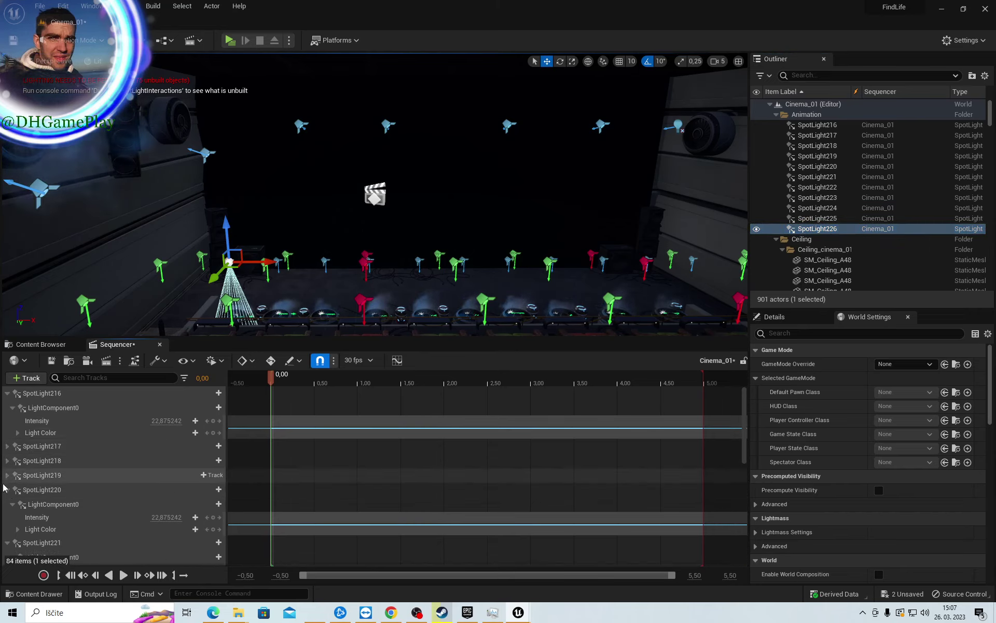
click(9, 490)
click(8, 490)
click(8, 505)
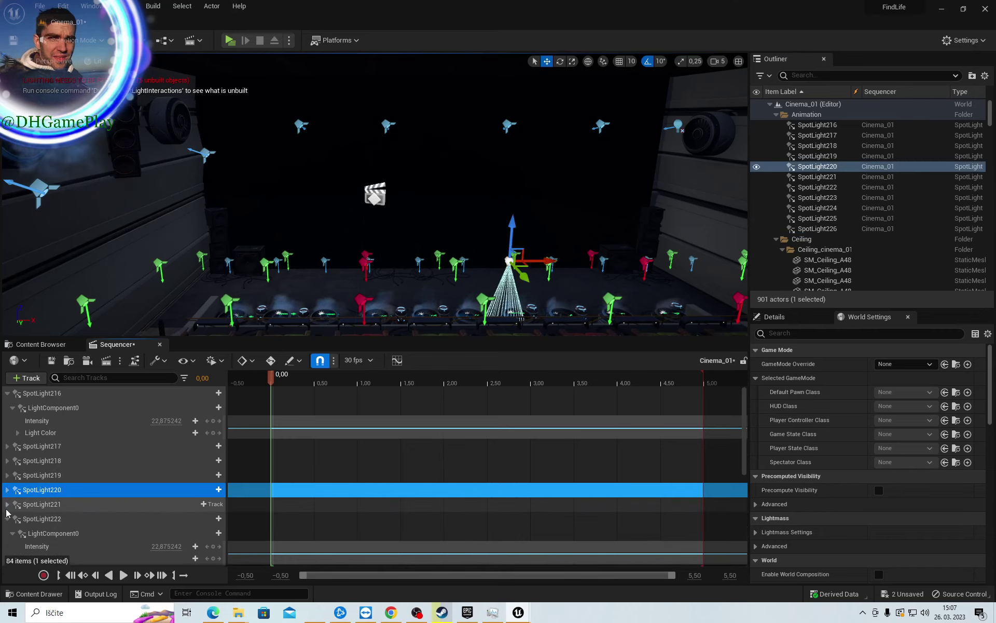
click(8, 519)
click(7, 533)
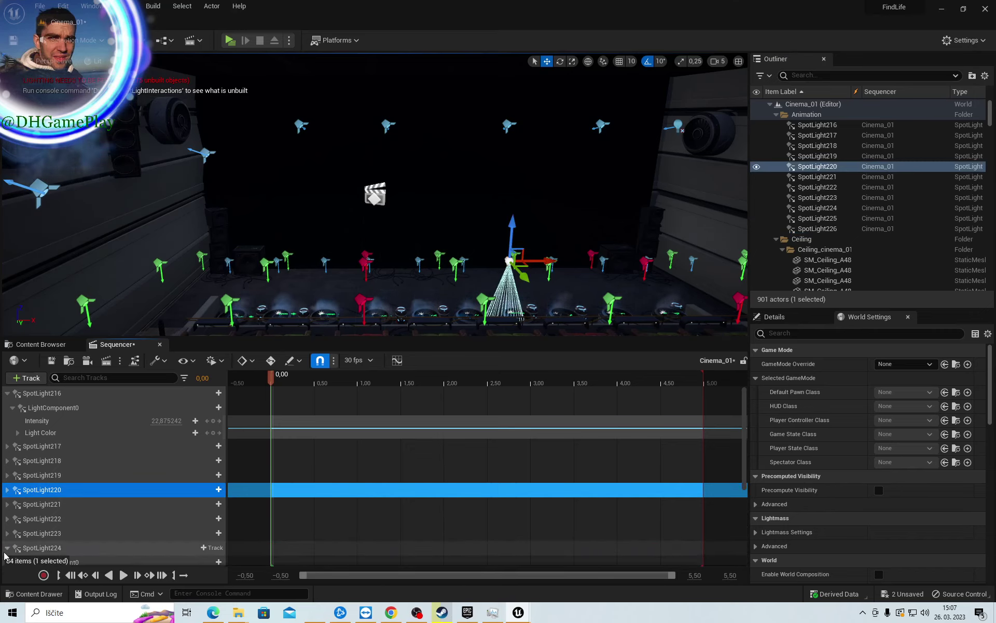
scroll(7, 538, down, 2)
click(9, 518)
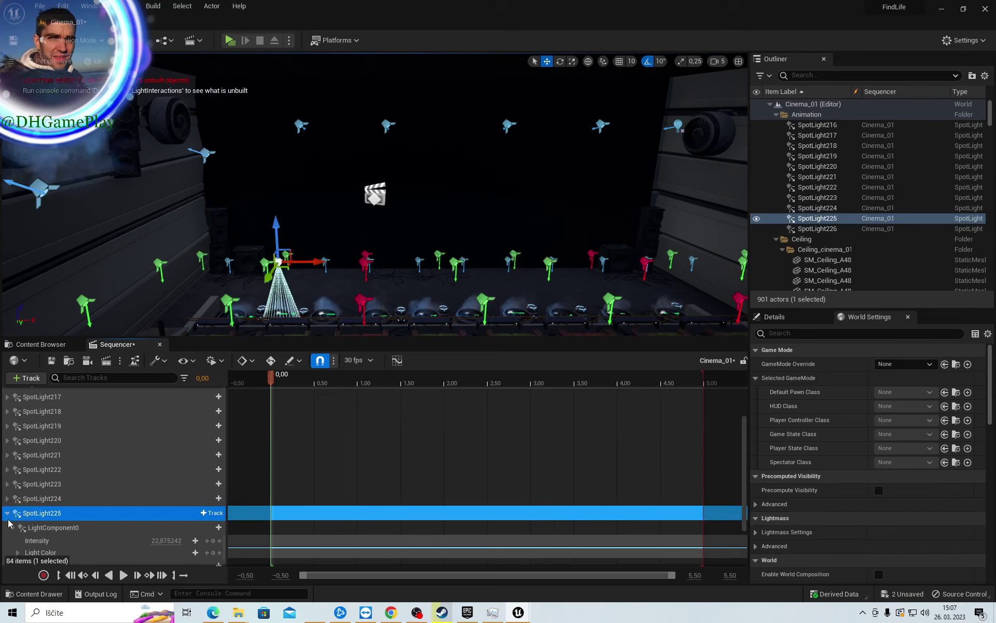
click(7, 512)
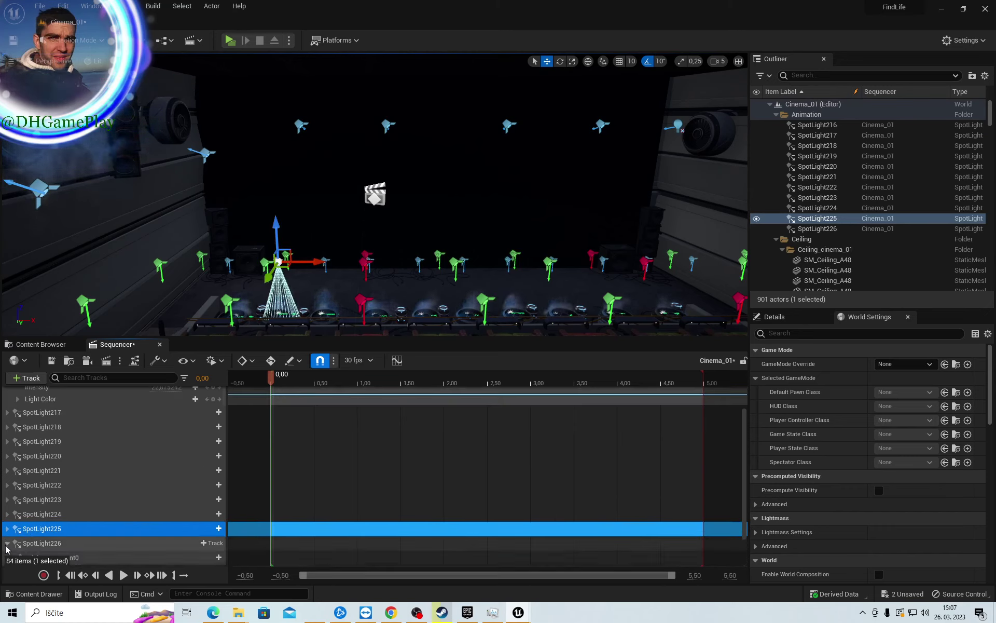
Select only the SpotLight217 track and launch the level in a standalone preview window
click(37, 543)
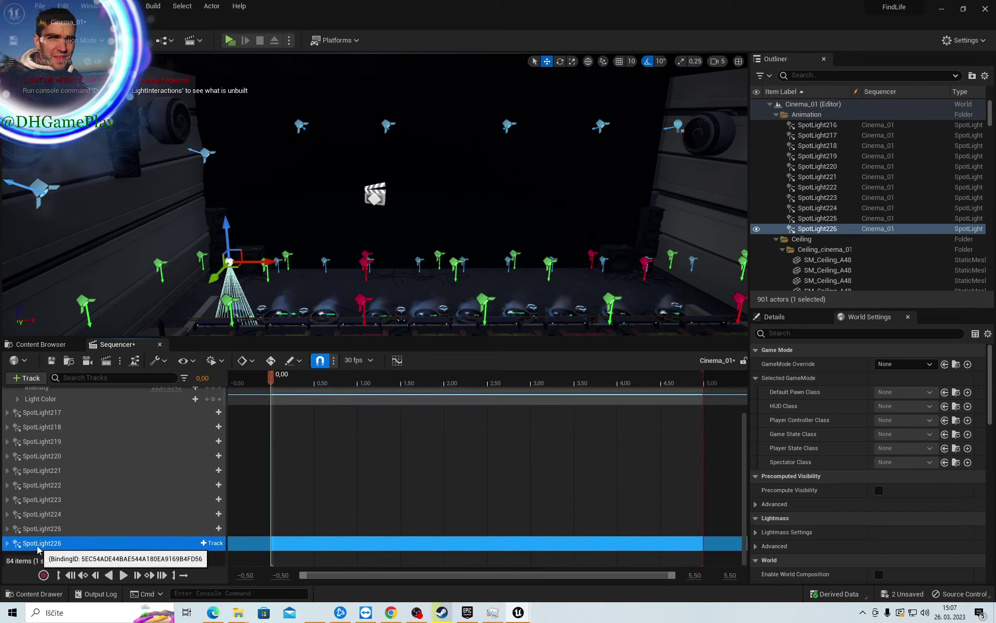
scroll(38, 542, up, 2)
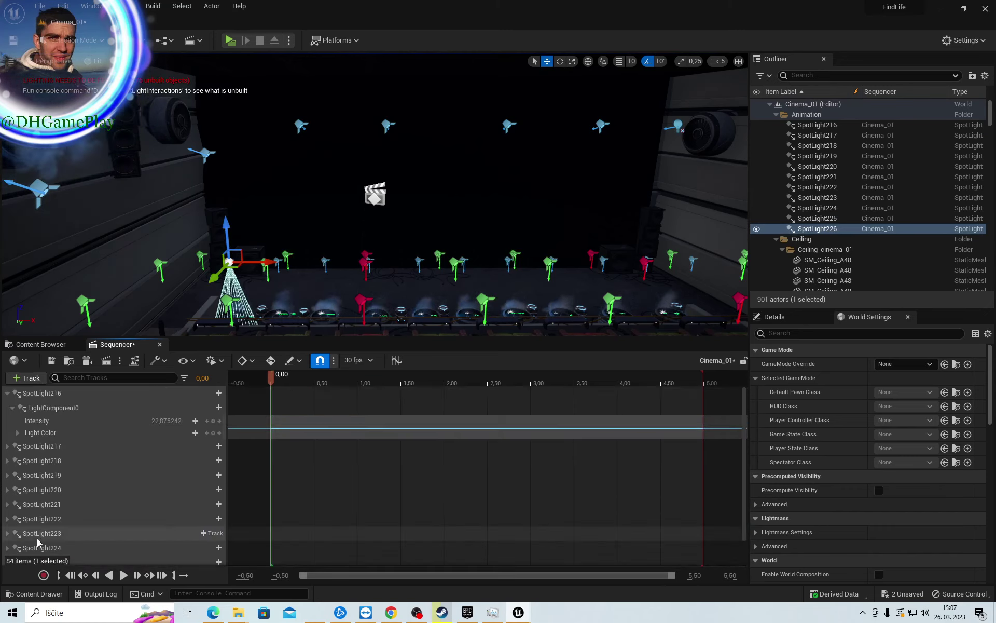
shift+click(38, 393)
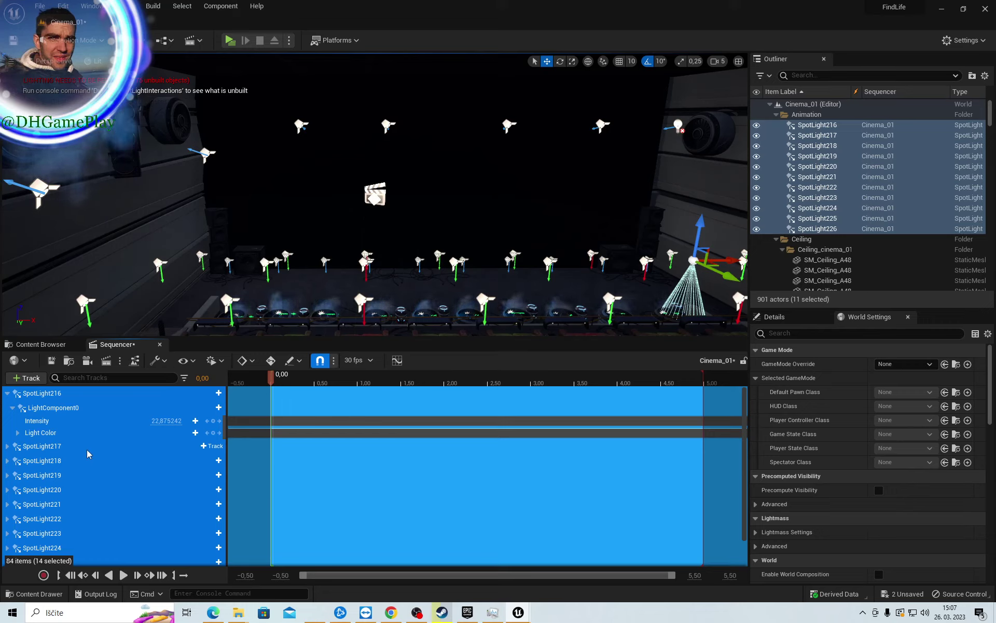
click(24, 452)
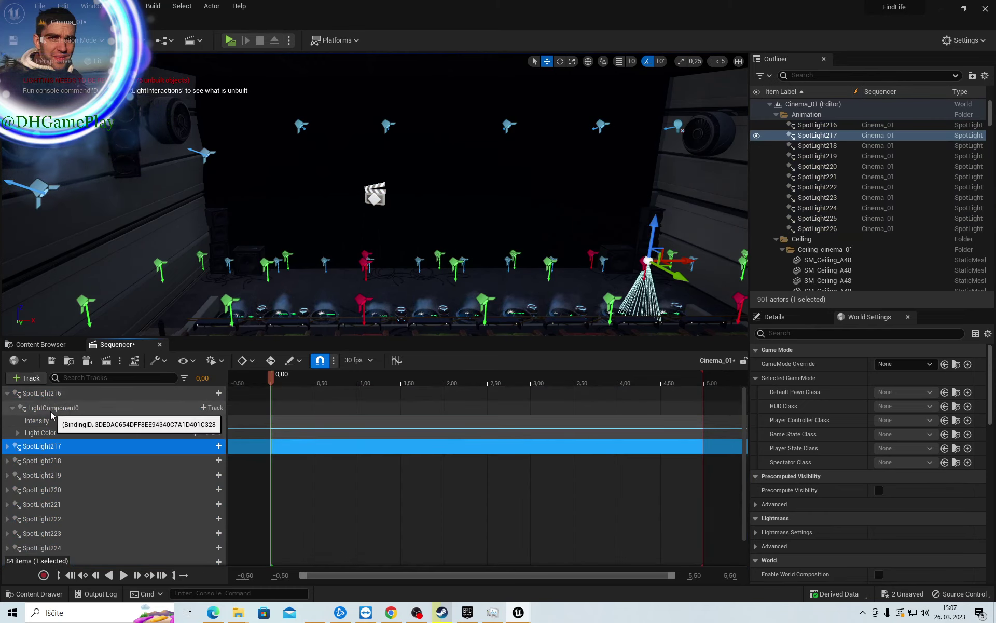
click(229, 40)
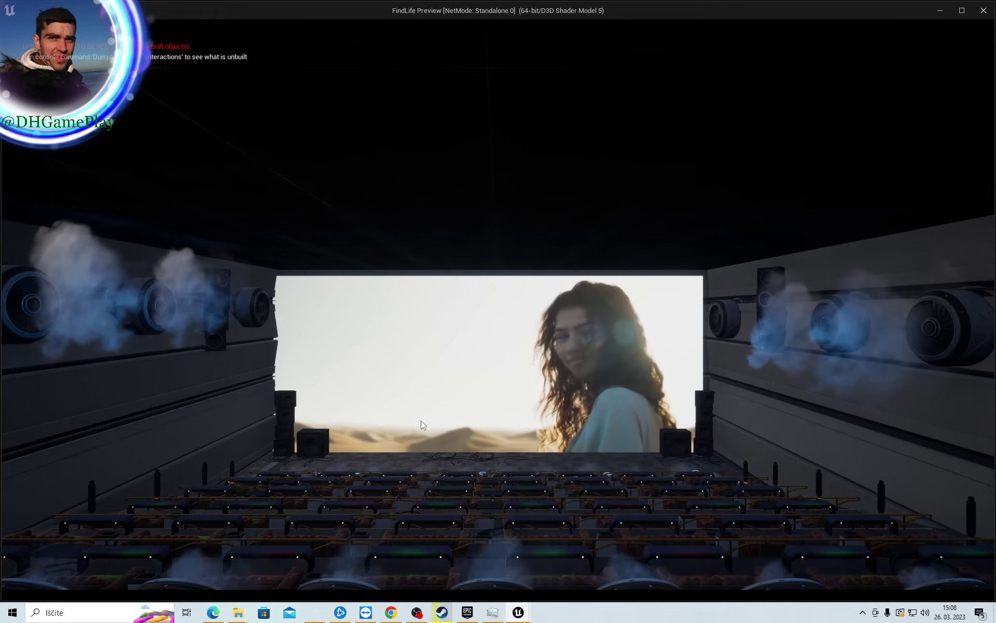
Exit the game preview with Esc and look up at the ceiling lattice in the viewport
key(Escape)
right_drag(374, 207, 373, 155)
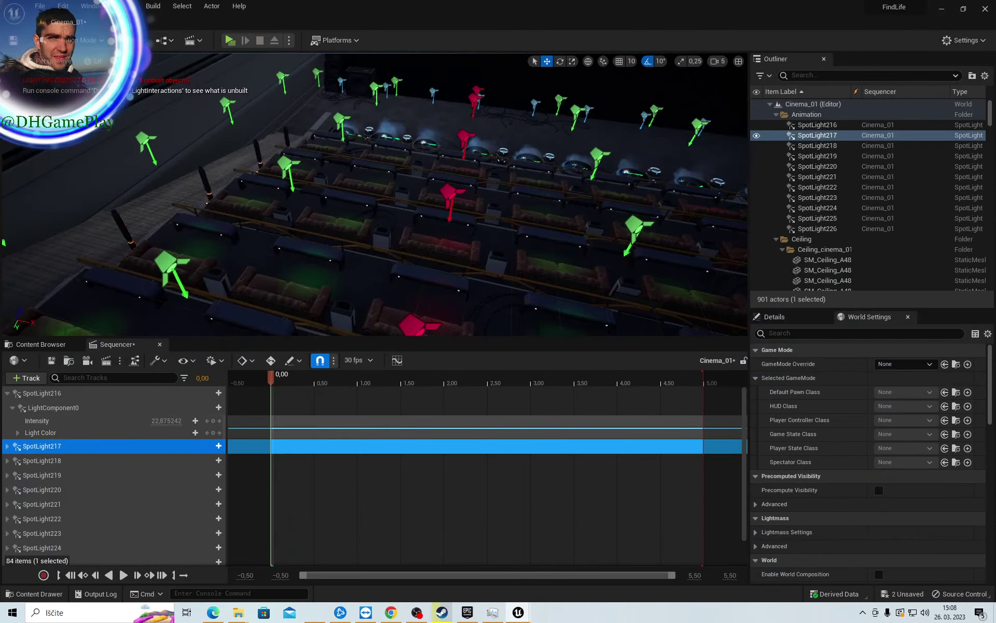
Deselect SpotLight217 and collapse the Animation, Ceiling, Floor and Room folders in the Outliner
right_drag(254, 128, 254, 129)
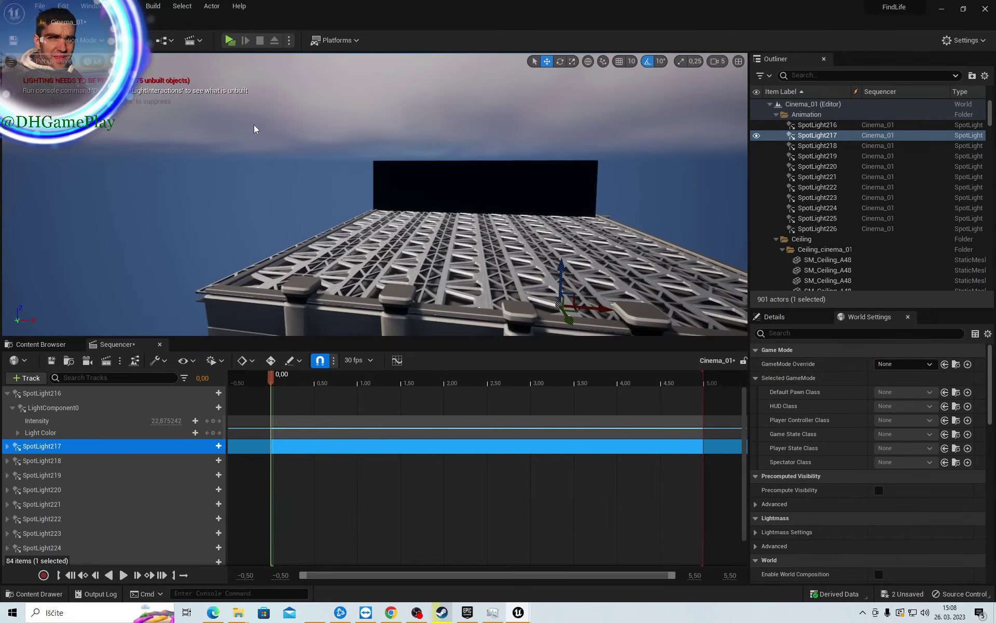
click(315, 137)
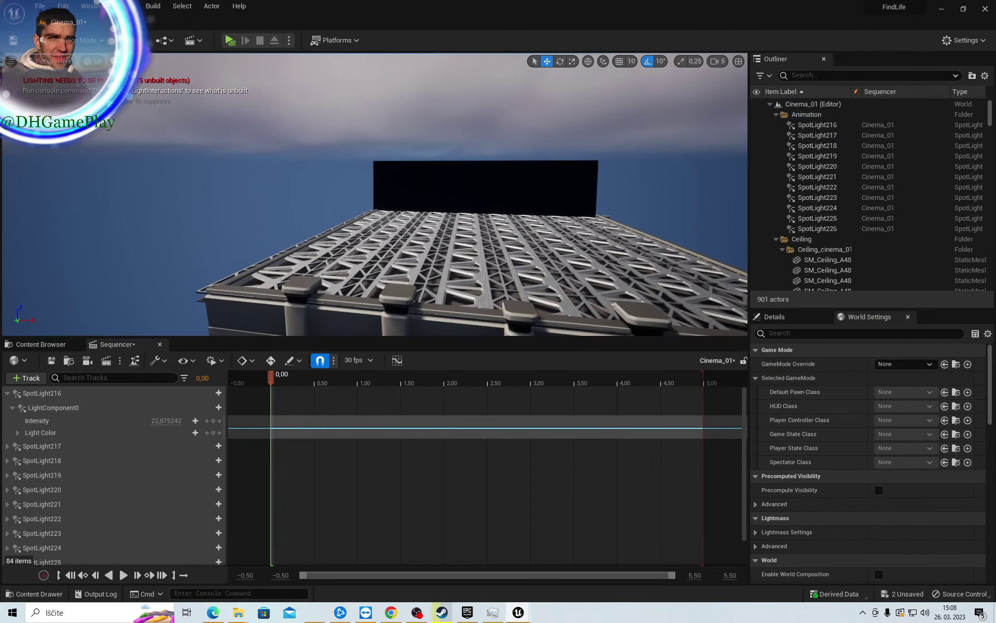
click(776, 115)
click(776, 125)
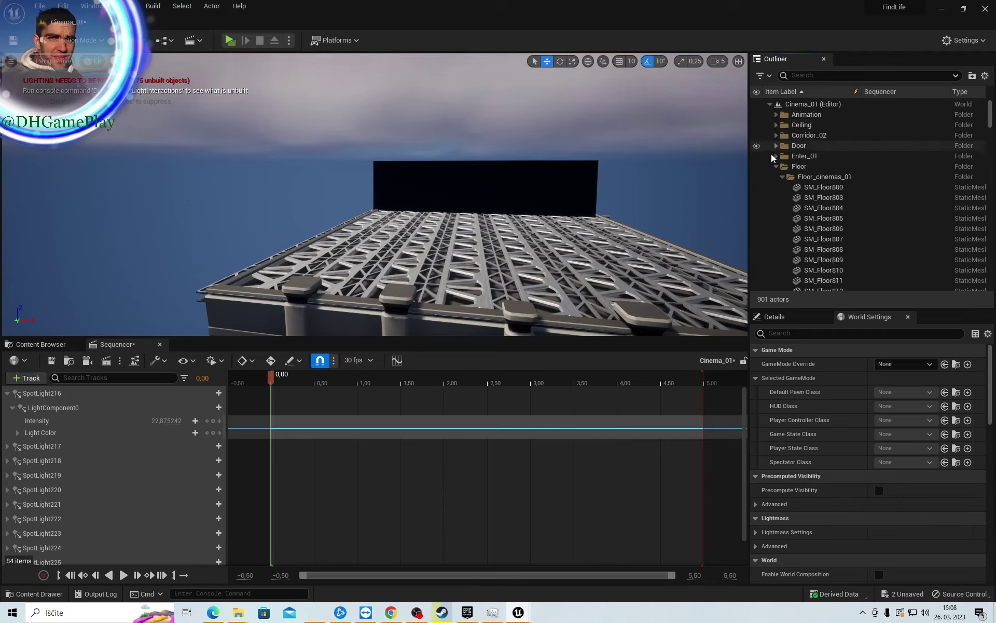
click(777, 166)
click(776, 188)
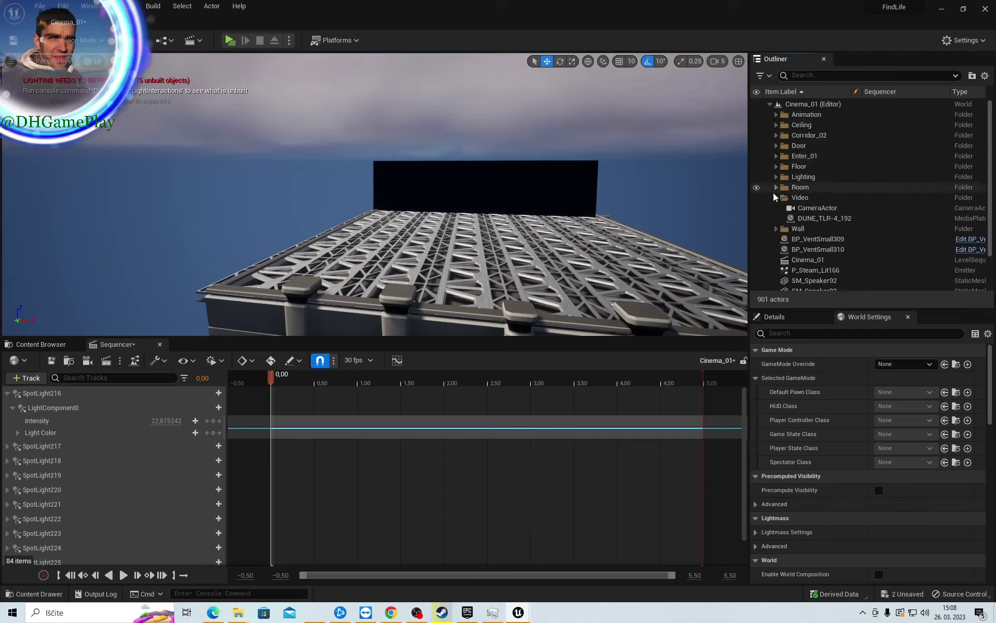
scroll(784, 249, down, 3)
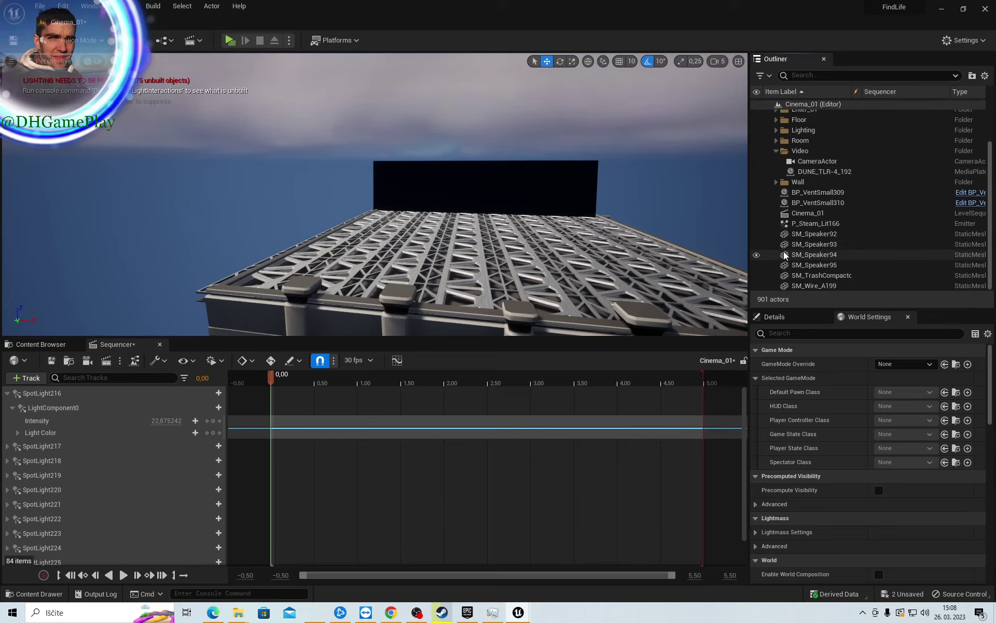
scroll(780, 179, up, 3)
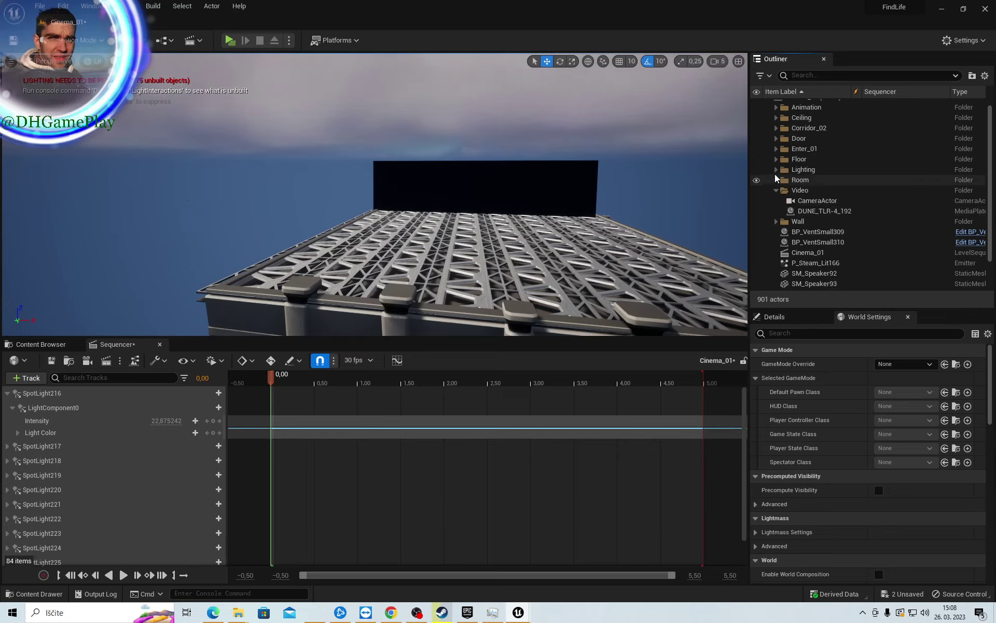
Delete the six Lighting folder actors, DirectionalLight2 through VolumetricCloud
click(775, 170)
click(804, 180)
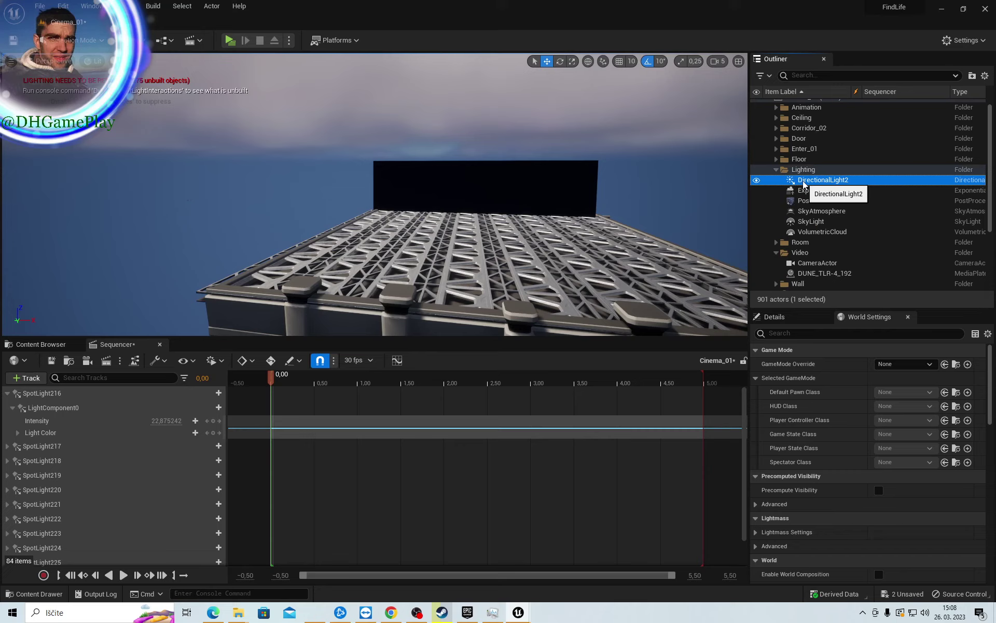
shift+click(827, 233)
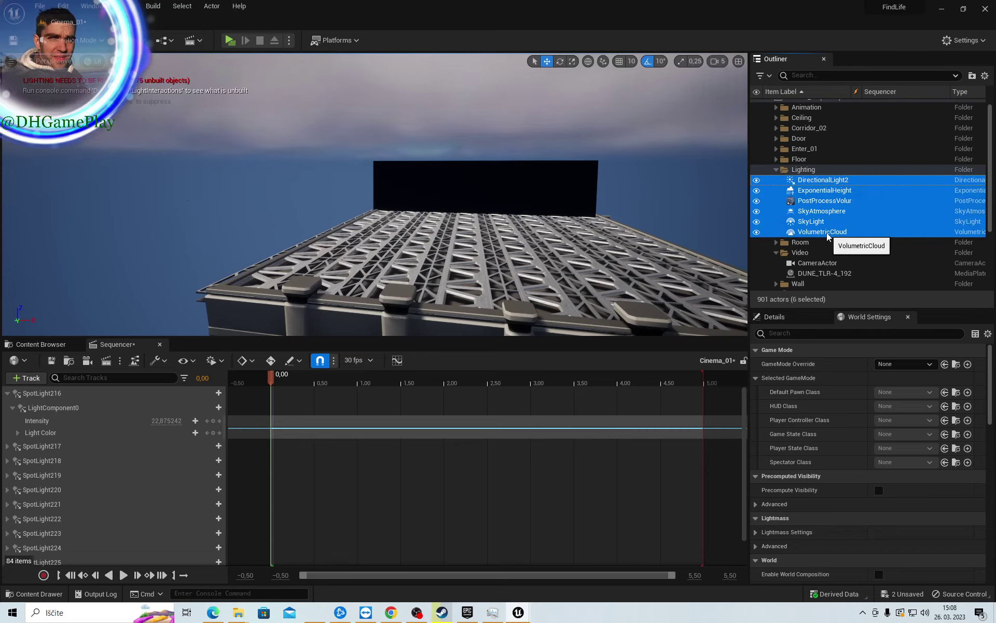
key(Delete)
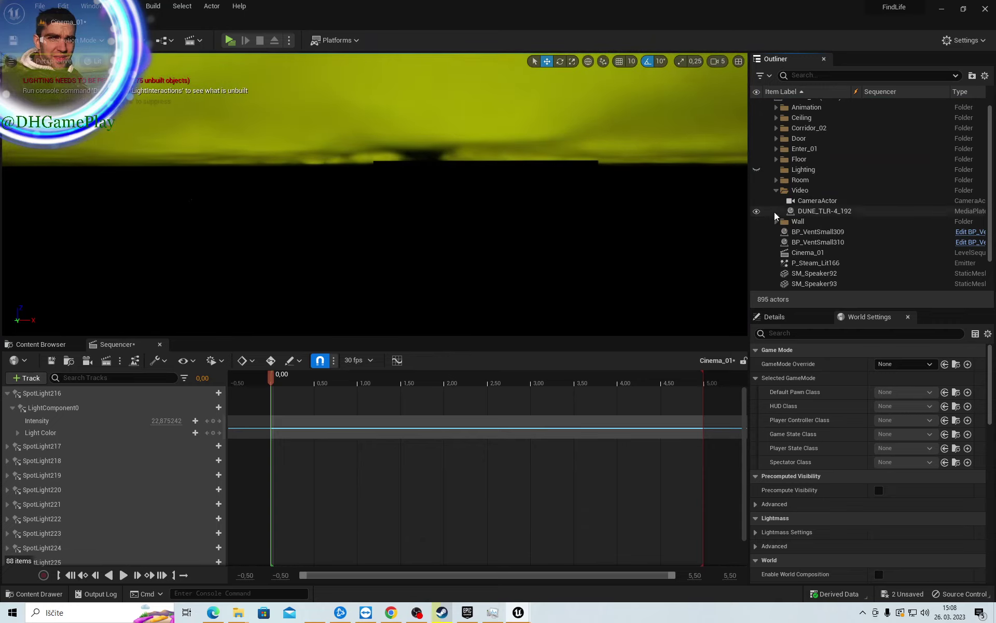
mouse_move(543, 262)
right_down()
mouse_move(543, 312)
mouse_move(543, 291)
mouse_move(502, 239)
right_up()
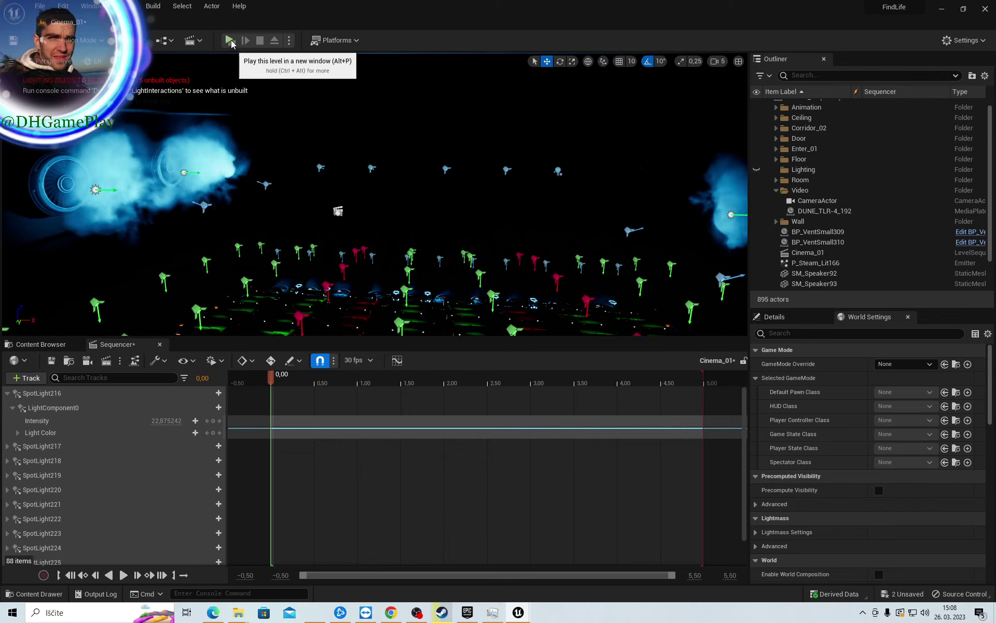
click(231, 40)
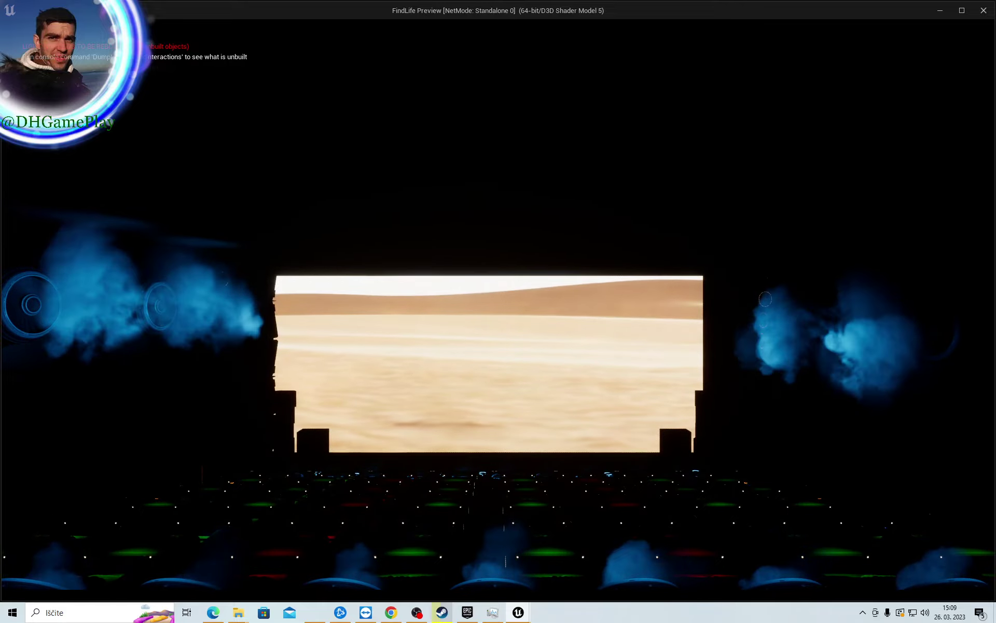
key(Escape)
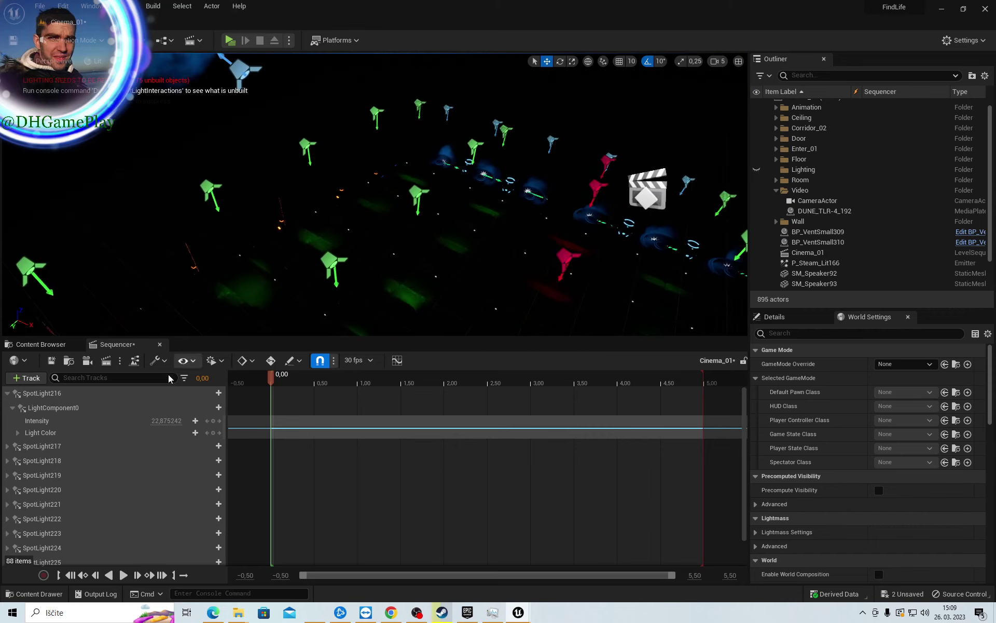
Delete the SpotLight217 through SpotLight226 tracks from Cinema_01
click(54, 449)
scroll(56, 455, down, 2)
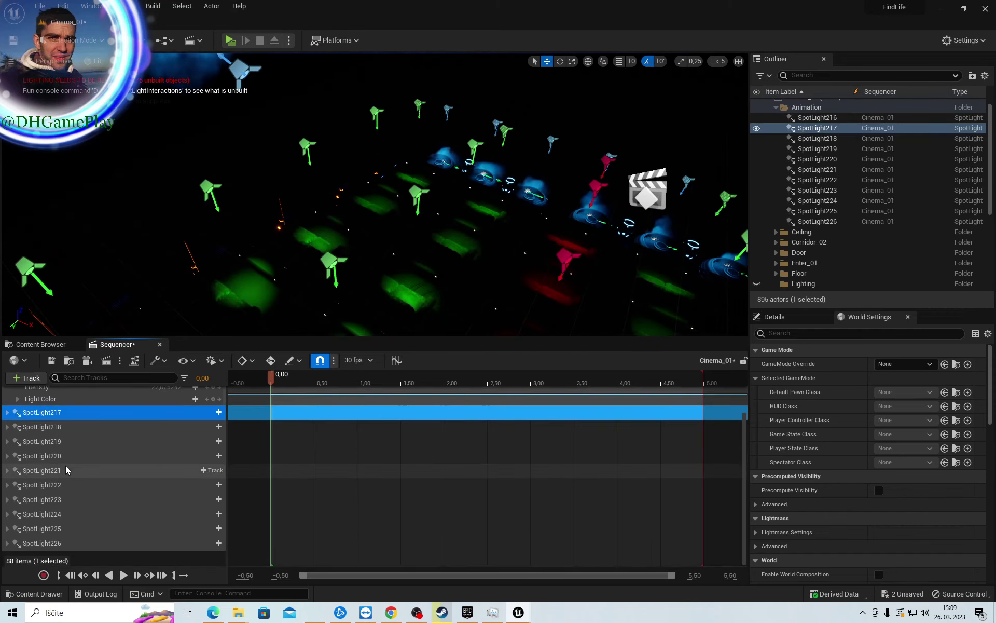
shift+click(46, 546)
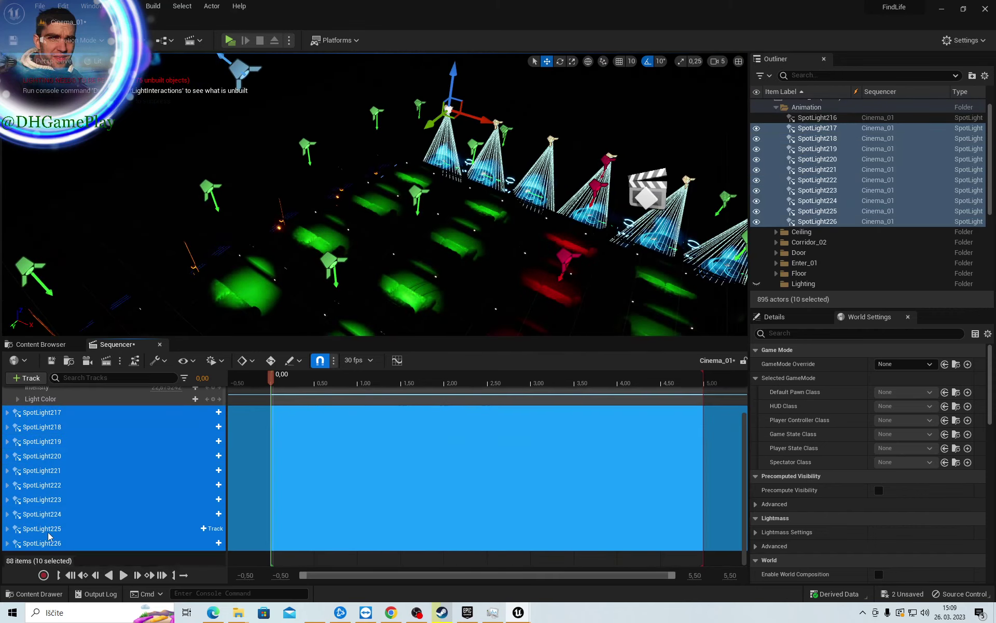
key(Delete)
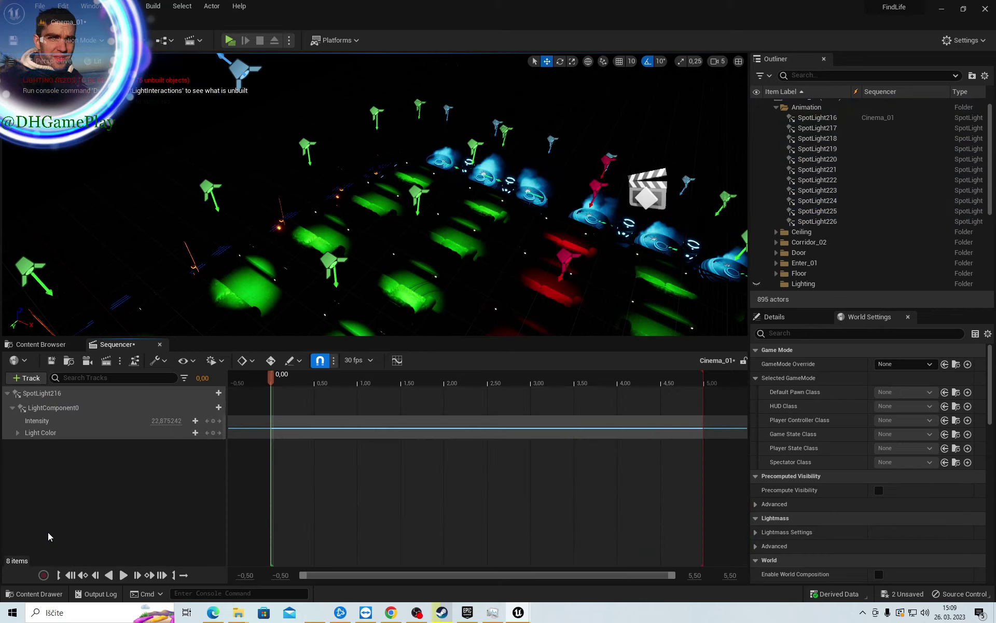
Delete SpotLight216's LightComponent0 track, leaving the bare SpotLight216 track selected
click(53, 409)
key(Delete)
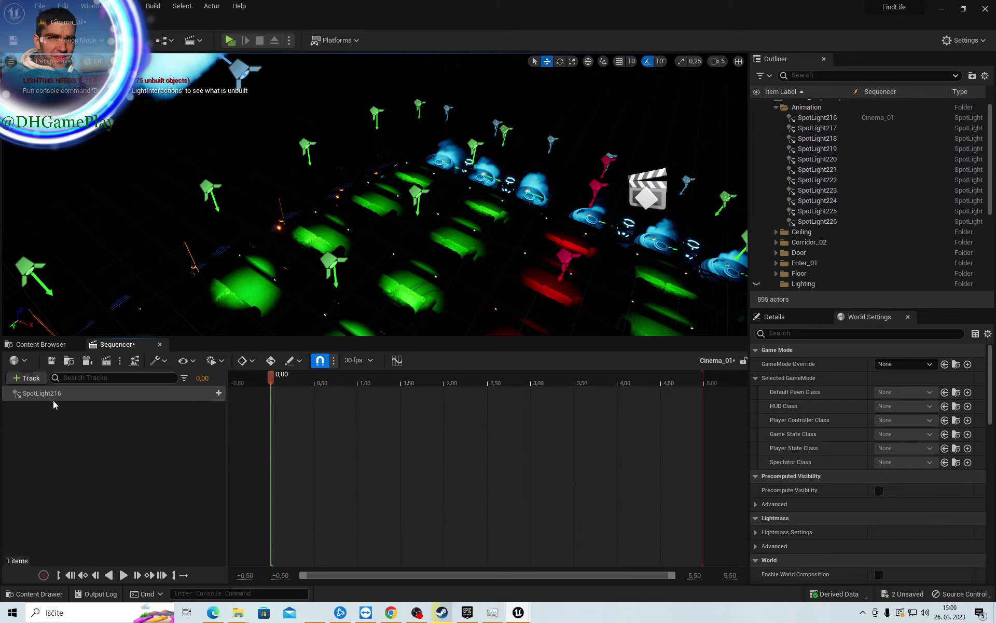
click(52, 394)
Select the four side spotlights, SpotLight212 through SpotLight215, in the viewport
key(f)
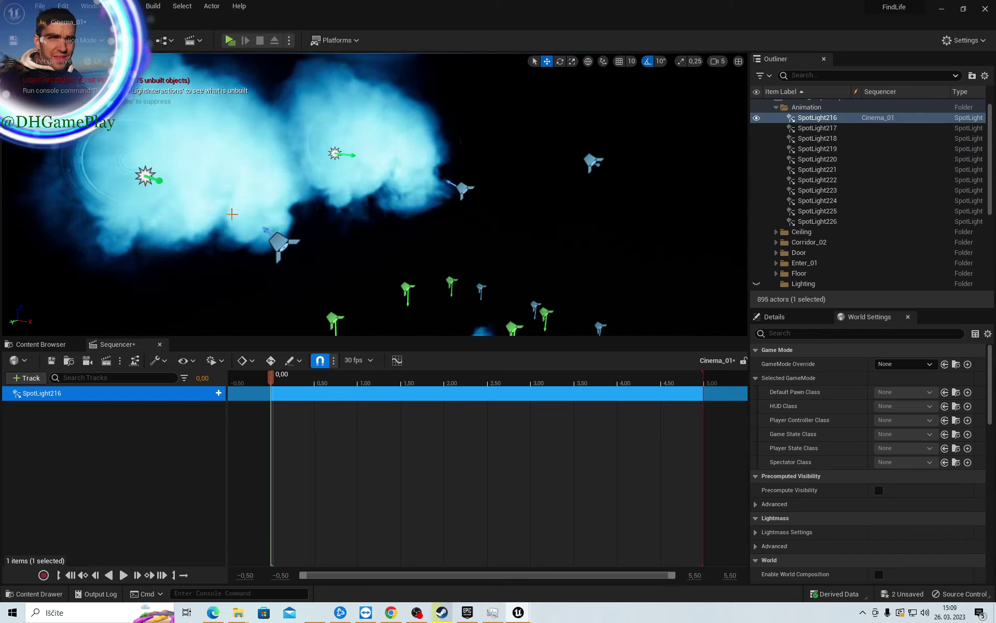
click(318, 159)
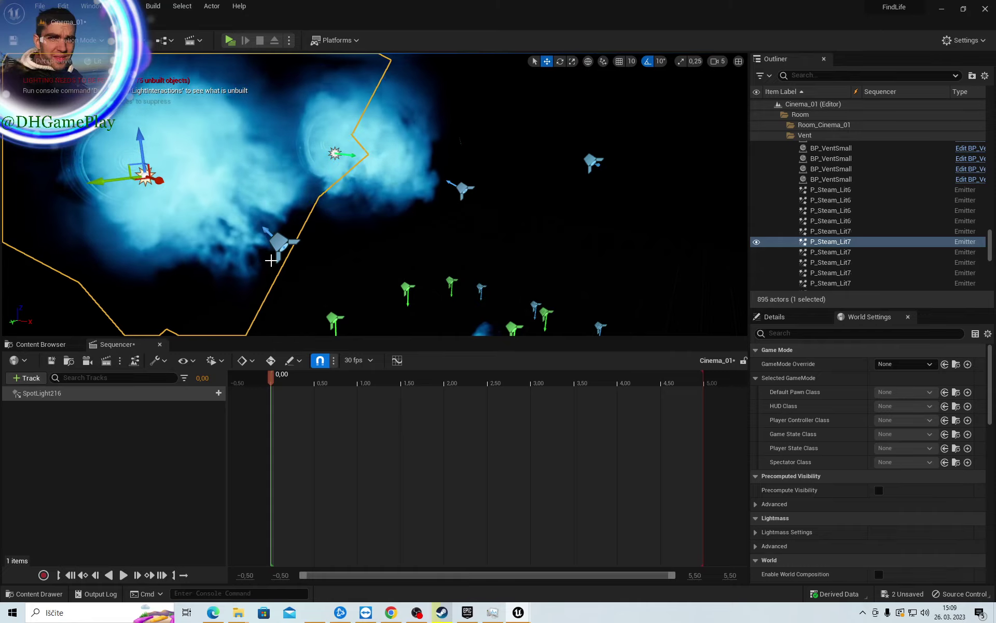
click(280, 242)
ctrl+click(461, 188)
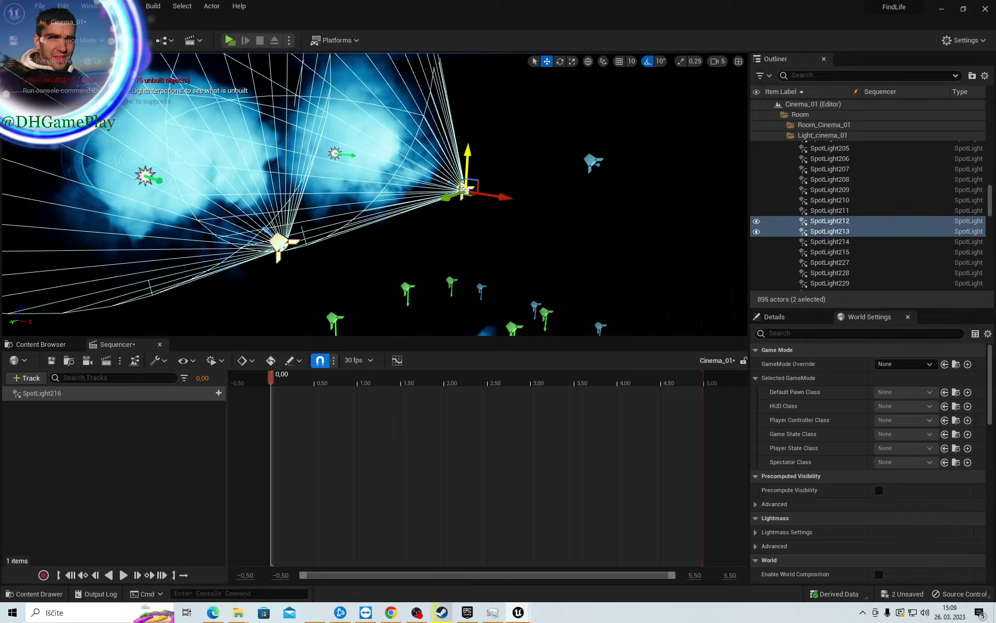
key(f)
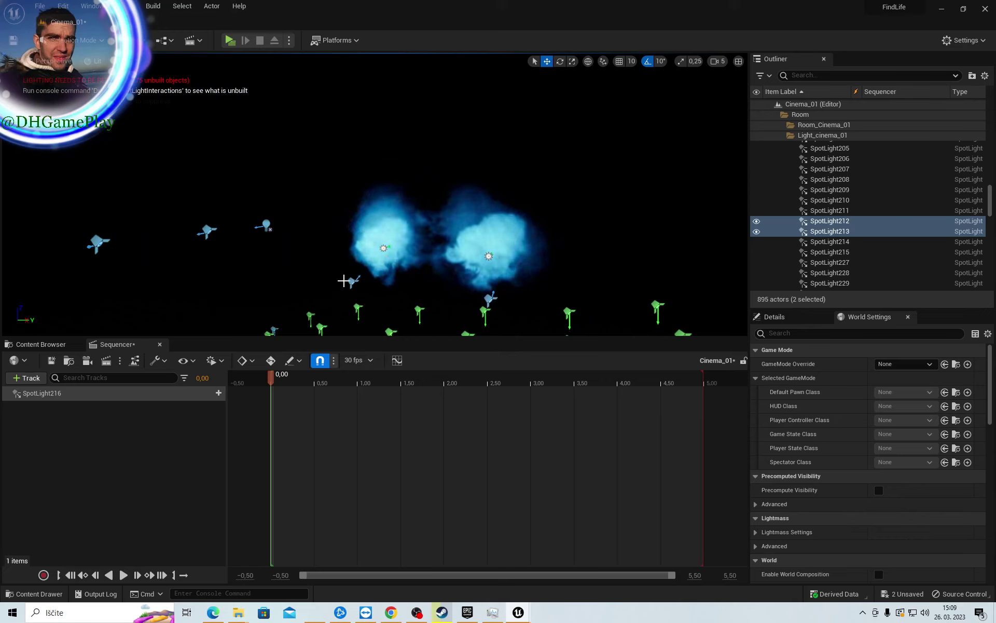
ctrl+click(350, 281)
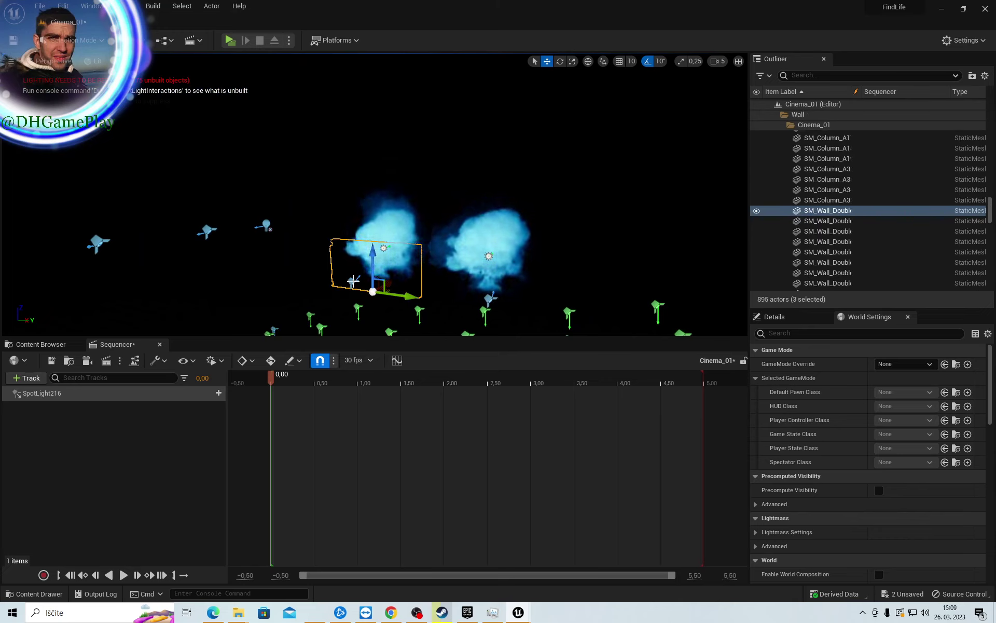
ctrl+click(353, 281)
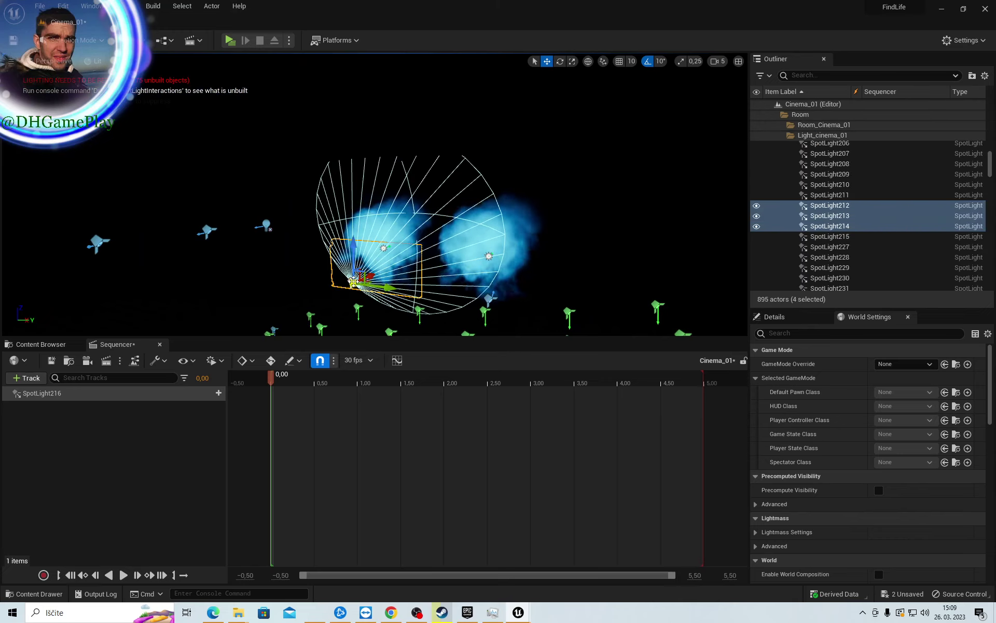
ctrl+click(490, 300)
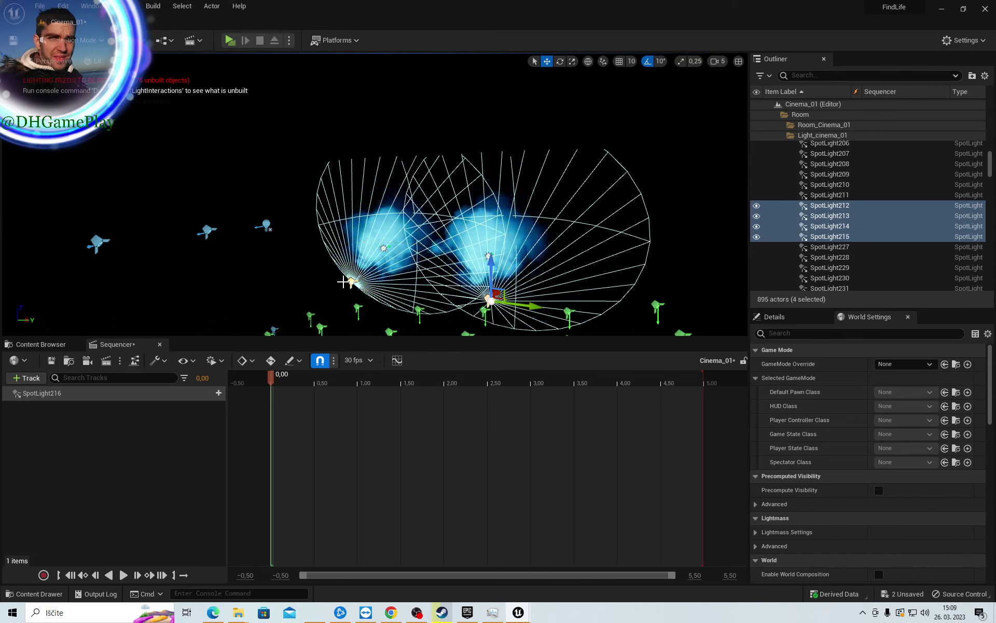
Put the selected spotlights into a new folder named Left_right
click(972, 76)
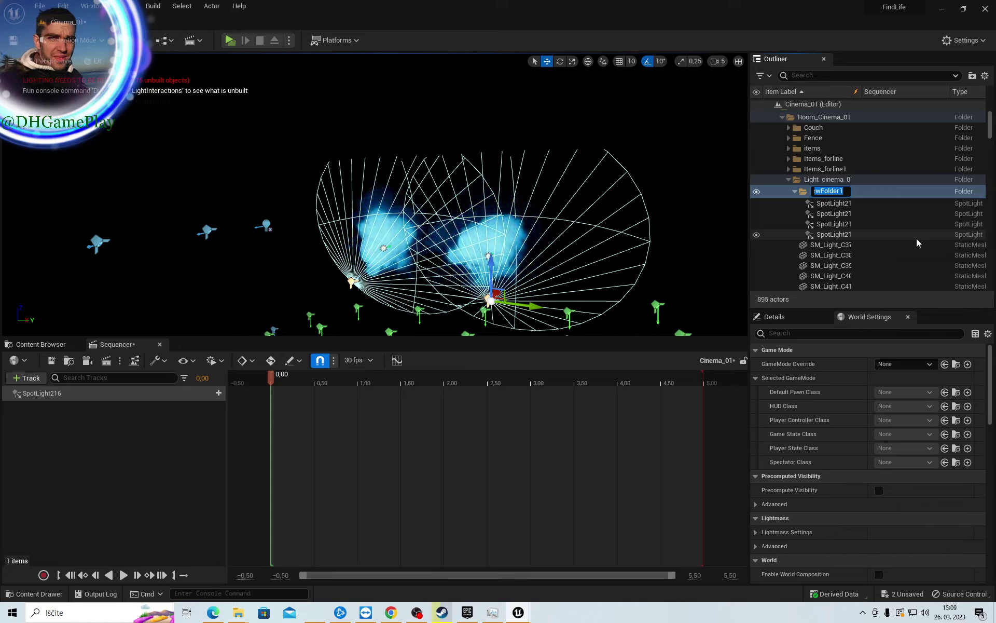
text(Left_ri)
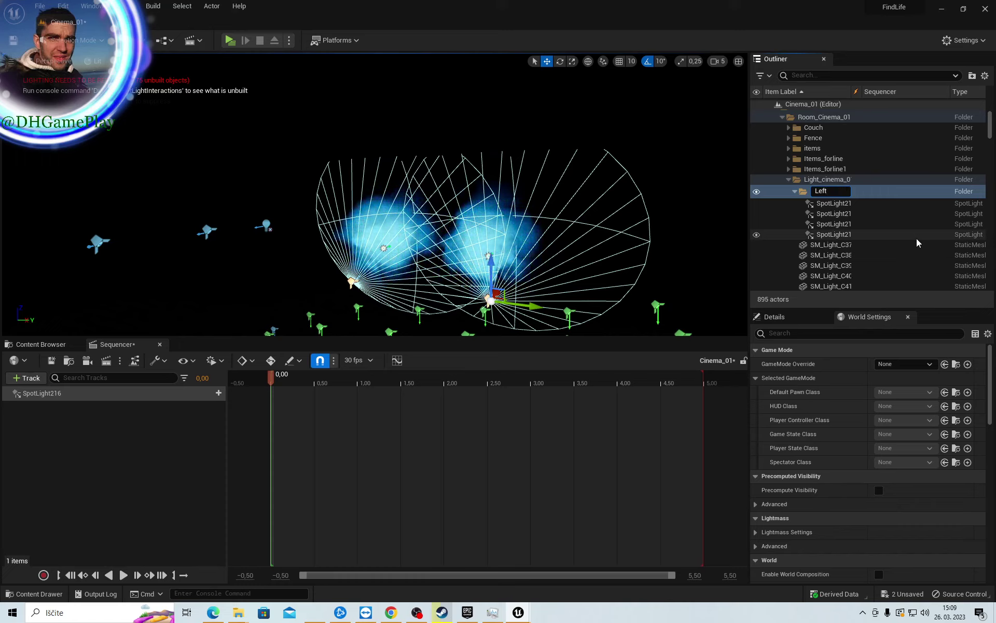
text(ght)
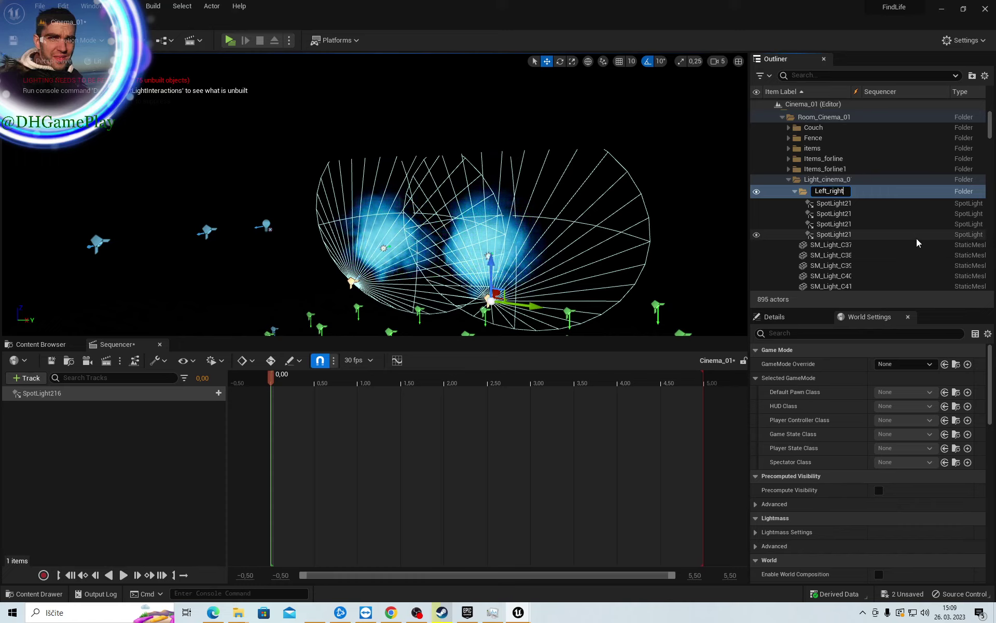
key(Return)
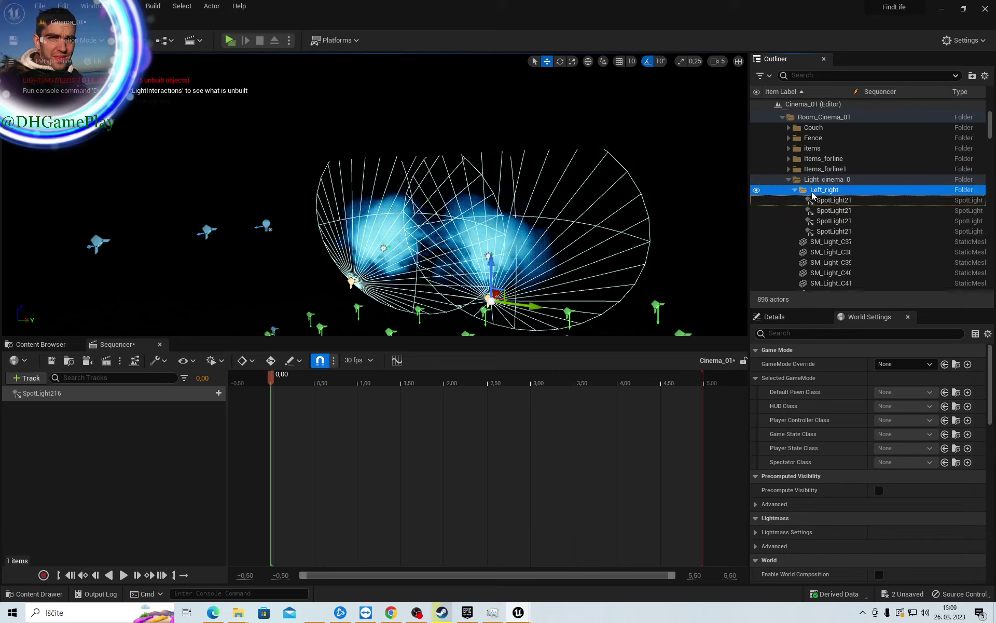
Move the Left_right folder into the Animation folder
scroll(814, 178, up, 10)
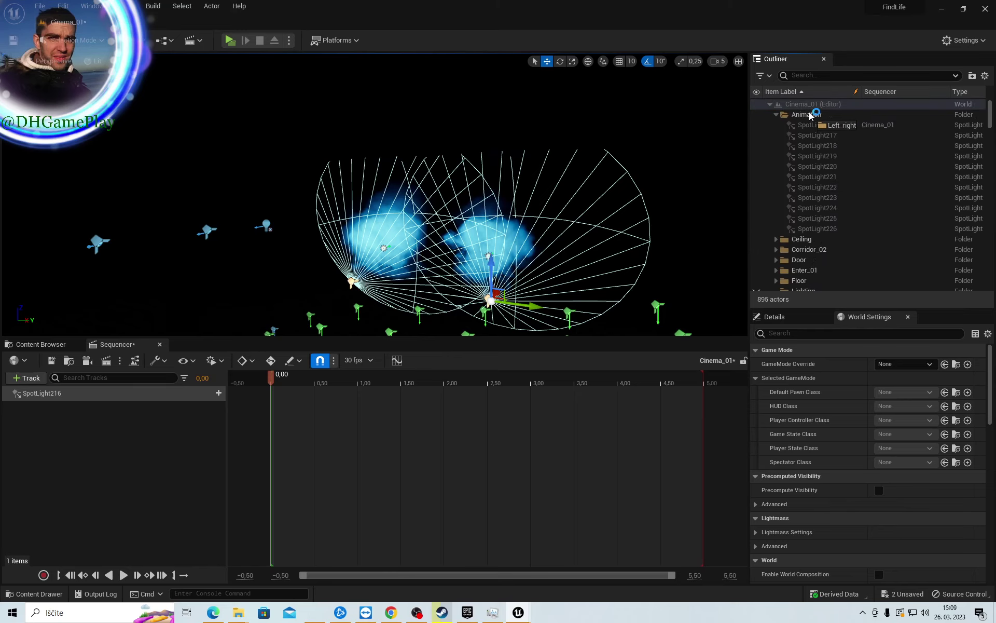
drag(812, 117, 812, 115)
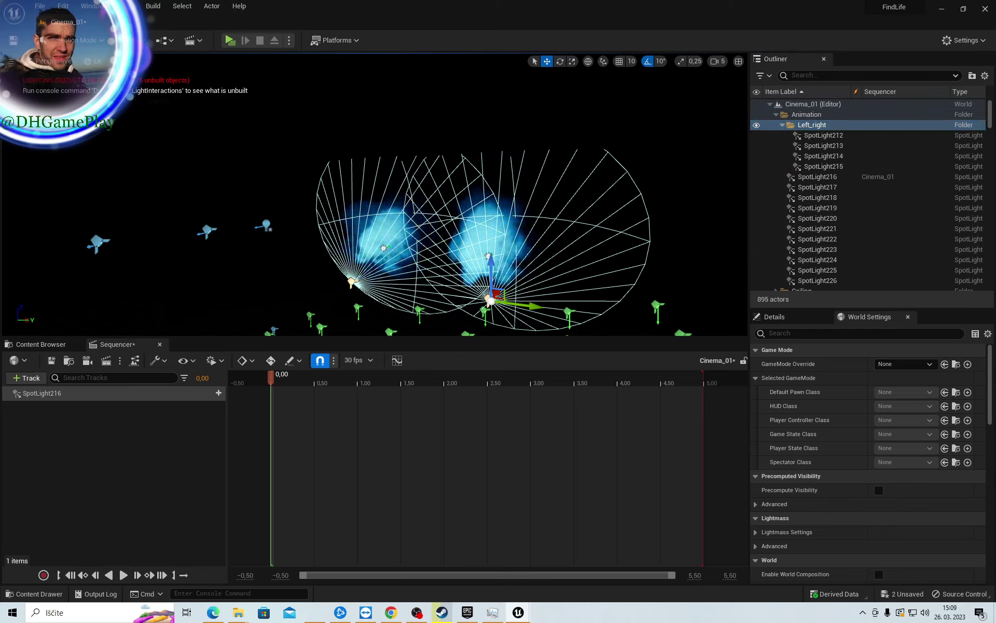
right_drag(576, 251, 576, 251)
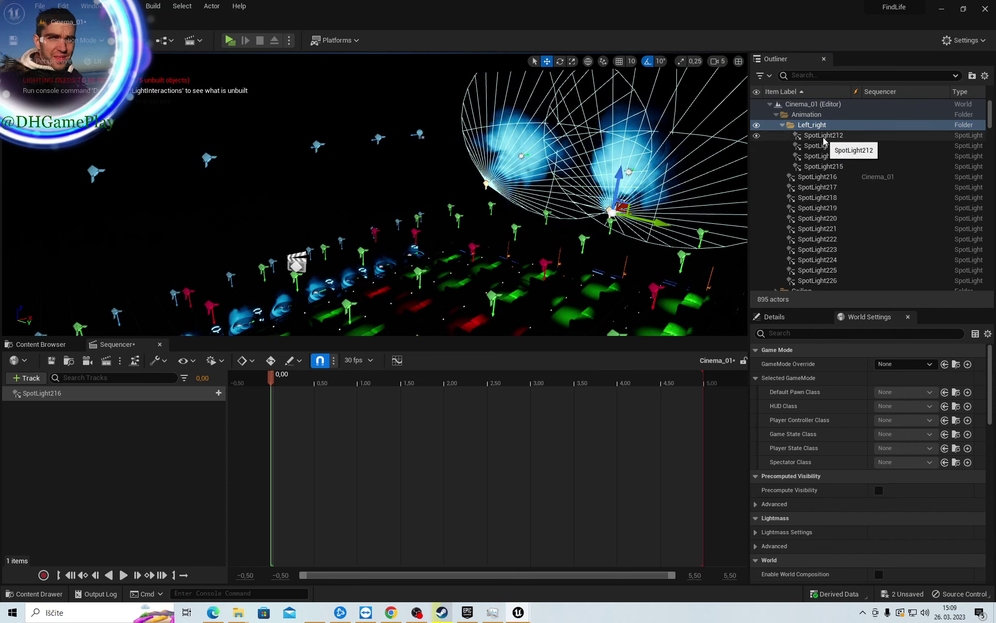
Select SpotLight212–215 in the Outliner and start dragging them toward Sequencer
click(824, 135)
ctrl+click(826, 147)
ctrl+click(827, 157)
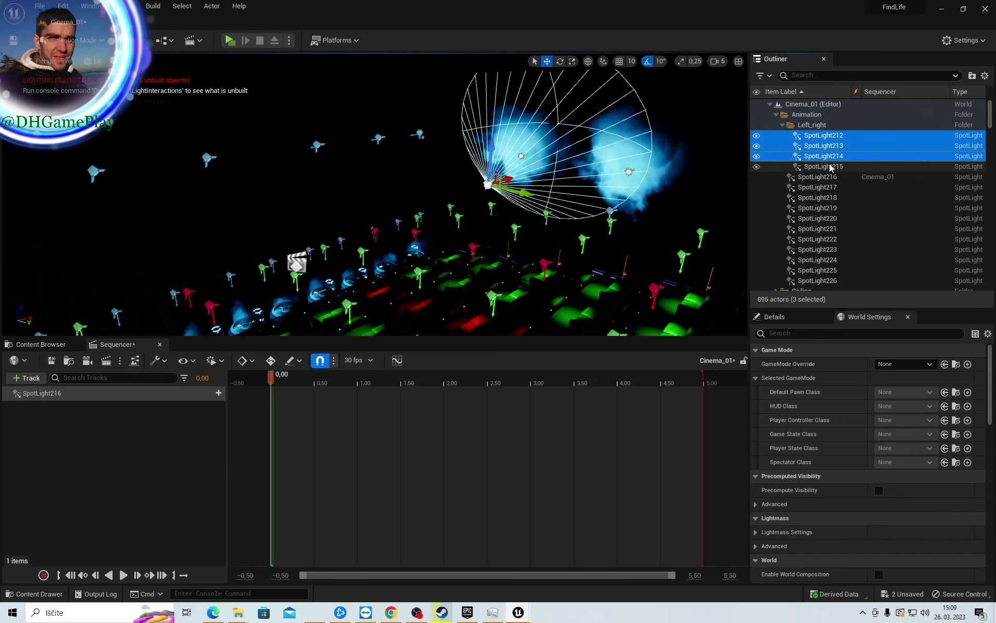
ctrl+click(829, 167)
drag(830, 169, 629, 192)
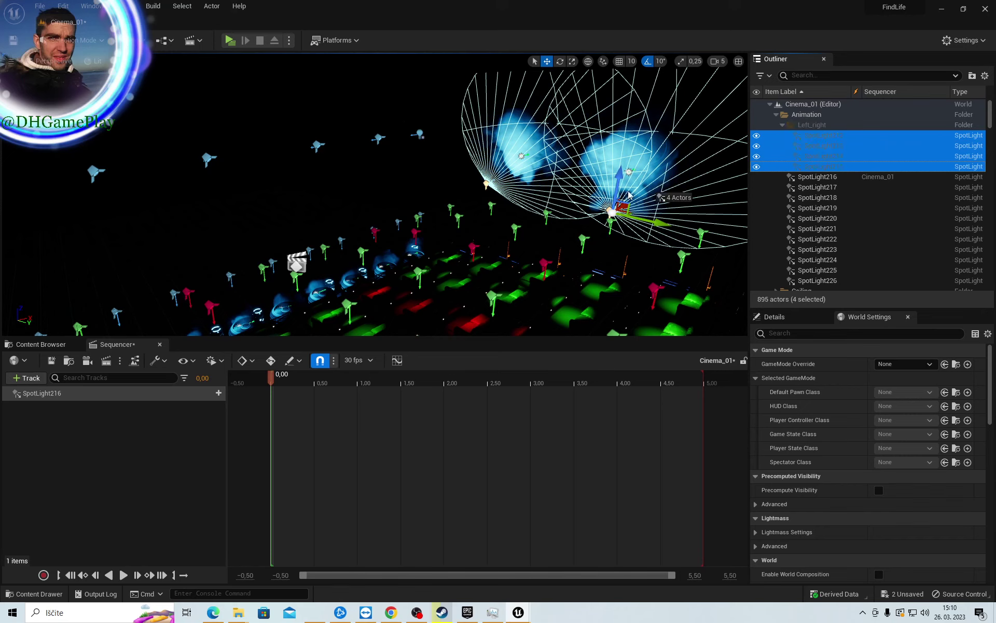
Drop SpotLight212–215 into the Cinema_01 track list and view their cones
drag(56, 457, 56, 457)
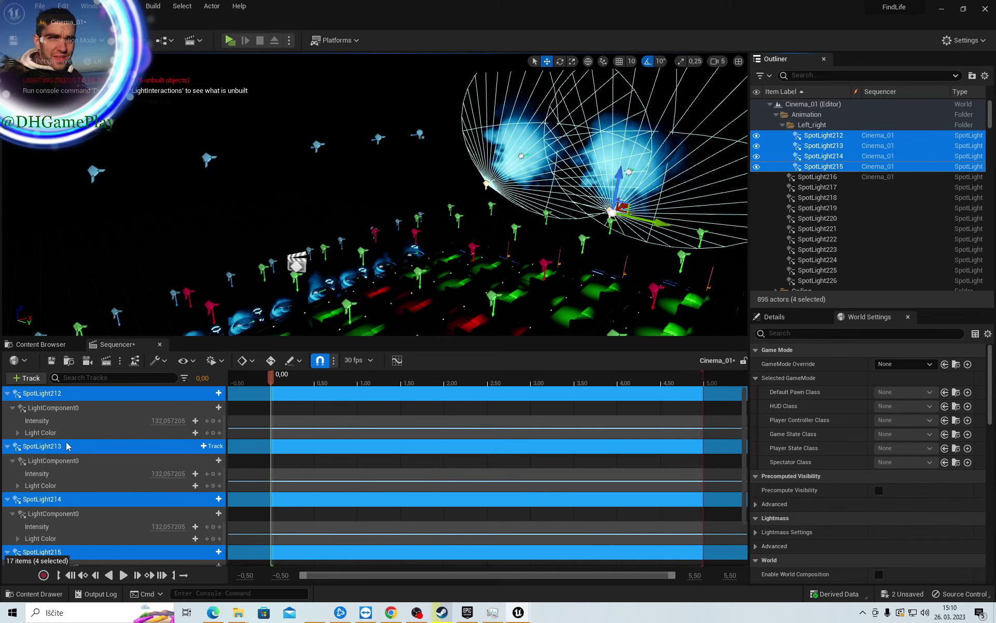
right_drag(373, 198, 374, 197)
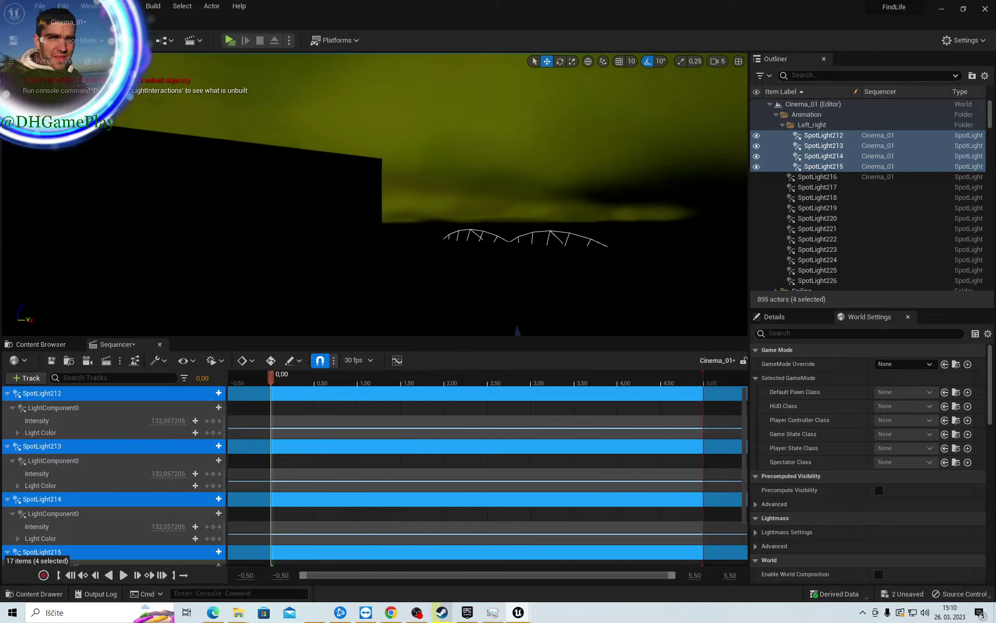
right_drag(588, 81, 513, 66)
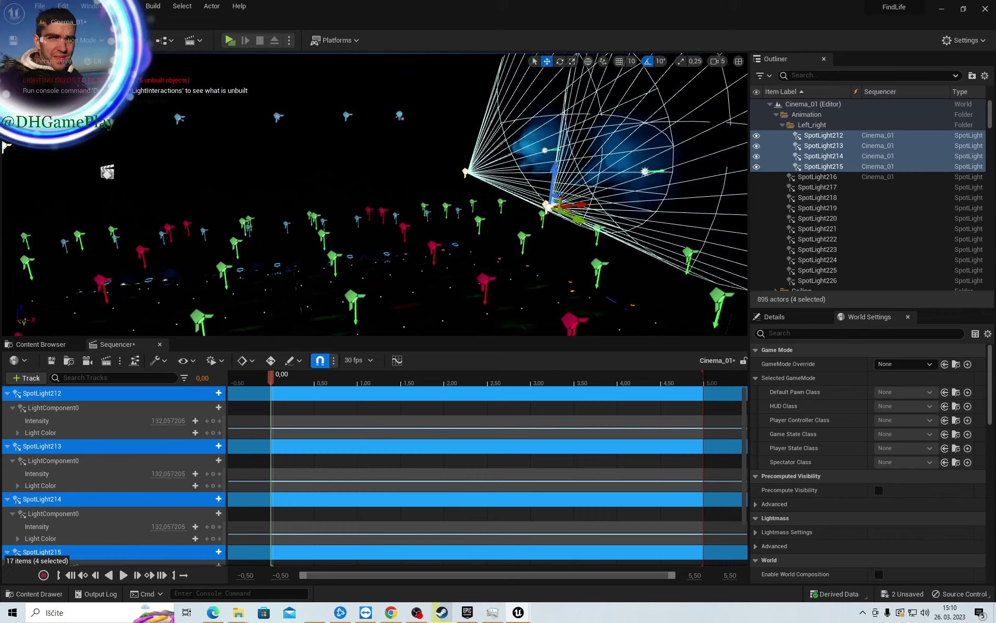
Lower the viewport camera speed from 5 to 3 and select only the SpotLight212 track
click(723, 62)
right_drag(702, 112, 703, 112)
scroll(702, 112, down, 2)
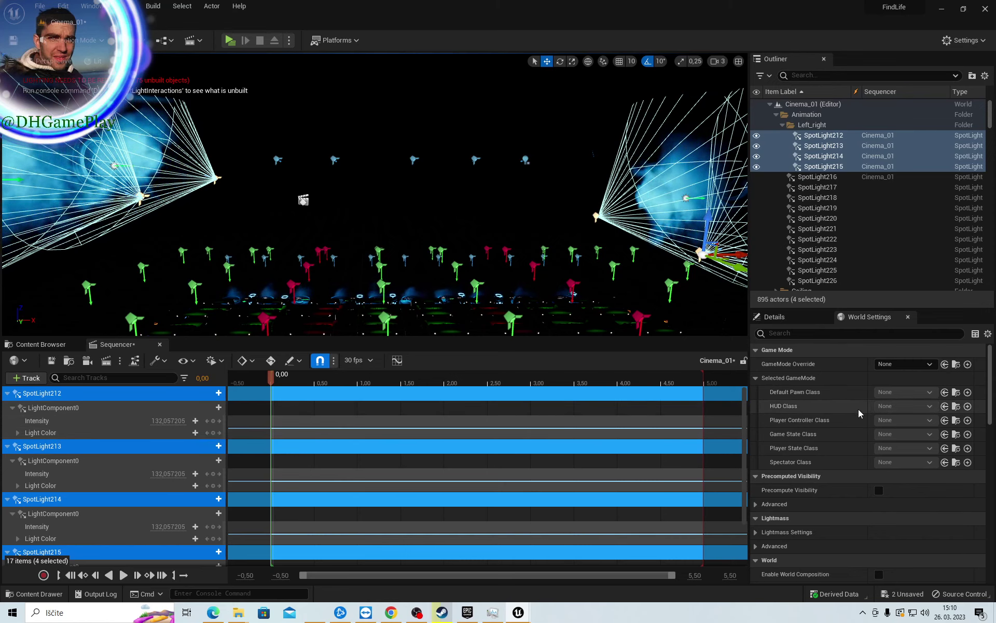
click(95, 394)
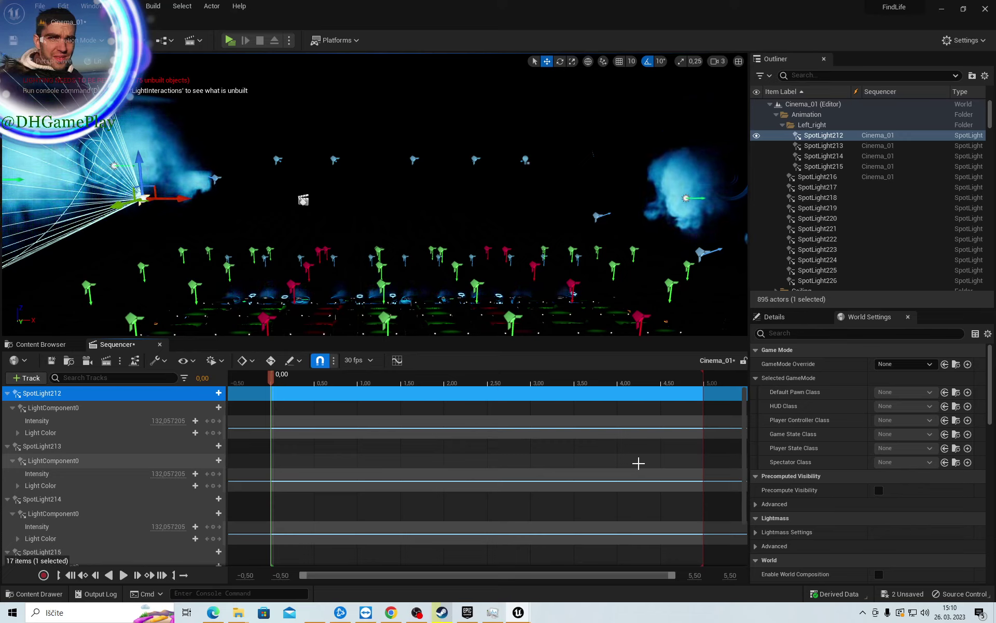
Inspect SpotLight212's light component properties, including Light Color, in Details
click(82, 410)
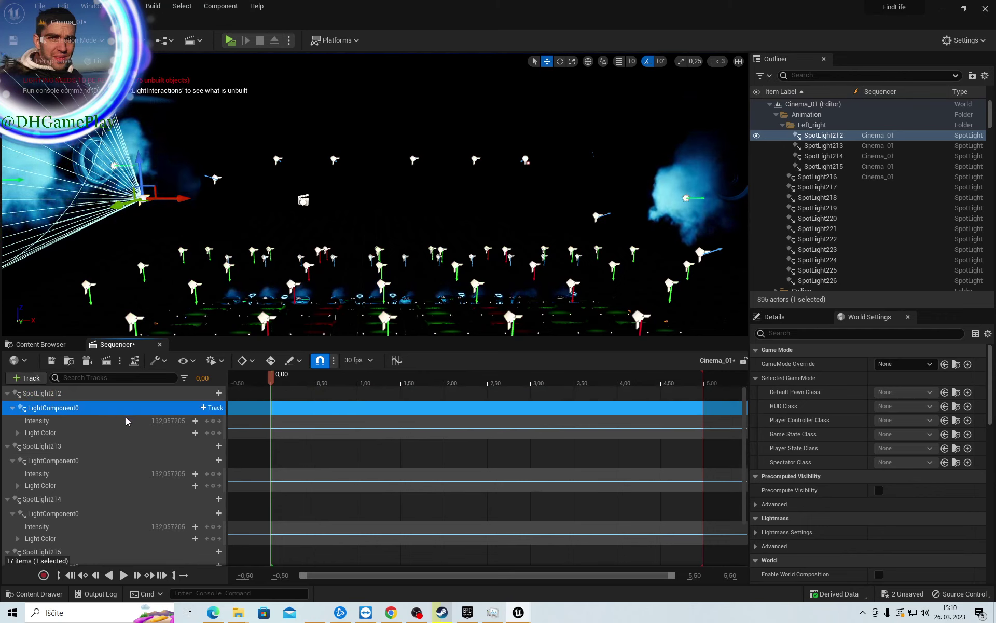
click(788, 316)
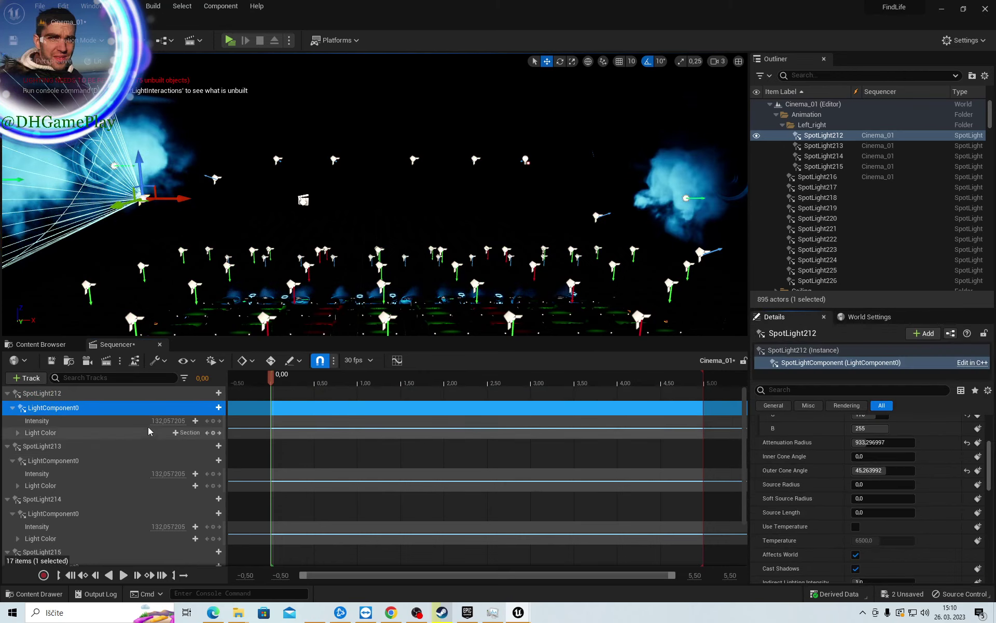
click(95, 392)
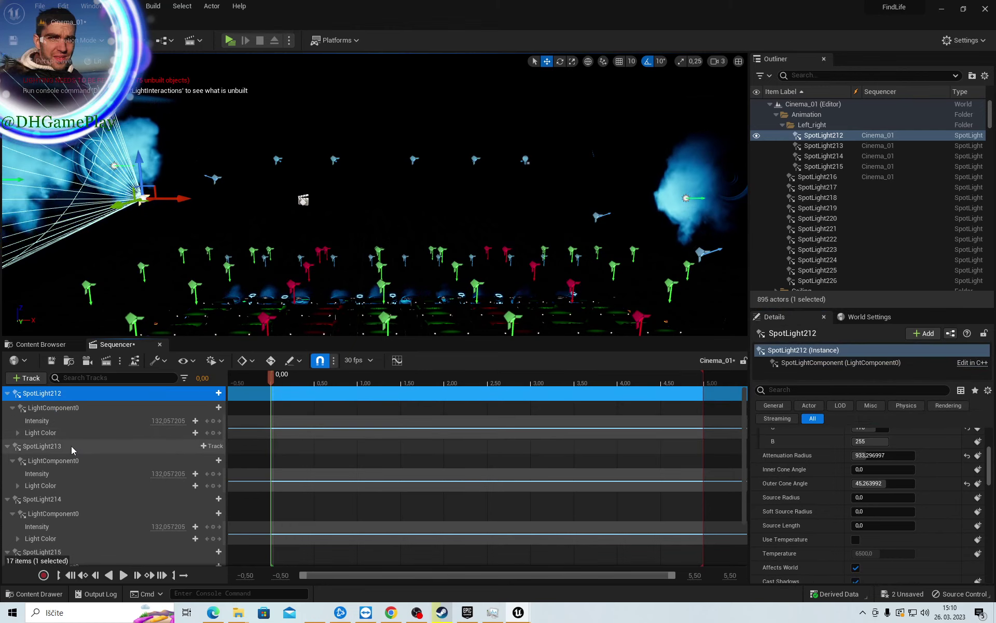
Delete the SpotLight216 track from Cinema_01
scroll(840, 515, up, 2)
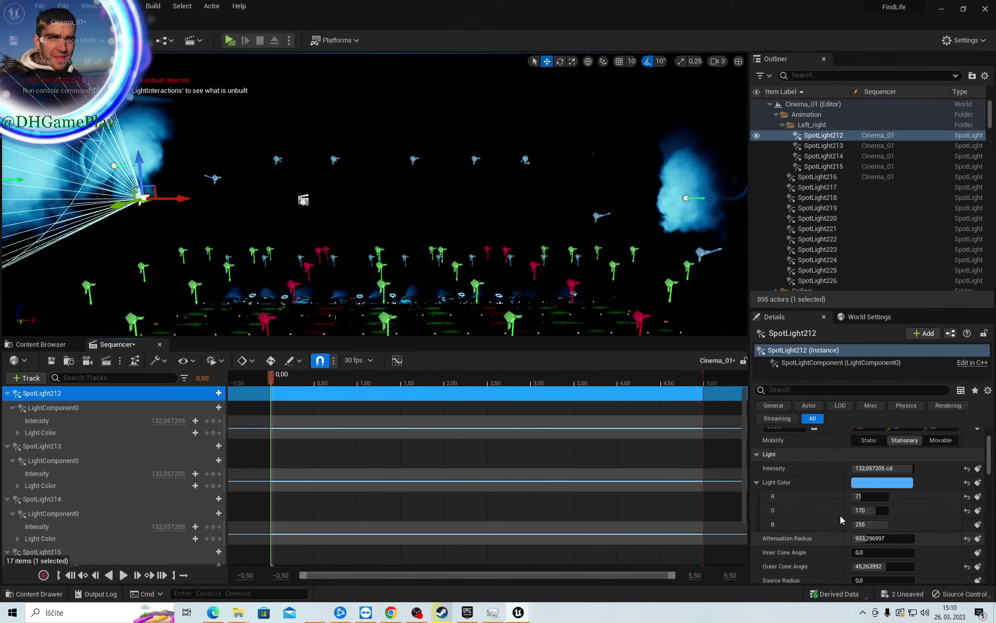
scroll(847, 509, up, 3)
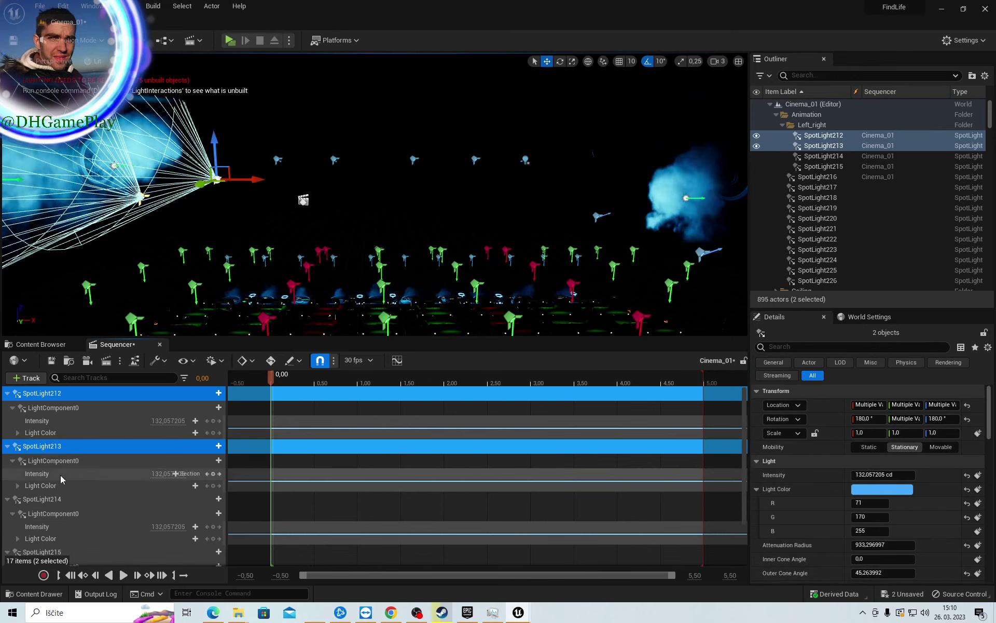
scroll(61, 475, down, 2)
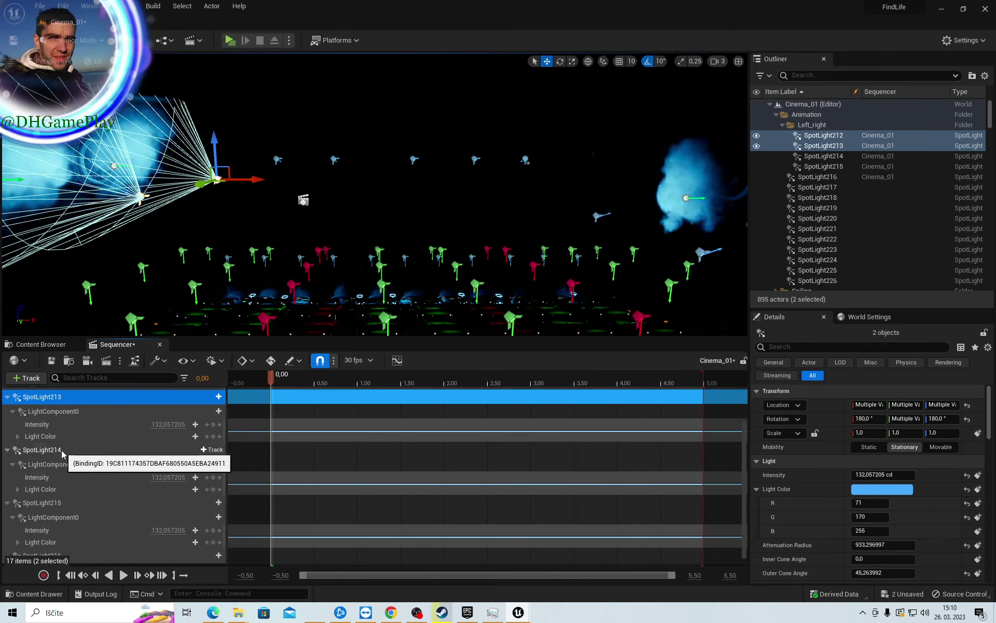
ctrl+click(61, 450)
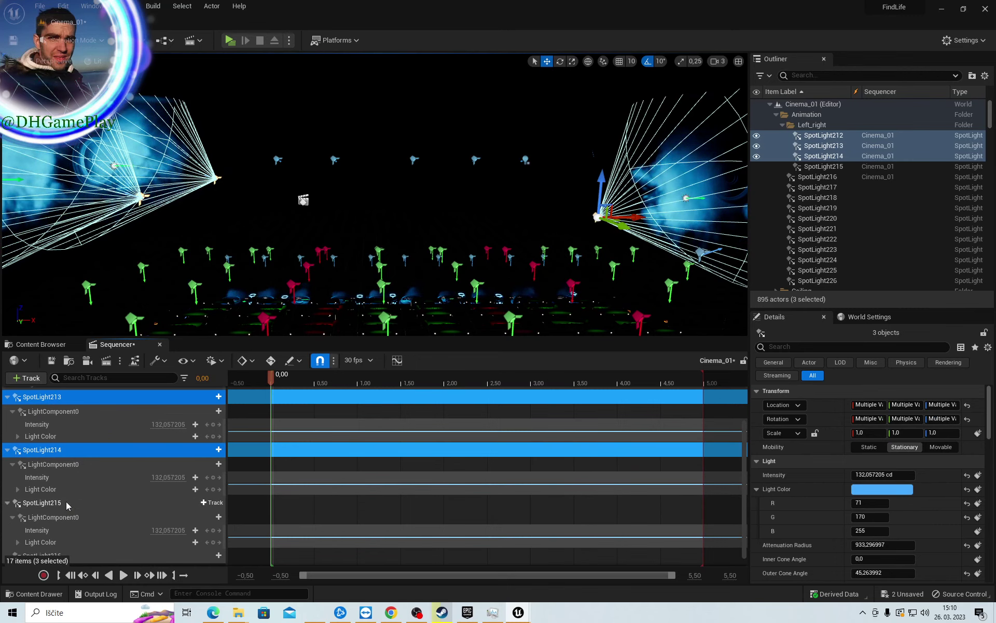
ctrl+click(67, 501)
scroll(115, 491, down, 1)
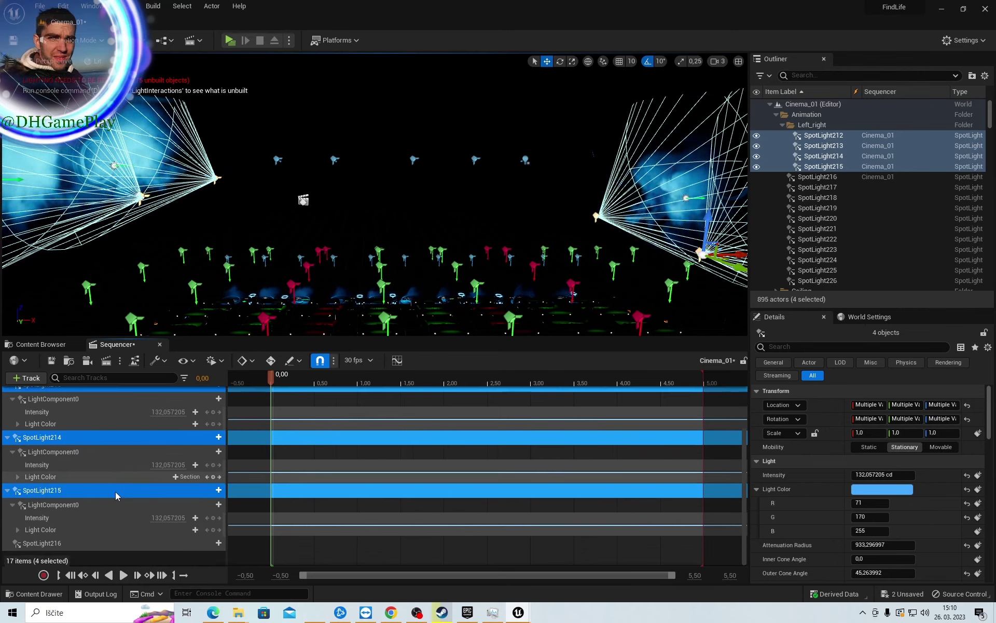
ctrl+click(76, 542)
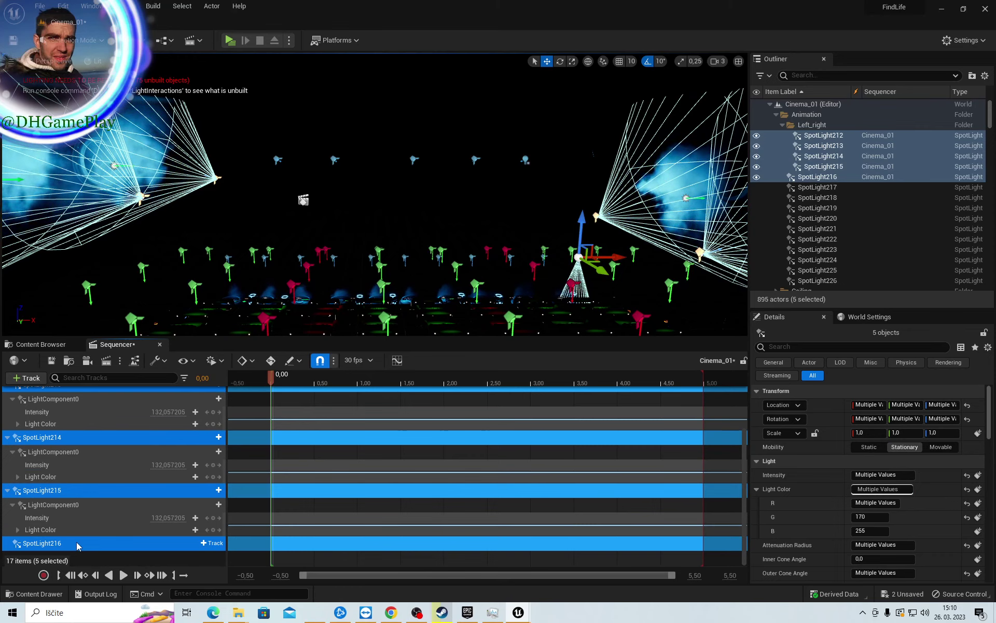
ctrl+click(74, 541)
click(62, 542)
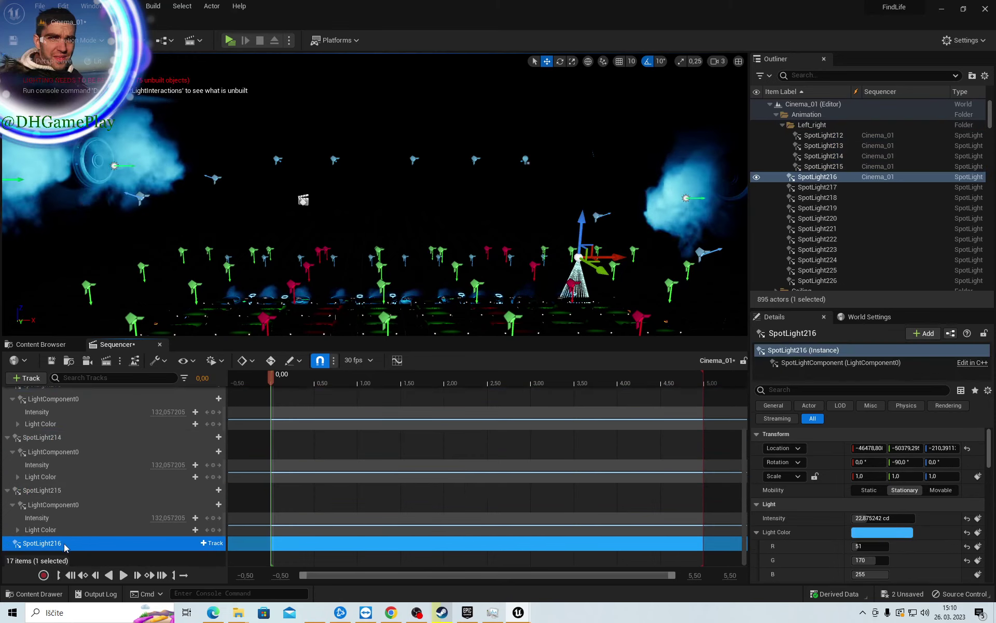
key(Delete)
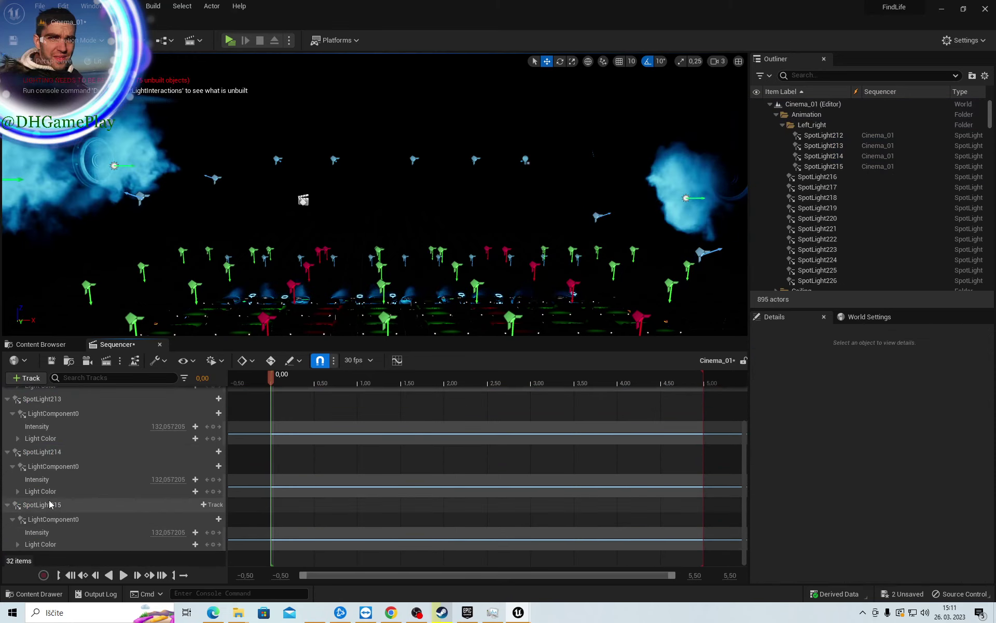
Select the SpotLight212 through SpotLight215 tracks together
click(52, 510)
ctrl+click(54, 452)
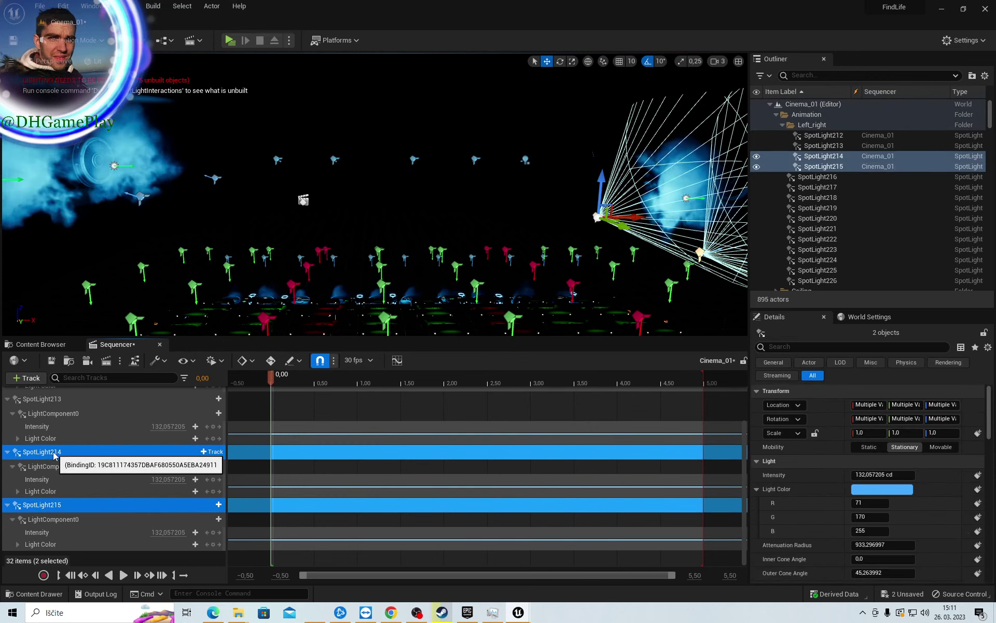
scroll(56, 453, up, 1)
ctrl+click(56, 449)
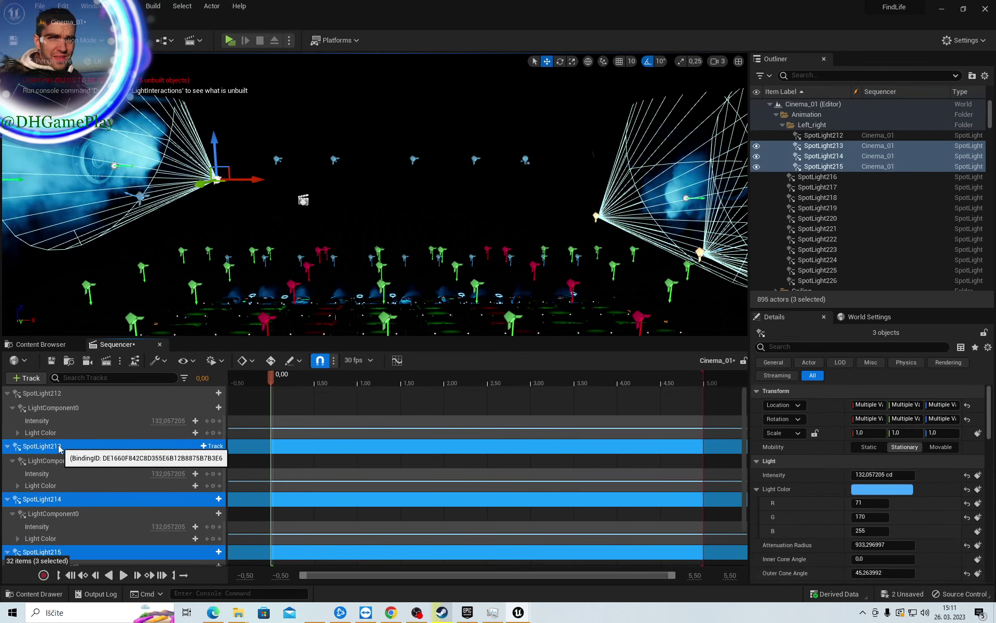
ctrl+click(55, 396)
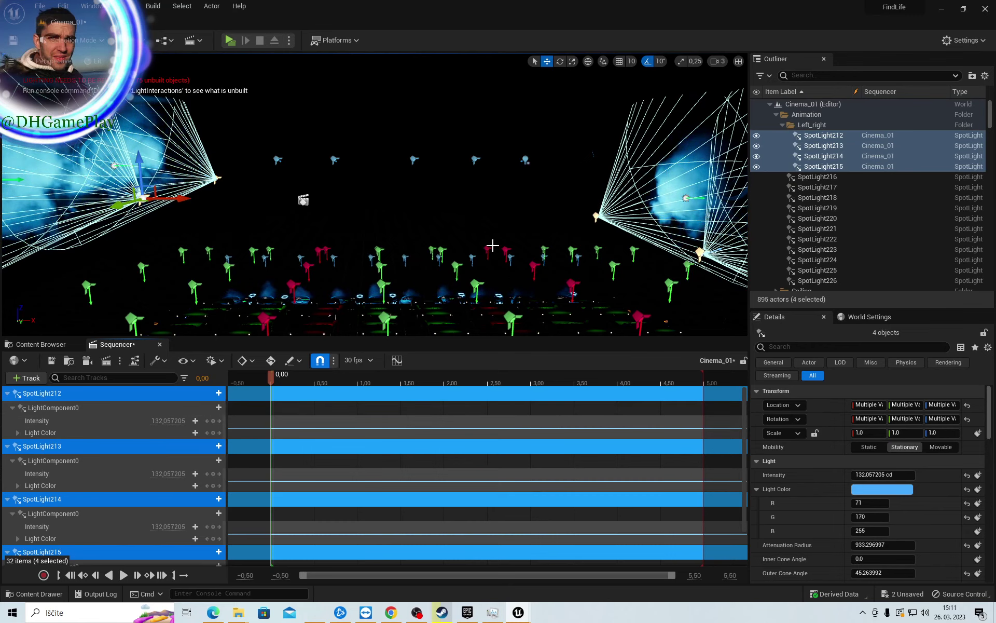
Add Light Color keyframes at frame 0 for SpotLight212 and SpotLight214
right_drag(374, 208, 436, 228)
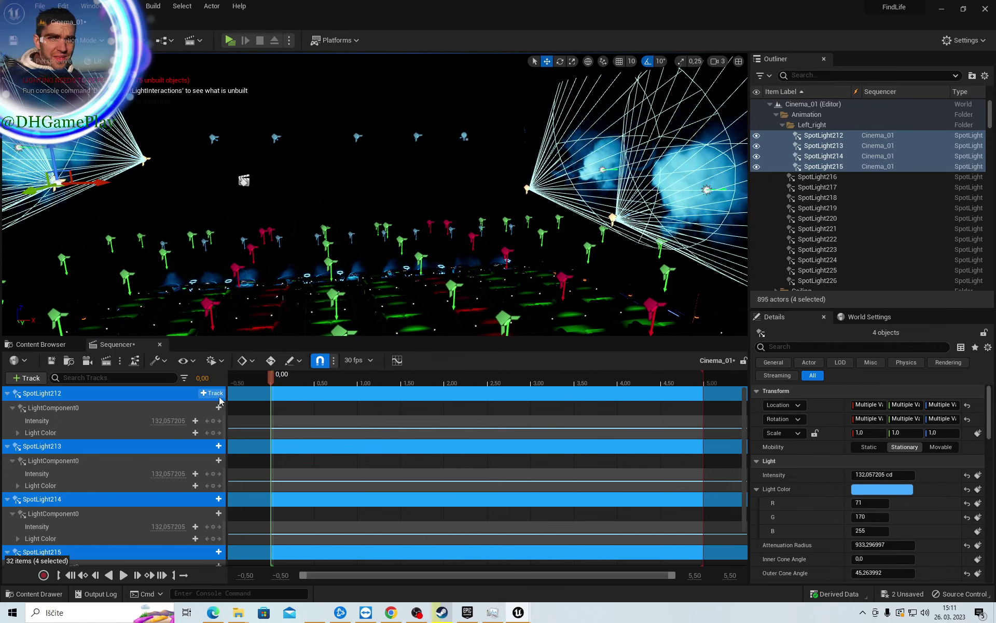
click(213, 433)
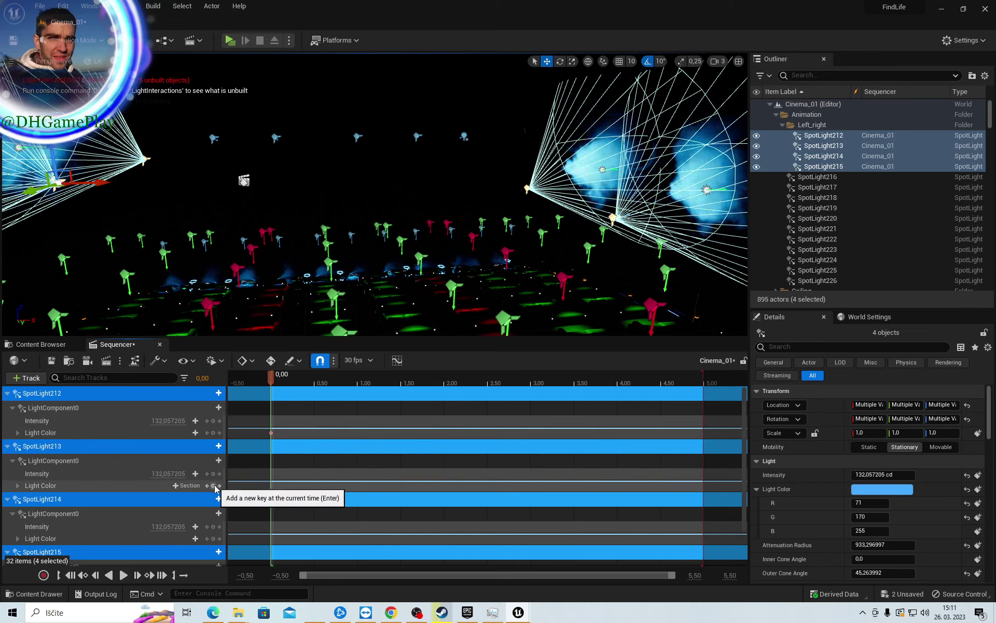
scroll(215, 493, down, 2)
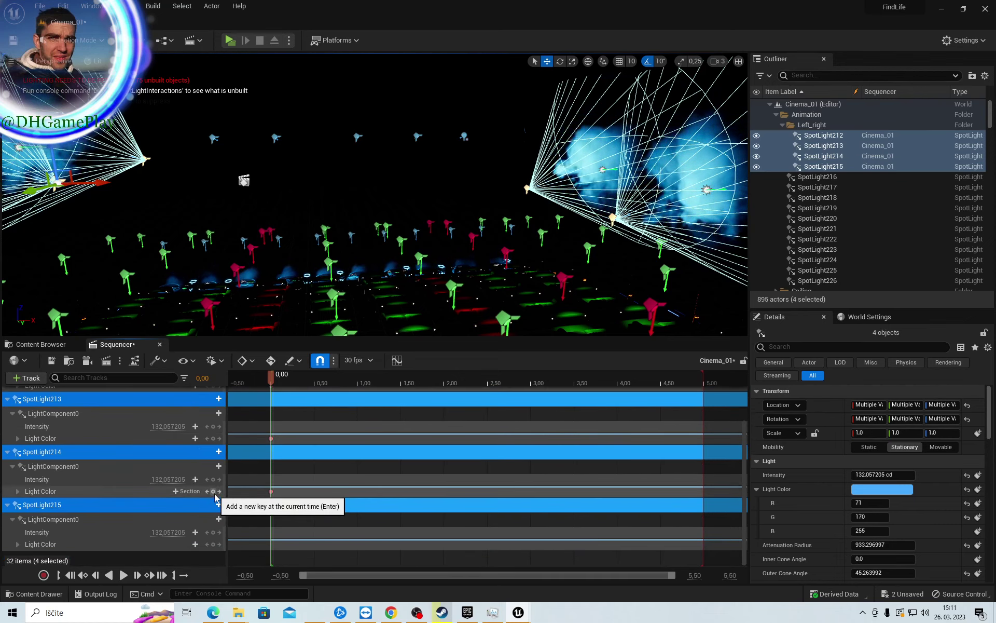
click(214, 492)
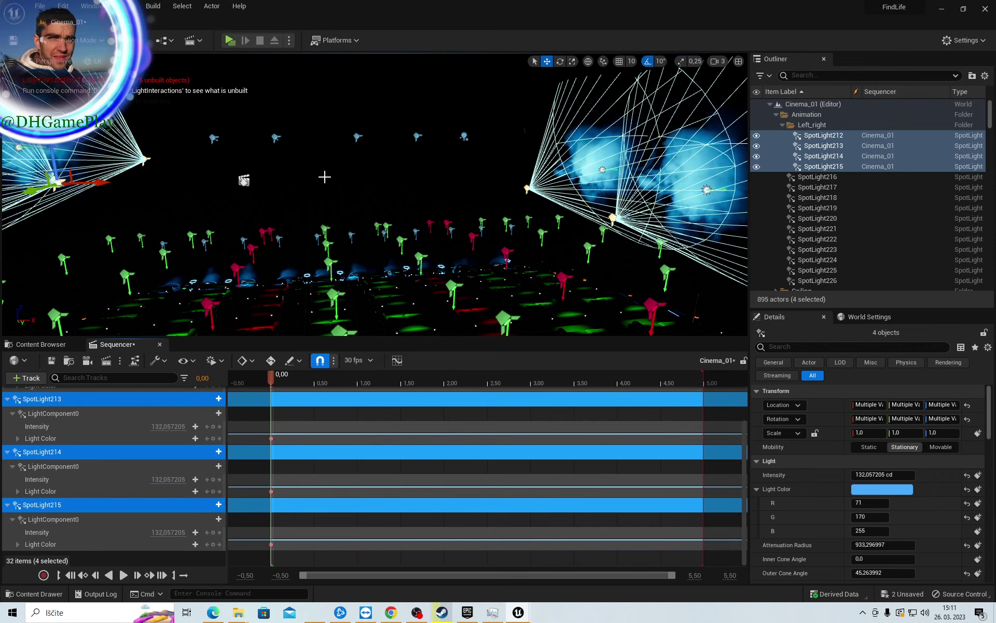
click(324, 177)
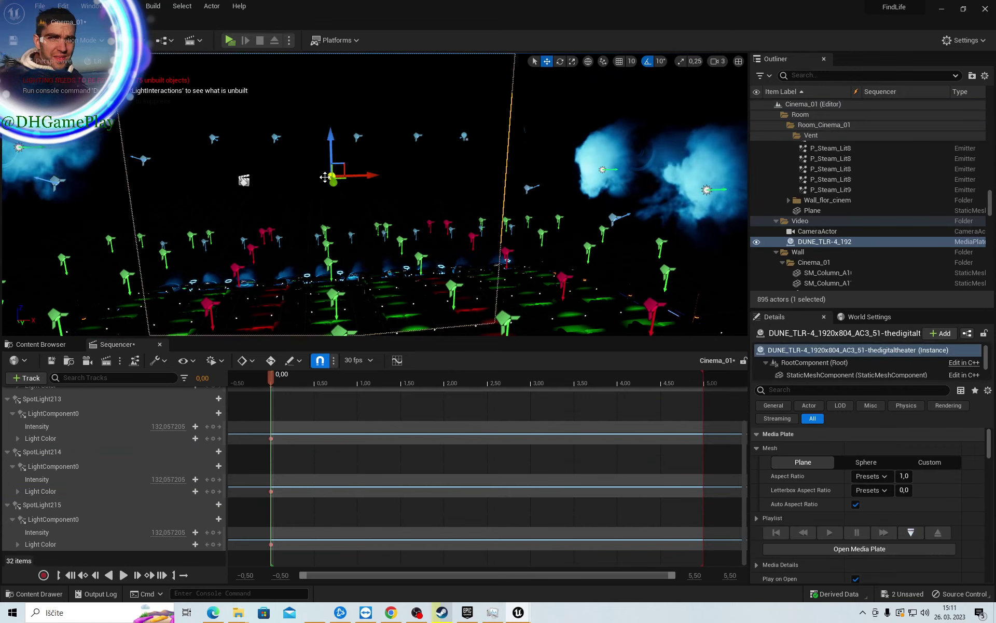
Add the DUNE trailer media plate to Cinema_01 with autoplay off, then advance the playhead to 0.5667 s
click(822, 242)
drag(821, 242, 77, 390)
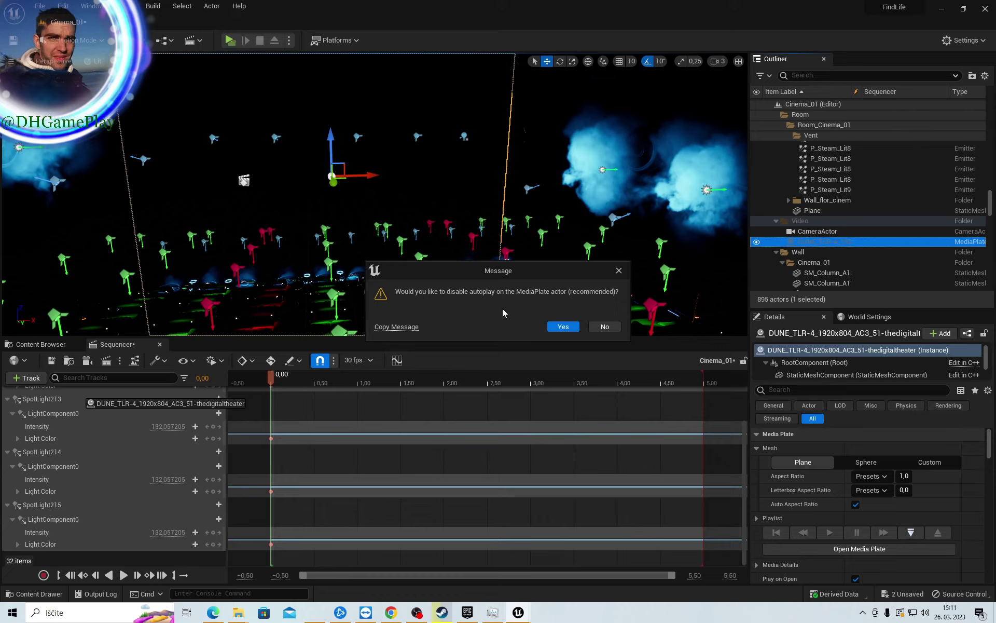
click(573, 328)
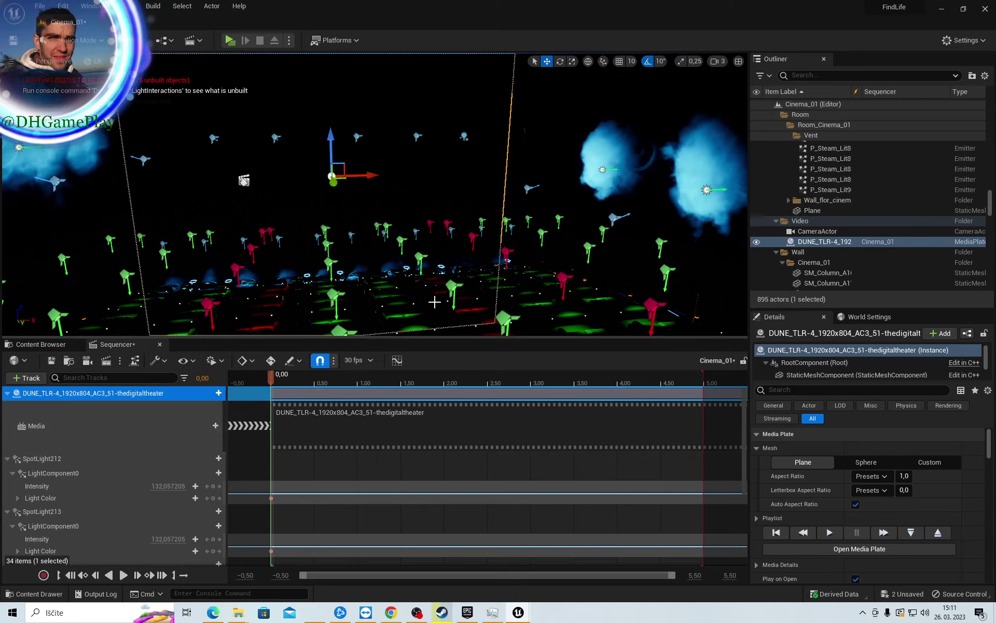
right_drag(435, 301, 394, 301)
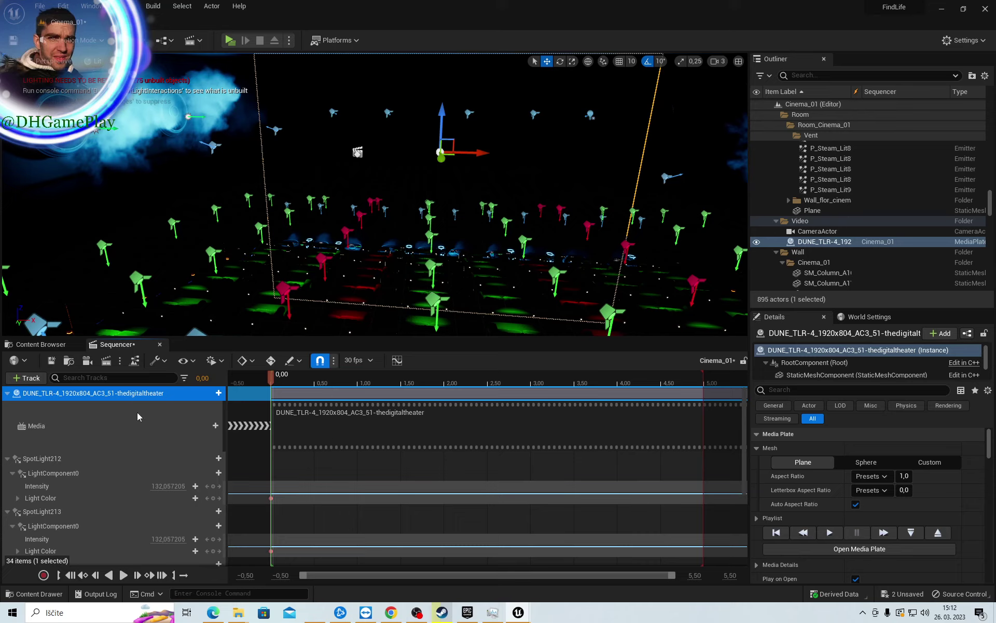
key(space)
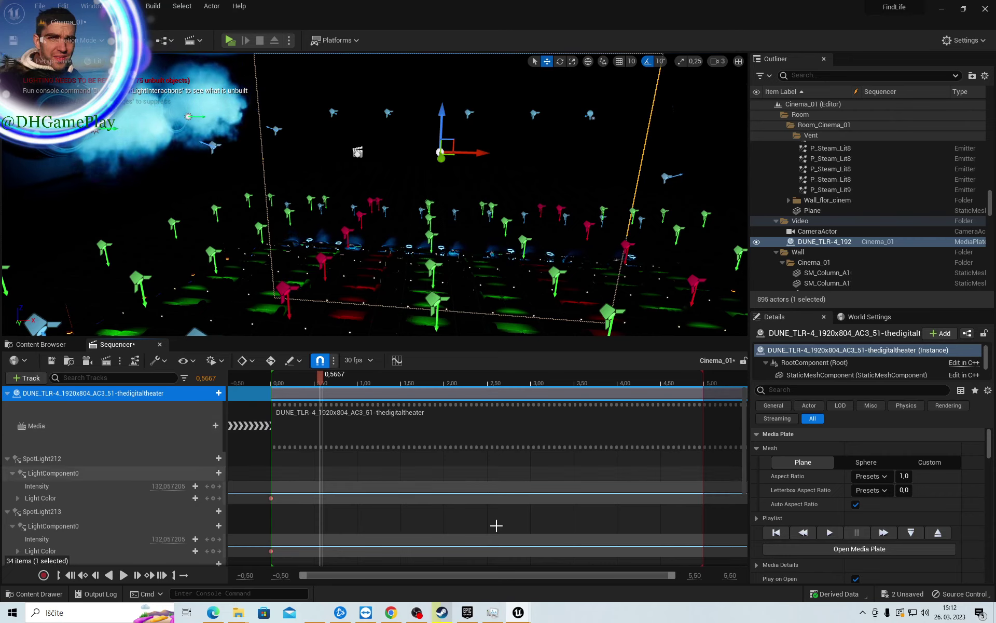
Save both unsaved Cinema_01 assets, then scrub the trailer to 1.5667 and 2.4667 seconds
click(877, 595)
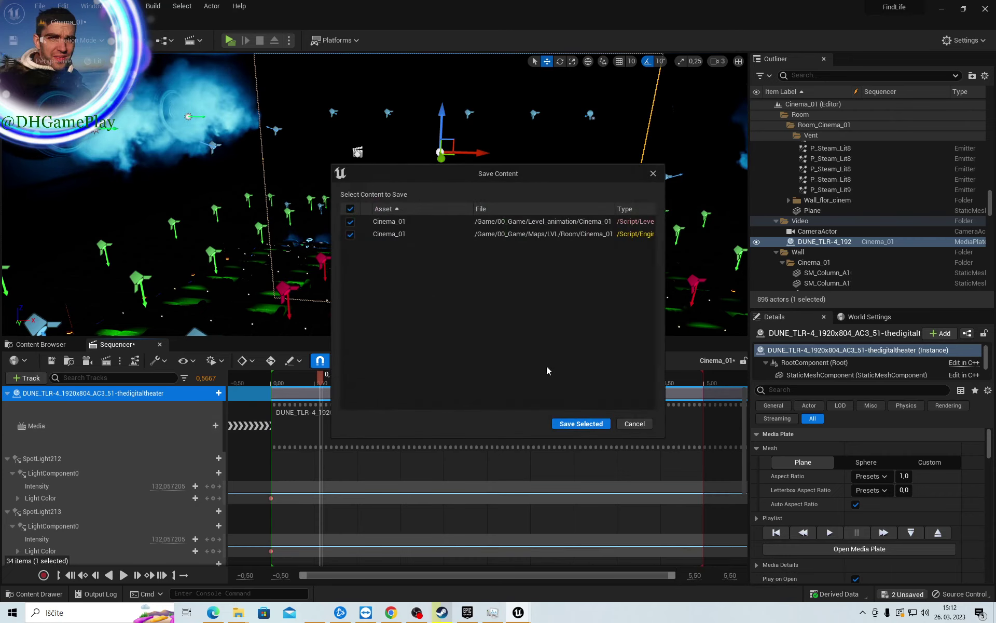
click(590, 425)
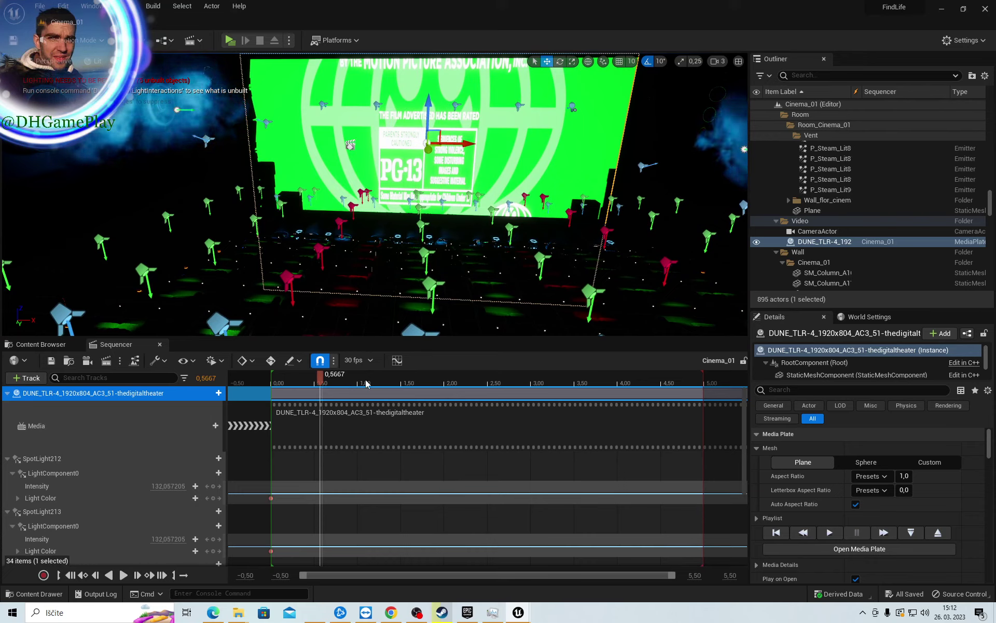
click(408, 382)
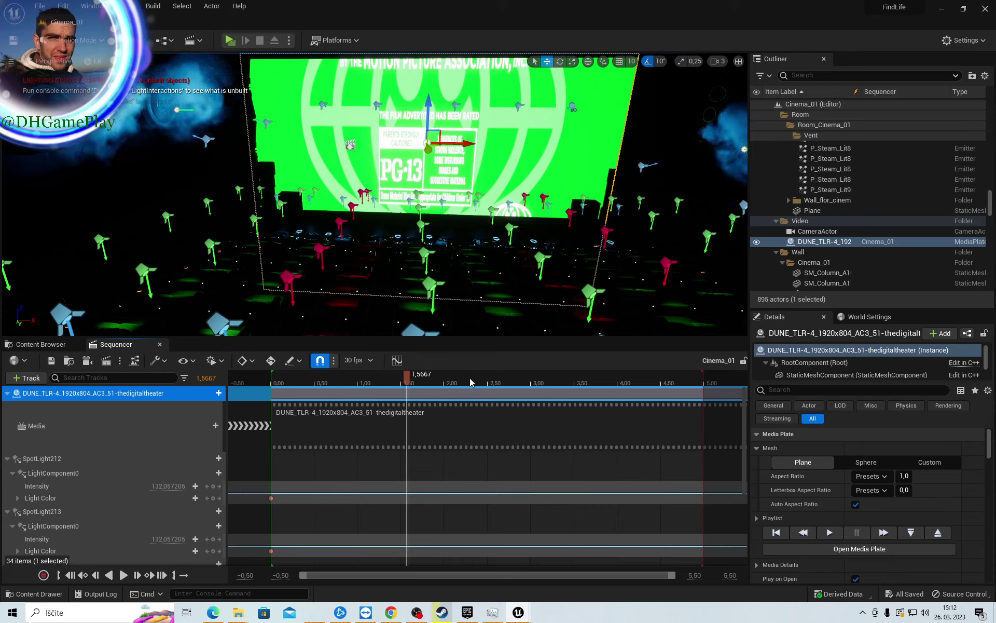
click(483, 382)
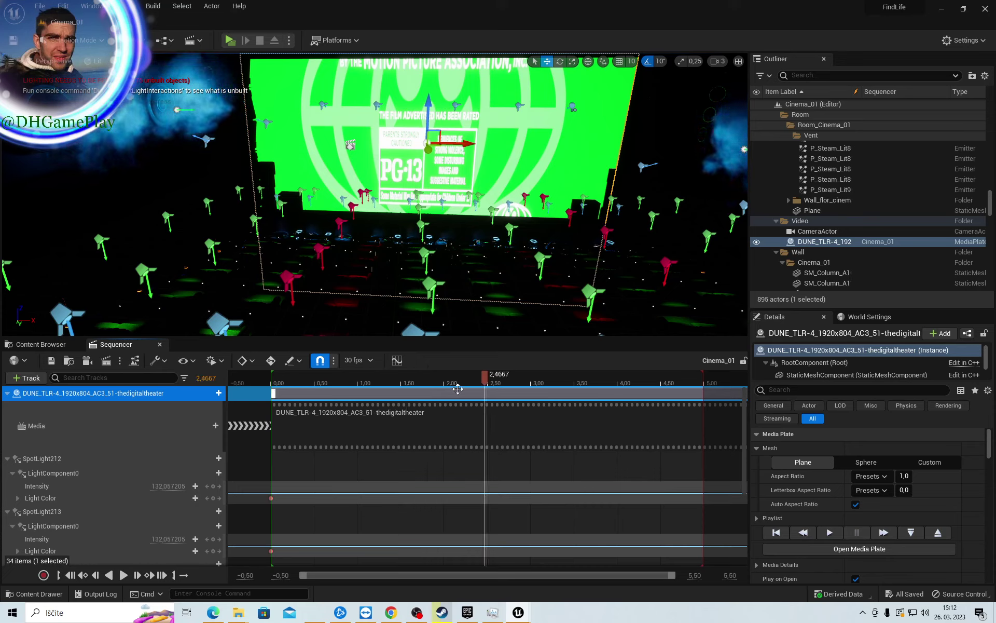
click(465, 395)
click(465, 322)
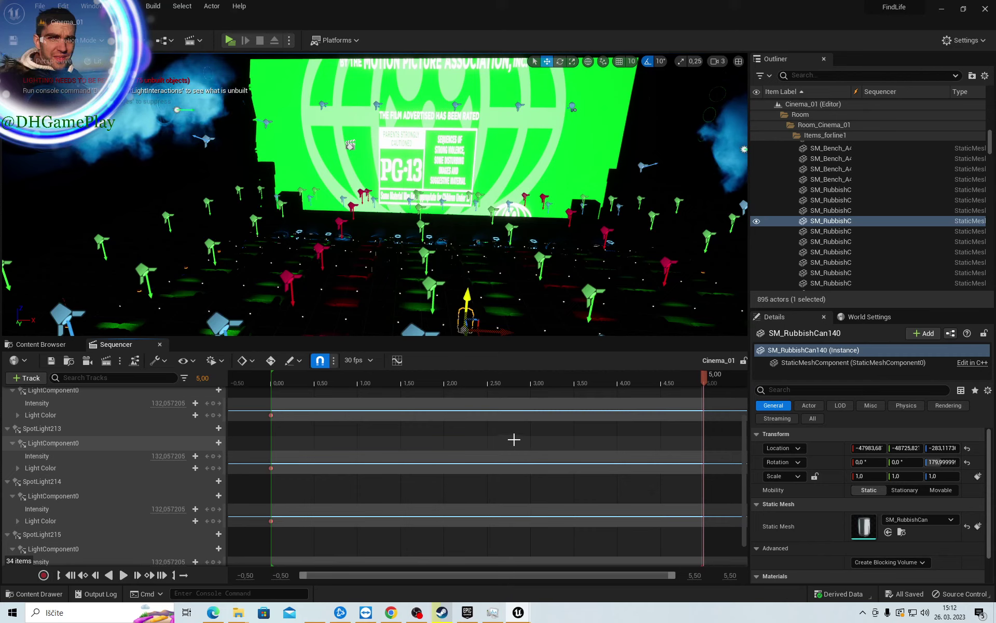
Drag the Cinema_01 playback end marker out to about 10 seconds
right_drag(645, 425, 358, 454)
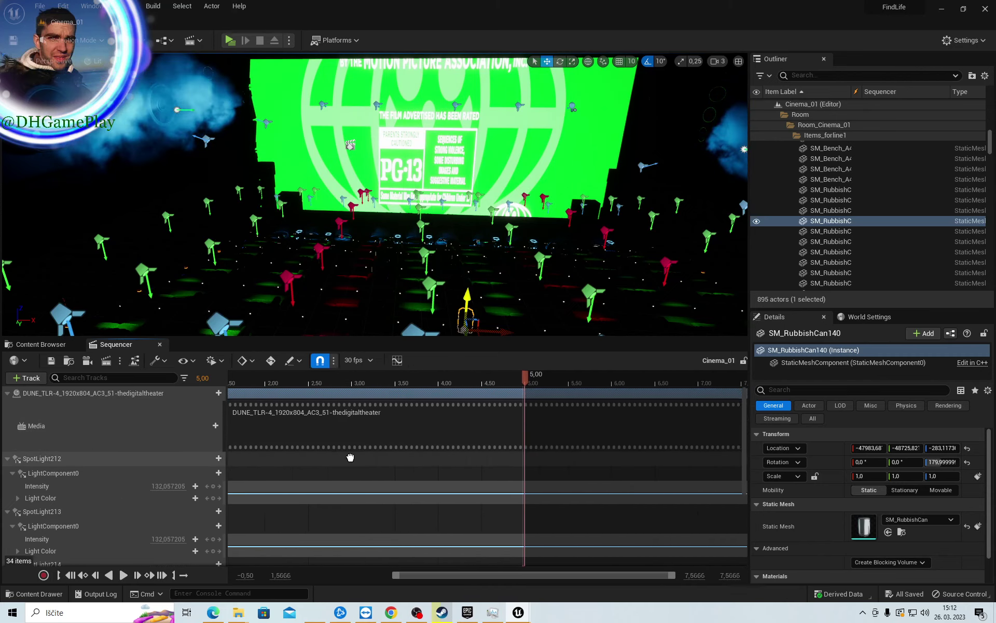
click(443, 384)
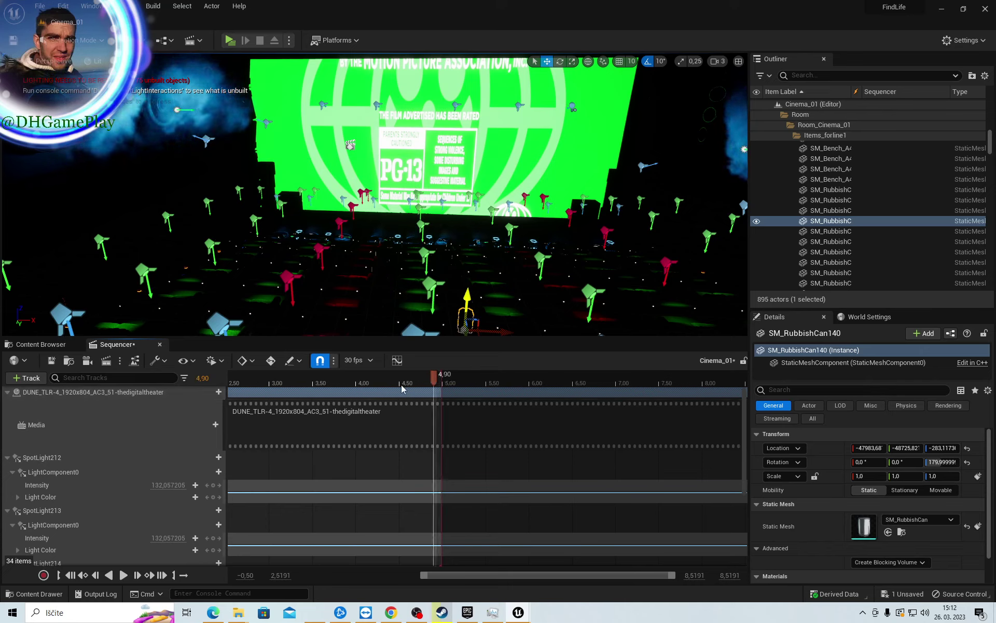
mouse_move(442, 384)
mouse_down()
mouse_move(406, 384)
mouse_move(698, 379)
mouse_up()
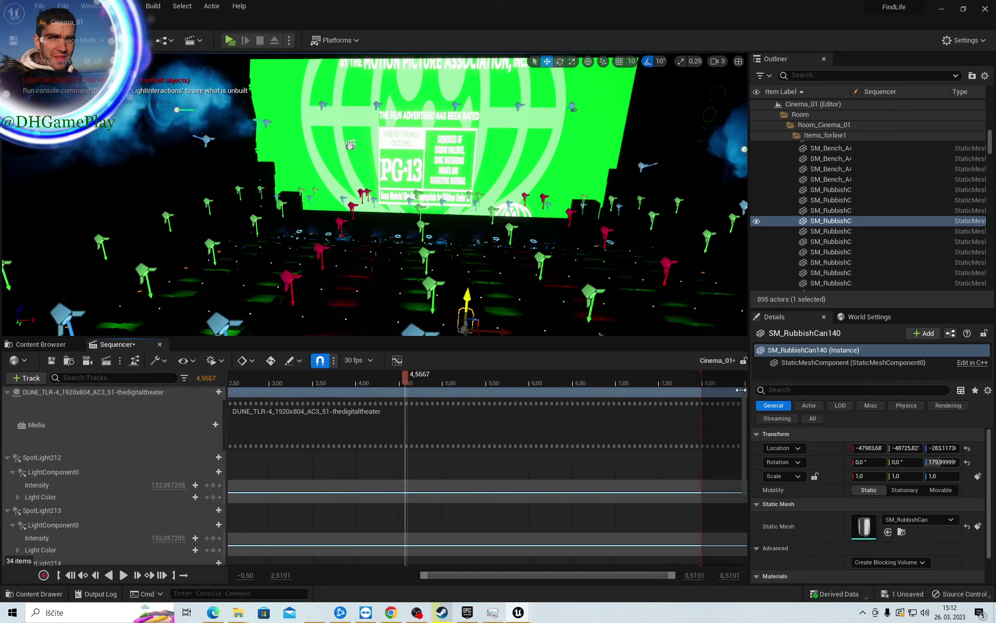
right_drag(615, 444, 493, 442)
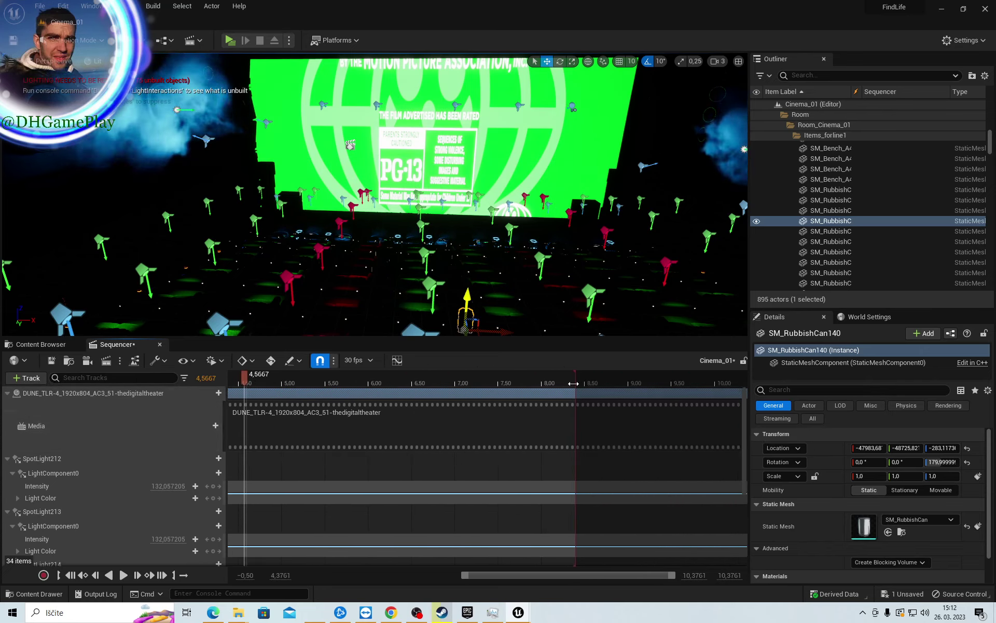
drag(576, 381, 710, 381)
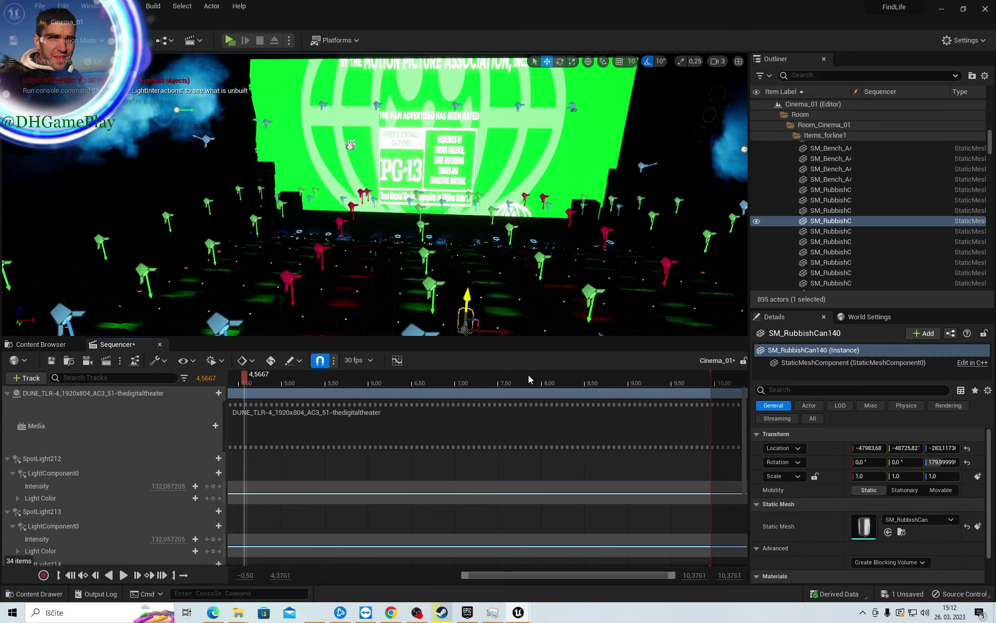
Scrub the trailer to 6.9333 seconds and frame the cinema screen in the viewport
click(528, 383)
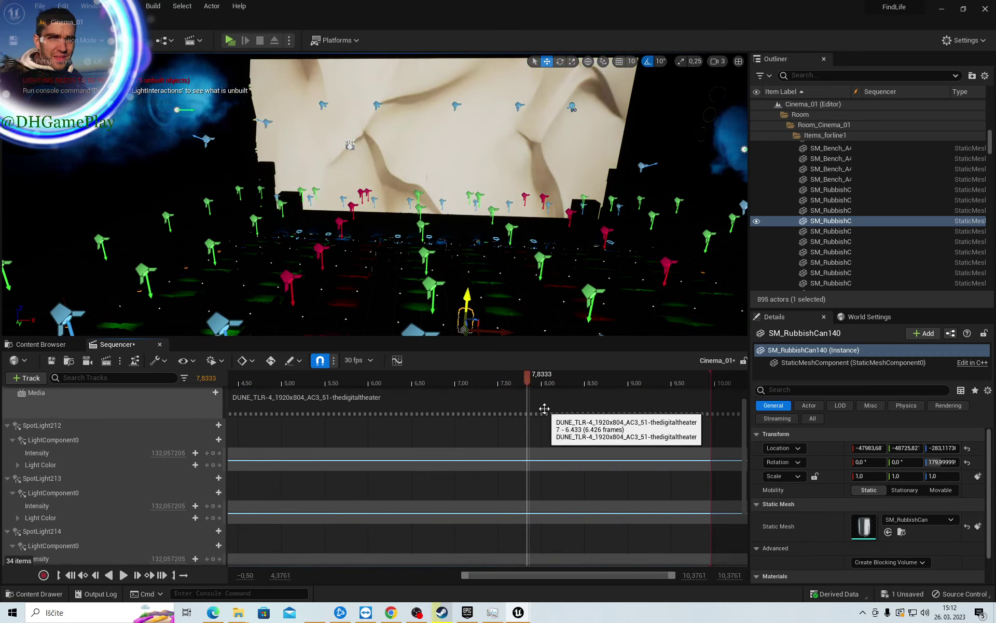
mouse_move(528, 382)
mouse_down()
mouse_move(416, 377)
mouse_move(452, 383)
mouse_up()
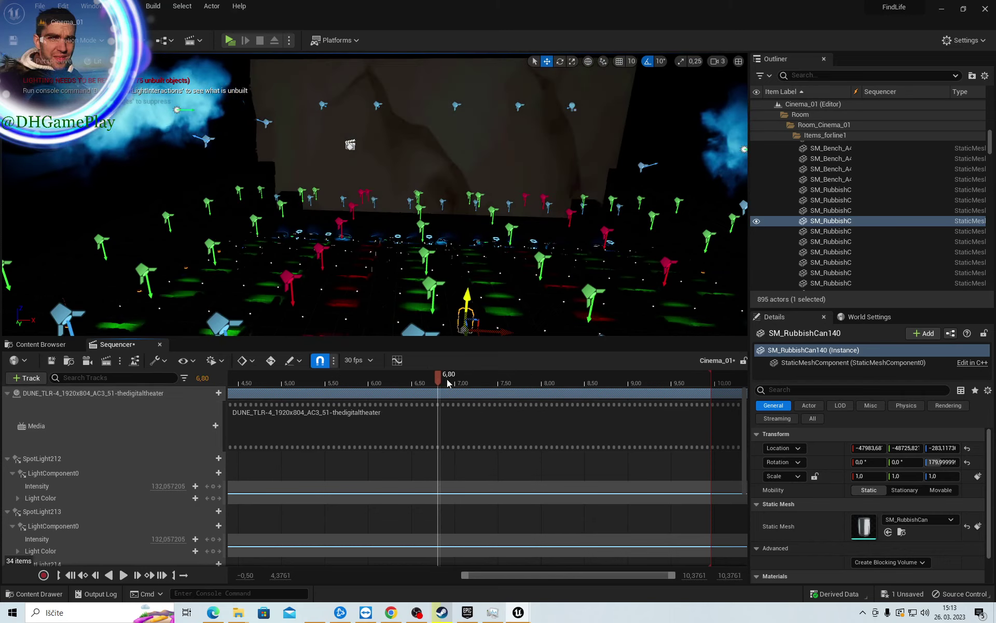
click(452, 383)
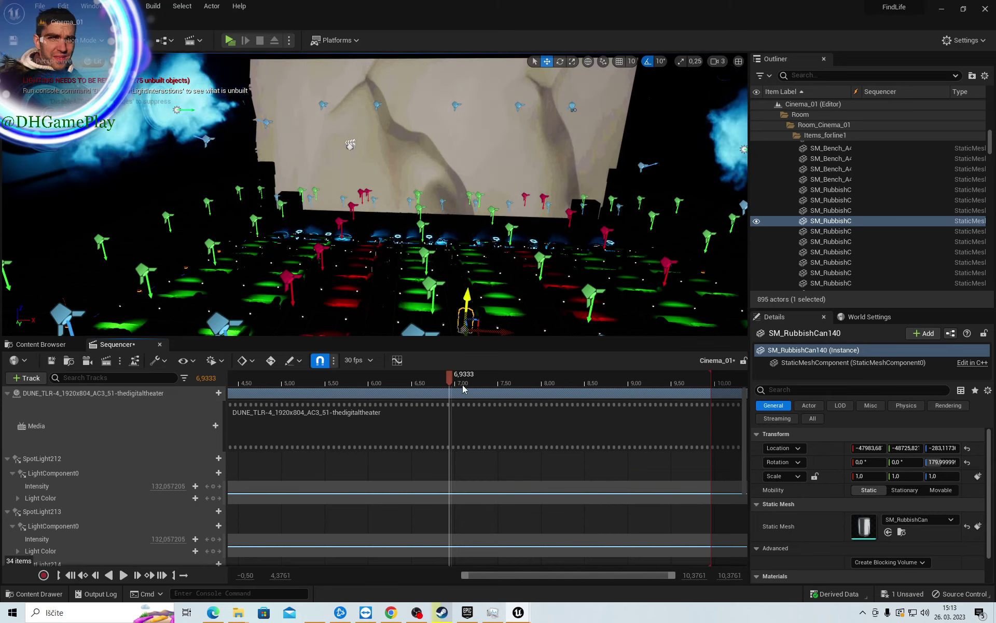
right_drag(457, 291, 456, 290)
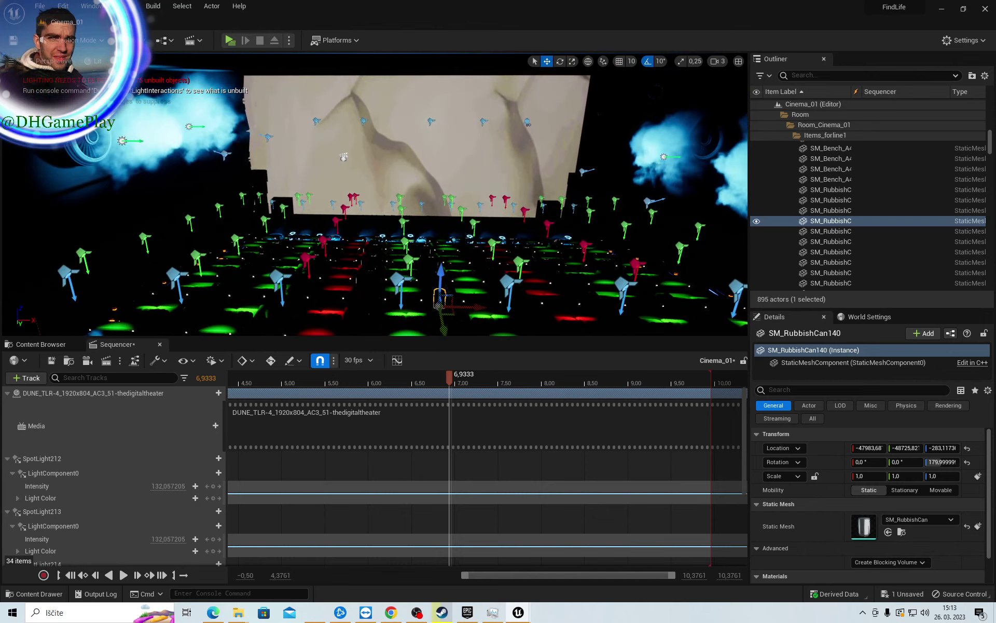
right_drag(476, 246, 476, 246)
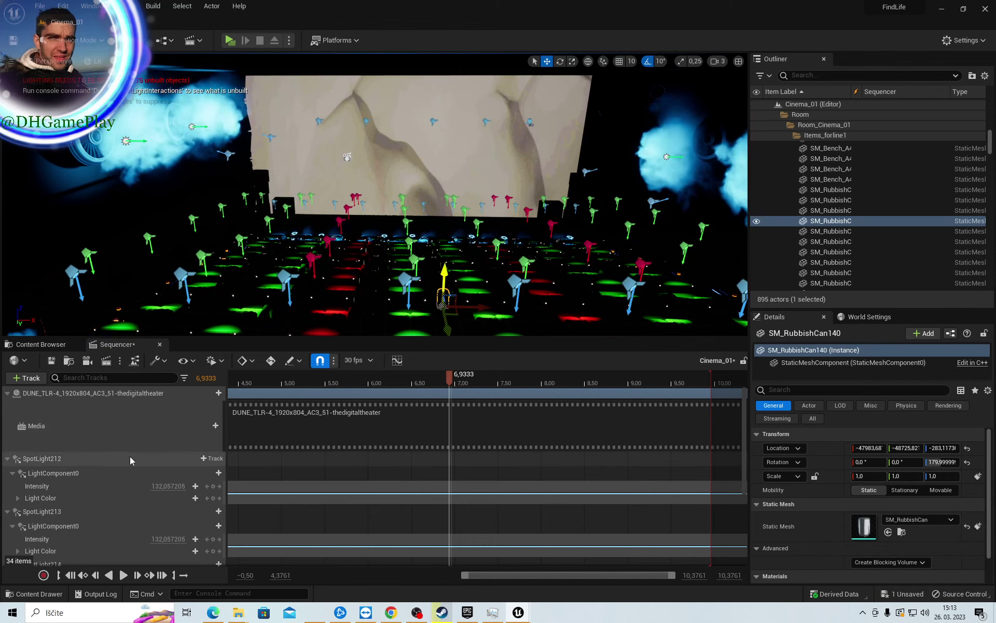
Select SpotLight212 through SpotLight215 and open the Color Picker for their shared Light Color
click(89, 458)
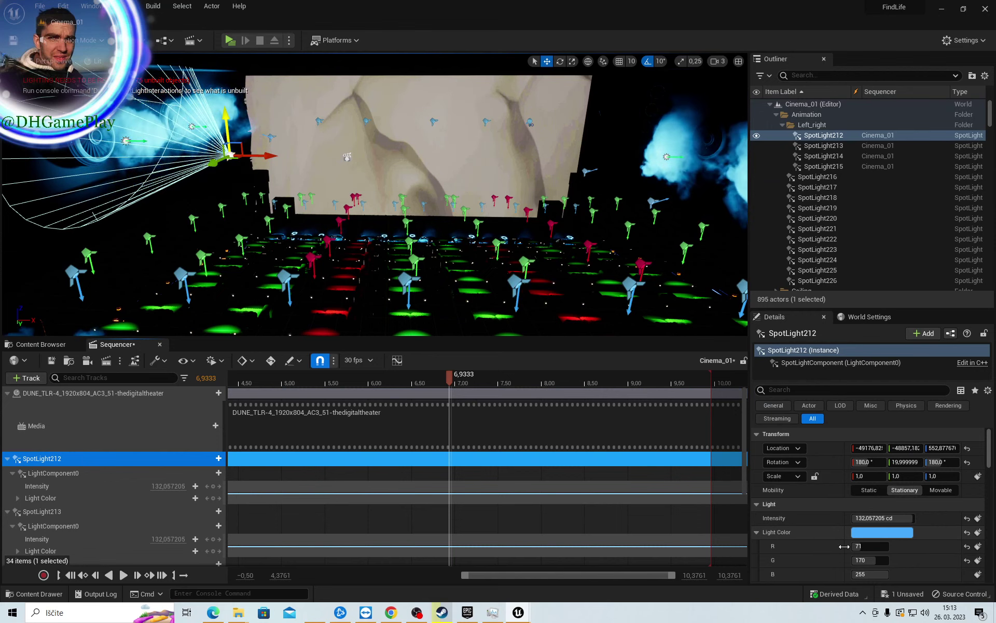
ctrl+click(58, 513)
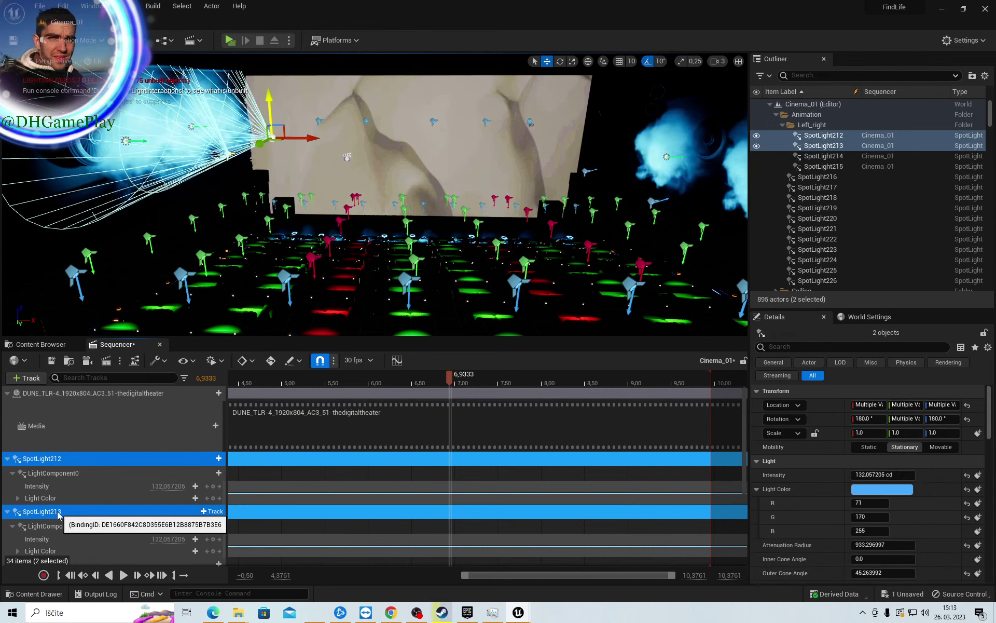
scroll(59, 514, down, 3)
ctrl+click(58, 464)
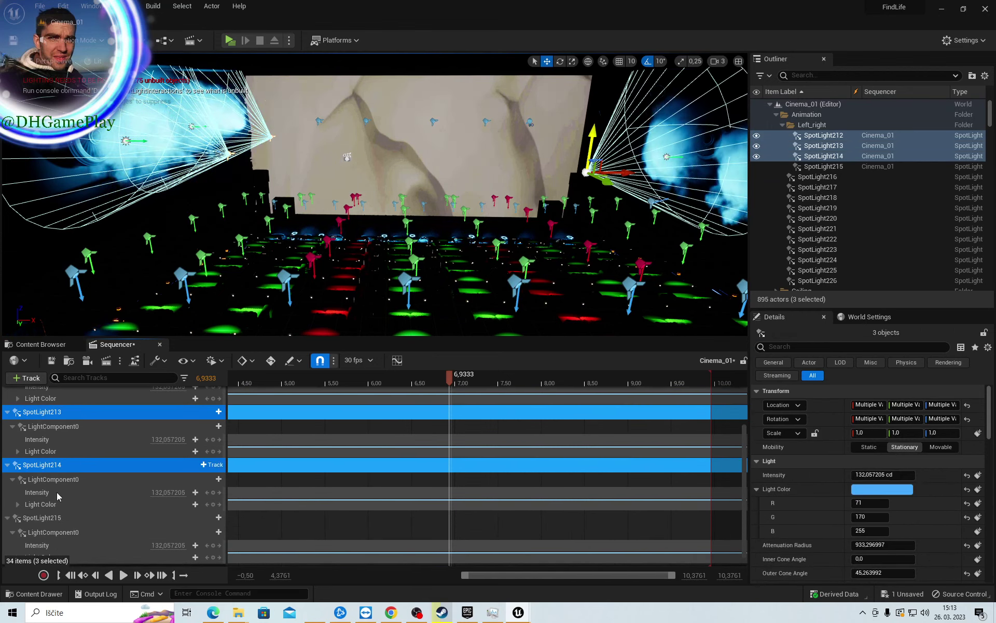
ctrl+click(63, 519)
scroll(63, 525, down, 1)
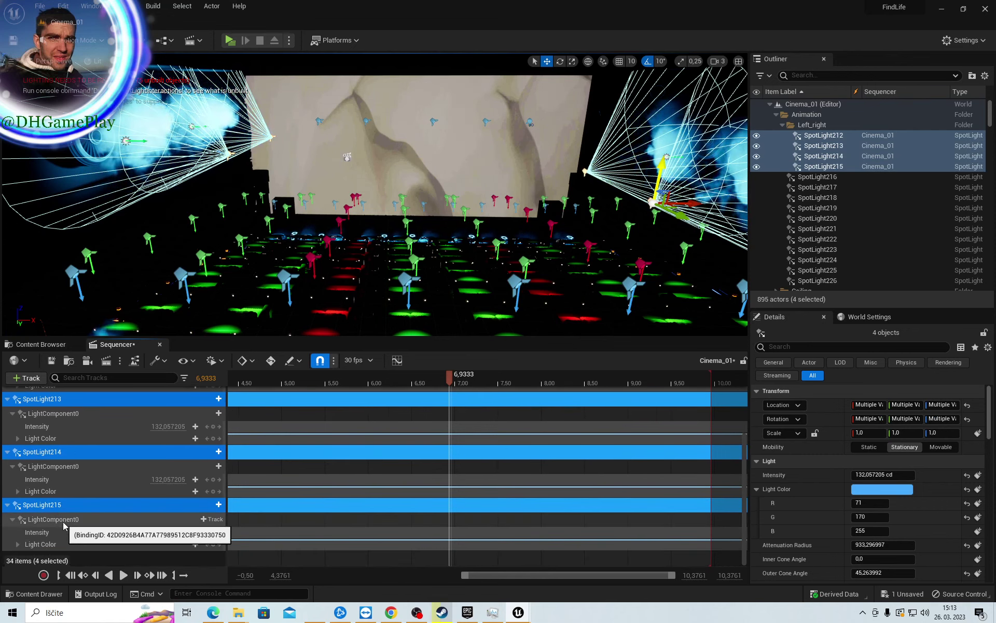
click(882, 489)
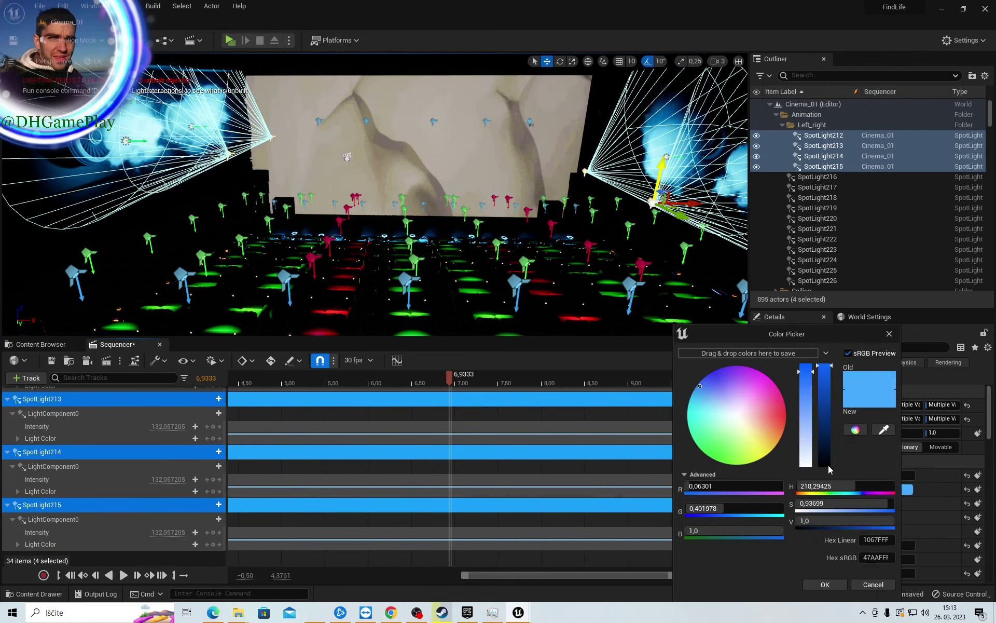
Set the four spotlights' Light Color to warm peach R255 G217 B166 (FFD9A6)
drag(755, 428, 764, 431)
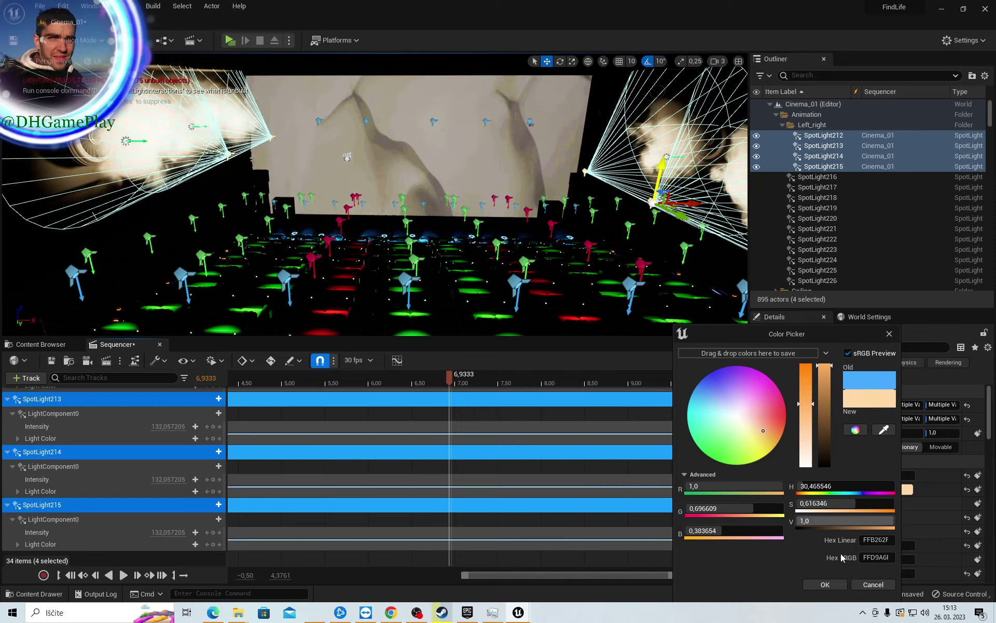
click(825, 584)
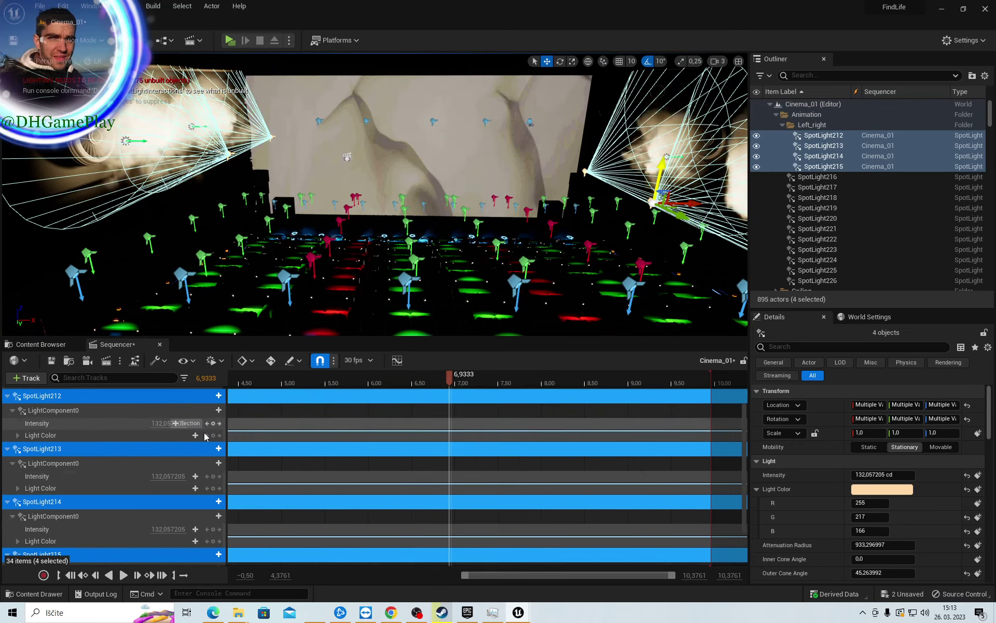
Key SpotLight212's Light Color at the playhead, which adds a new Light Color section
scroll(220, 474, up, 5)
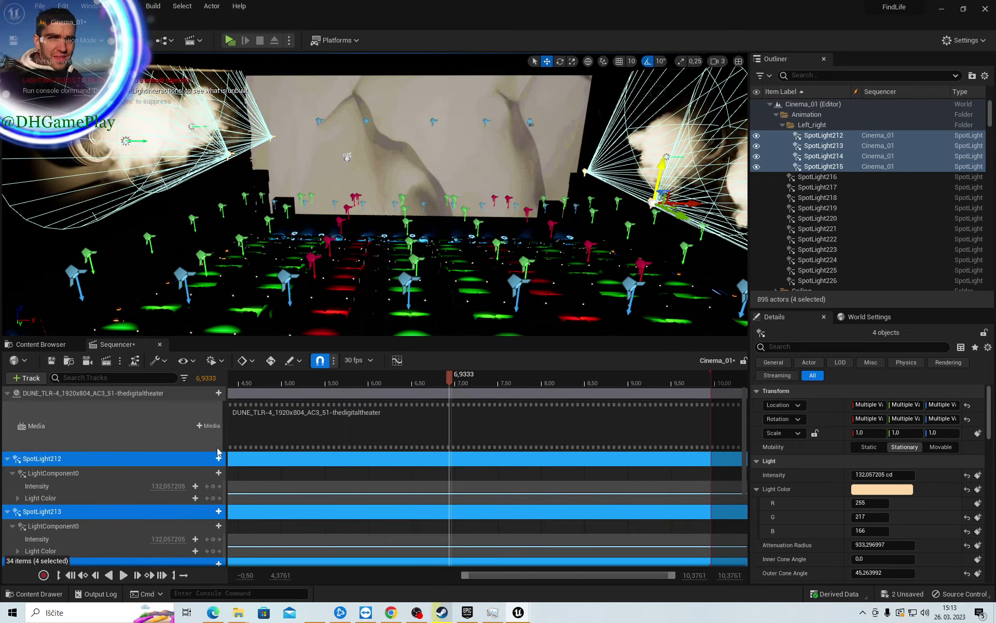
click(213, 498)
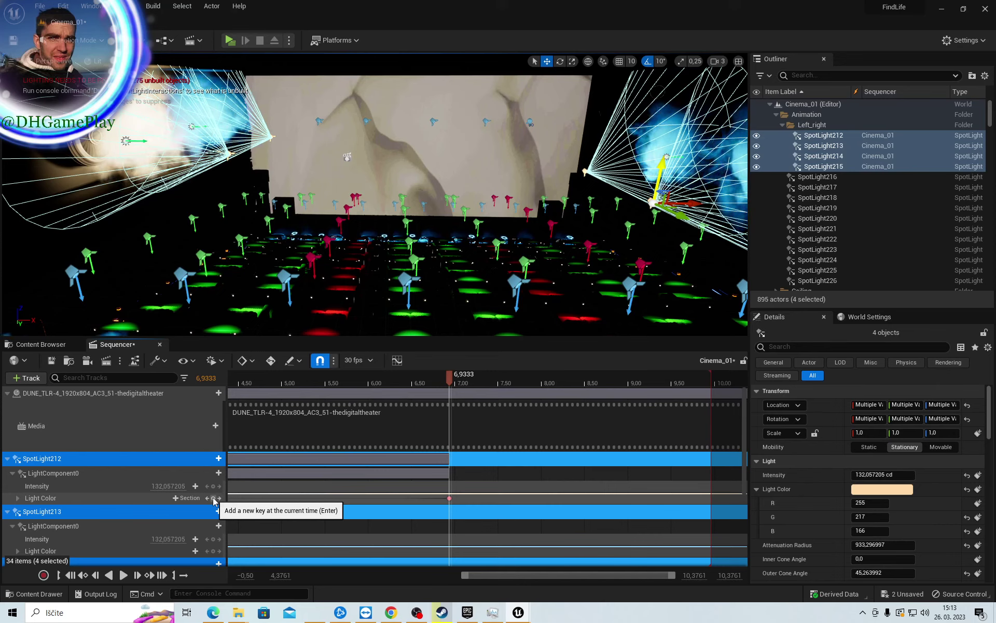
click(191, 499)
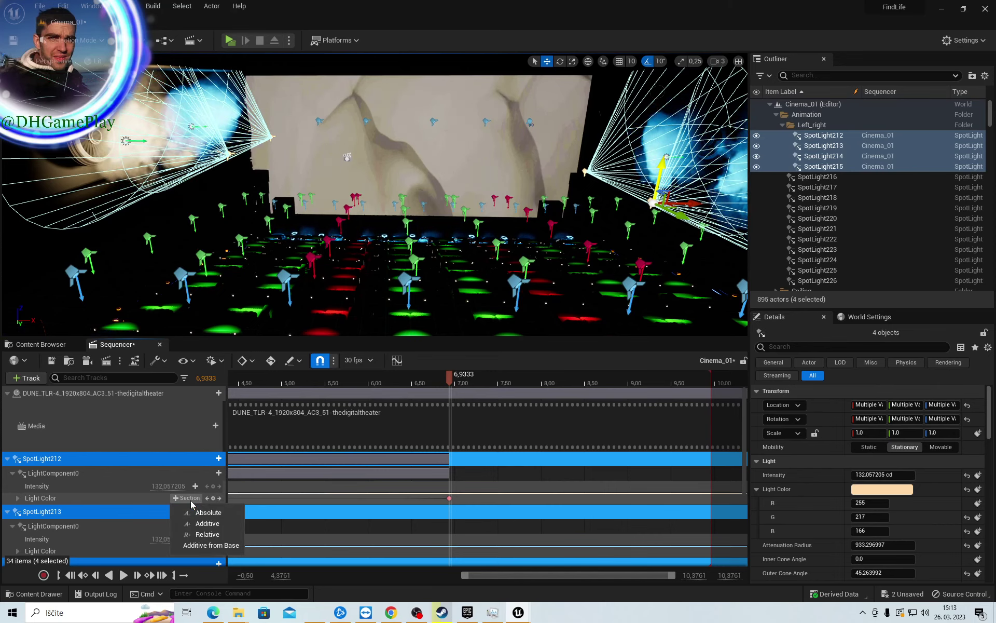
click(198, 514)
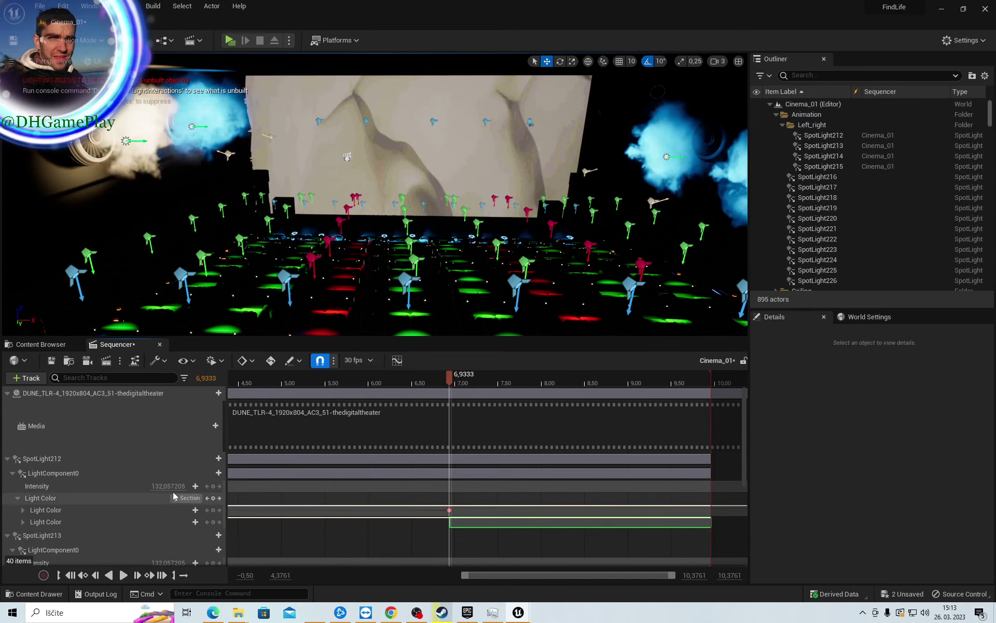
Delete the duplicate Light Color section, leaving SpotLight212 with a single keyed Light Color track
click(65, 500)
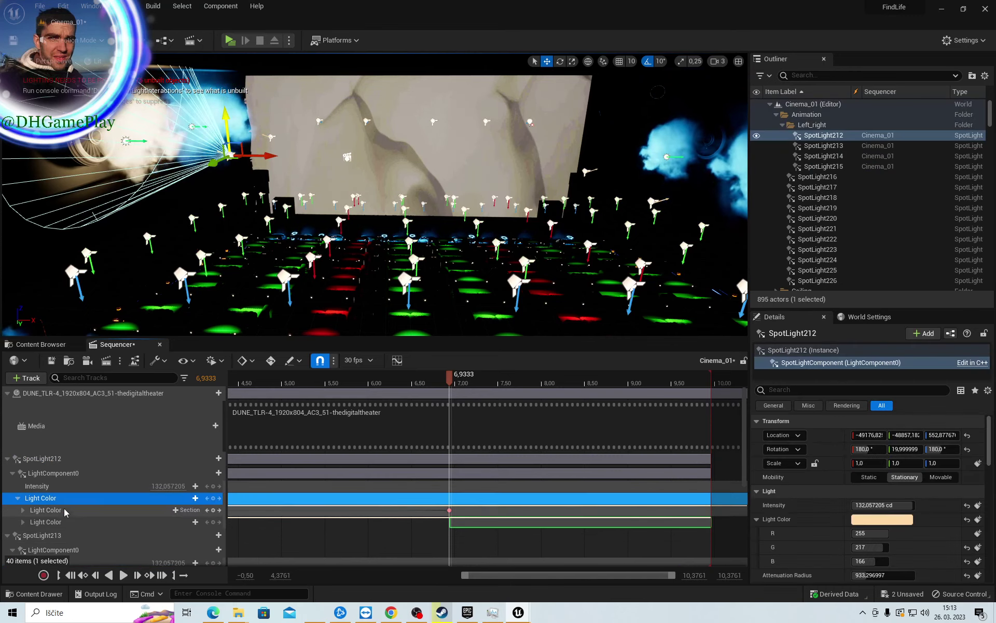
click(60, 522)
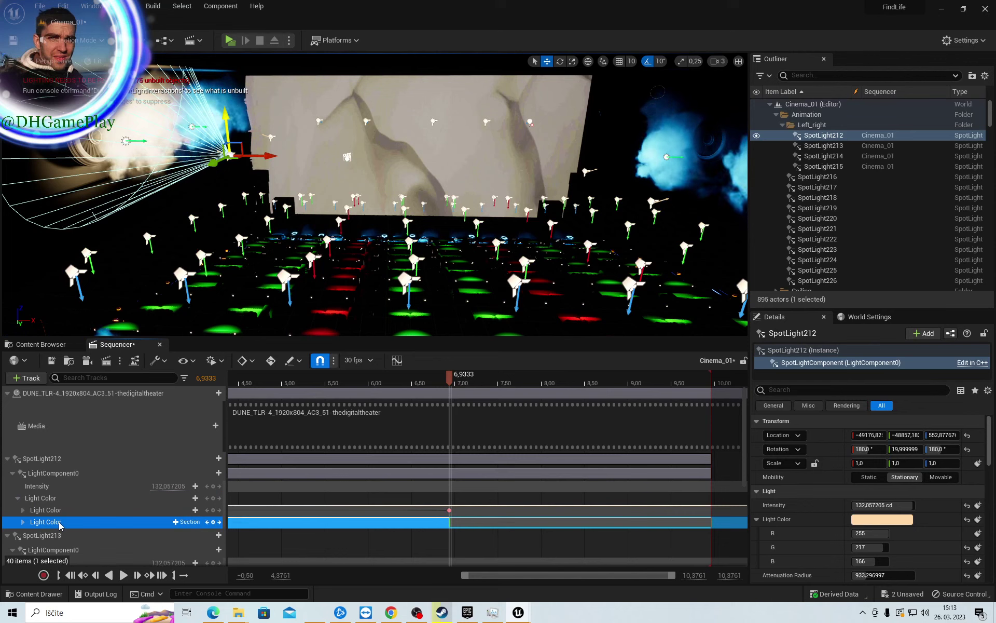
key(Delete)
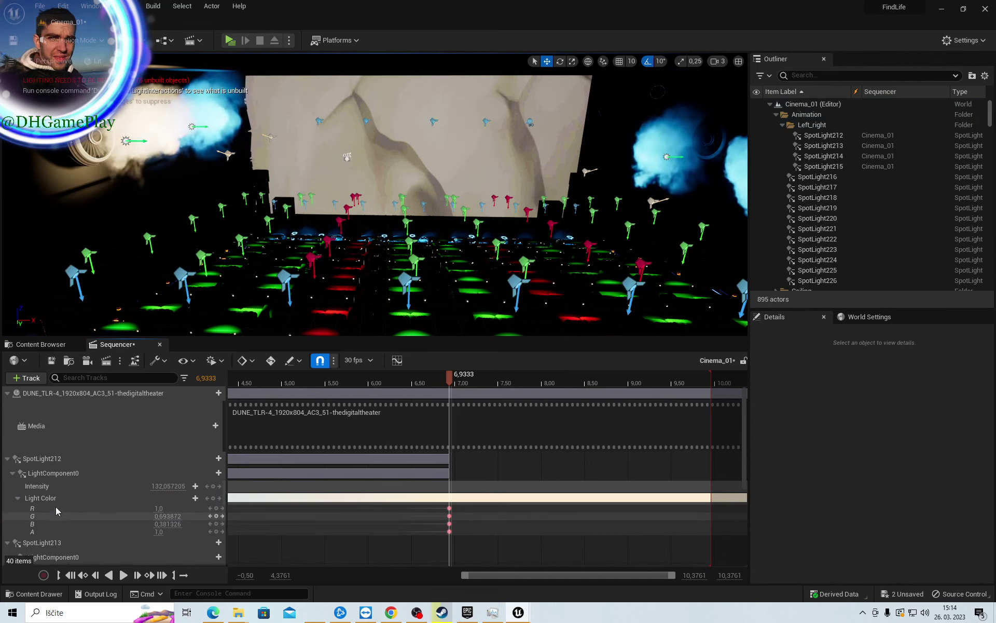
click(53, 499)
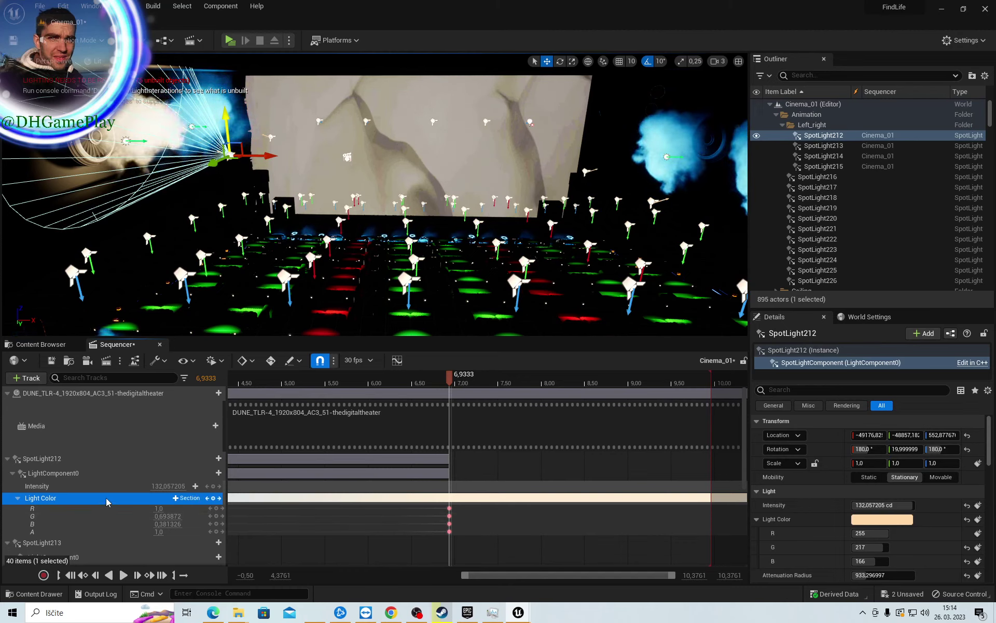
scroll(104, 514, down, 5)
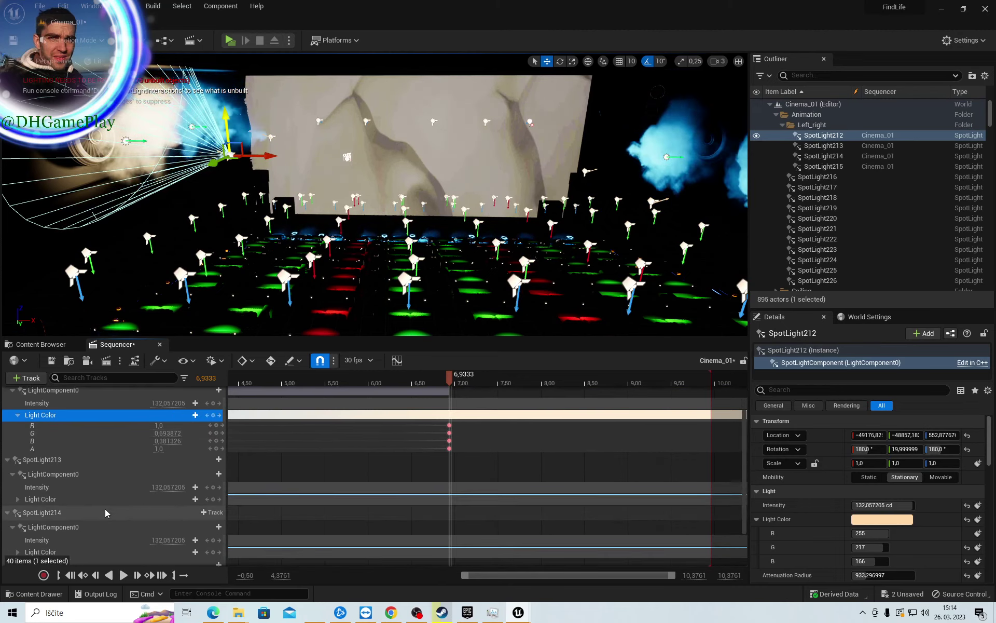
Key SpotLight213's blue Light Color at 6.9333 and delete the extra section it created
click(18, 500)
click(18, 500)
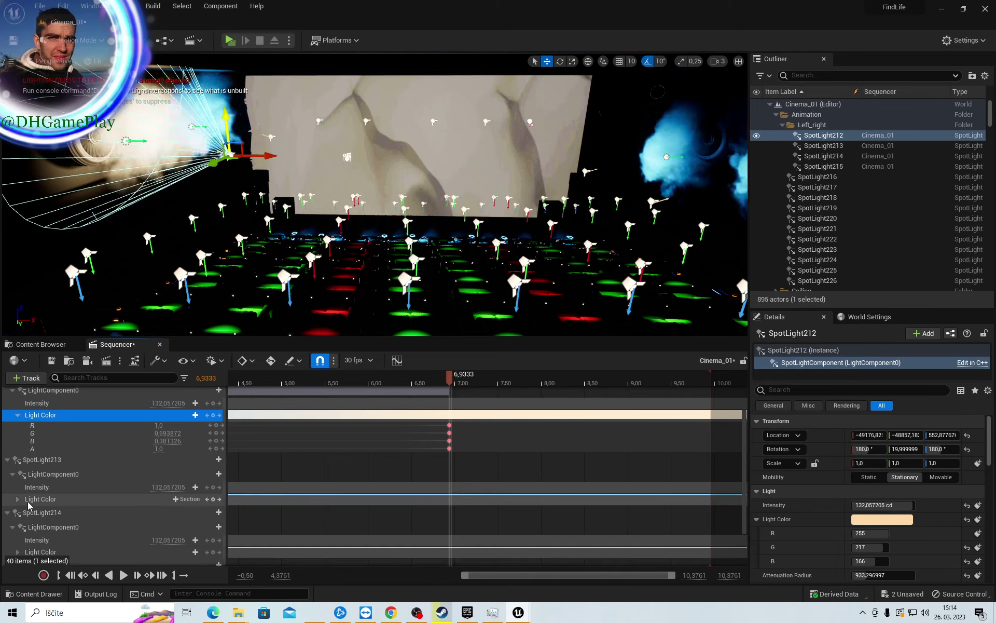
click(18, 499)
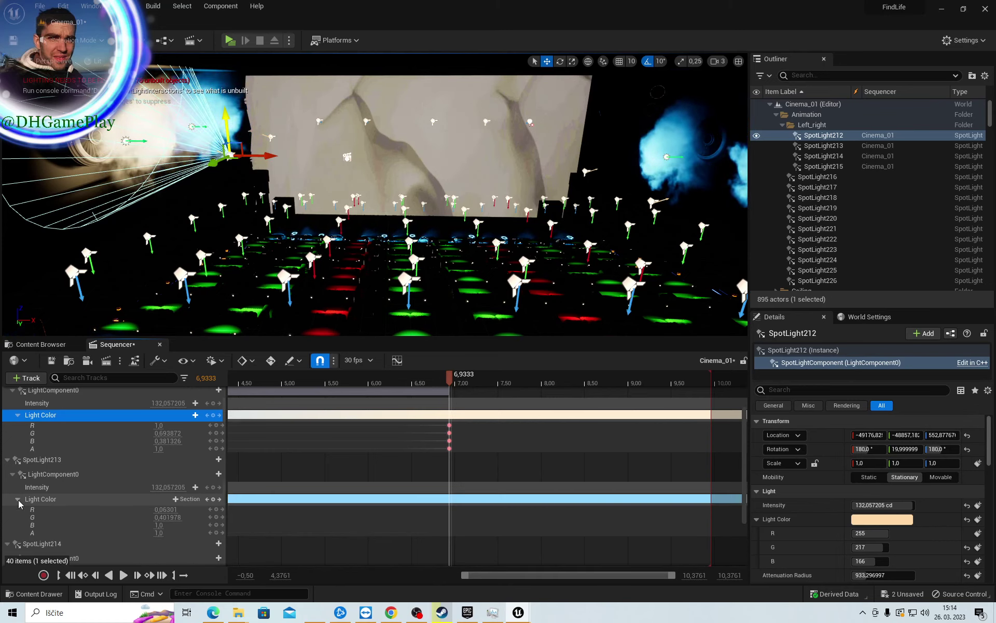
click(214, 500)
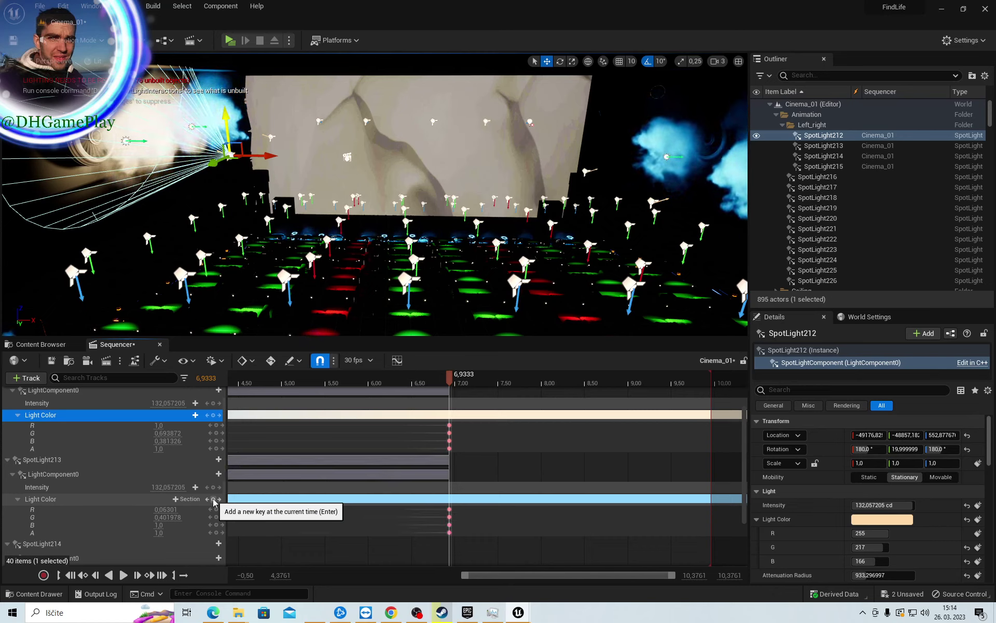
click(187, 499)
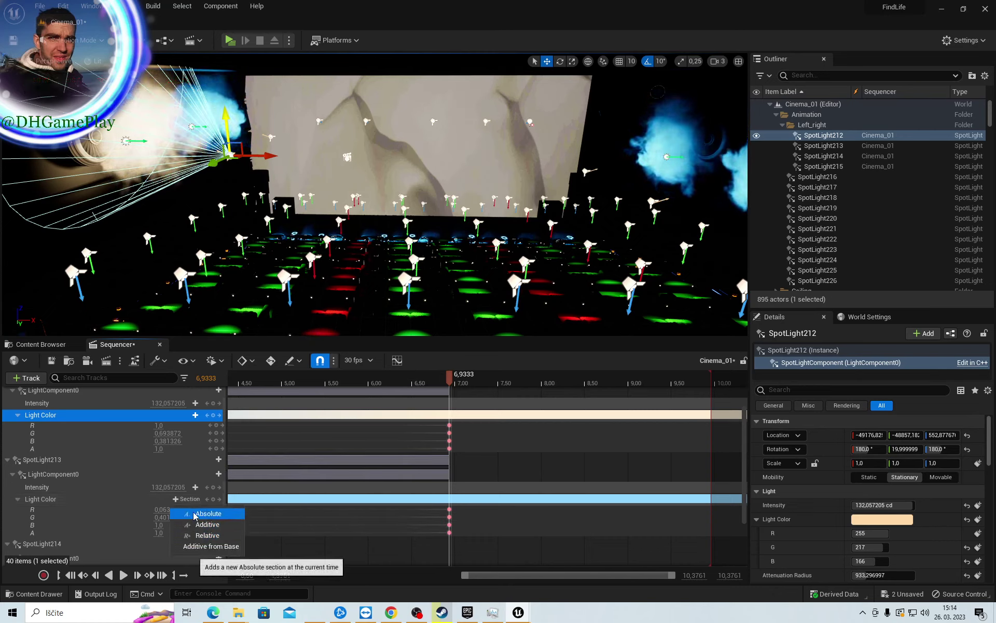
click(203, 536)
click(67, 523)
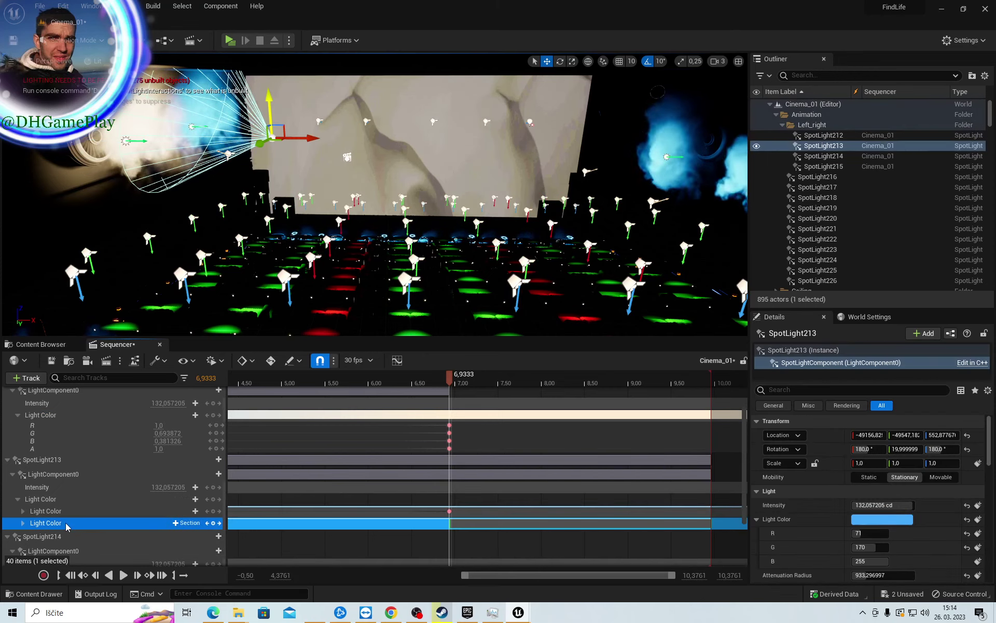
key(Delete)
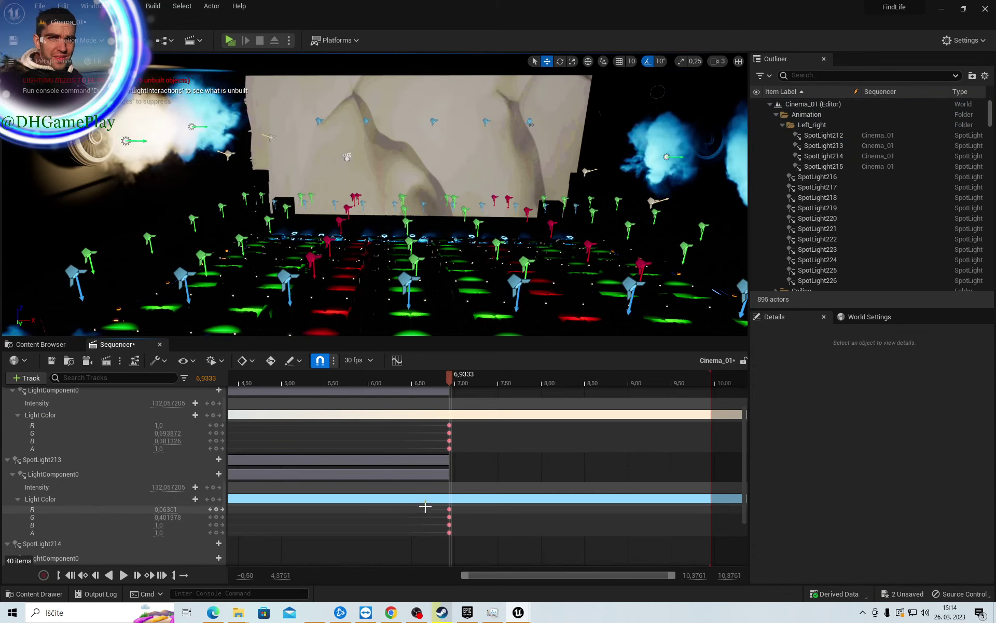
Add a Light Color section for SpotLight214 and key its blue colour at 6.9333
click(78, 474)
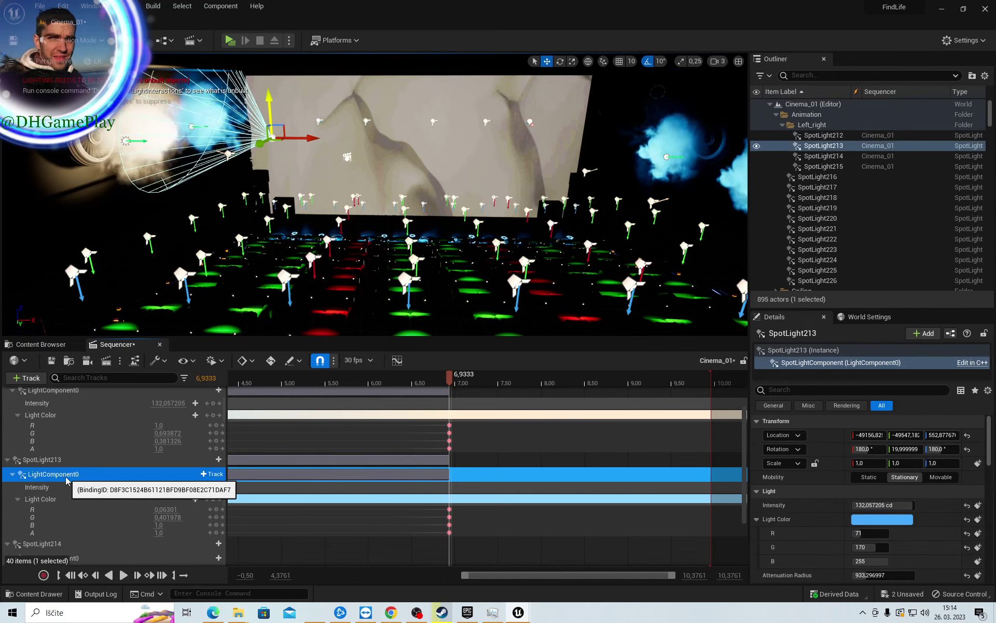
scroll(168, 508, down, 3)
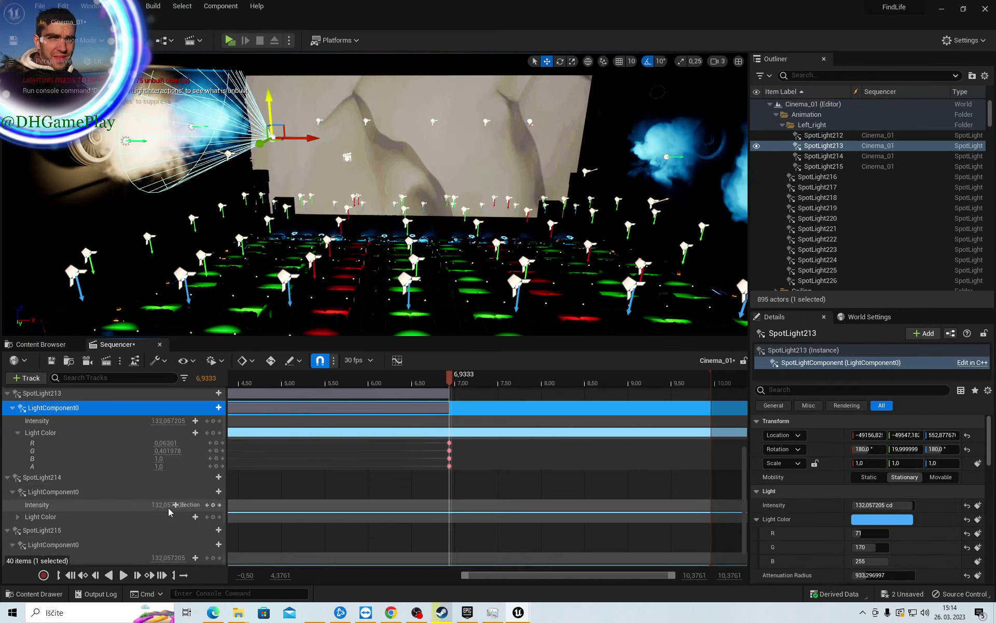
scroll(168, 507, down, 1)
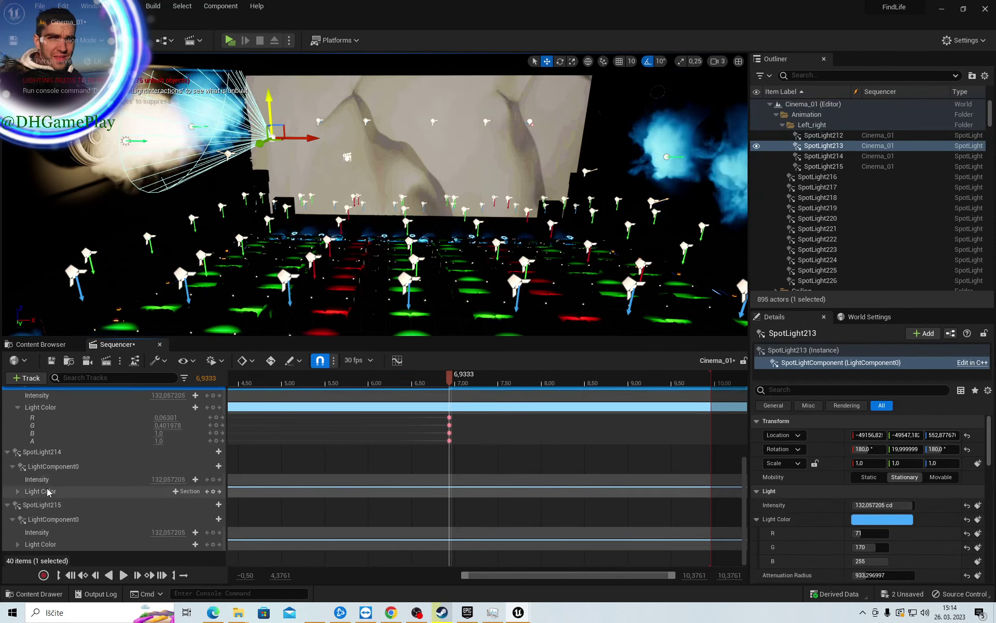
click(78, 491)
click(184, 491)
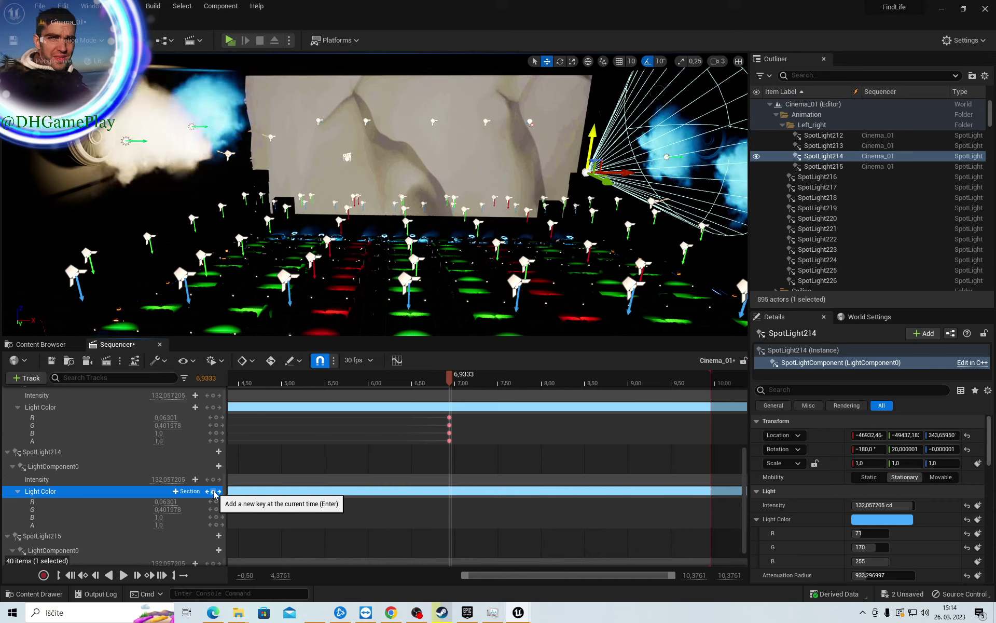
click(213, 492)
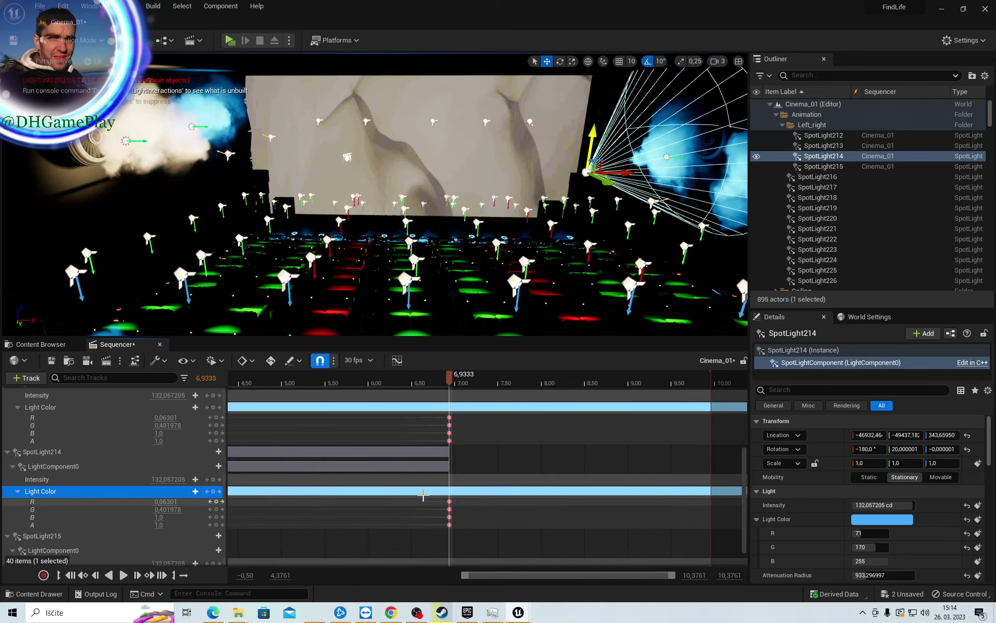
scroll(467, 467, up, 2)
scroll(469, 472, up, 3)
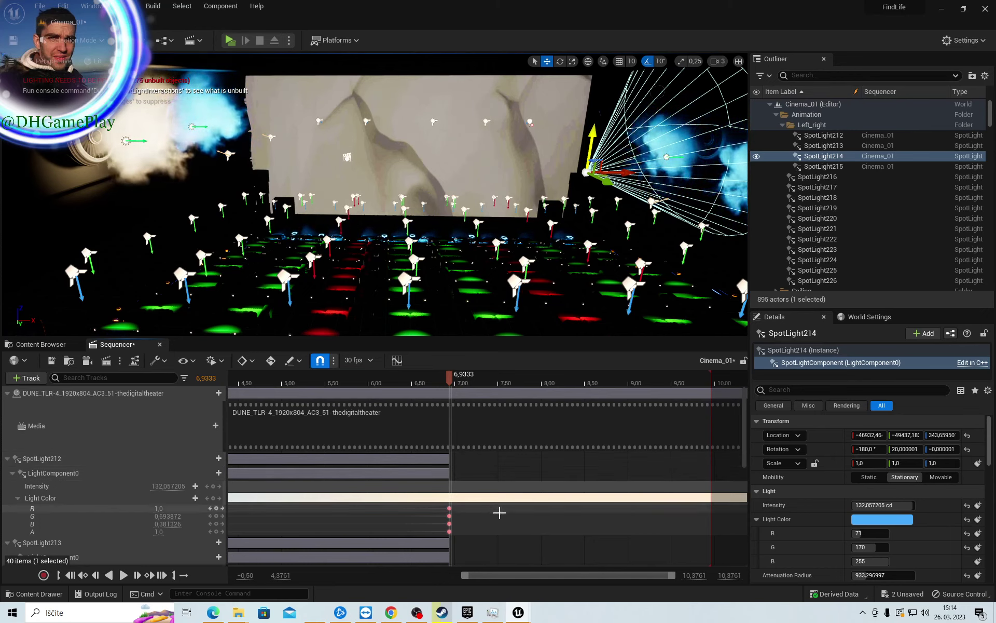
Move the playhead to 6.7667, cancelling the Color Picker so SpotLight214 stays R71 G170 B255
click(874, 521)
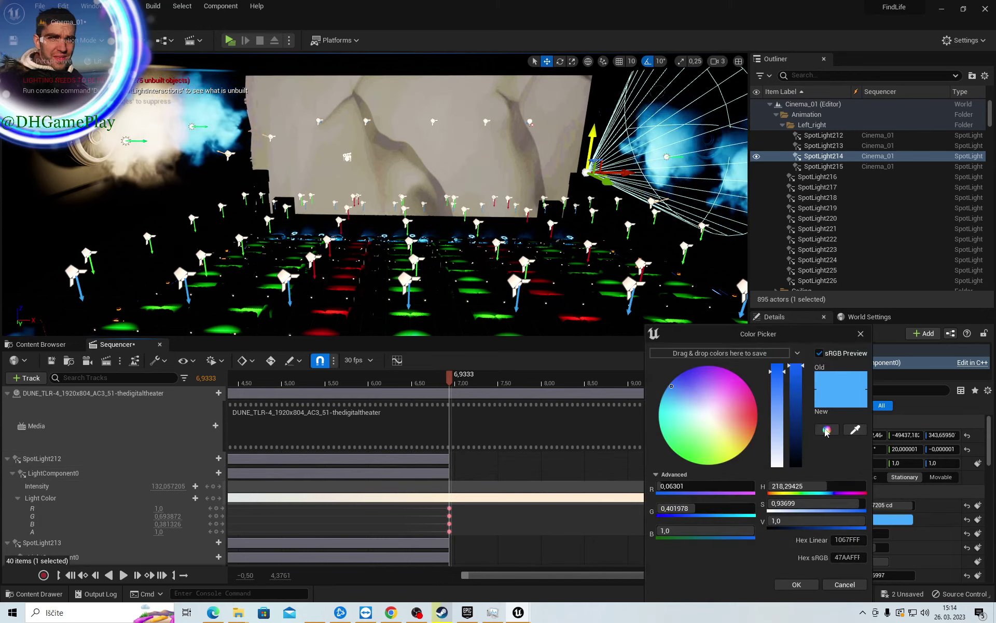
click(841, 541)
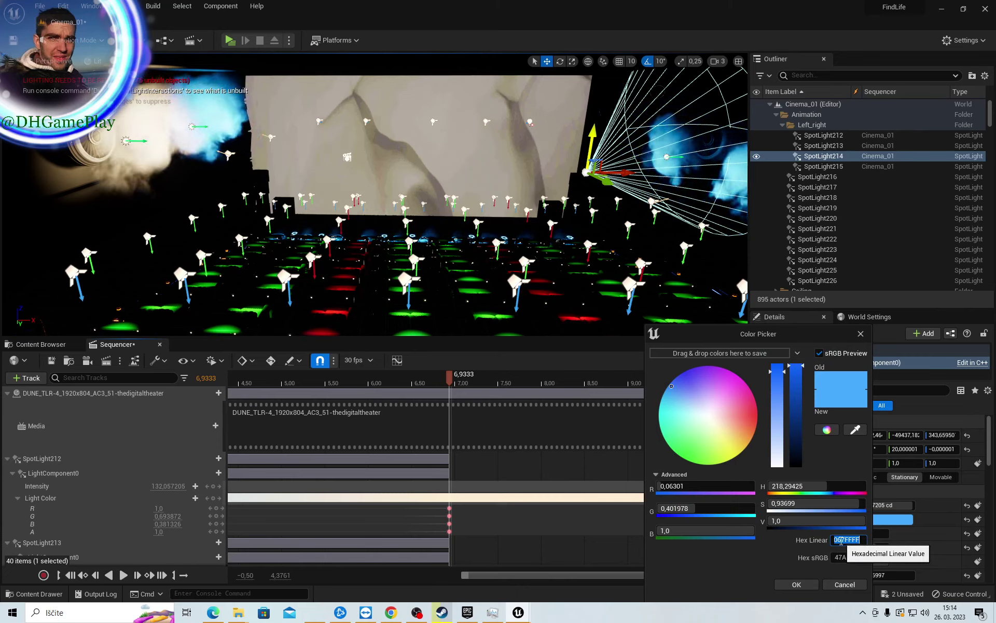
click(436, 382)
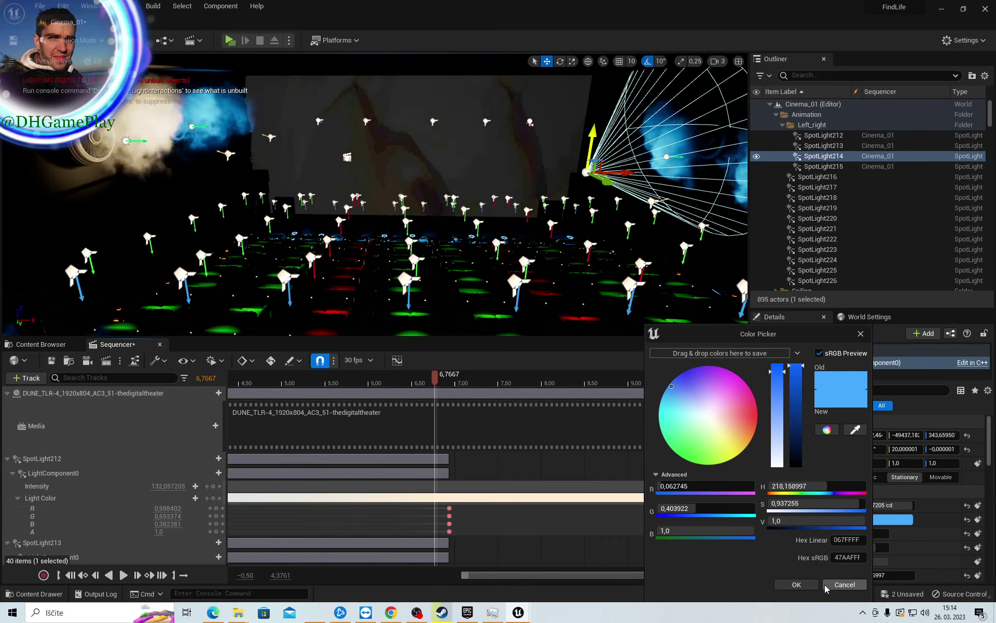
click(808, 585)
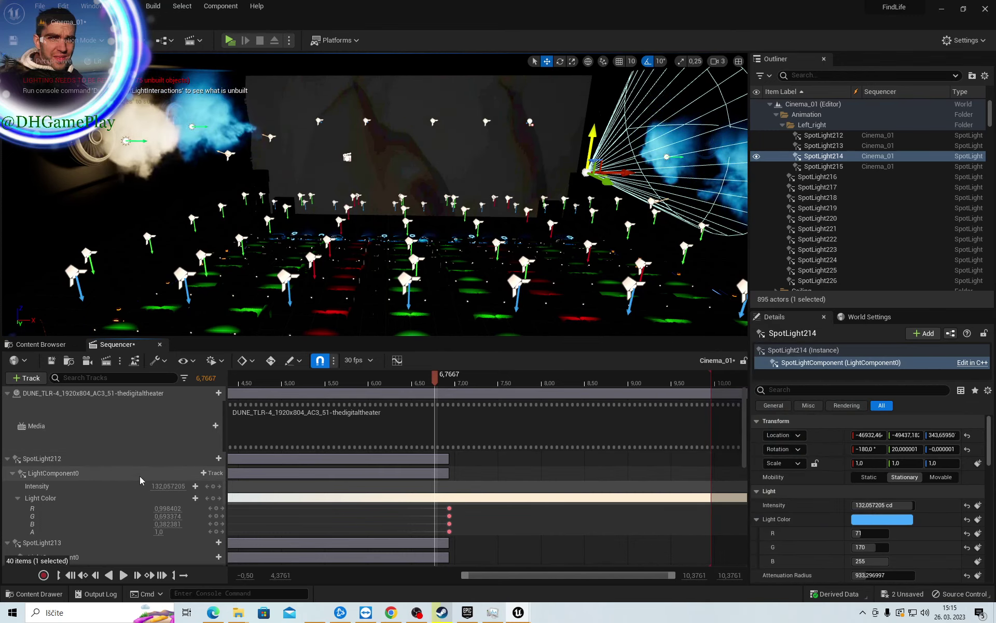
Key the Light Color of SpotLight212 and SpotLight214 at 6.7667
click(61, 500)
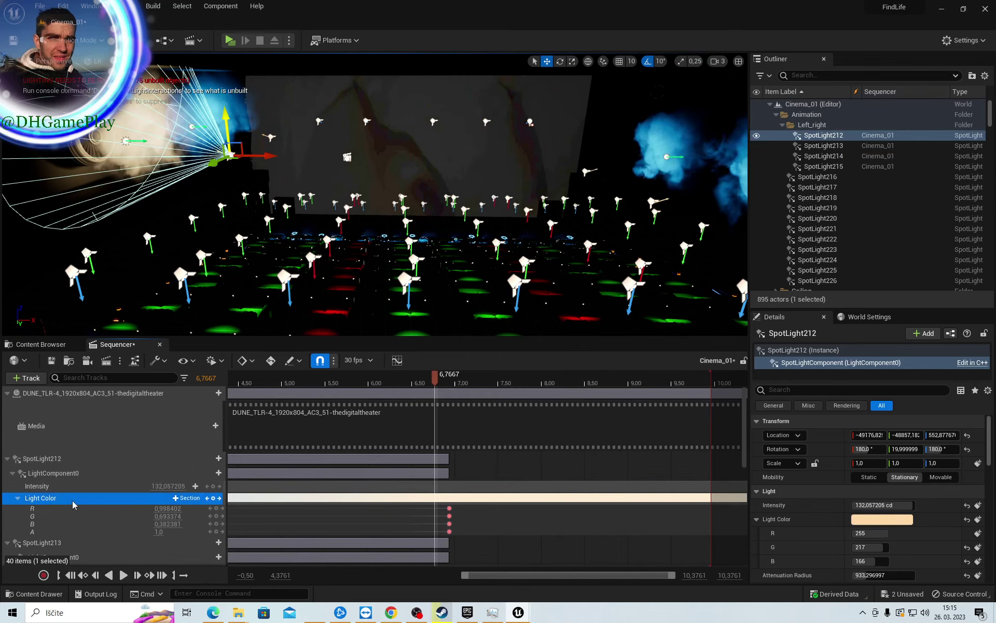
click(213, 500)
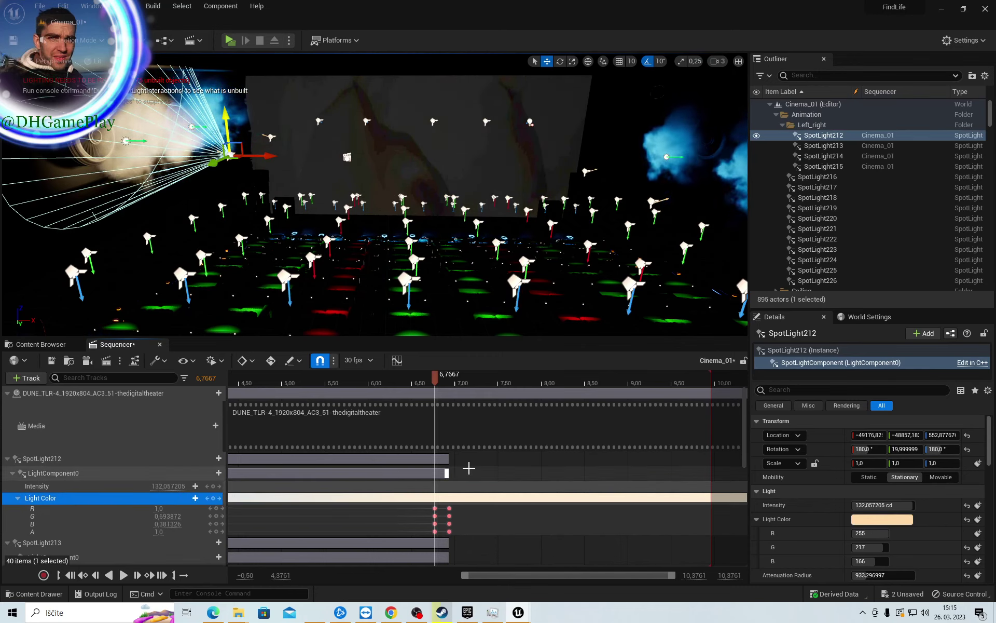
scroll(452, 472, down, 5)
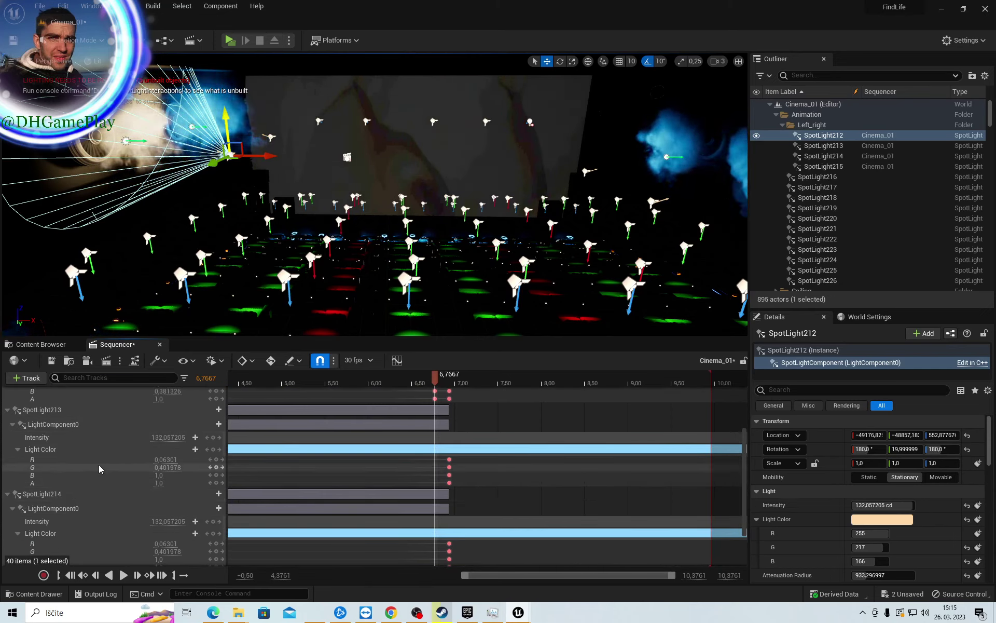
scroll(99, 465, up, 2)
scroll(98, 465, down, 3)
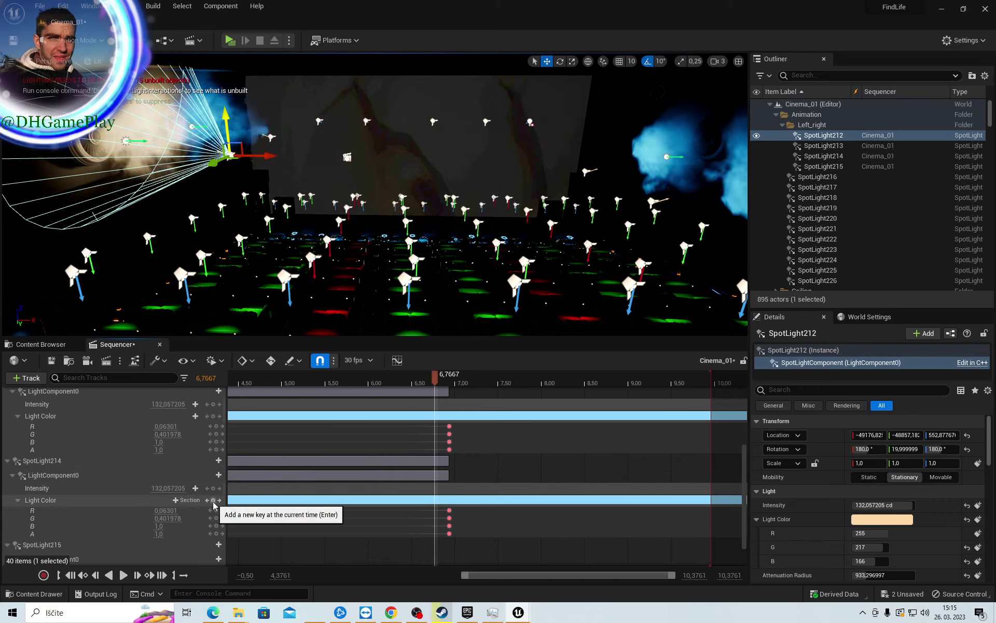
click(73, 478)
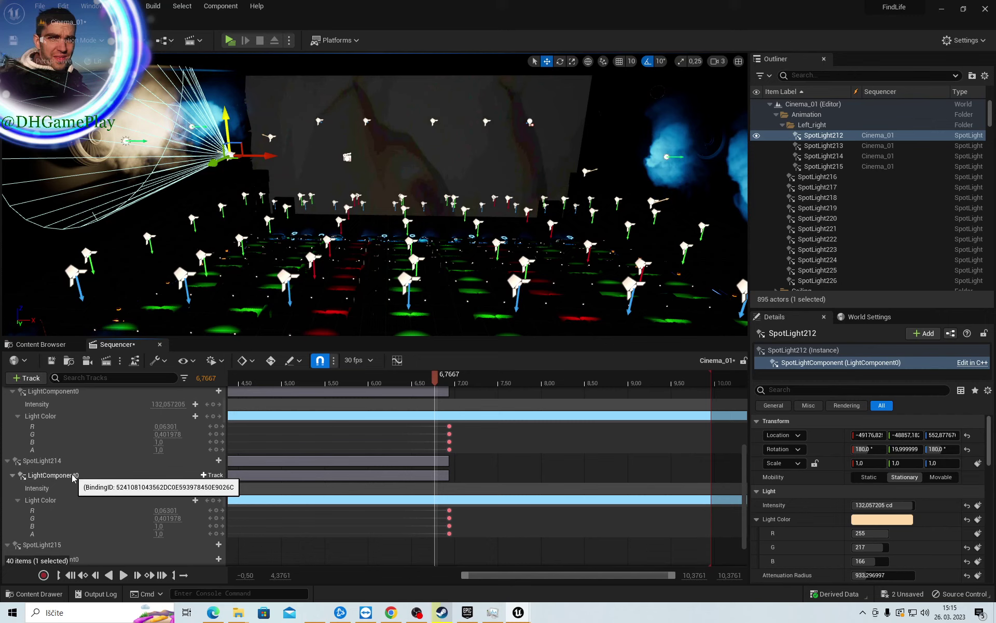
click(213, 500)
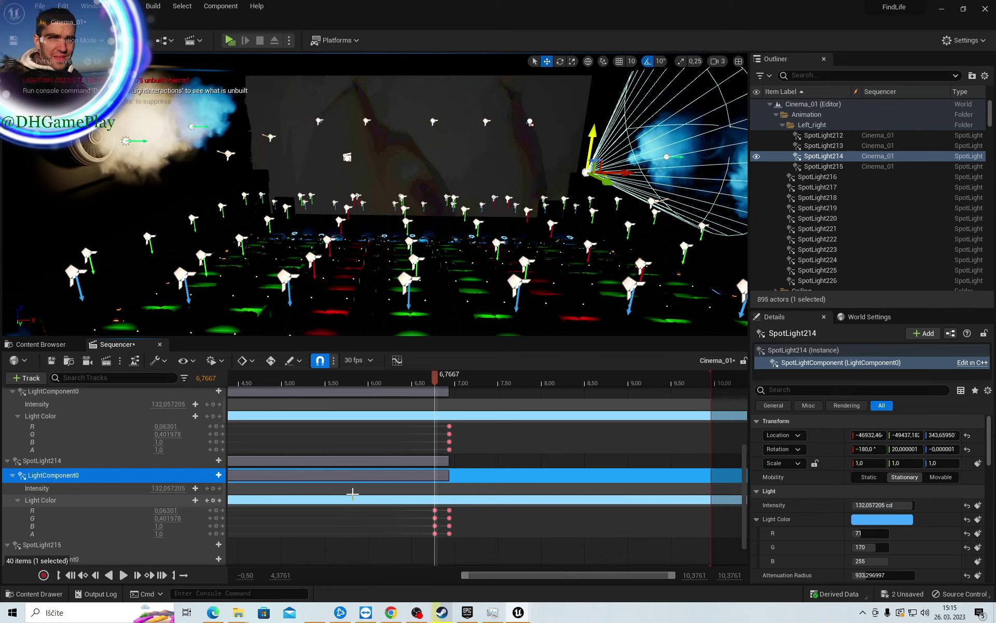
Key SpotLight215's Light Color at 6.7667 as well
scroll(358, 498, down, 2)
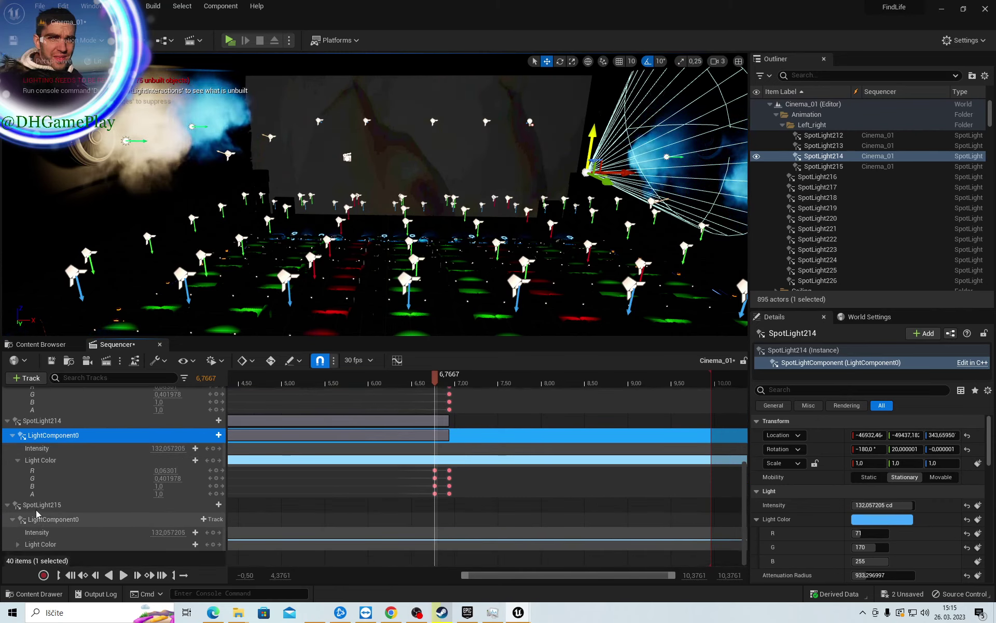
click(36, 508)
click(213, 544)
click(18, 544)
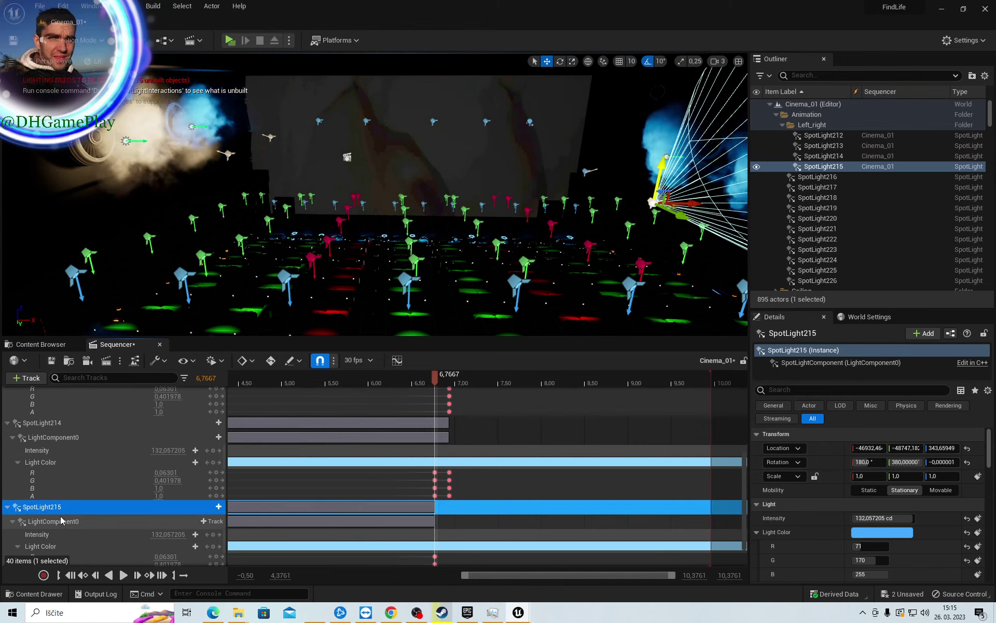
scroll(69, 524, down, 2)
scroll(65, 478, up, 3)
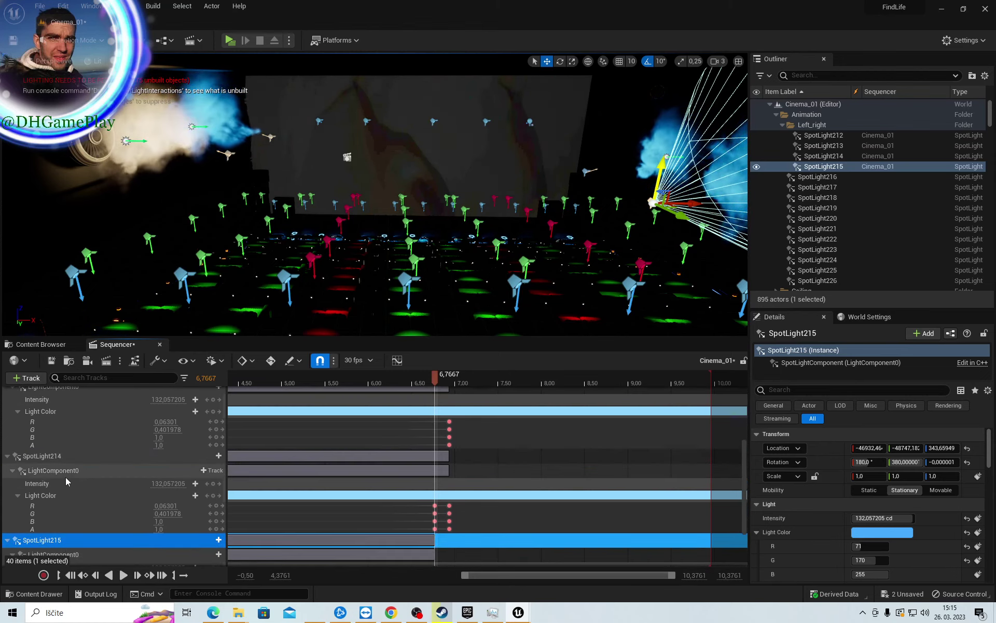
click(54, 463)
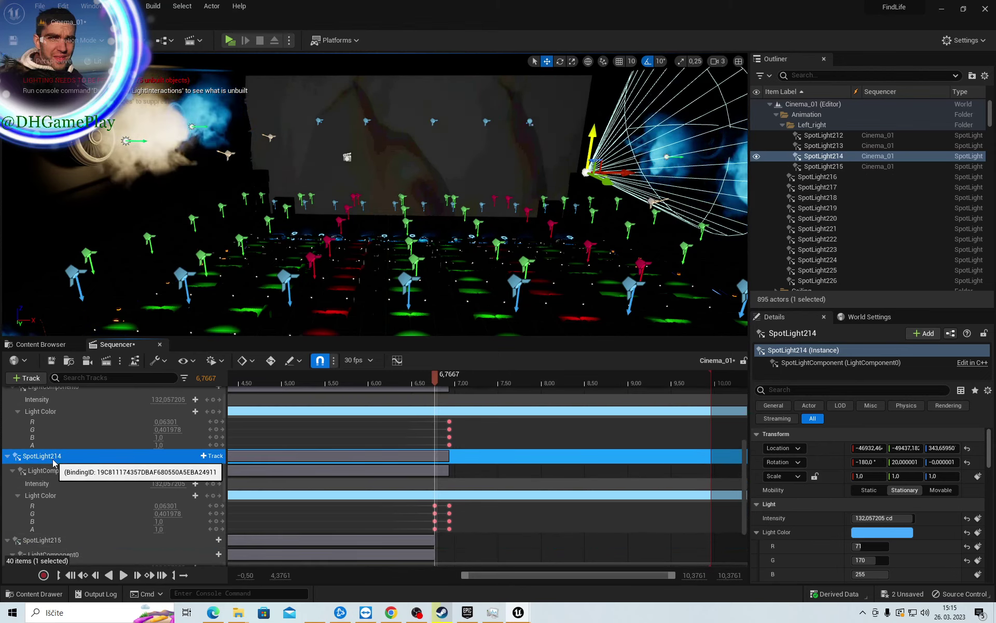
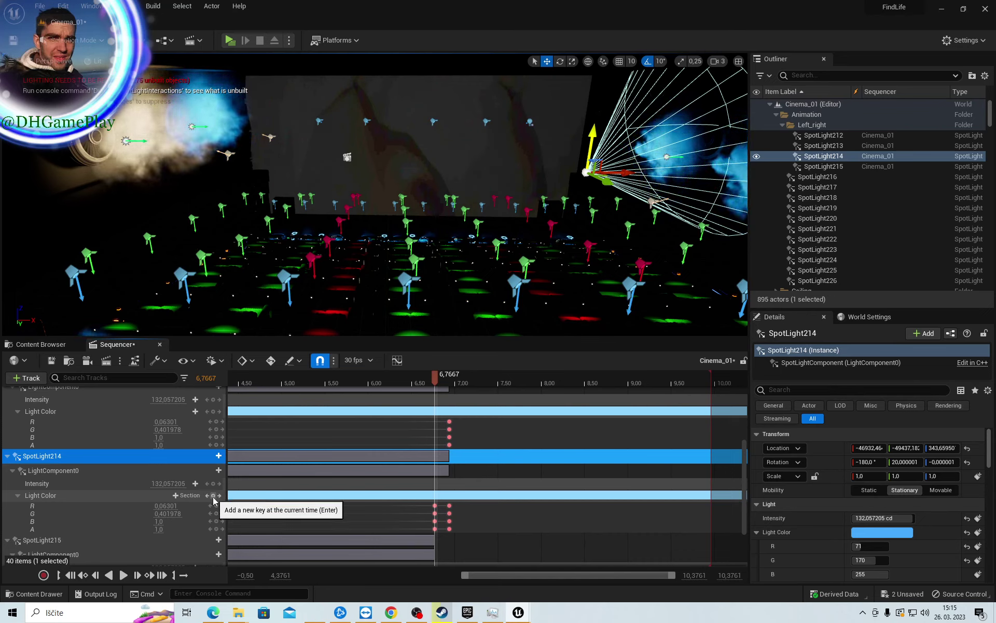
Key SpotLight213's light colour at 6.7667
scroll(214, 500, up, 1)
scroll(214, 498, up, 1)
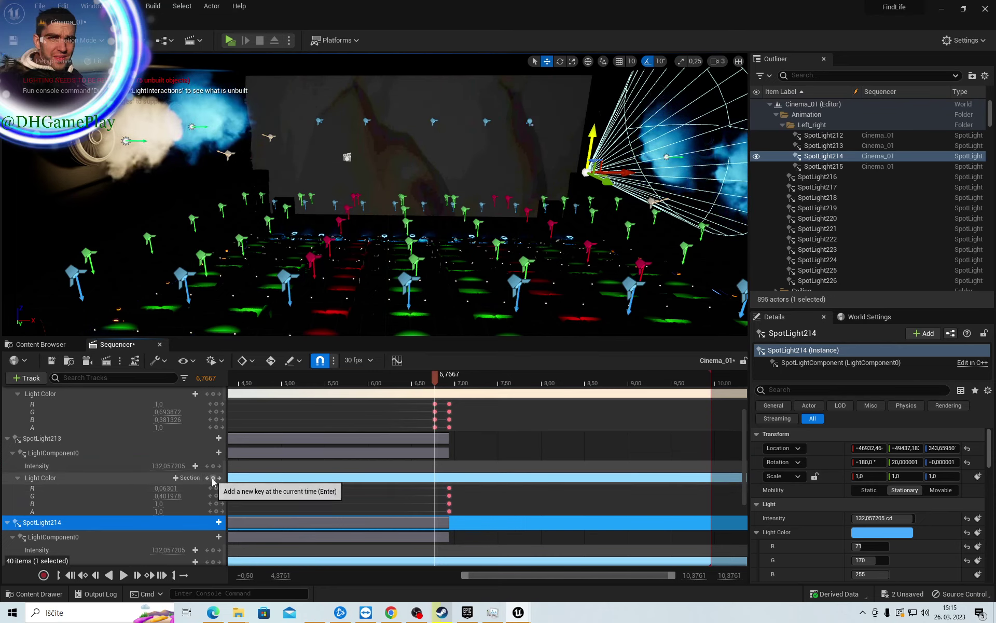
click(213, 478)
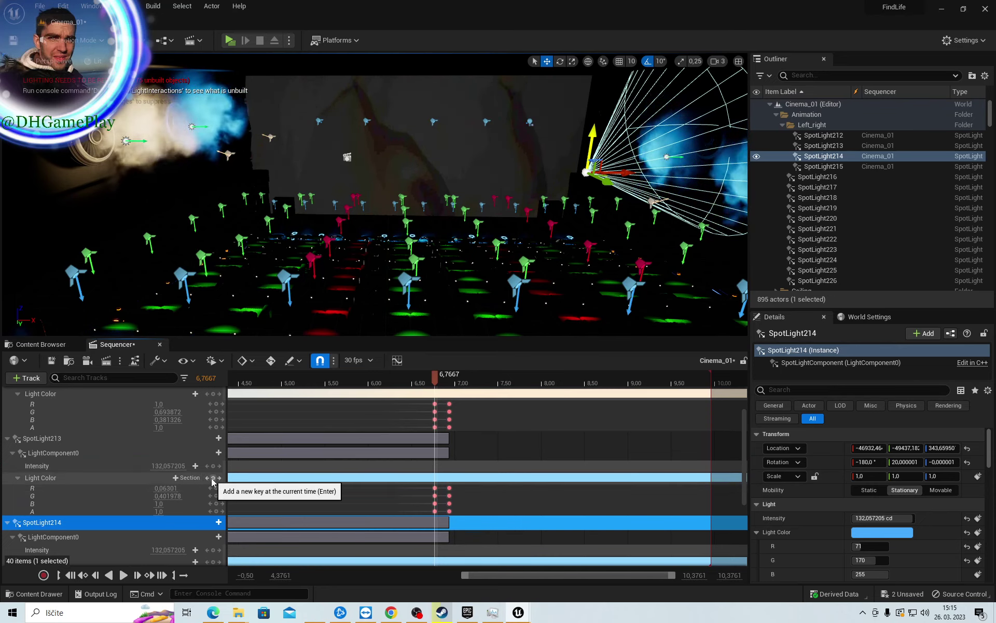
Move the playhead to 6.9333 and open SpotLight214's Light Color swatch in Details
scroll(213, 478, up, 2)
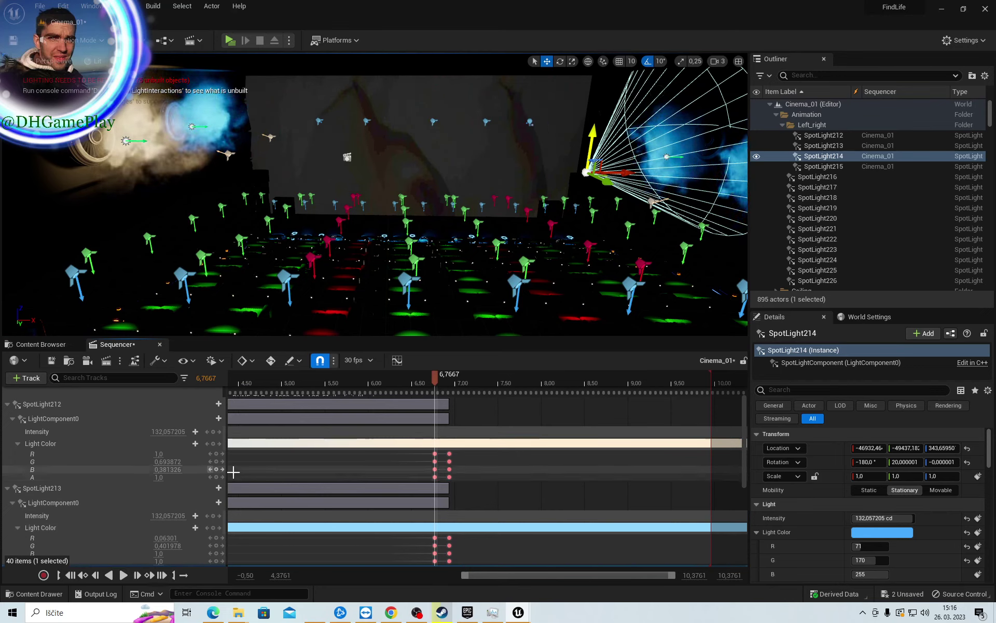
scroll(457, 485, up, 2)
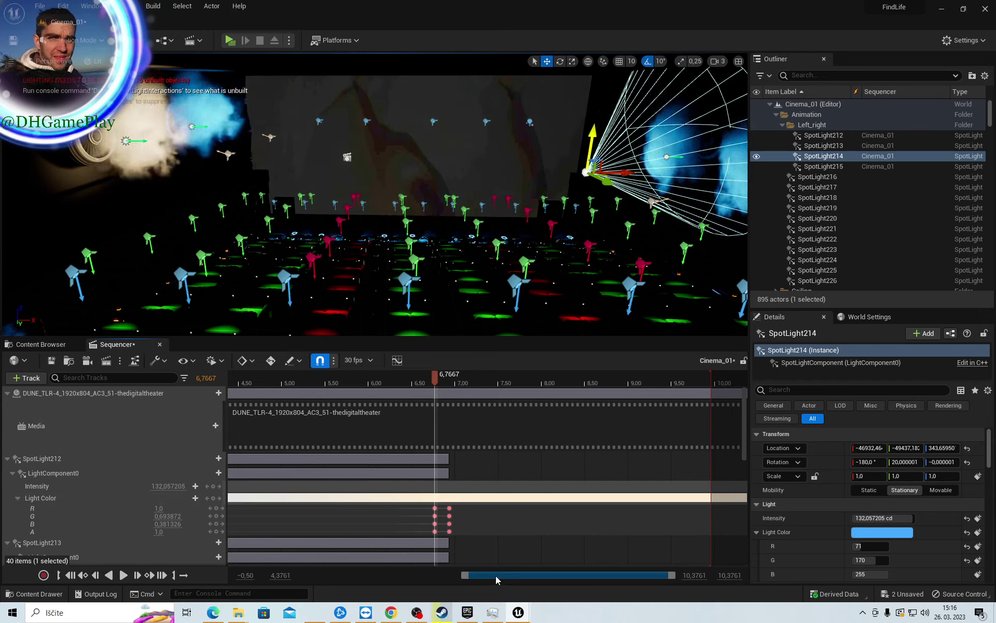
drag(497, 576, 238, 572)
drag(333, 575, 481, 575)
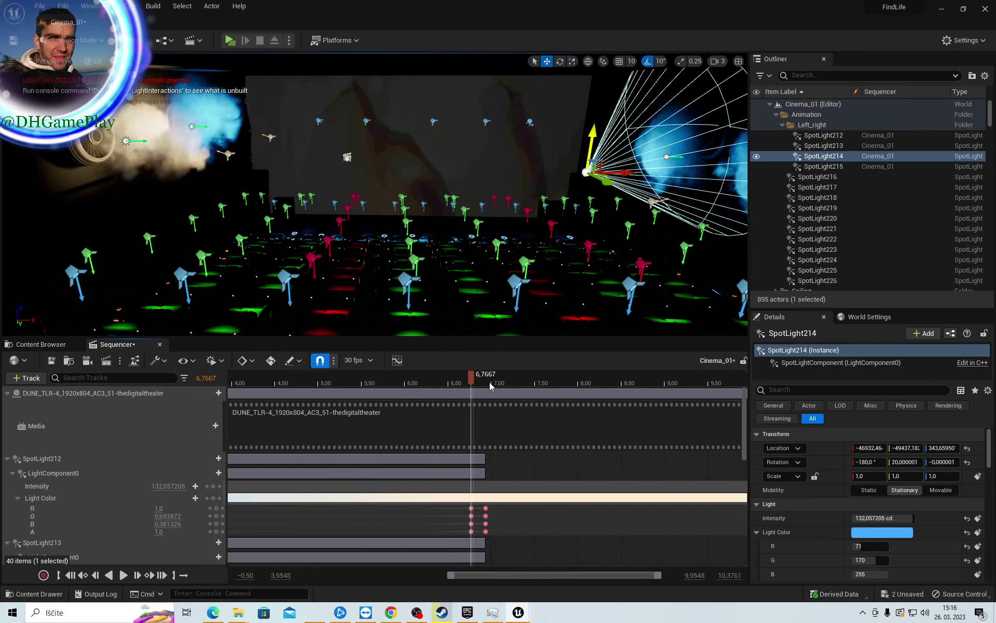
click(490, 384)
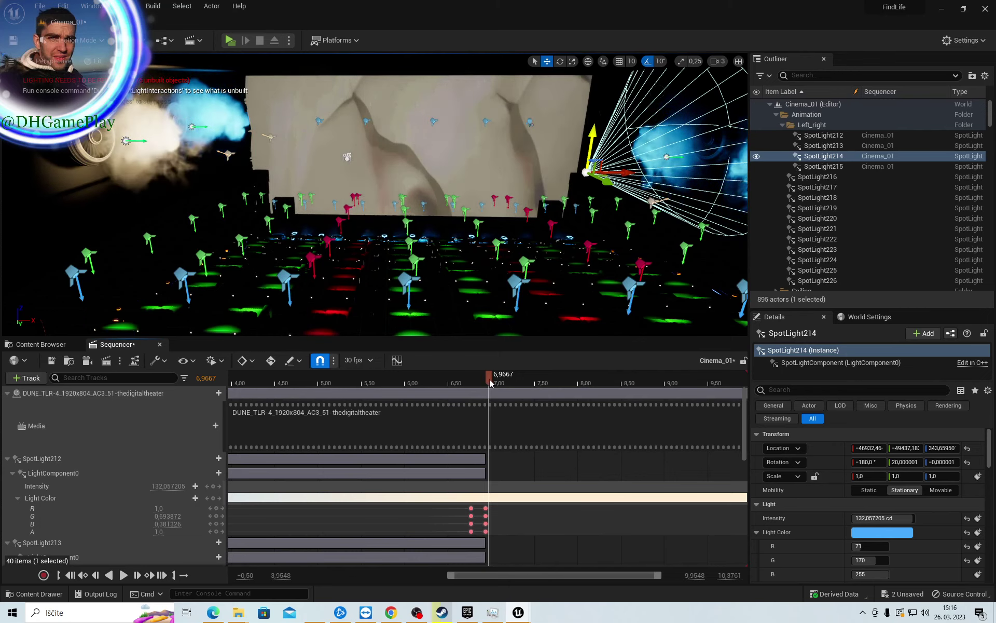
click(486, 383)
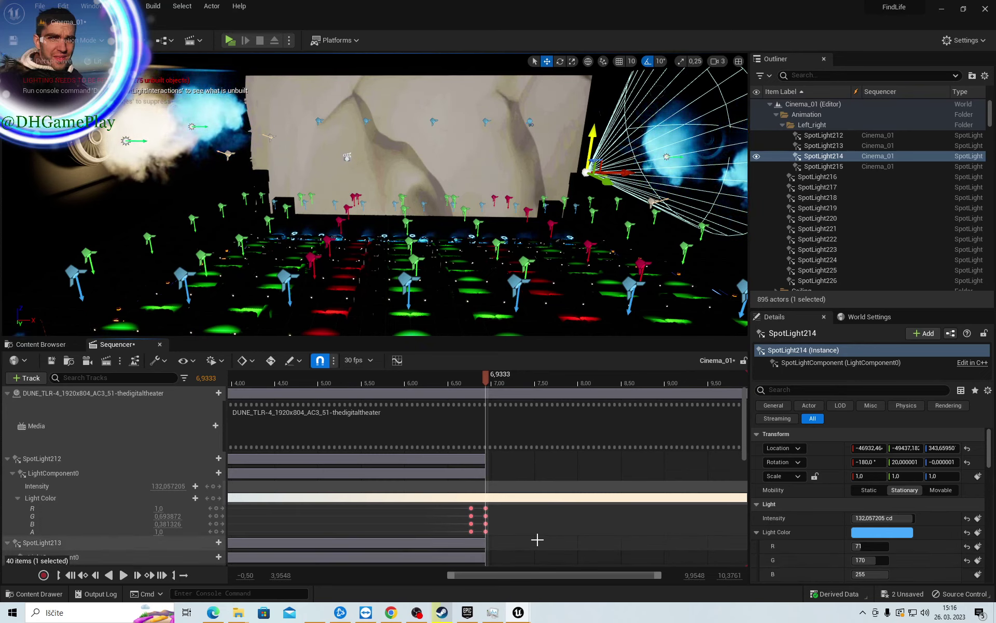
click(872, 533)
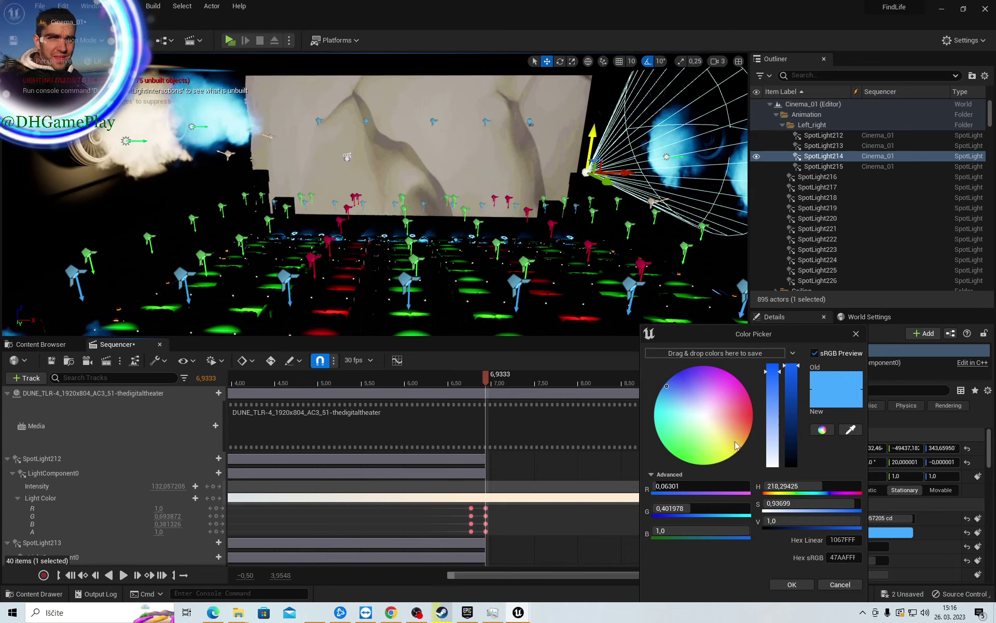
Set SpotLight214's light colour to a pale cream on the colour wheel and confirm
drag(736, 445, 723, 433)
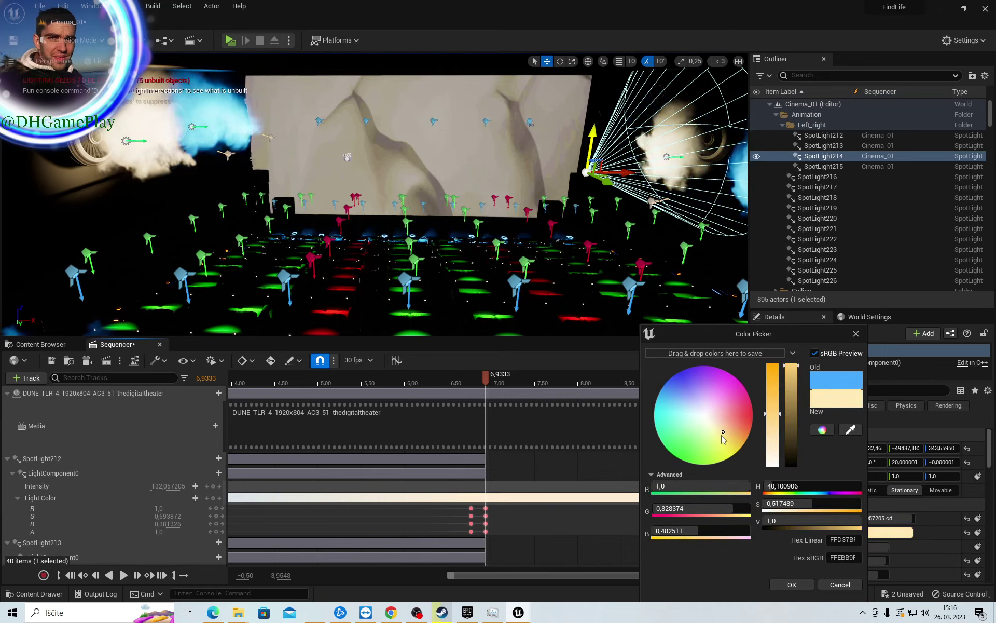
click(722, 432)
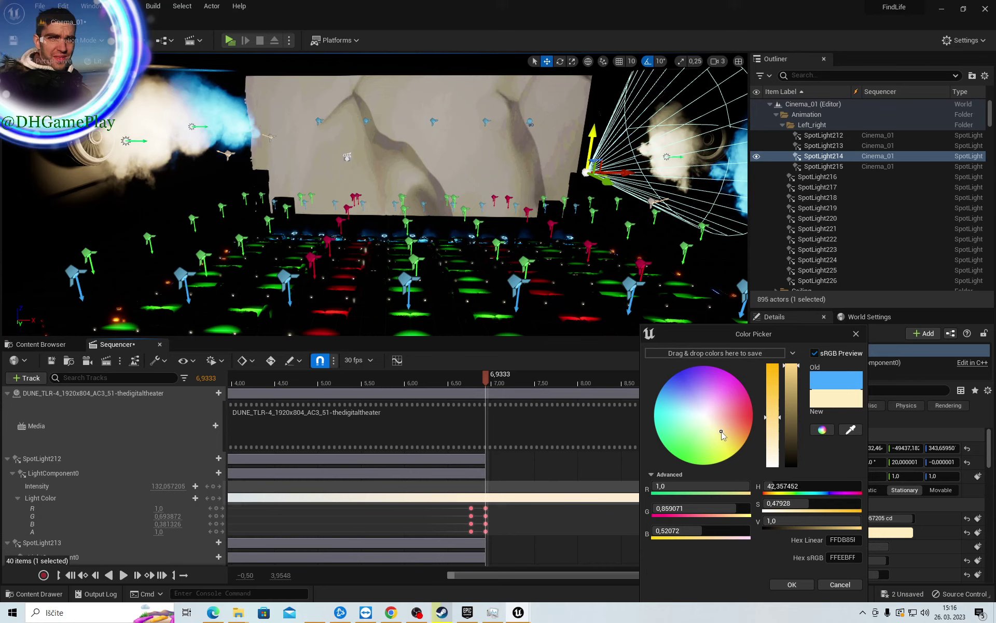
drag(721, 431, 726, 433)
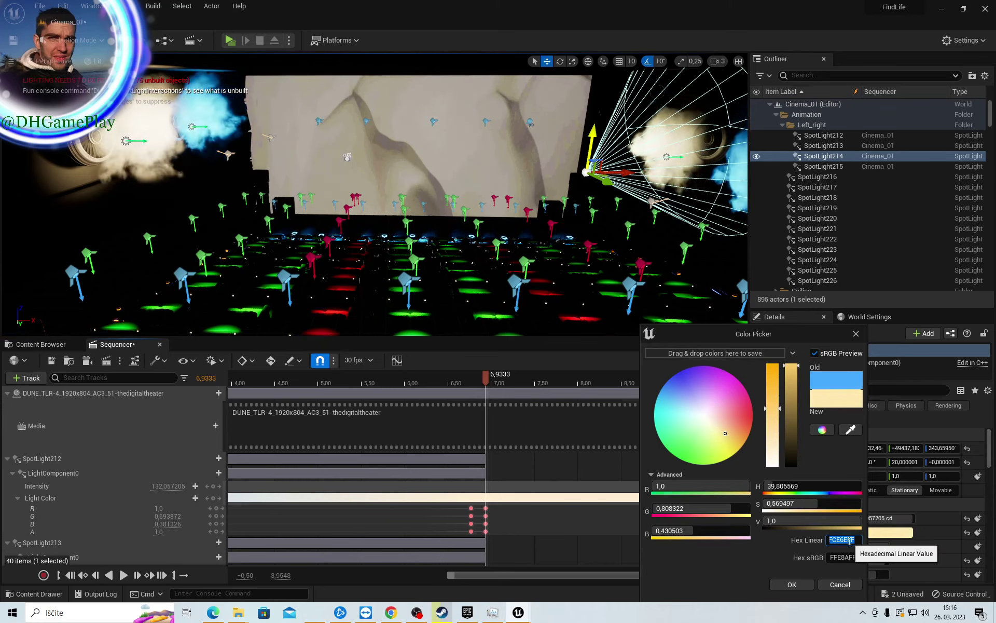
click(792, 584)
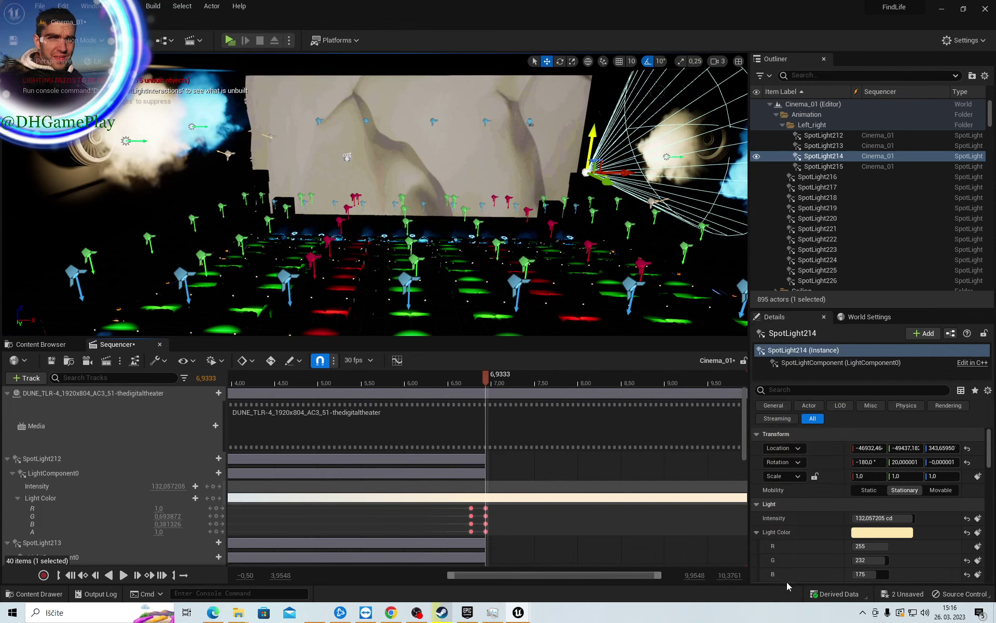
Delete SpotLight212's colour channel keys at 6.93
click(485, 508)
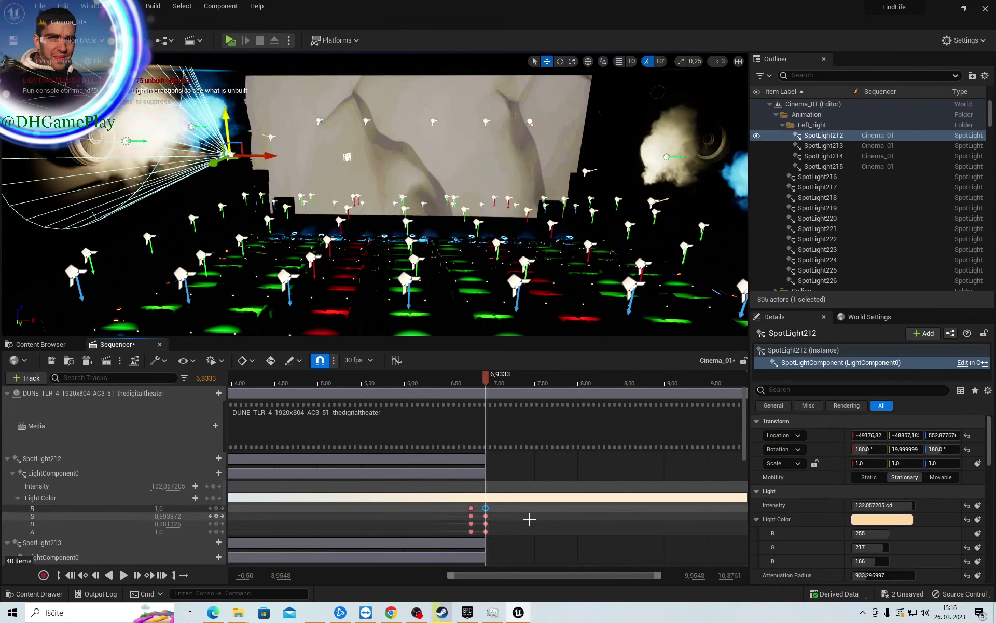
click(486, 516)
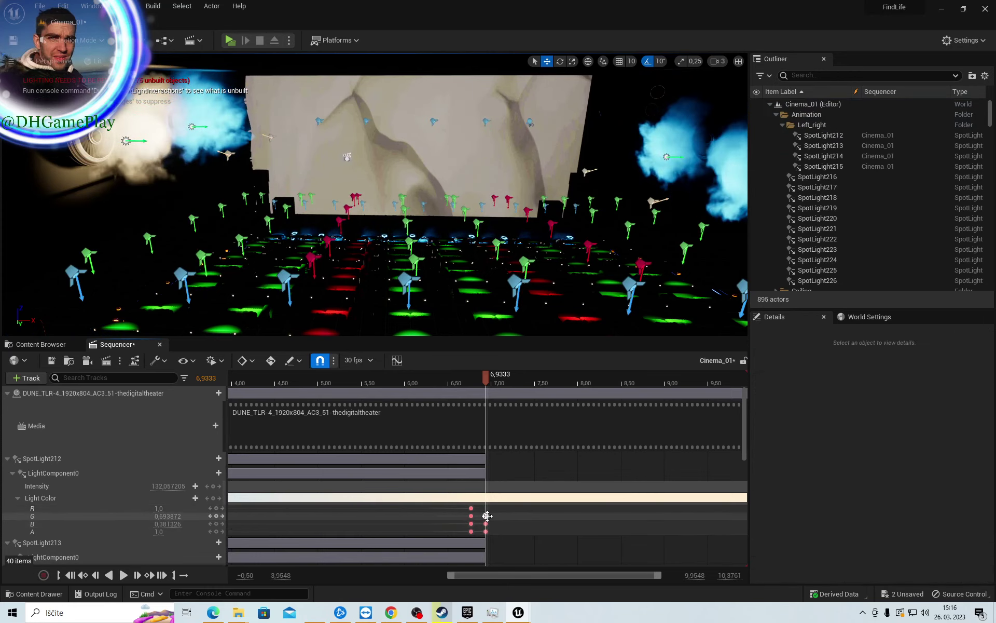
key(Delete)
click(486, 524)
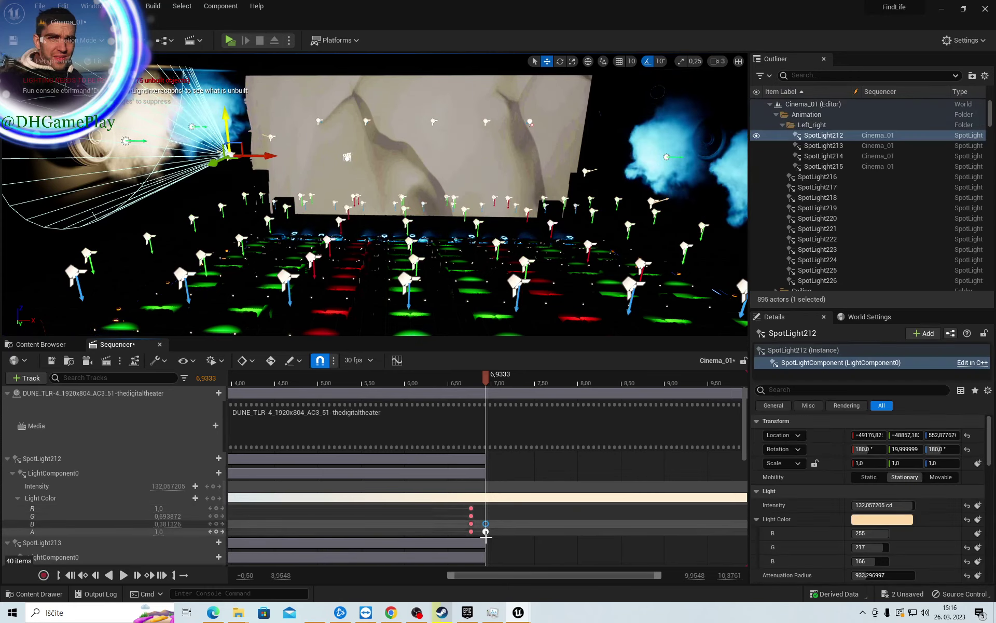
key(Delete)
click(485, 531)
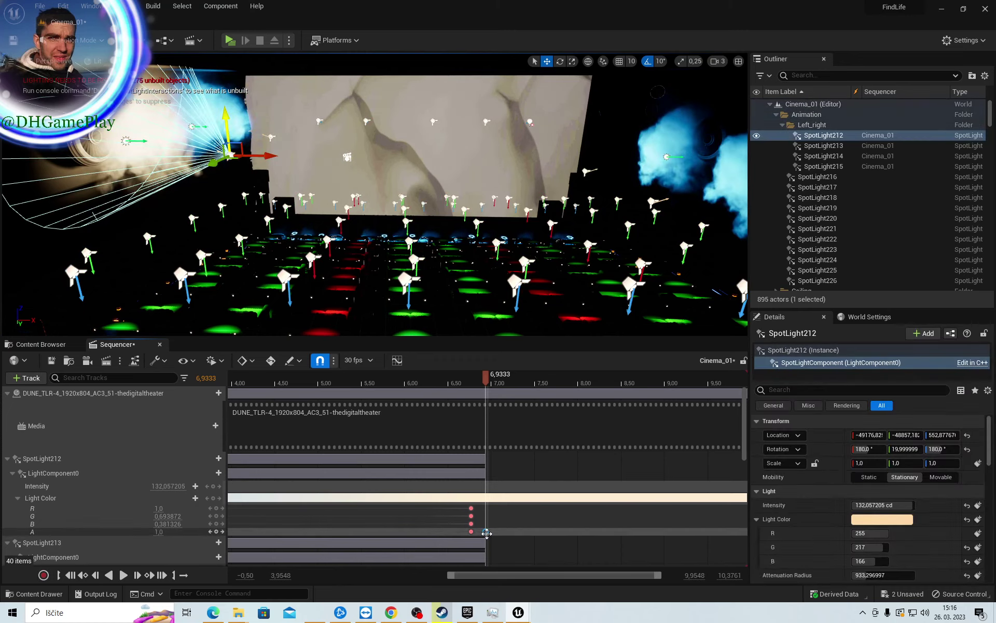
key(Delete)
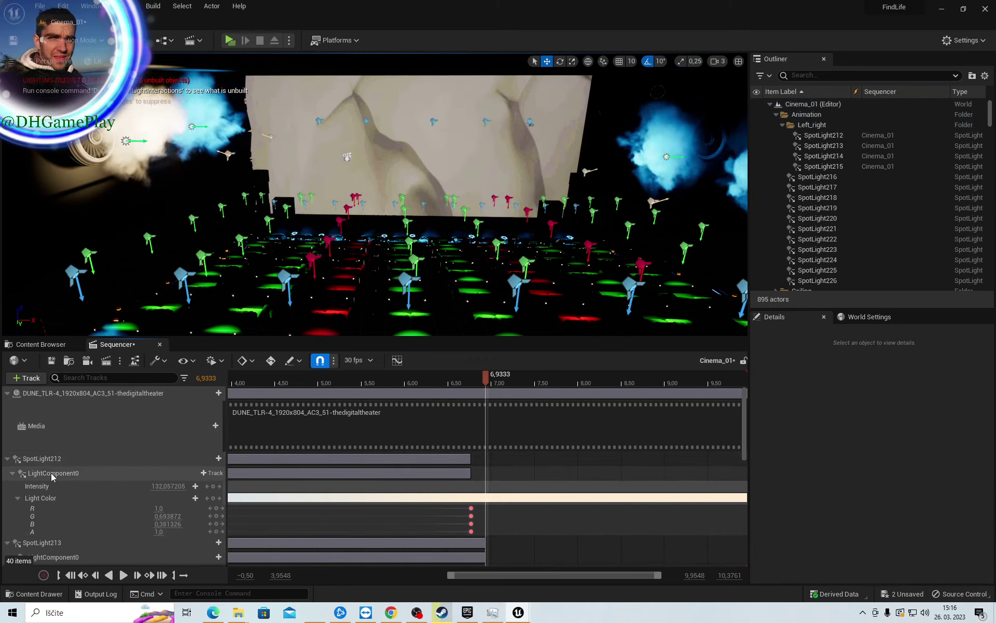
Re-key SpotLight212's light colour at 6.9333 (R 1.0, G 0.693872, B 0.381326)
click(51, 501)
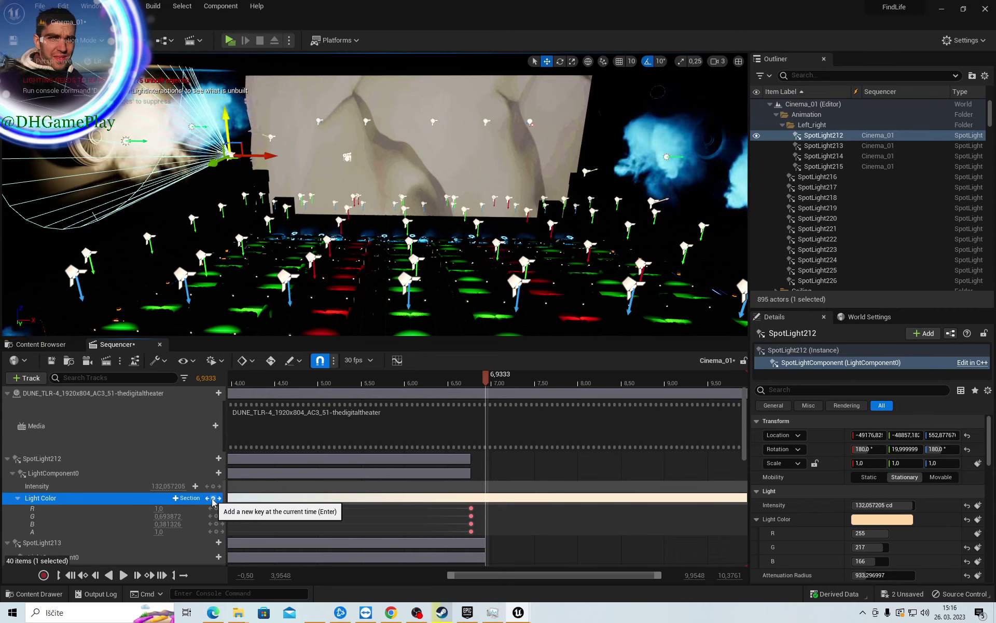
click(213, 500)
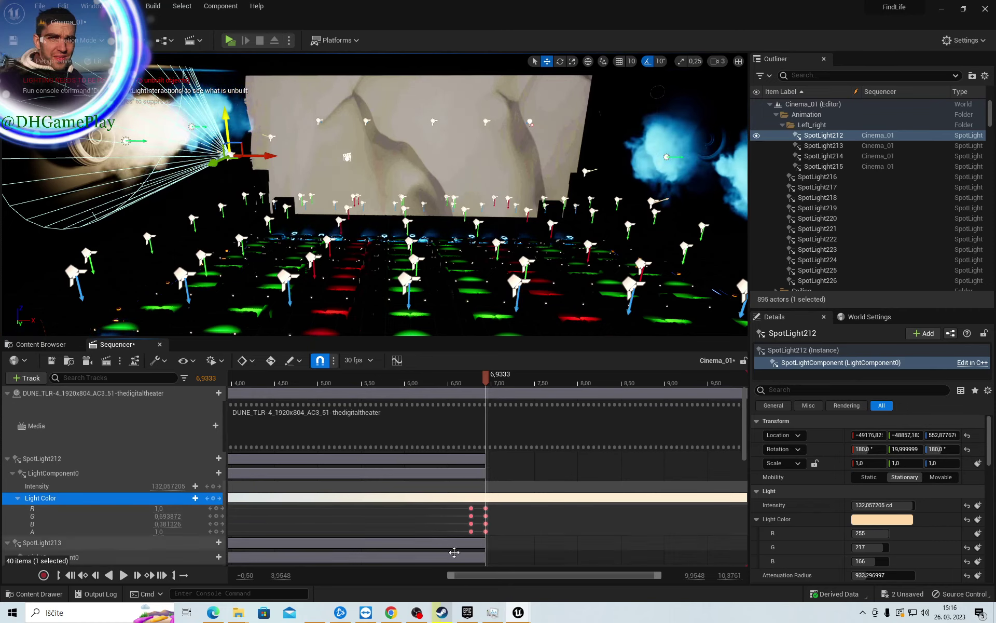
mouse_move(516, 576)
mouse_down()
mouse_move(359, 576)
mouse_move(506, 573)
mouse_up()
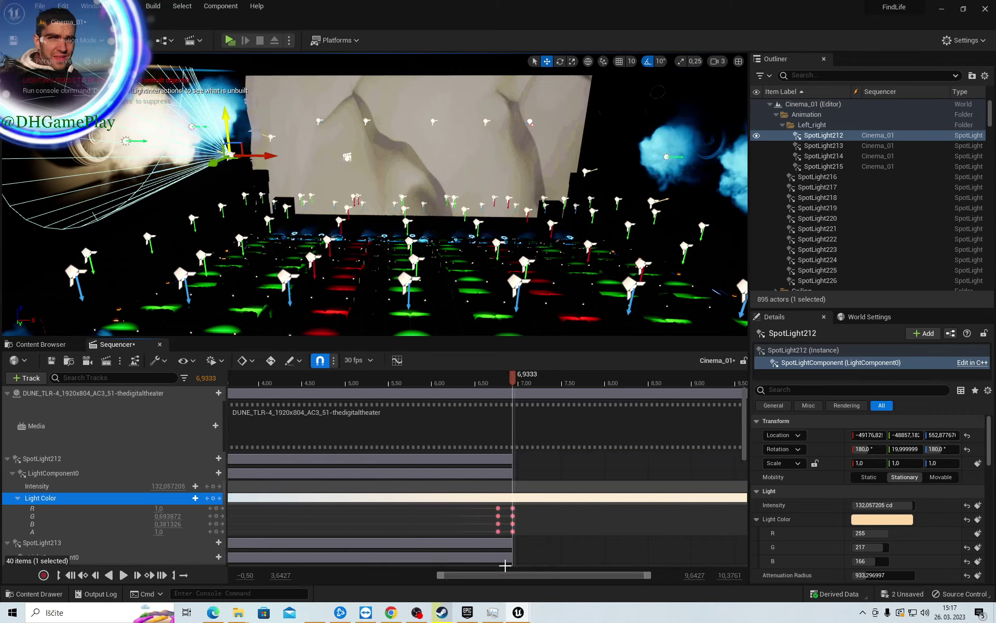
scroll(544, 541, down, 3)
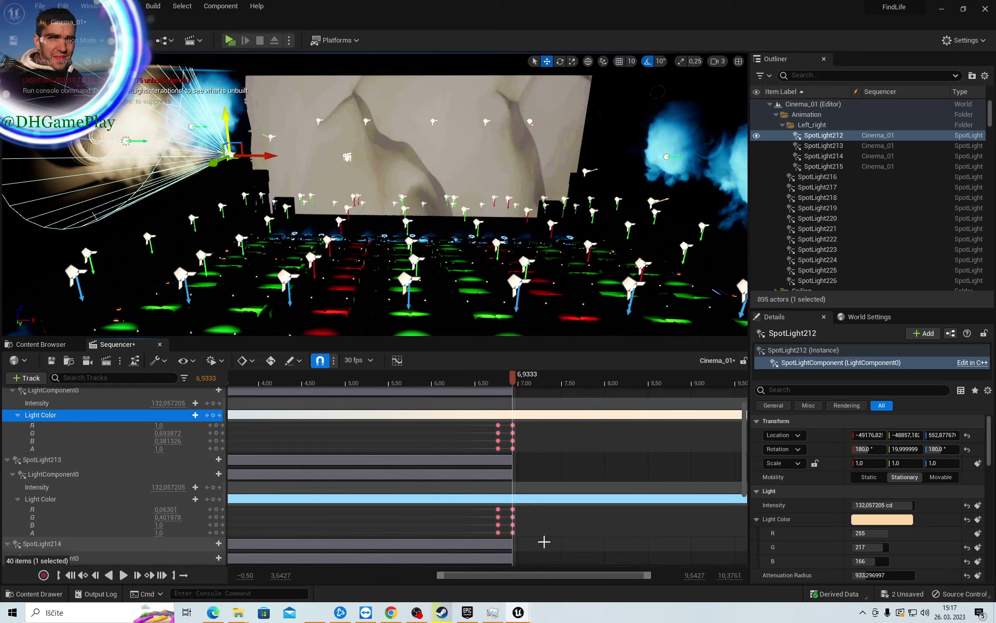
scroll(521, 526, down, 2)
scroll(521, 525, down, 2)
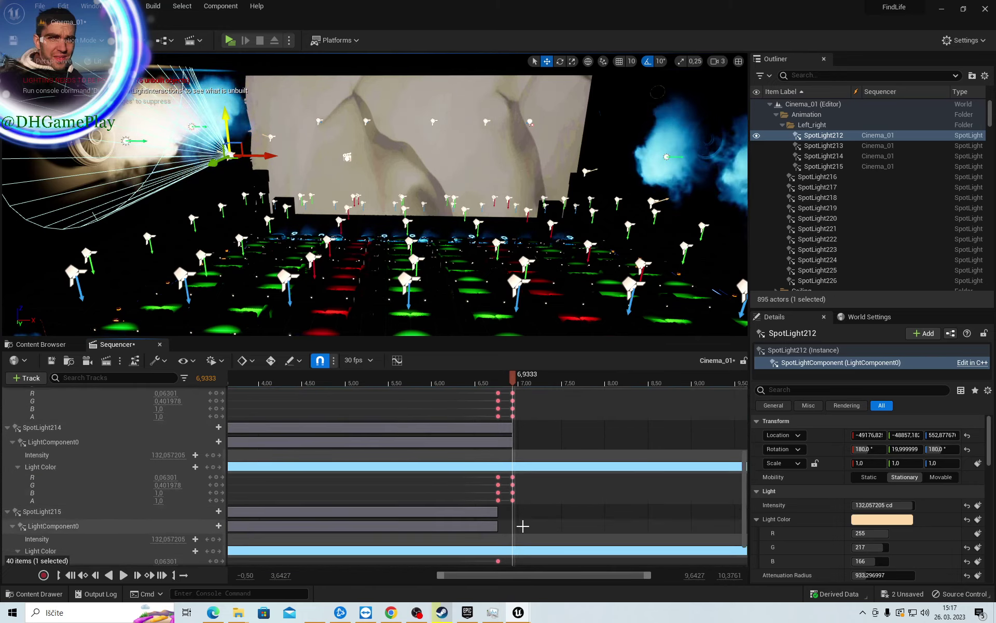
scroll(523, 526, down, 2)
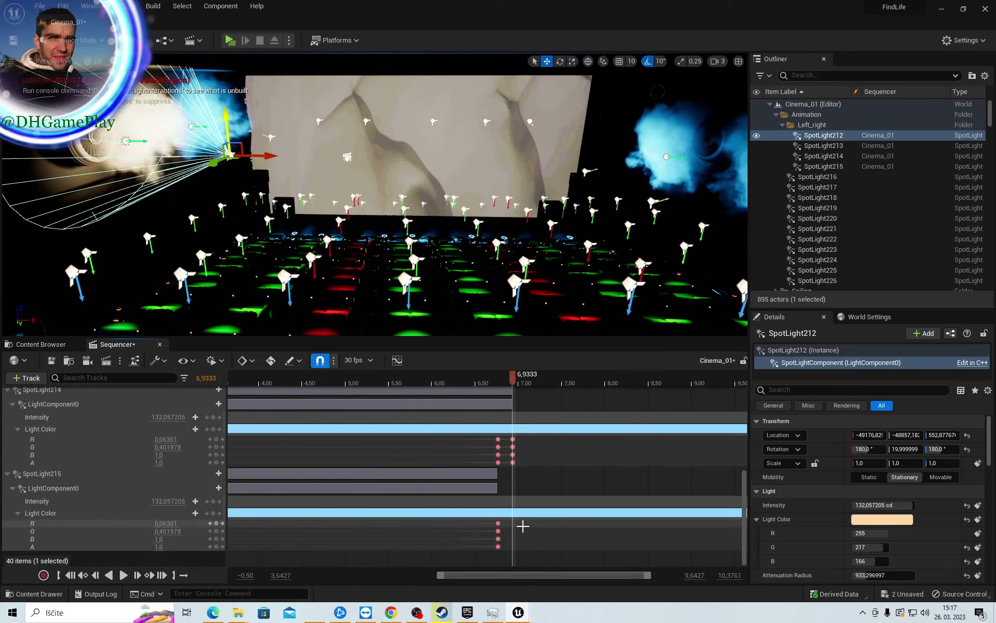
scroll(522, 526, up, 4)
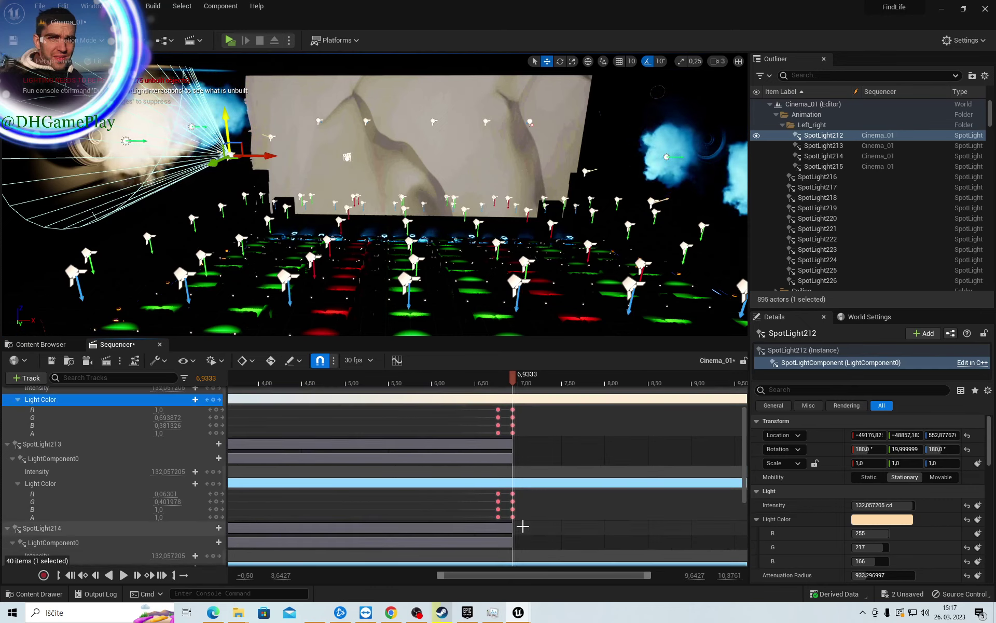
scroll(522, 525, up, 4)
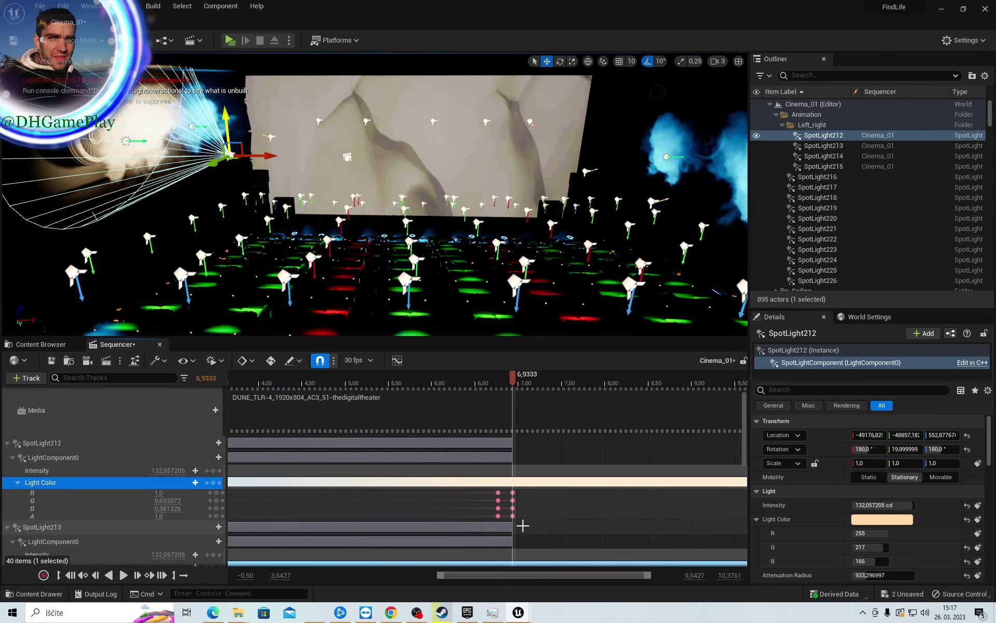
scroll(523, 535, down, 2)
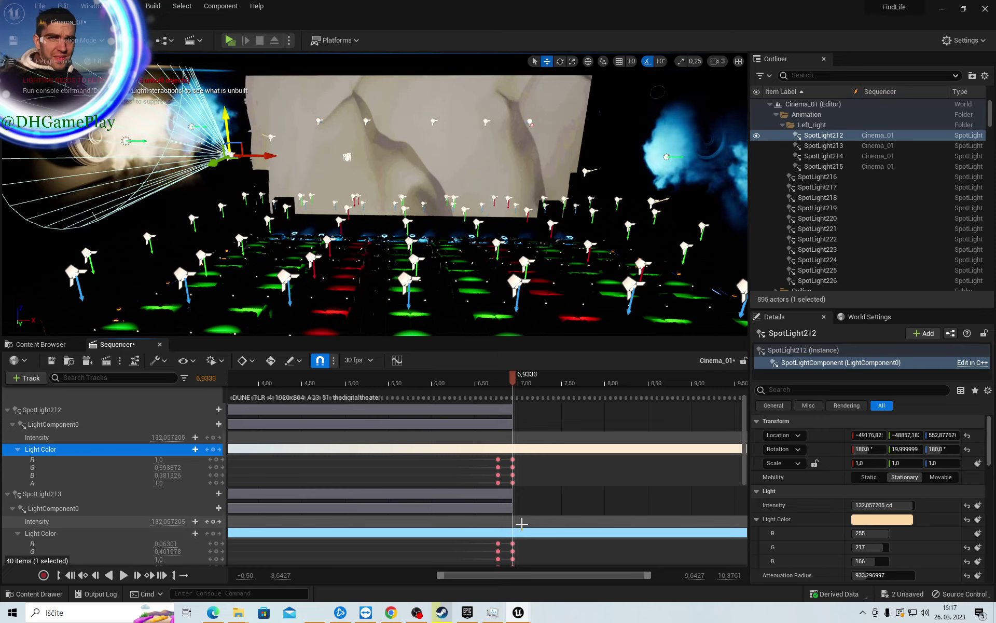
click(512, 474)
click(512, 459)
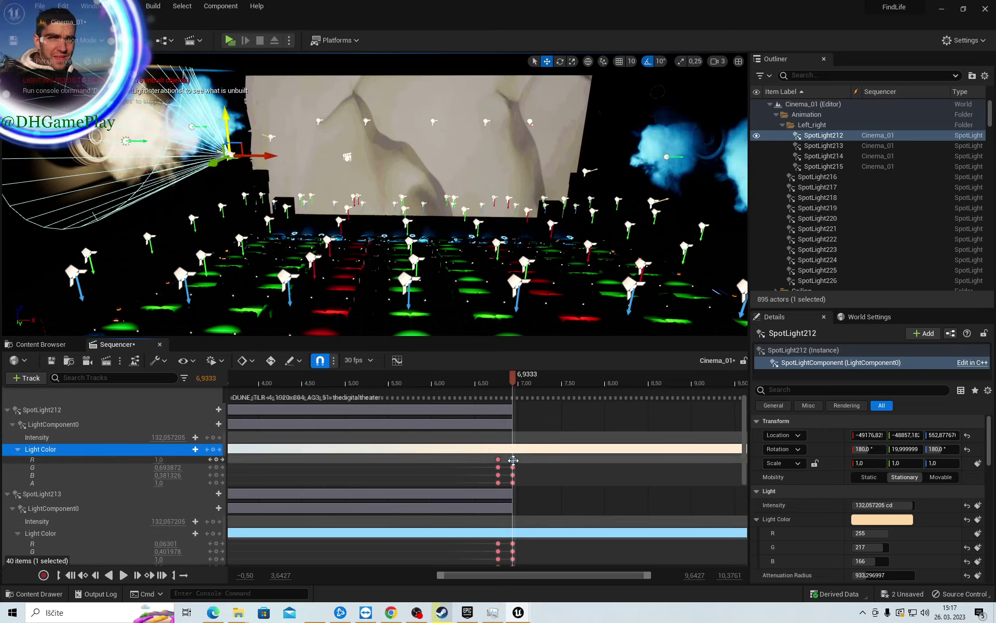
scroll(553, 509, down, 2)
scroll(553, 509, down, 2)
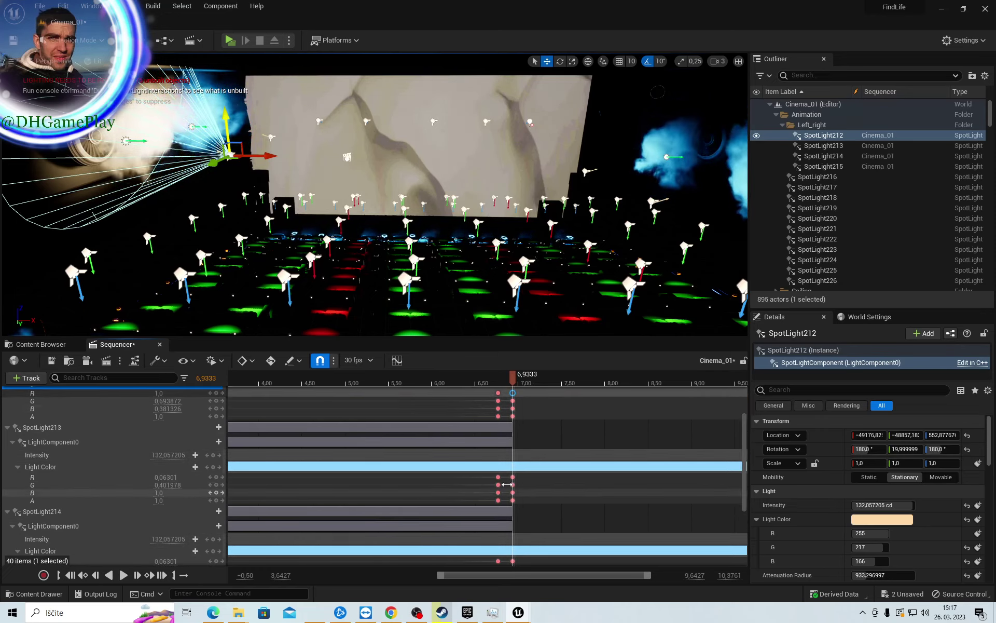
click(513, 477)
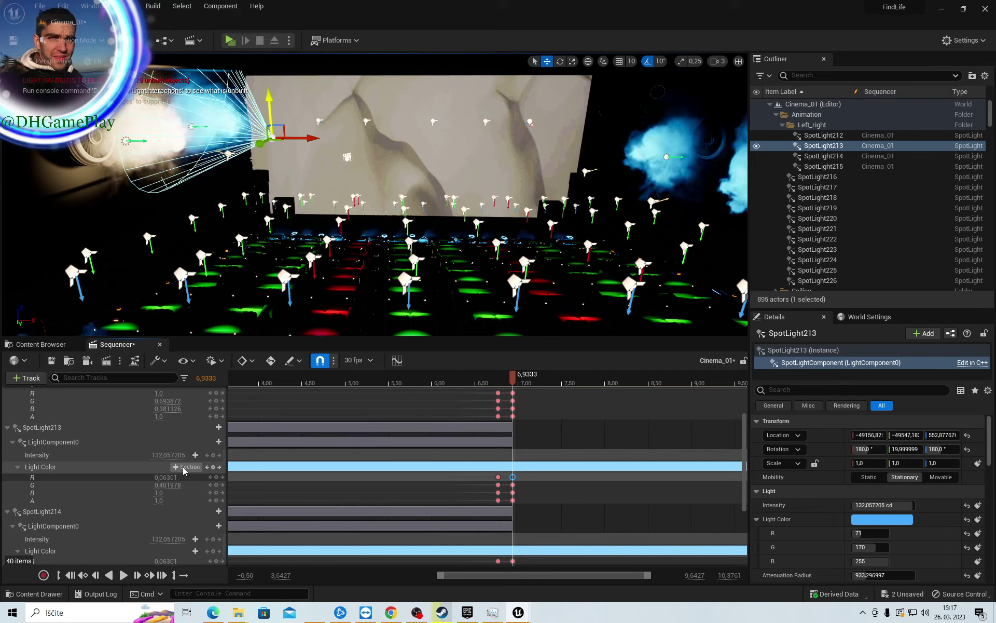
Set SpotLight213's light colour to cream through its hex linear value
click(158, 467)
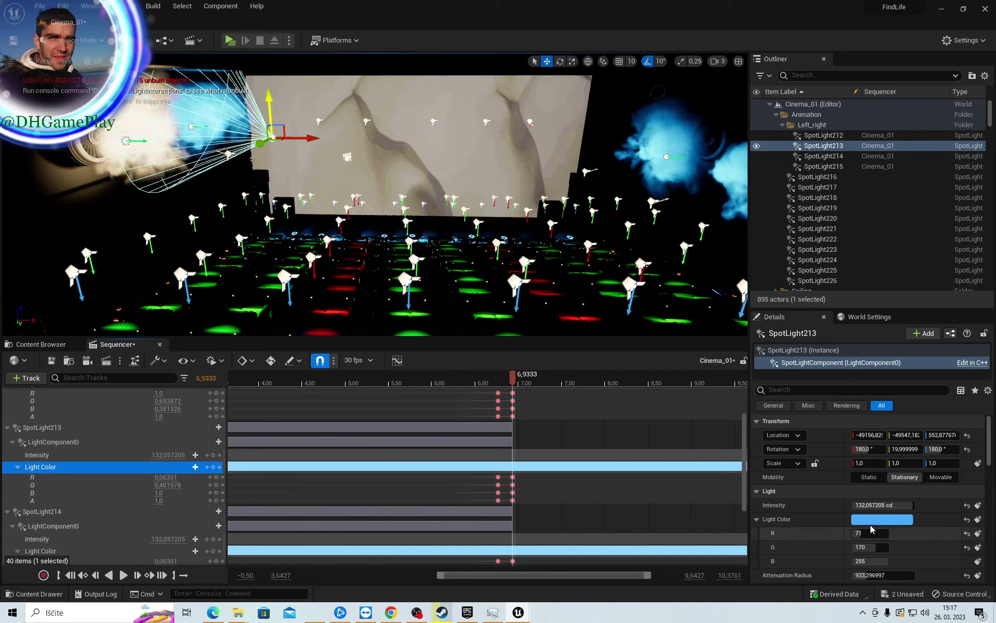
click(873, 522)
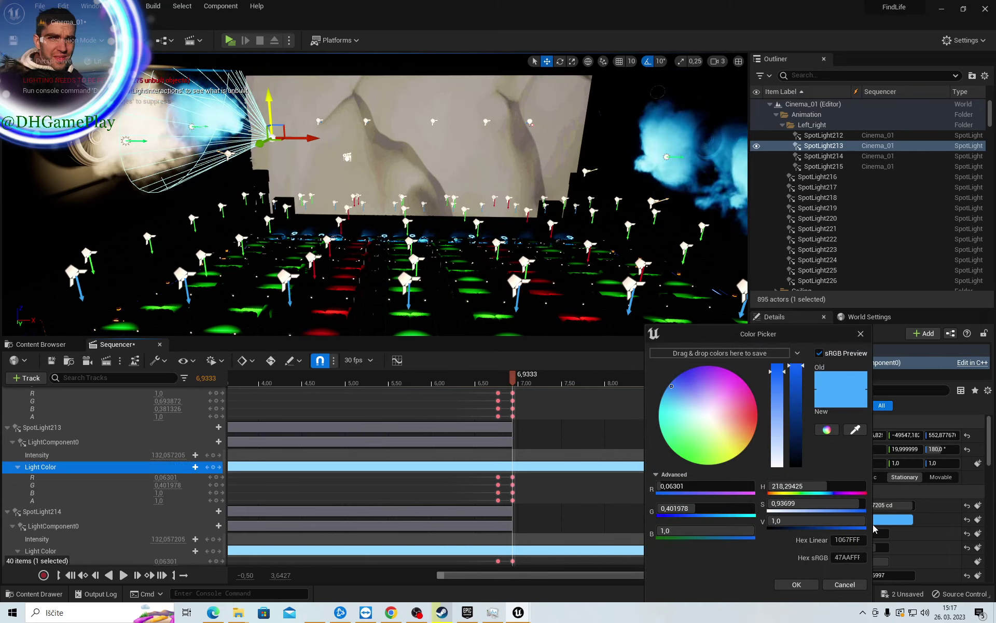
click(846, 540)
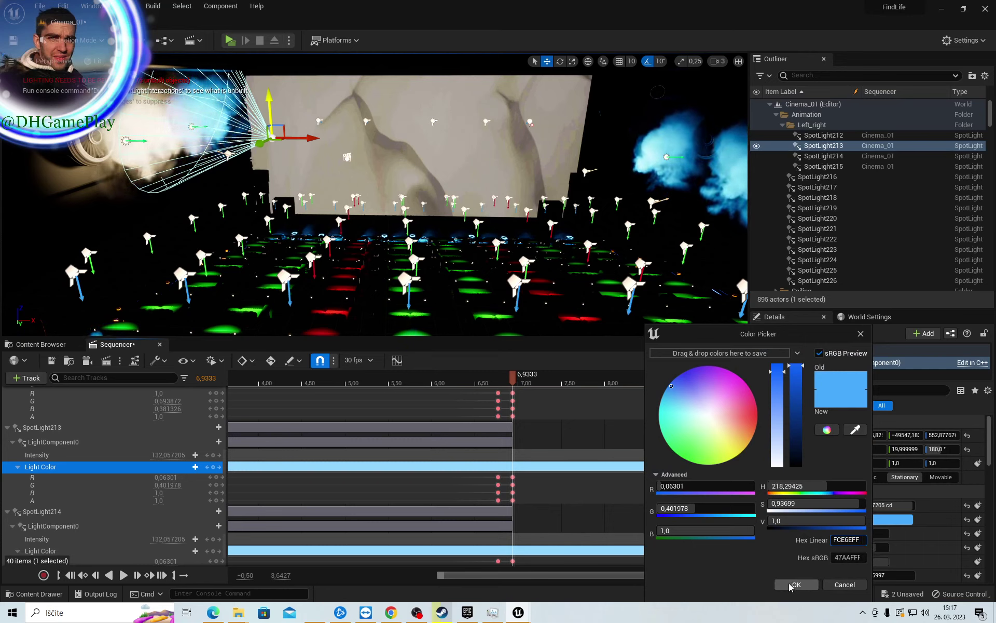
click(789, 583)
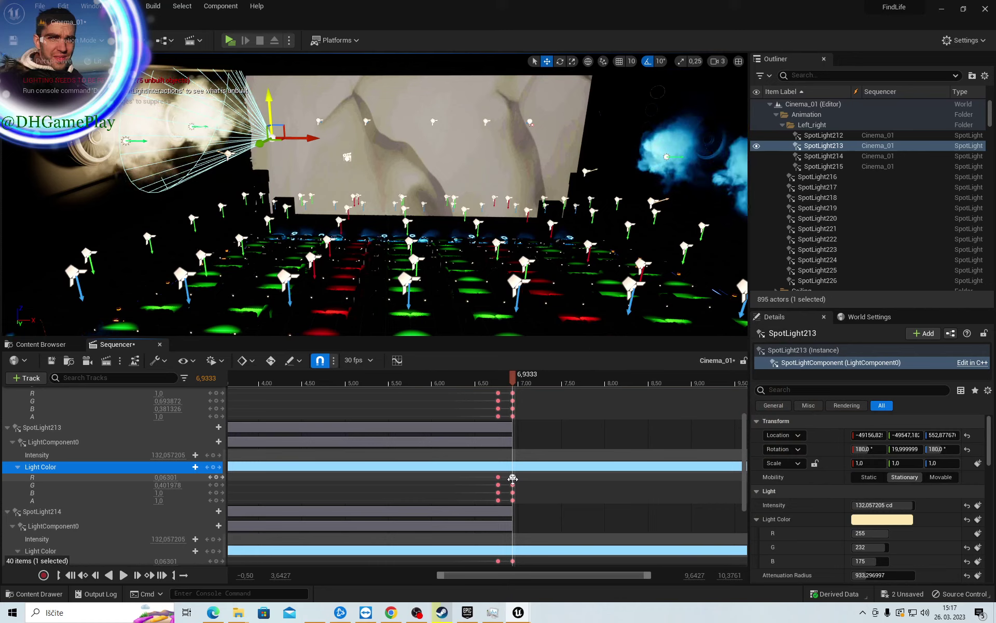
Delete SpotLight213's R, G, B and A colour keys at 6.93
click(514, 477)
key(Delete)
click(513, 485)
key(Delete)
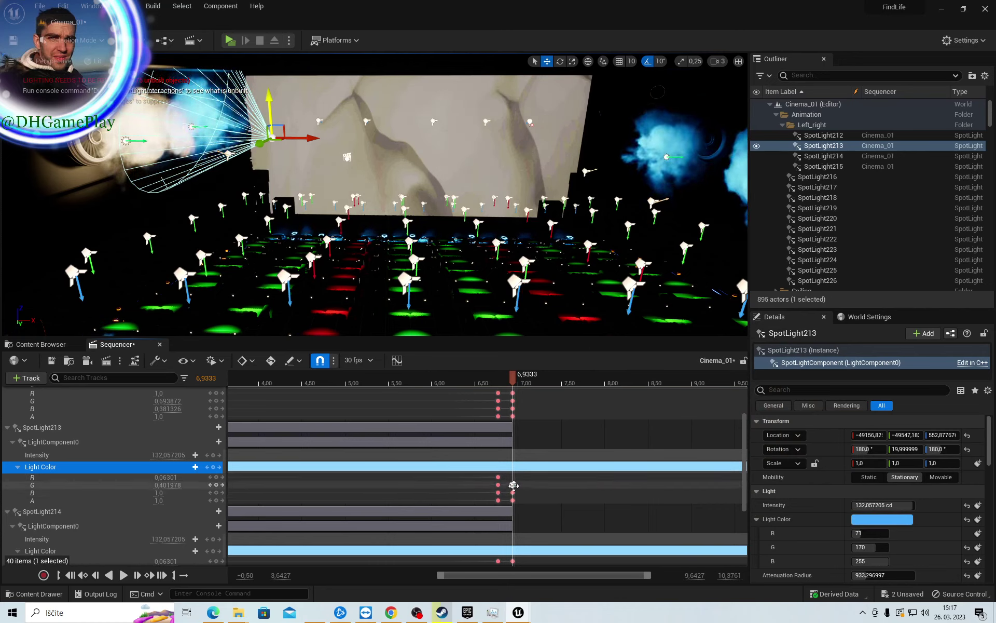
click(513, 493)
key(Delete)
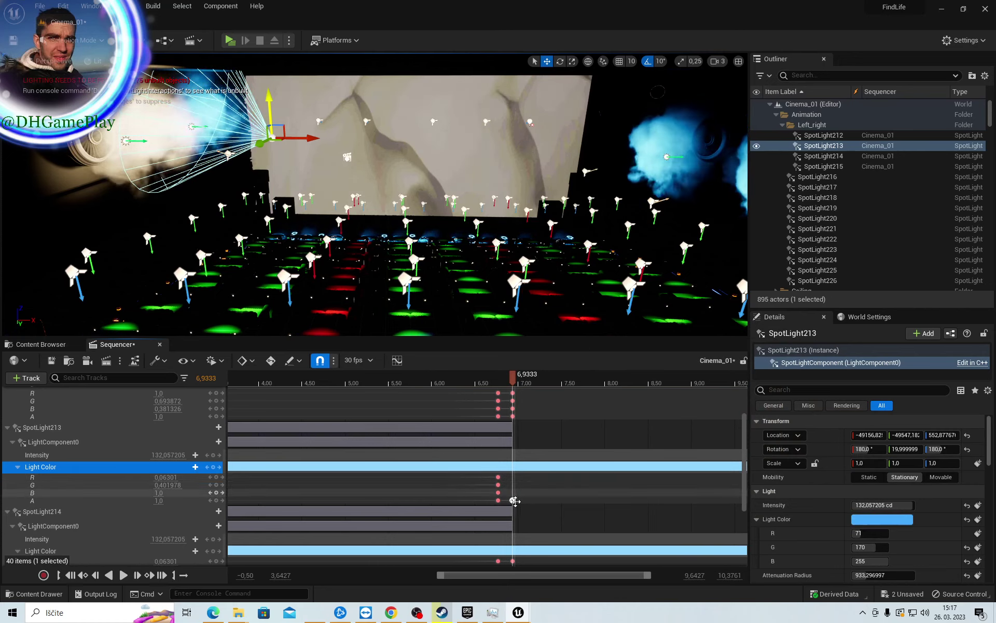
click(513, 500)
key(Delete)
Delete SpotLight214's R, G, B and A colour keys at 6.93
scroll(521, 523, down, 2)
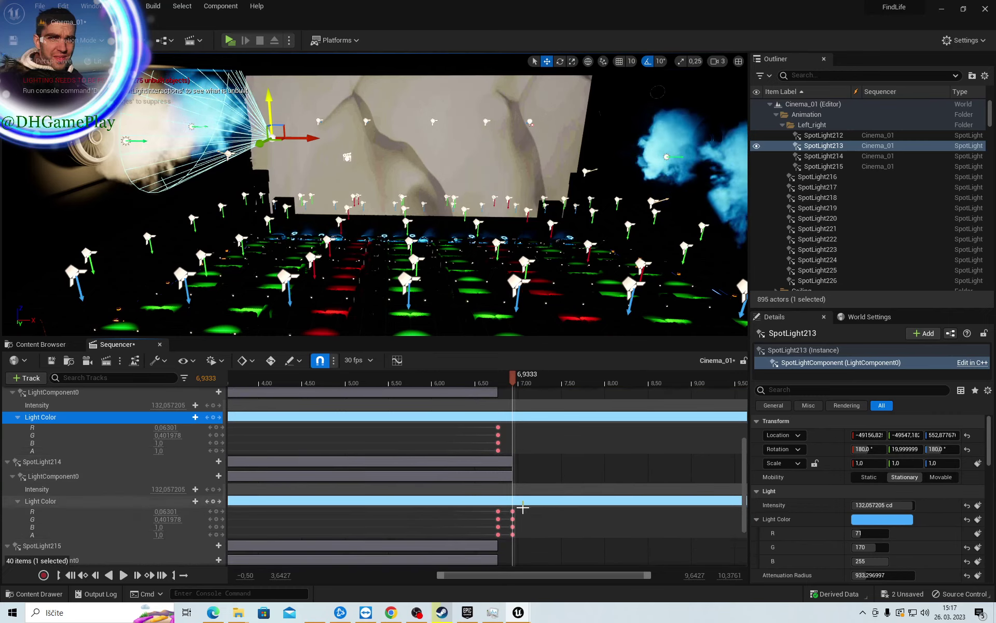
click(513, 513)
key(Delete)
click(513, 519)
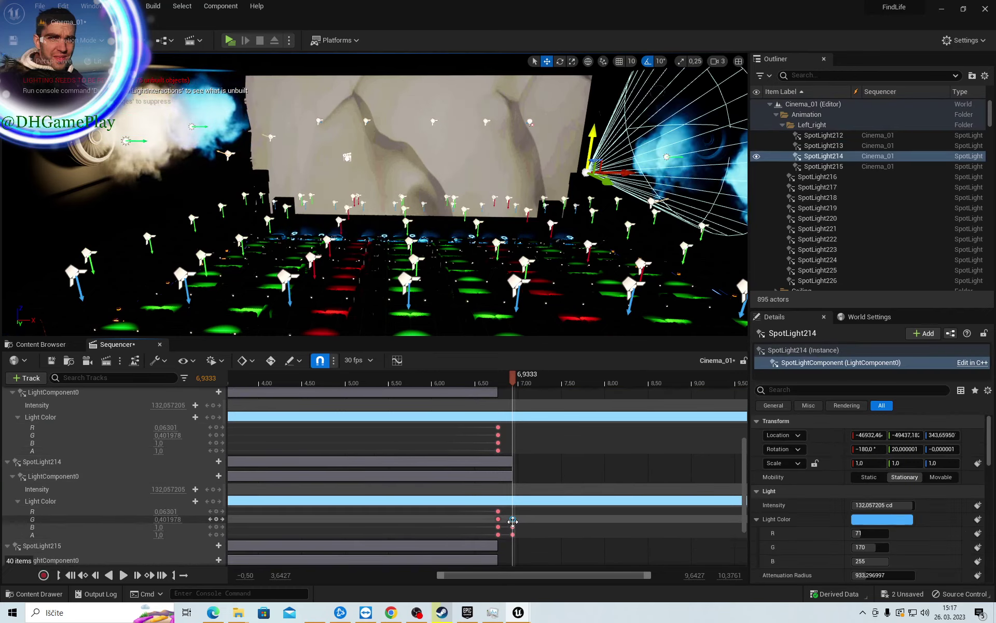
key(Delete)
click(513, 526)
key(Delete)
click(513, 534)
key(Delete)
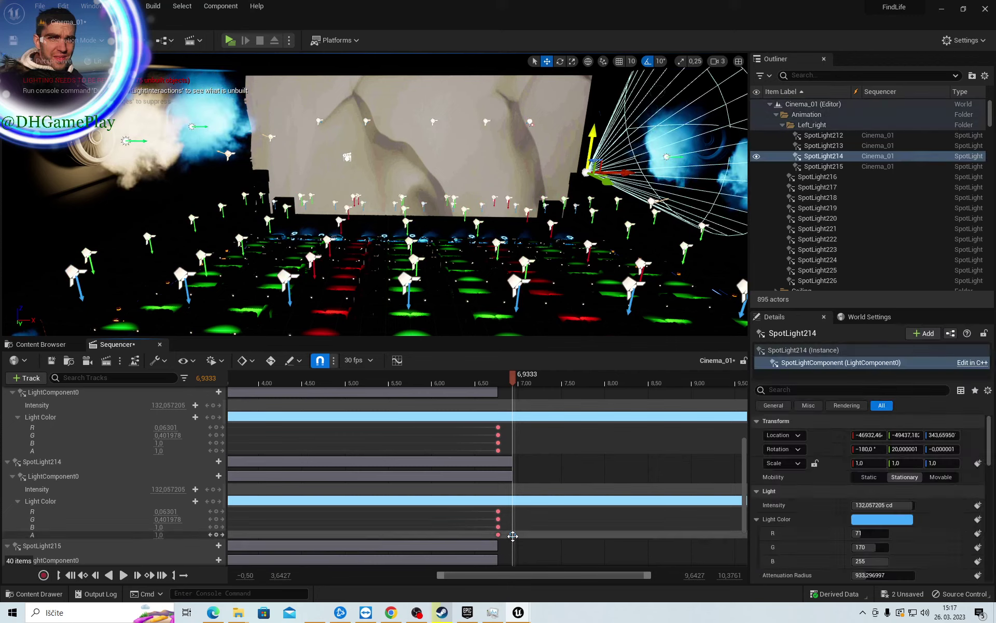
click(519, 545)
Delete SpotLight212's R, G, B and A keys at 6.93 and return the playhead to 6.7667
scroll(519, 546, down, 3)
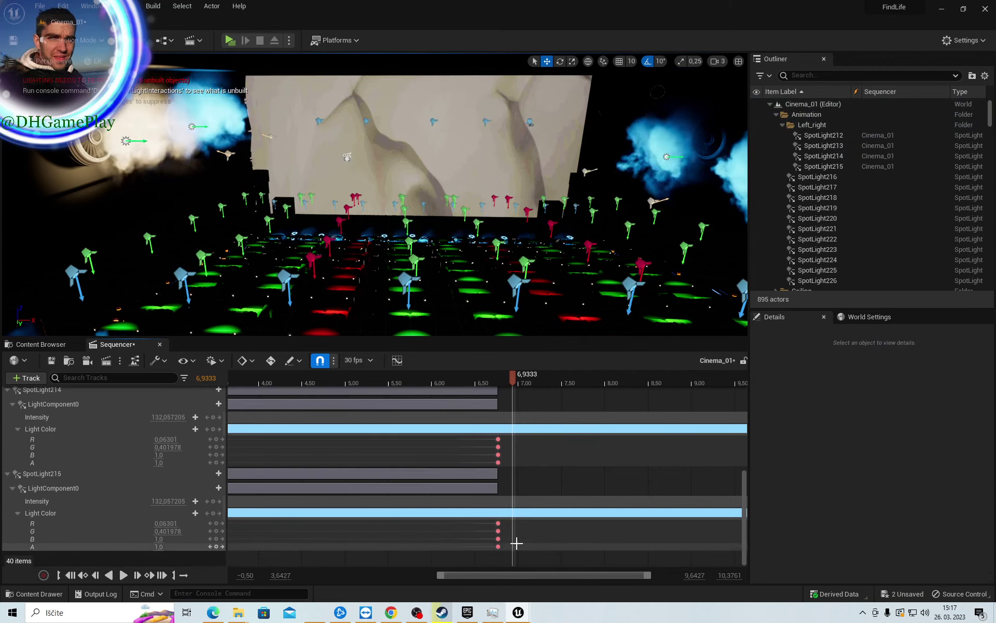
scroll(516, 544, up, 1)
scroll(516, 543, up, 8)
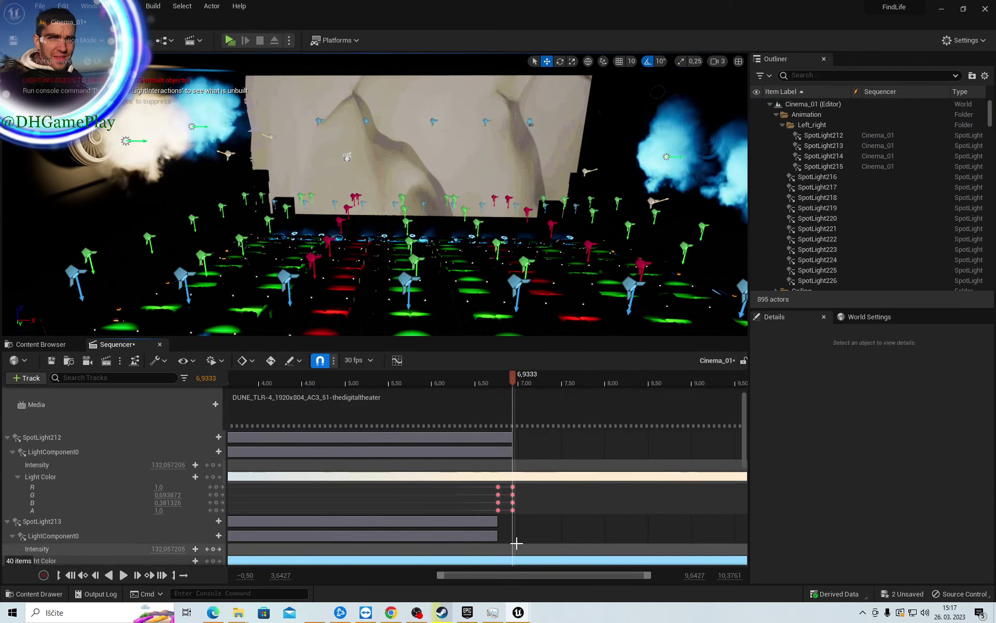
click(512, 487)
key(Delete)
click(513, 495)
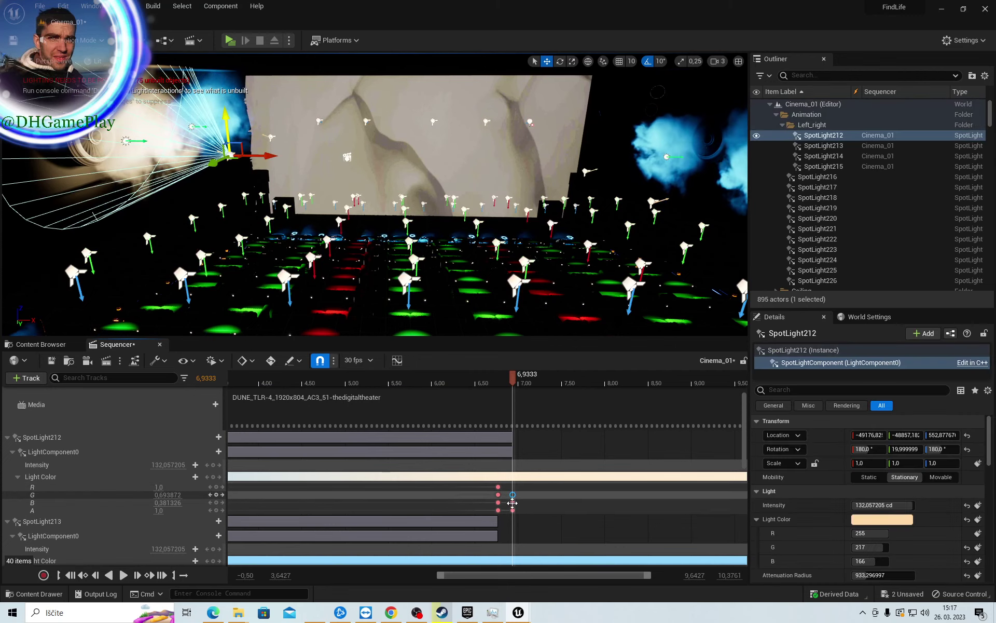
key(Delete)
click(512, 502)
key(Delete)
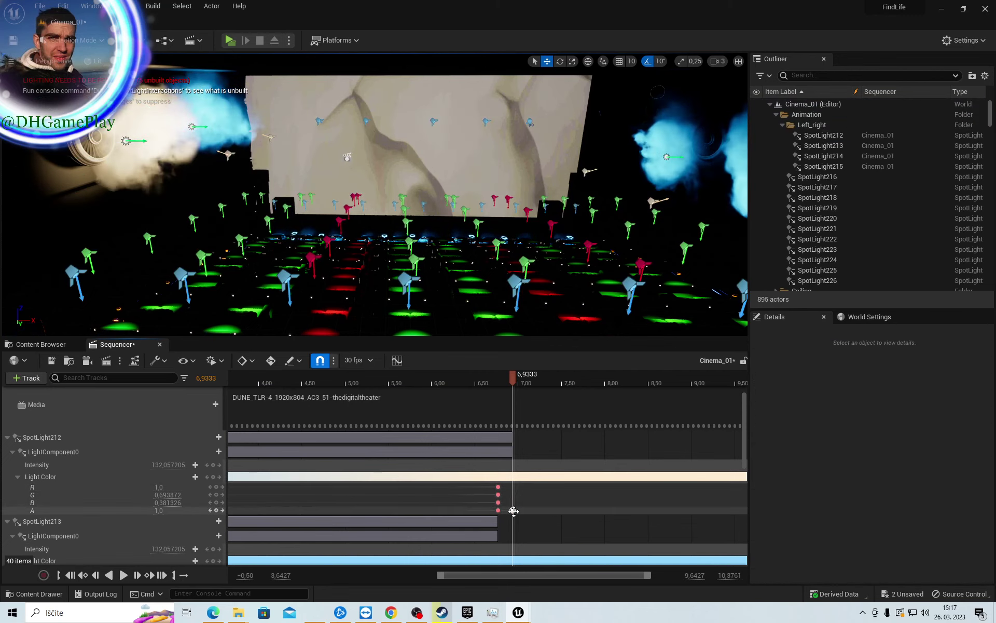
click(513, 510)
key(Delete)
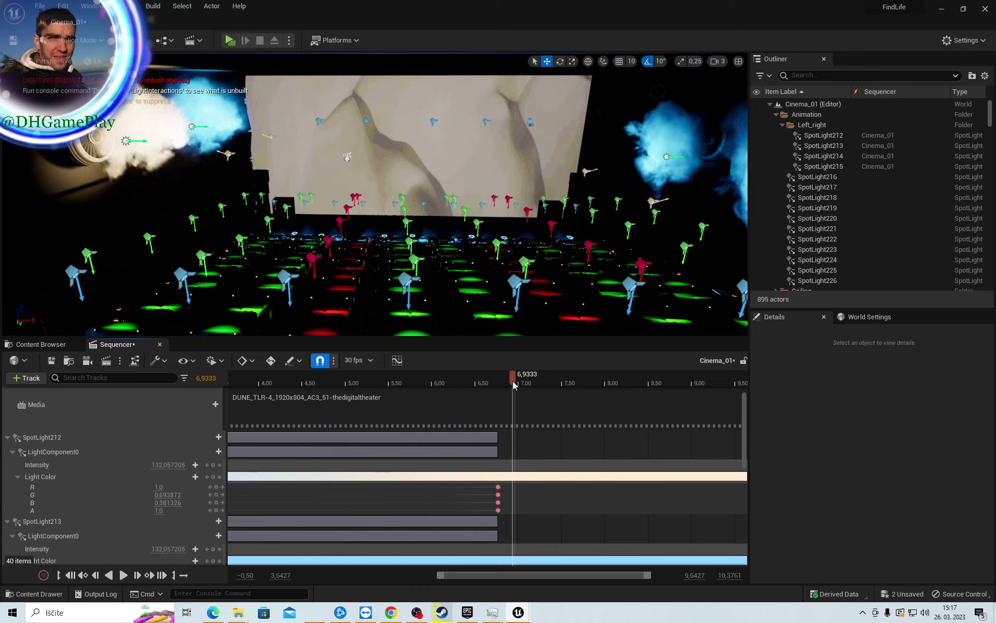
drag(514, 384, 498, 382)
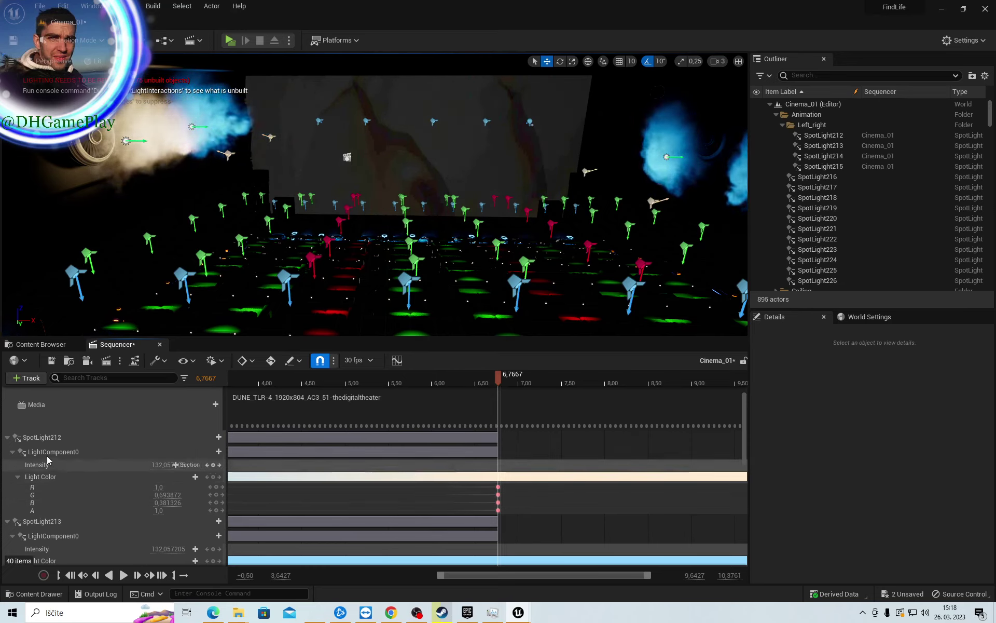
click(57, 481)
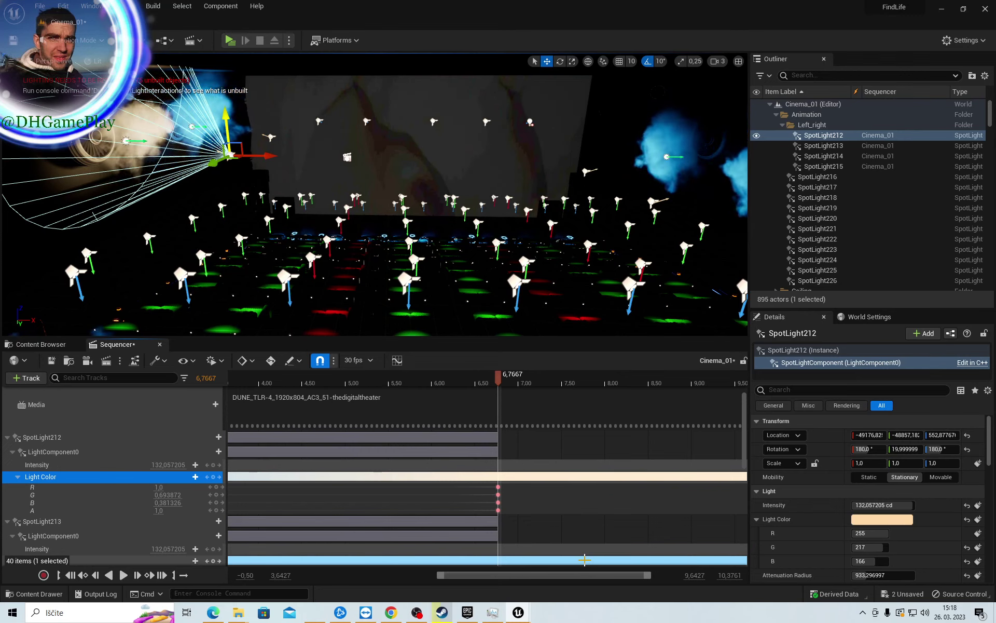
Copy SpotLight213's blue hex colour and paste it into SpotLight212's light colour
click(585, 559)
click(873, 522)
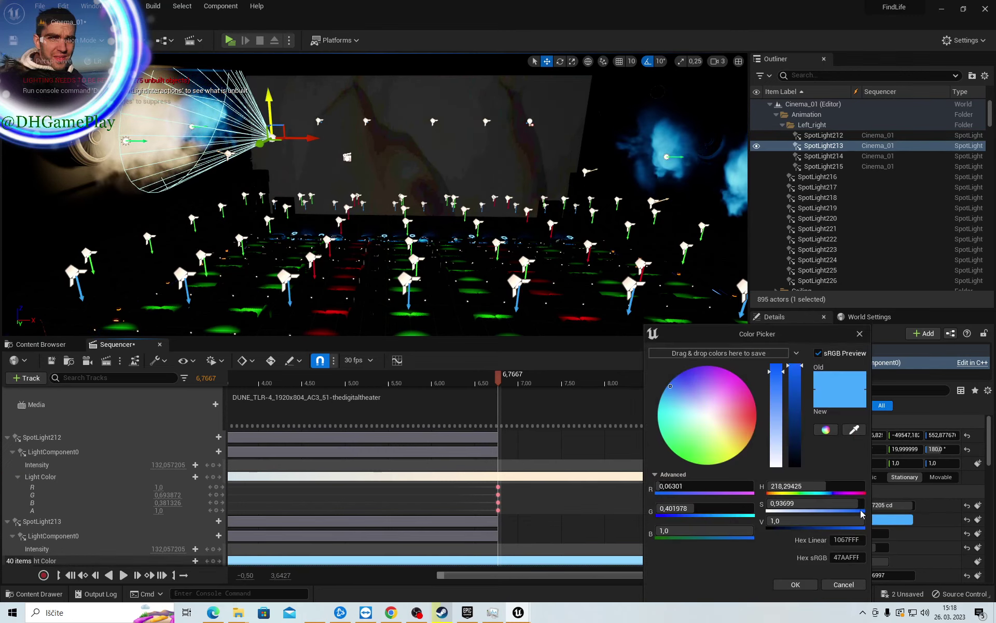
click(851, 541)
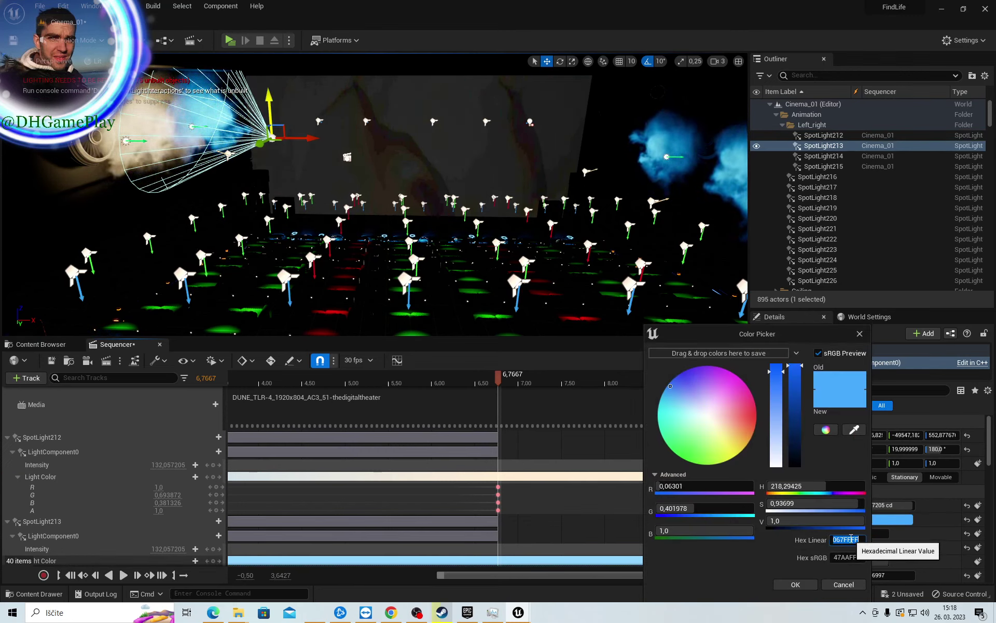
click(60, 478)
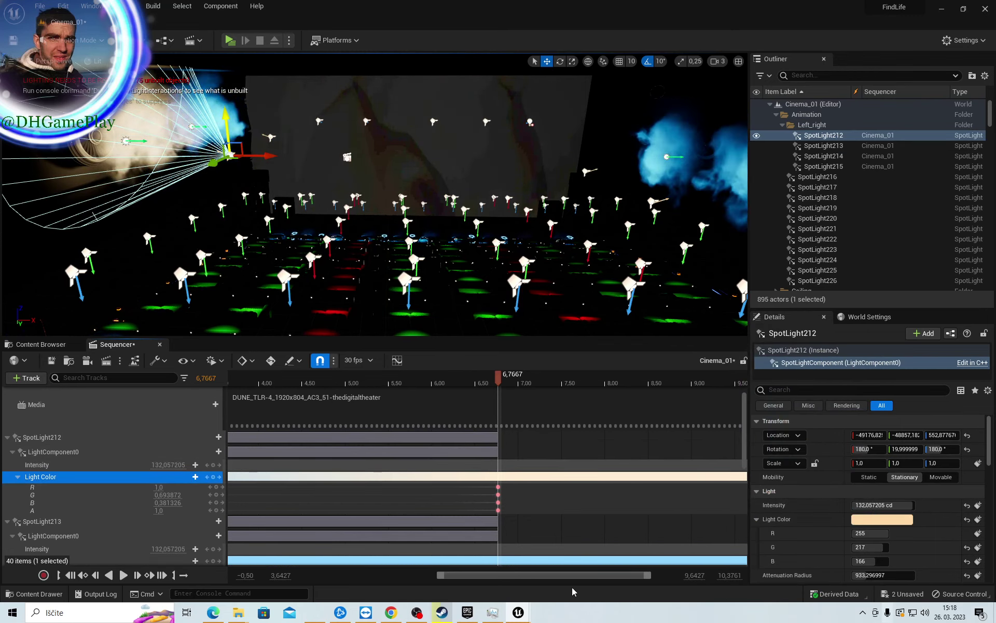
click(884, 522)
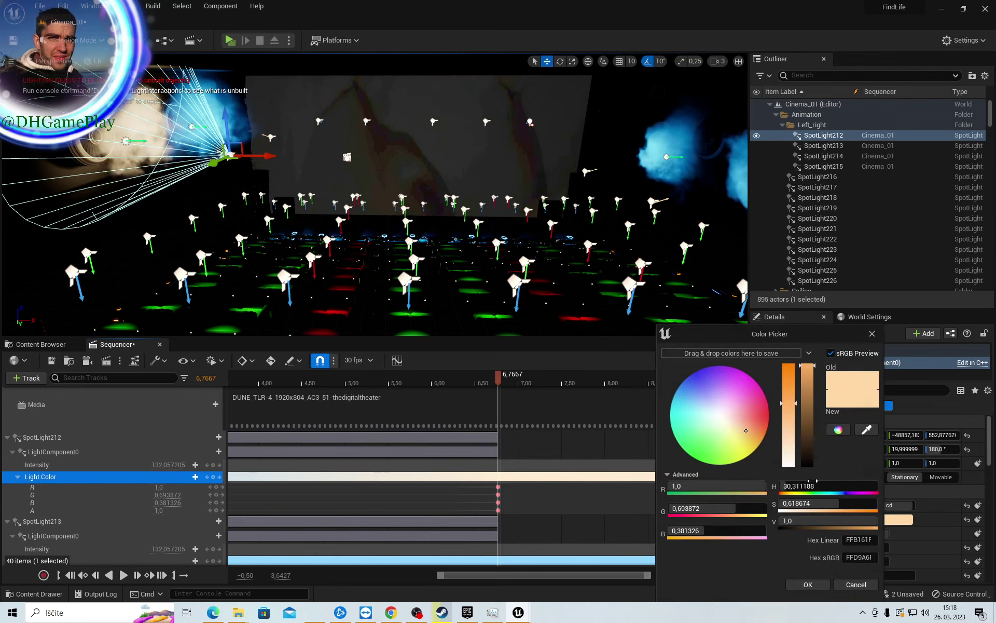
click(860, 540)
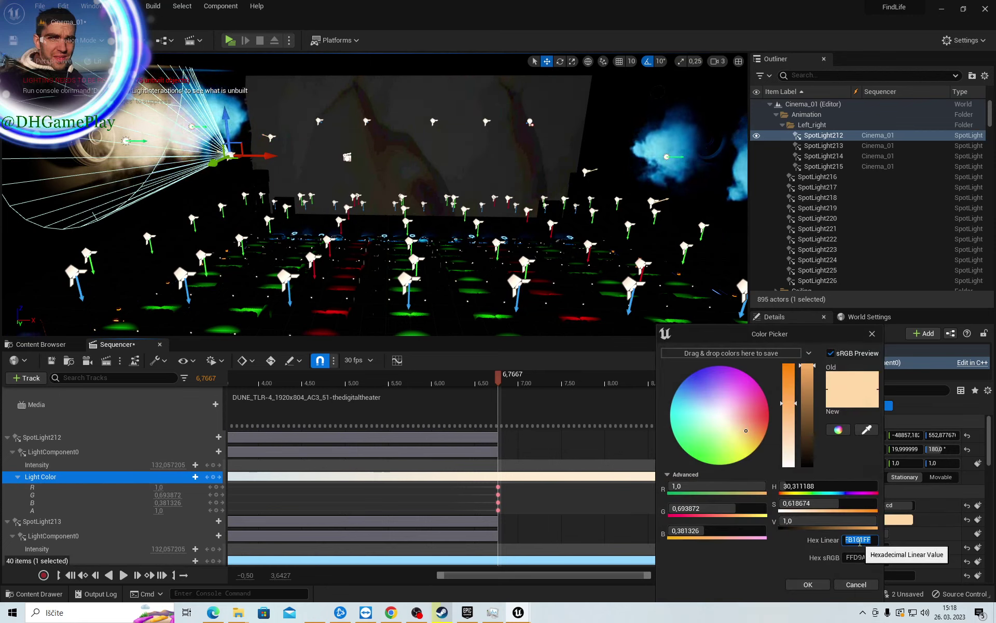
key(ctrl+v)
click(798, 584)
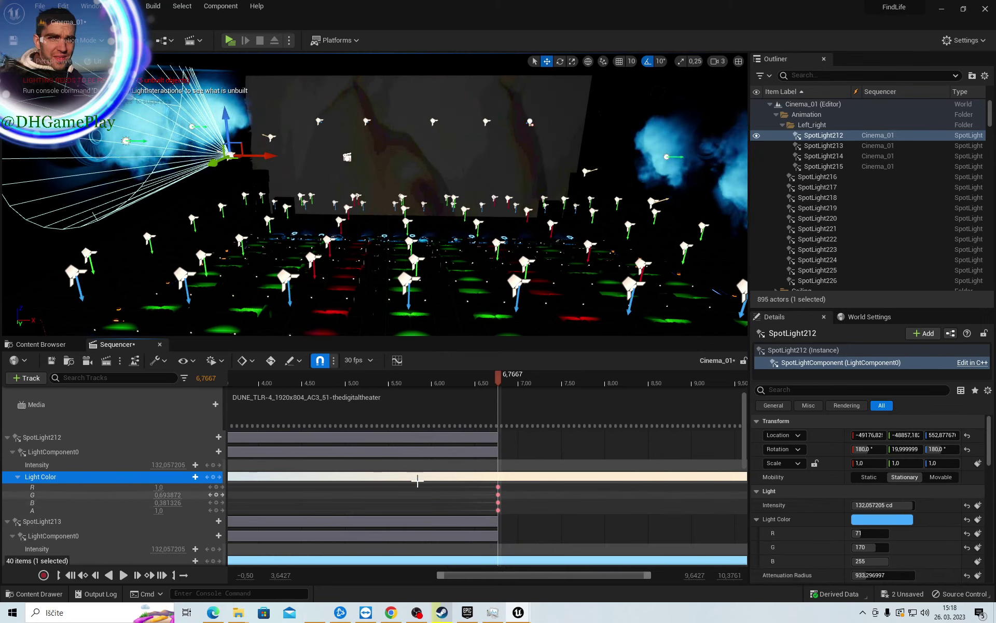
Delete SpotLight212's old R, G and B colour keys at 6.7667
click(499, 488)
key(Delete)
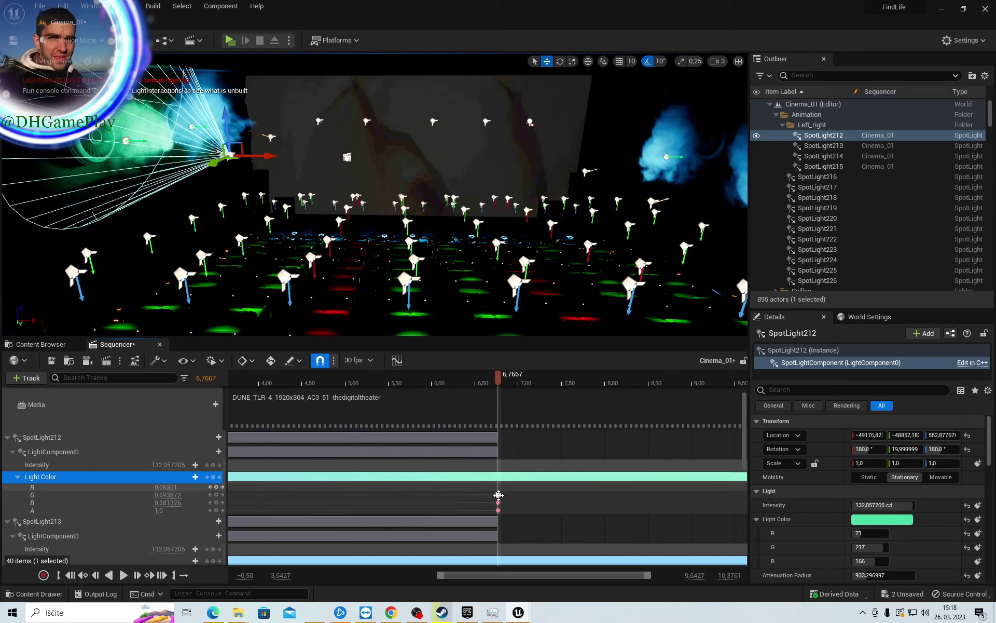
click(498, 495)
key(Delete)
click(499, 503)
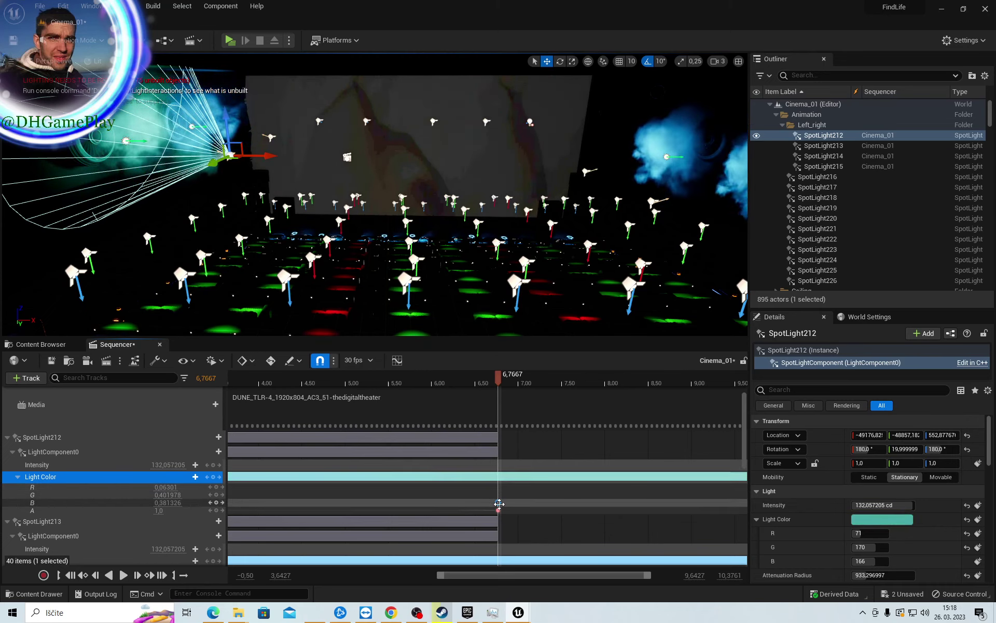
key(Delete)
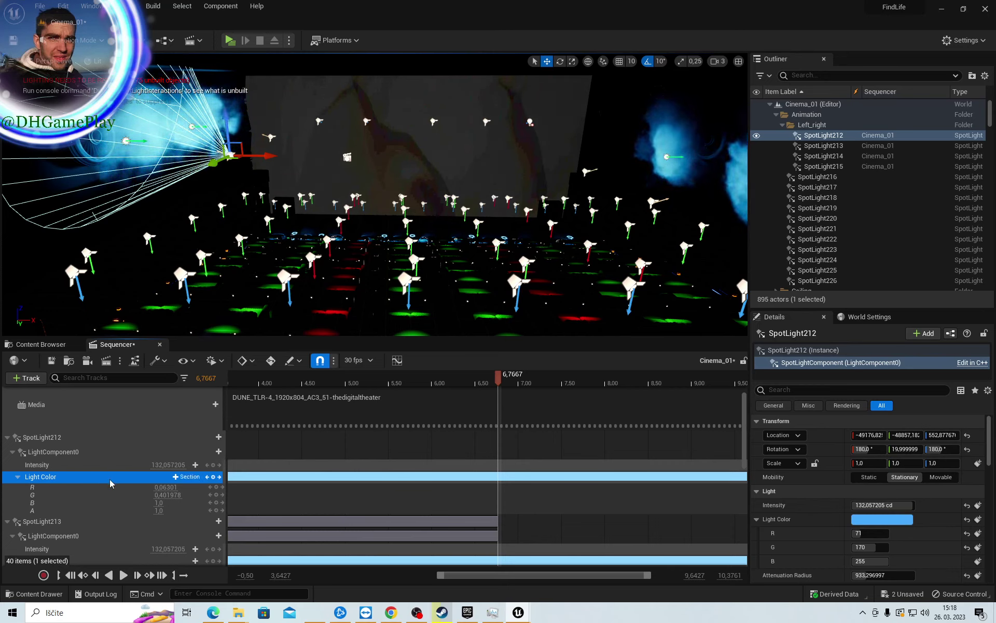
Key SpotLight212's blue light colour (R 71, G 170, B 255) at 6.7667
click(213, 478)
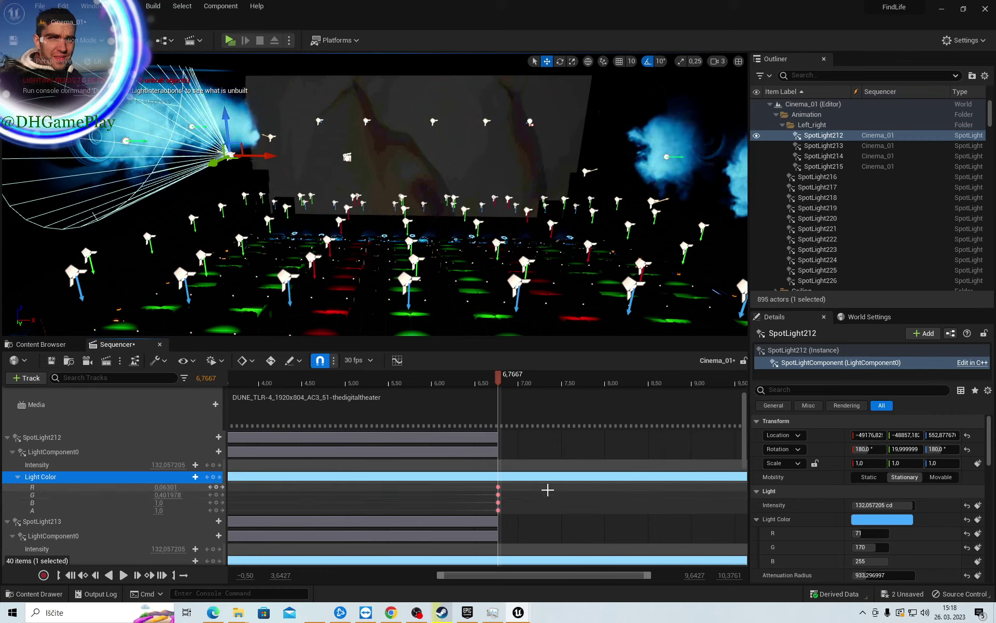
scroll(552, 489, down, 2)
scroll(552, 489, down, 3)
scroll(551, 488, down, 4)
scroll(551, 489, down, 3)
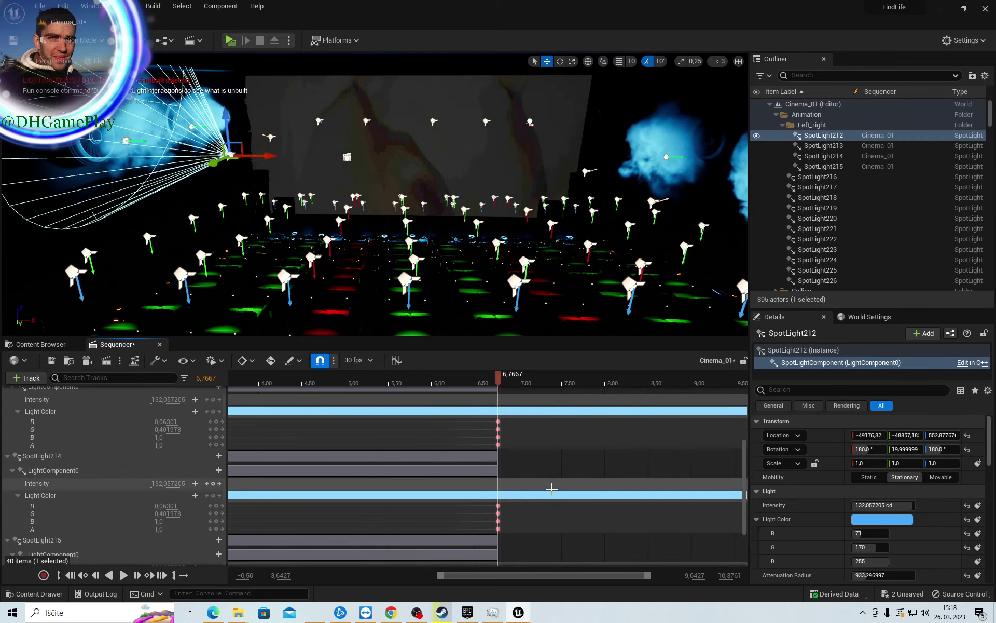
scroll(552, 489, up, 7)
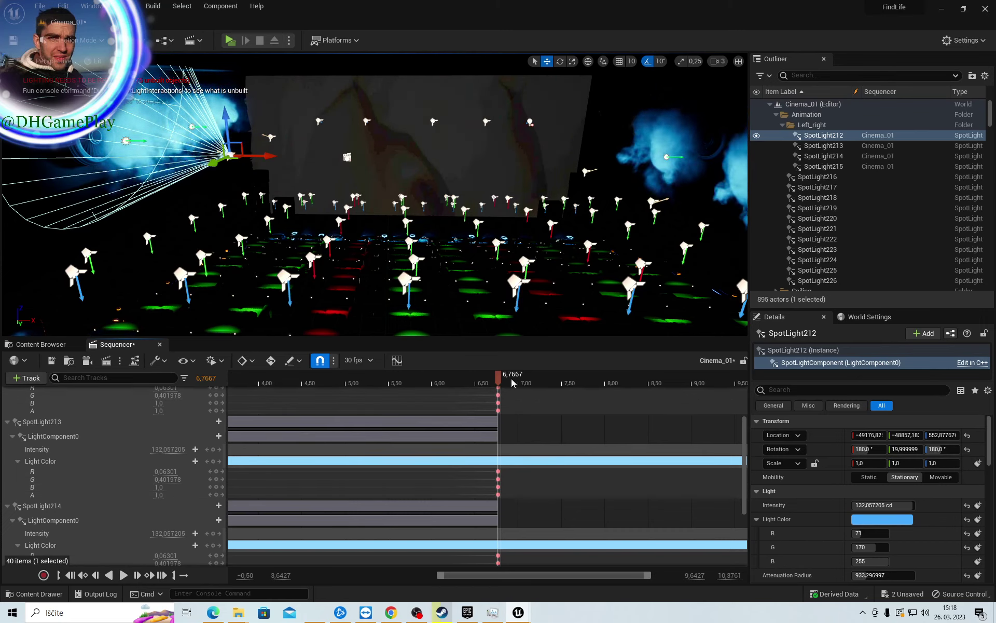
scroll(518, 407, up, 3)
scroll(518, 407, up, 4)
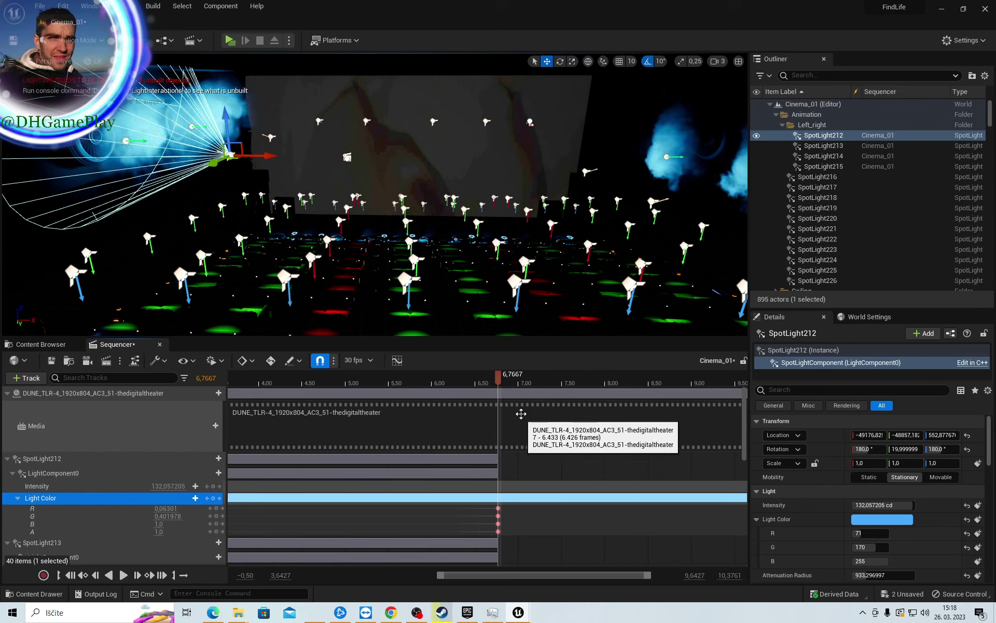
At 6.8333, multi-select the Light Color tracks of SpotLight212–215 and open their shared Color Picker
click(504, 379)
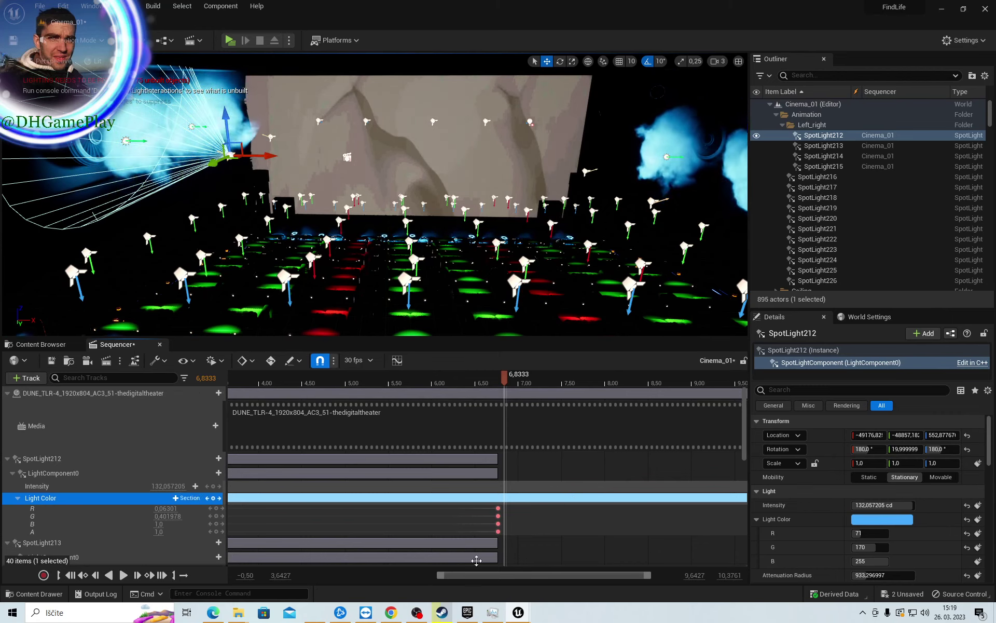
click(877, 519)
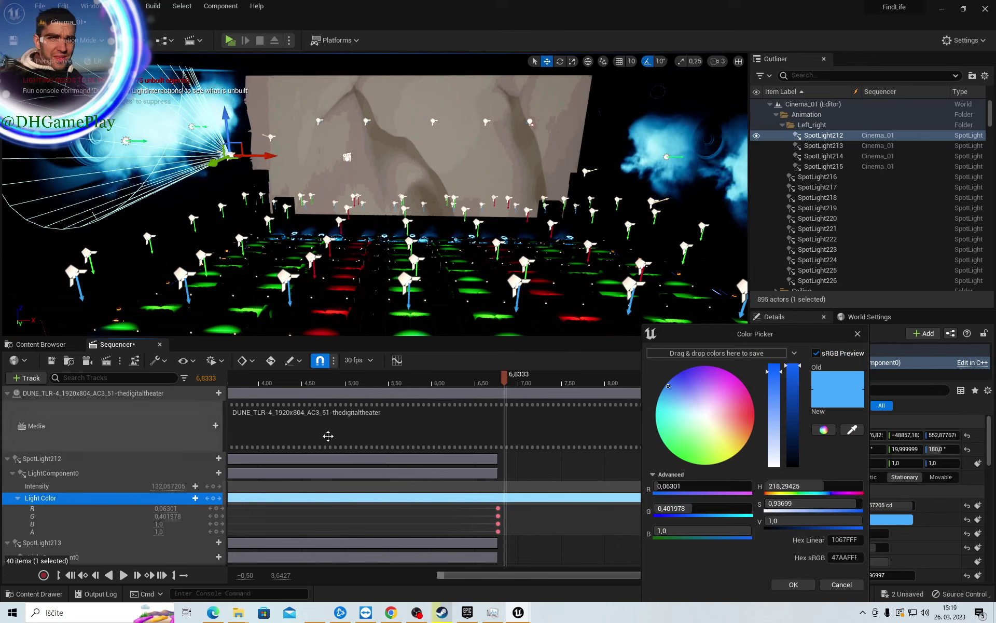
scroll(117, 500, down, 3)
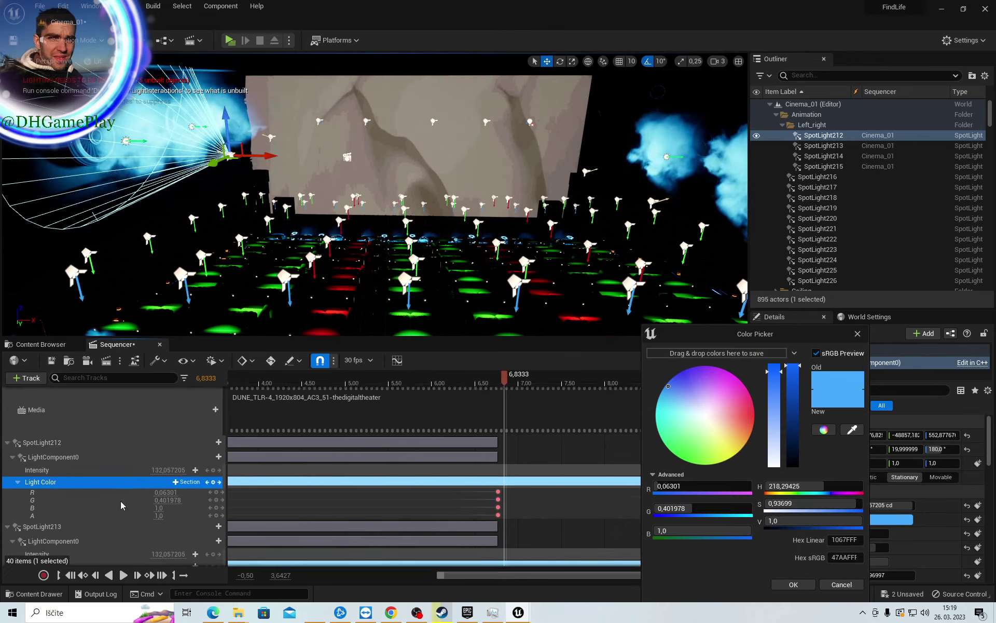
ctrl+click(90, 503)
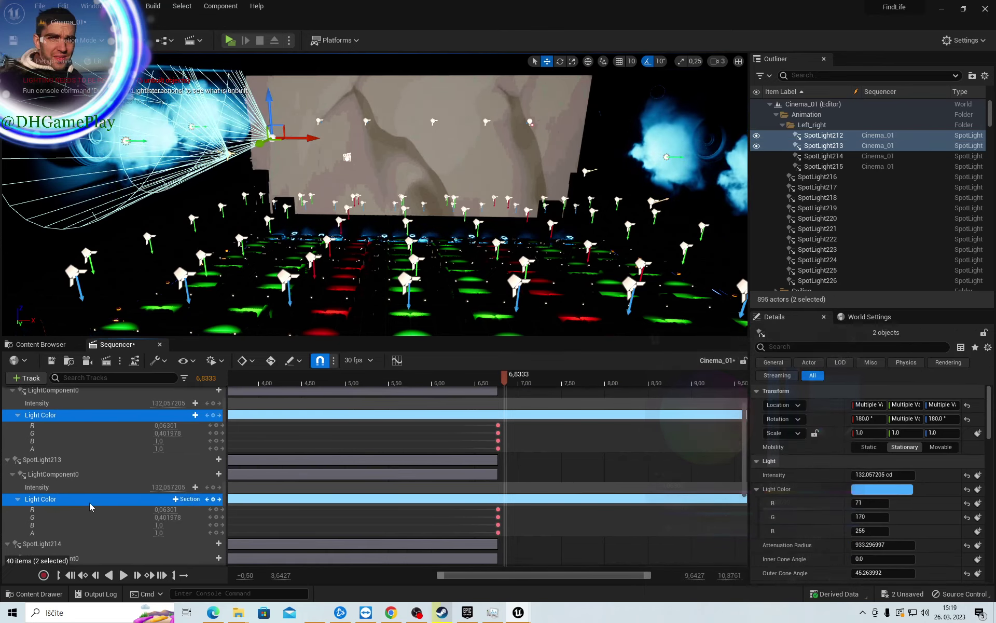
scroll(89, 502, down, 4)
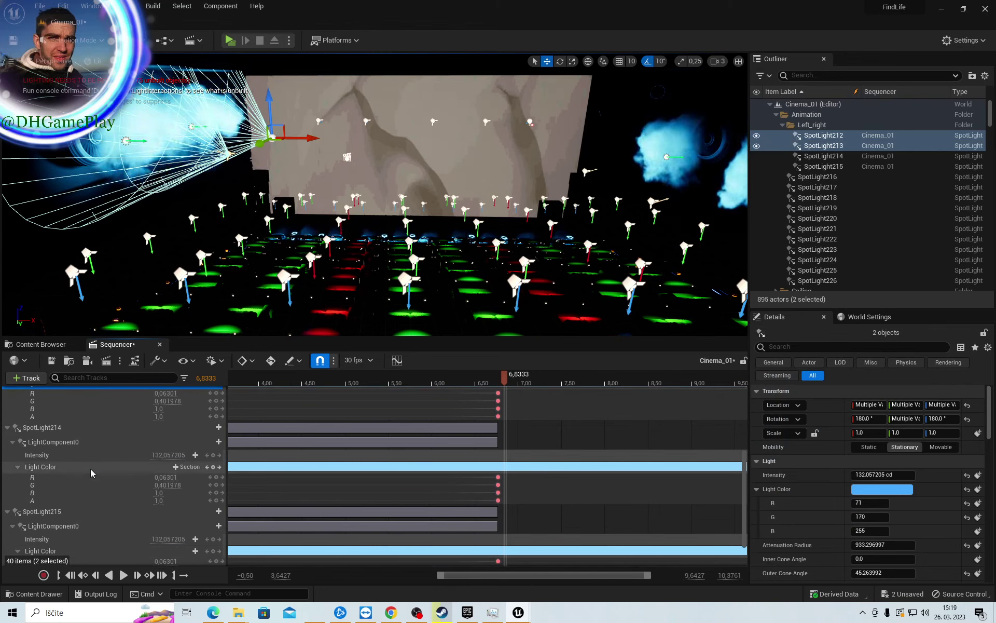
ctrl+click(90, 467)
scroll(88, 473, down, 1)
scroll(87, 485, down, 1)
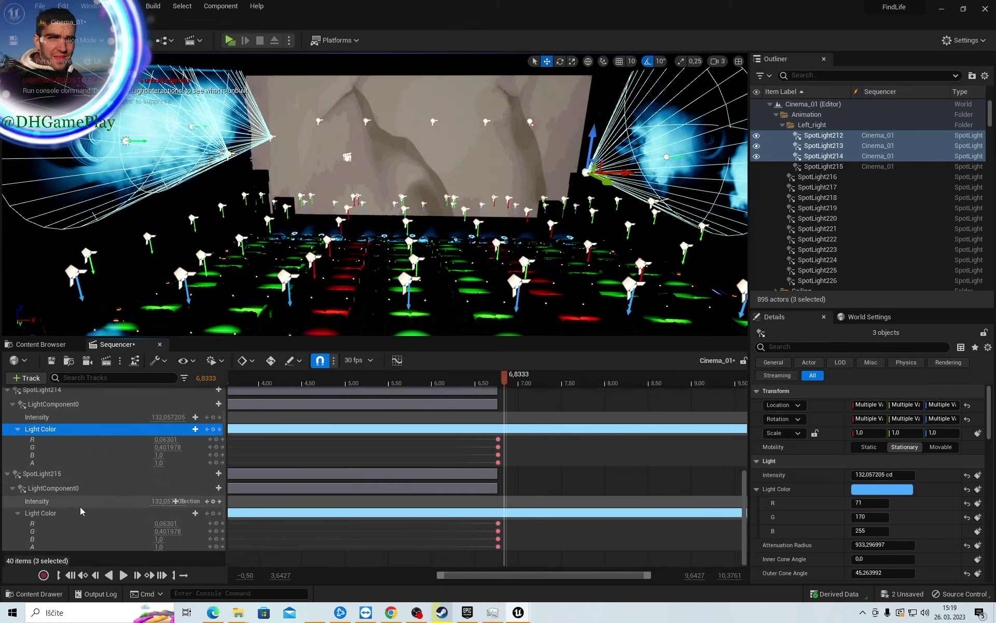
ctrl+click(83, 513)
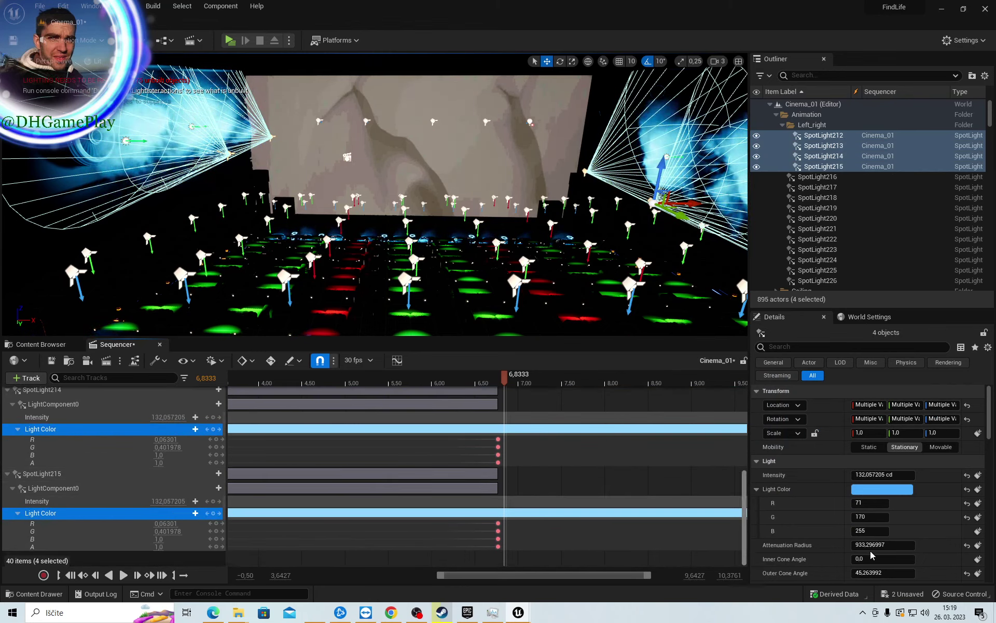
click(886, 490)
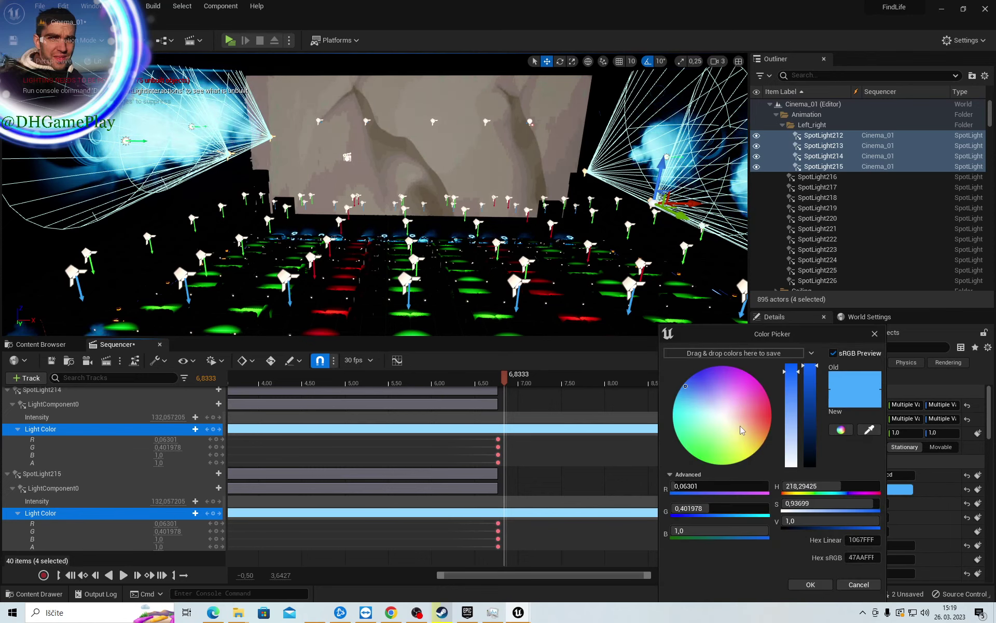
Change the lights' colour from blue to warm beige and key SpotLight215 at 6.8333
drag(731, 413, 746, 434)
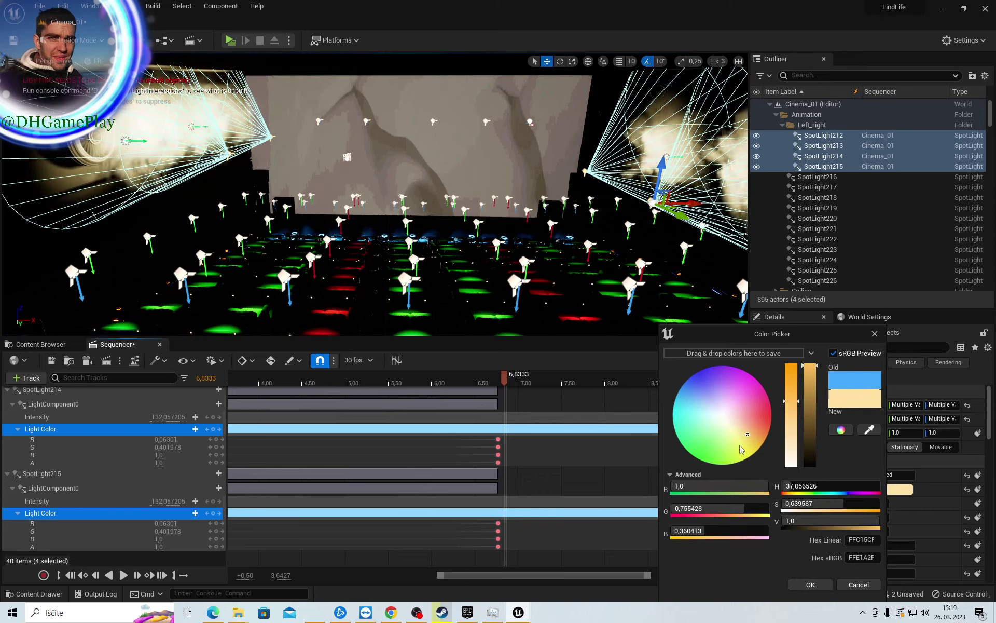
click(811, 584)
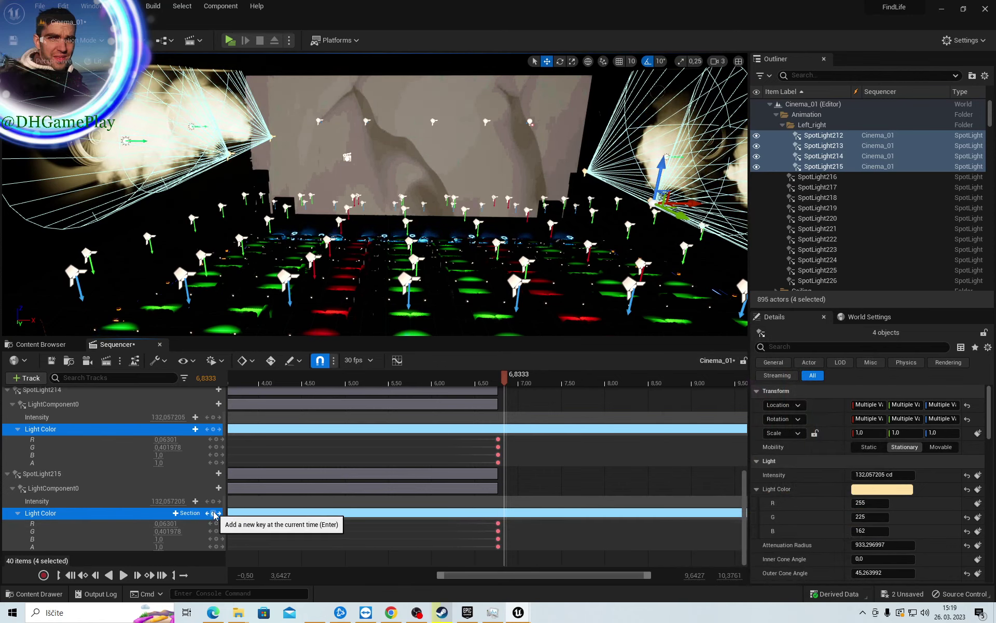
click(214, 515)
Key the light colour of SpotLight214, 213 and 212 at 6.8333, then select 214's new keys
scroll(219, 496, up, 2)
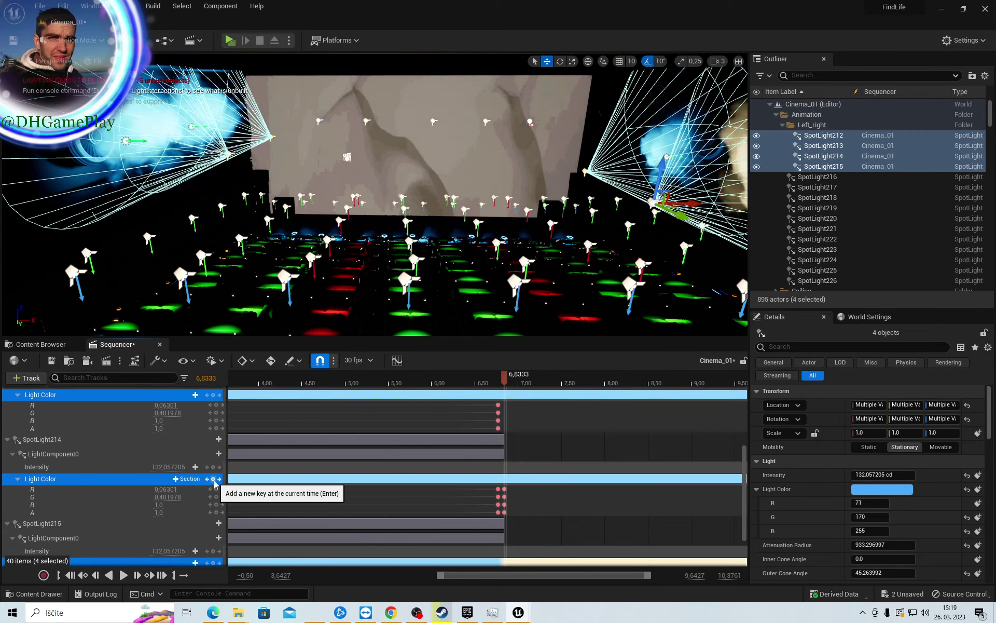
click(214, 481)
scroll(217, 473, up, 3)
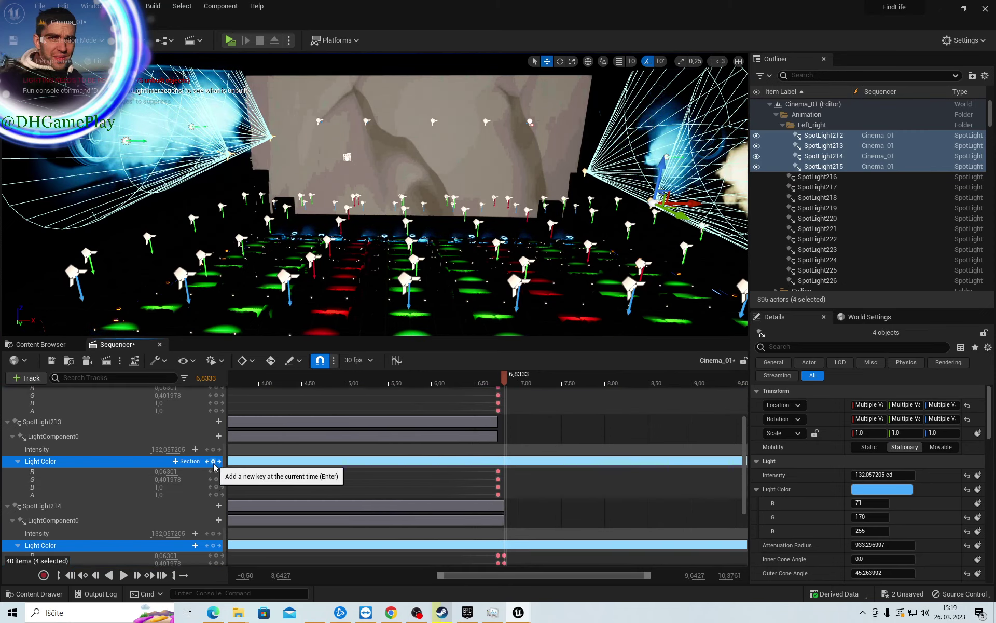
click(214, 465)
scroll(215, 465, up, 3)
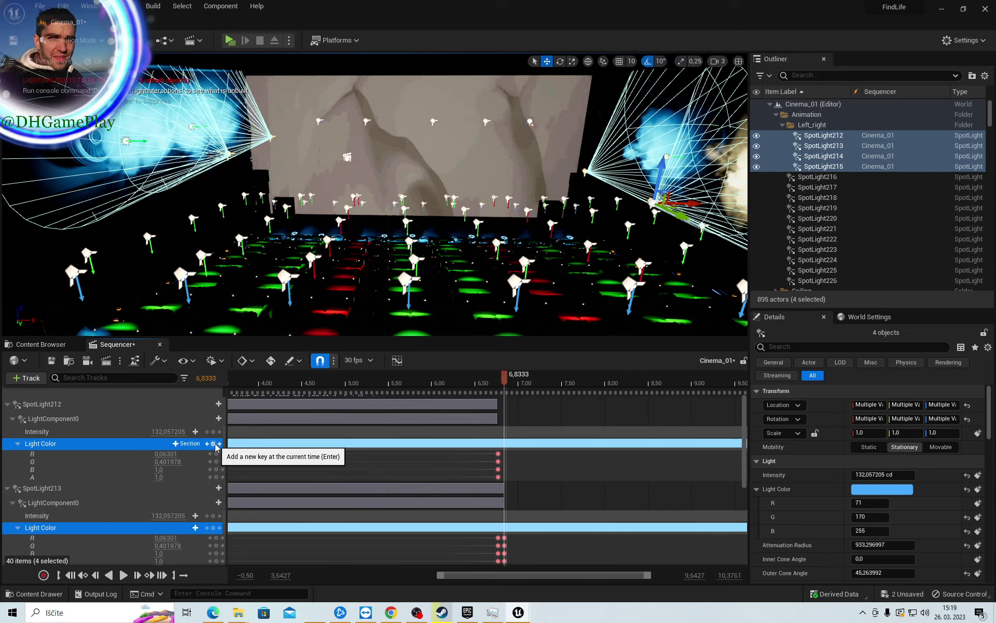
click(215, 445)
scroll(216, 444, up, 3)
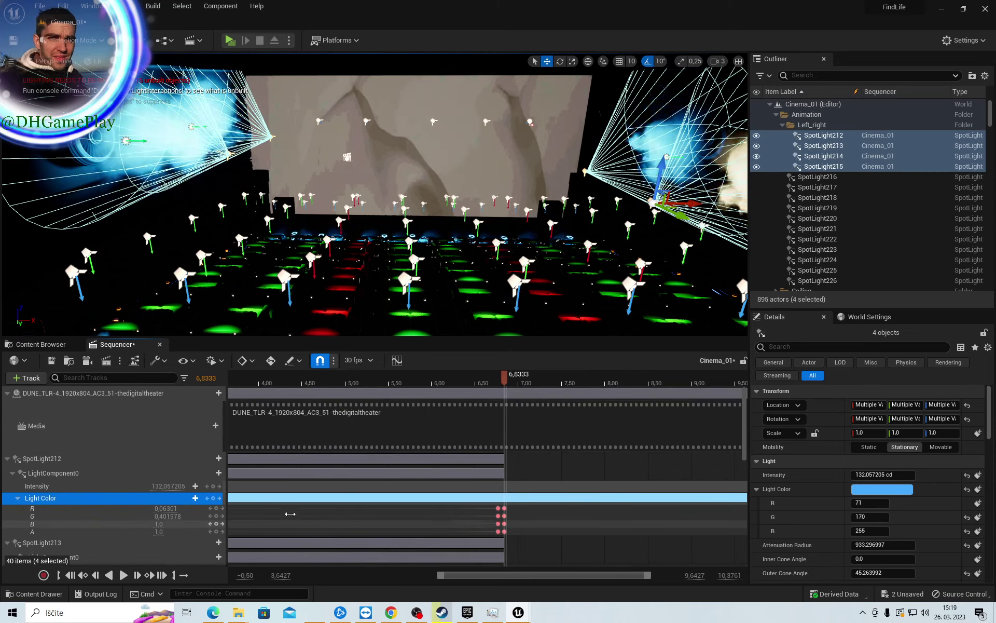
scroll(498, 462, down, 5)
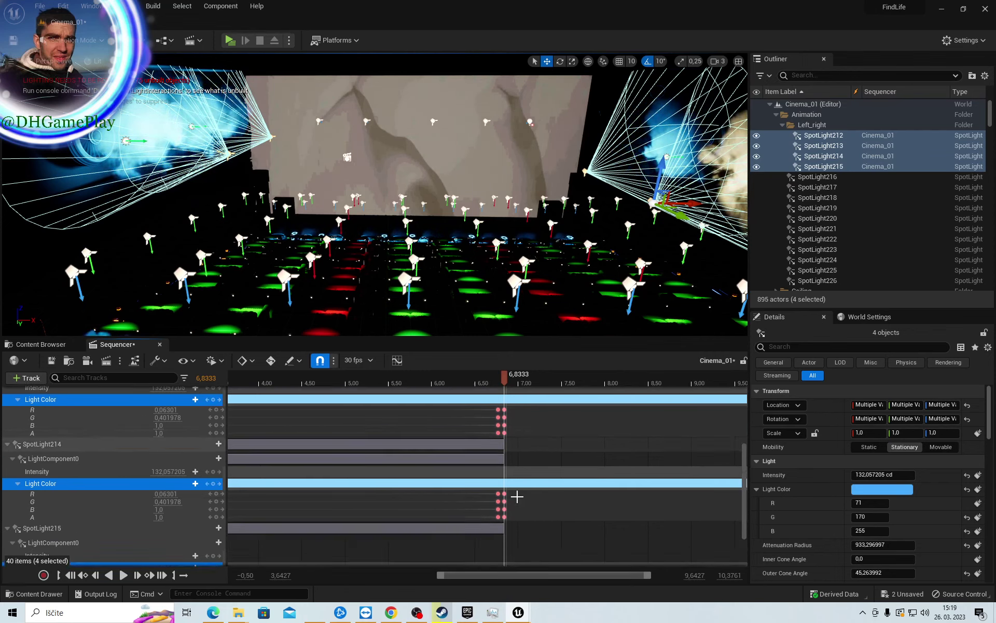
scroll(517, 497, down, 3)
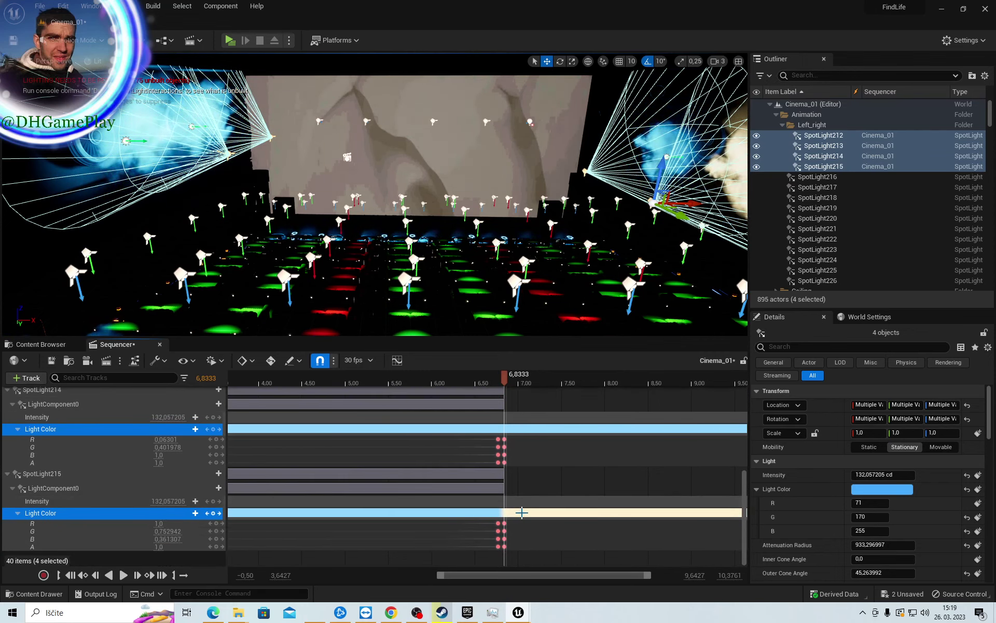
click(504, 439)
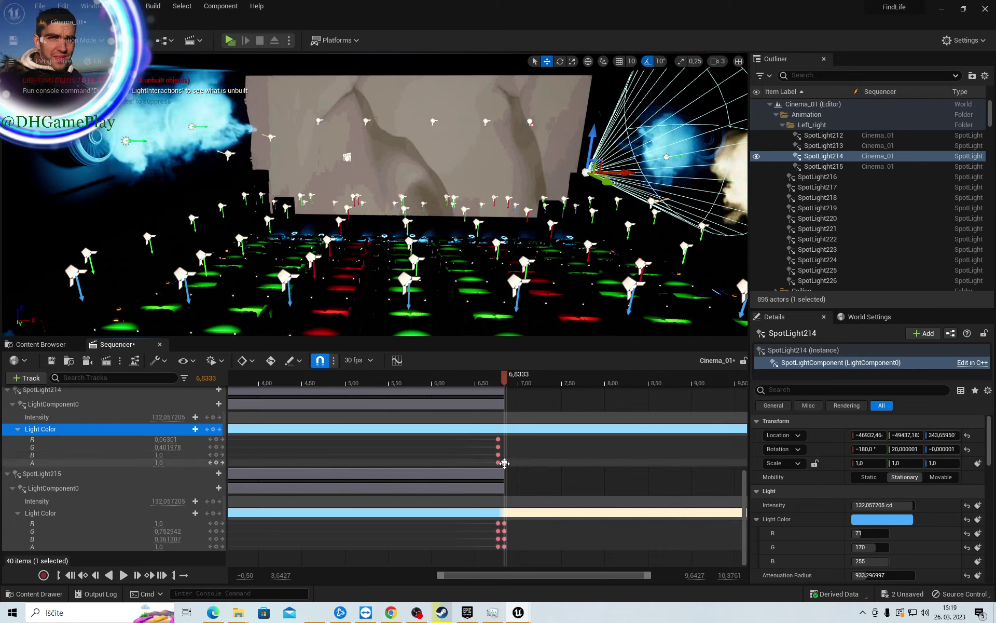
Remove SpotLight214's colour keys at 6.83, undoing an accidental section deletion first
key(Delete)
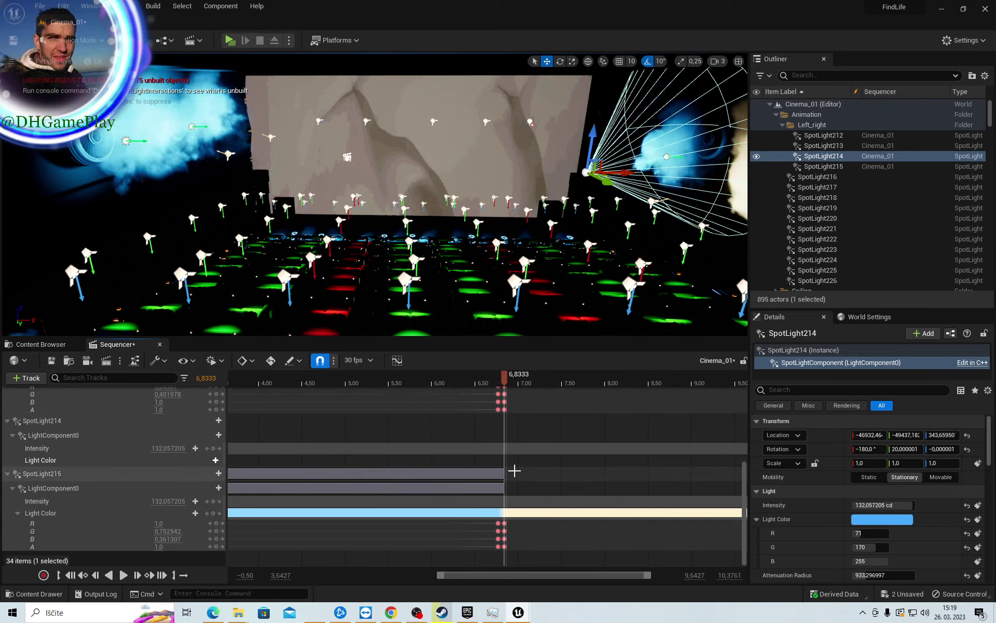
key(ctrl+z)
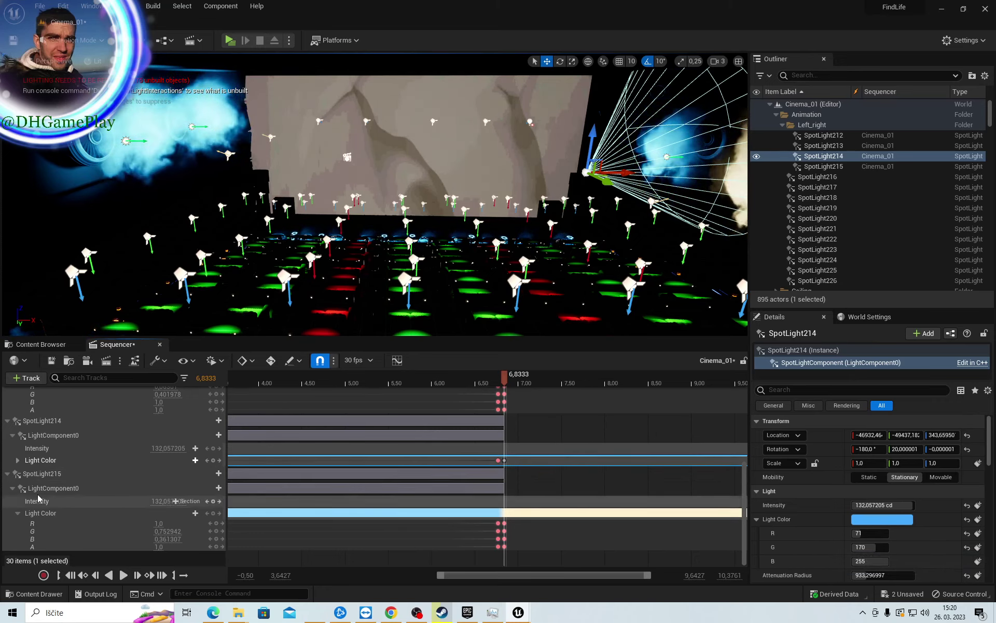
click(17, 460)
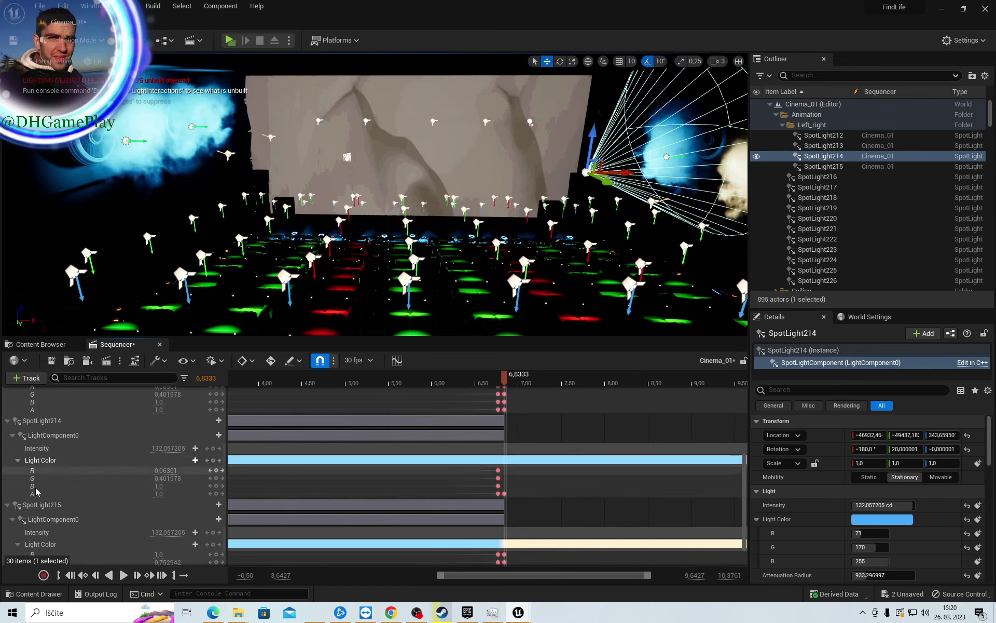
click(503, 493)
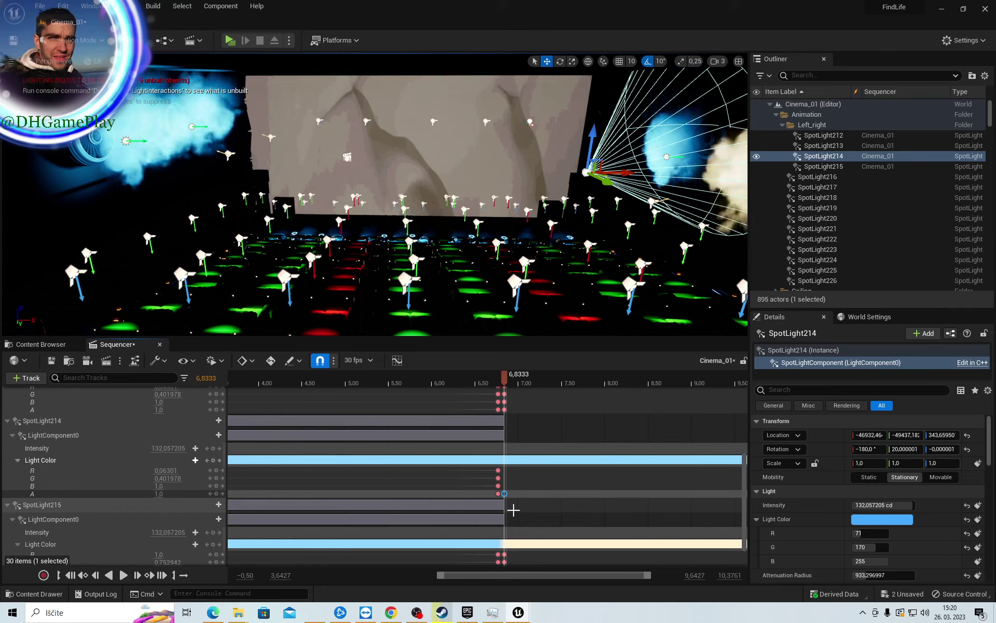
key(Delete)
Select SpotLight213's colour keys near 6.83, then clear the selection
scroll(551, 462, up, 3)
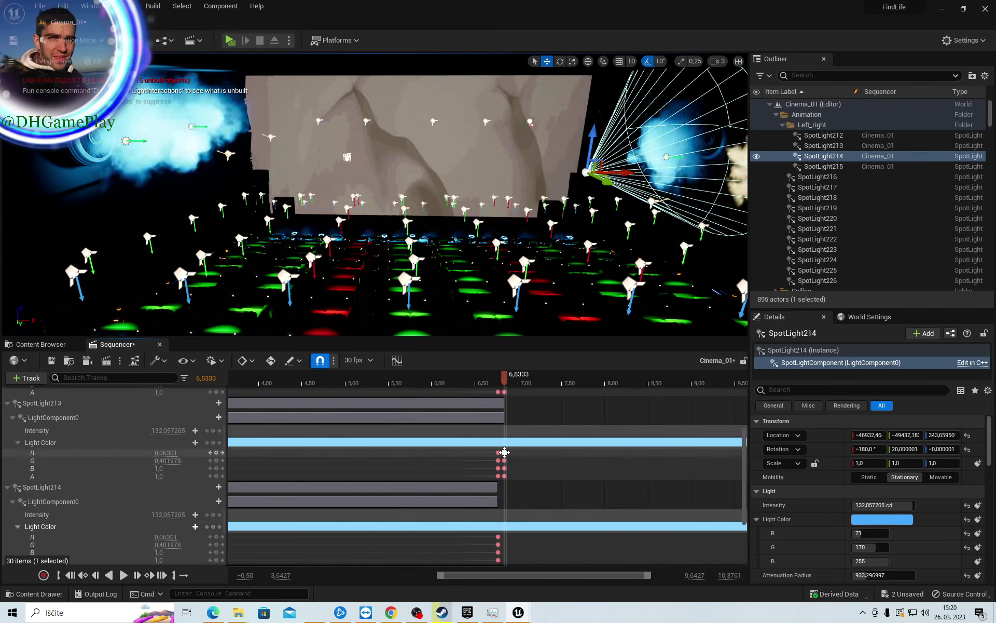
click(505, 452)
click(504, 457)
click(505, 462)
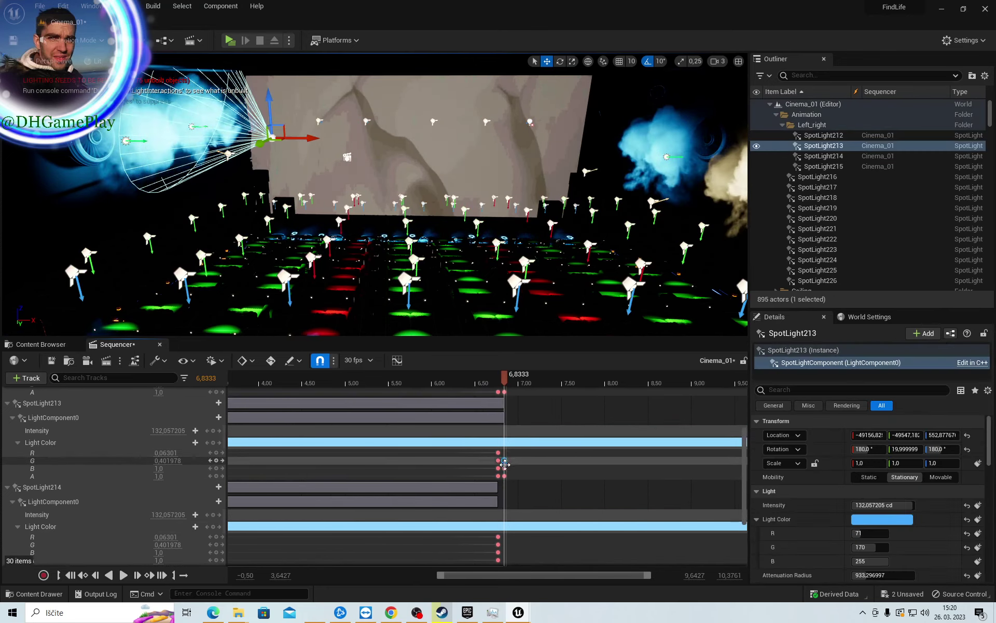
click(505, 463)
click(503, 467)
click(502, 460)
click(505, 475)
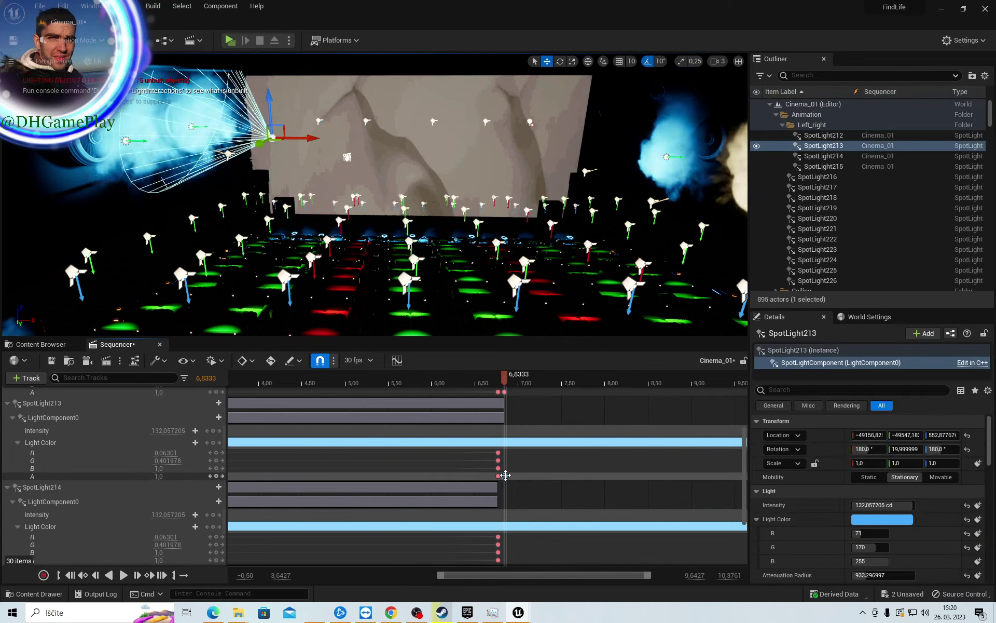
click(505, 475)
Select SpotLight212's colour keys near 6.83, then clear the selection
scroll(511, 470, up, 3)
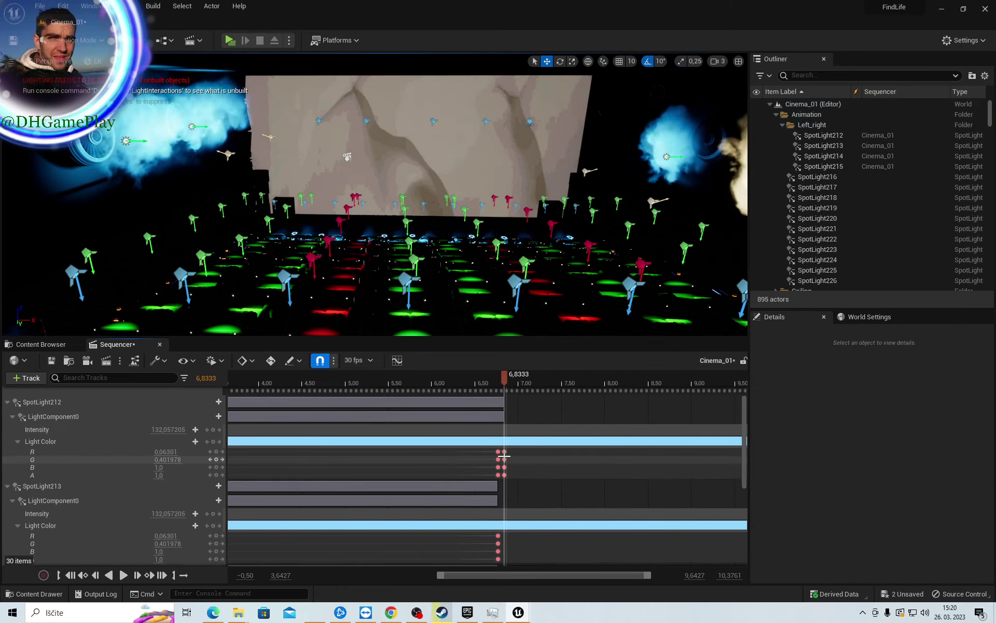
click(504, 456)
click(507, 459)
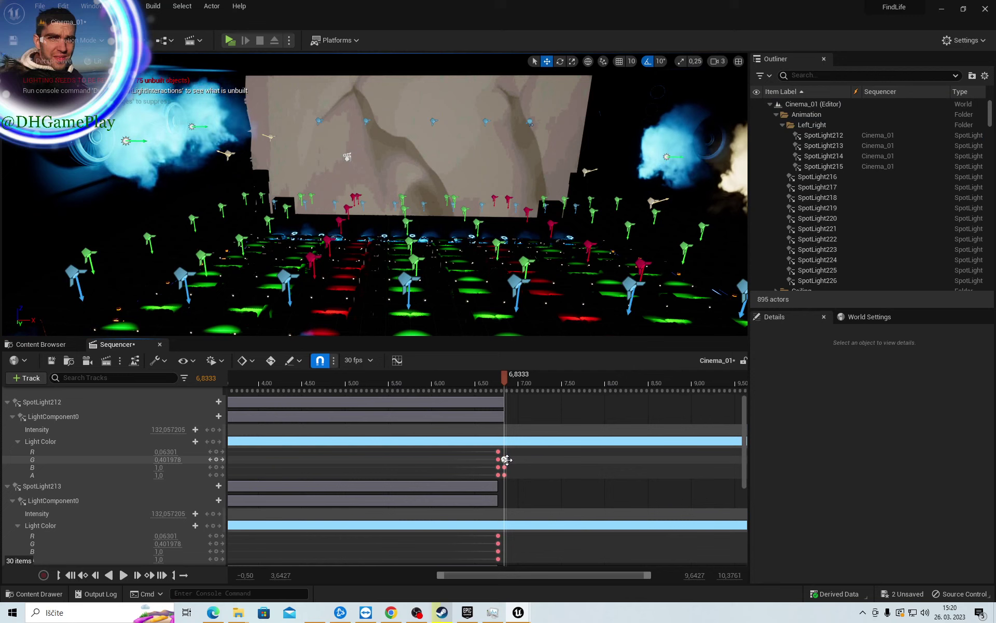
click(507, 459)
click(505, 463)
click(505, 468)
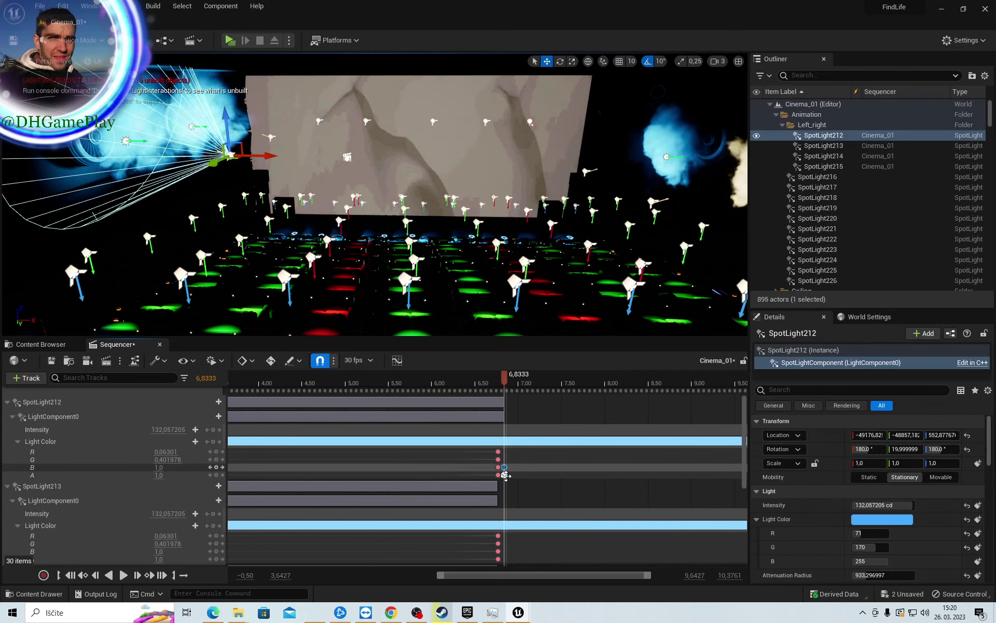
click(506, 475)
click(505, 472)
click(504, 473)
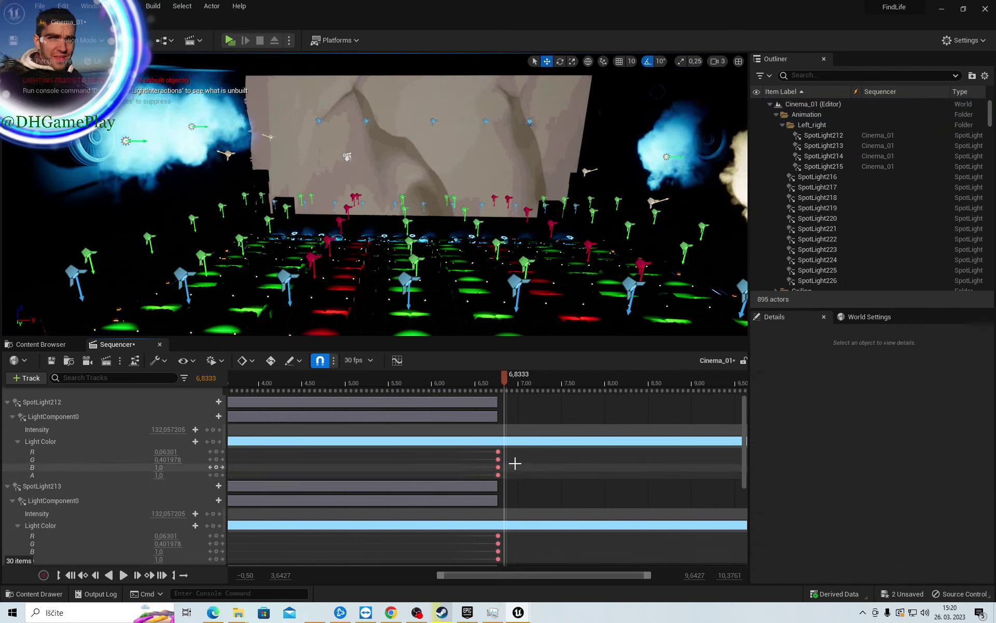
scroll(513, 480, down, 4)
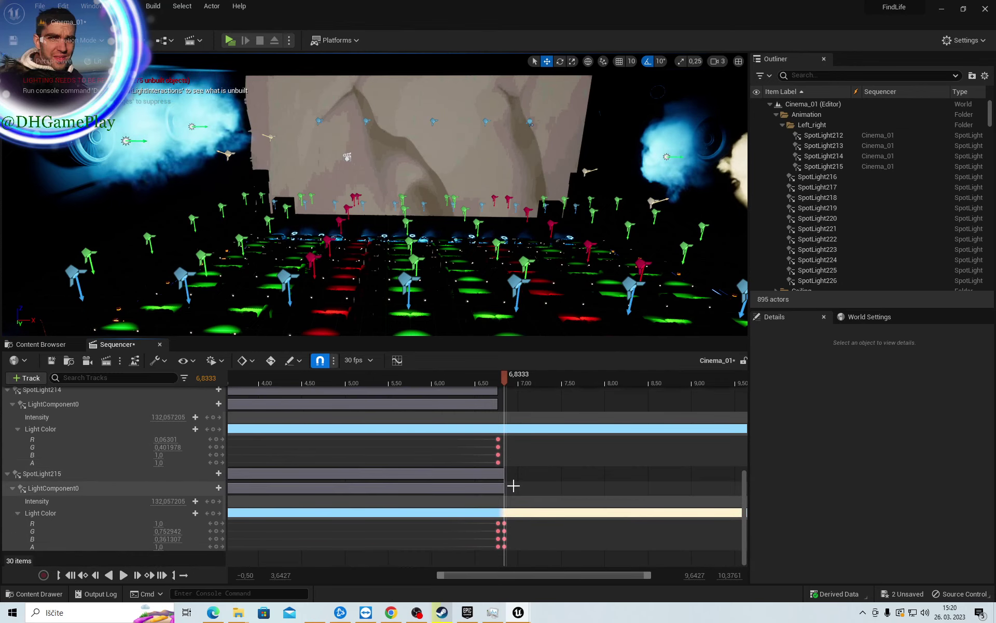
Copy SpotLight215's beige hex linear colour value
click(523, 516)
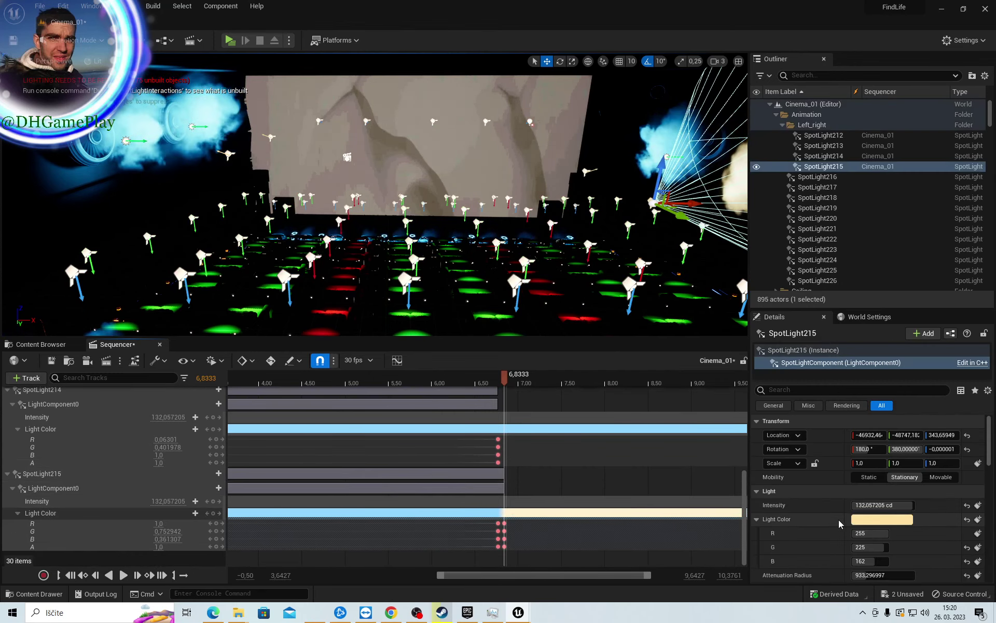
click(881, 520)
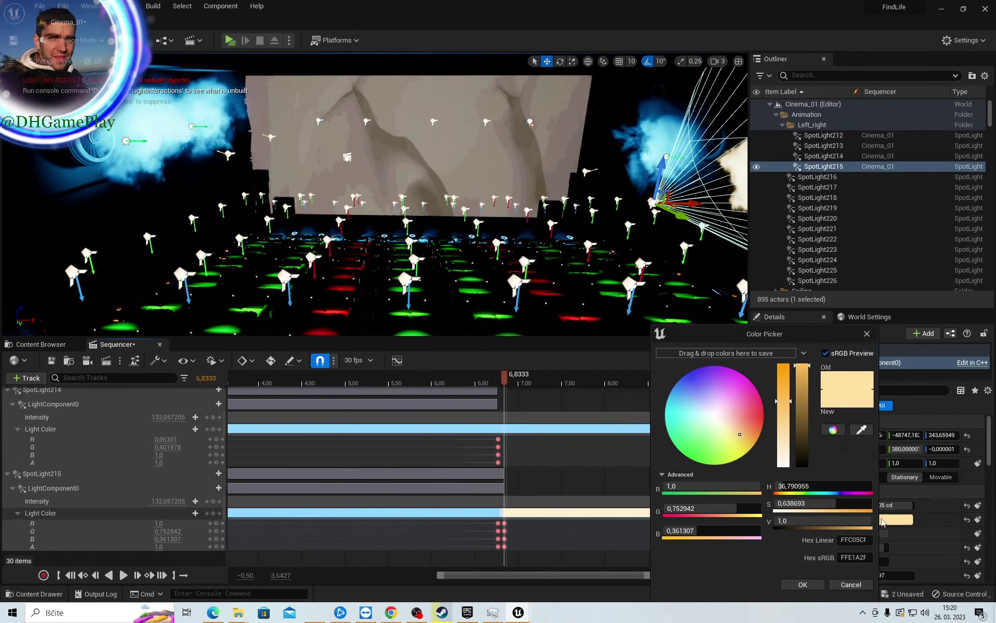
click(852, 540)
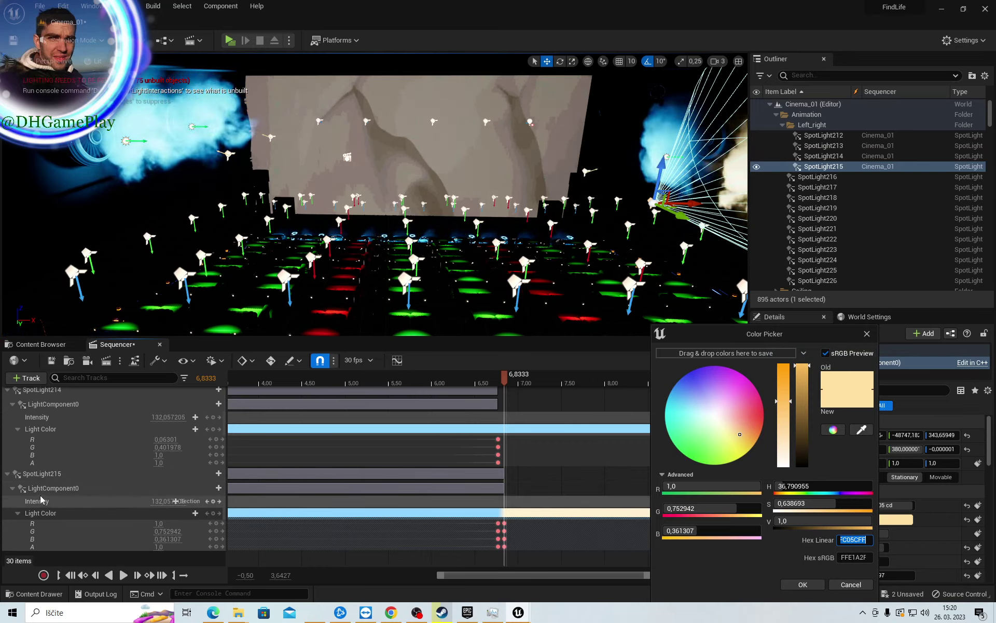
Paste the beige hex value into SpotLight214's light colour and key it at 6.8333
click(46, 430)
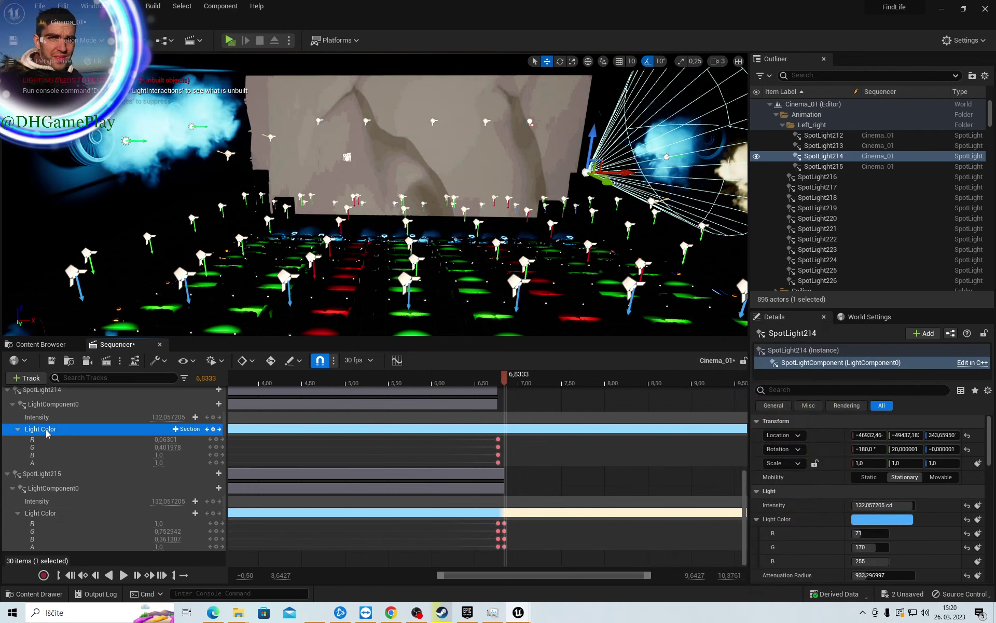
click(872, 520)
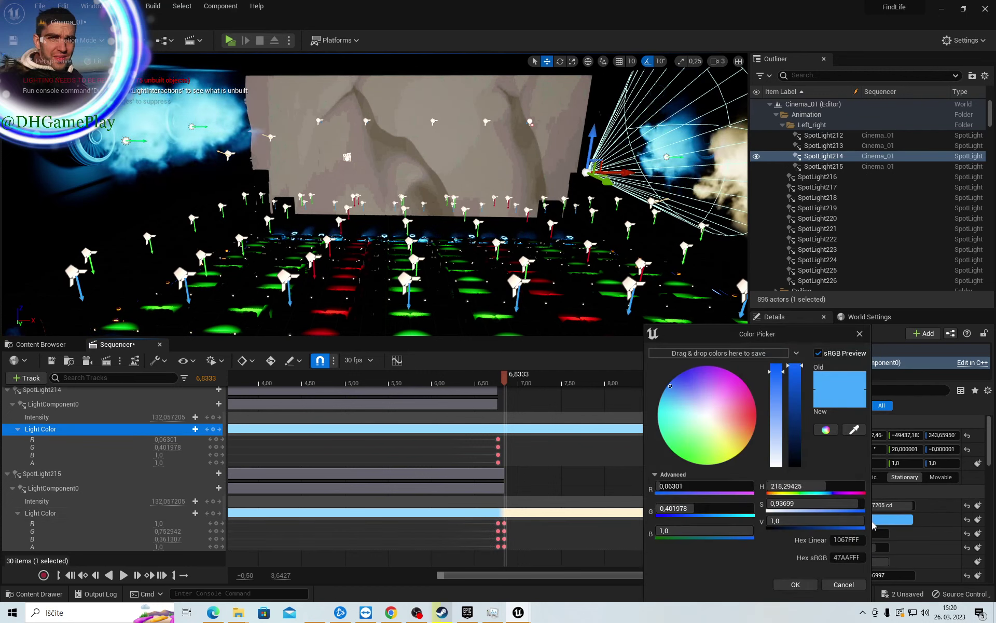
click(839, 540)
key(ctrl+v)
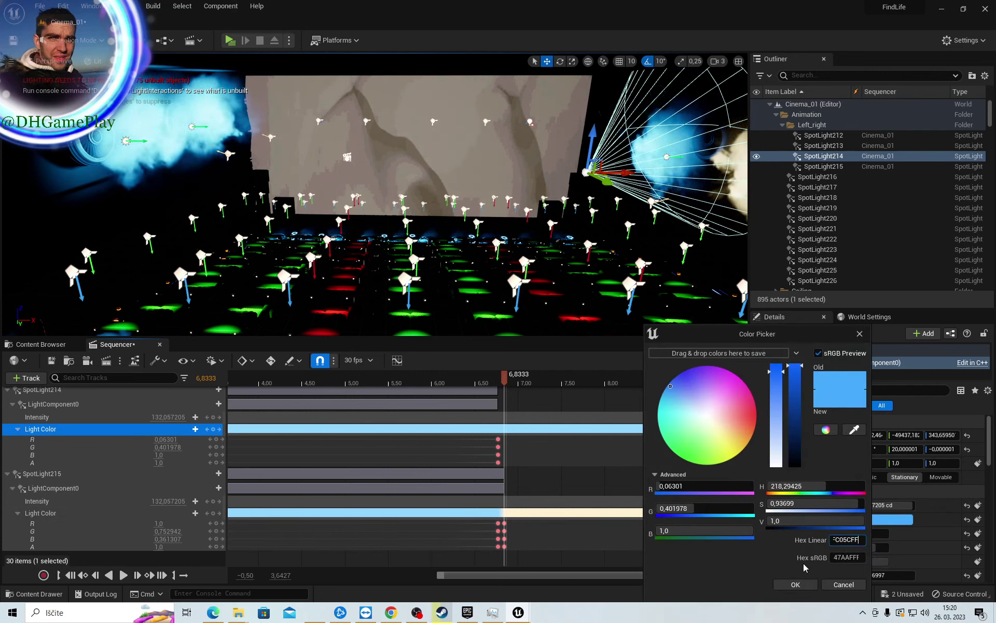
click(798, 584)
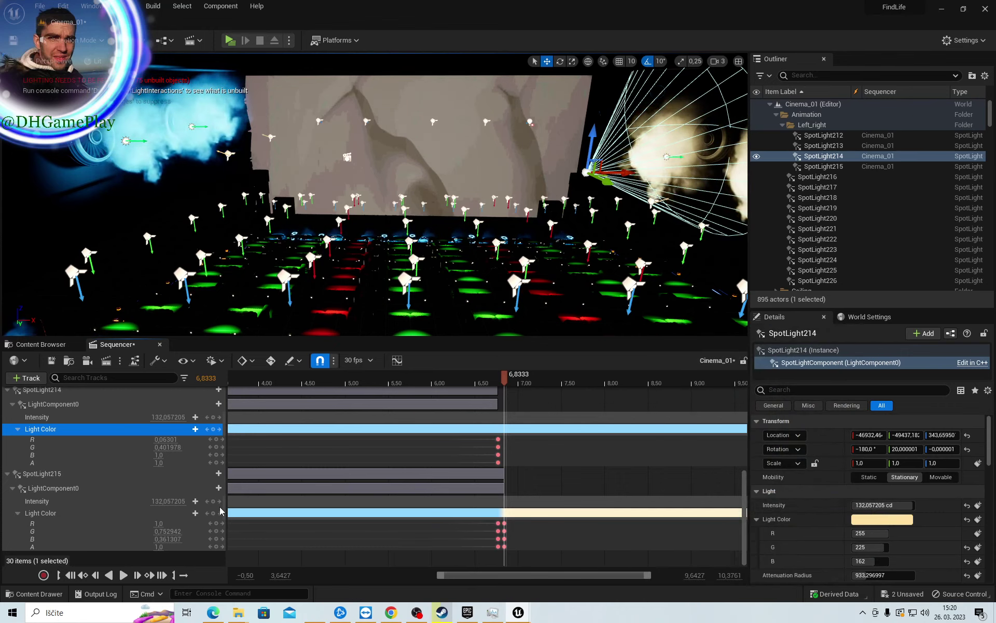
click(213, 430)
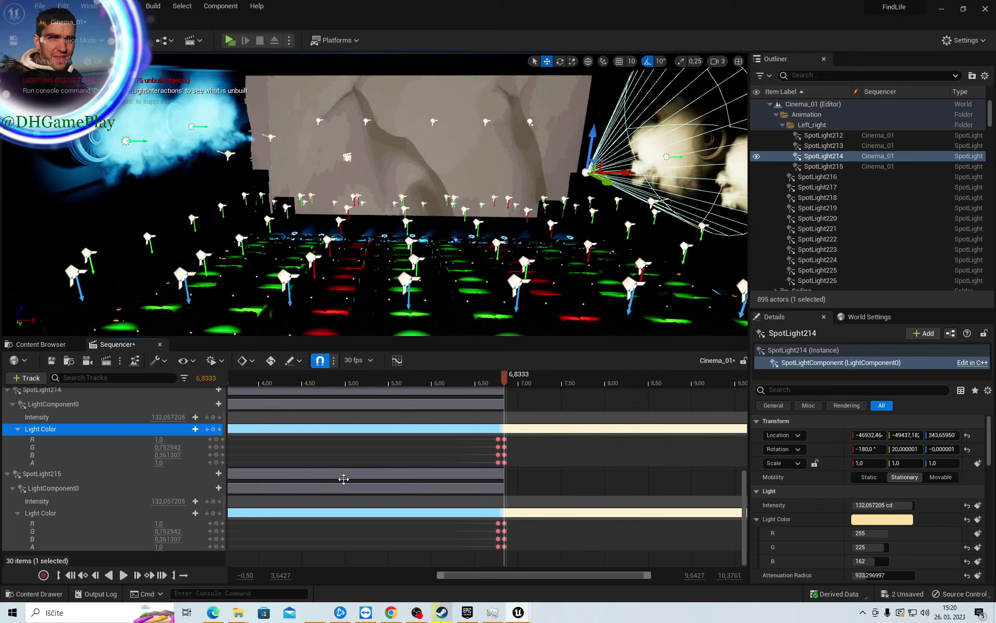
scroll(478, 470, up, 5)
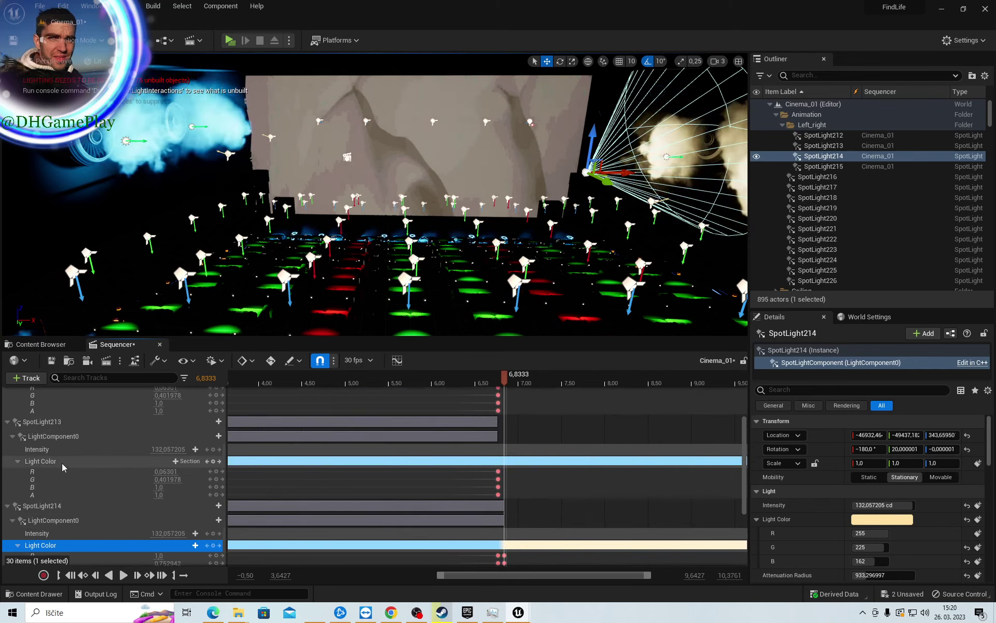
Set SpotLight213's Light Color to hex FFC05CFF (warm yellow) and key it at 6.8333 s
click(61, 462)
click(889, 522)
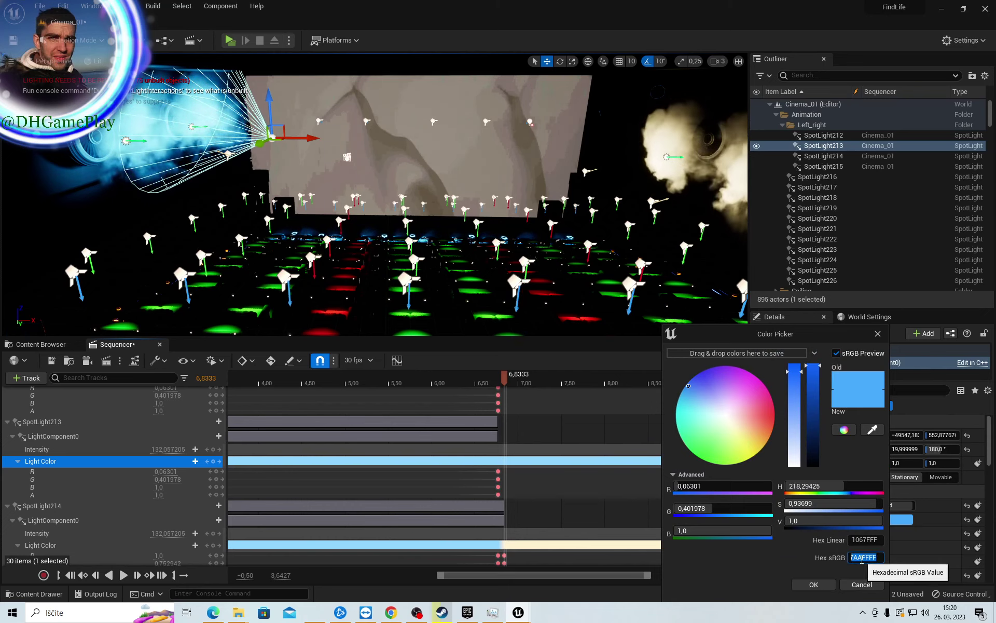
text(FFC05CFF)
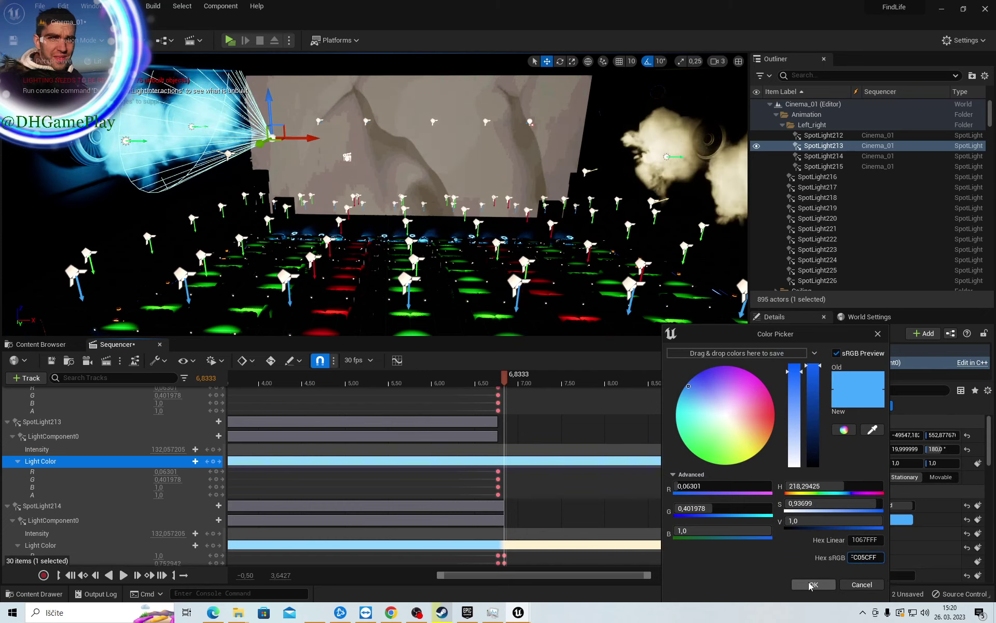
click(811, 586)
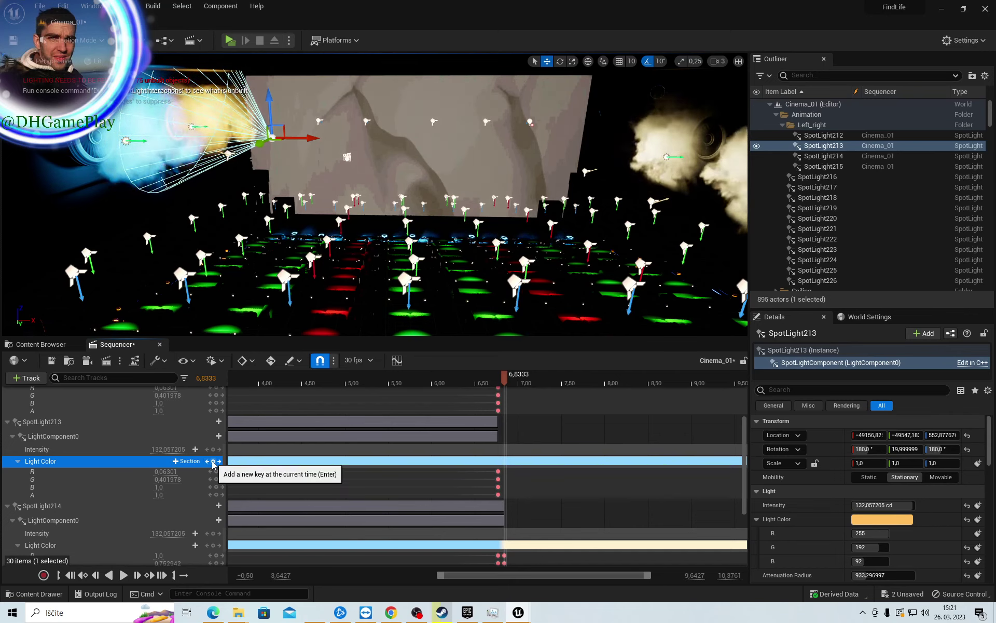
click(212, 462)
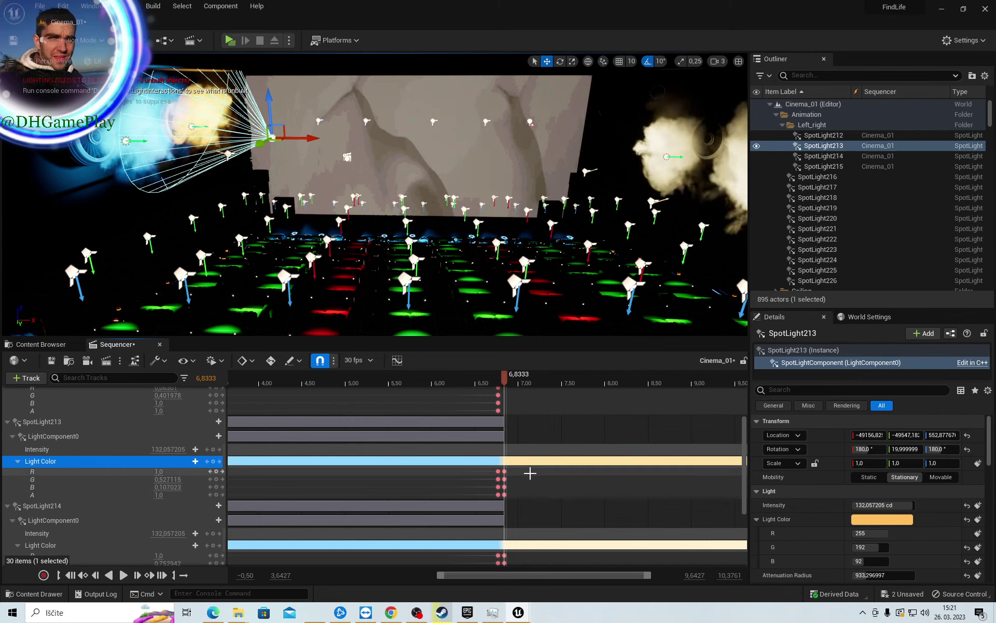
scroll(530, 473, up, 3)
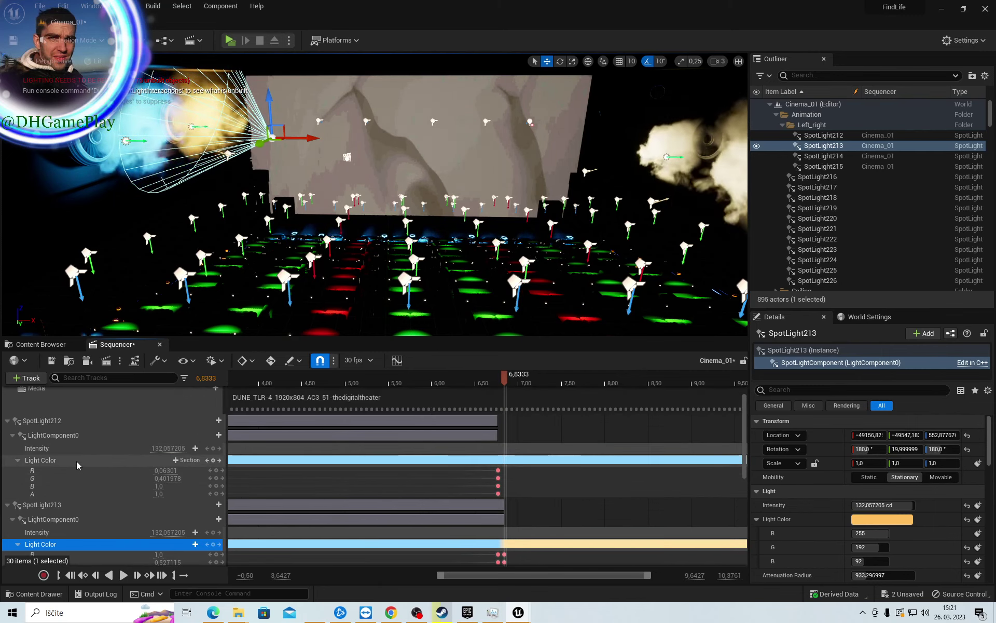
Paste the beige hex value (255, 225, 162) into SpotLight212's Light Color and key it at 6.8333 s
click(76, 461)
click(870, 521)
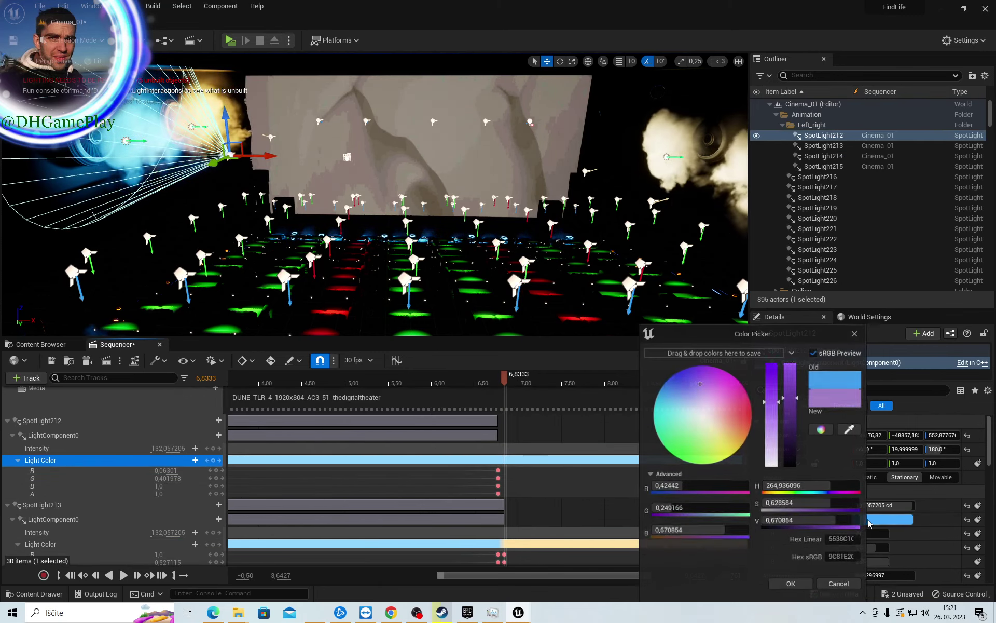
click(836, 541)
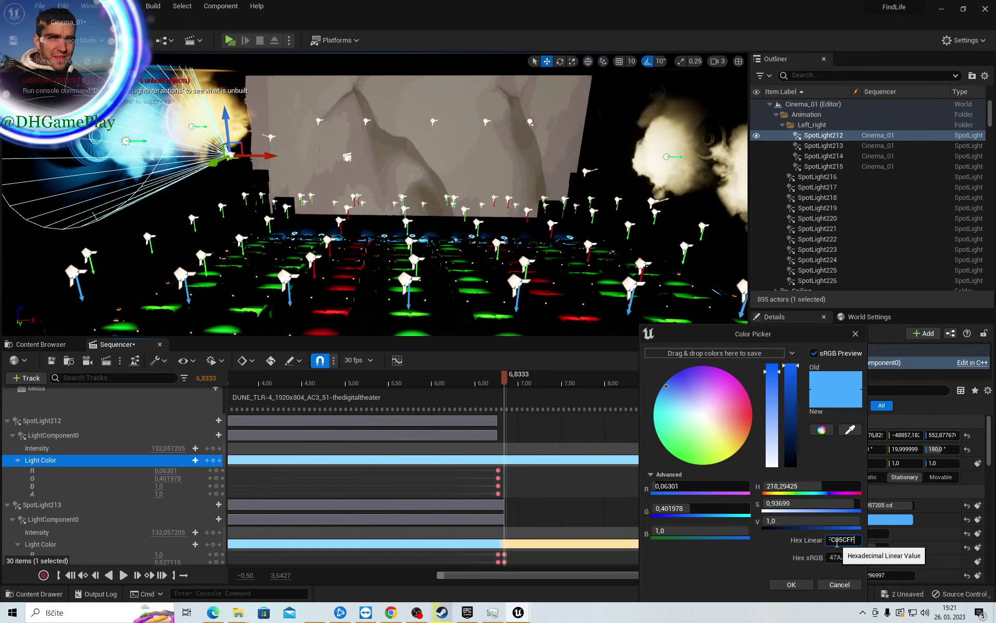
click(791, 584)
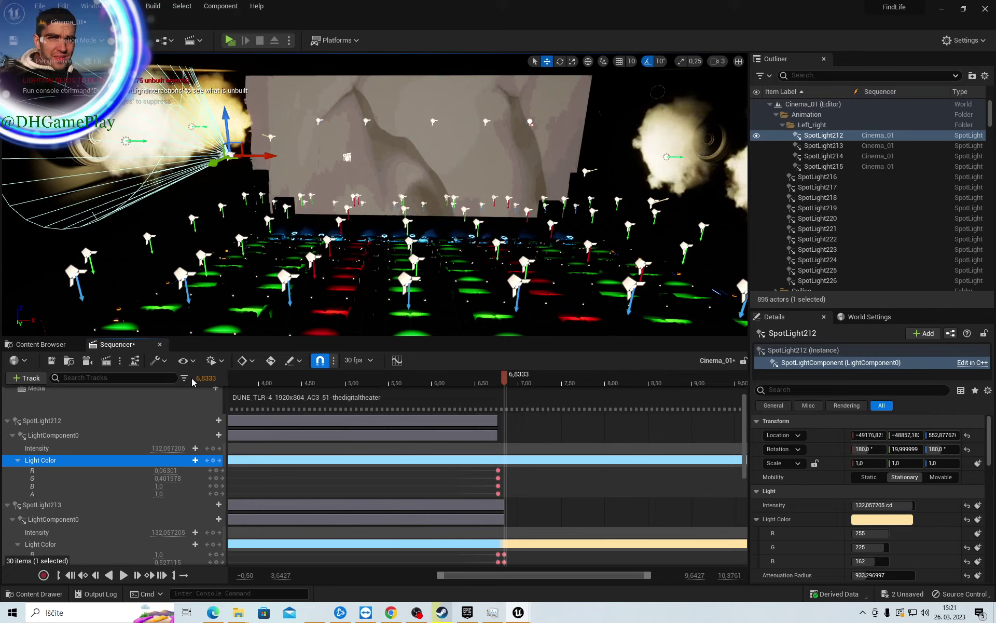
click(213, 460)
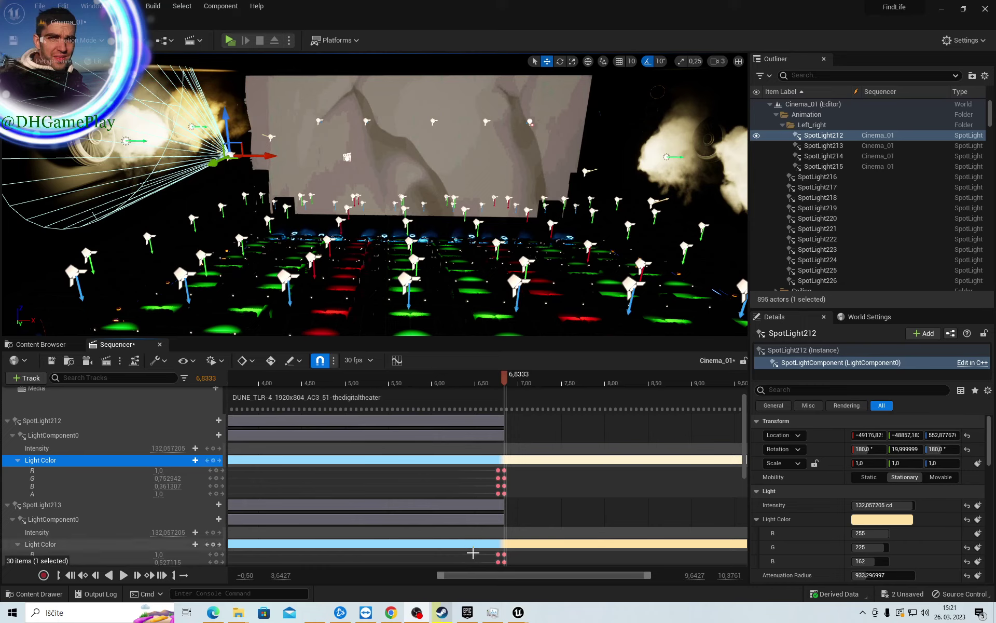
drag(479, 575, 315, 584)
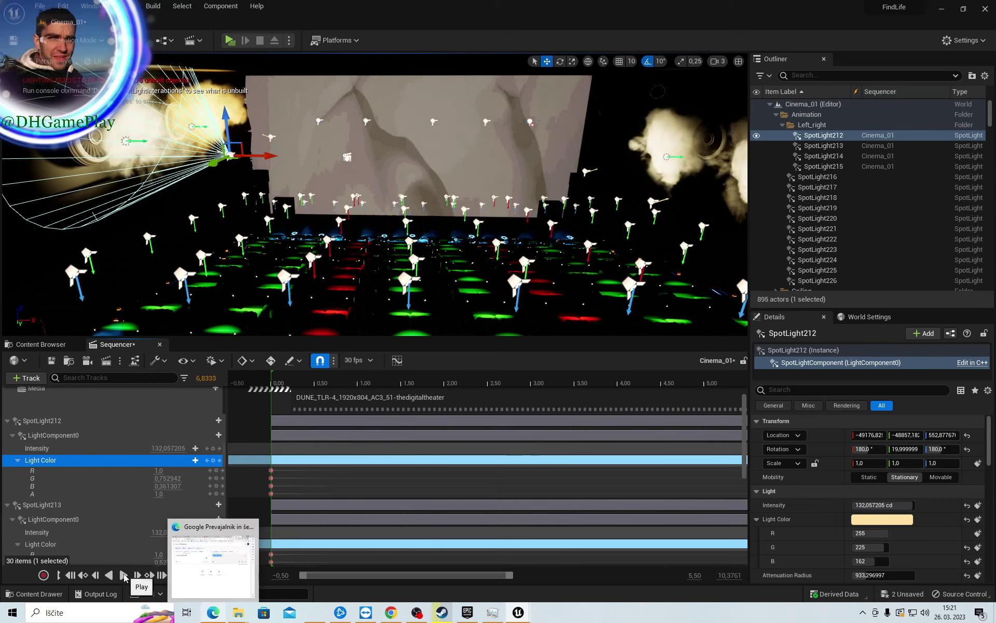
Play the sequence from the beginning, then stop the preview
click(123, 575)
click(284, 377)
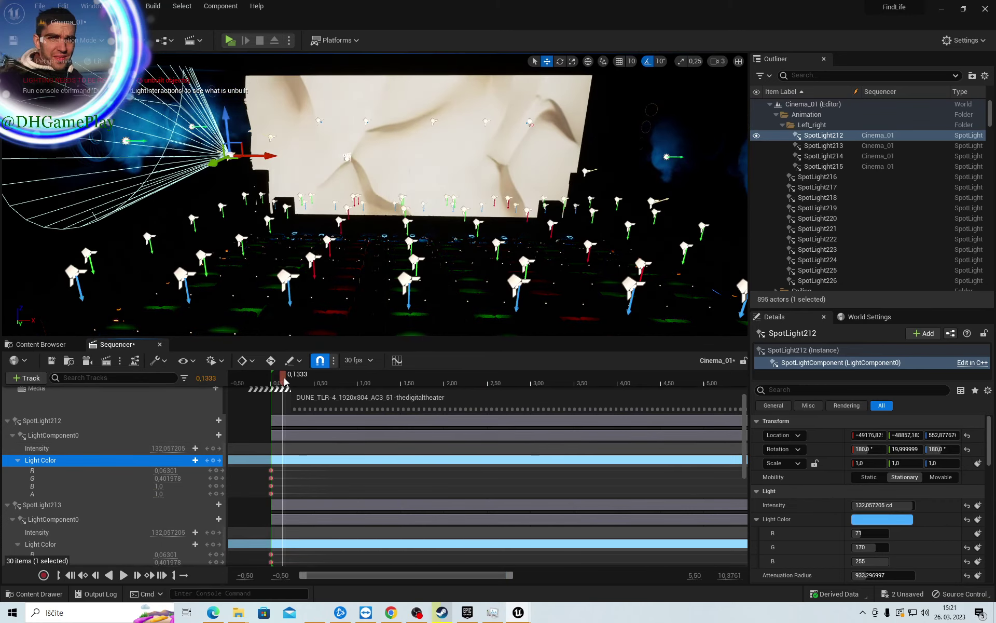
click(123, 575)
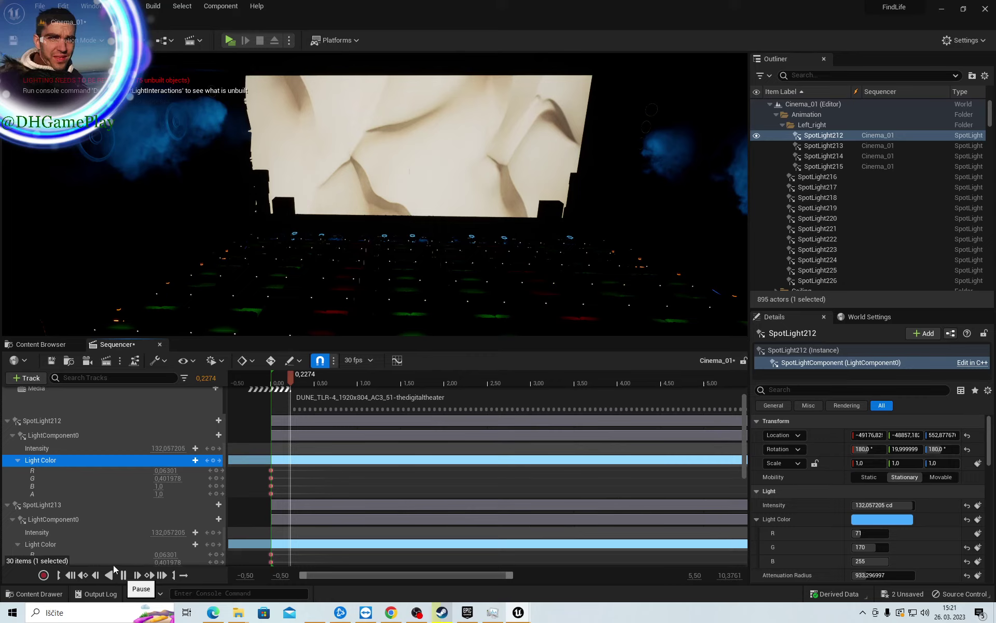
key(space)
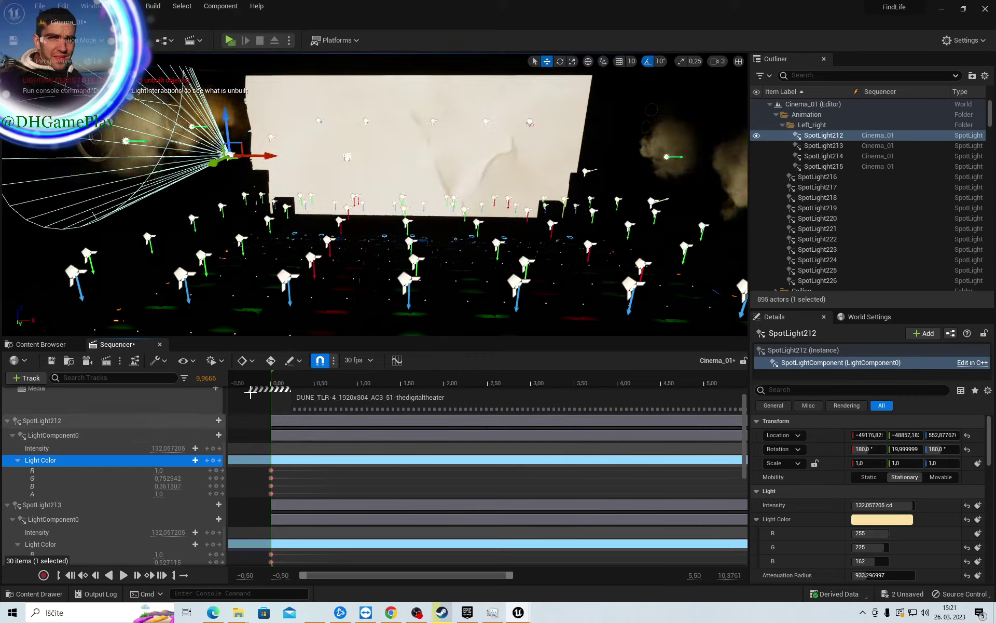
Replay from 0.30 s and watch the spotlights turn from blue to cream near 6.9 s
click(299, 378)
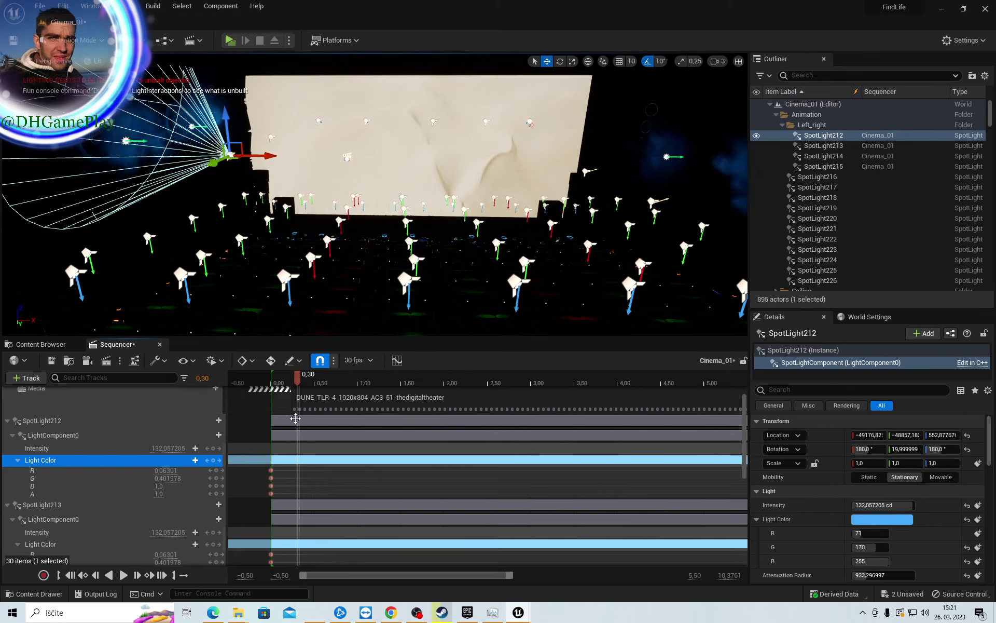
click(124, 575)
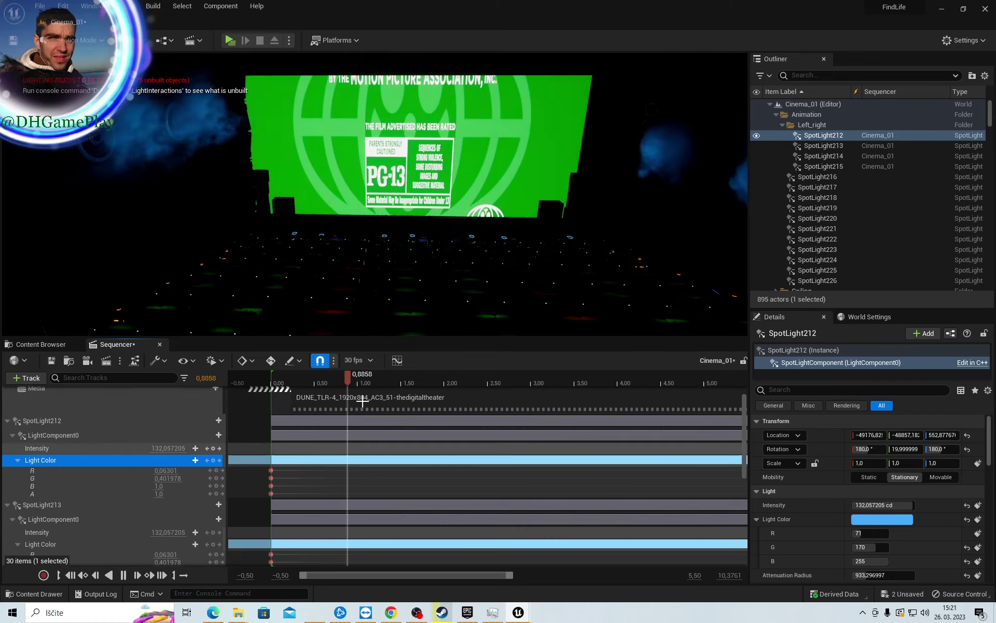
scroll(595, 418, down, 1)
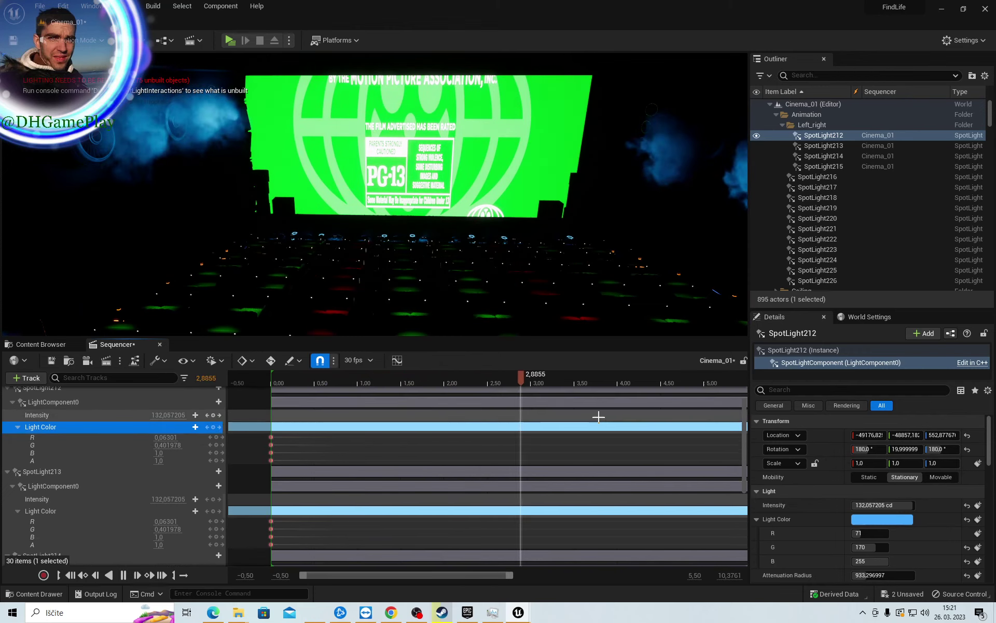
scroll(595, 399, up, 3)
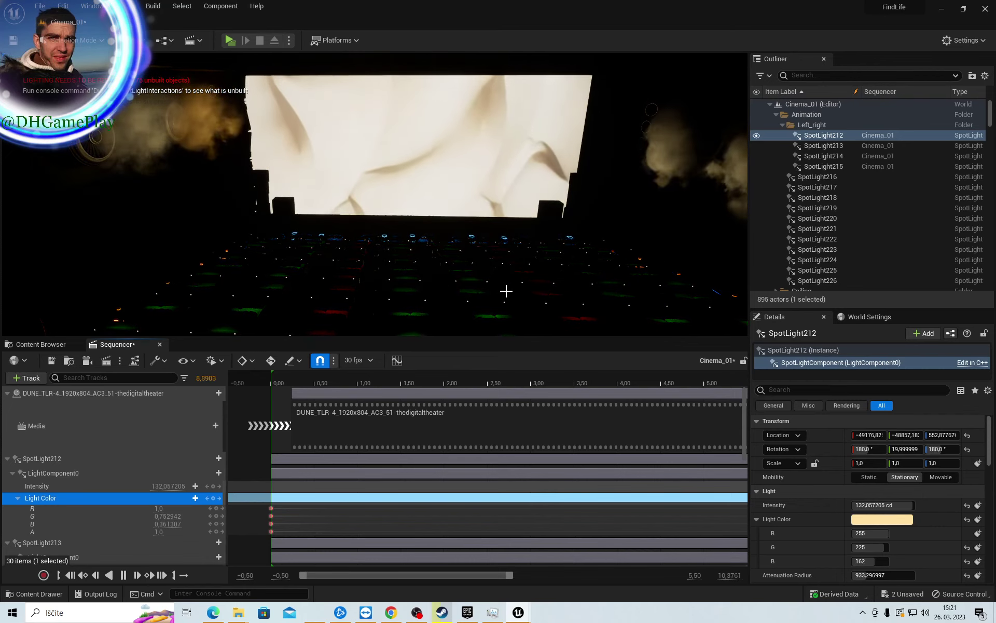
key(space)
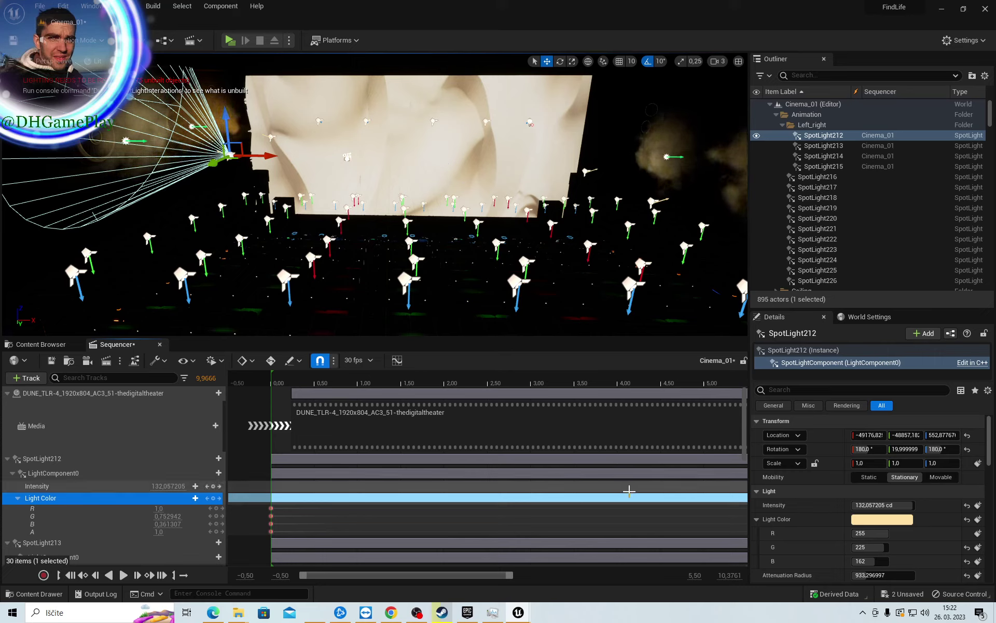
Move the playhead to 9.70 s and drag the sequence end further out
scroll(573, 446, right, 5)
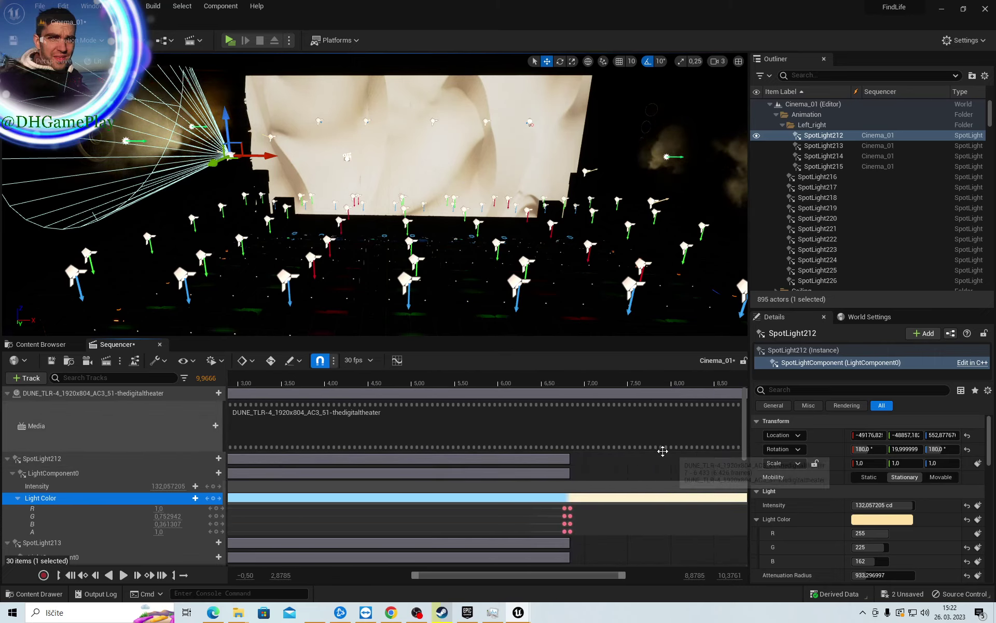
right_drag(663, 452, 545, 454)
right_drag(638, 443, 380, 460)
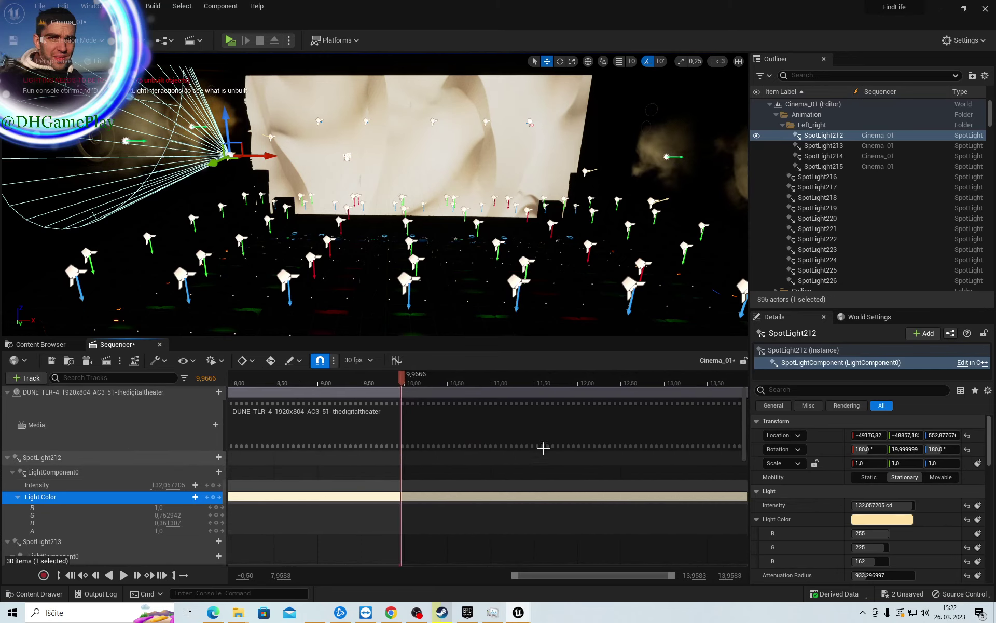
click(378, 375)
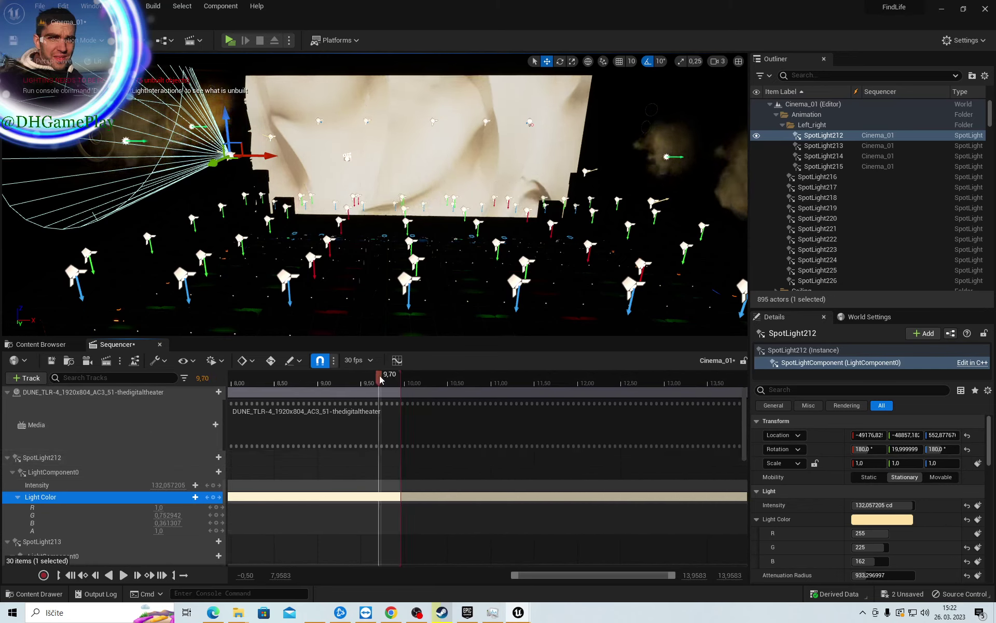
mouse_move(401, 410)
mouse_down()
mouse_move(704, 411)
mouse_move(425, 374)
mouse_up()
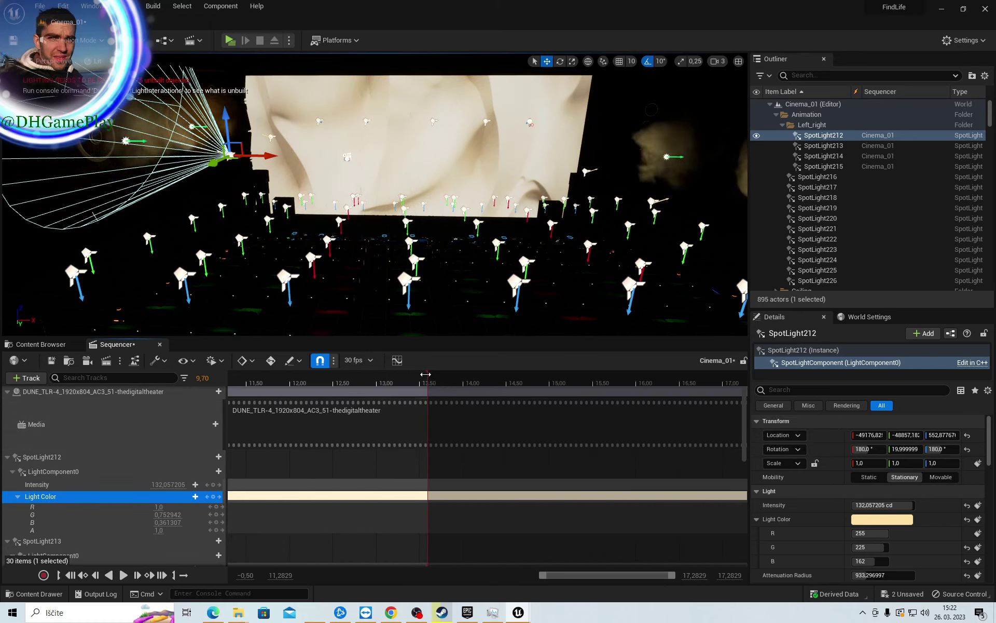
drag(426, 377, 594, 438)
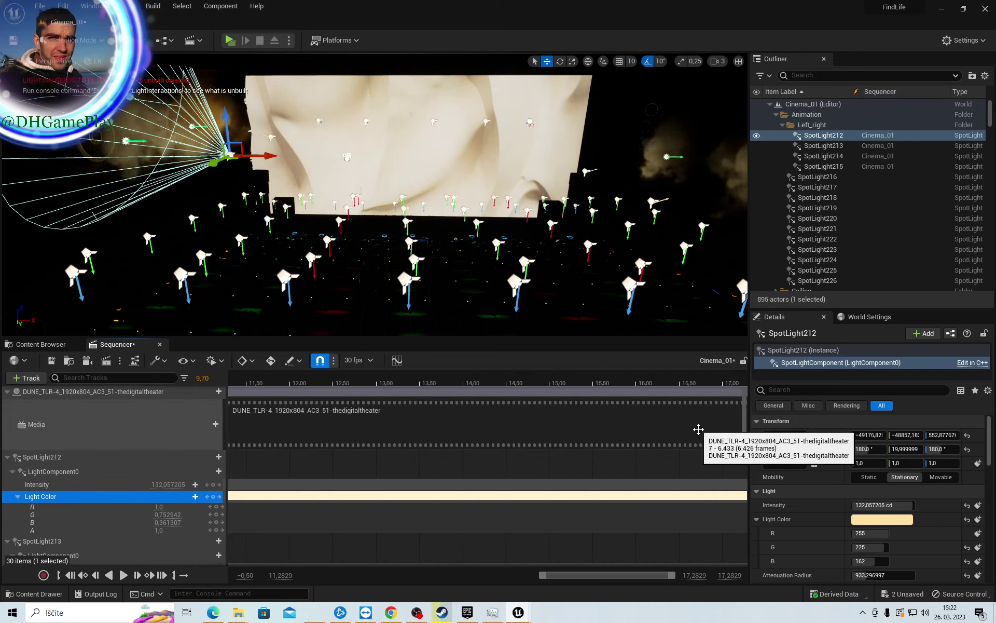
Scrub the trailer between 13.93 s and 16.67 s to review the footage
click(454, 376)
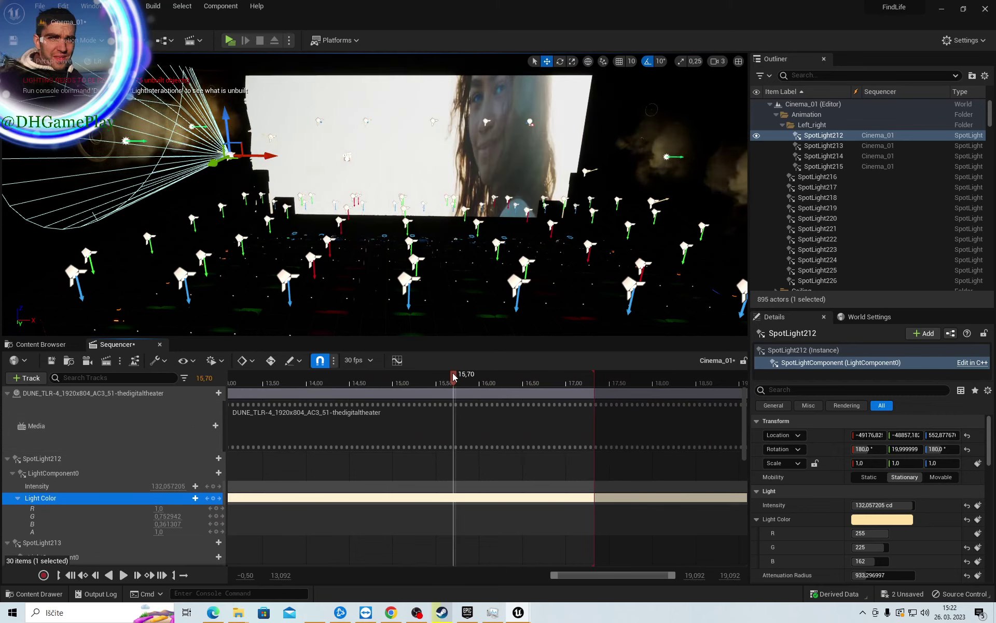
click(416, 376)
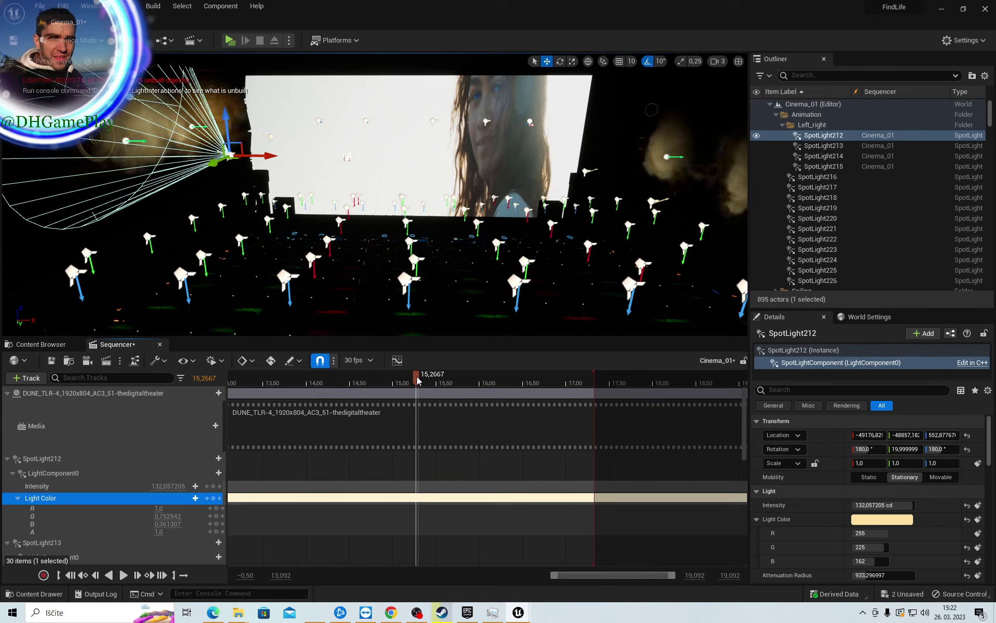
click(436, 377)
drag(446, 381, 538, 377)
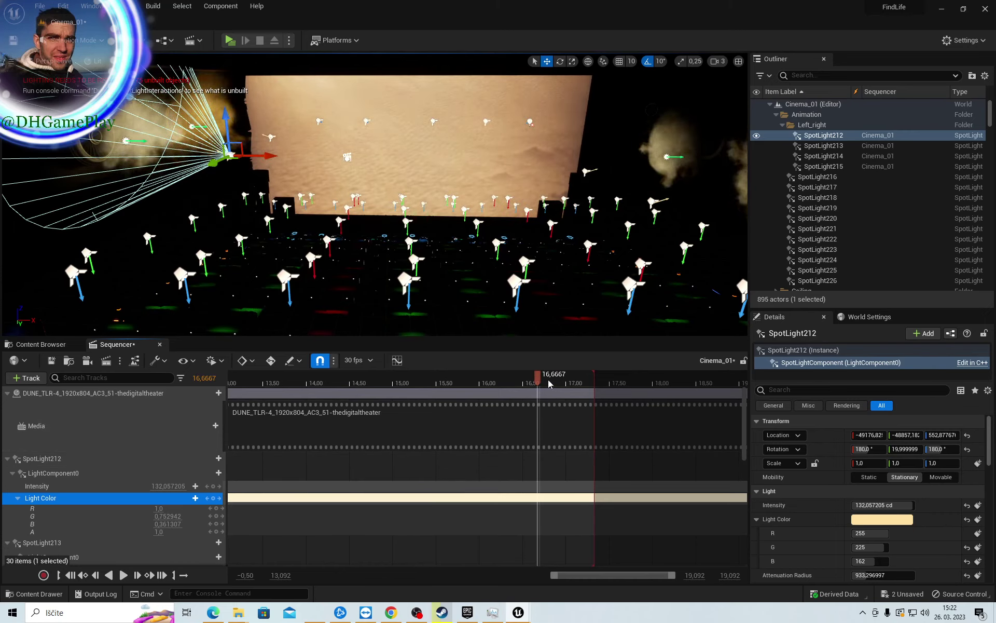
drag(540, 378, 300, 378)
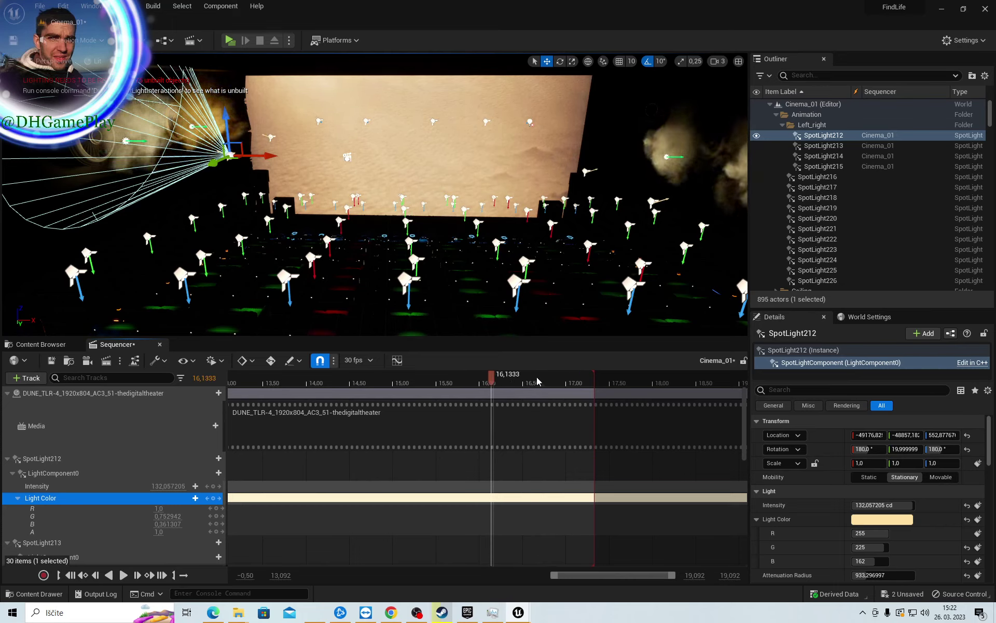
drag(504, 383, 538, 383)
Extend the light colour section to 20 s and check the trailer from 18.30 to 19.80 s
right_drag(633, 405, 417, 408)
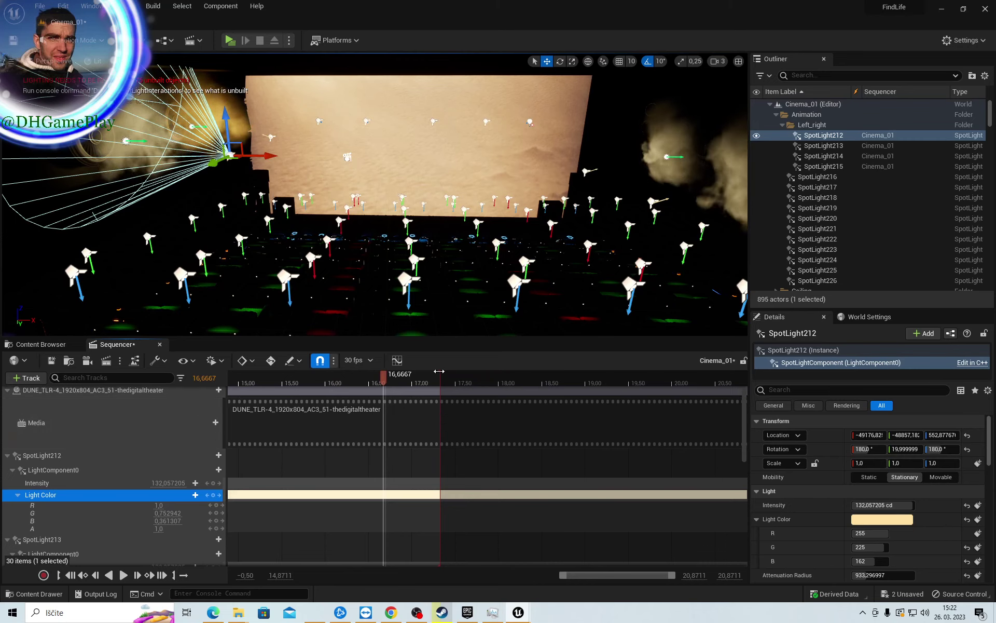
drag(447, 387, 689, 389)
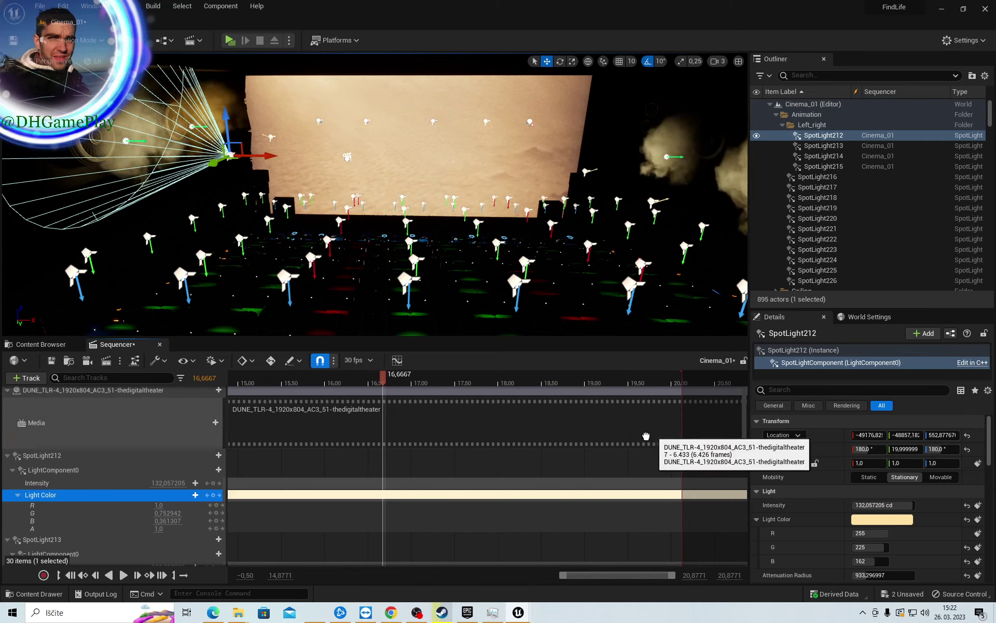
right_drag(394, 415, 247, 415)
click(381, 383)
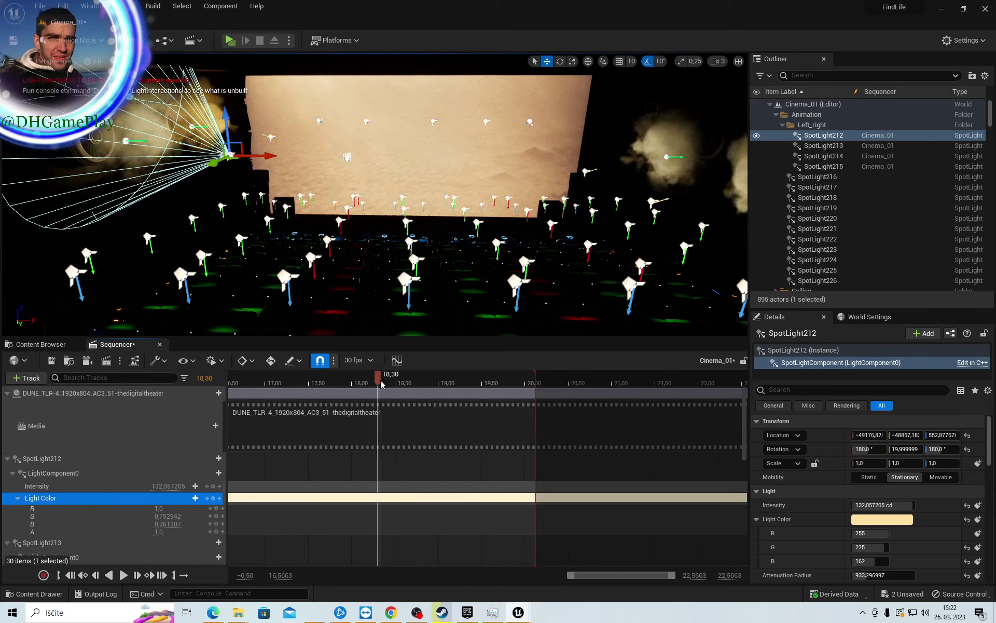
click(422, 378)
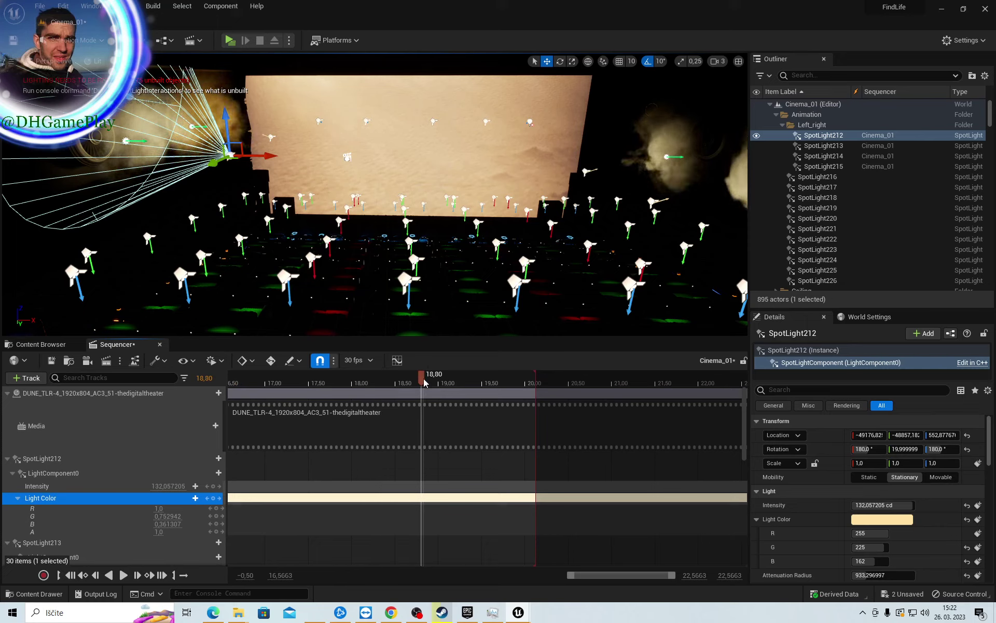
click(468, 383)
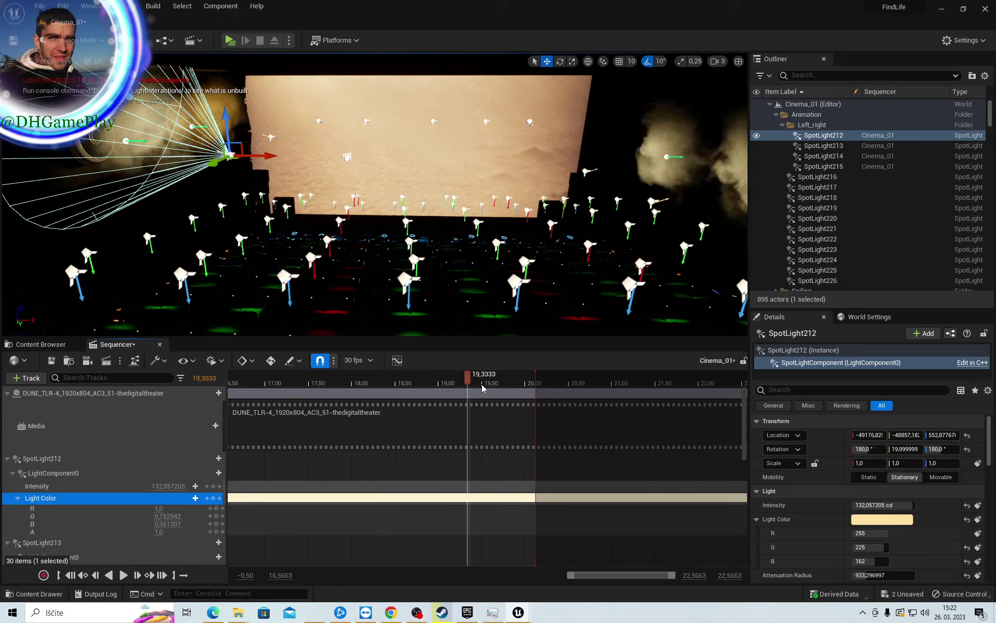
click(511, 381)
Extend the light colour section to 24 s, then to about 26.3 s, with the playhead at 24.40 s
right_drag(616, 428, 446, 434)
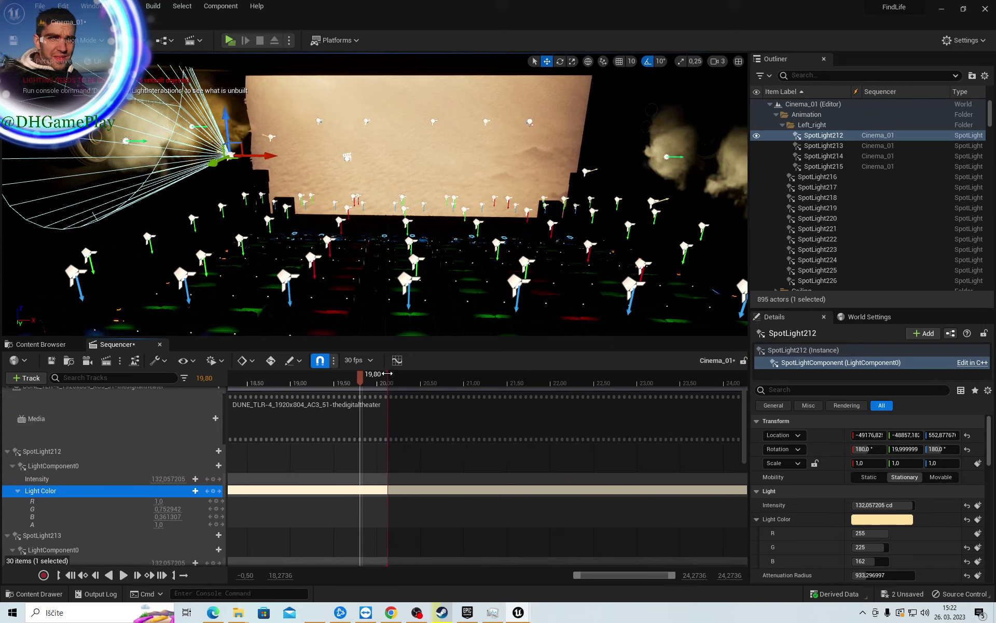
drag(388, 374, 732, 373)
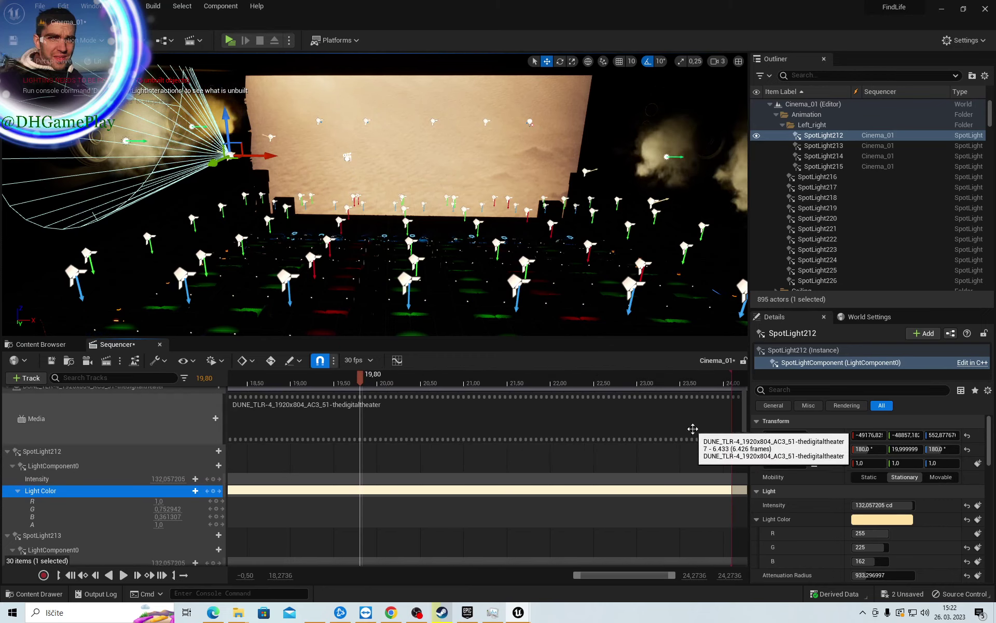
right_drag(693, 429, 433, 456)
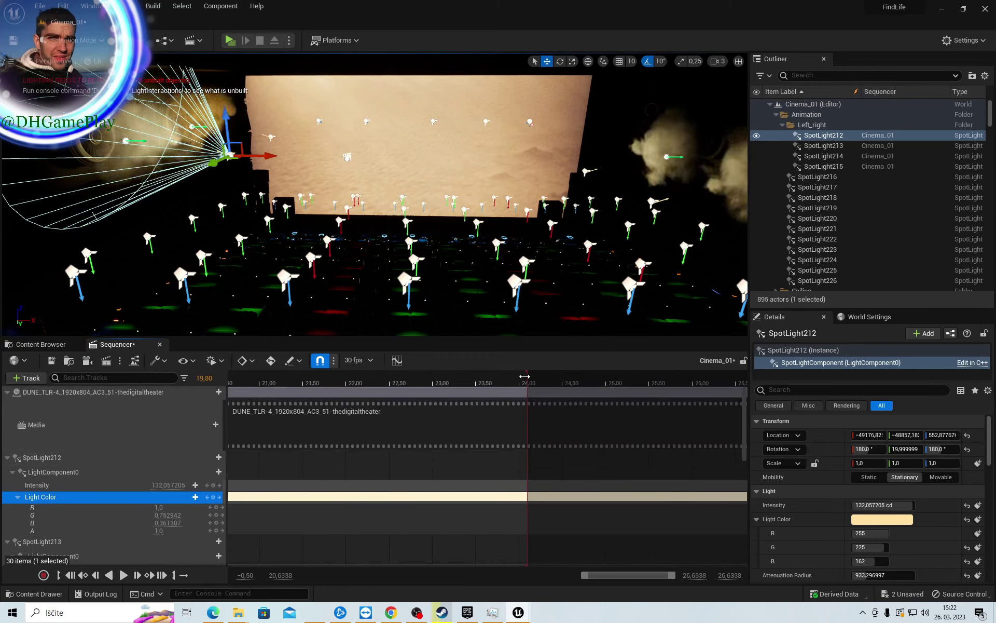
drag(525, 376, 728, 377)
right_drag(678, 437, 423, 464)
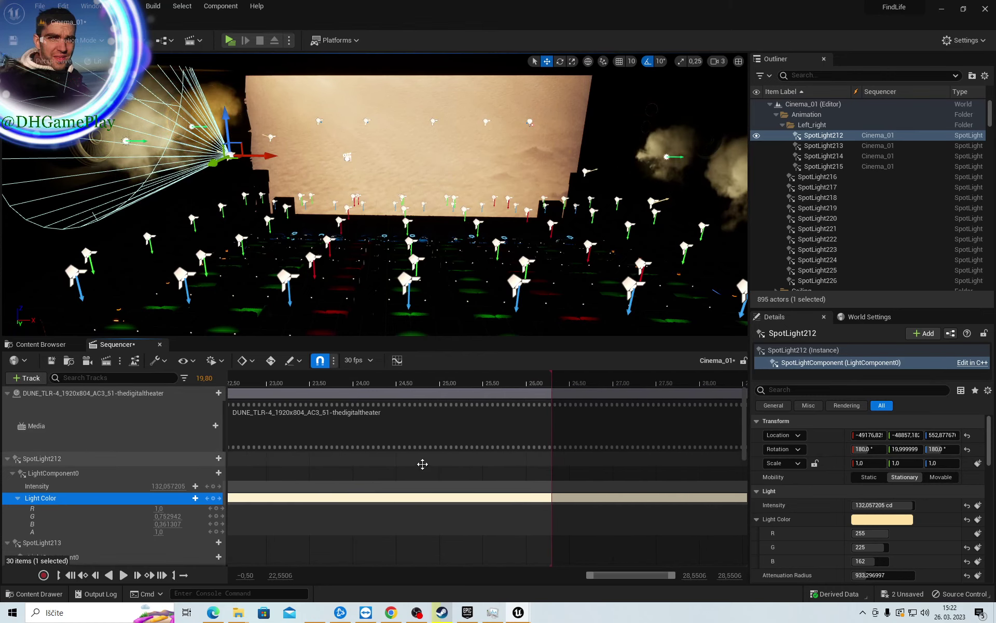
click(390, 383)
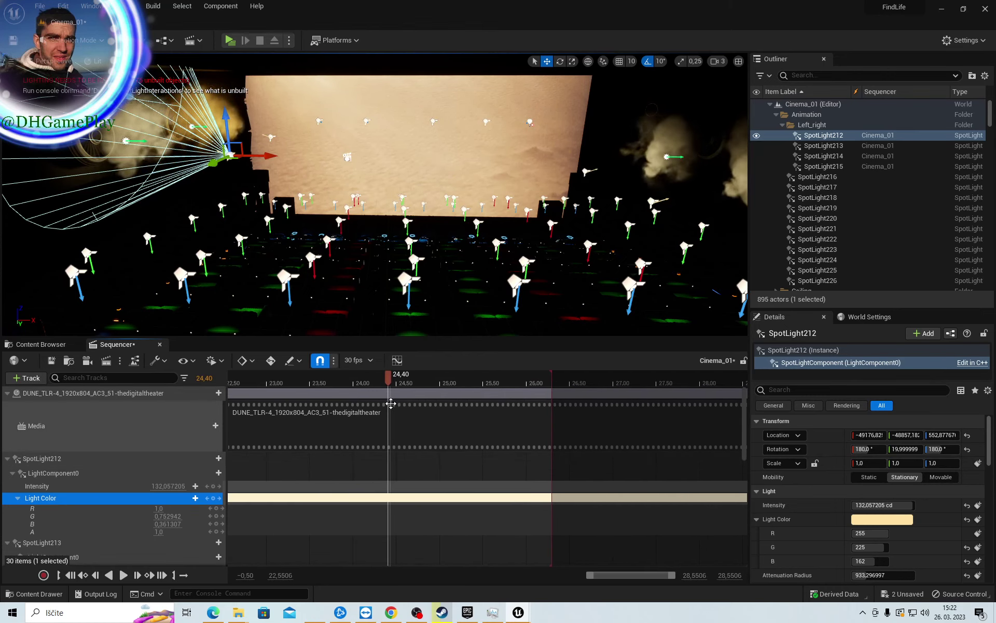
Select the DUNE clip, scrub between 23.03 s and 27.37 s, then start sequence playback
click(391, 423)
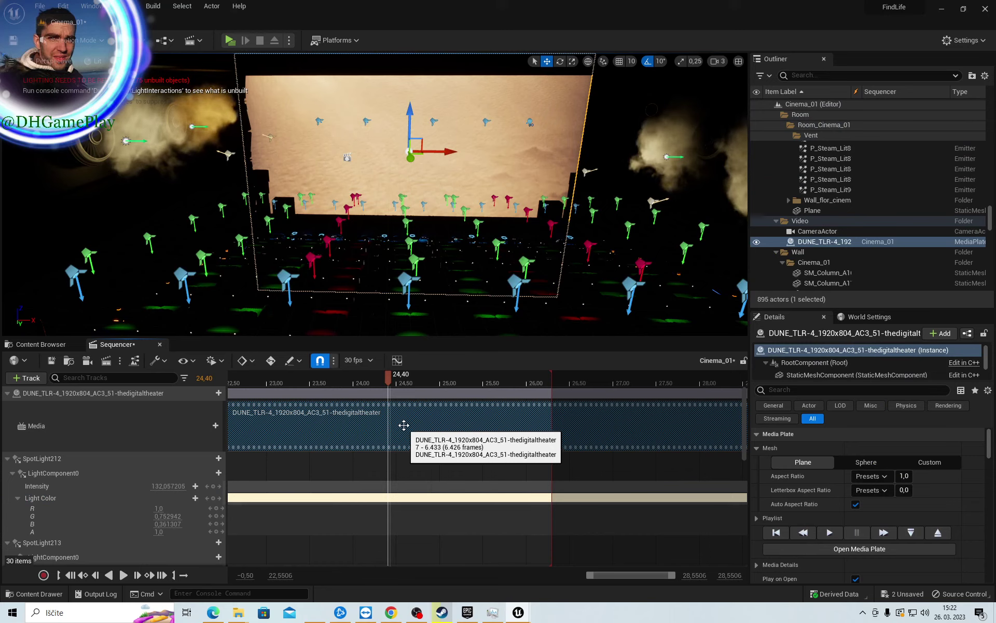
click(421, 381)
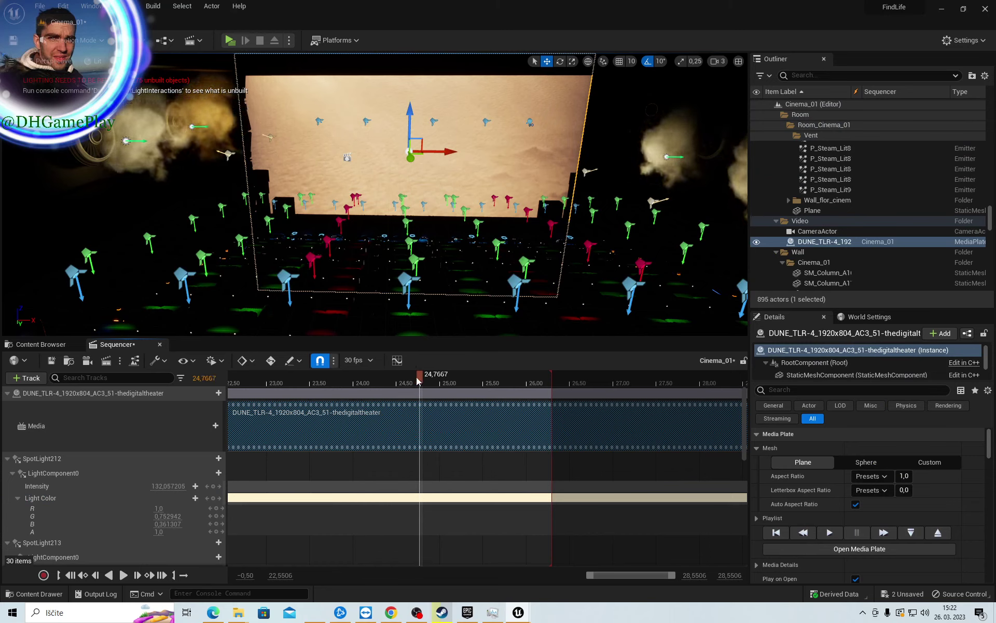
drag(419, 381, 645, 374)
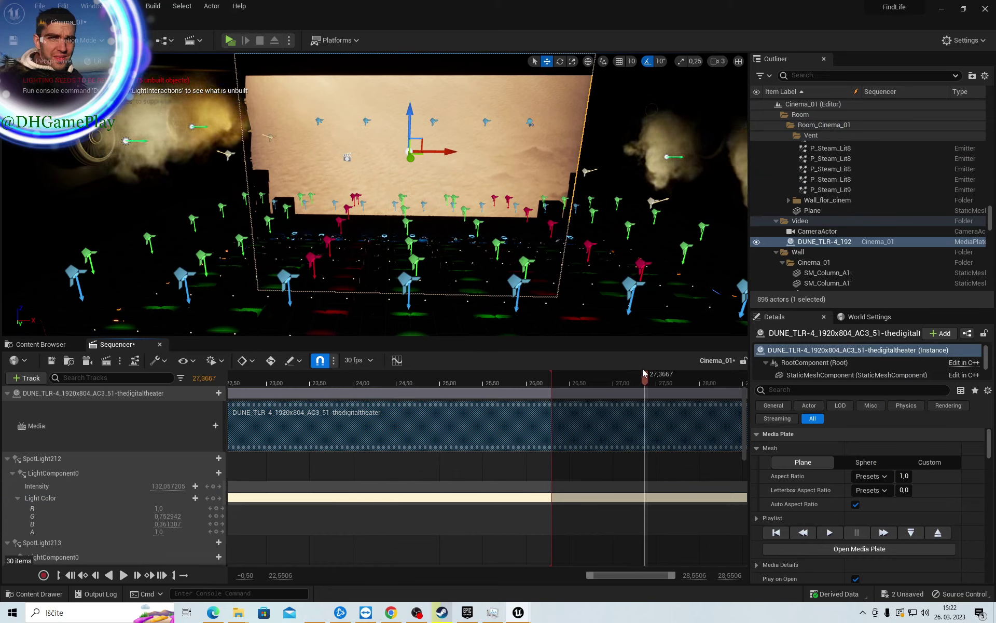
drag(369, 381, 270, 382)
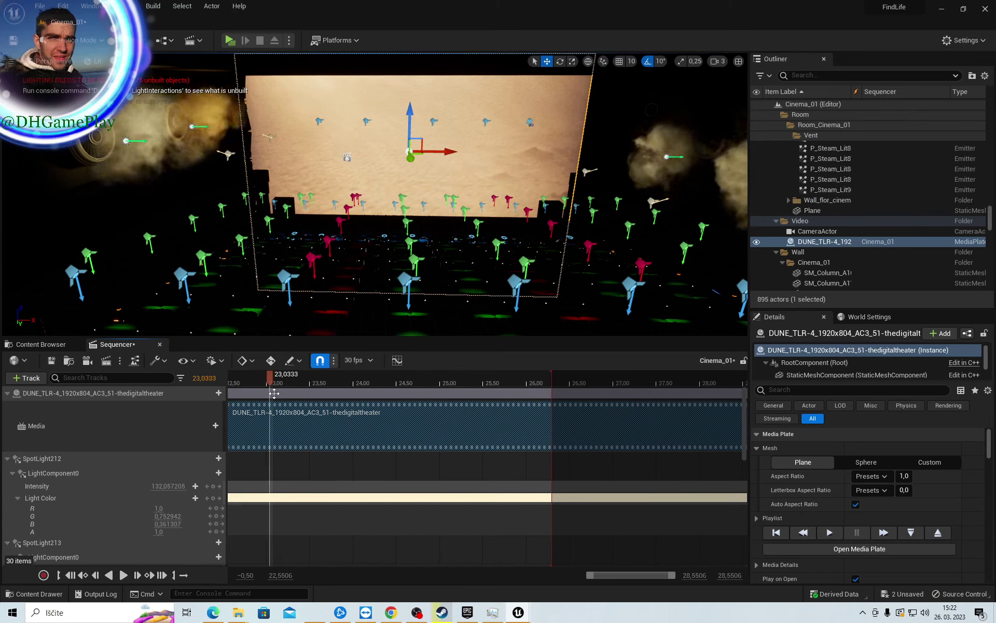
click(124, 575)
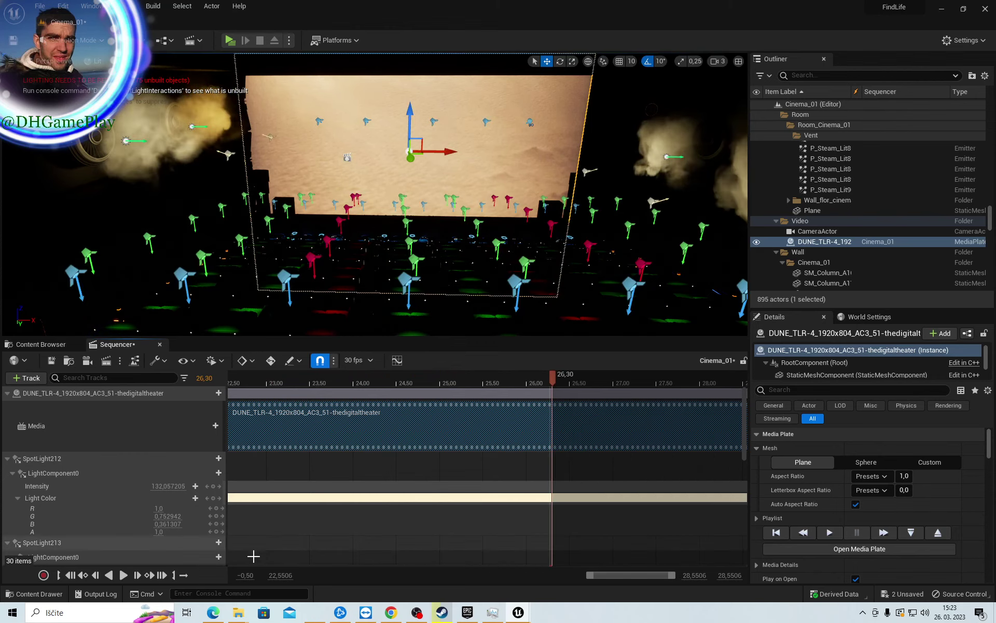
click(123, 575)
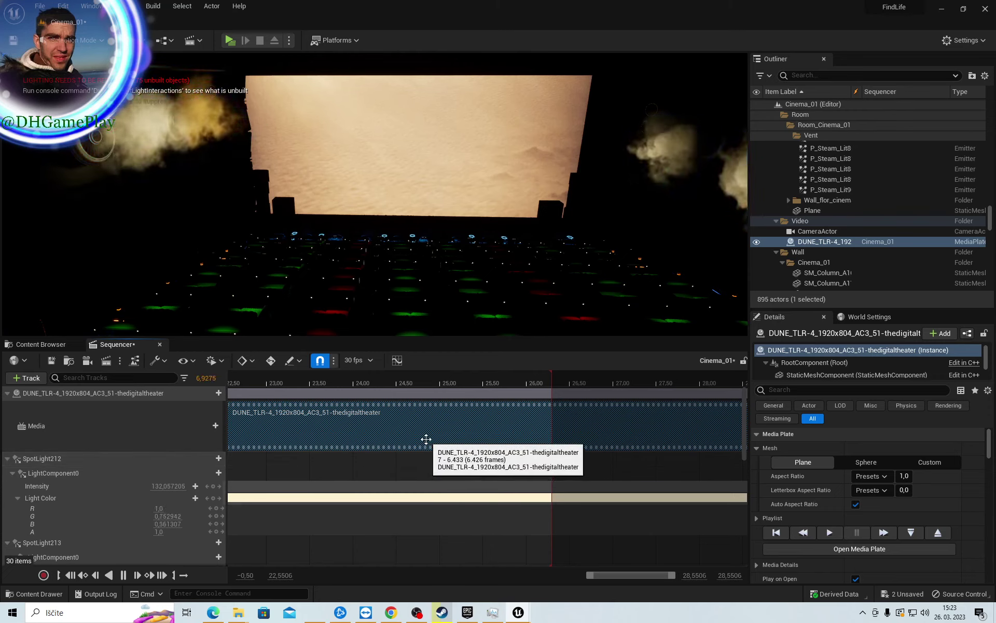
Stop the preview at 8.83 s and select SpotLight212's Intensity track
scroll(429, 441, down, 2)
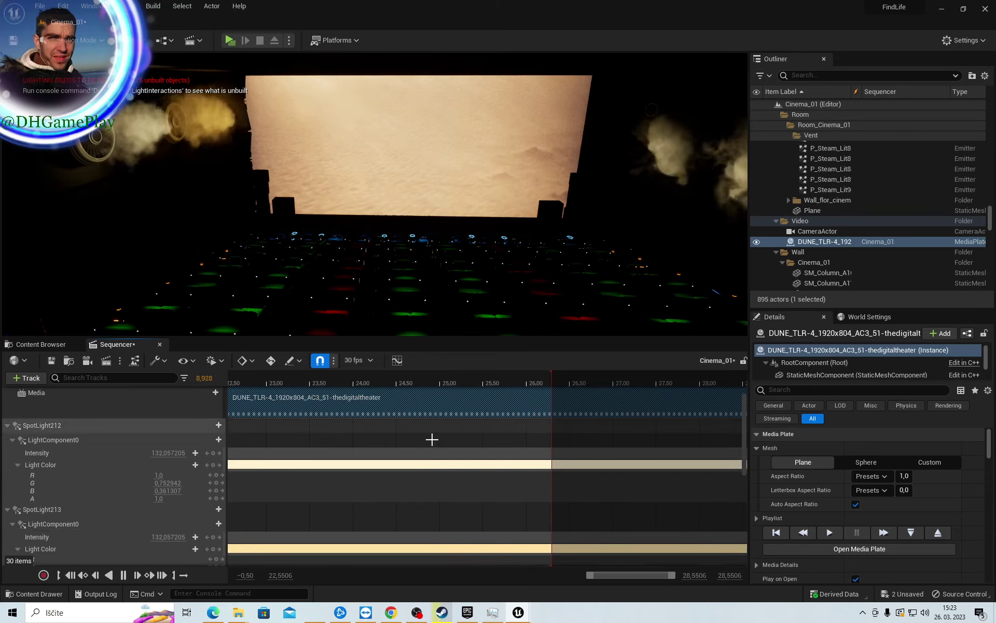
scroll(444, 449, up, 2)
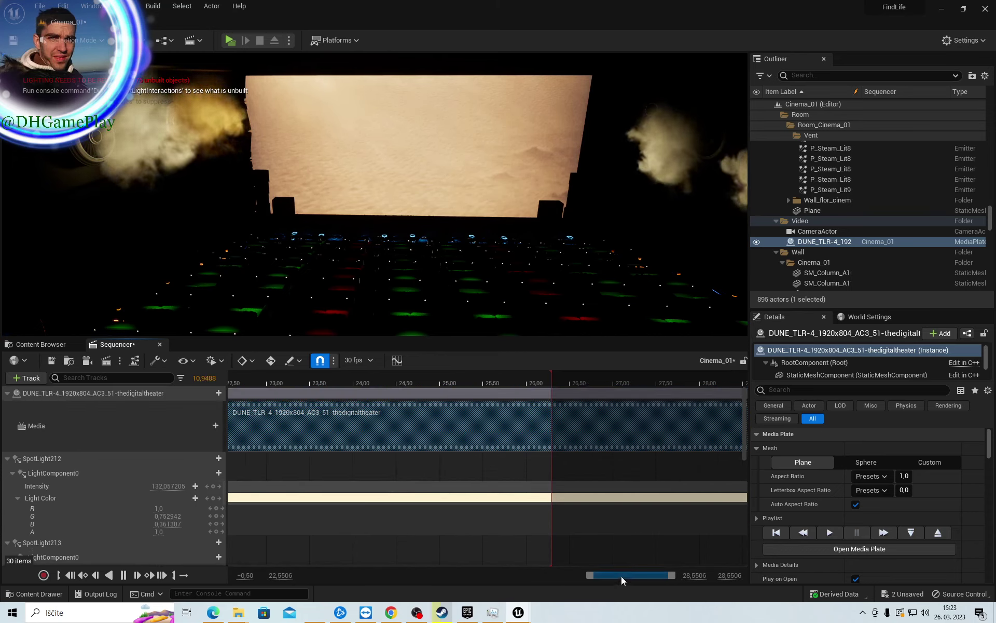
drag(621, 576, 424, 570)
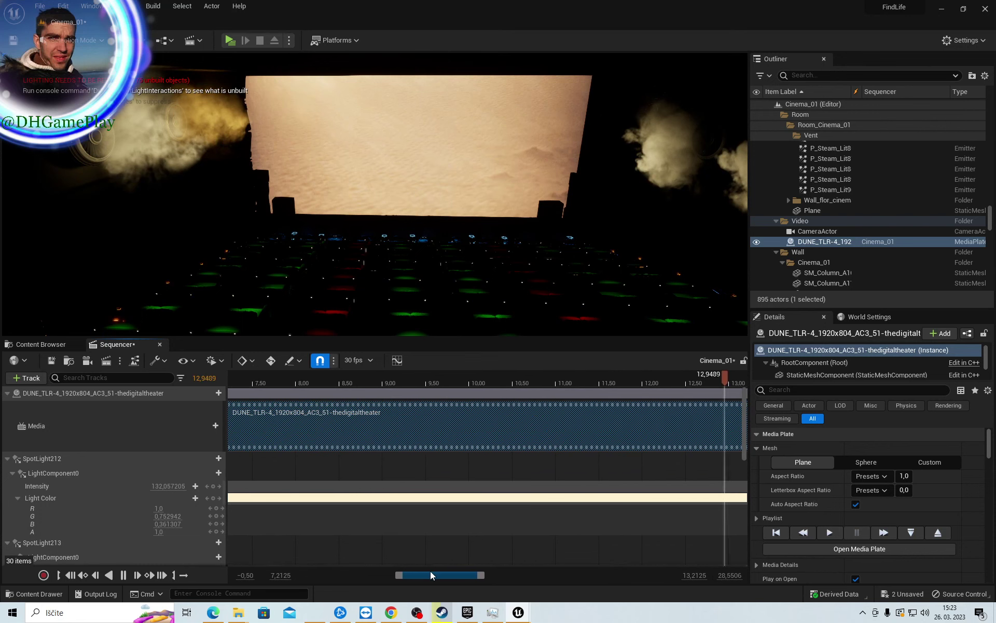
click(368, 379)
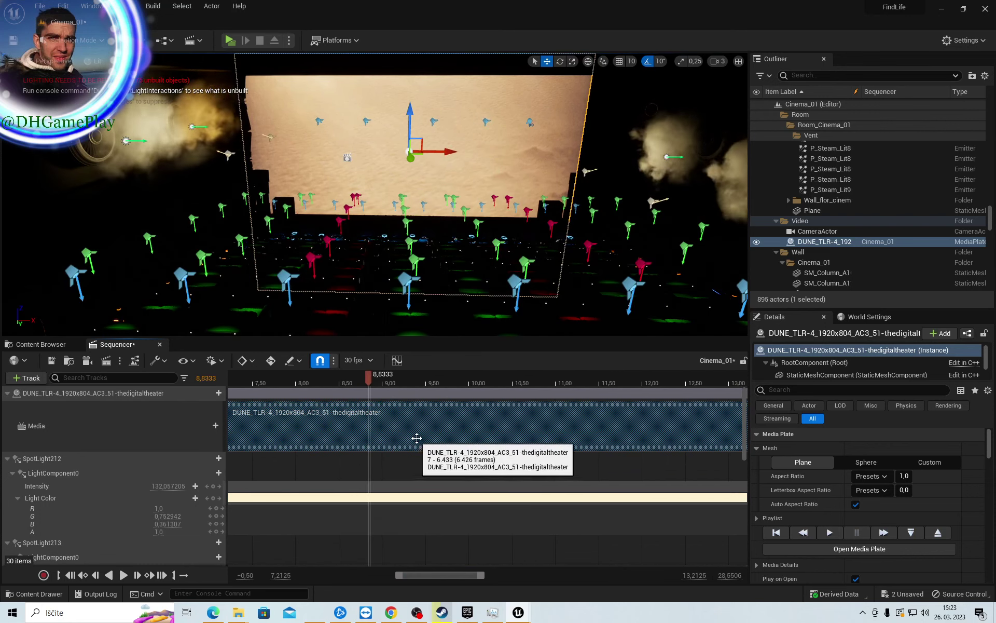
click(428, 485)
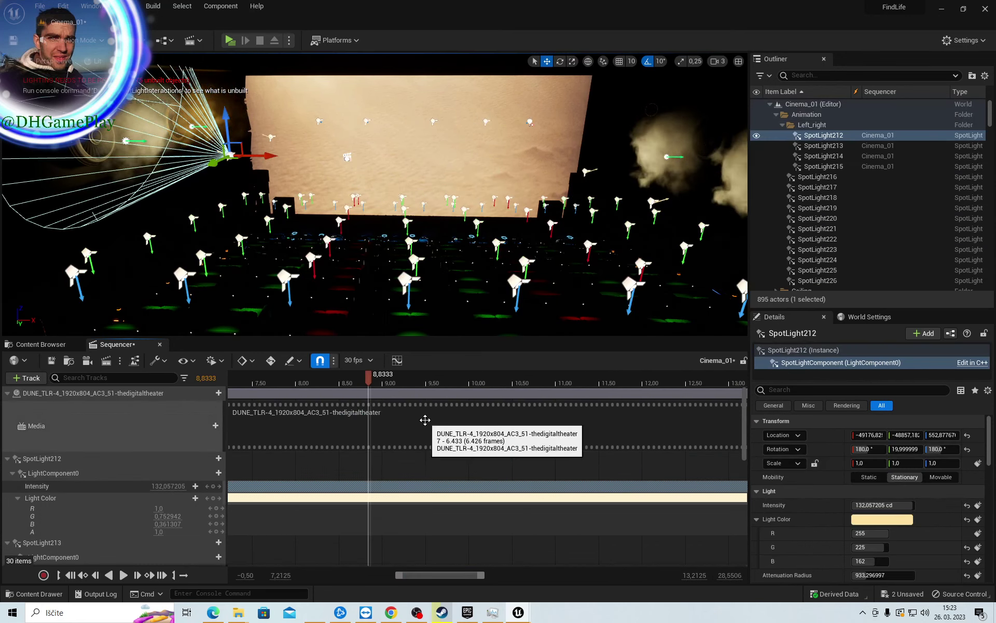
Move the playhead forward to 11.00 s in the timeline
click(484, 379)
click(557, 375)
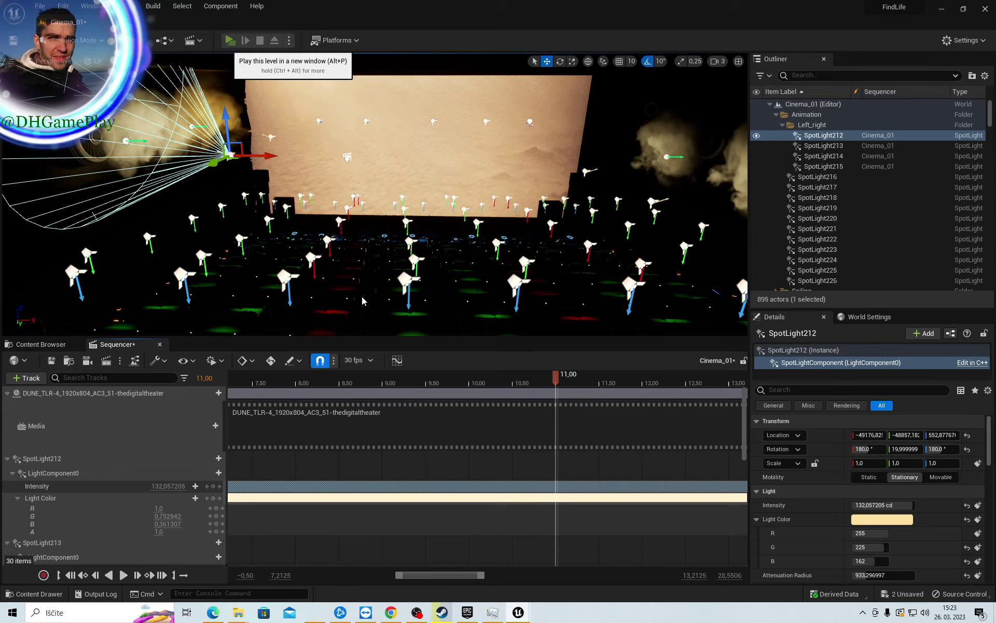
mouse_move(511, 614)
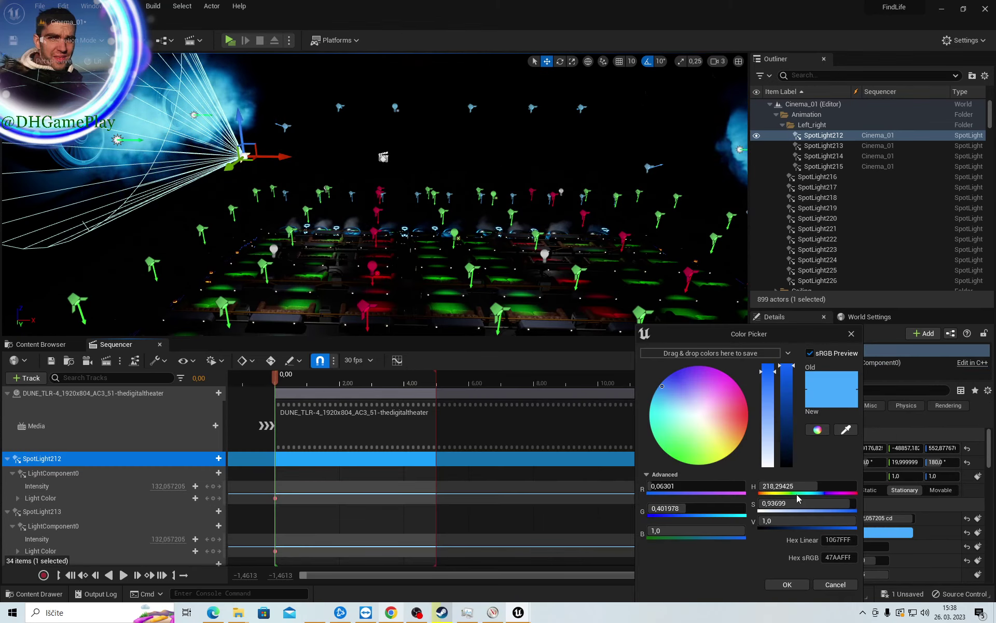
Apply the blue hex value to SpotLight212's light colour and key it at 0 s
click(836, 540)
text(00000FF)
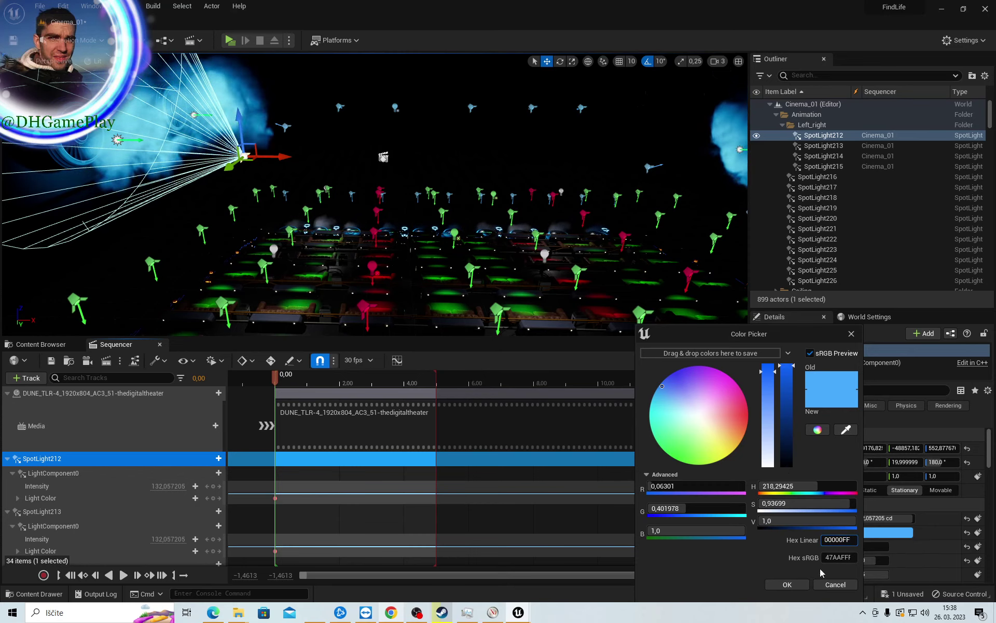
click(788, 585)
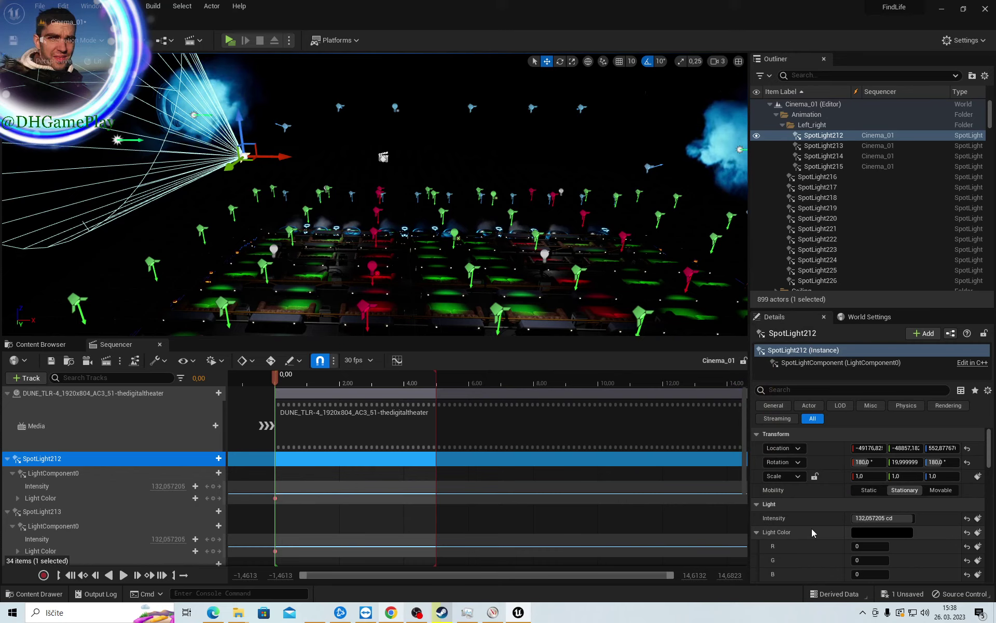
click(214, 499)
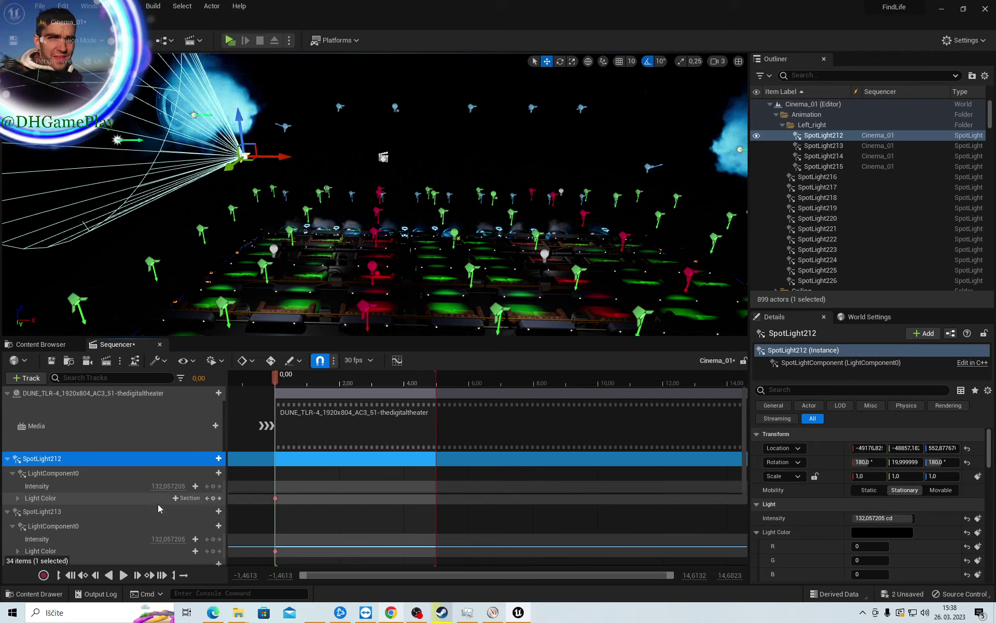
scroll(158, 504, down, 3)
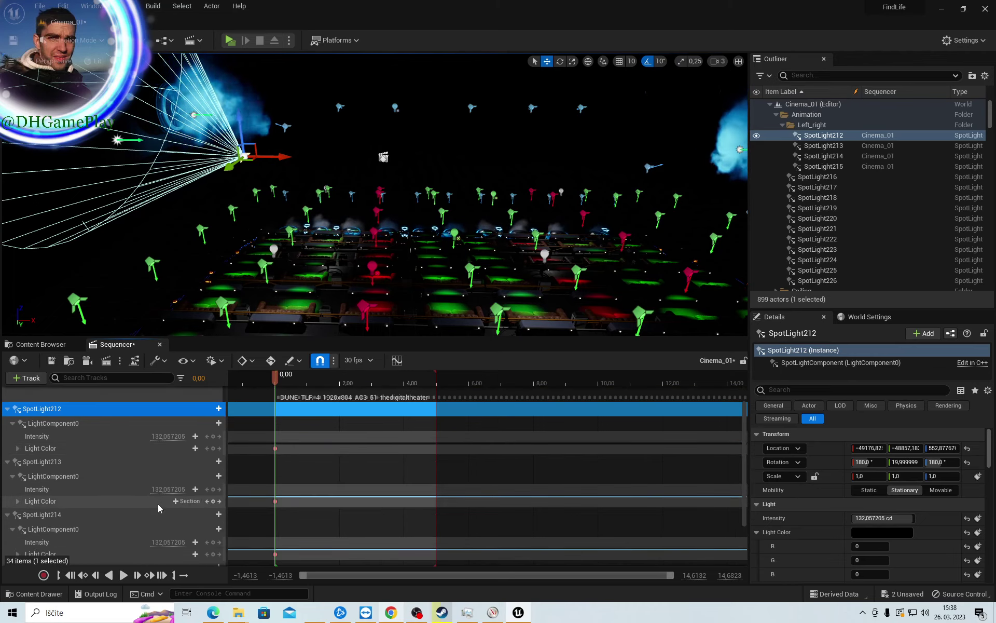
Set SpotLight213's light colour to black with hex linear 00000FF
click(63, 462)
click(868, 533)
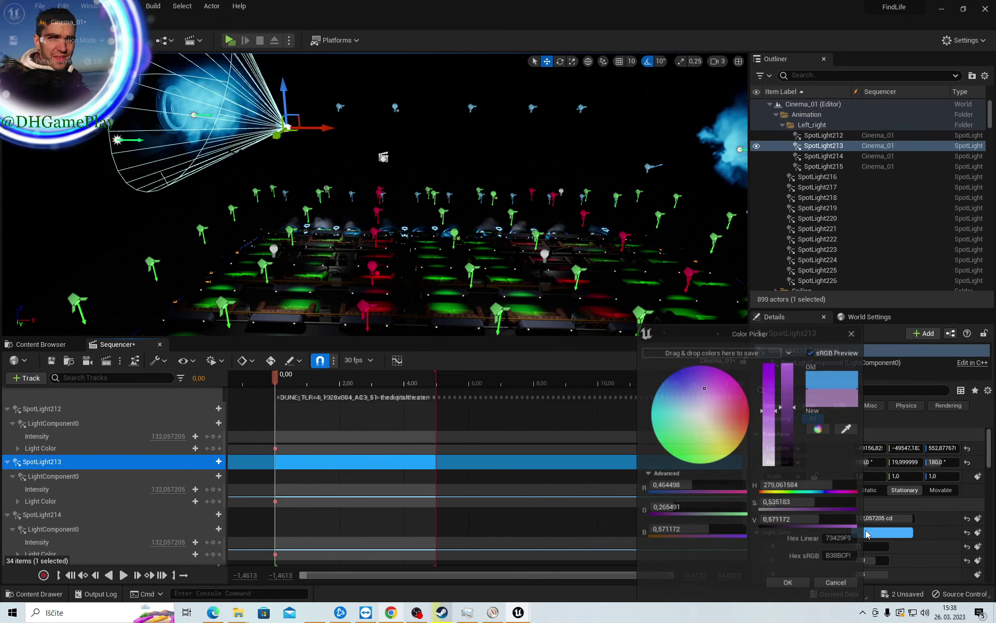
click(842, 540)
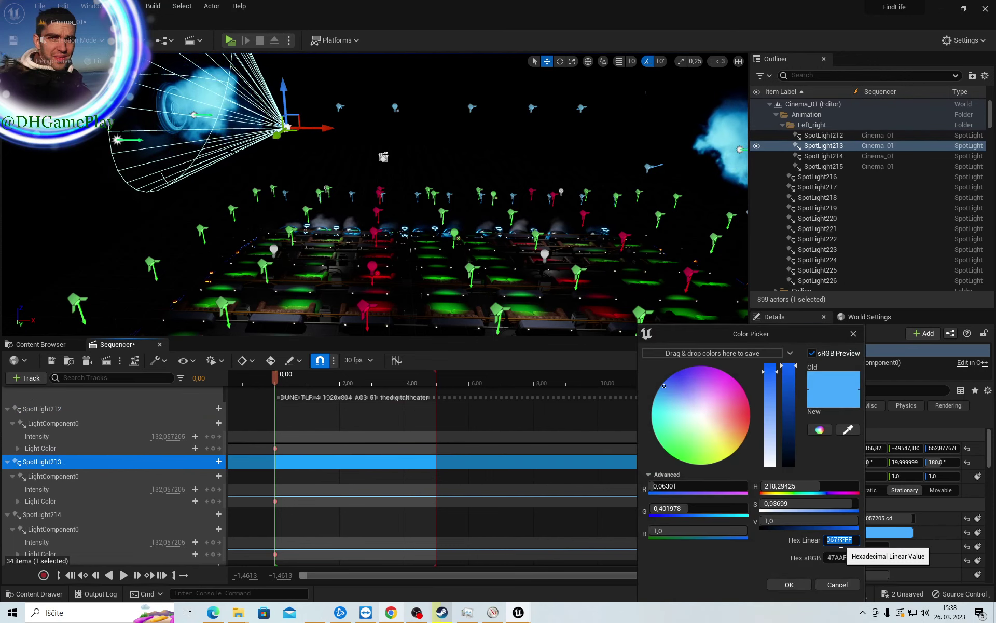
text(00000FF)
click(781, 585)
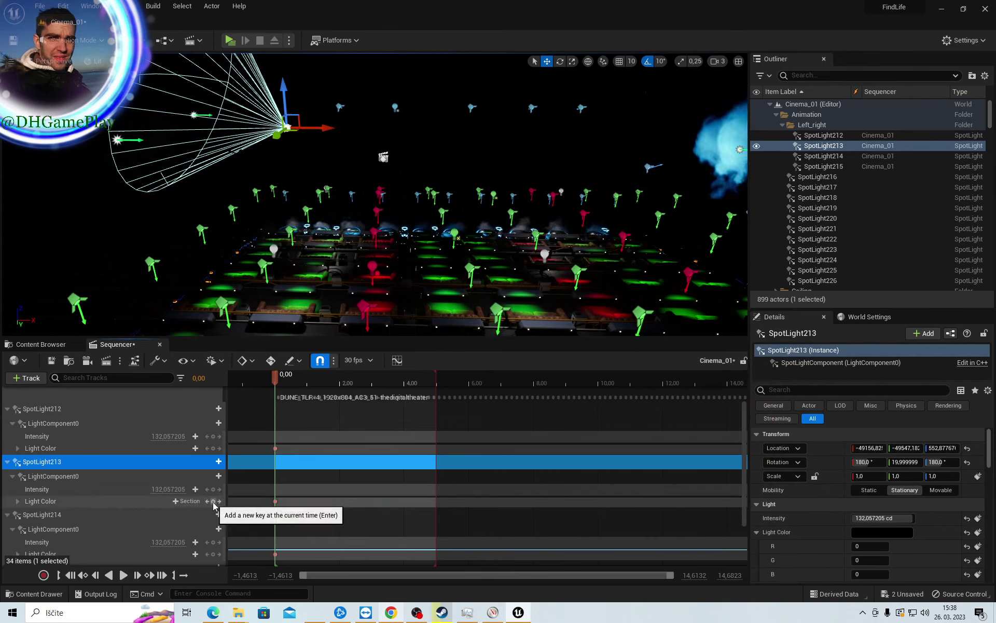
Select and remove the earlier light colour keys on SpotLight212 through 215
click(277, 502)
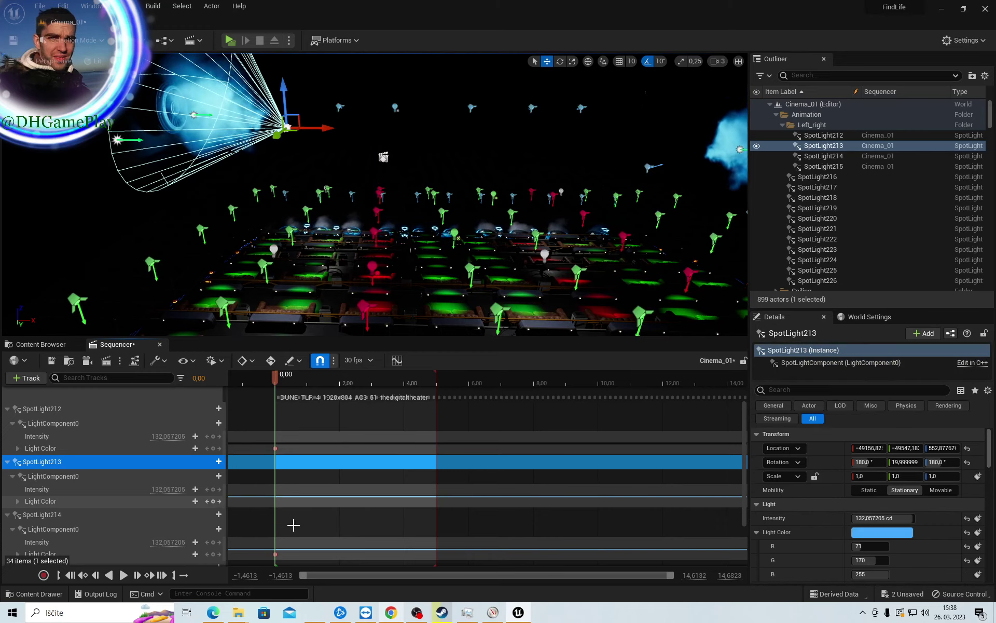
click(277, 450)
click(283, 462)
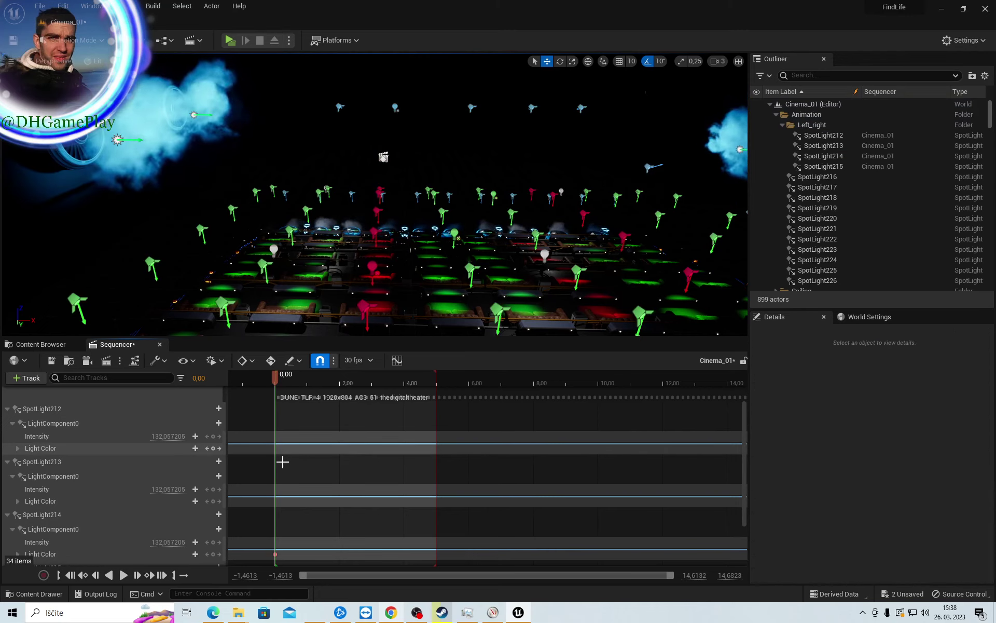
right_drag(303, 482, 318, 455)
scroll(300, 494, down, 2)
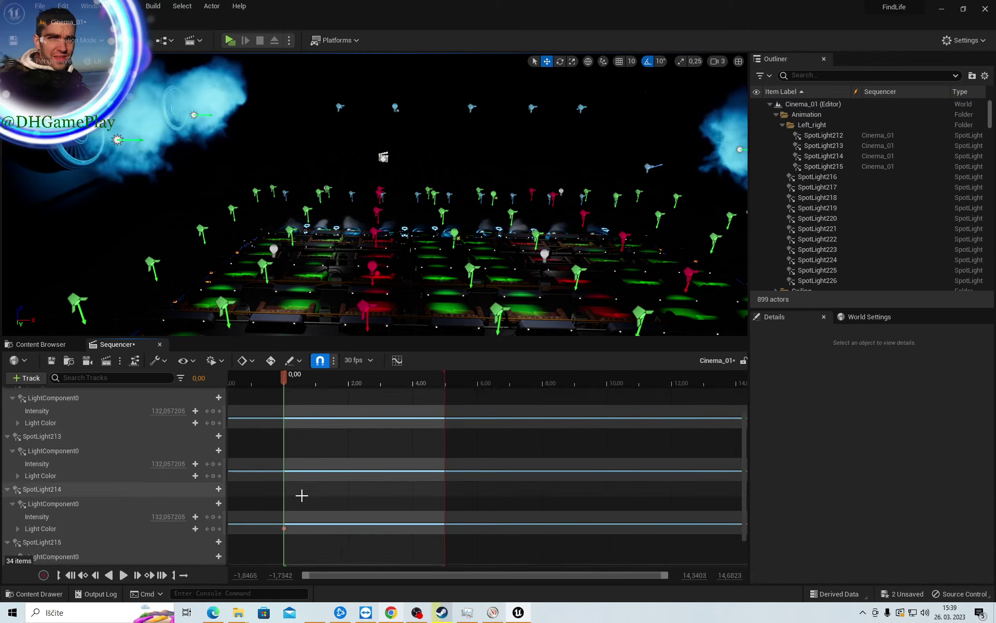
click(287, 491)
click(286, 491)
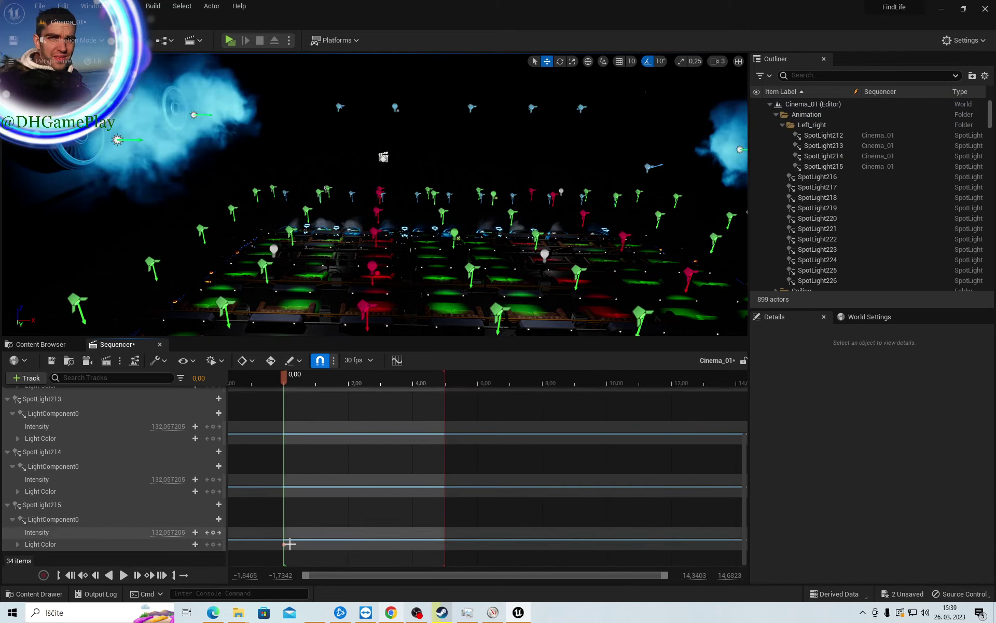
click(287, 543)
click(295, 547)
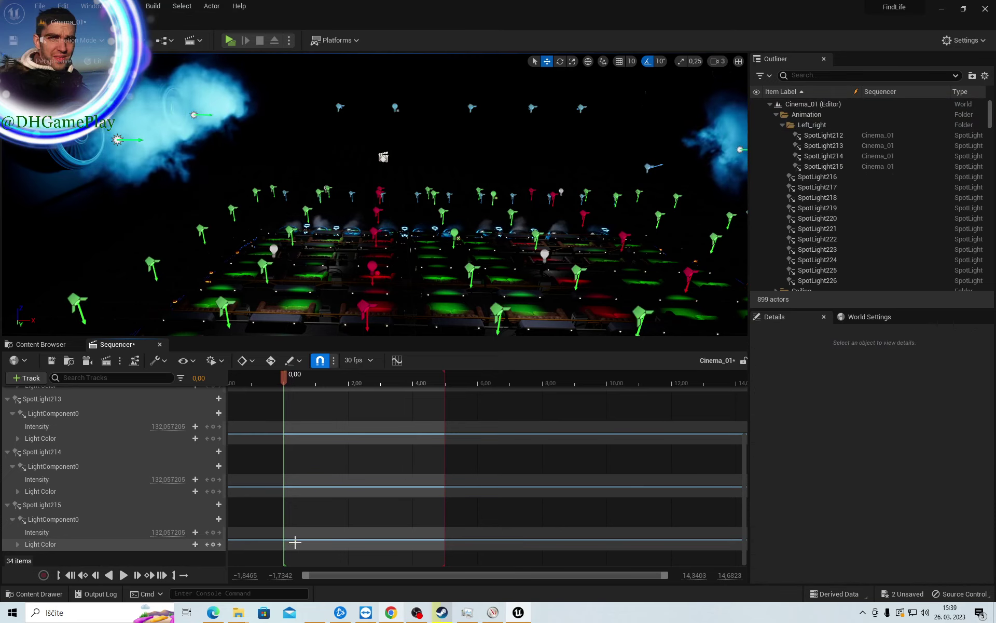
Scroll back to the top of the track list and select SpotLight212
scroll(298, 524, up, 2)
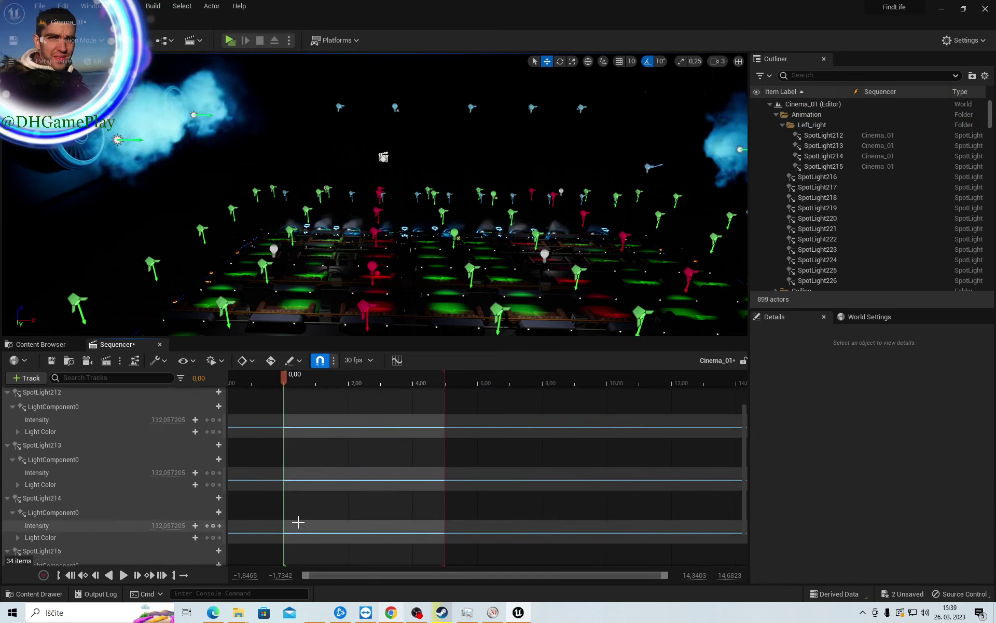
scroll(94, 453, up, 2)
click(41, 442)
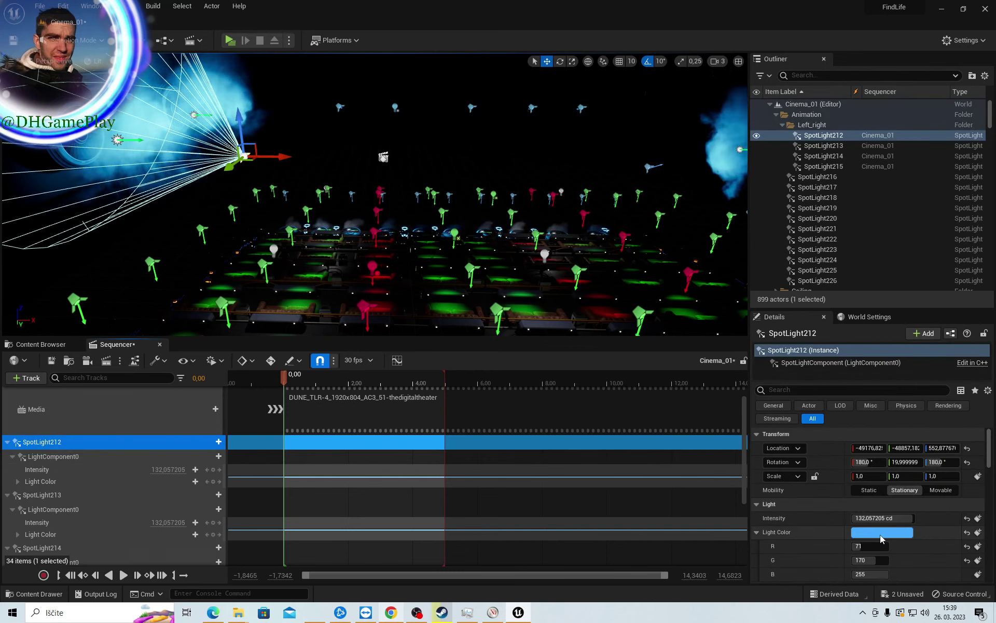
Set SpotLight212's light colour to hex linear 000000 and key it at 0.00 s
click(880, 533)
click(857, 540)
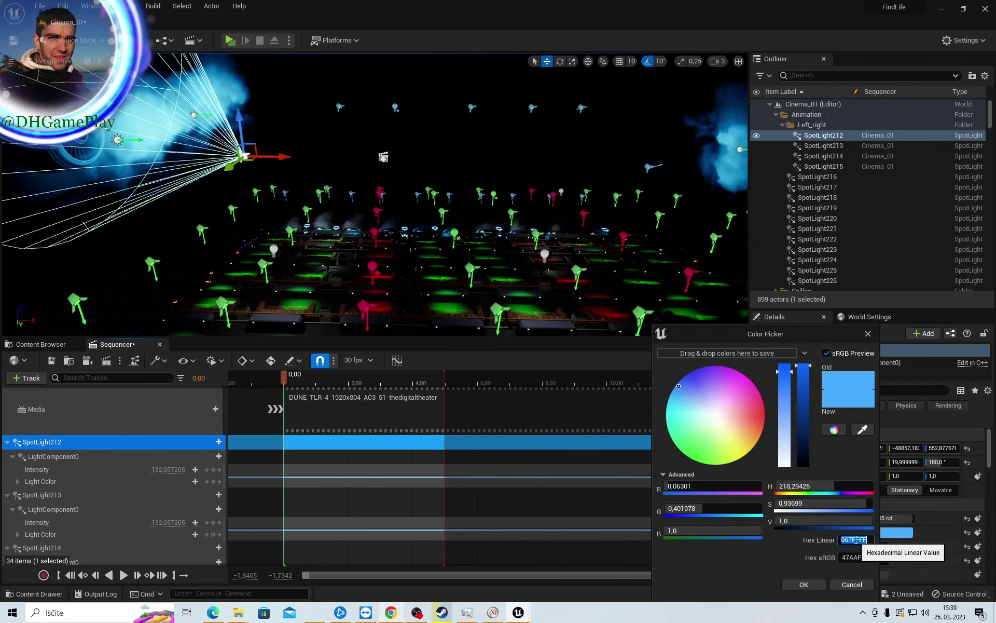
text(000000)
key(Return)
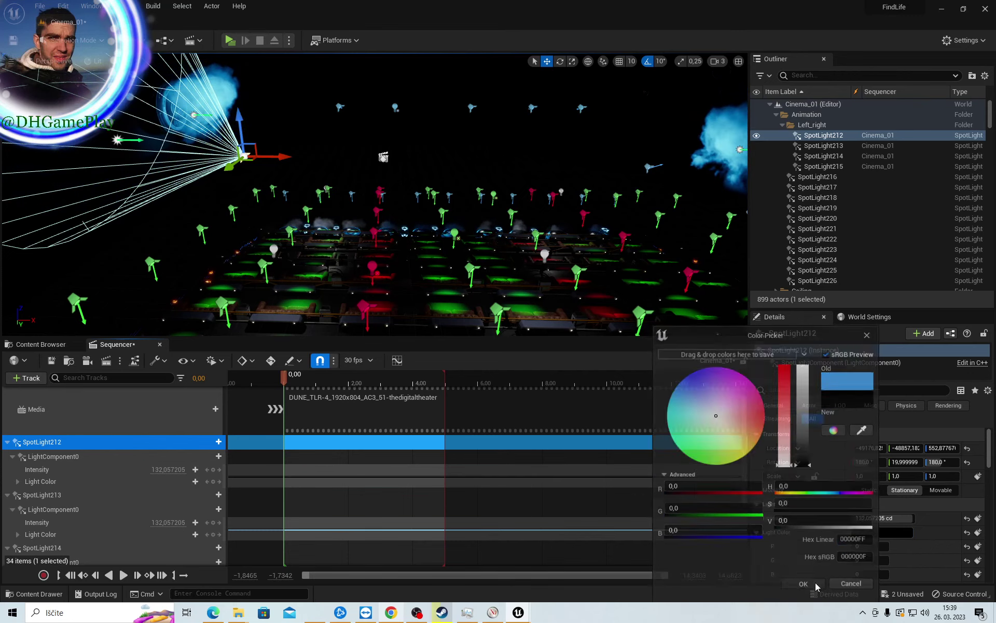
click(815, 583)
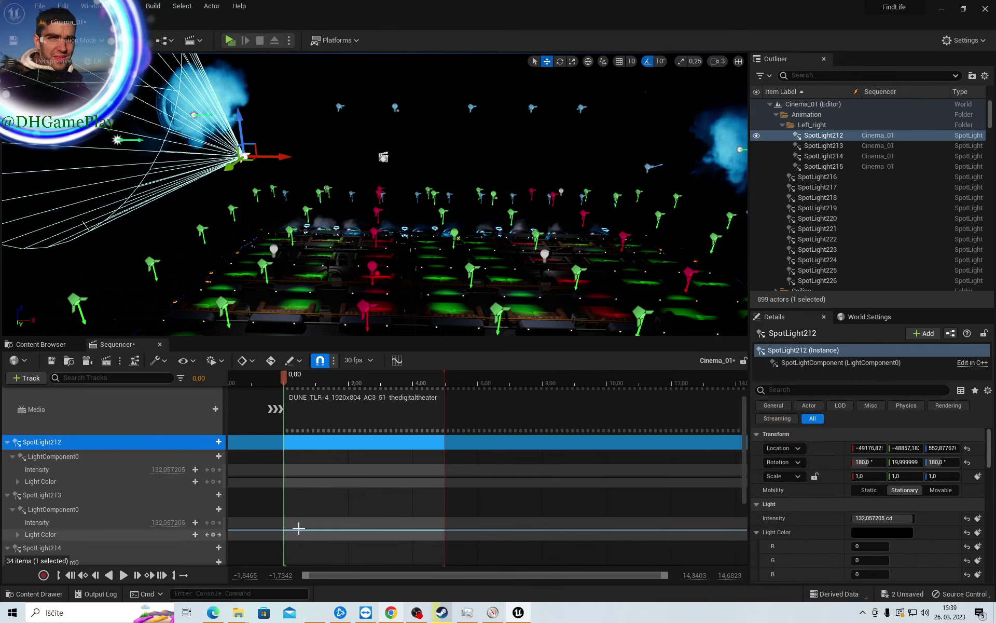
click(214, 482)
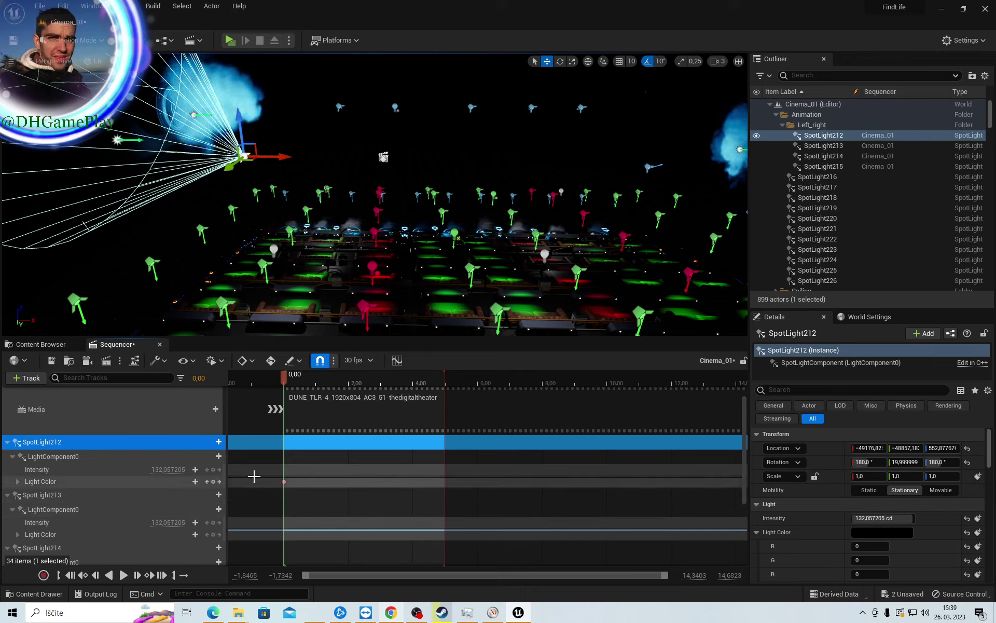
Set SpotLight213's light colour to black (hex 000000) and key it at 0,00
scroll(255, 467, down, 1)
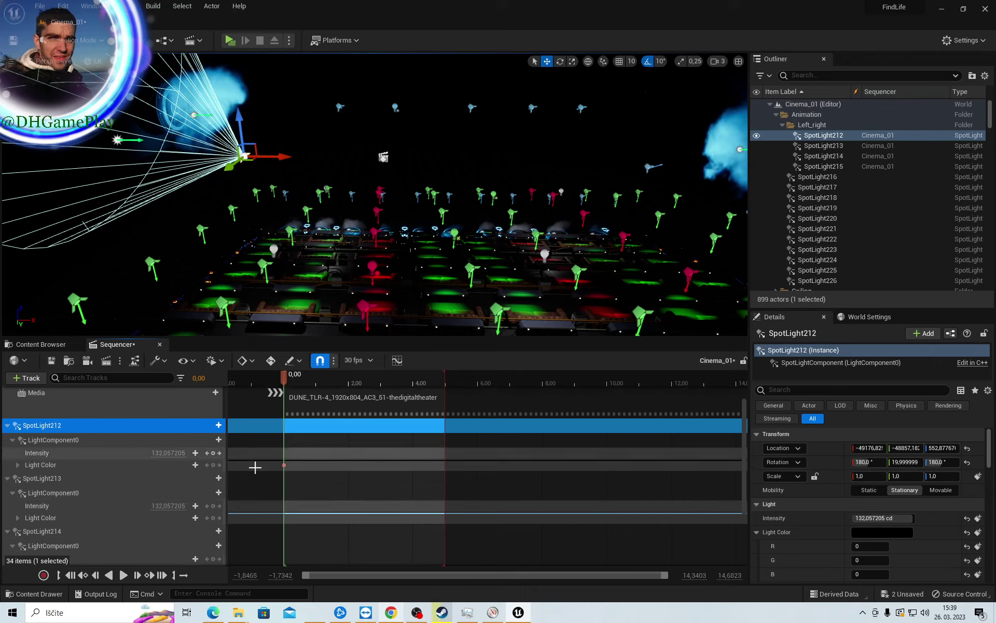
scroll(254, 467, down, 2)
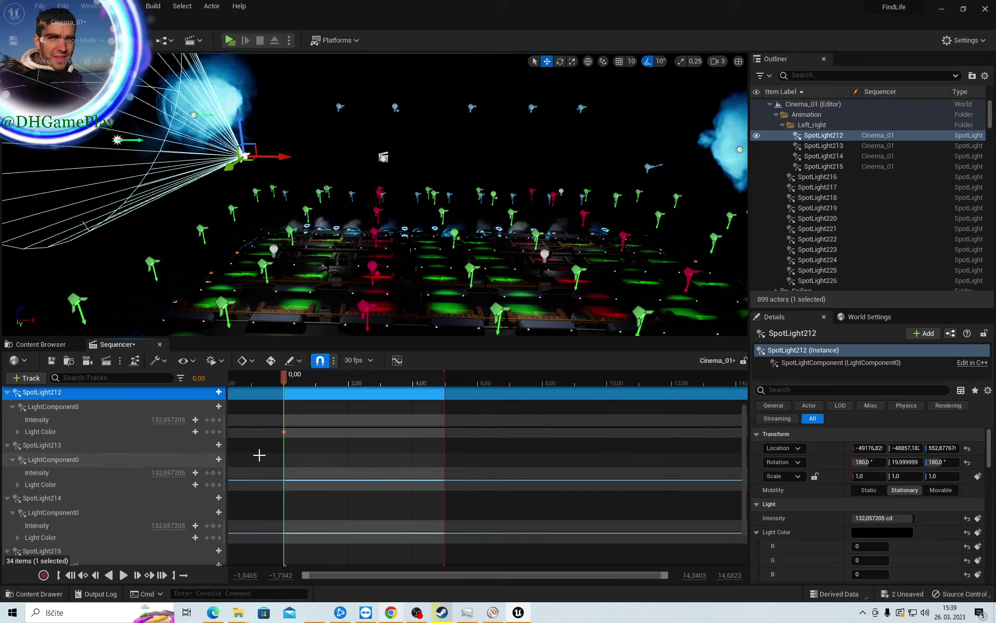
click(58, 445)
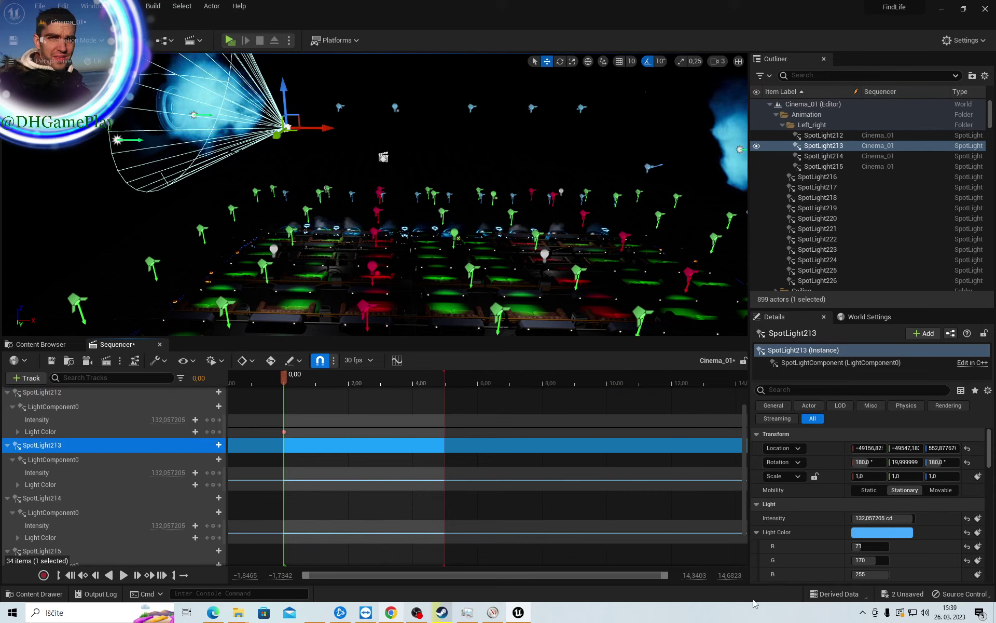
click(886, 535)
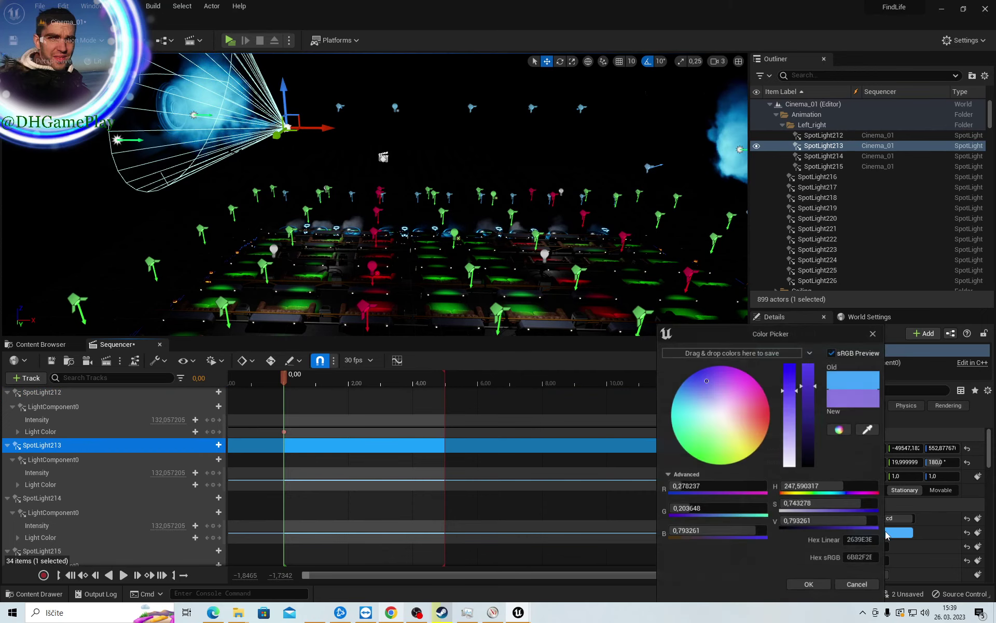
click(862, 541)
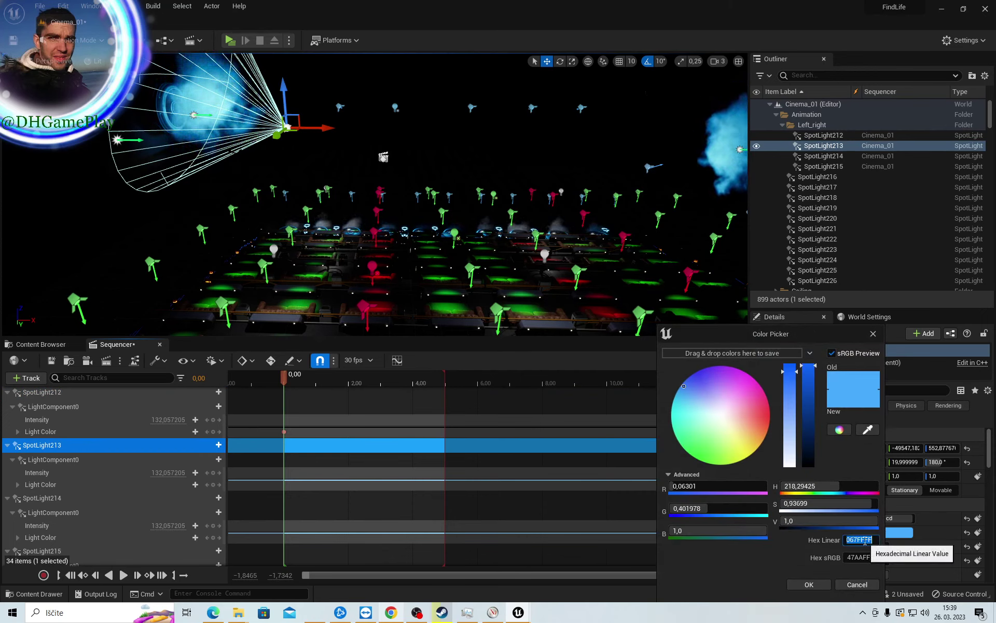
text(000000)
key(Return)
click(809, 584)
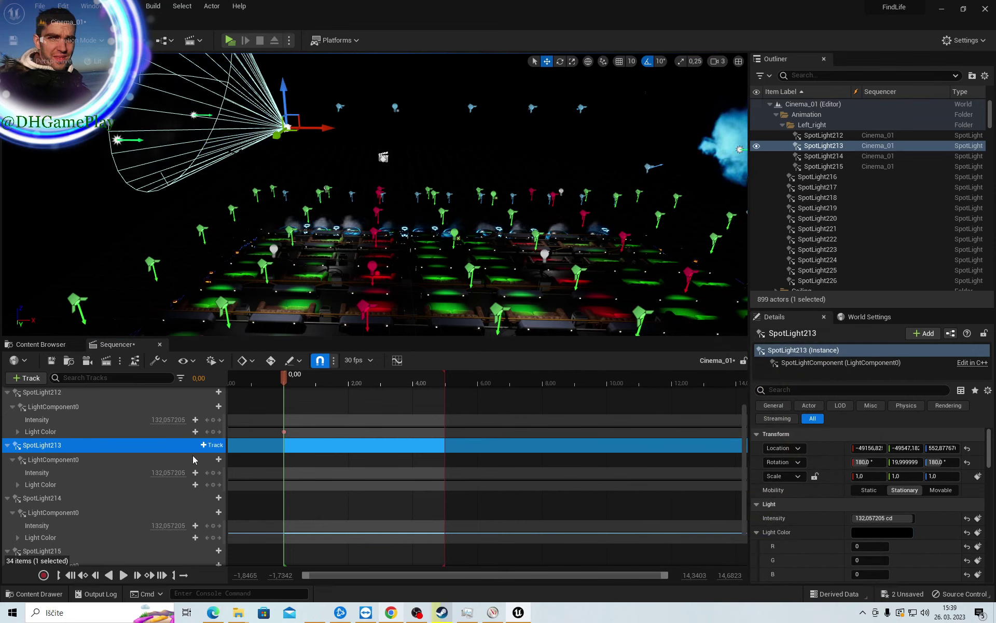
click(213, 485)
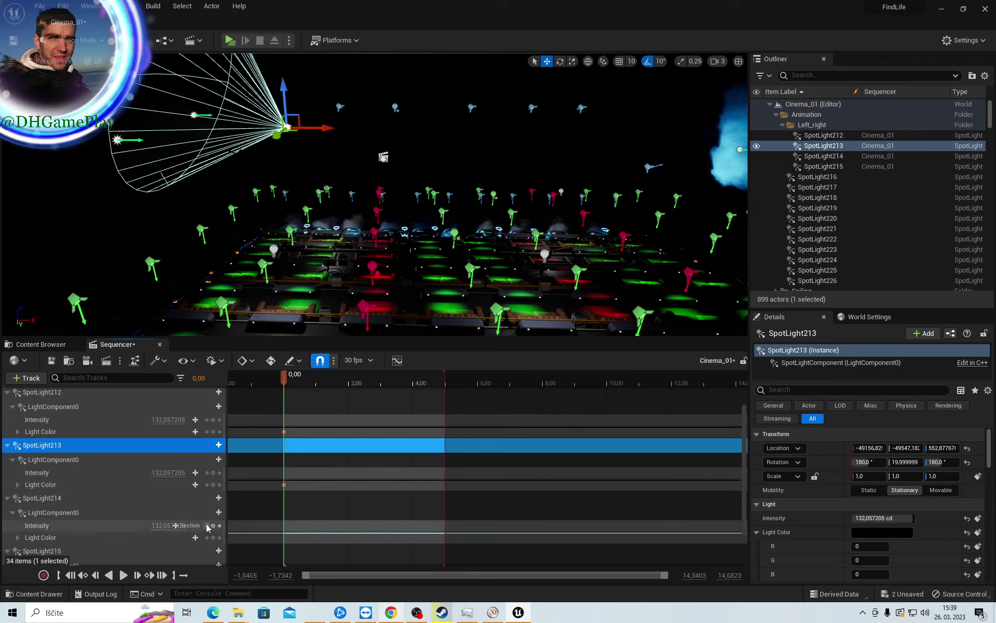
Set SpotLight214's light colour to black (00000FF)
click(79, 499)
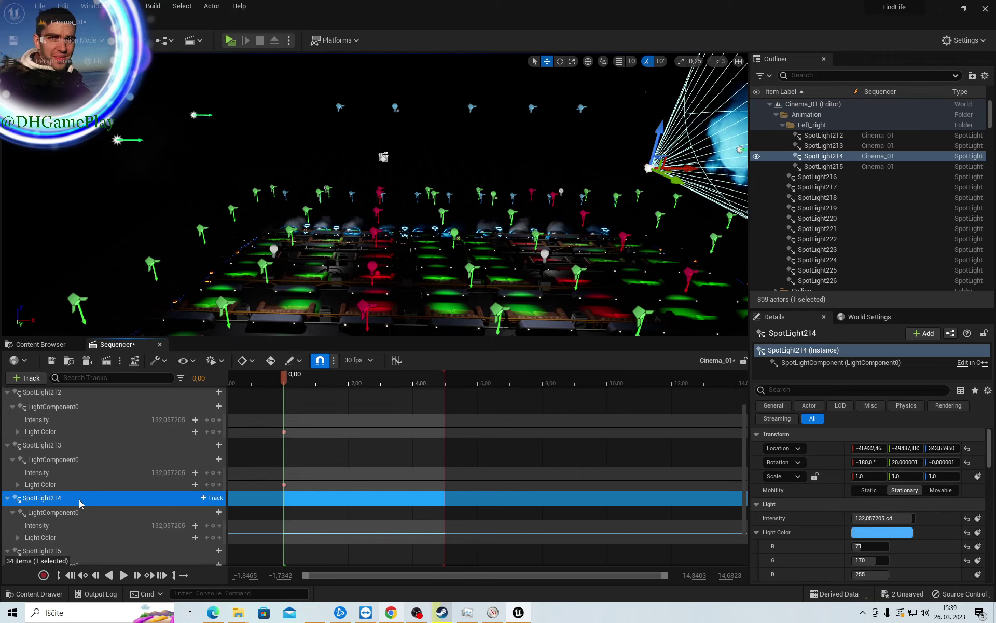
click(890, 535)
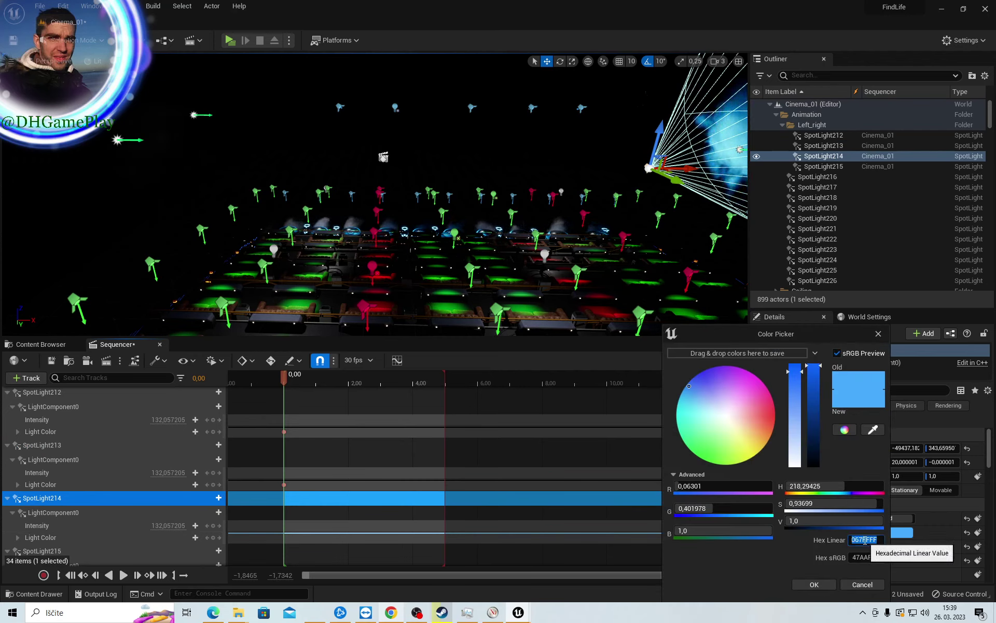
text(00000FF)
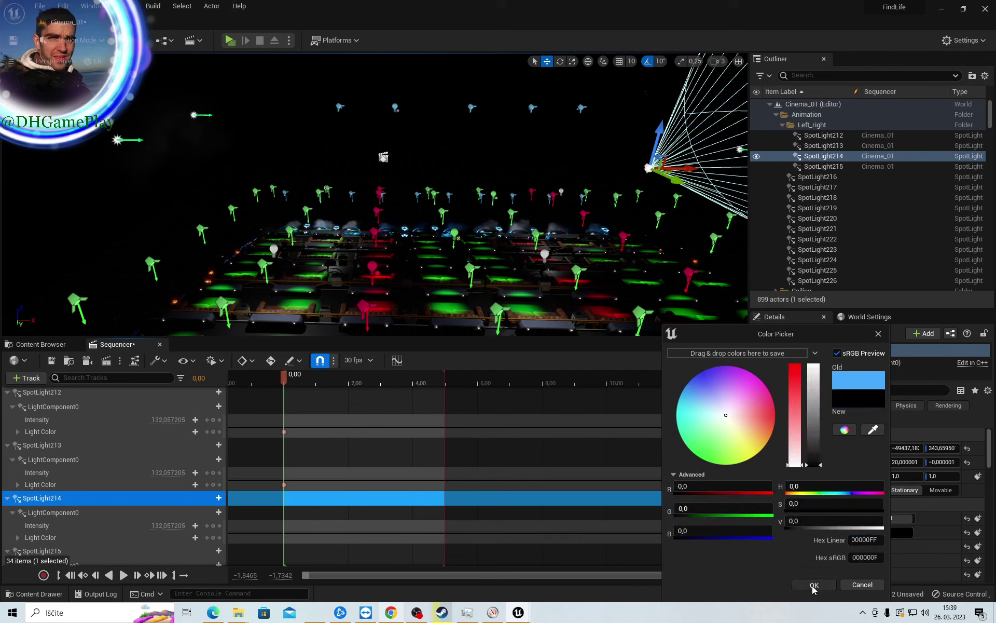
click(814, 586)
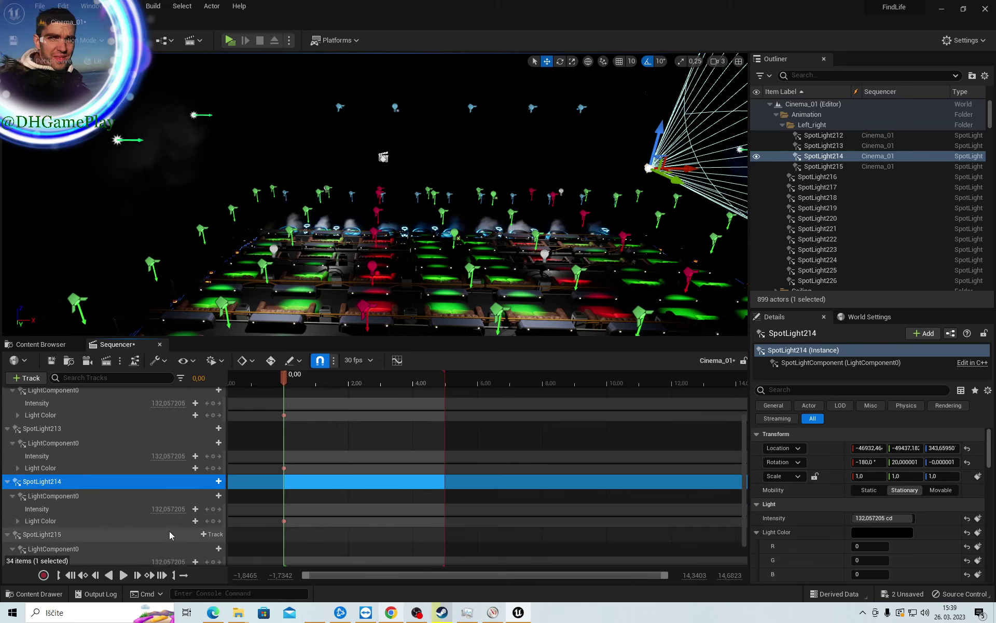
Make SpotLight215's light colour black (00000FF) and key it at 0,00
scroll(169, 531, down, 2)
click(67, 503)
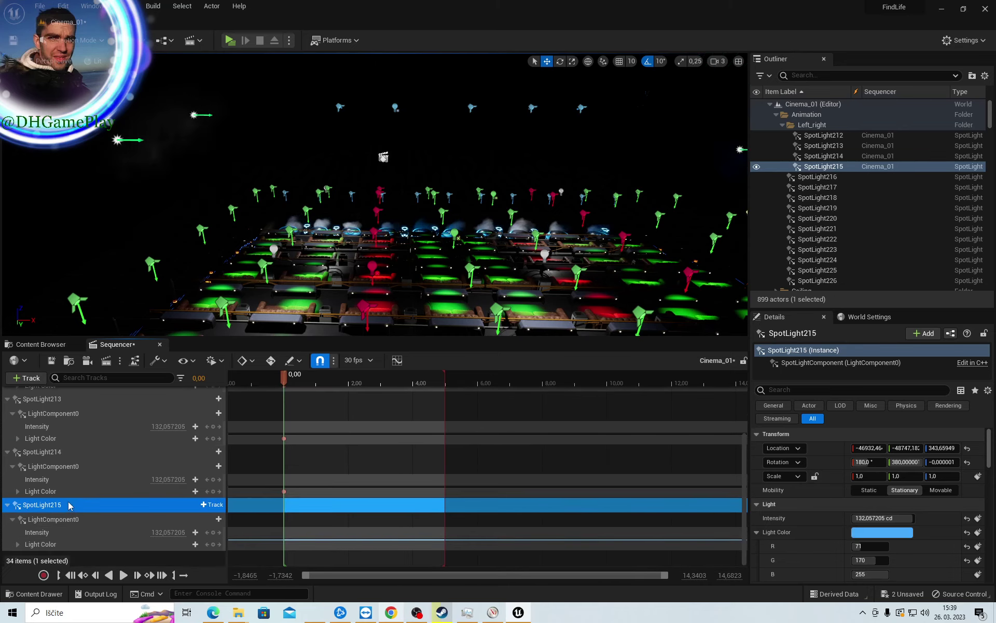
click(857, 533)
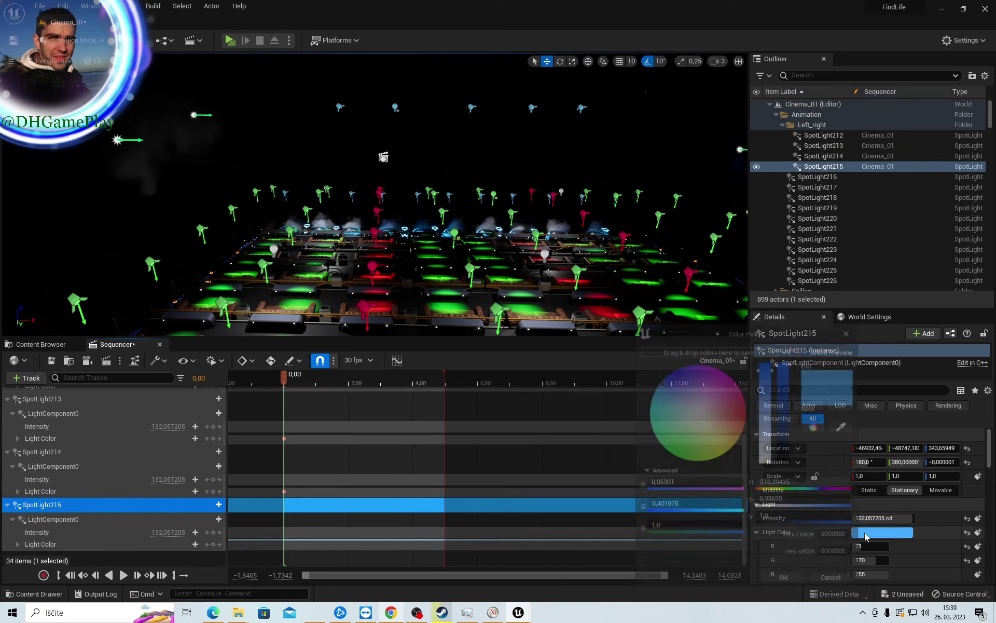
click(840, 540)
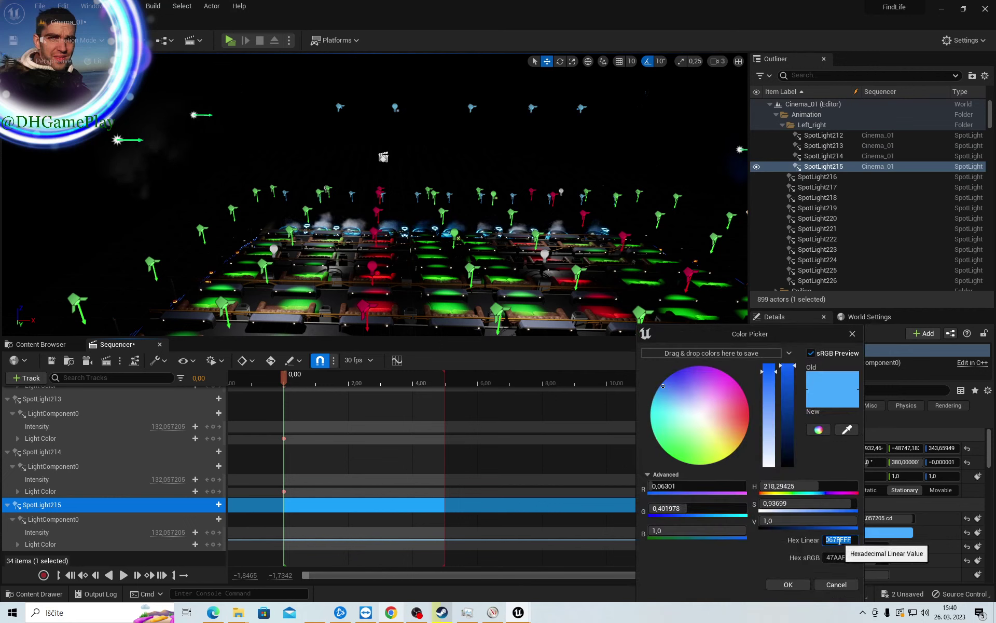
text(00000FF)
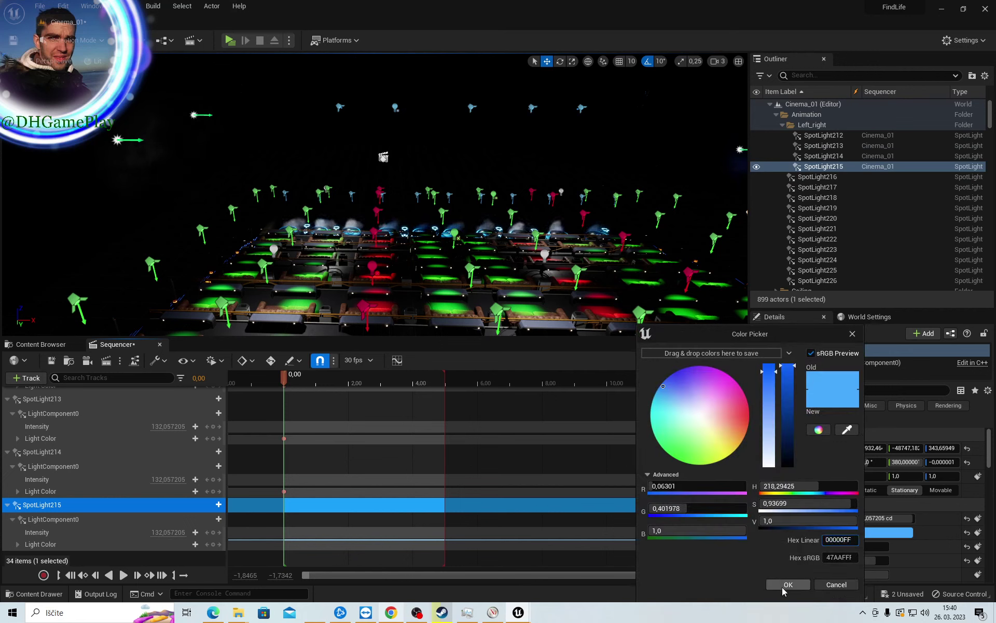
click(786, 586)
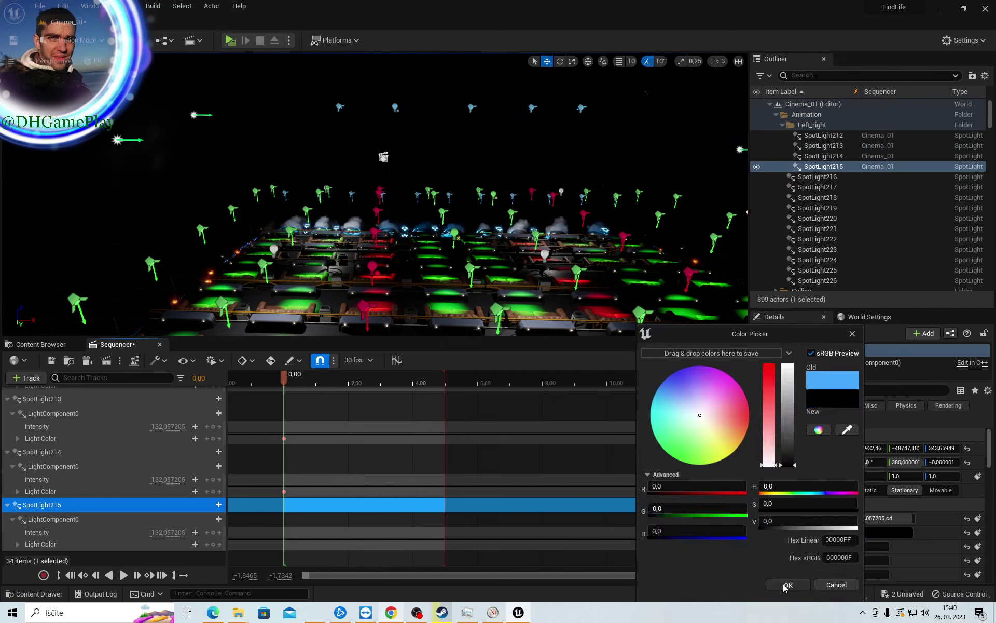
click(65, 544)
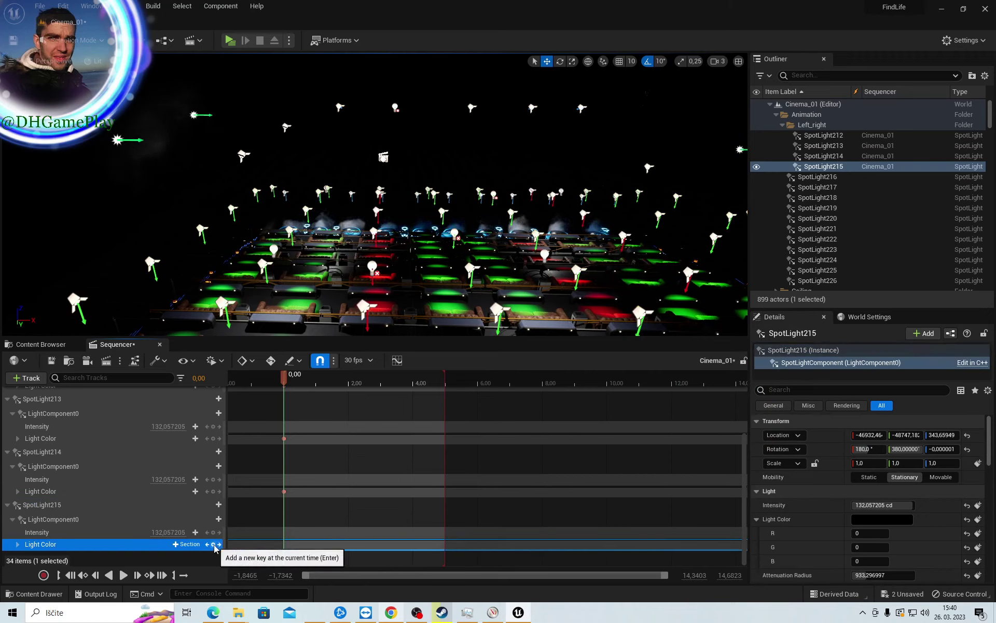
click(215, 545)
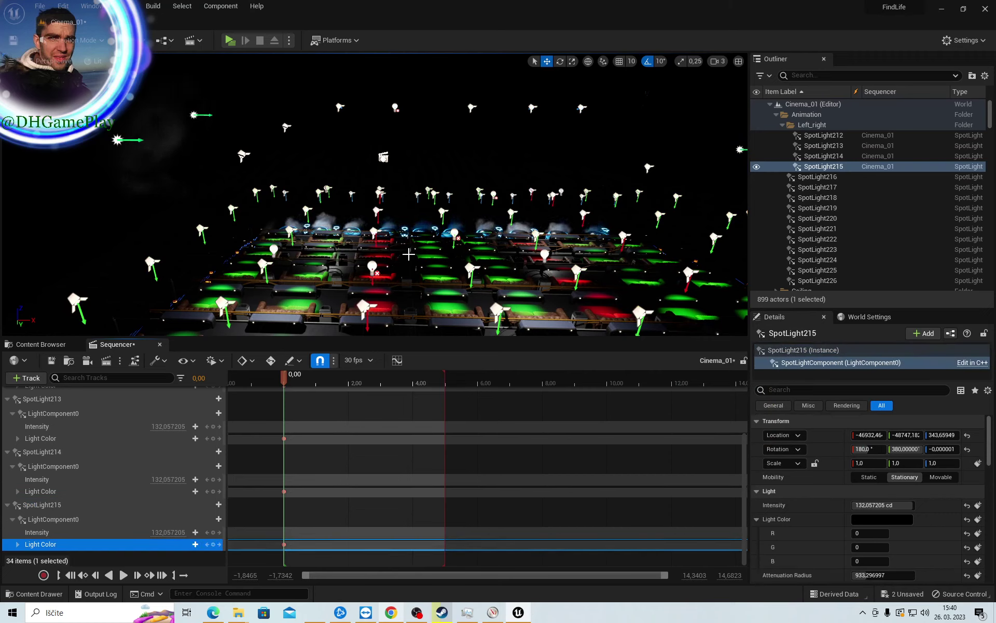
mouse_move(396, 327)
right_down()
mouse_move(410, 328)
mouse_move(410, 290)
mouse_move(410, 342)
mouse_move(411, 255)
mouse_move(418, 261)
right_up()
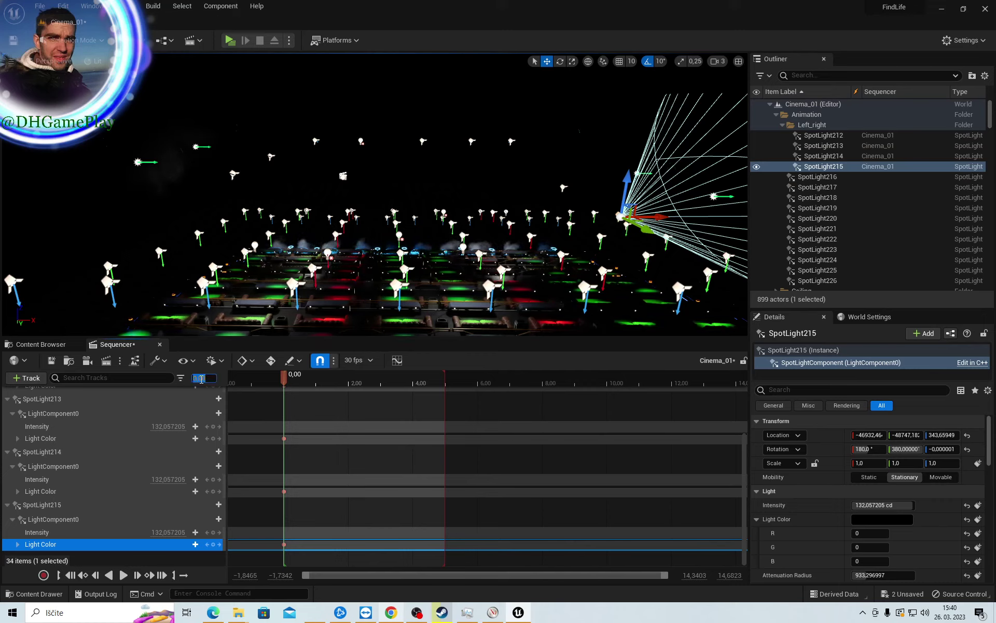
Extend the playback range to about 6,7 and scrub the DUNE_TLR trailer to 6,20
key(Return)
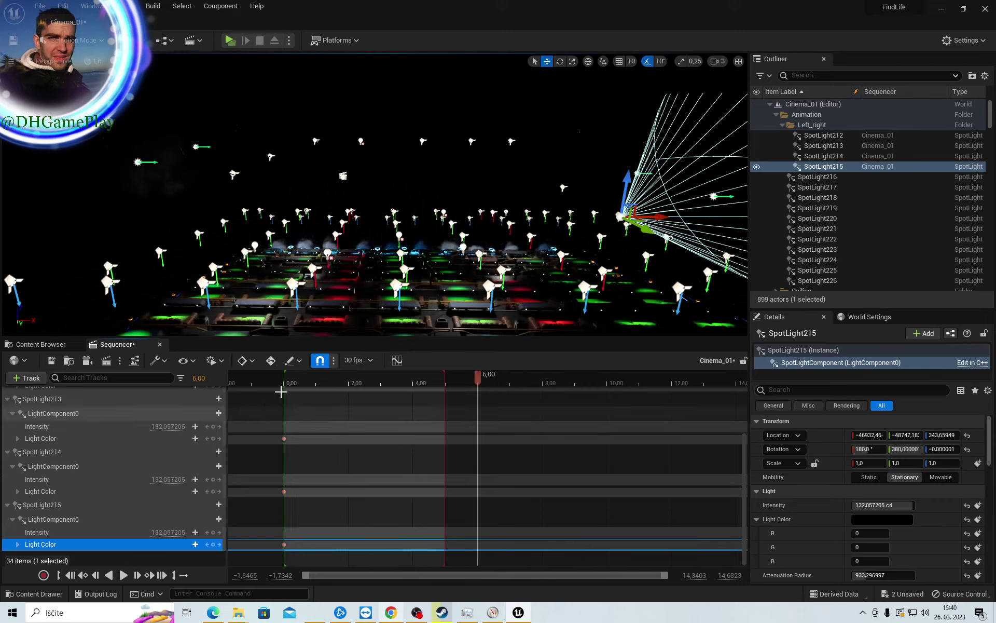
mouse_move(445, 382)
mouse_down()
mouse_move(500, 383)
mouse_move(463, 396)
mouse_up()
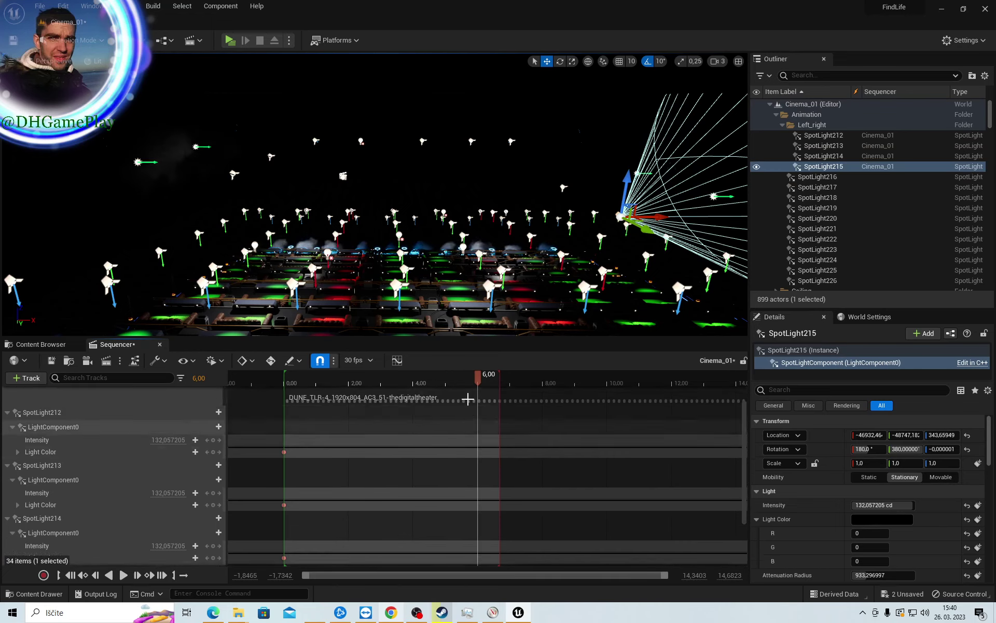
click(462, 437)
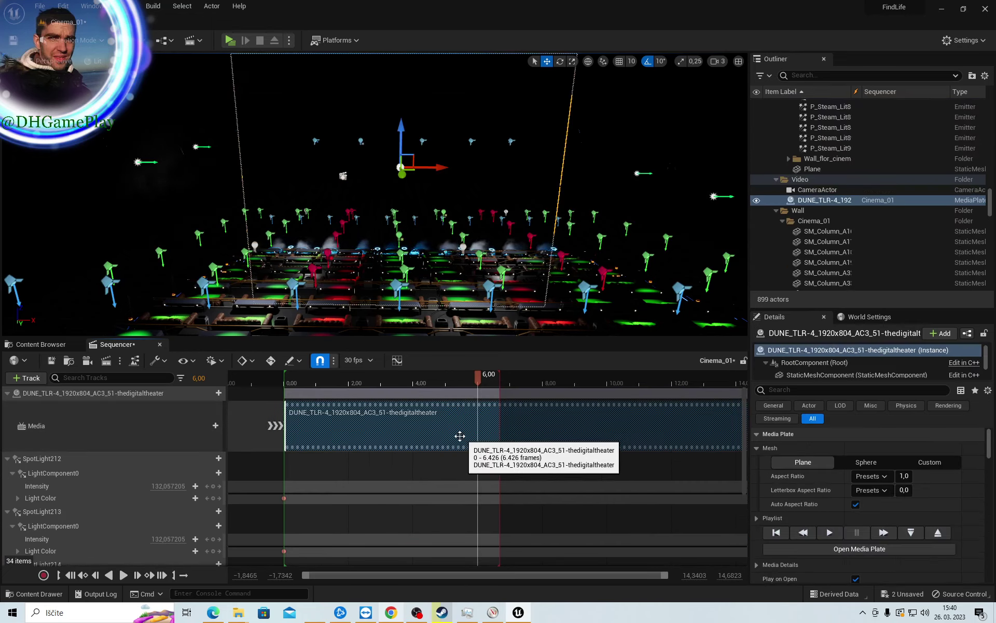
click(466, 380)
mouse_move(462, 381)
mouse_down()
mouse_move(432, 382)
mouse_move(516, 384)
mouse_move(486, 383)
mouse_up()
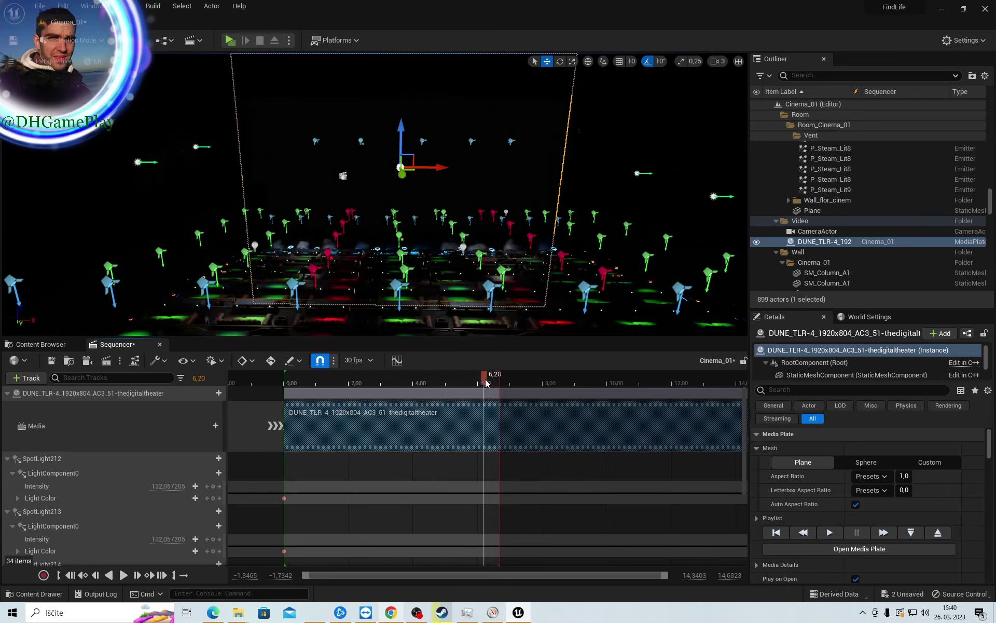
Key the light colour of SpotLight212, 213, 214 and 215 at 6,20
click(119, 498)
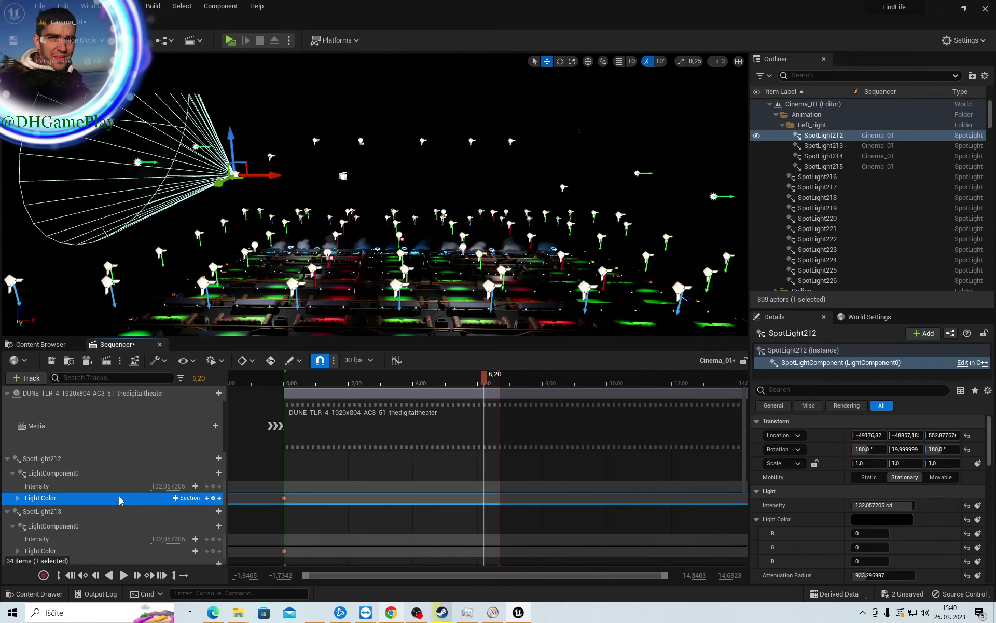
click(213, 499)
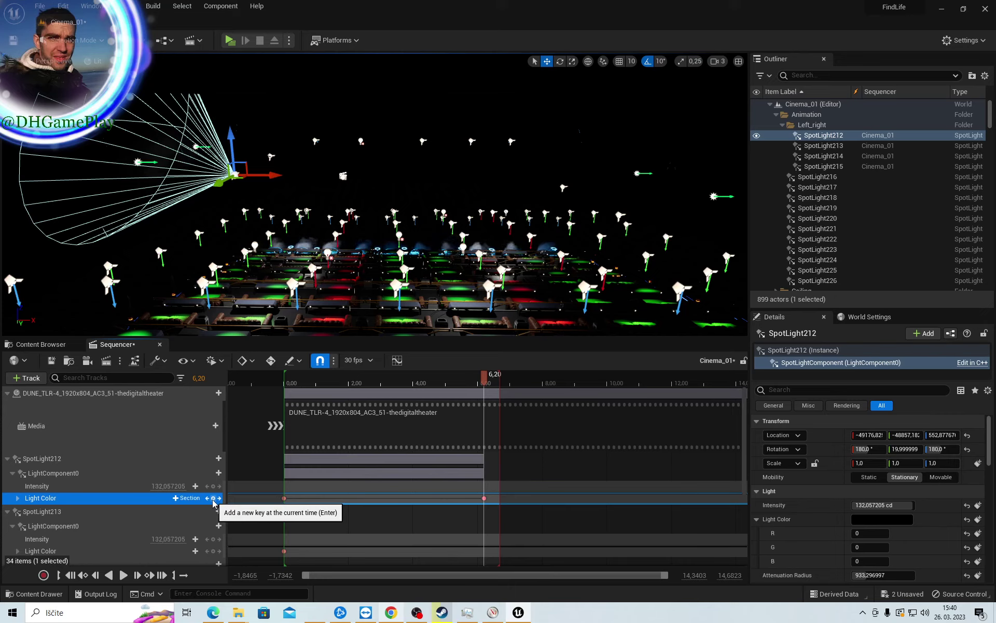
scroll(214, 498, down, 3)
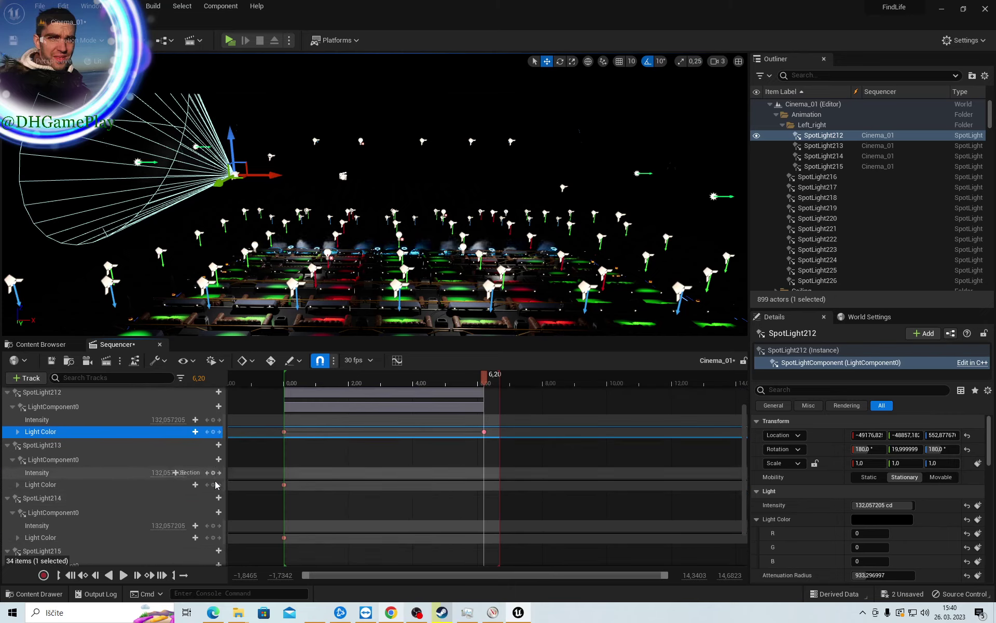
click(212, 485)
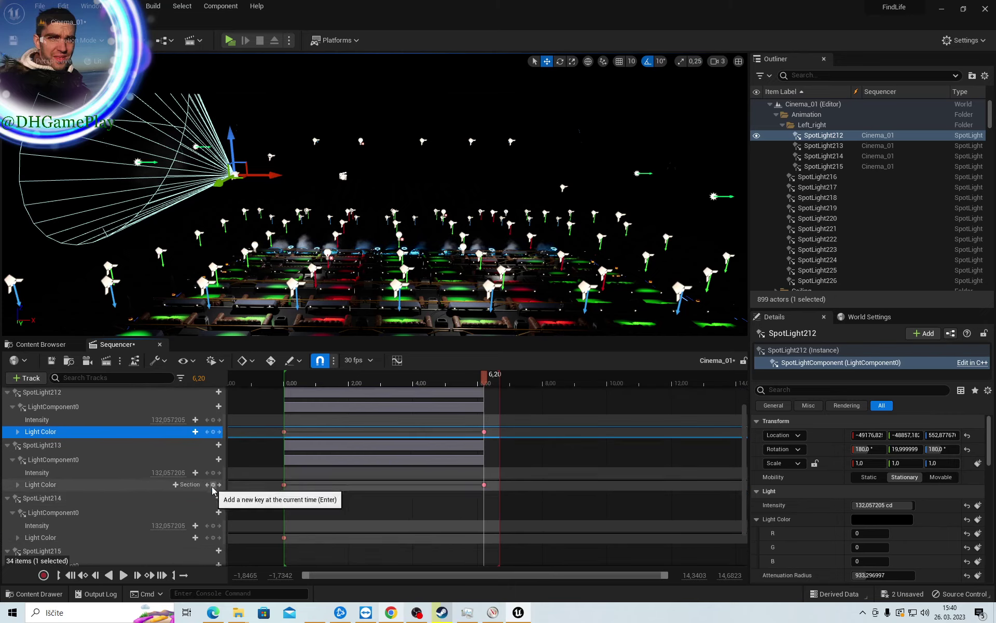
scroll(213, 490, down, 2)
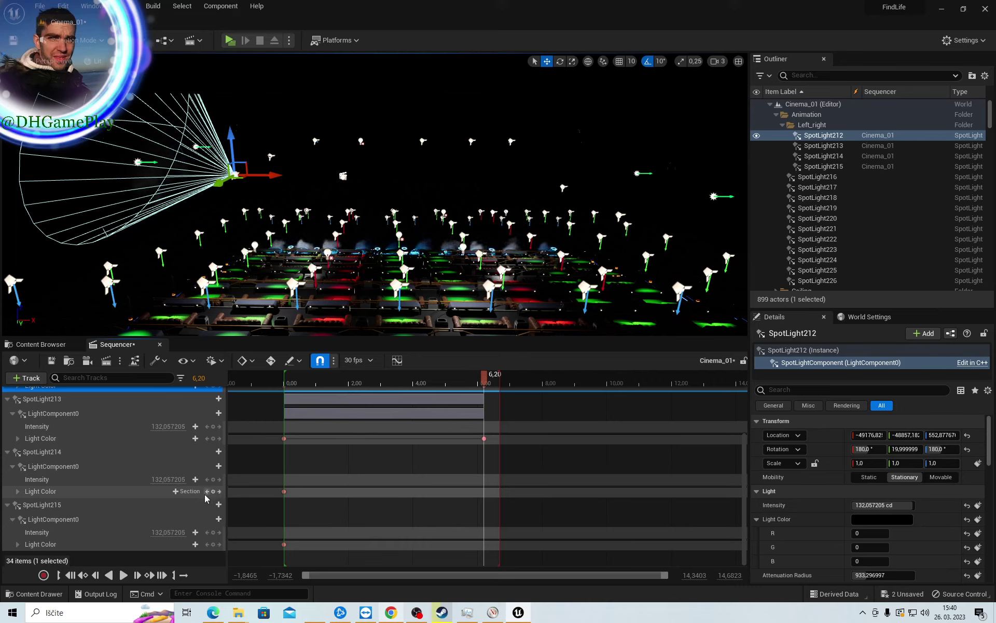
click(213, 492)
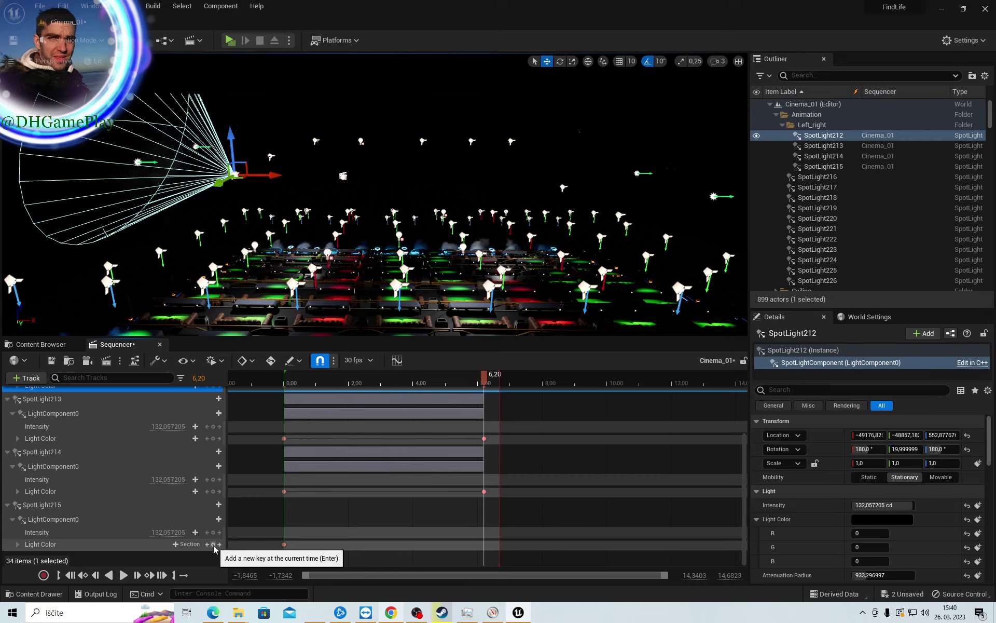
click(213, 544)
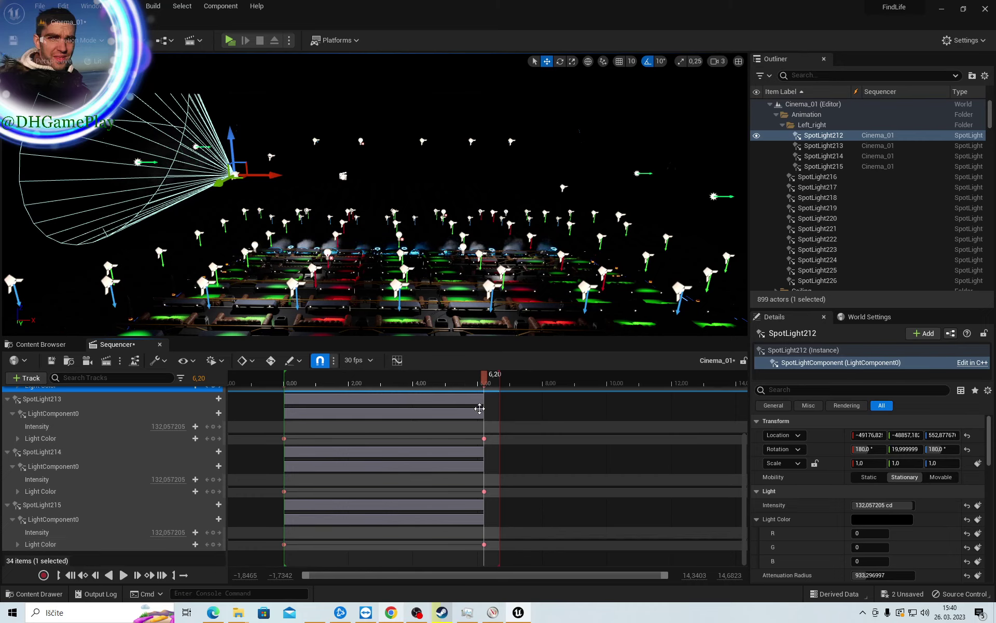
Extend the playback range to about 12,4 and scrub the trailer to about 6,83
scroll(501, 423, up, 4)
scroll(501, 424, up, 1)
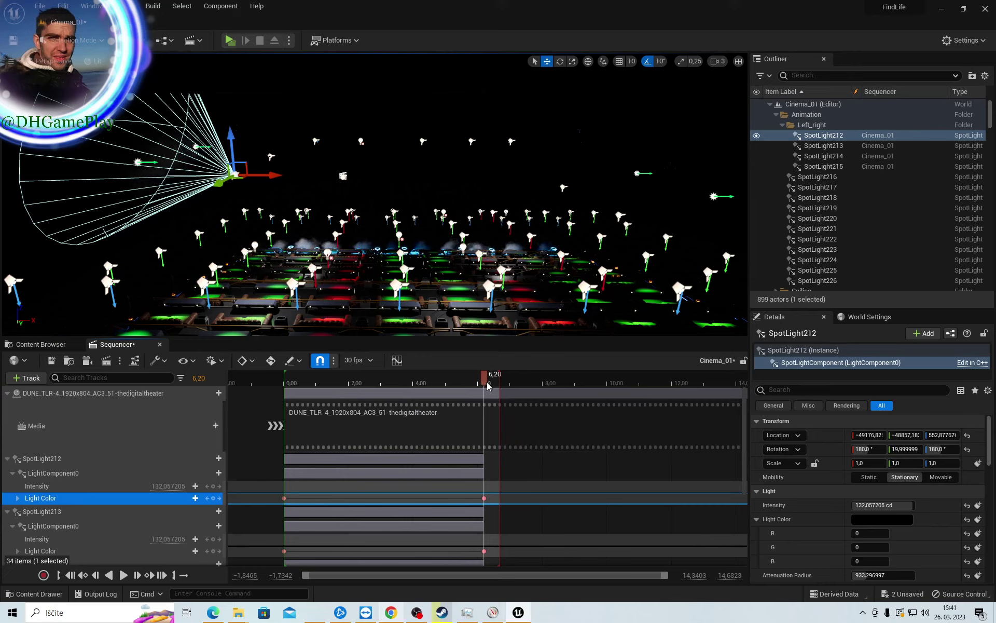
drag(501, 383, 694, 383)
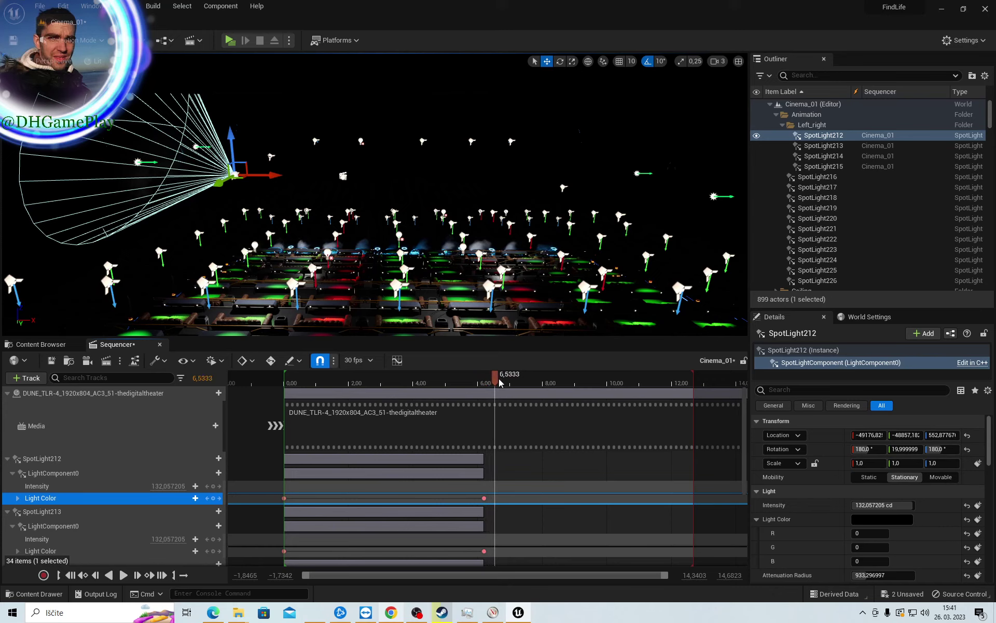
drag(499, 378, 505, 383)
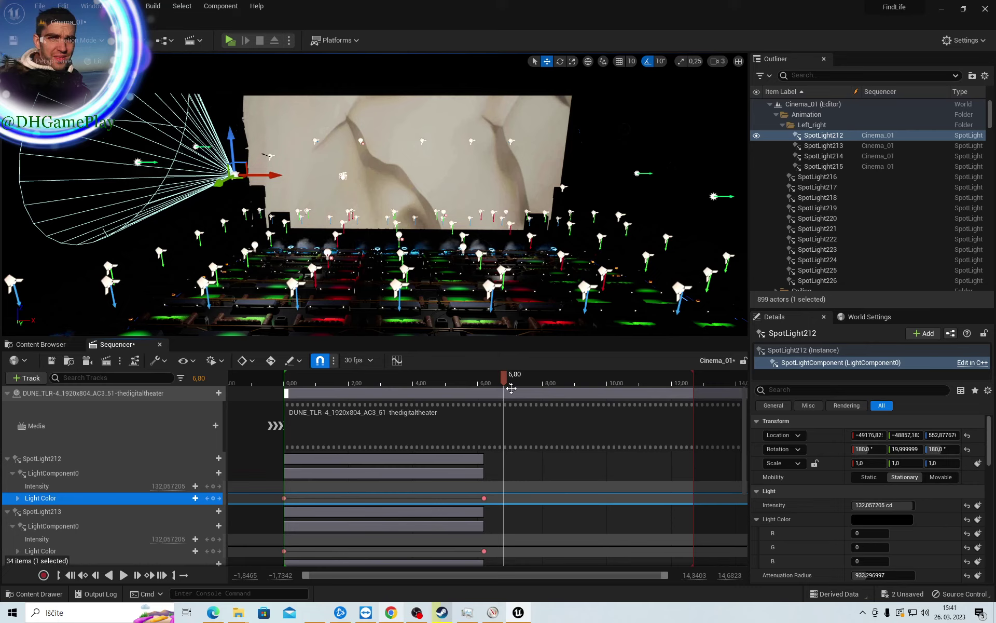
Pick a warm, brightened beige (R199 G178 B159) for SpotLight212 and key it at 6,80
click(54, 477)
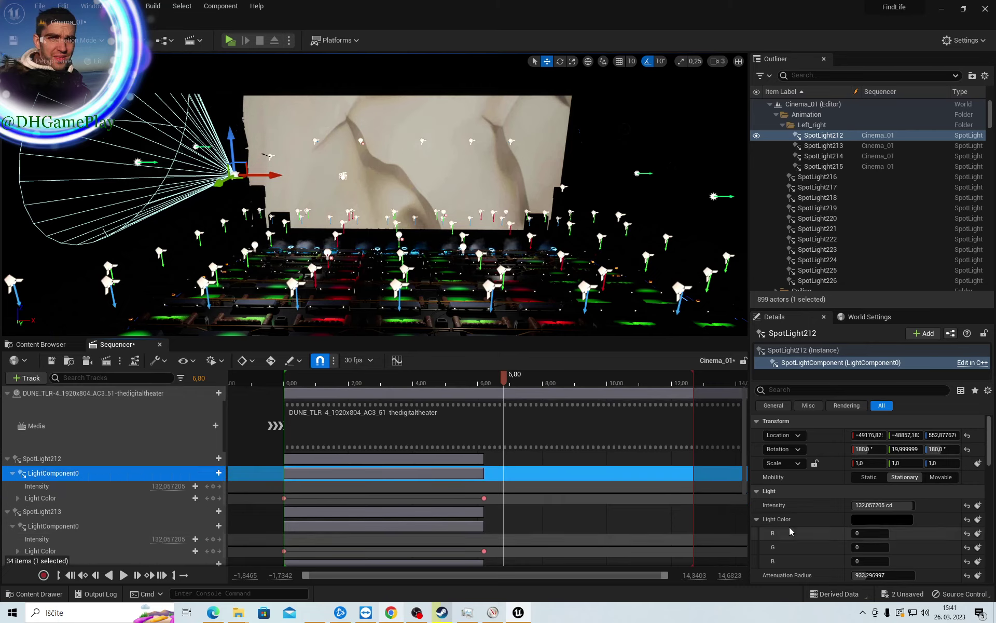
click(885, 520)
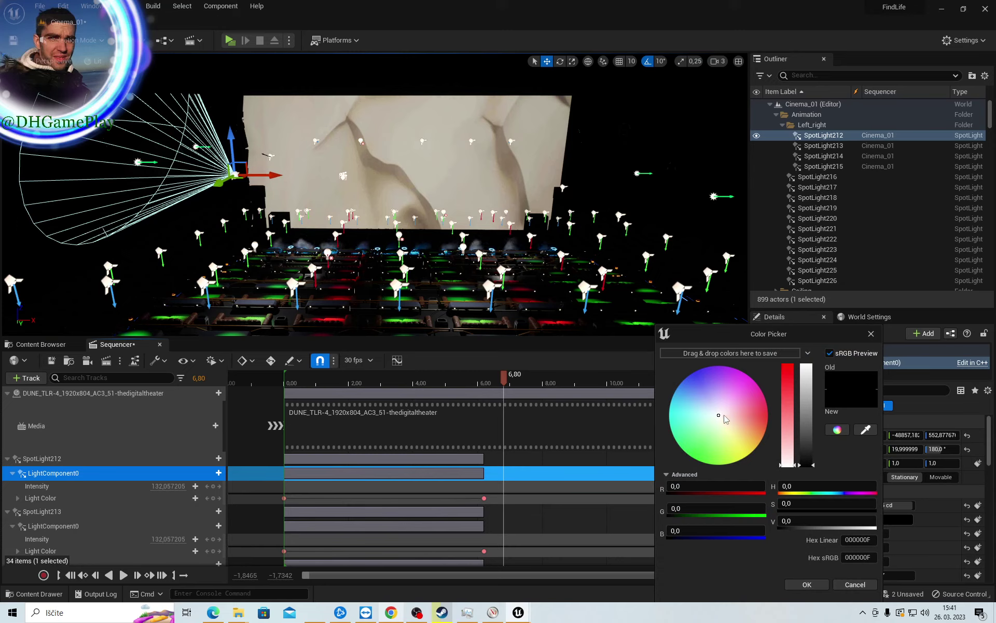
mouse_move(724, 414)
mouse_down()
mouse_move(750, 426)
mouse_move(729, 421)
mouse_up()
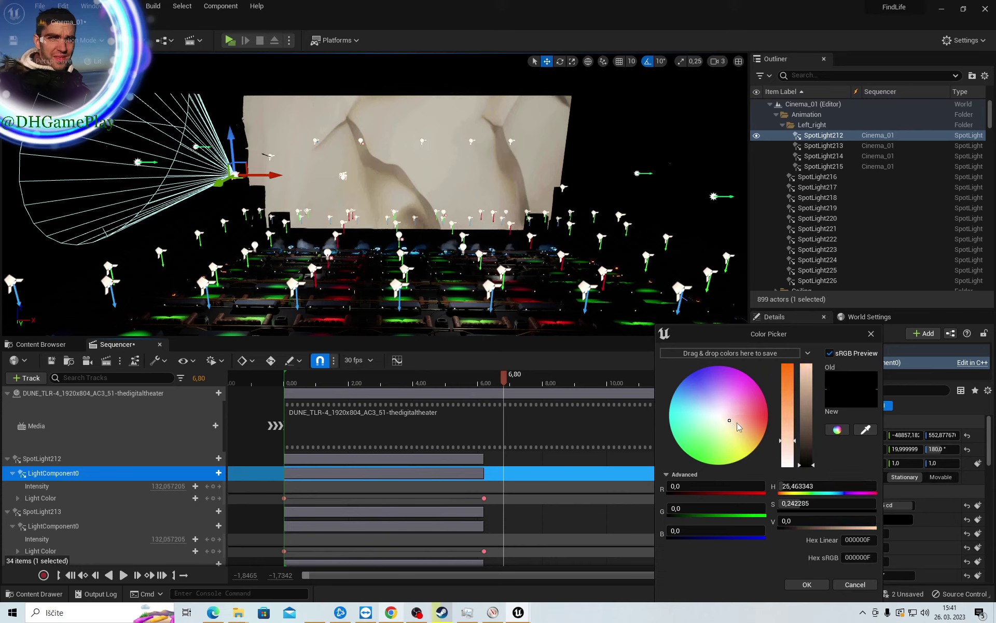
mouse_move(808, 450)
mouse_down()
mouse_move(808, 382)
mouse_move(814, 409)
mouse_move(788, 426)
mouse_up()
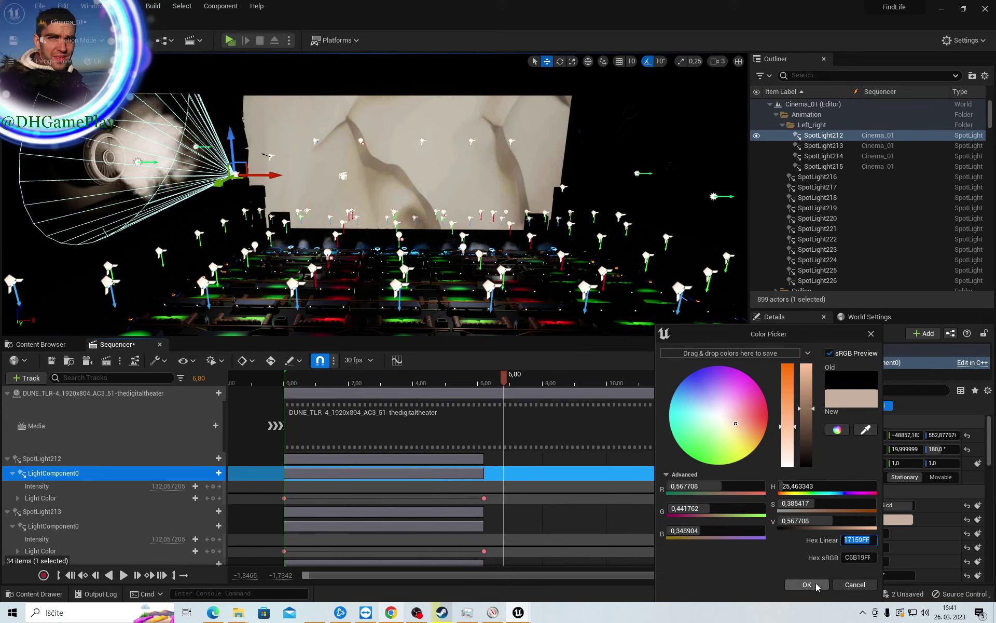
click(807, 585)
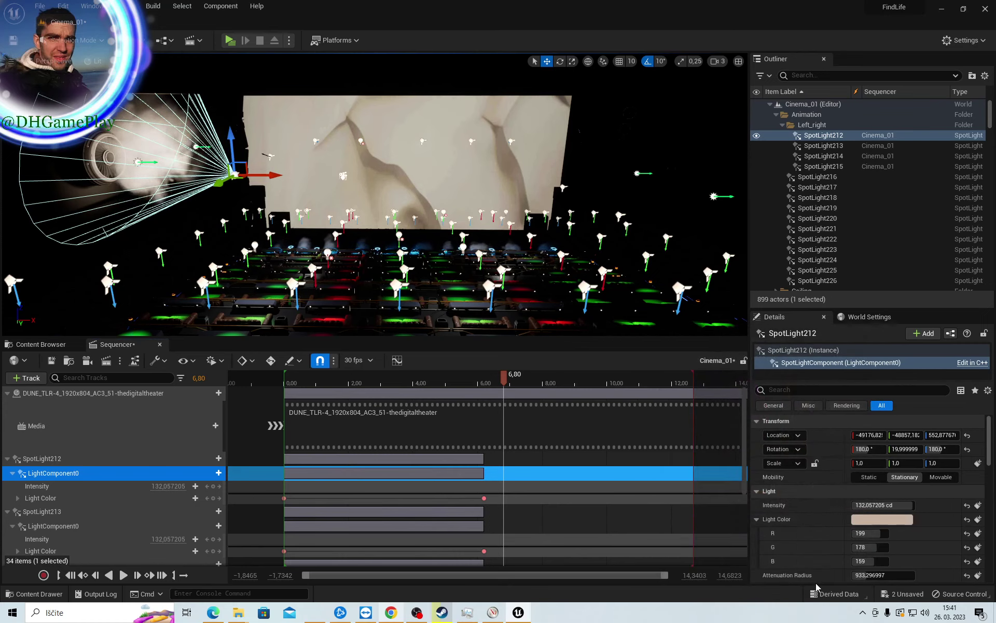
click(213, 499)
scroll(202, 512, down, 2)
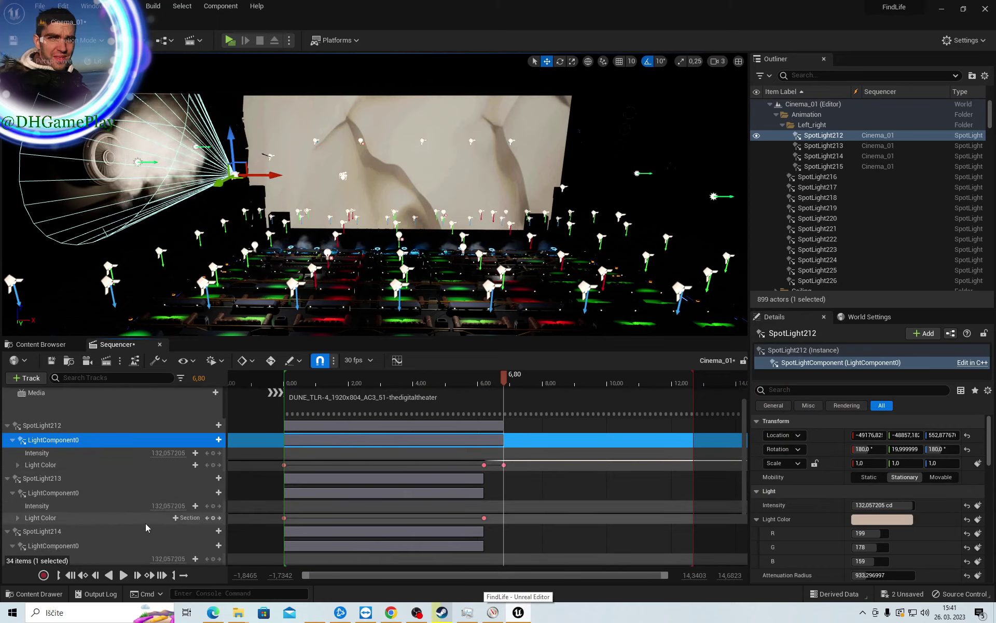
Paste the beige hex colour into SpotLight213's light colour
click(151, 517)
click(882, 519)
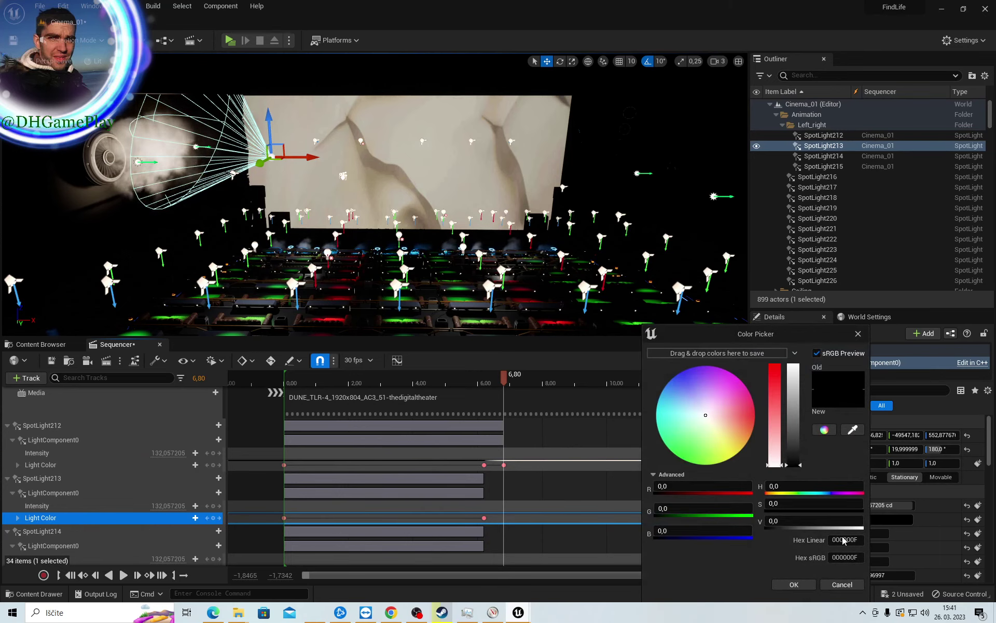
click(844, 540)
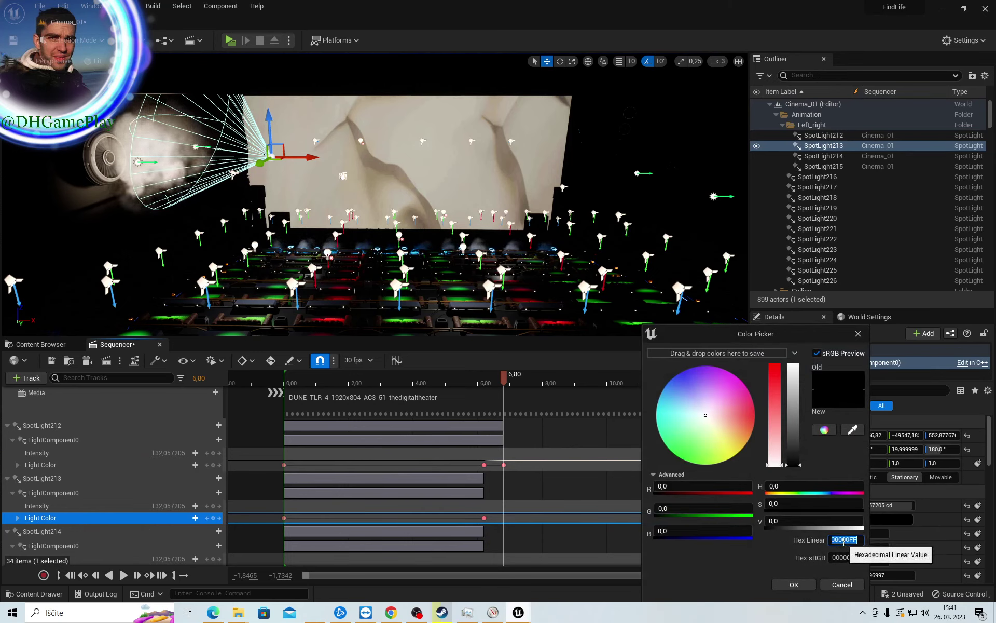
key(ctrl+v)
click(803, 587)
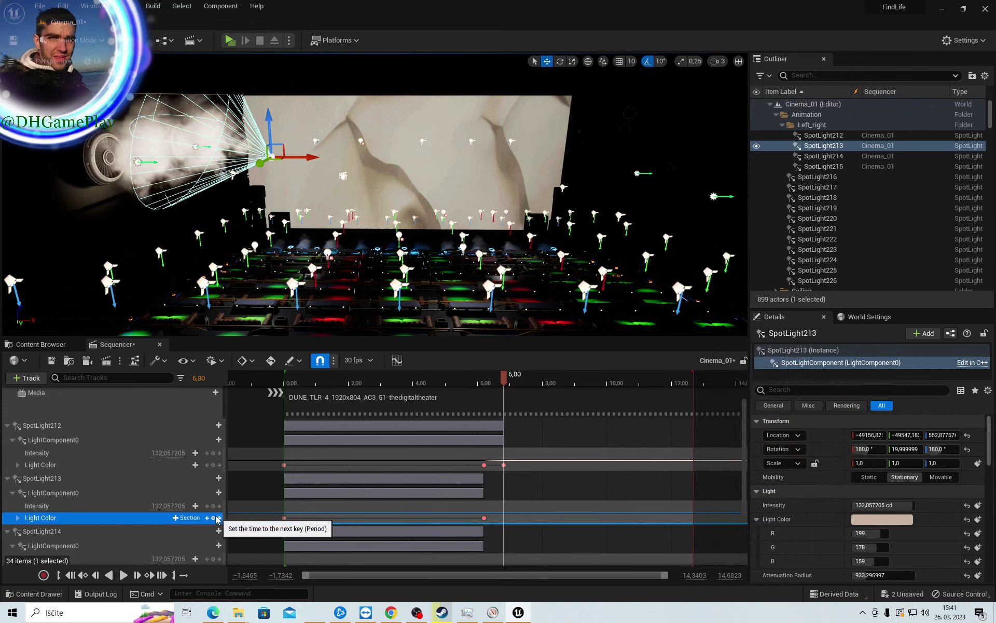
scroll(214, 519, down, 3)
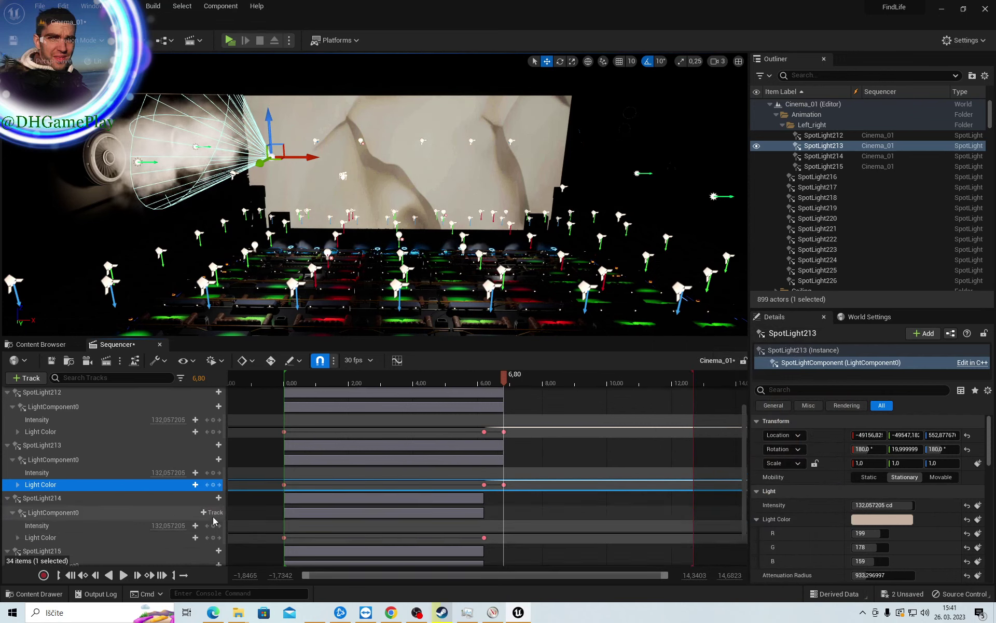
Apply the pasted beige hex to SpotLight214 and key it at 6,80
click(133, 523)
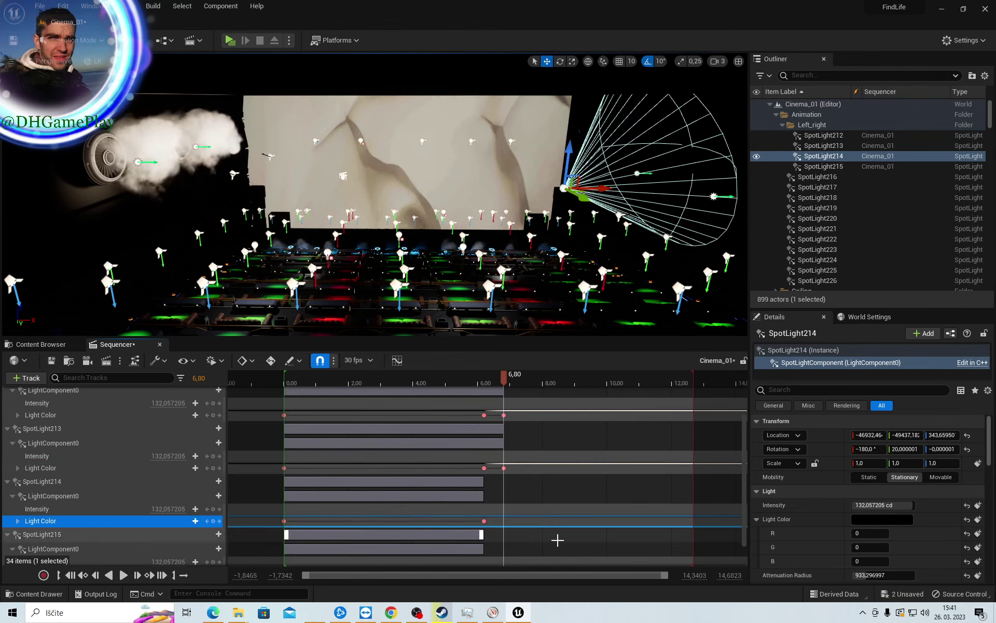
click(888, 527)
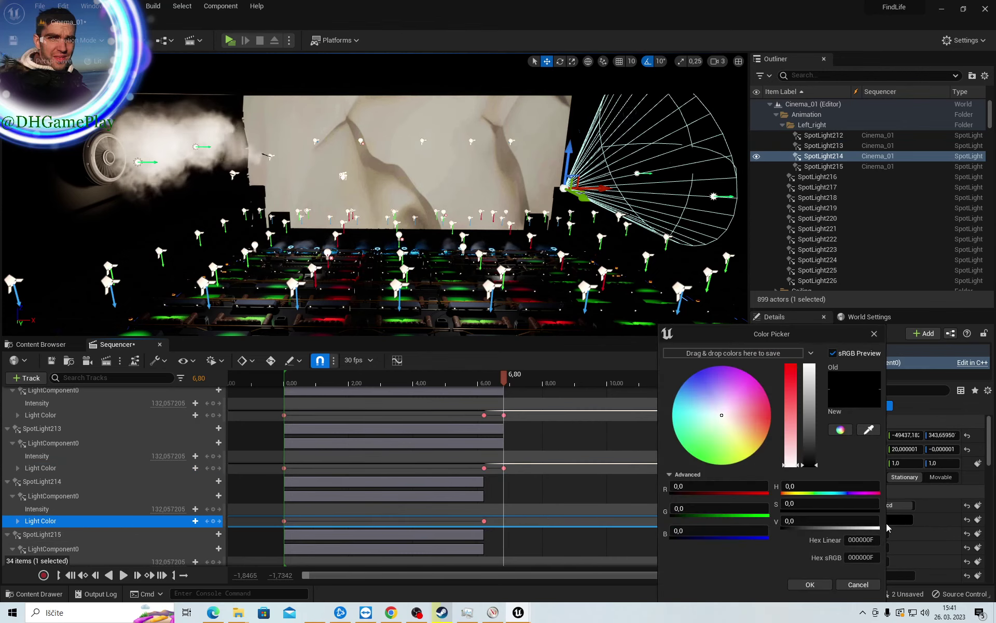
click(866, 541)
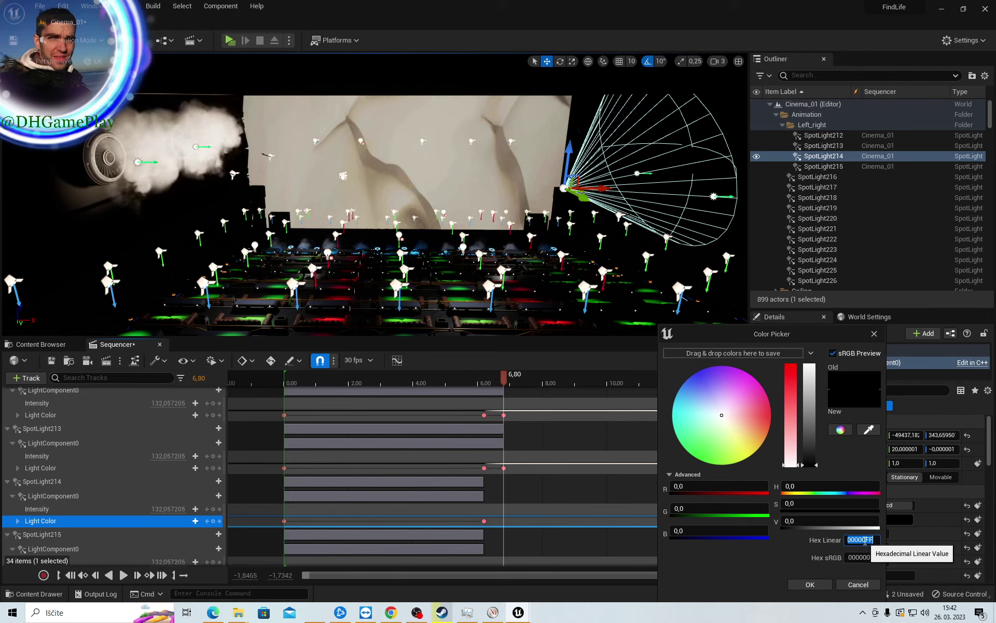
key(ctrl+v)
click(810, 585)
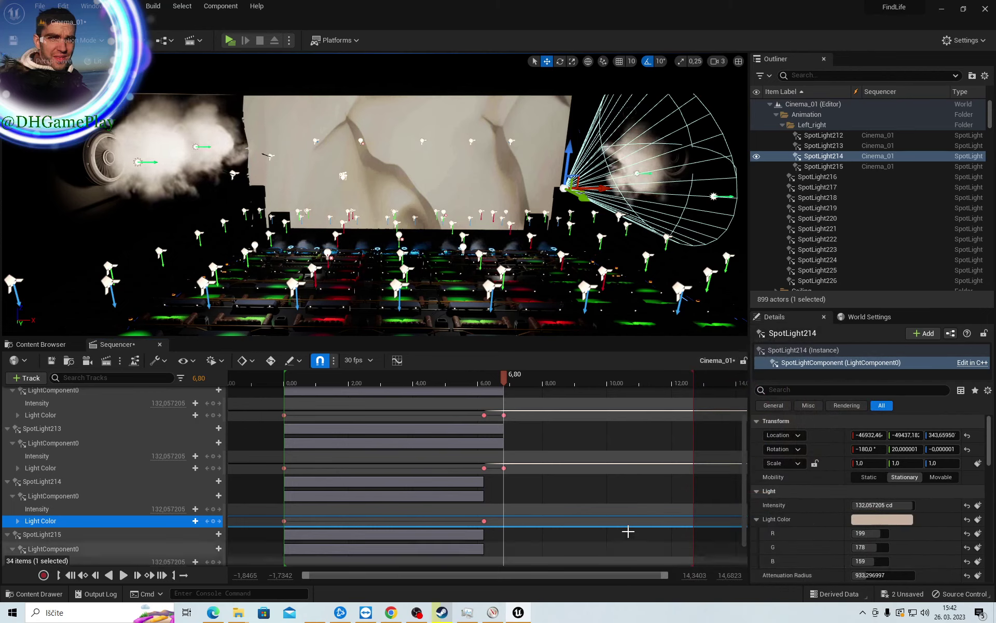
click(213, 521)
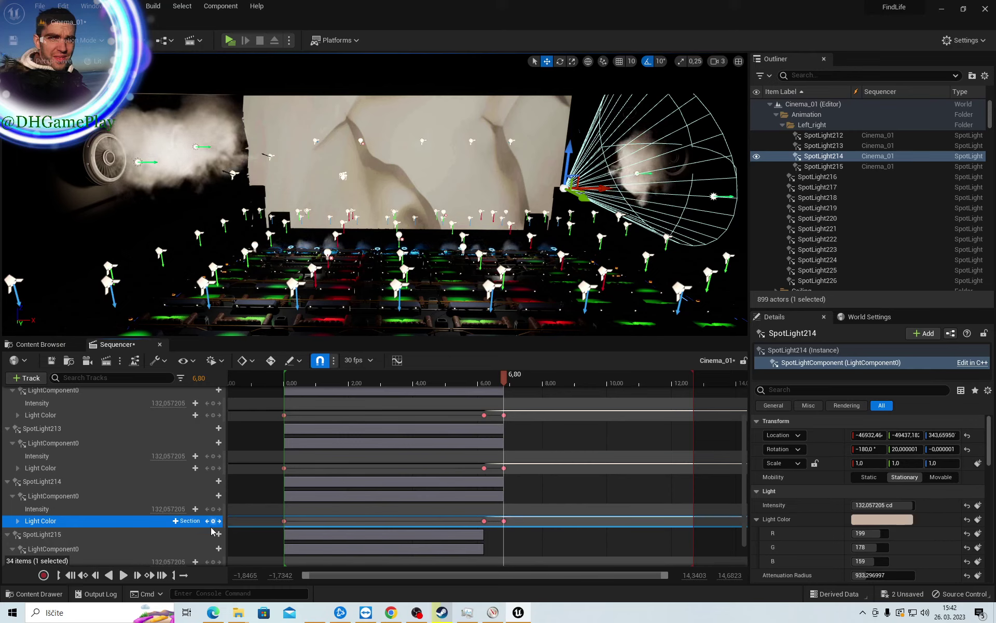
scroll(210, 535, down, 1)
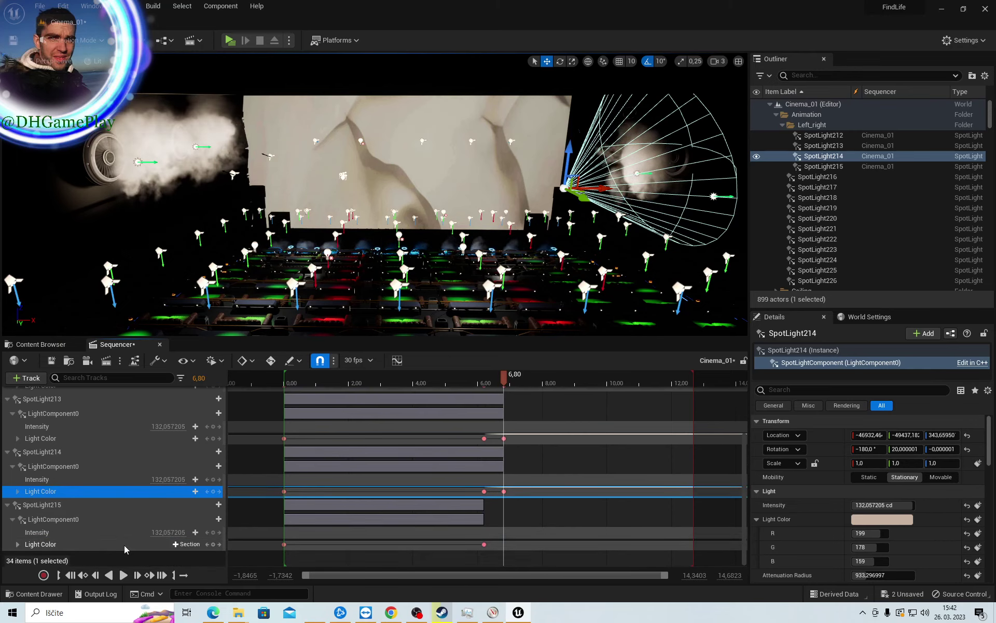
Apply beige to SpotLight215, key it at 6,80, and save the sequence
click(130, 544)
click(865, 521)
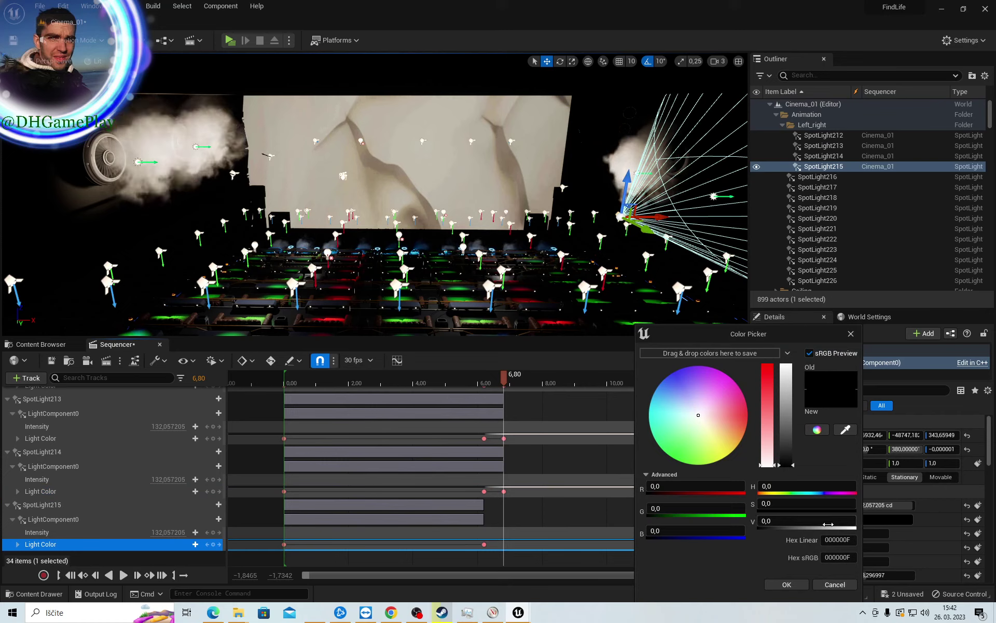
click(837, 538)
key(ctrl+v)
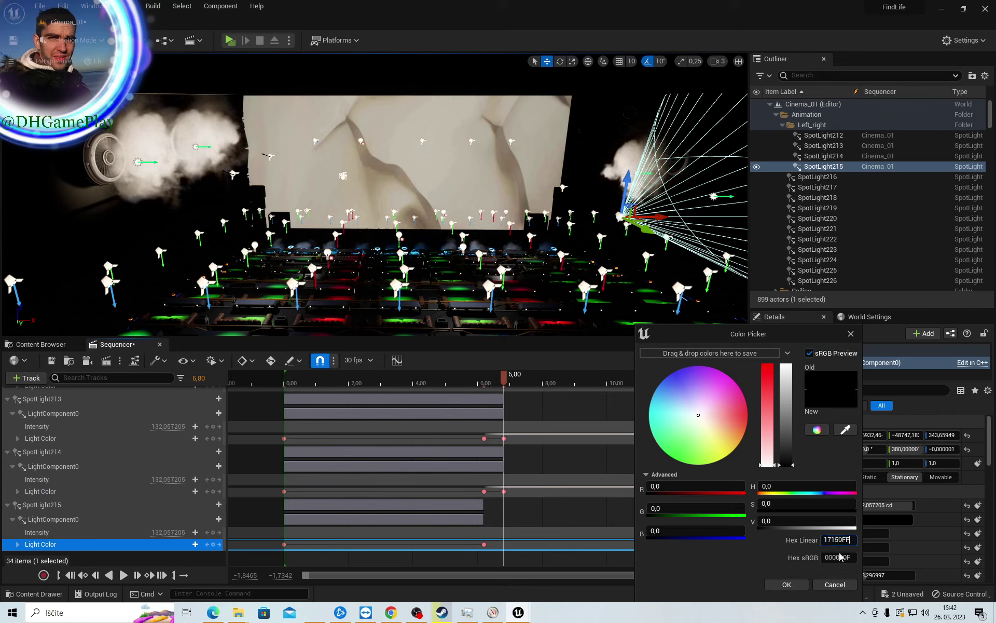
click(787, 584)
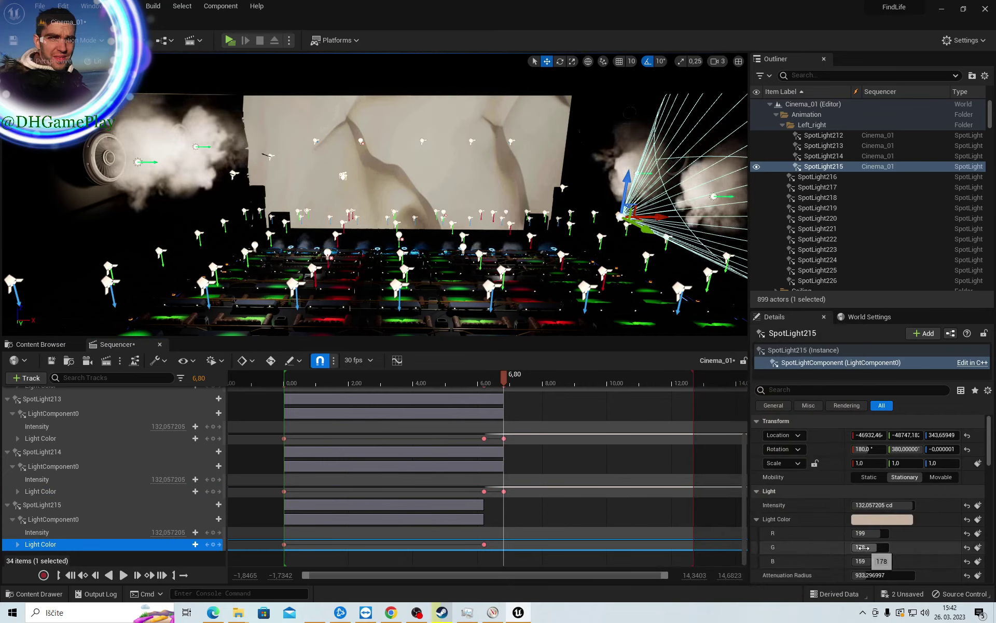
click(213, 544)
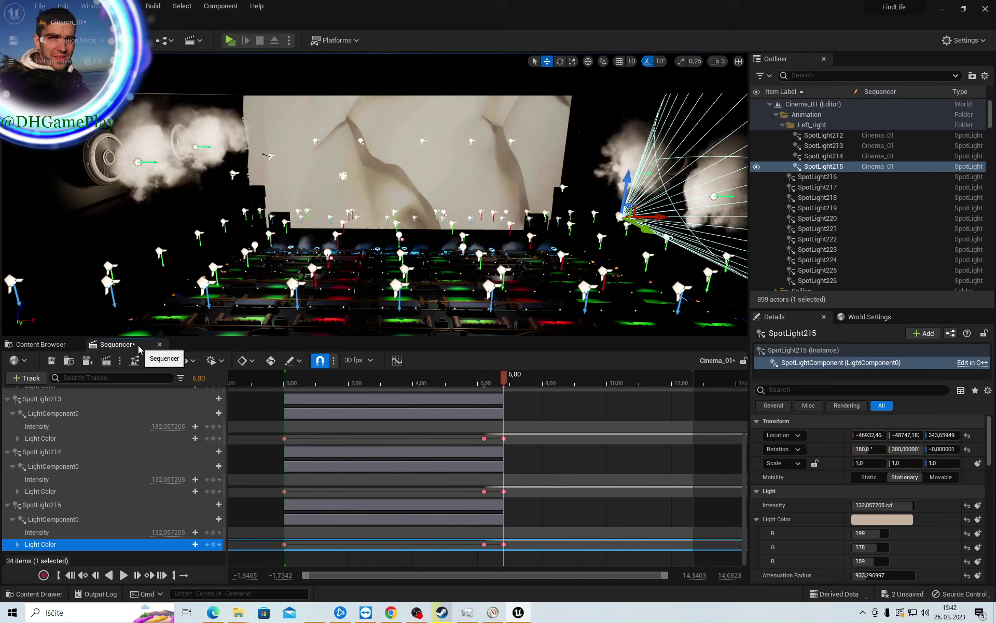
key(ctrl+s)
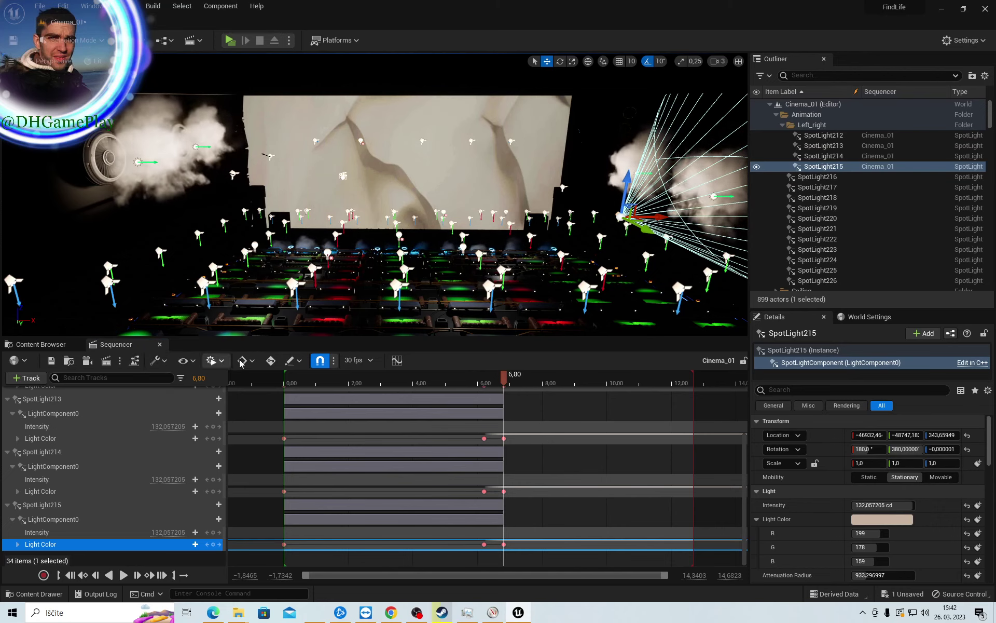
Rewind Cinema_01 to the start and play it, moving the camera closer to the screen
click(267, 379)
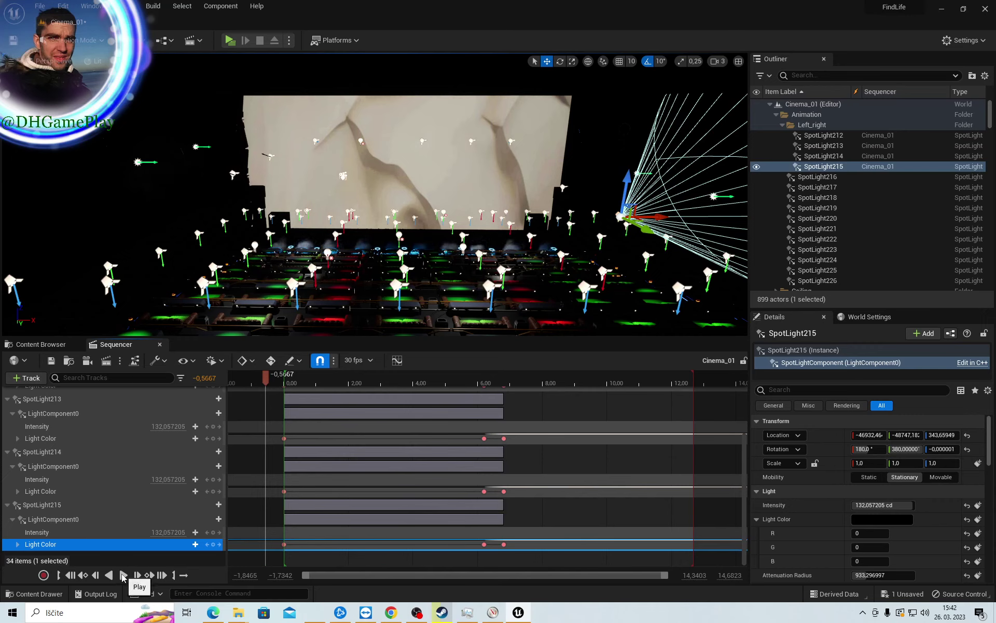
click(123, 575)
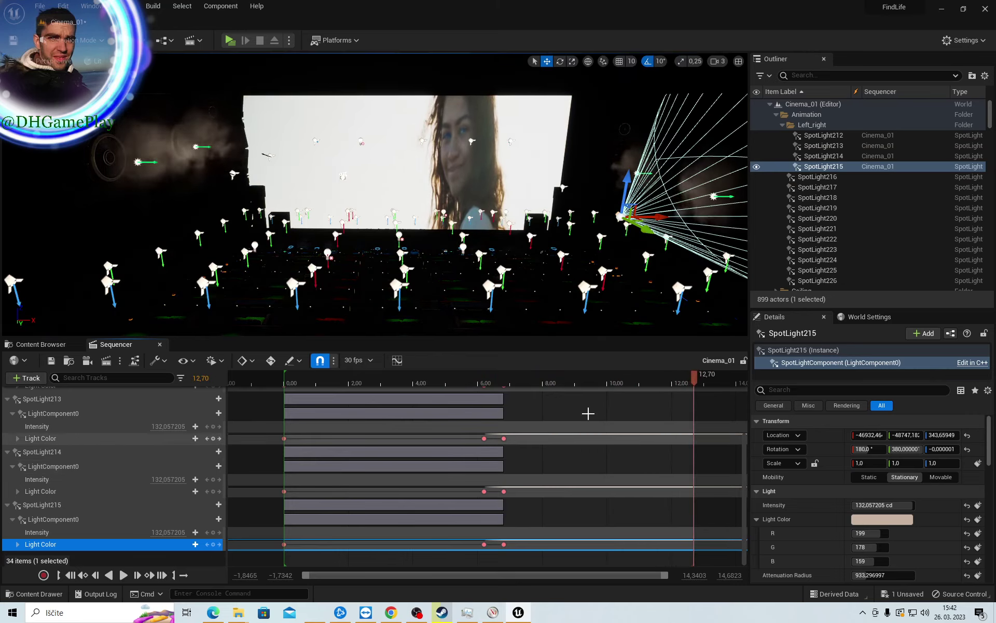
mouse_move(488, 275)
right_down()
mouse_move(480, 301)
mouse_move(480, 275)
mouse_move(490, 281)
right_up()
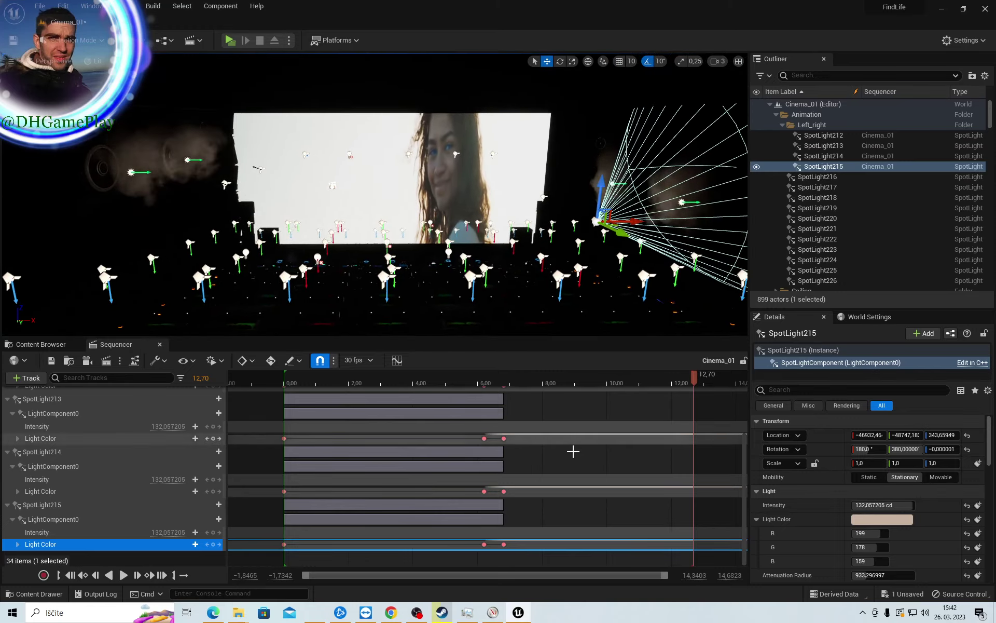
Extend the playback end through about 21,6 out to 31,00
right_drag(641, 412, 463, 390)
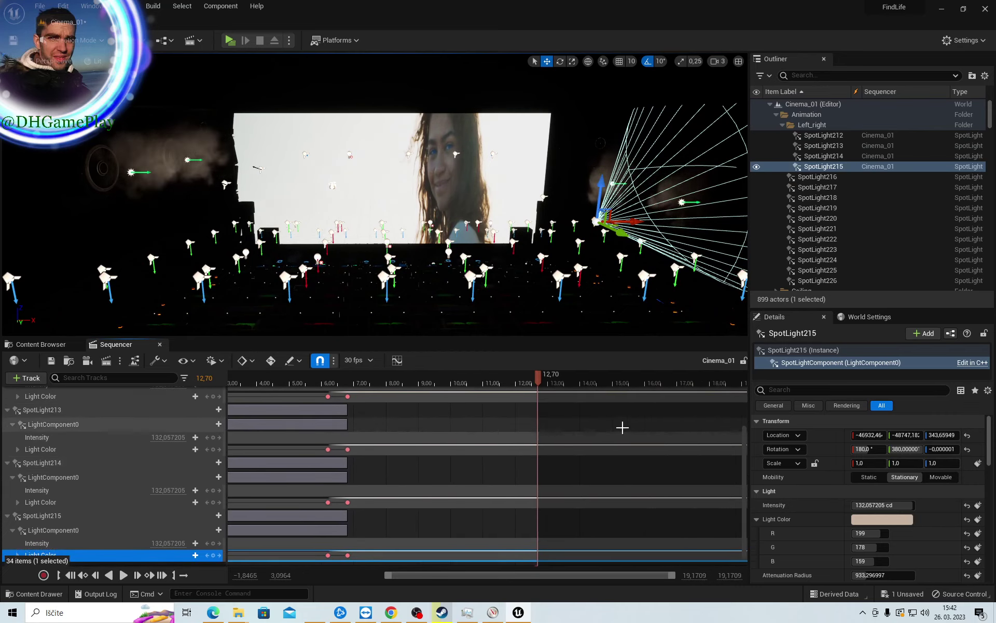
click(470, 379)
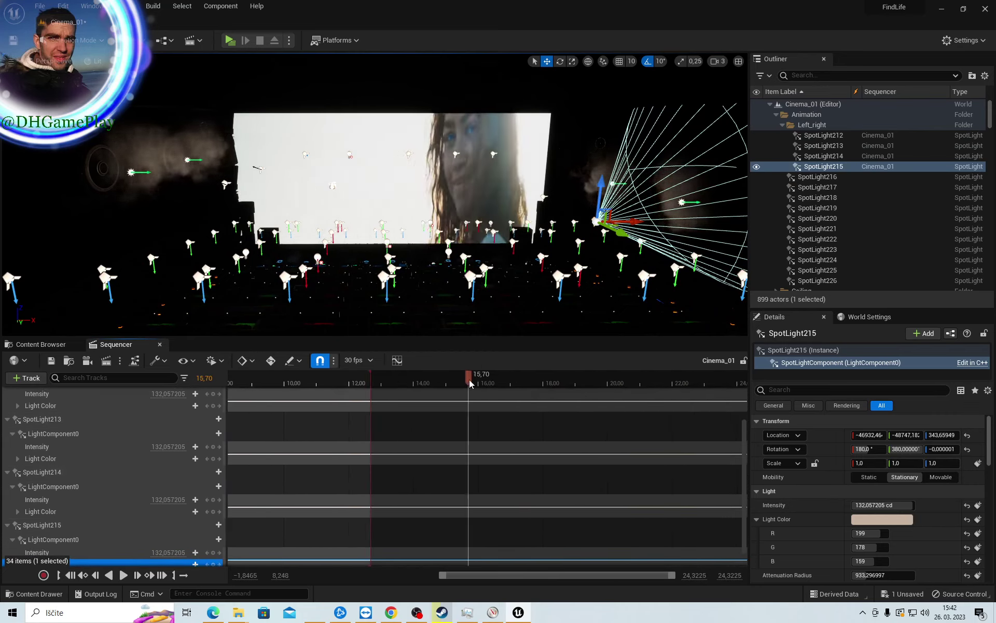
drag(372, 375, 645, 376)
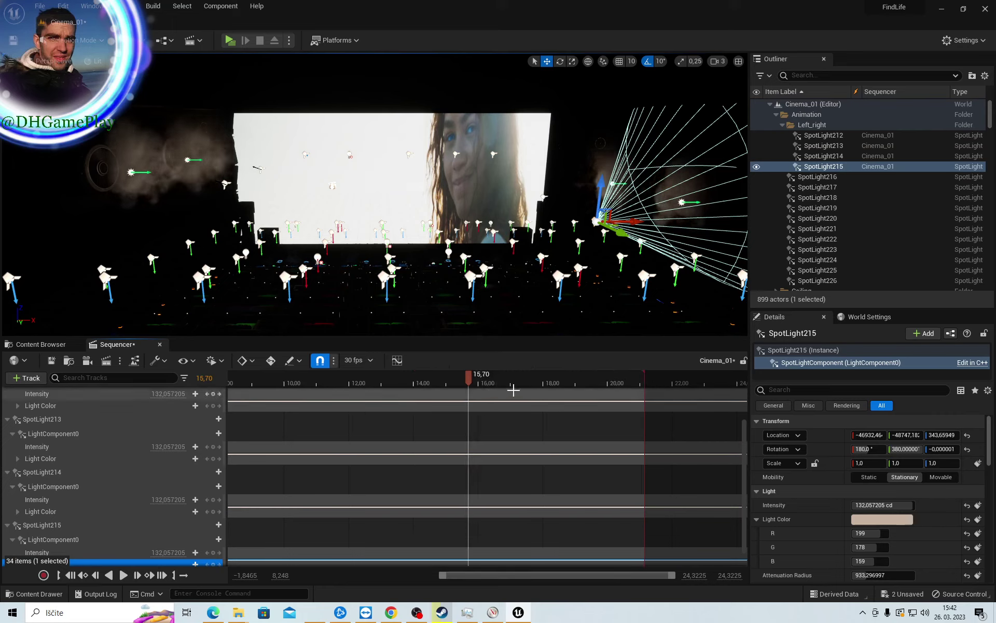
click(546, 381)
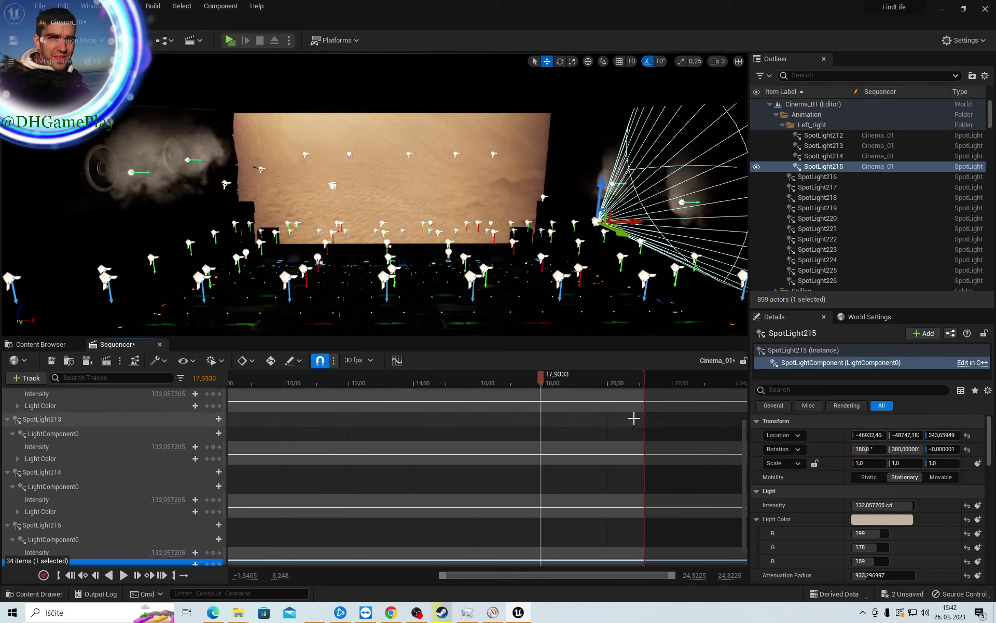
right_drag(634, 418, 289, 403)
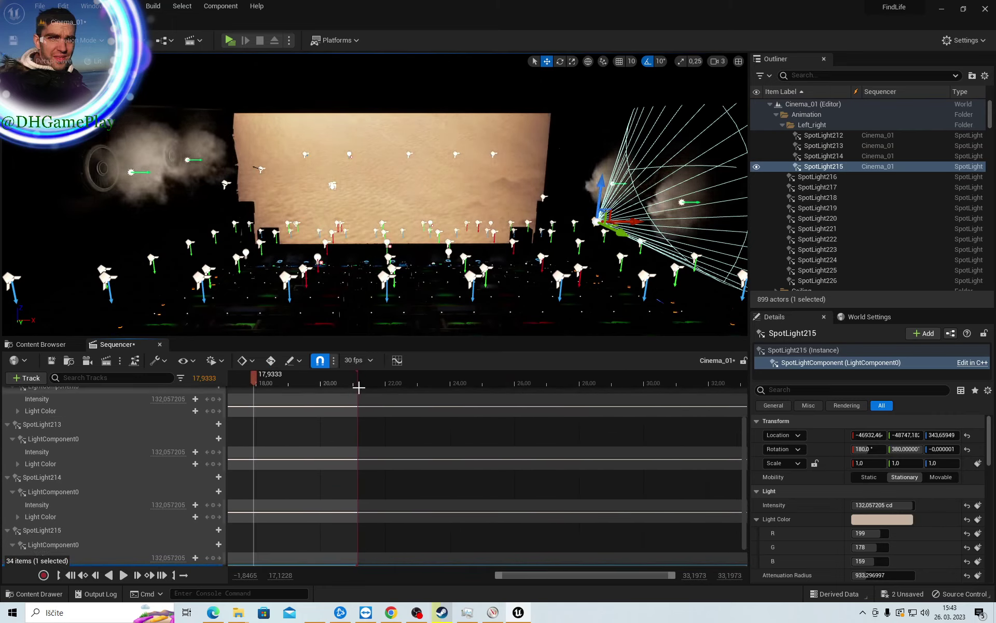
drag(358, 385, 676, 385)
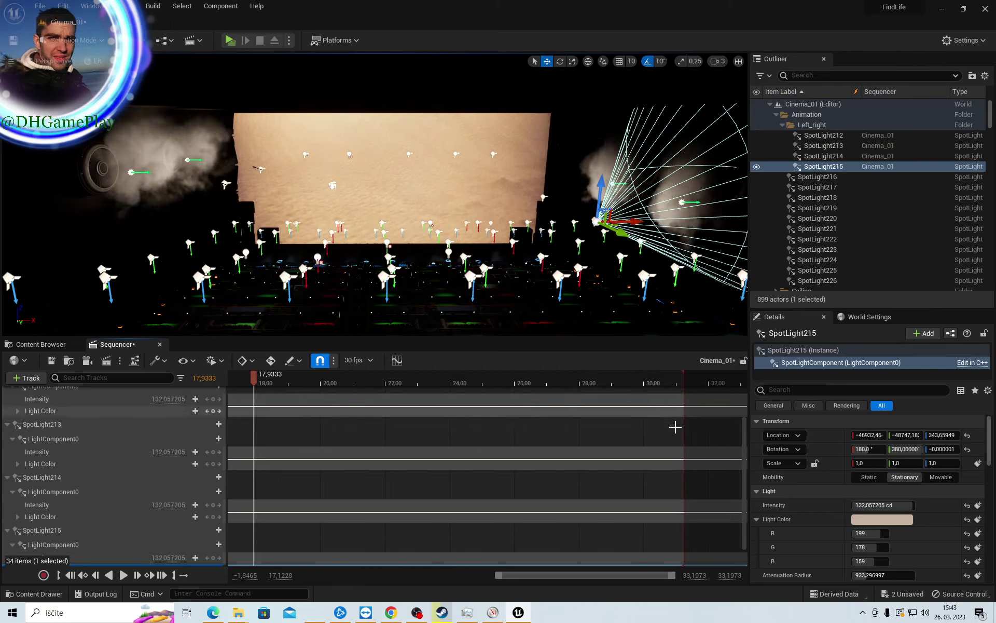
Push the playback end to about 42,5 and move the playhead to 37,30
right_drag(583, 451, 396, 445)
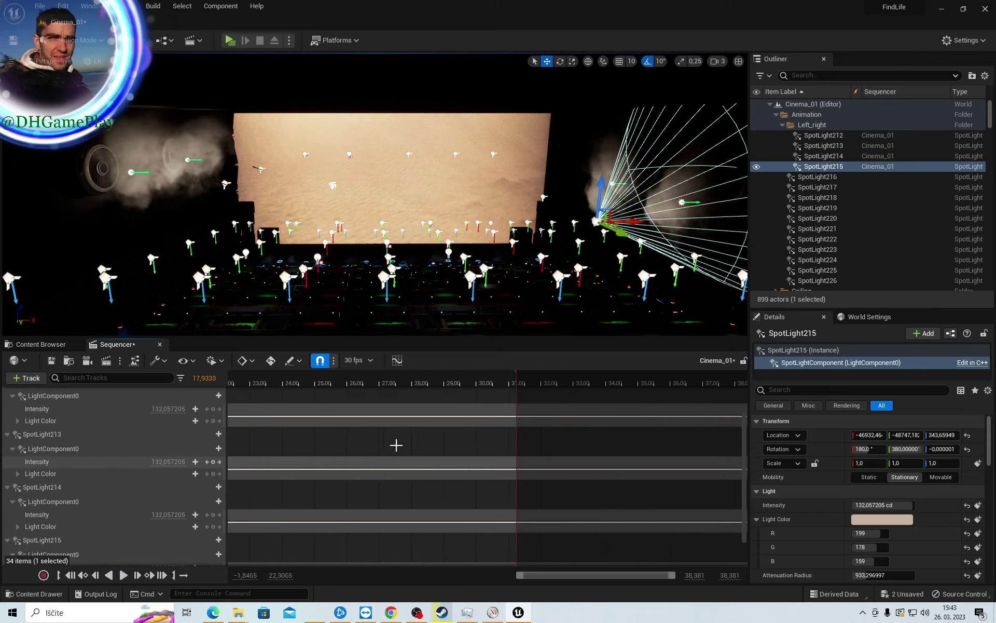
click(482, 383)
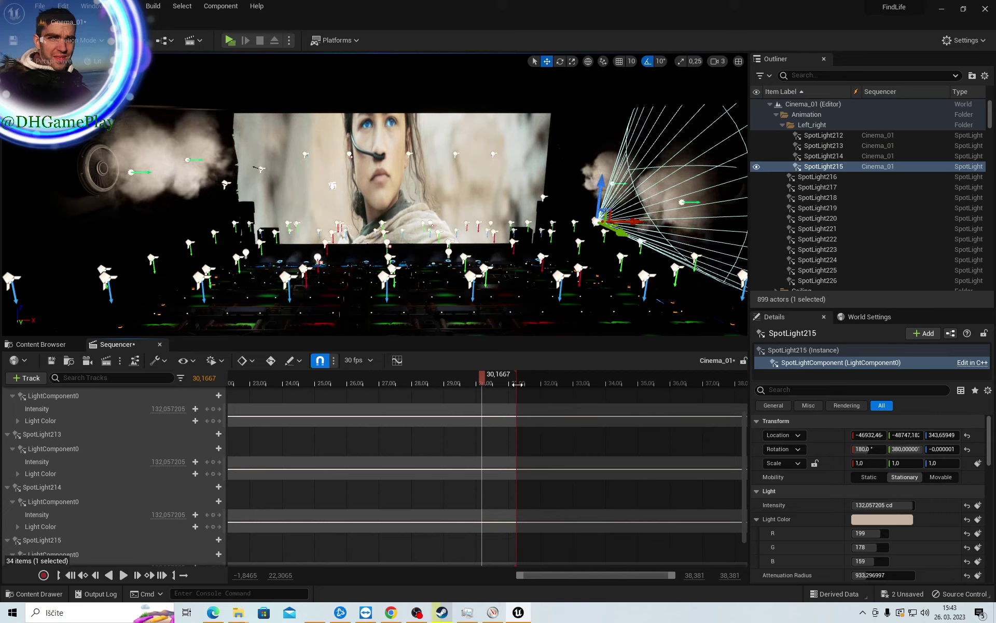
drag(518, 384, 715, 384)
click(638, 379)
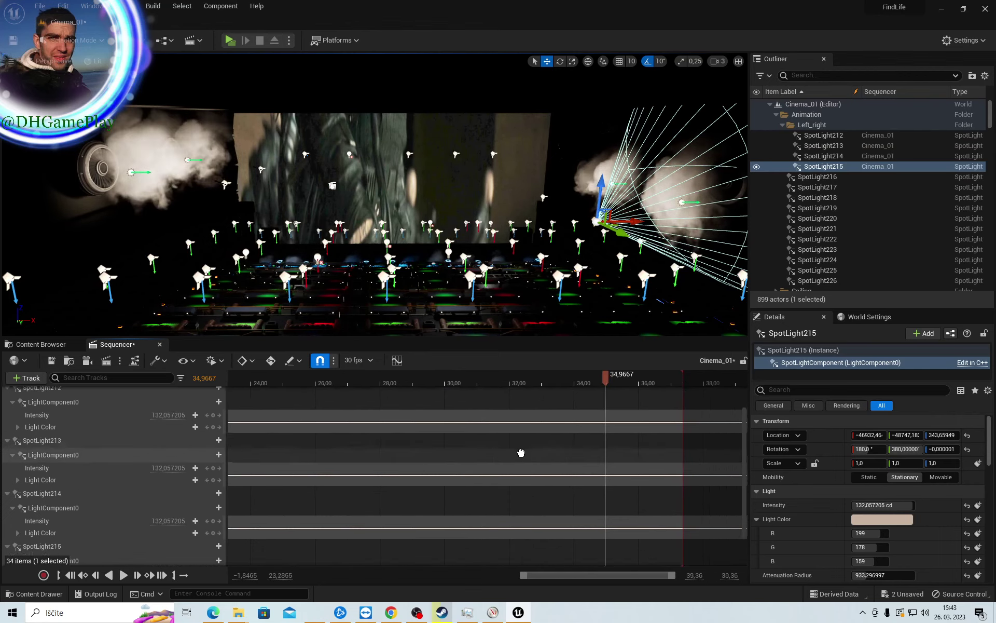
right_drag(607, 422, 301, 473)
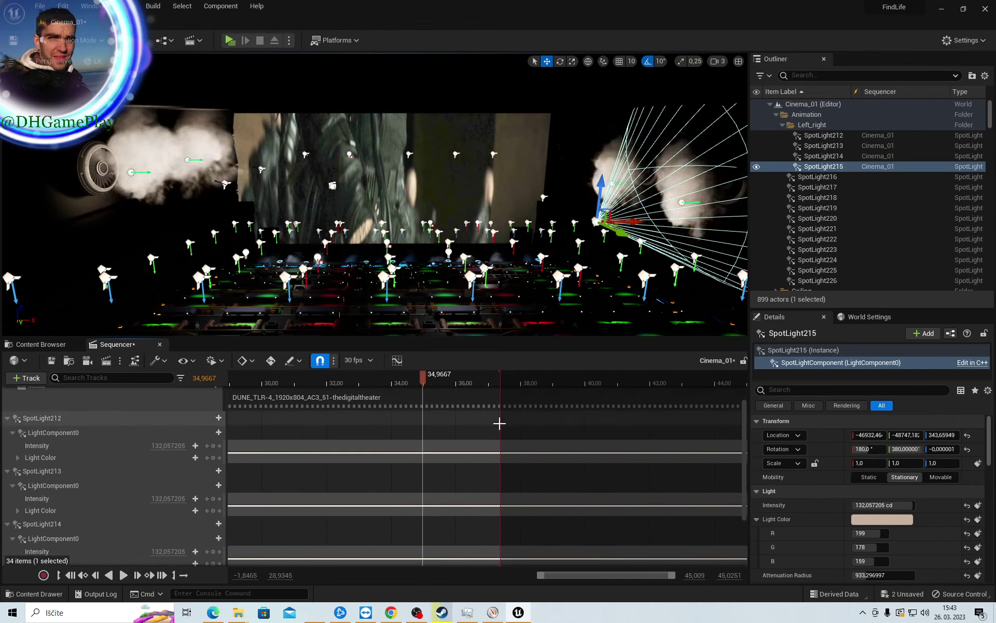
drag(671, 388, 678, 385)
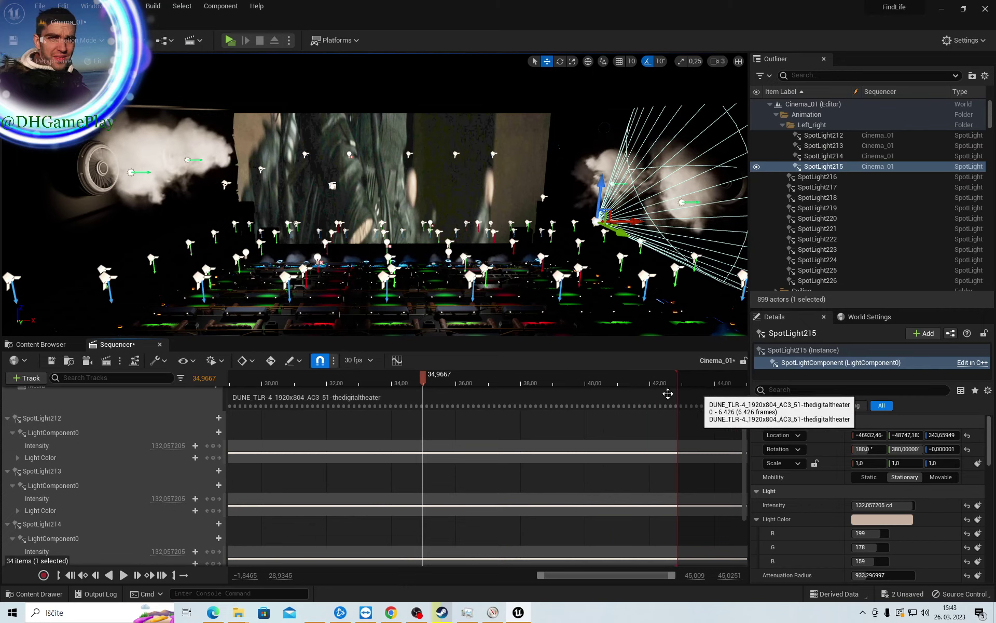
click(501, 379)
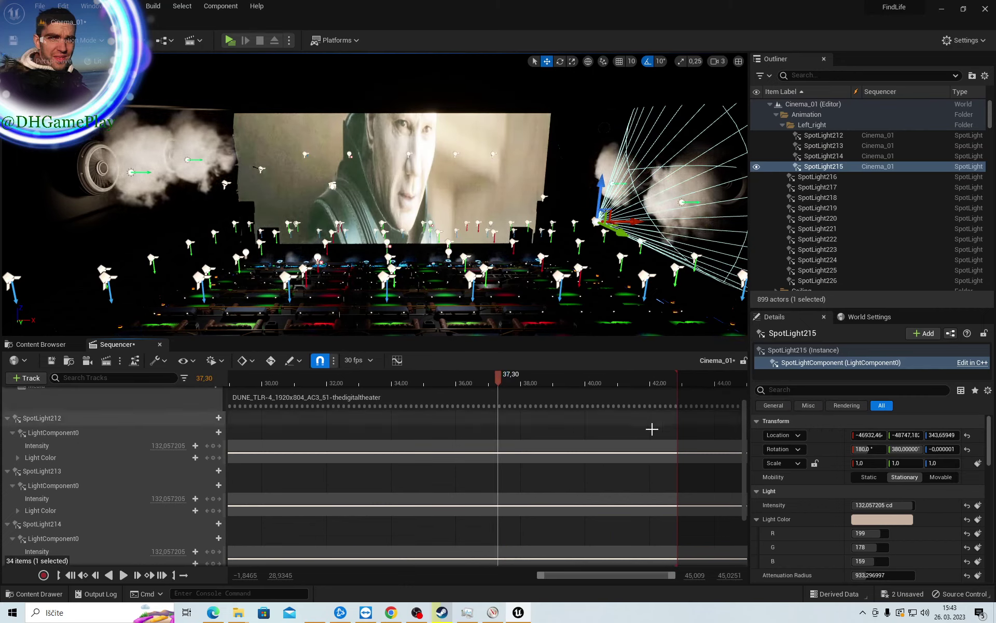
right_drag(652, 425, 300, 436)
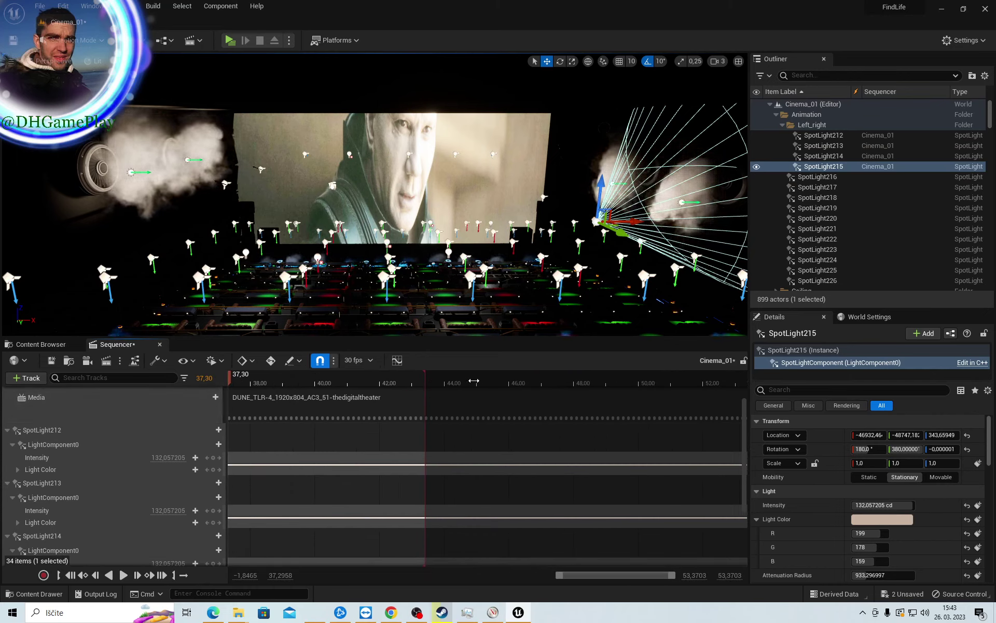
Extend the playback end past 60,00 and jump the playhead to 56,50
drag(407, 374, 648, 375)
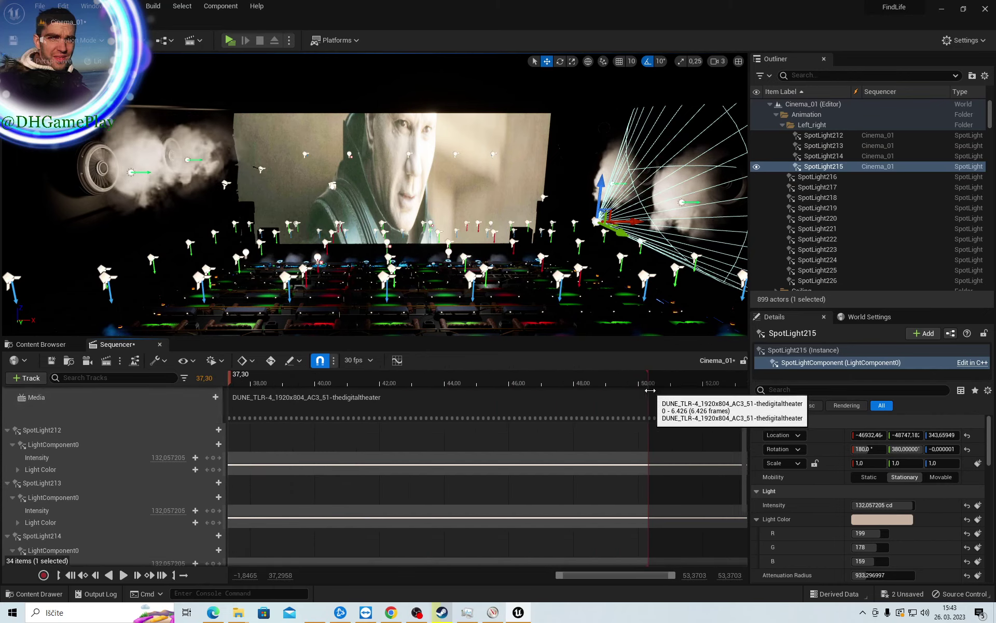
click(561, 378)
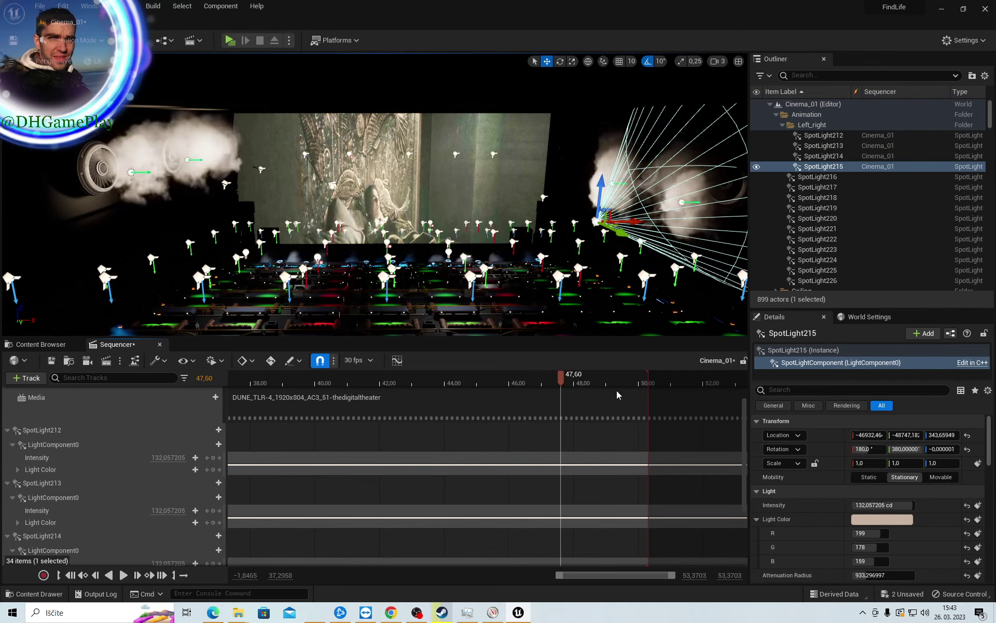
right_drag(668, 440, 321, 415)
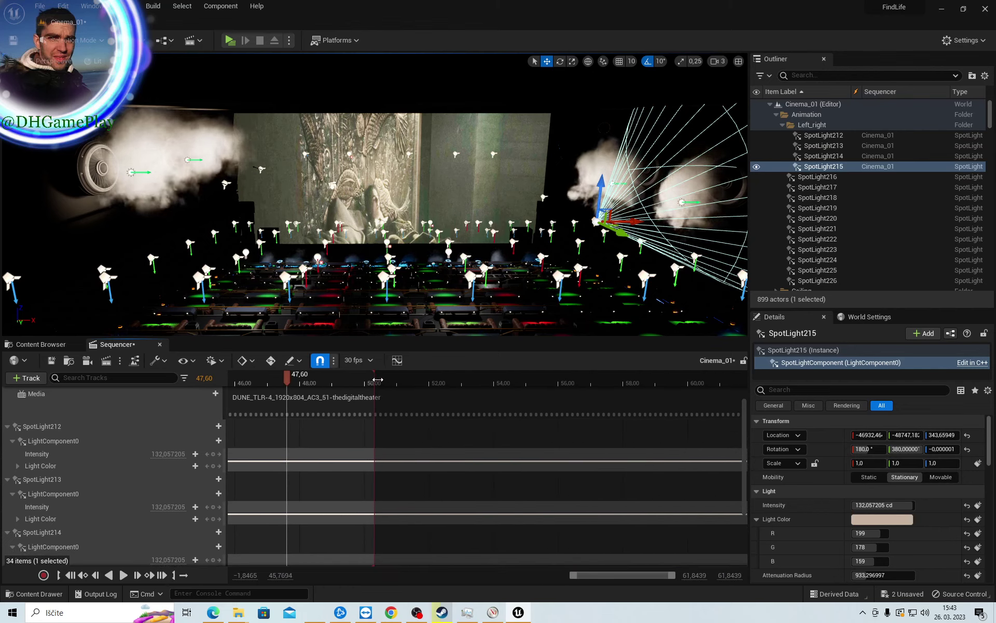
drag(373, 379, 711, 379)
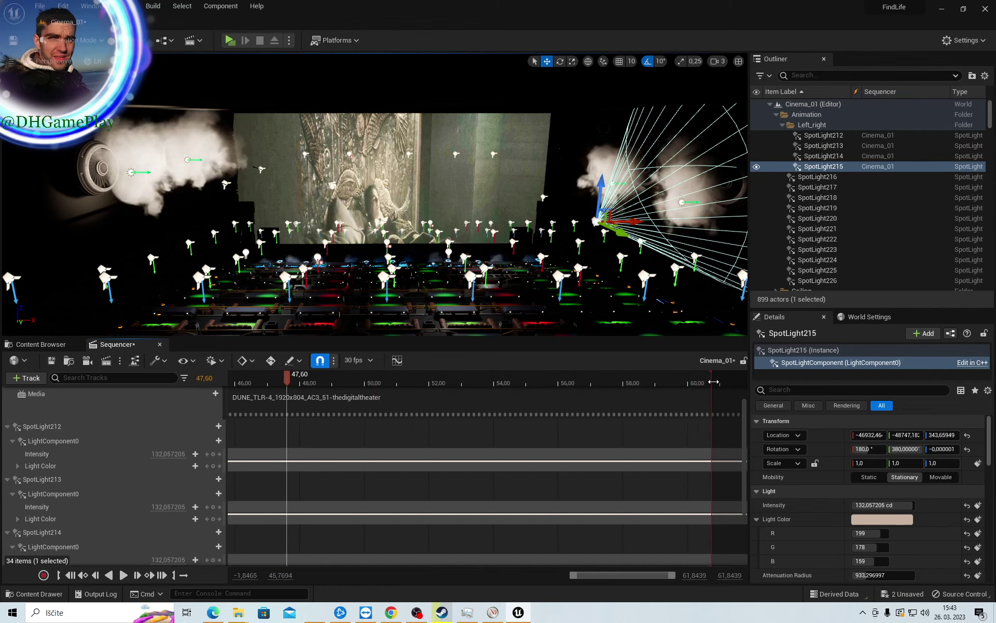
click(575, 382)
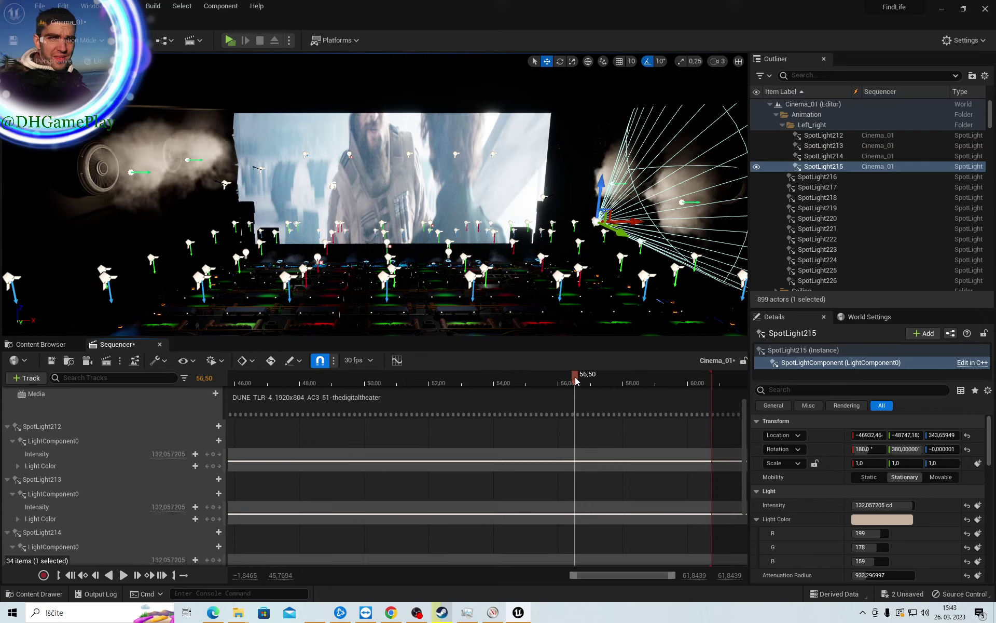
Scrub the trailer backward from 54,90 to about 48,37 searching for the shot cut
click(561, 381)
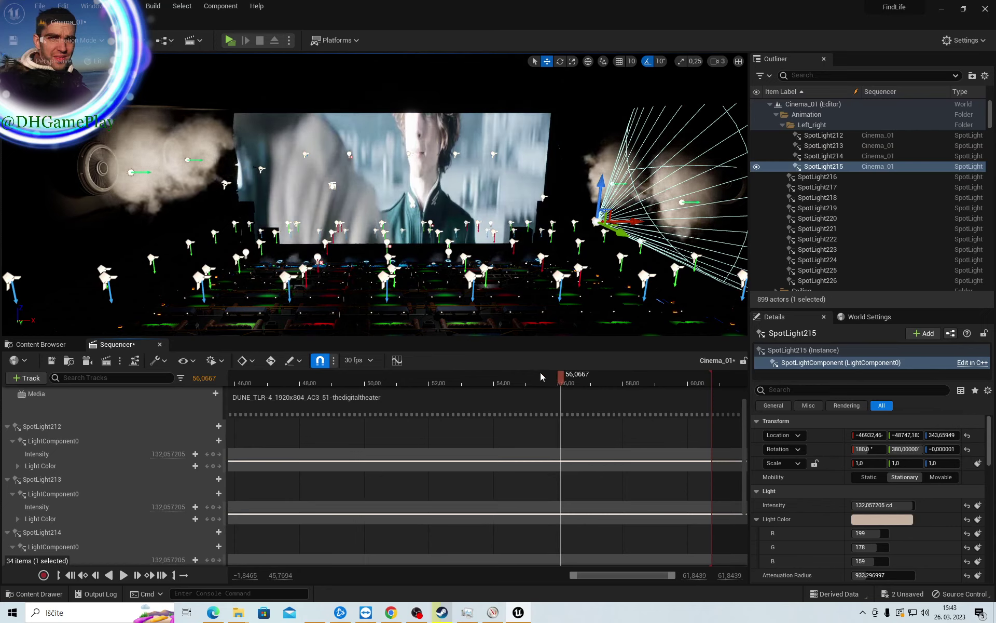
click(541, 380)
click(522, 381)
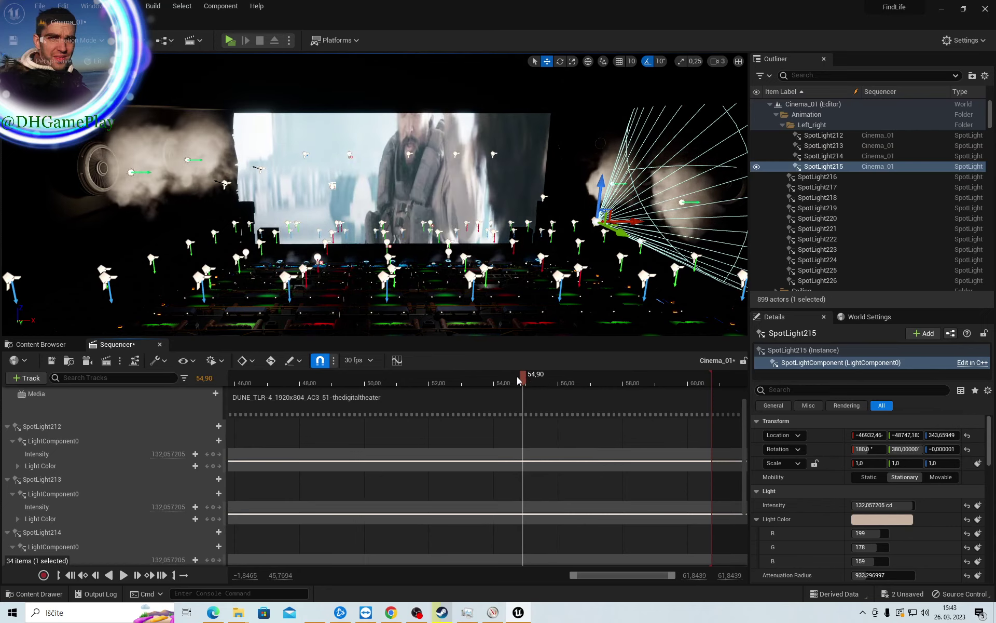
click(487, 376)
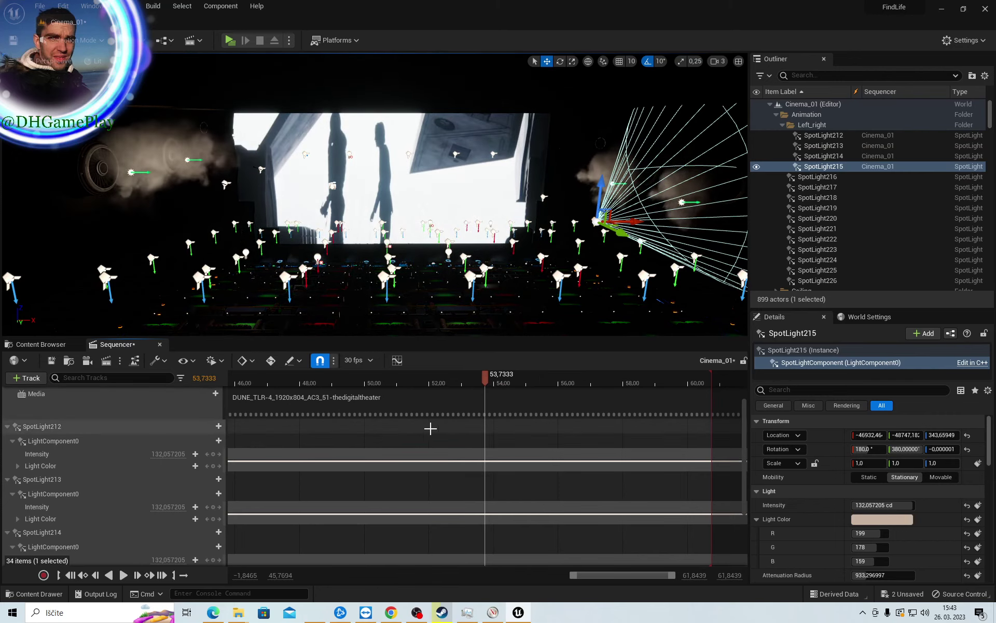
right_drag(448, 429, 494, 433)
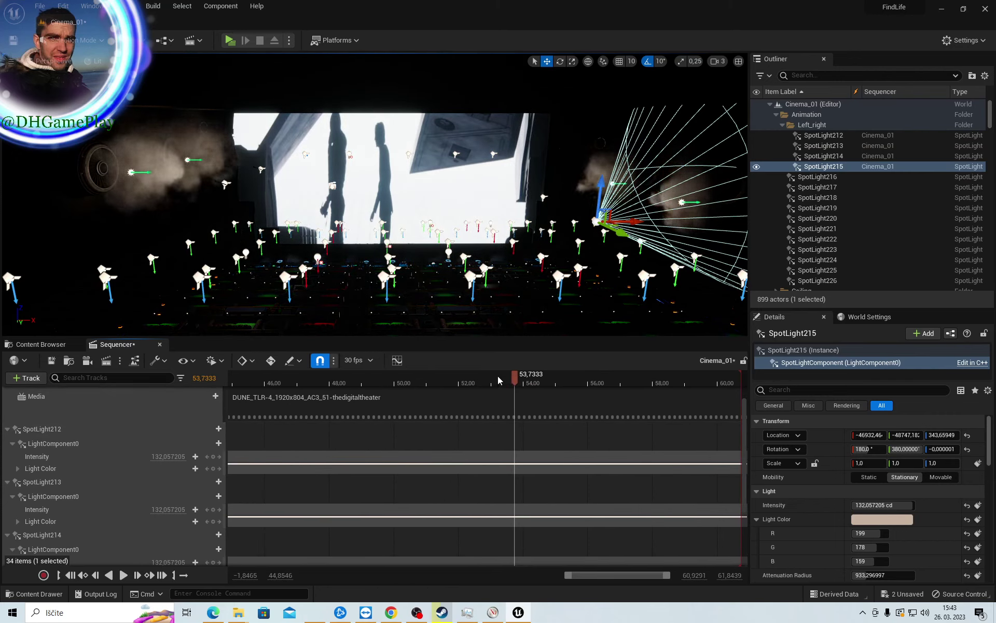
click(497, 380)
click(456, 377)
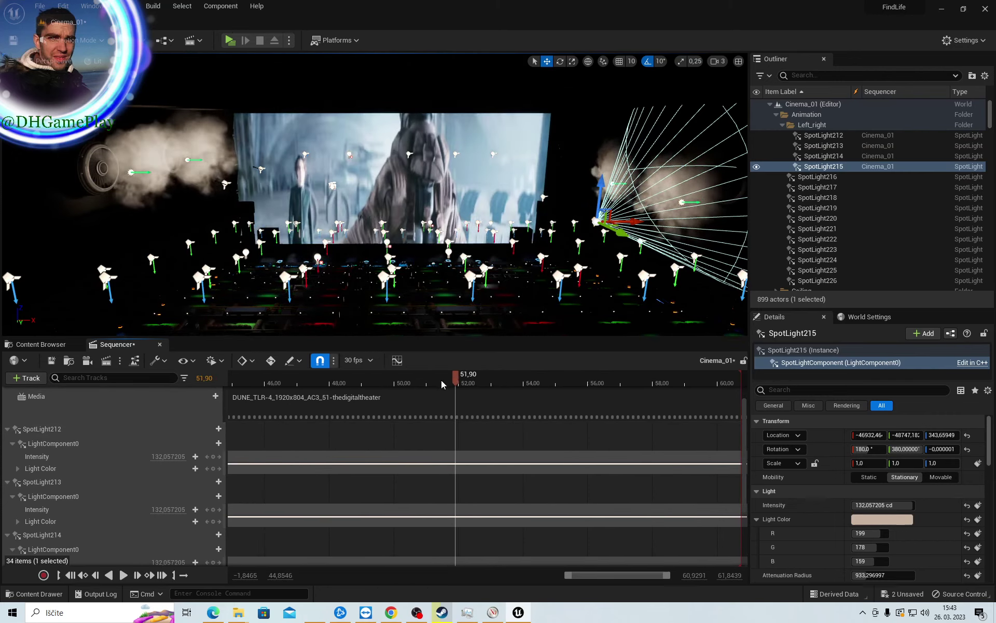
click(414, 376)
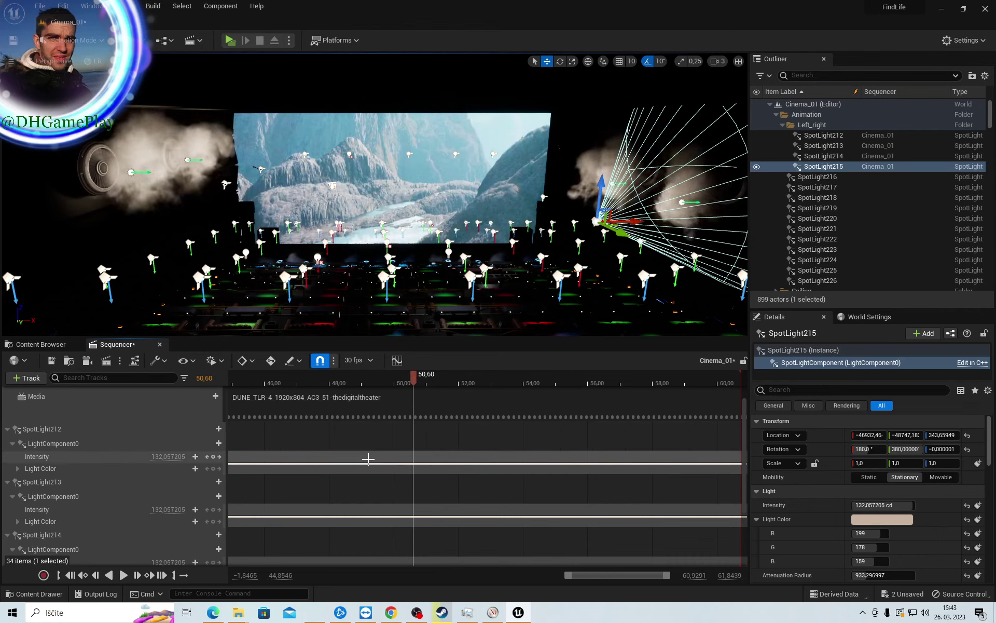
right_drag(368, 459, 439, 459)
click(458, 378)
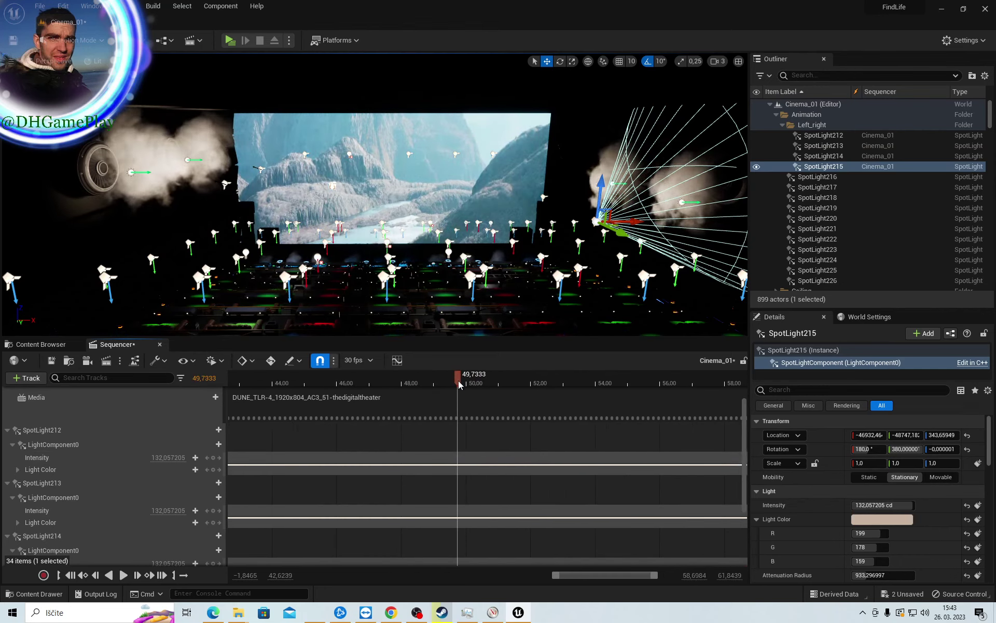
click(428, 377)
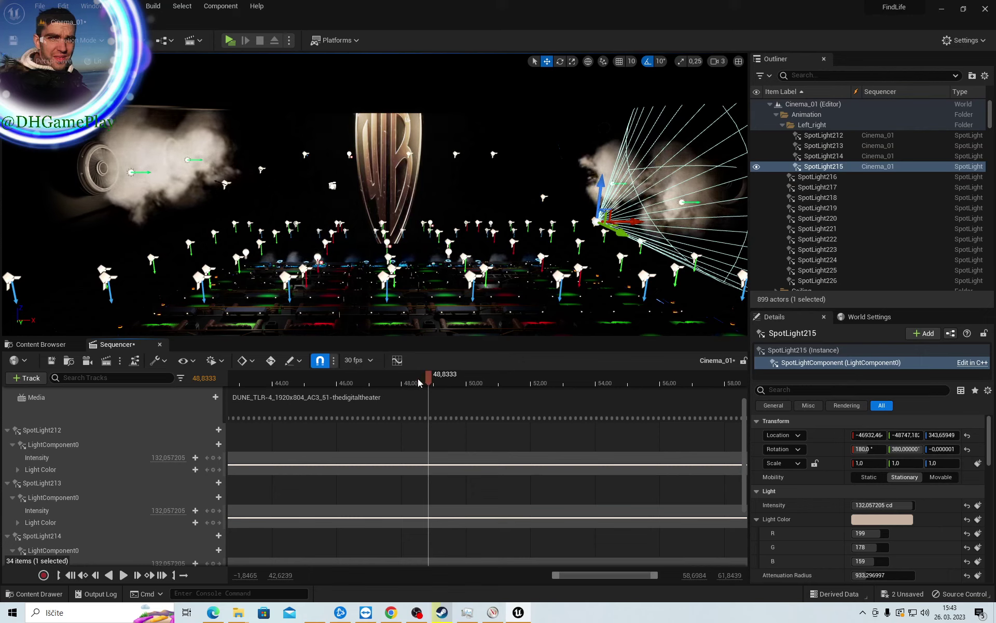
click(414, 380)
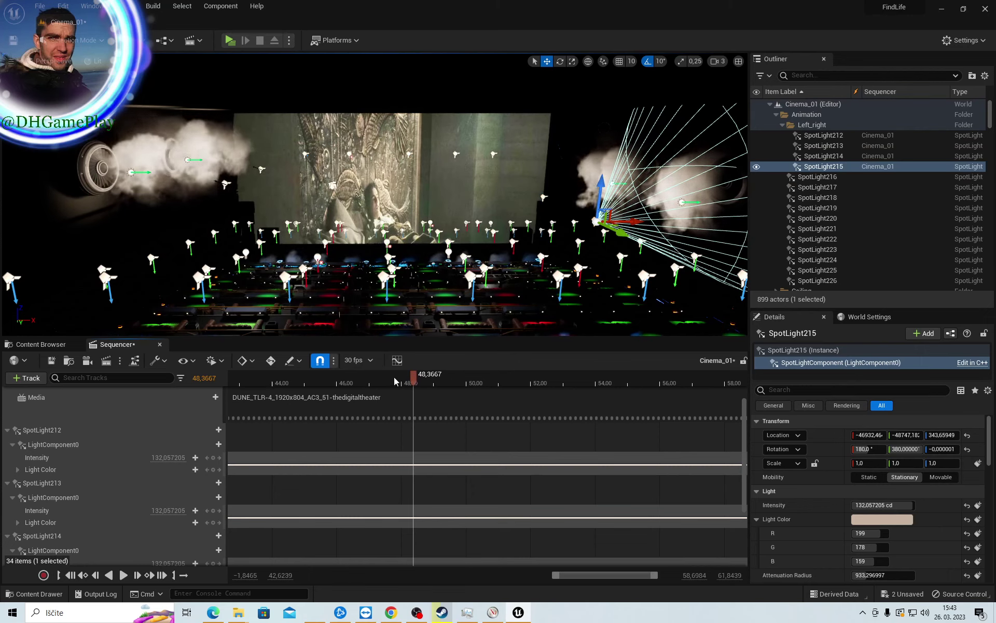
Step forward through the trailer and park the time at 51,90, right at the cut
click(440, 379)
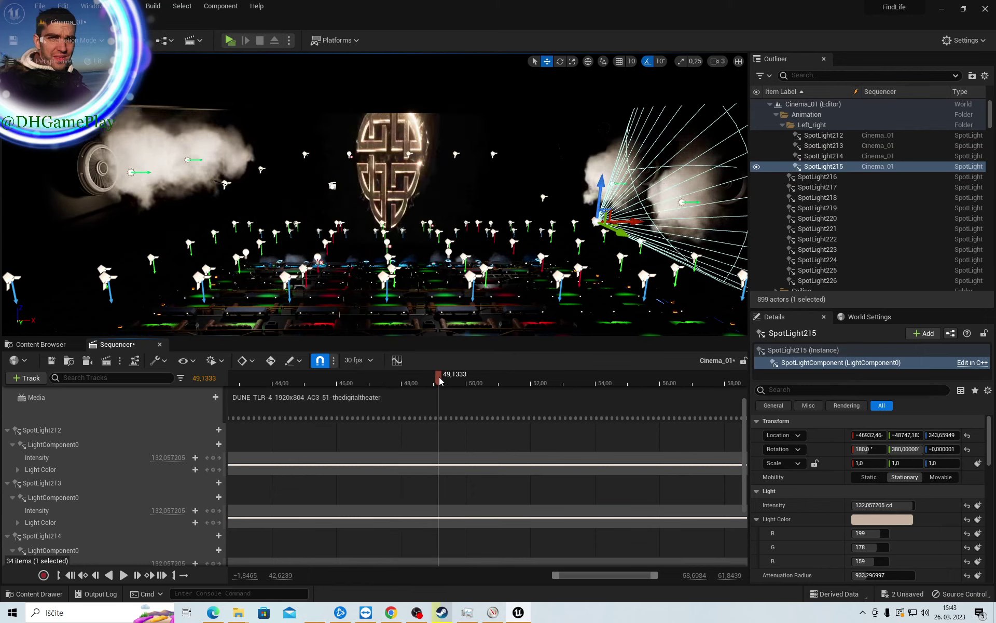
click(445, 380)
click(455, 380)
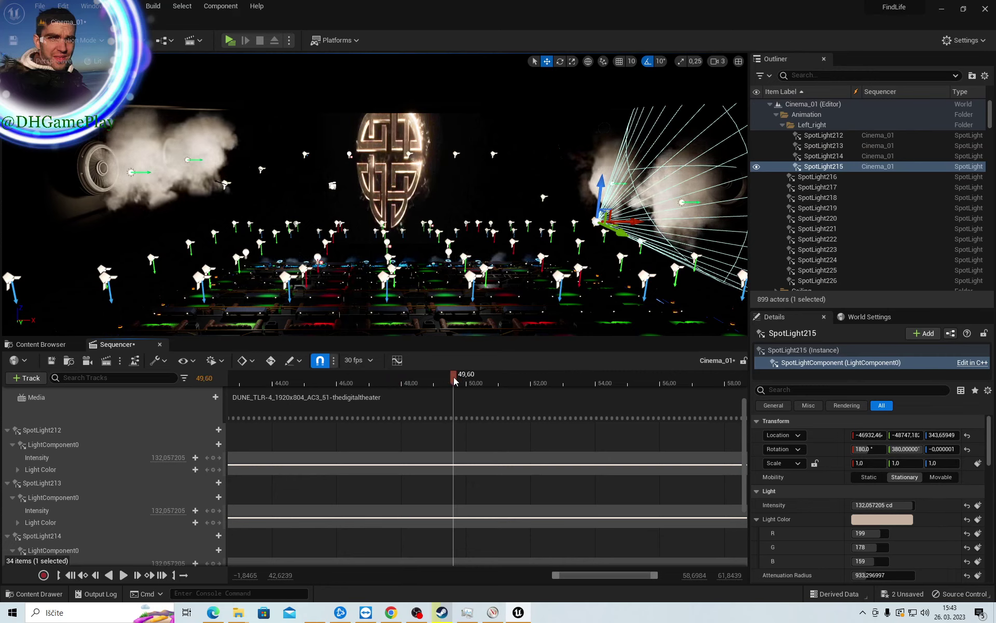
click(465, 378)
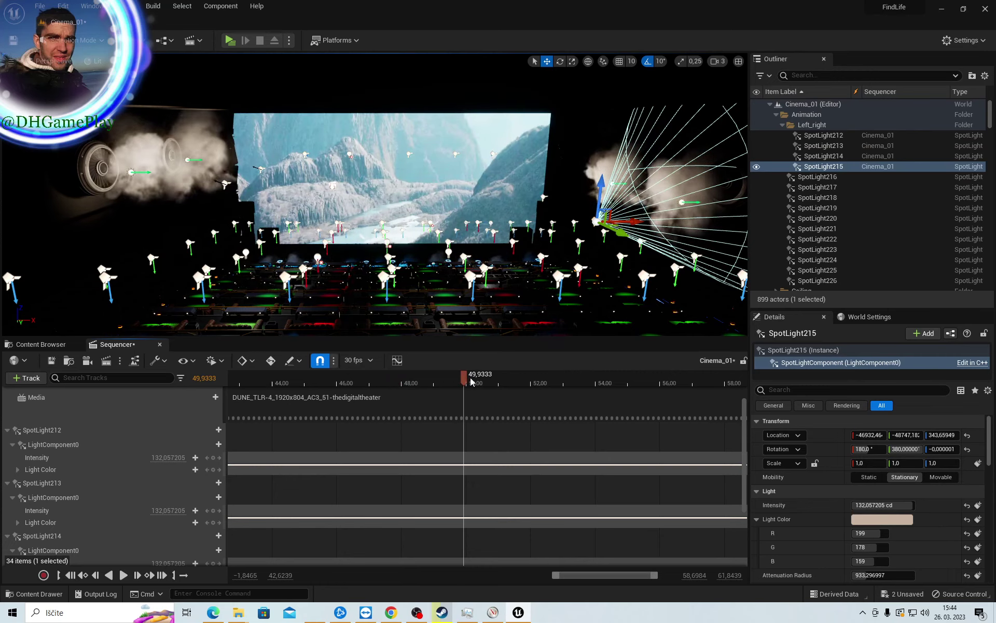
click(474, 382)
click(489, 382)
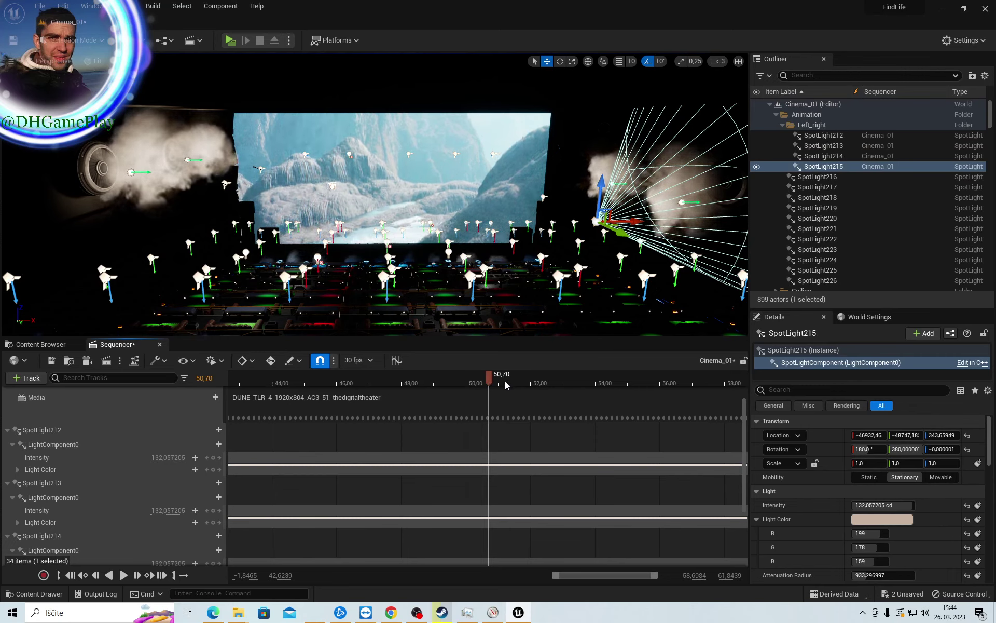
click(507, 382)
click(519, 383)
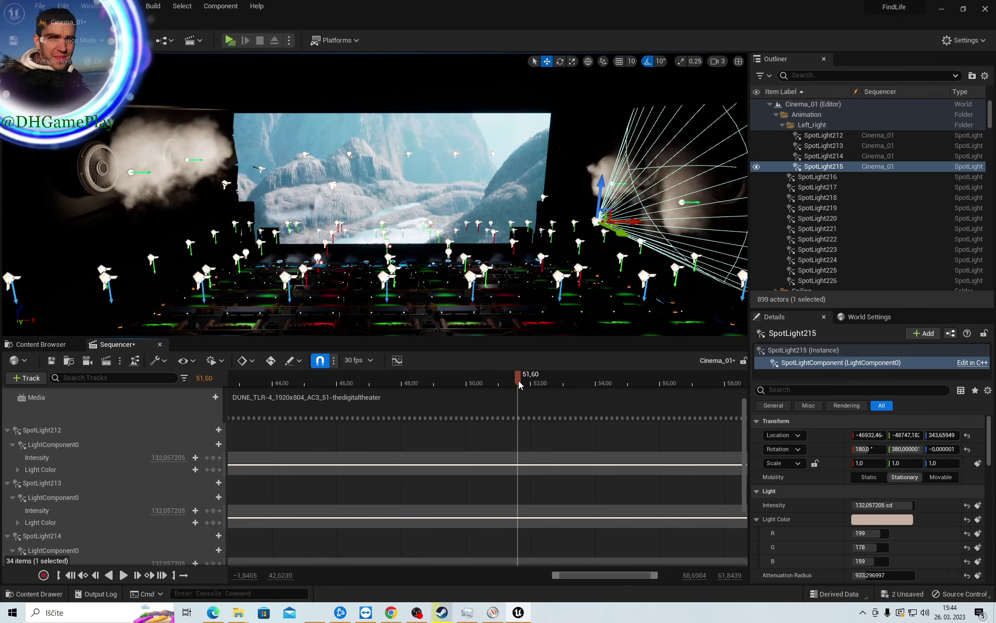
click(540, 383)
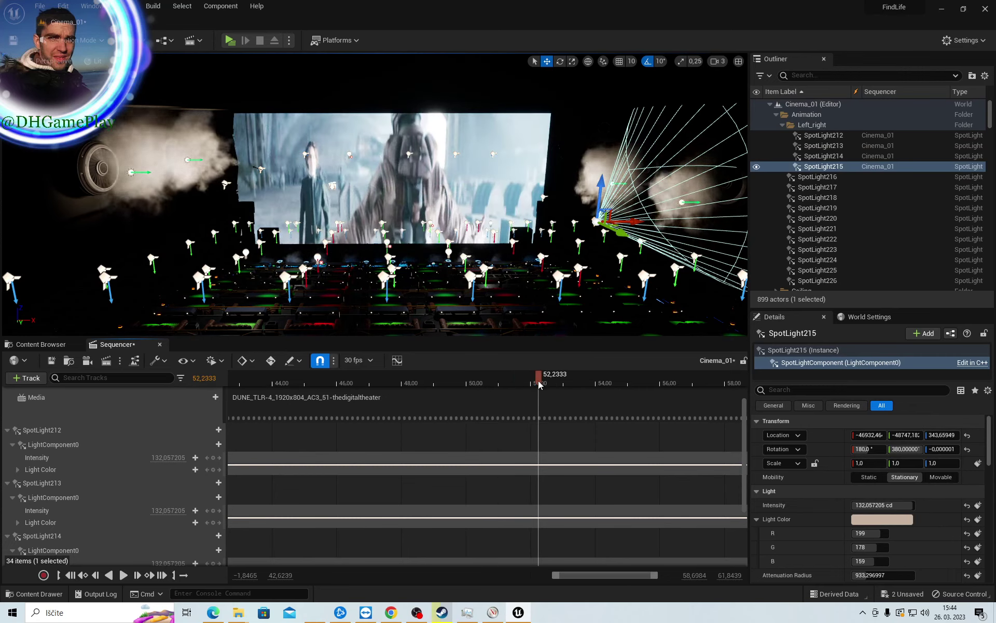
click(530, 382)
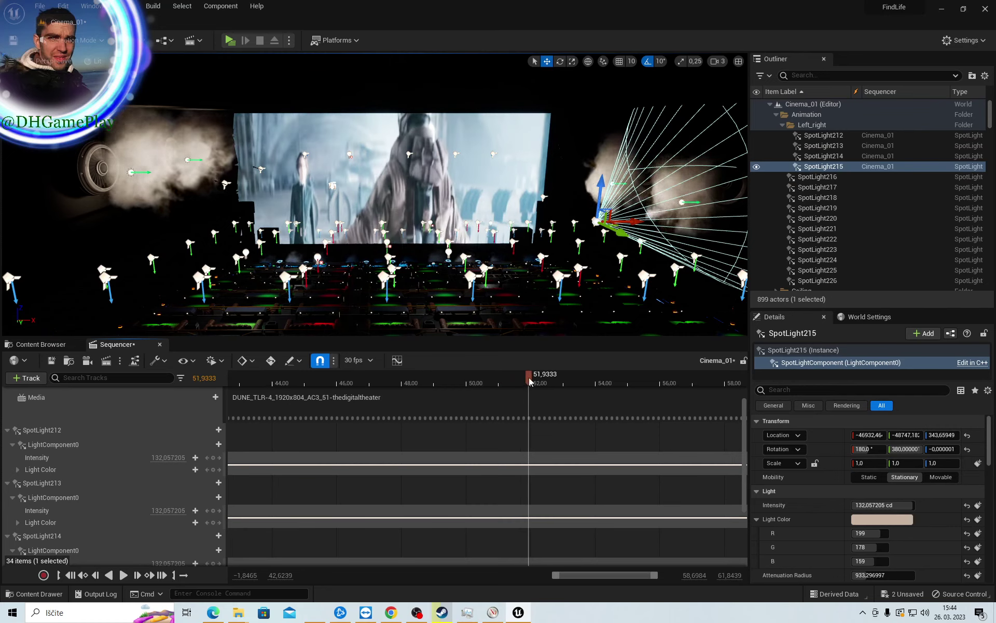
key(Left)
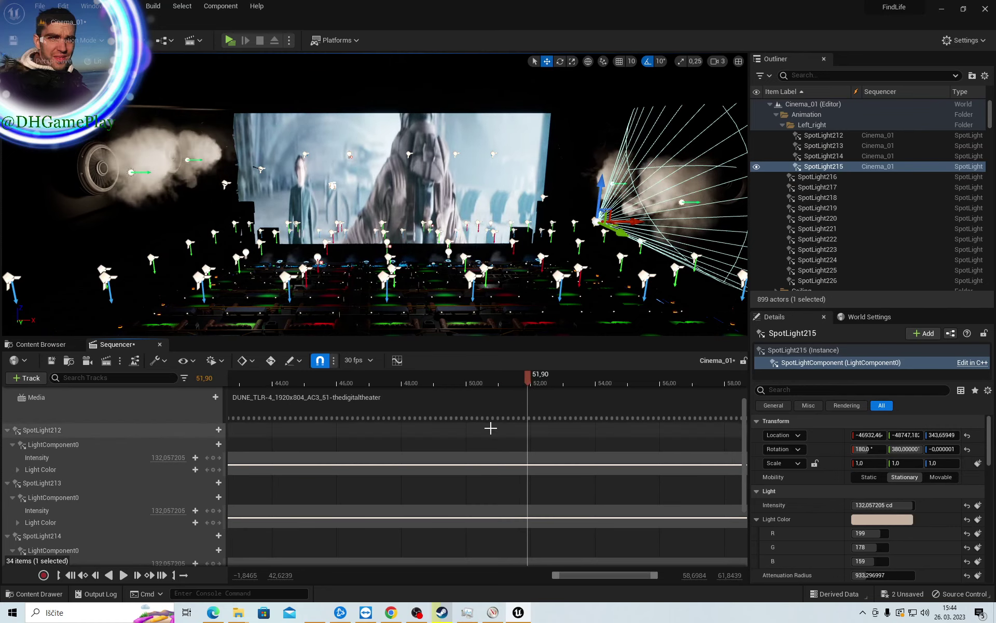
Key SpotLight212–215's light colour at 51,90 and advance the time to 52,0667
click(160, 470)
click(213, 469)
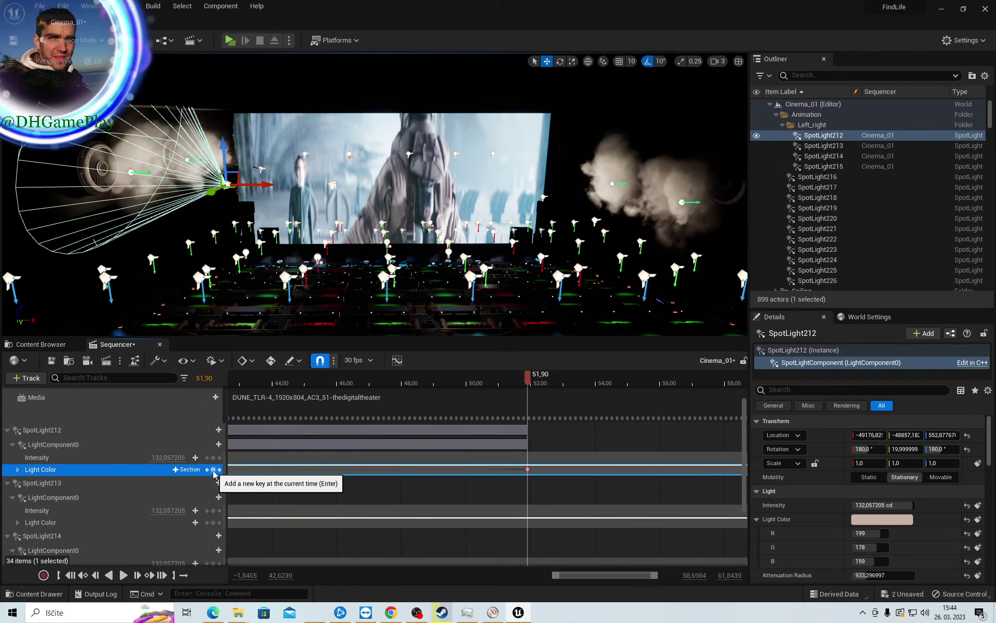
scroll(178, 469, down, 2)
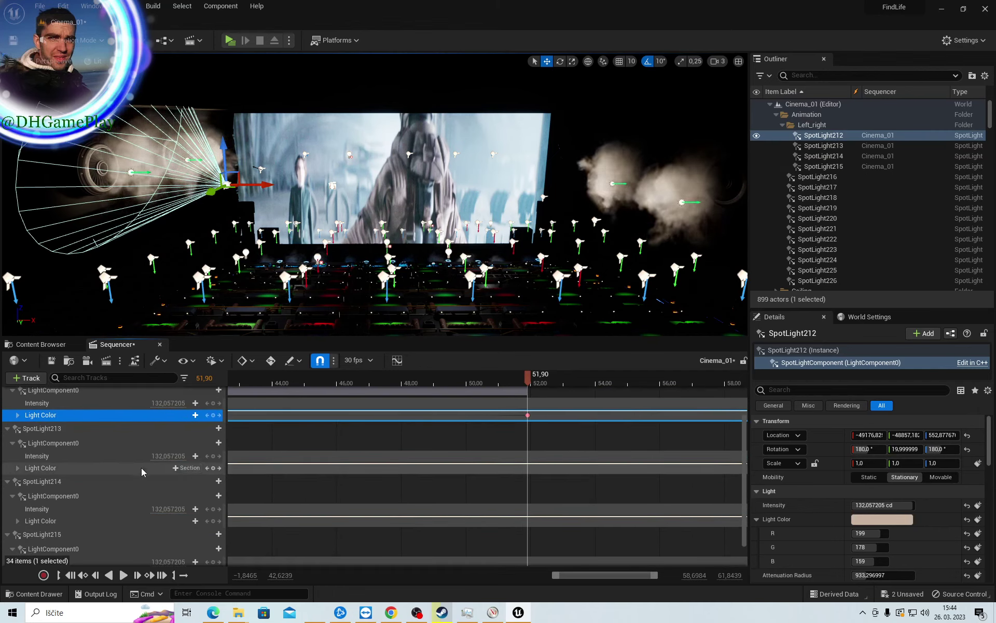
click(213, 467)
scroll(206, 477, down, 1)
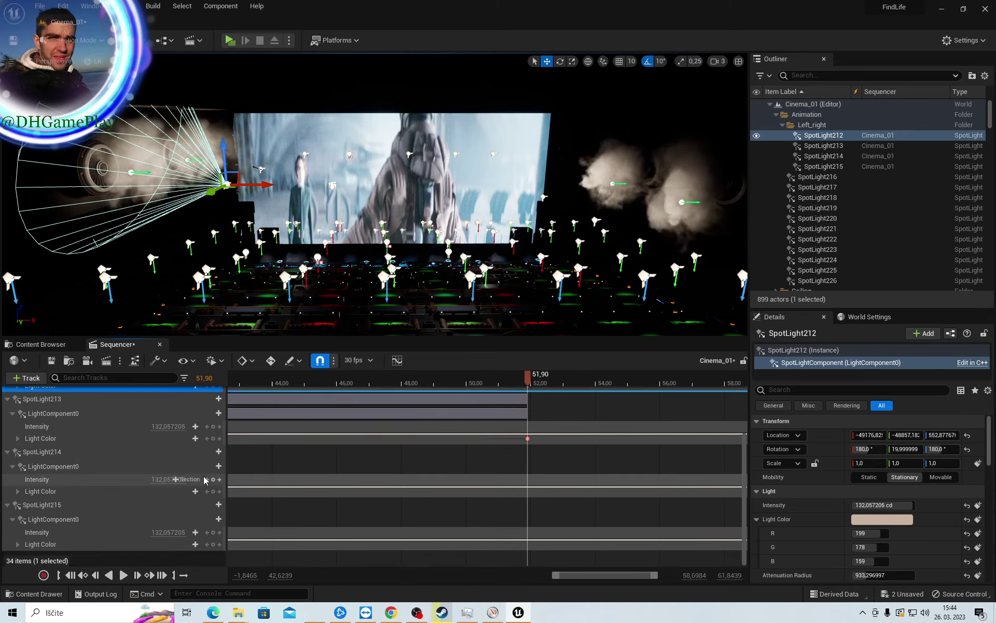
click(213, 491)
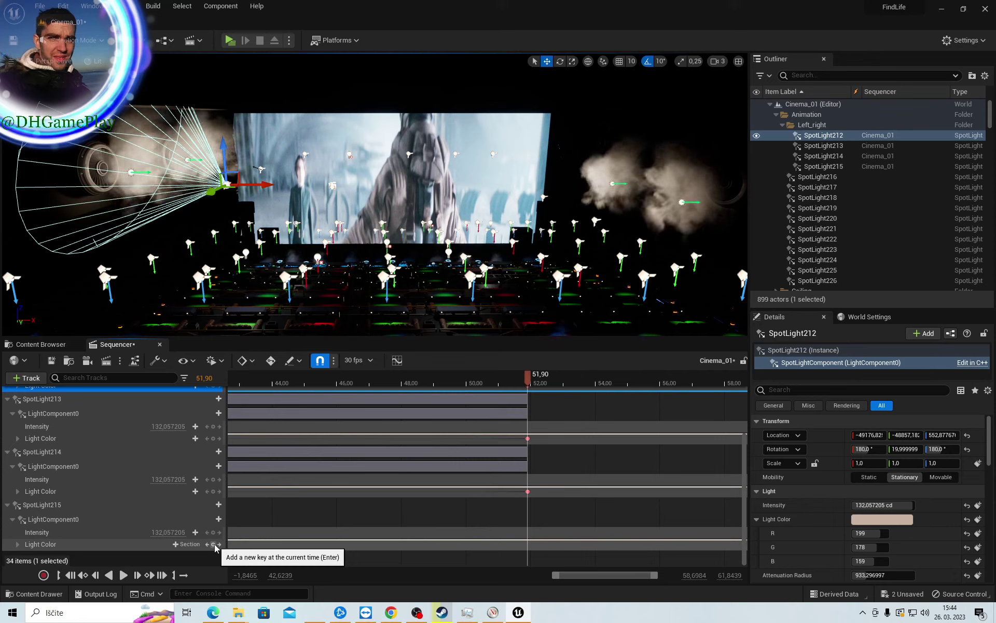
click(213, 544)
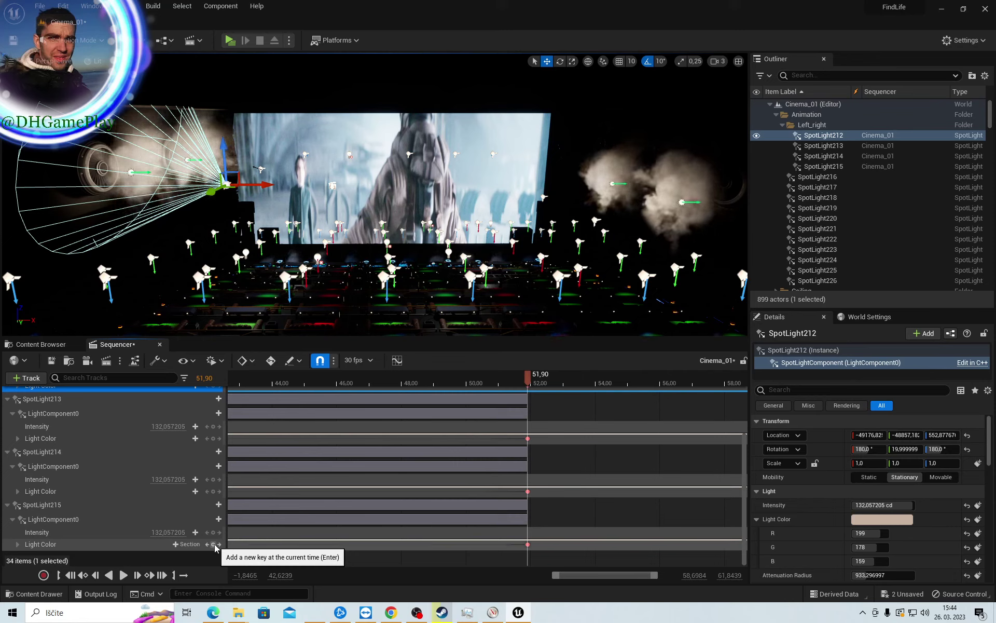
click(533, 382)
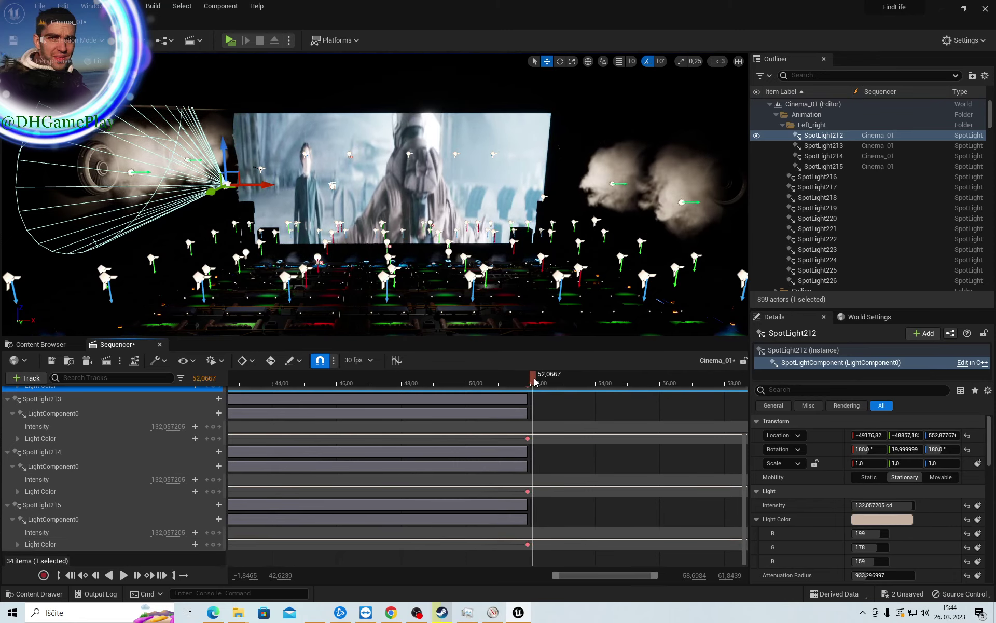
Shift SpotLight212's light colour from beige to a light blue
click(889, 521)
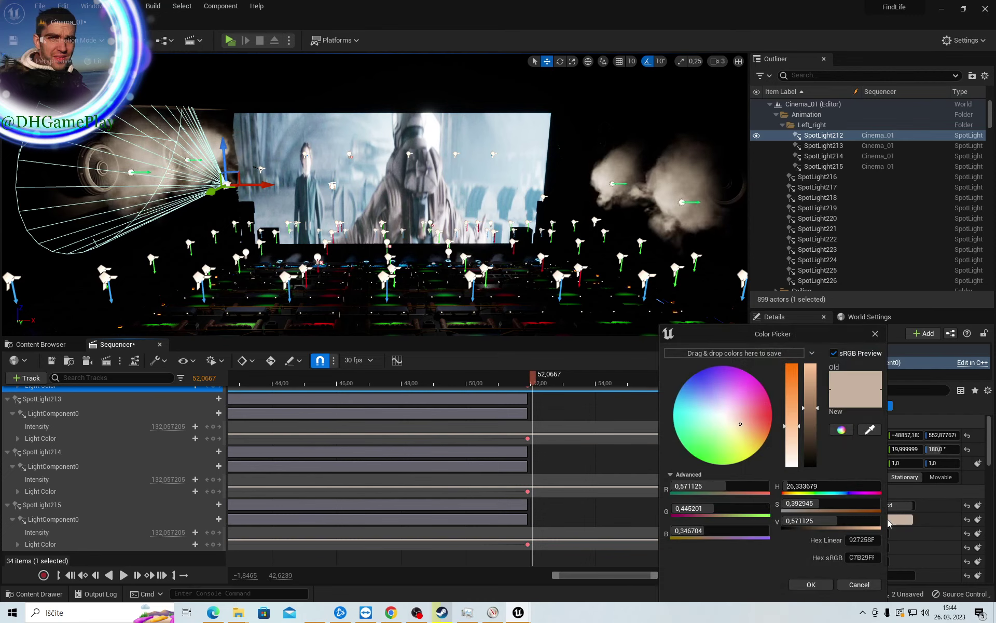
mouse_move(737, 418)
mouse_down()
mouse_move(678, 398)
mouse_move(705, 404)
mouse_up()
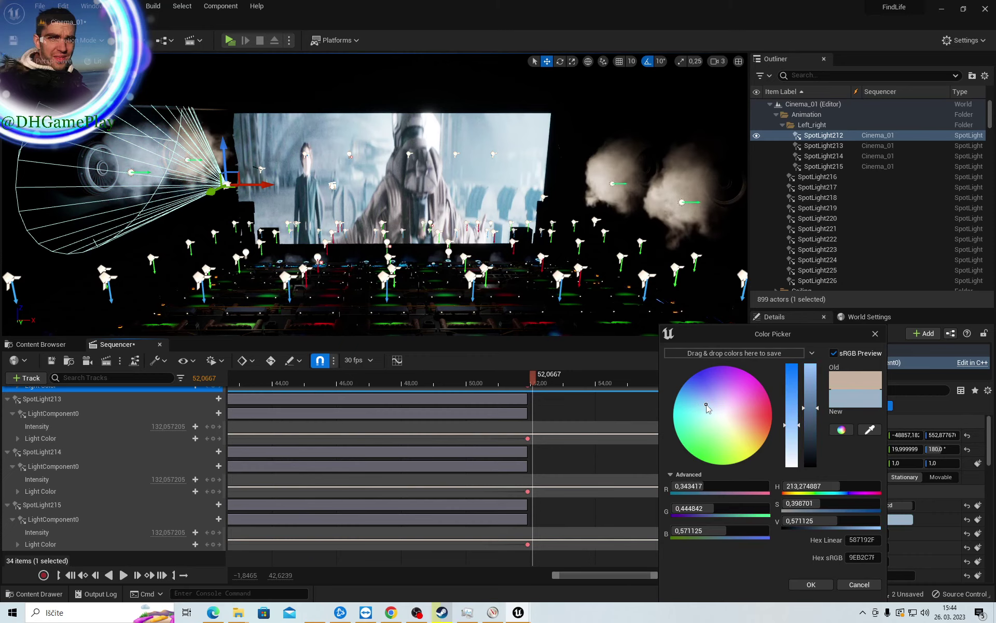
click(820, 588)
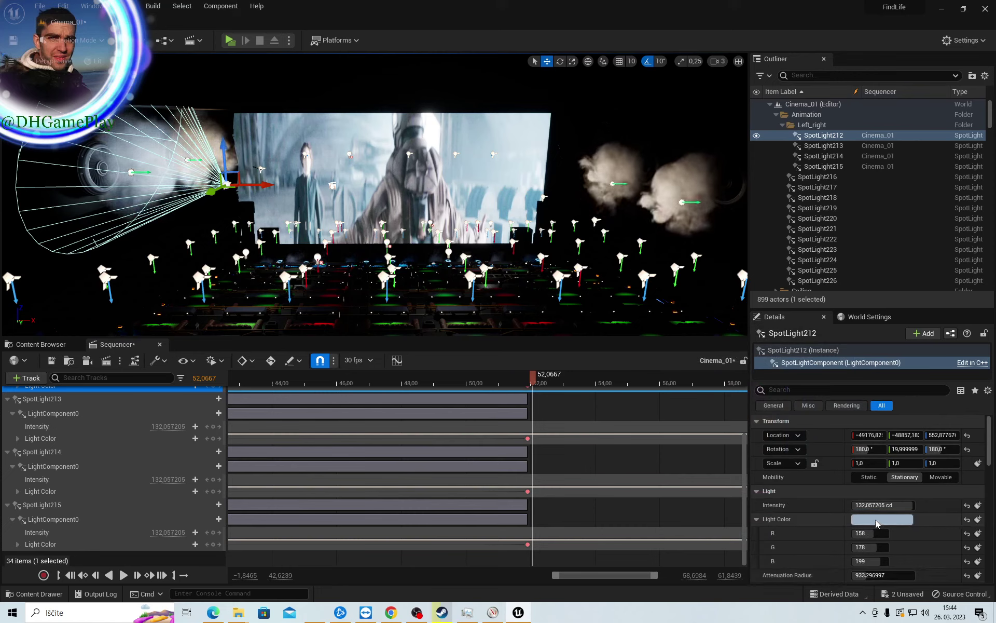
click(876, 521)
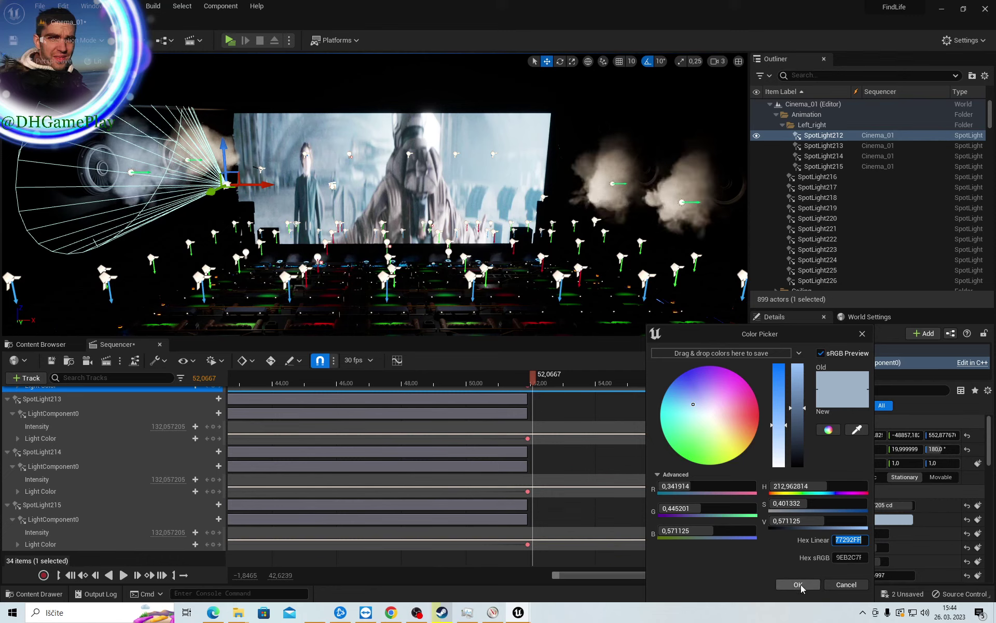
click(799, 585)
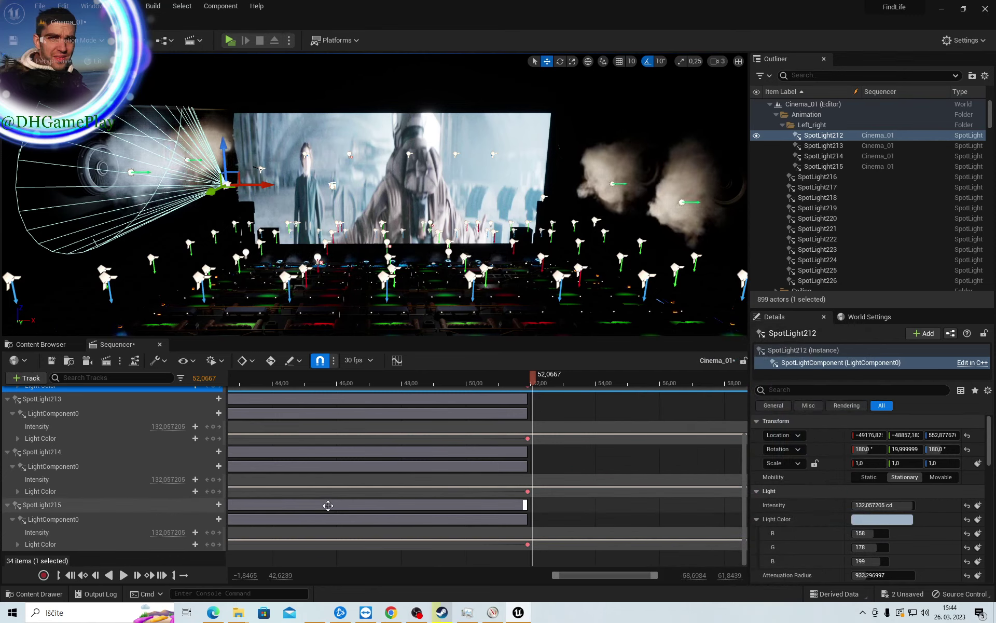
scroll(277, 485, up, 2)
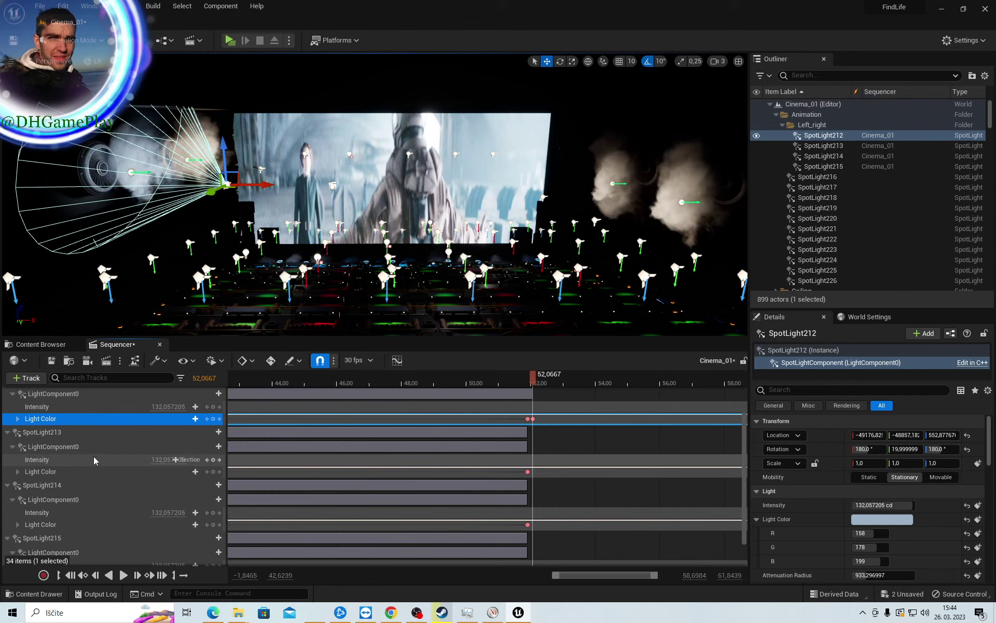
Apply the light blue (hex 577292FF) to SpotLight213, 214 and 215
click(78, 471)
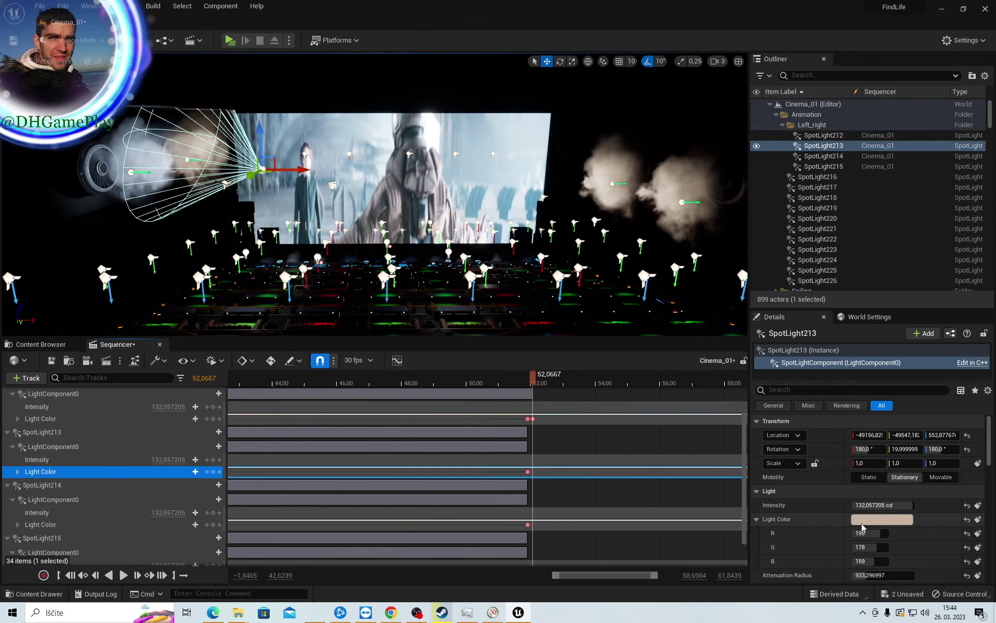
click(871, 521)
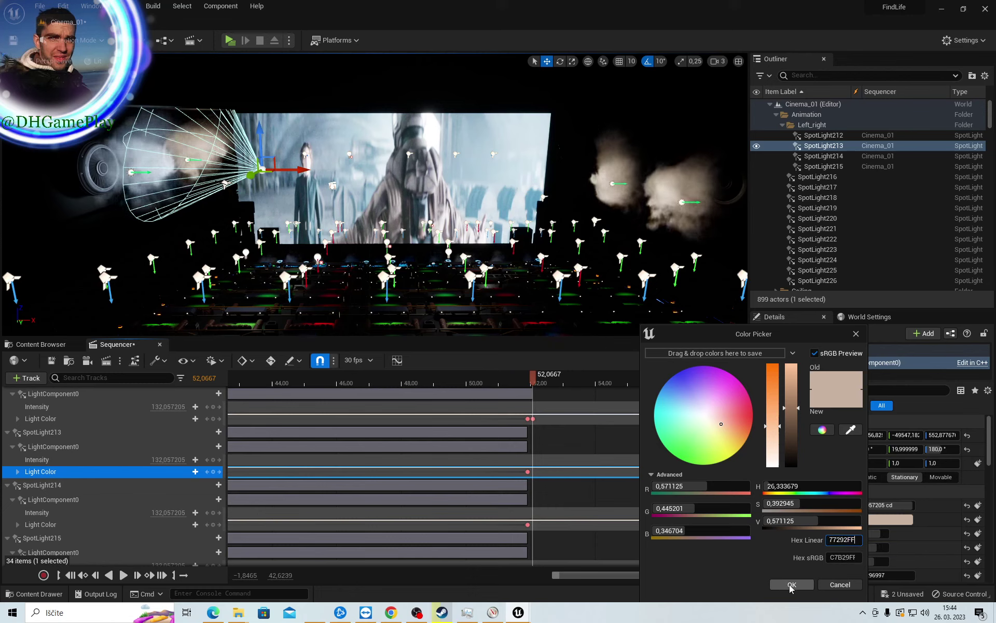
click(791, 586)
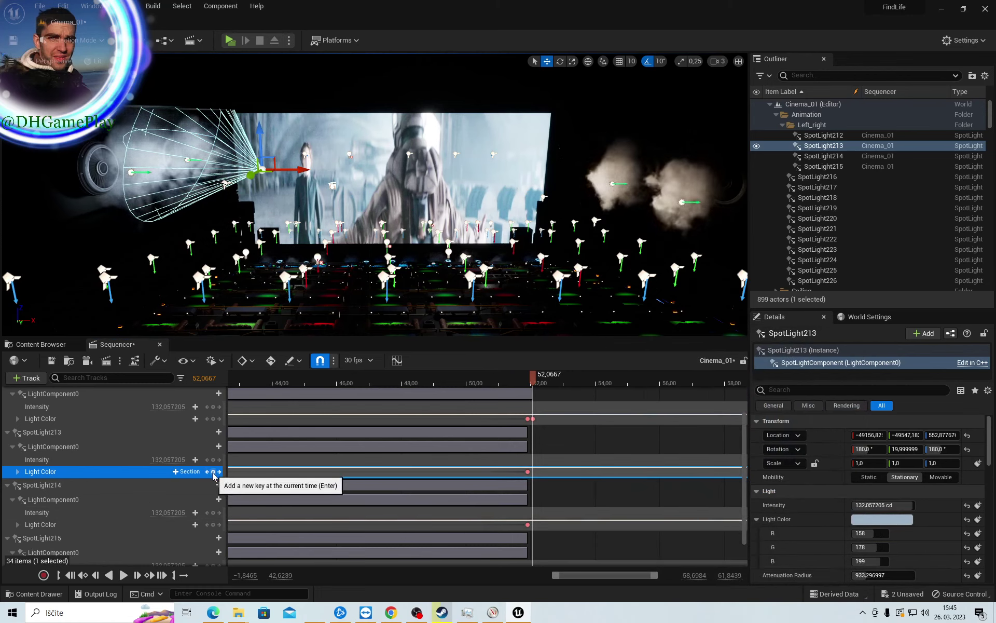
scroll(213, 475, down, 2)
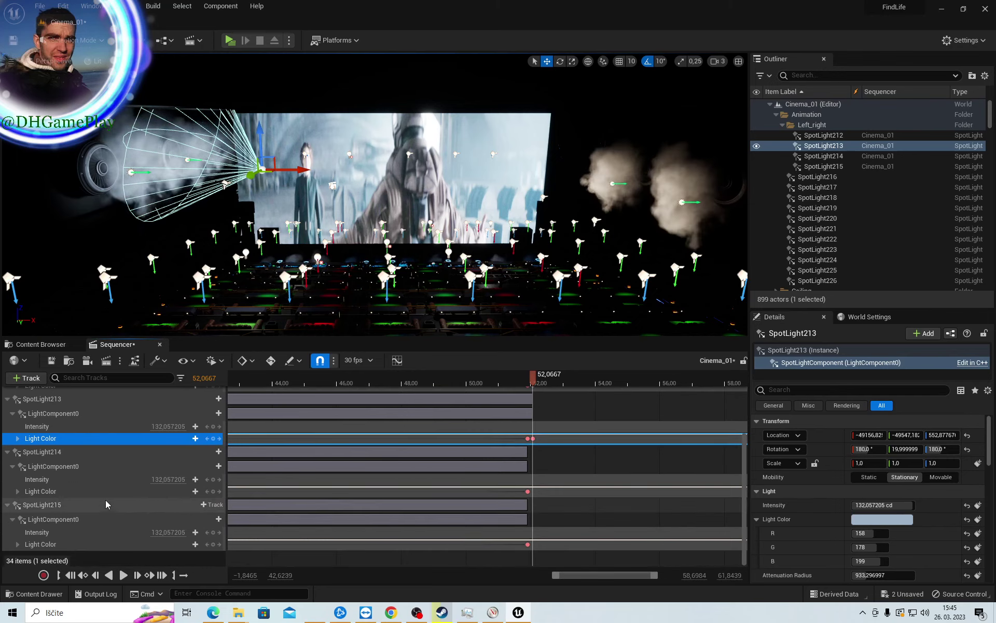
click(104, 491)
click(889, 521)
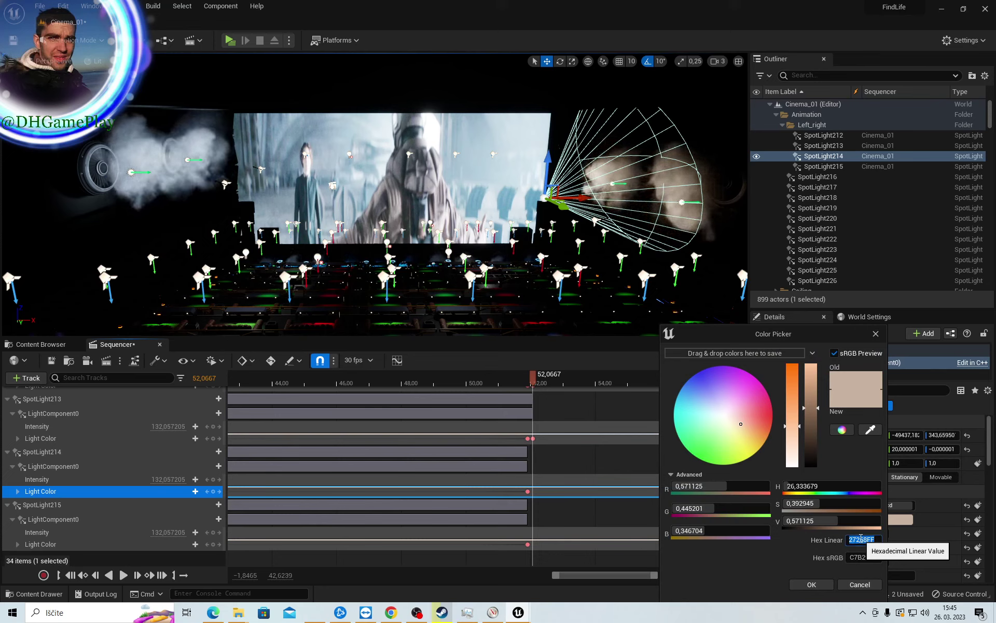
text(77292FF)
click(808, 586)
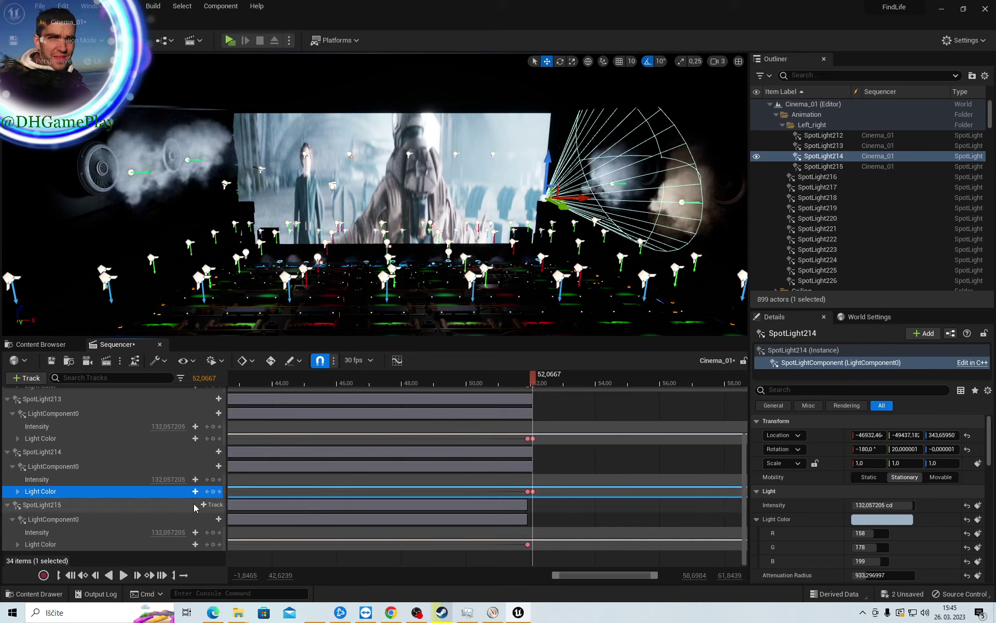
click(158, 545)
click(873, 518)
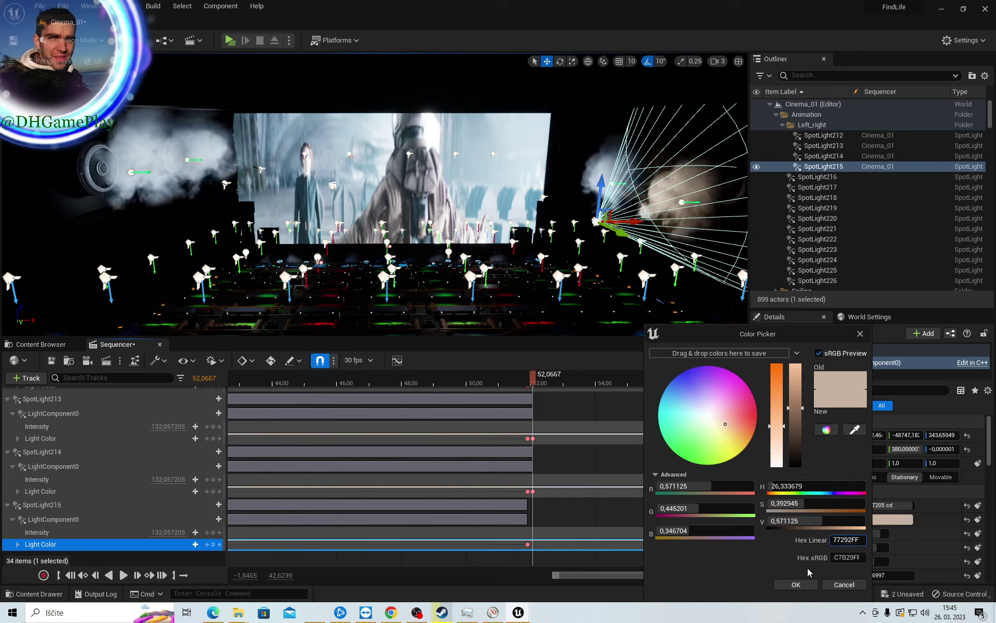
click(797, 585)
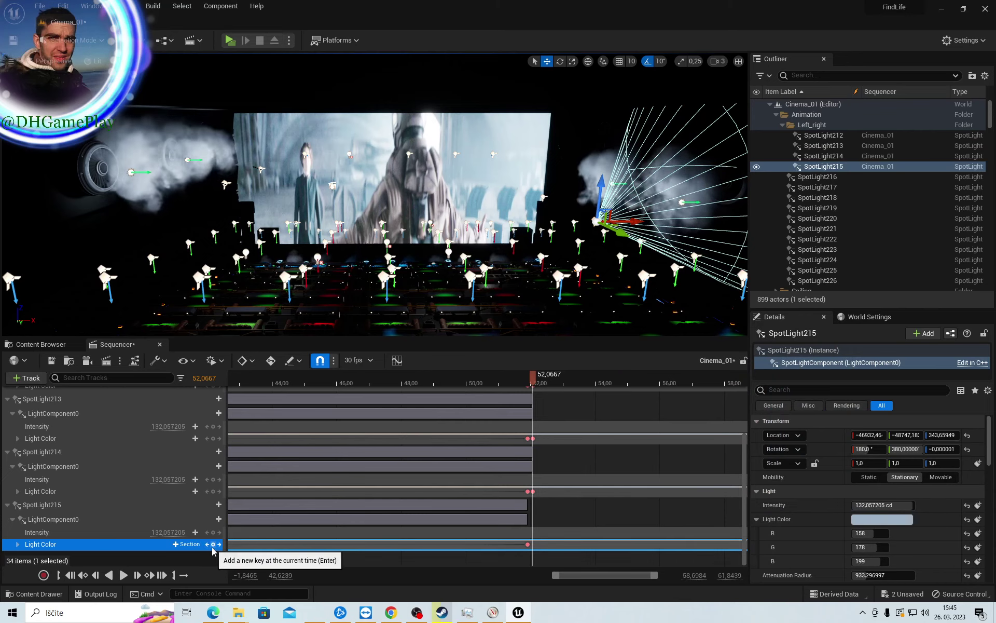
Scrub the playhead to 58,8667, just before the bright shot at 59,50
right_drag(572, 492, 378, 516)
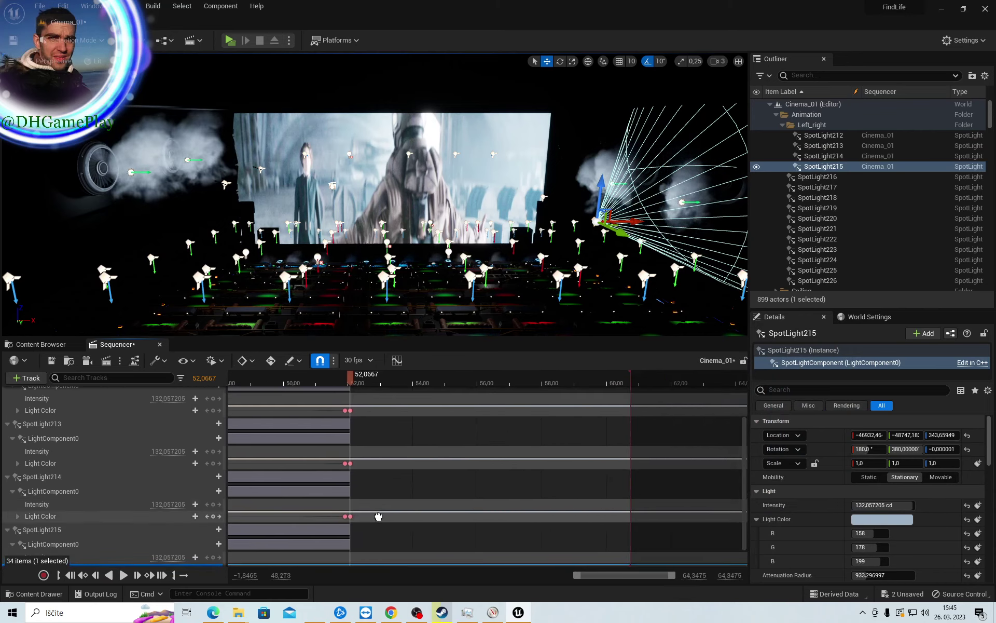
click(453, 381)
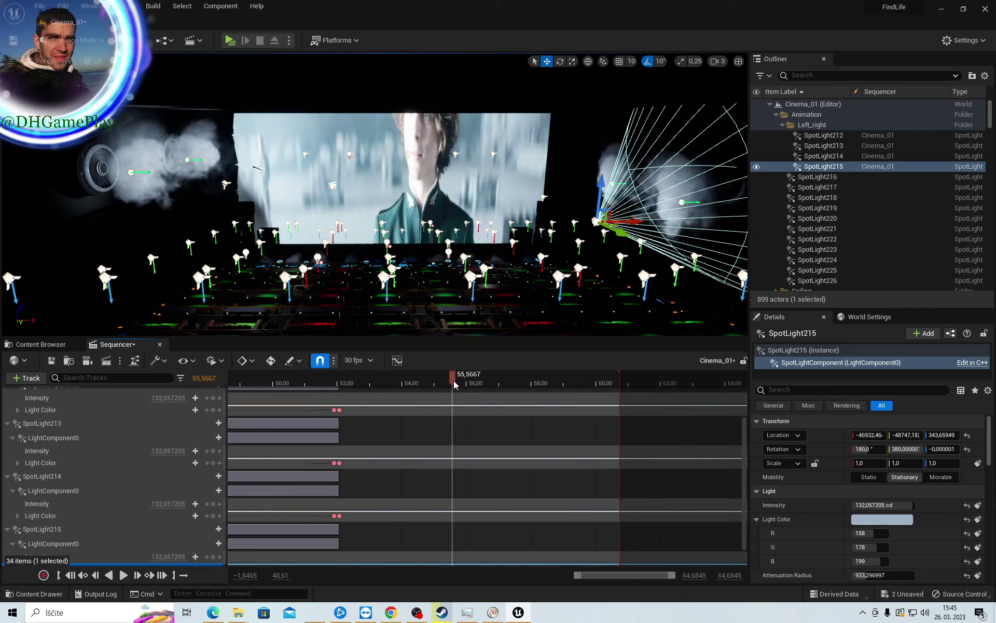
click(580, 375)
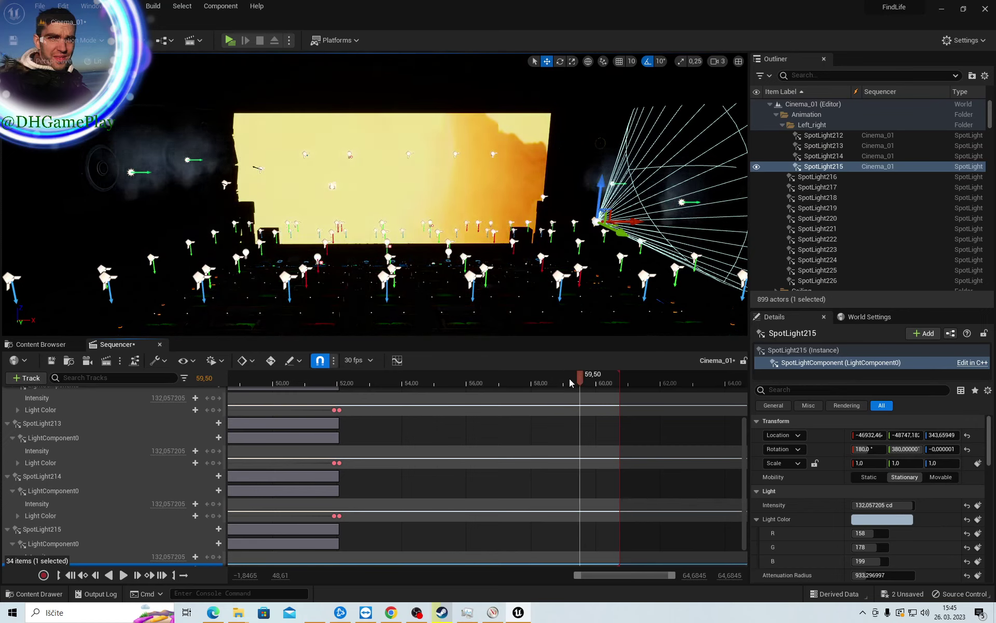
mouse_move(569, 383)
mouse_down()
mouse_move(701, 382)
mouse_move(536, 378)
mouse_move(580, 381)
mouse_move(559, 381)
mouse_up()
Key the blue Light Color of SpotLight212, 213, 214 and 215 at 58,8667
scroll(180, 466, up, 4)
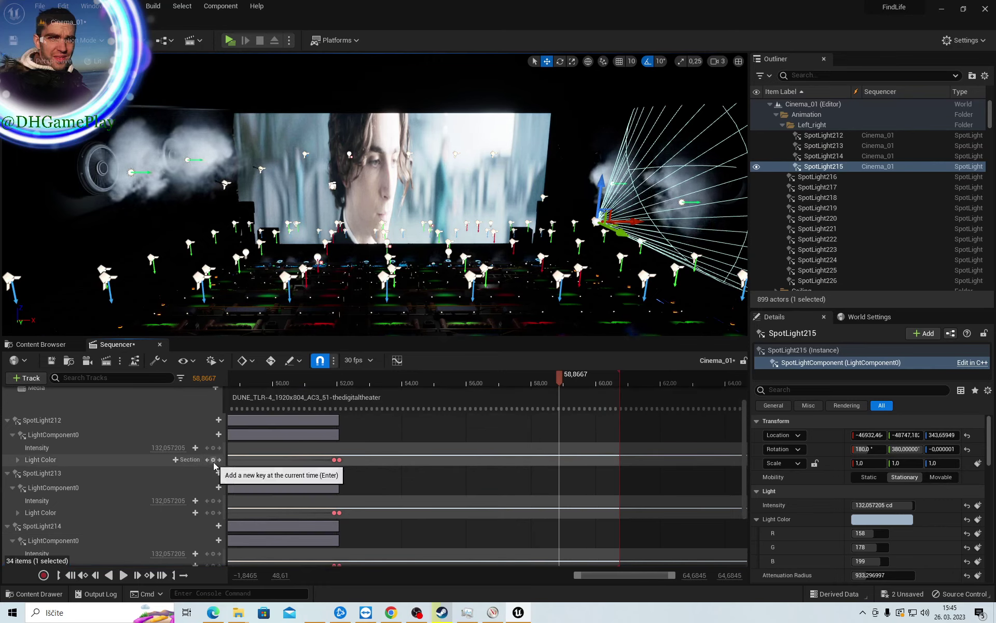
scroll(209, 458, up, 2)
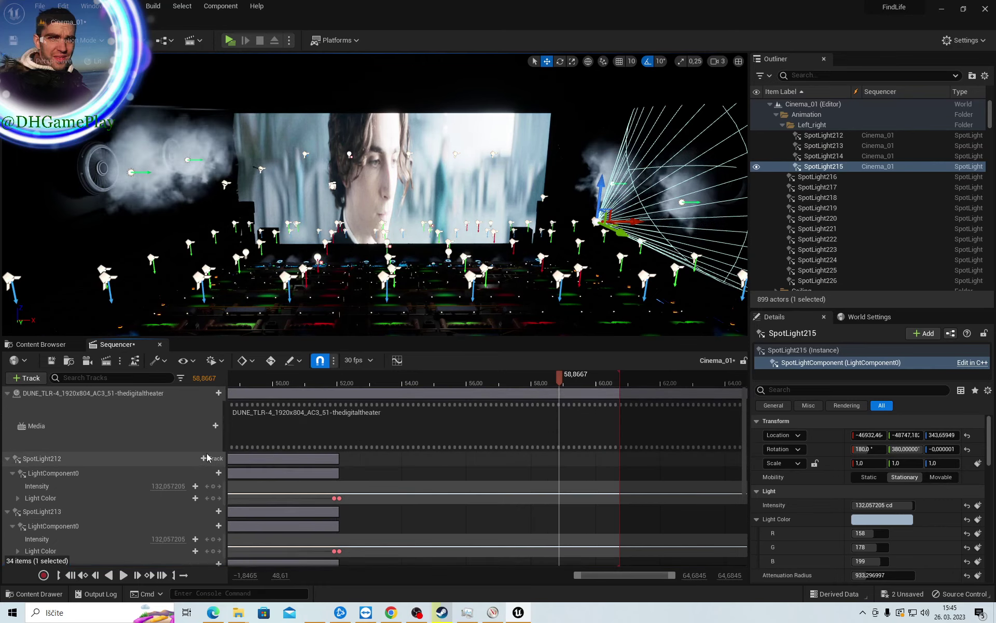
scroll(207, 457, down, 3)
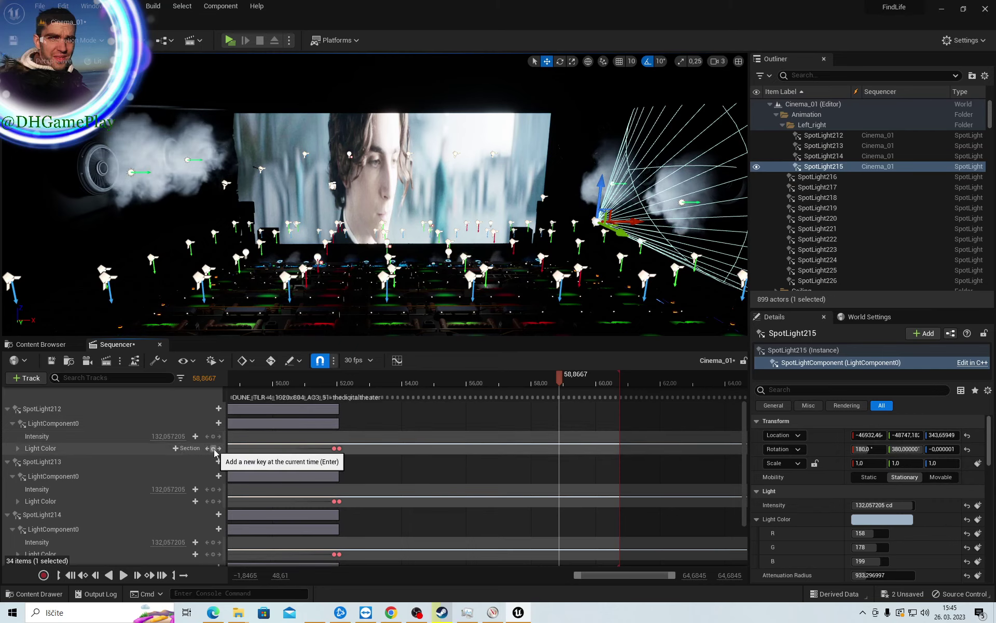
click(213, 448)
scroll(212, 476, down, 1)
scroll(212, 477, down, 1)
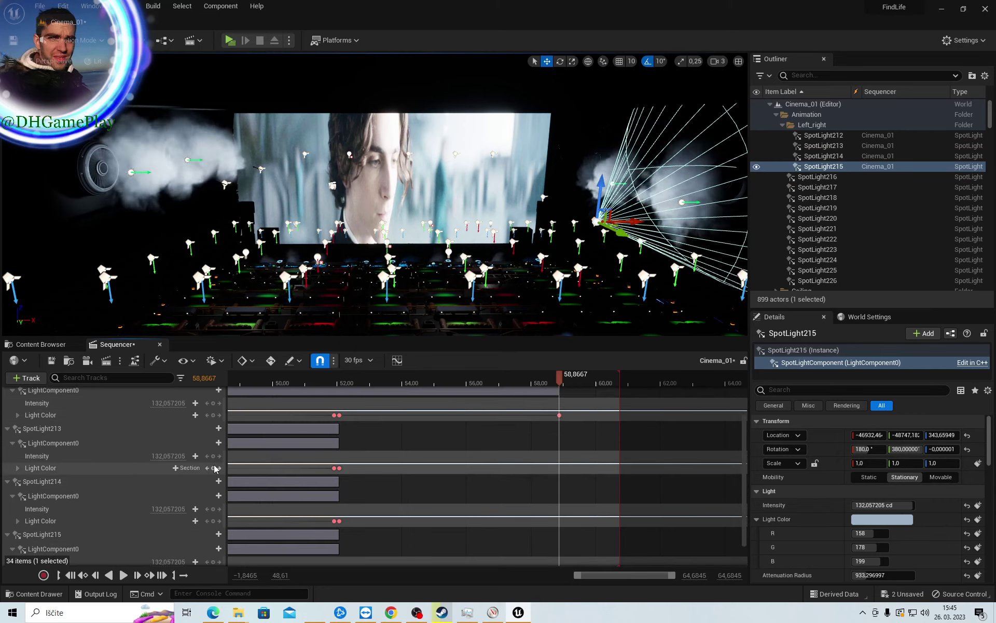
click(213, 468)
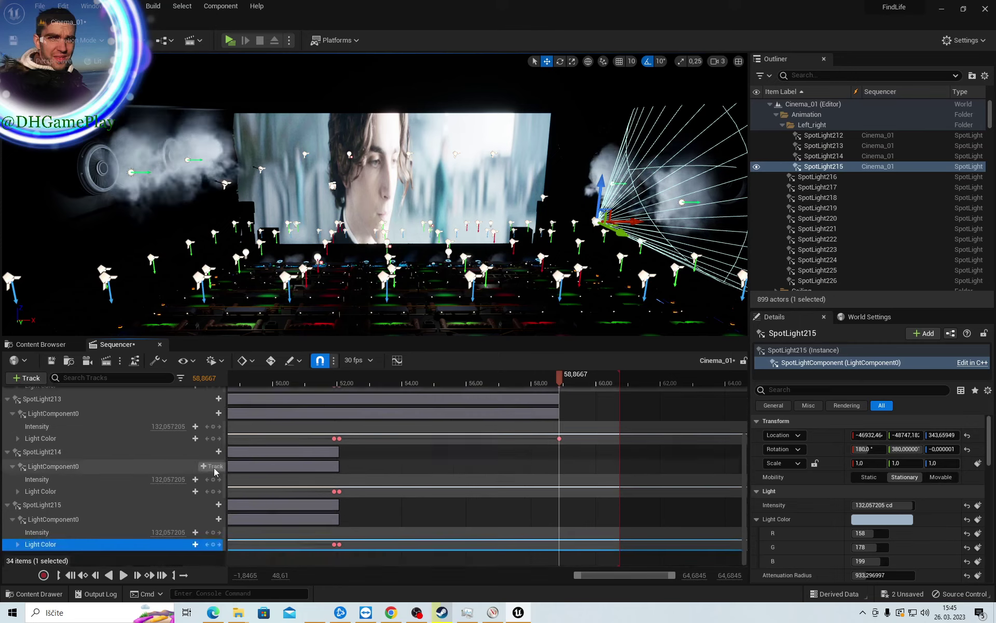
scroll(216, 491, down, 2)
click(213, 491)
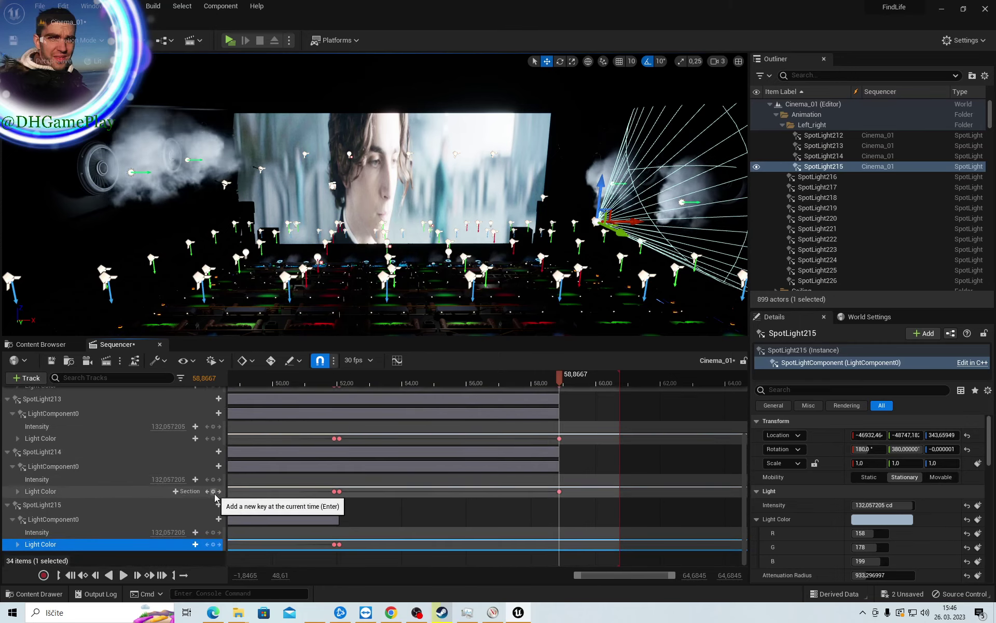
click(214, 544)
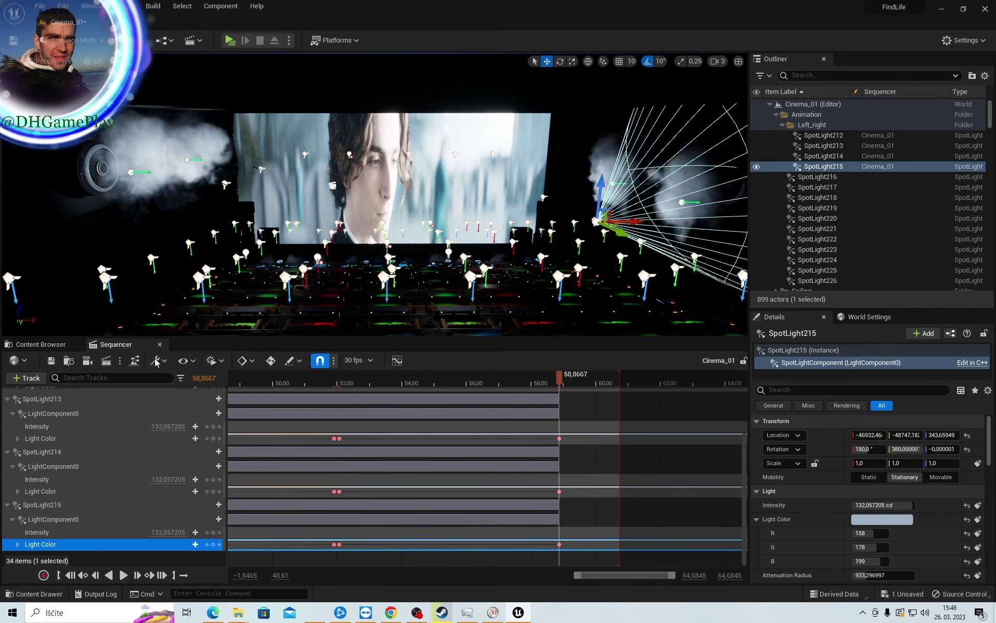
Extend the playback range end to about 68,4 and preview the later trailer frames
click(601, 376)
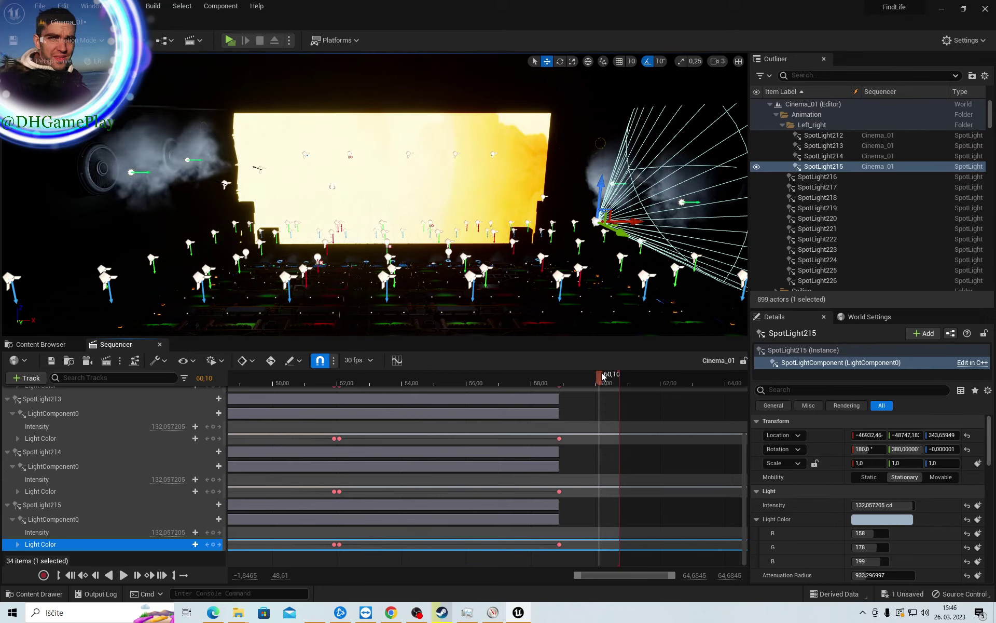
right_drag(671, 411, 487, 378)
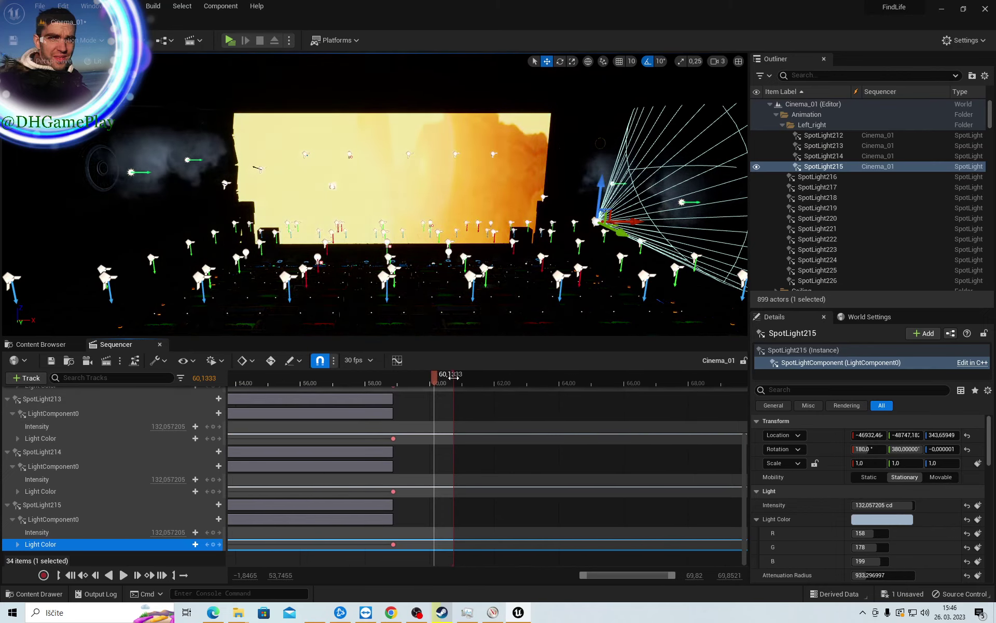
drag(453, 377, 709, 377)
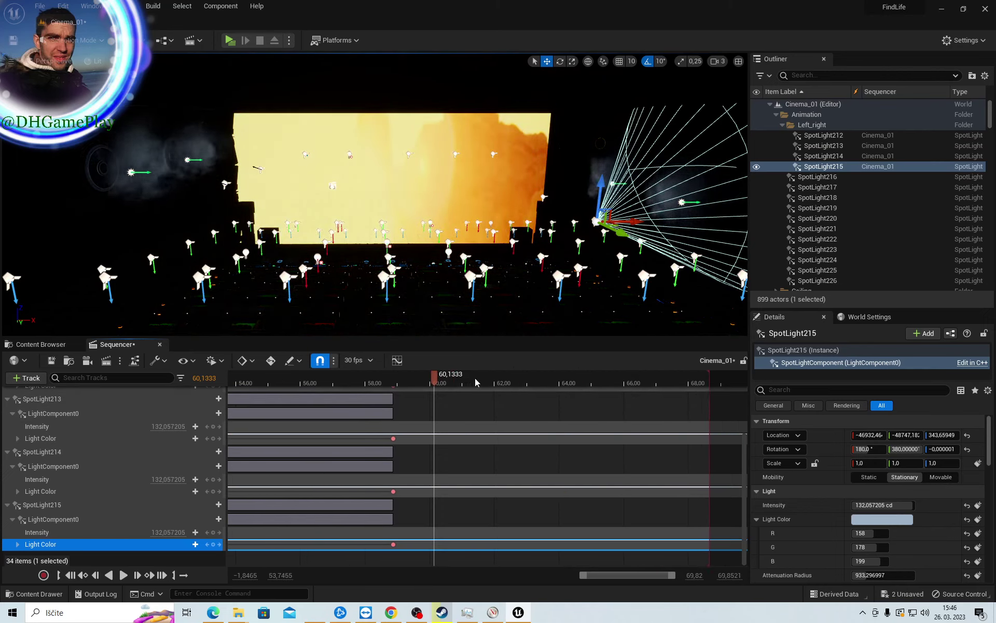
mouse_move(475, 378)
mouse_down()
mouse_move(634, 379)
mouse_move(408, 387)
mouse_up()
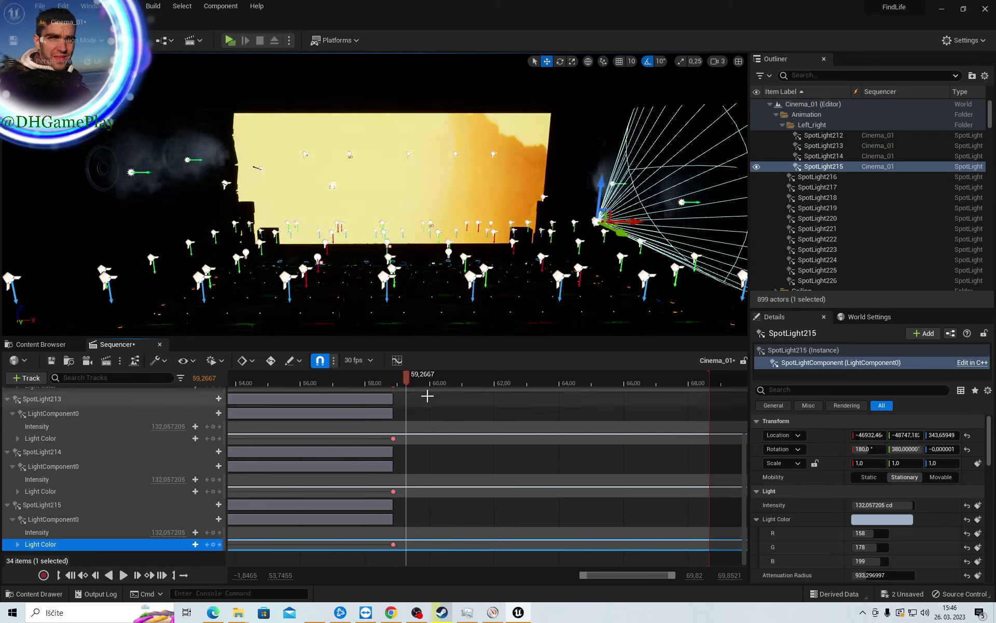
Change SpotLight215's light colour to warm yellow (234, 206, 129), copy its hex, and key it at 59,2667
click(872, 519)
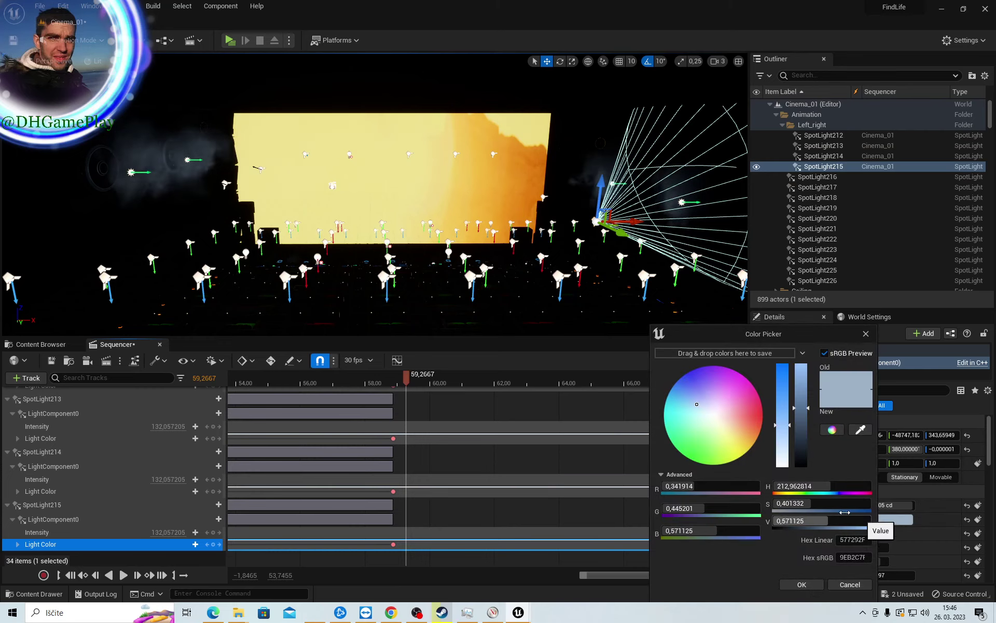
mouse_move(736, 441)
mouse_down()
mouse_move(740, 453)
mouse_move(740, 438)
mouse_up()
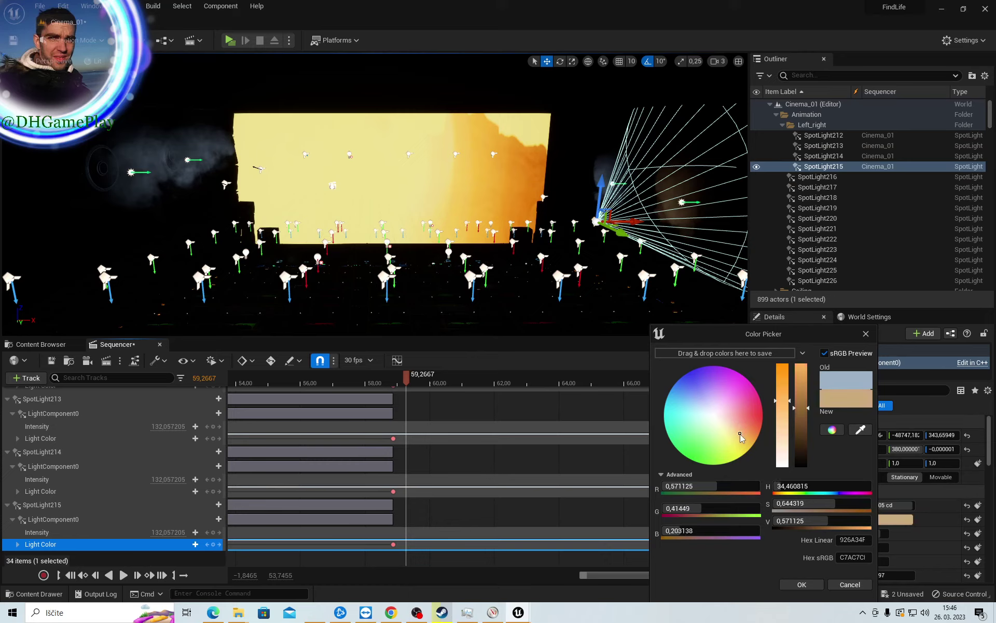
drag(801, 408, 801, 383)
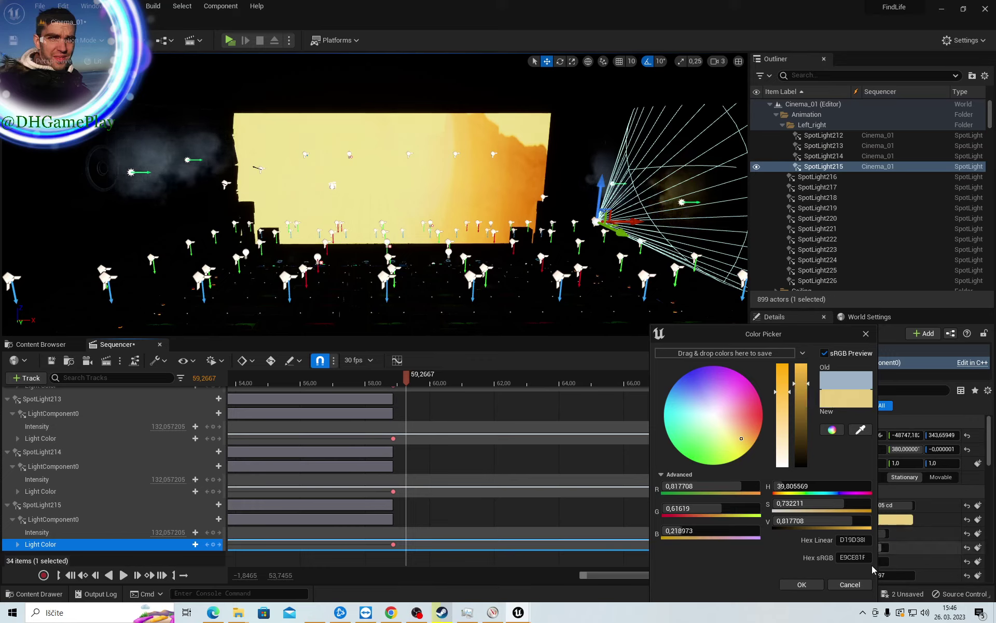
click(842, 542)
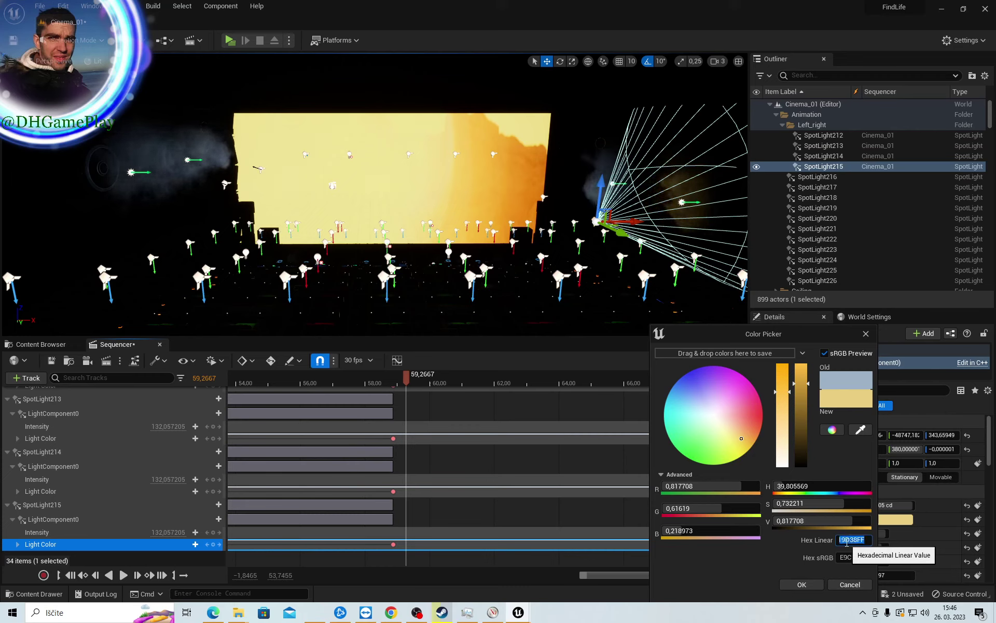
click(812, 585)
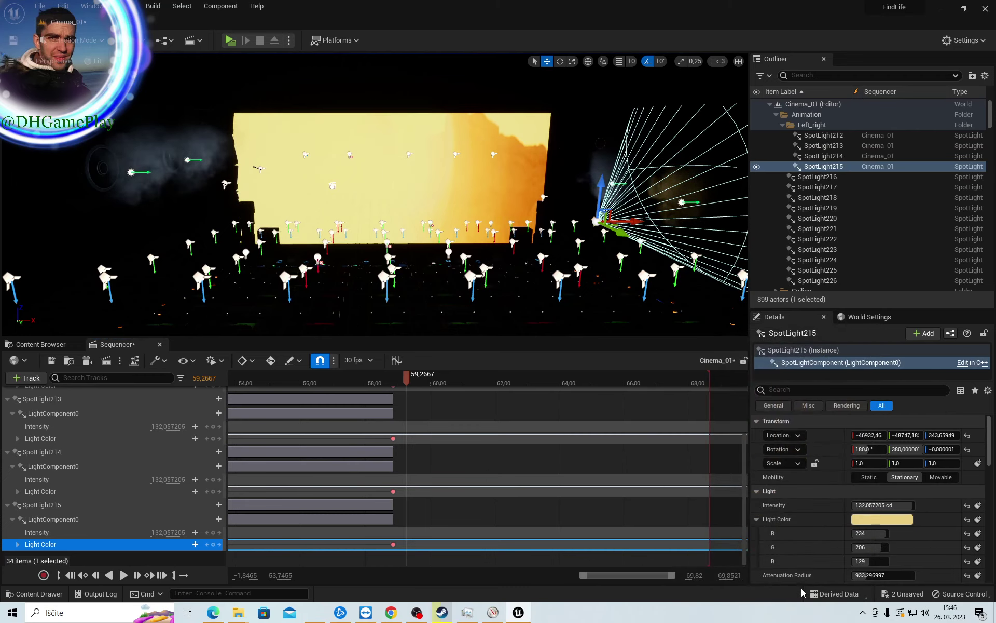
click(212, 544)
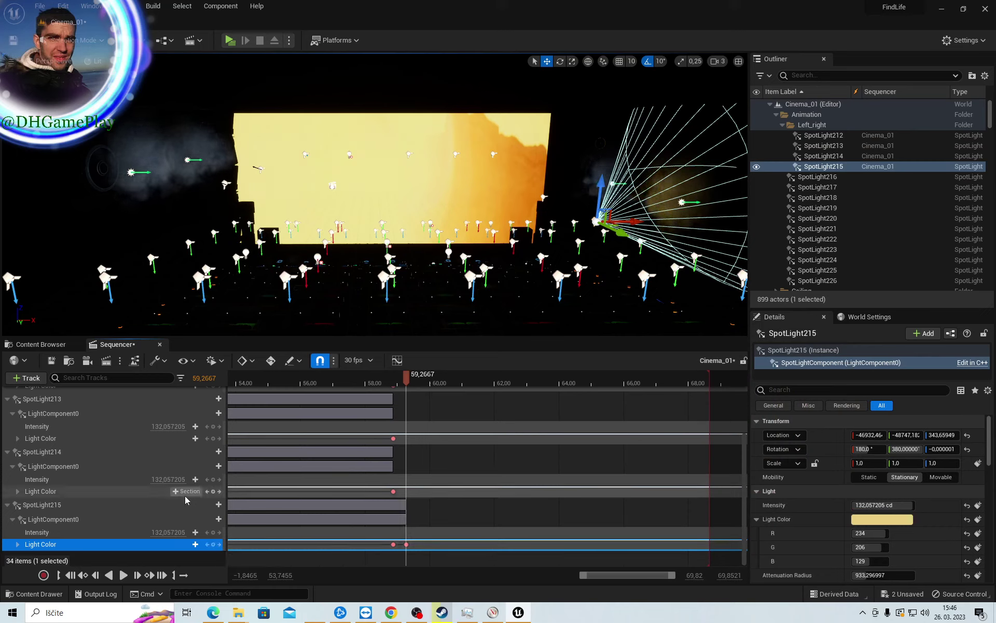
Apply the same warm yellow hex value to SpotLight214's light colour
click(137, 492)
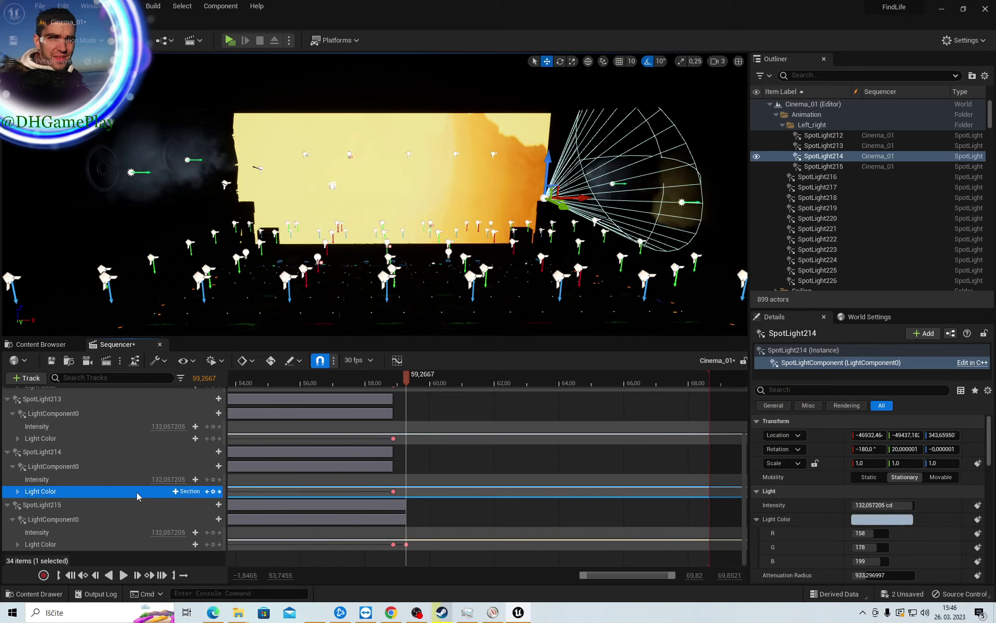
click(882, 519)
key(ctrl+v)
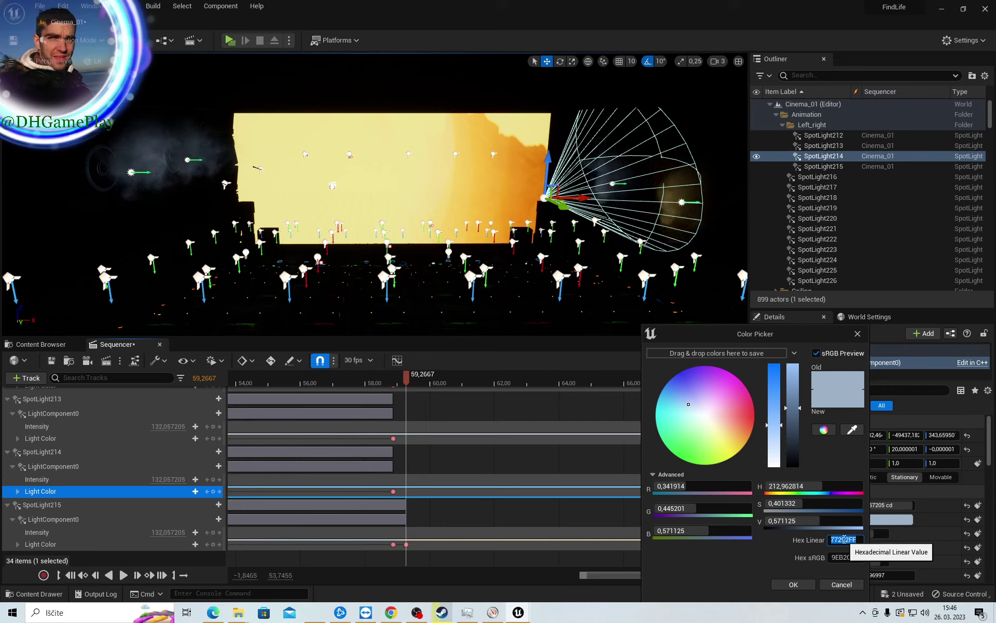
click(793, 585)
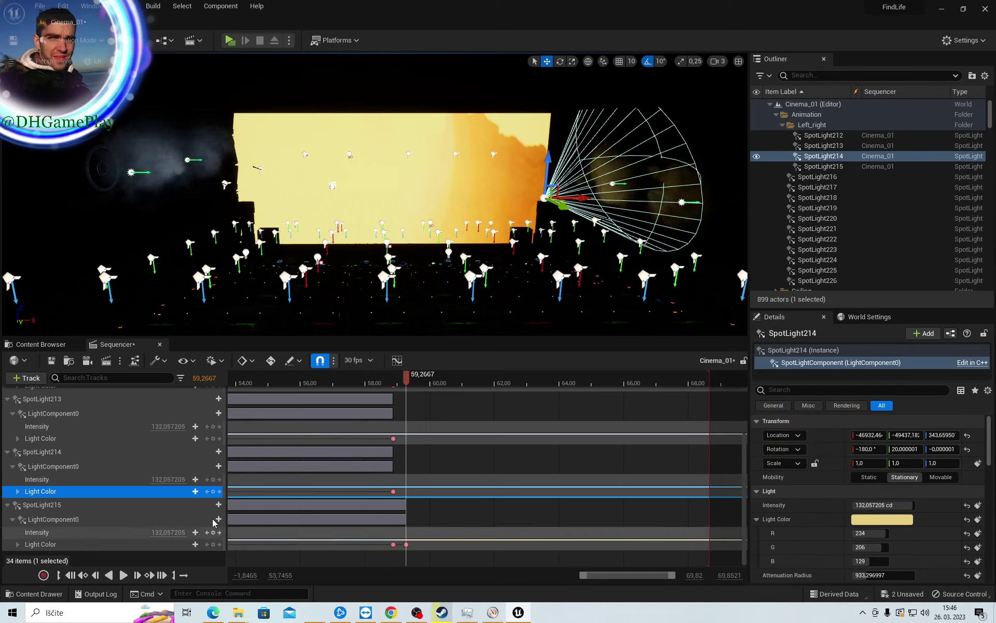
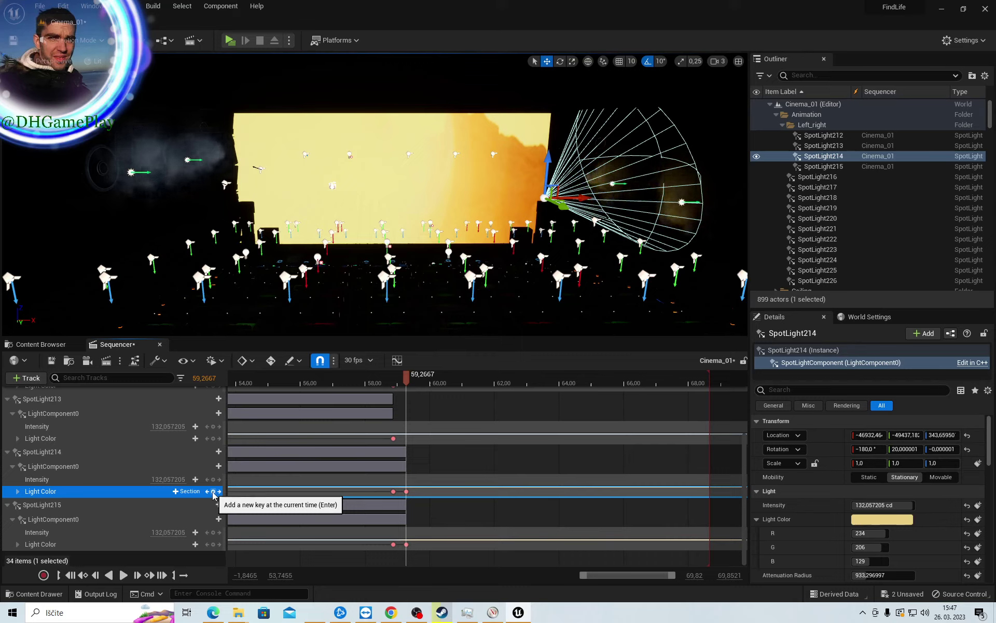
Set SpotLight213's light colour to warm yellow by pasting its hex value
click(141, 439)
click(884, 522)
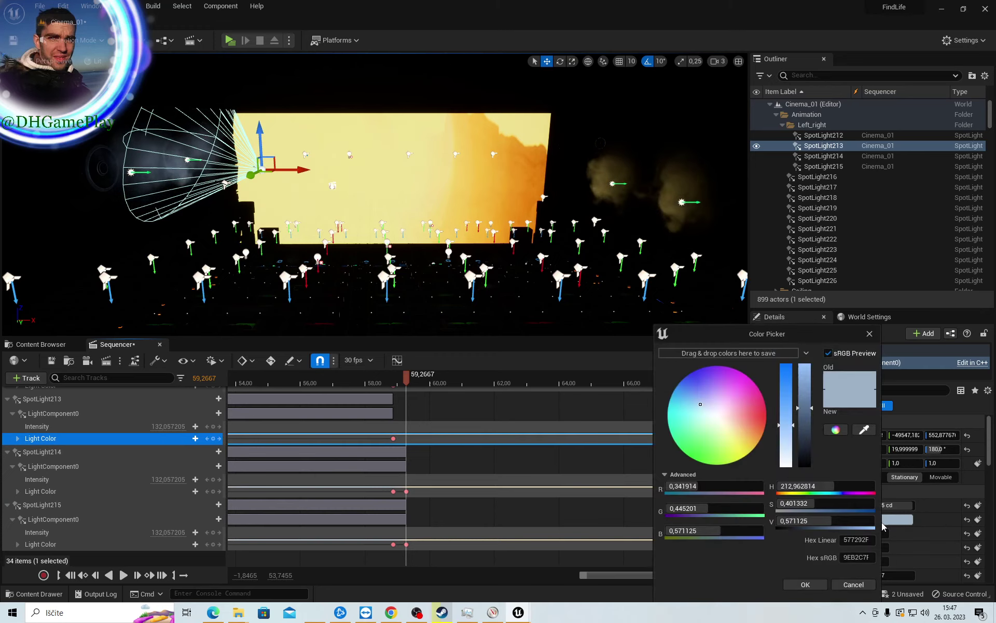
click(867, 540)
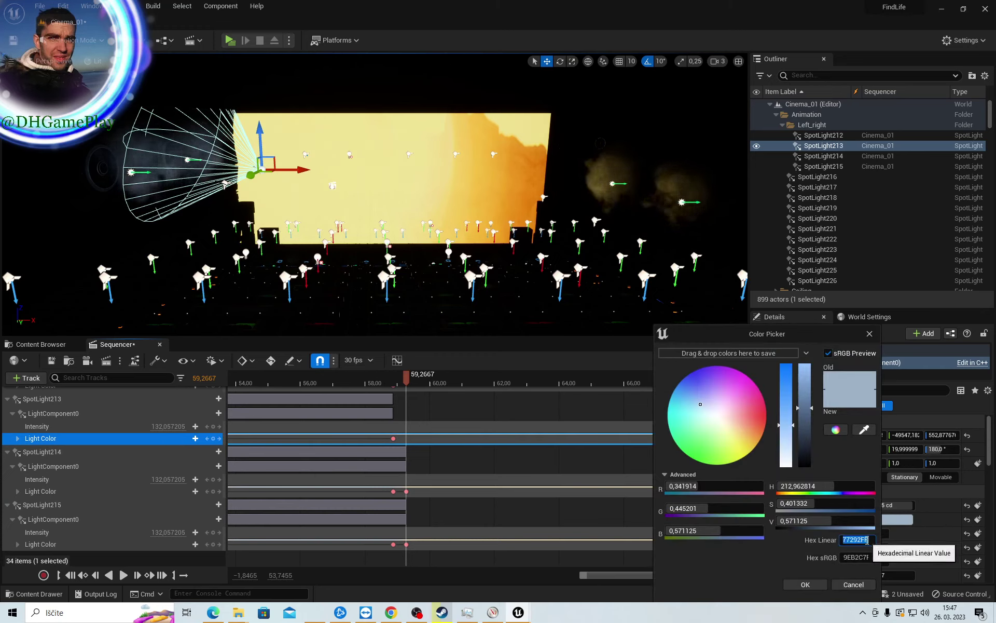
key(ctrl+v)
click(807, 591)
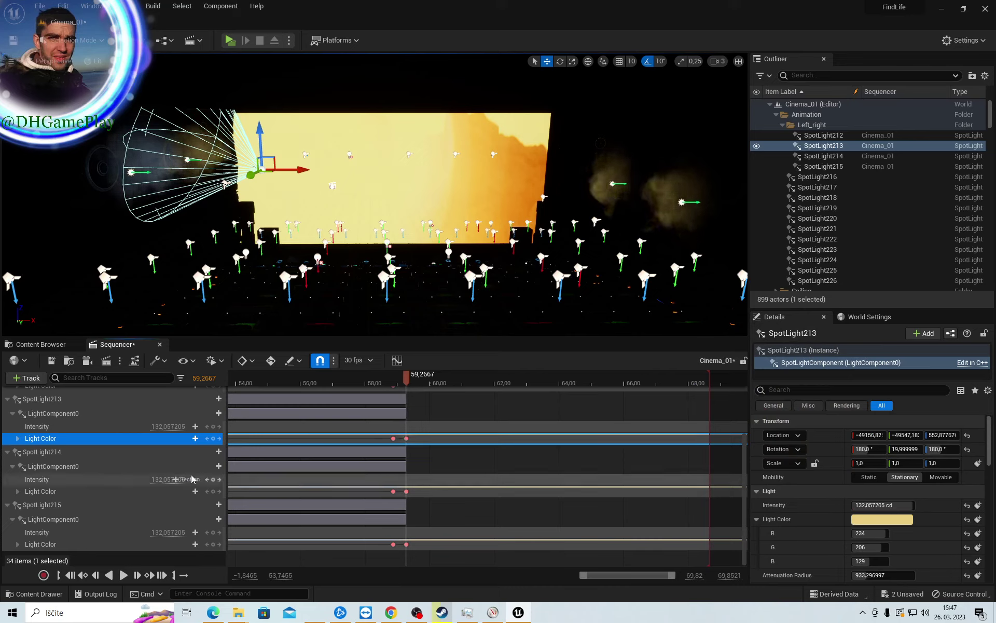
Give SpotLight212 the same pasted warm yellow colour (234, 206, 129)
scroll(189, 465, up, 3)
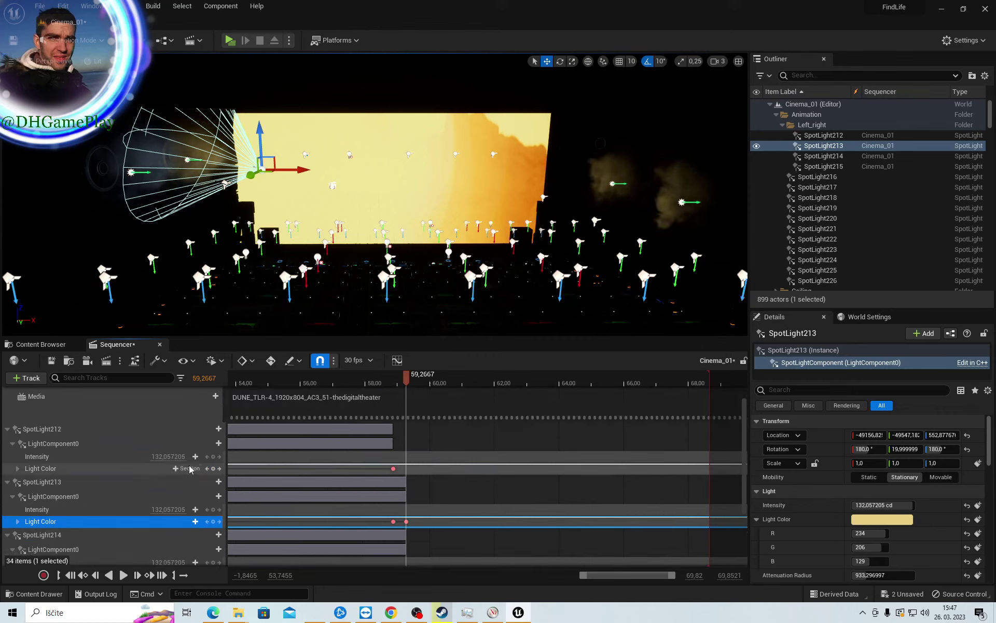
click(114, 470)
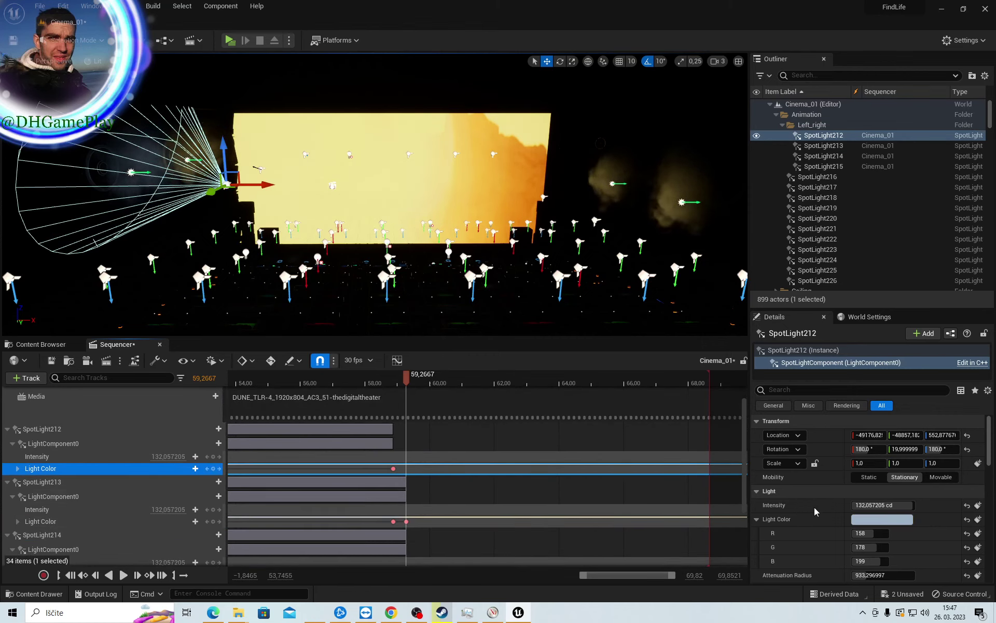
click(877, 520)
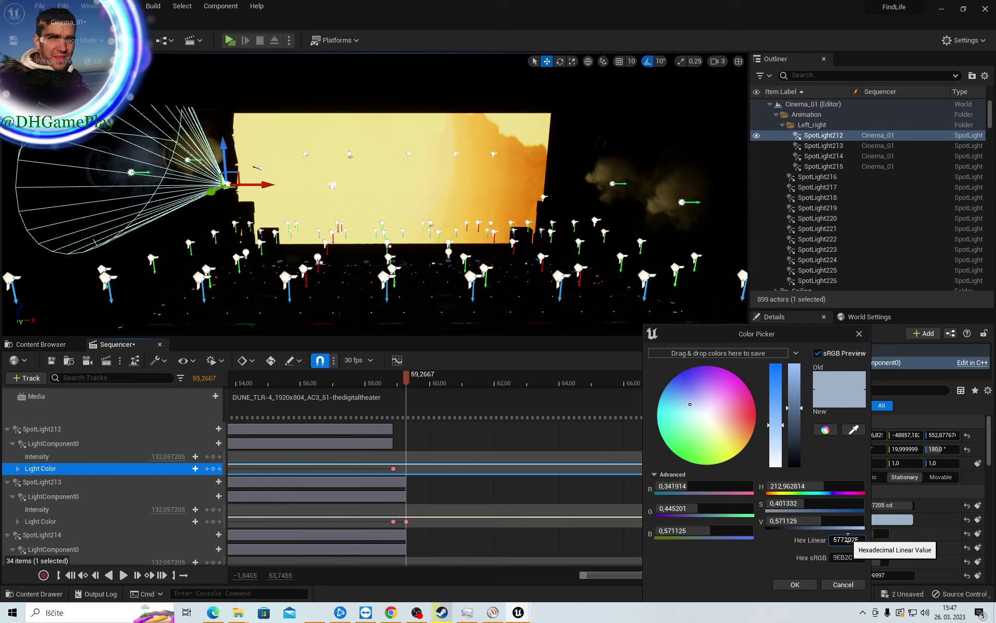
key(ctrl+v)
click(796, 584)
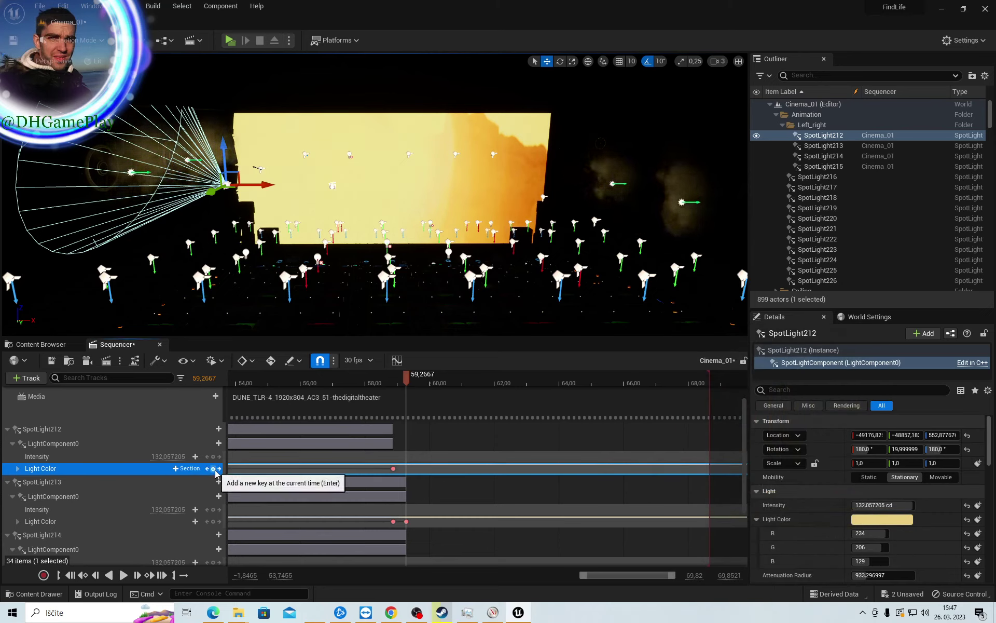
Scrub the trailer to find the cut and park the playhead at 65,60
scroll(415, 444, up, 2)
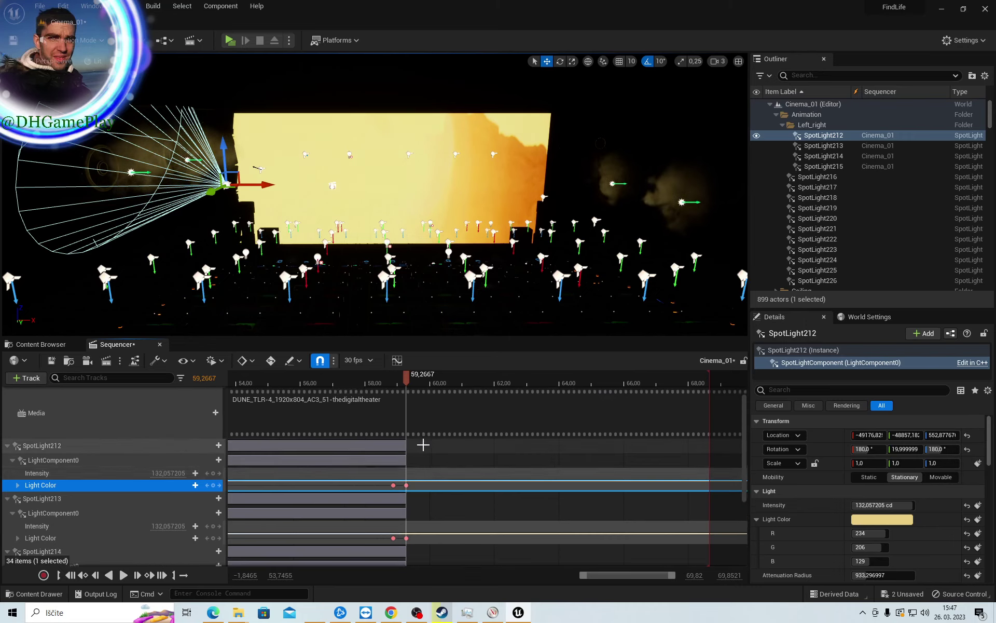
scroll(496, 456, down, 2)
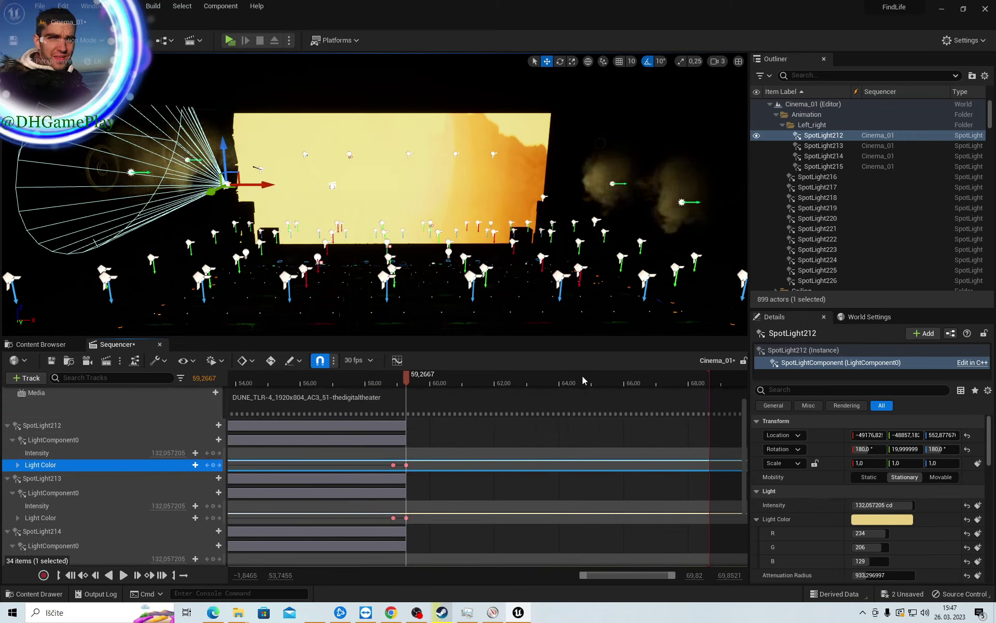
drag(583, 376, 706, 377)
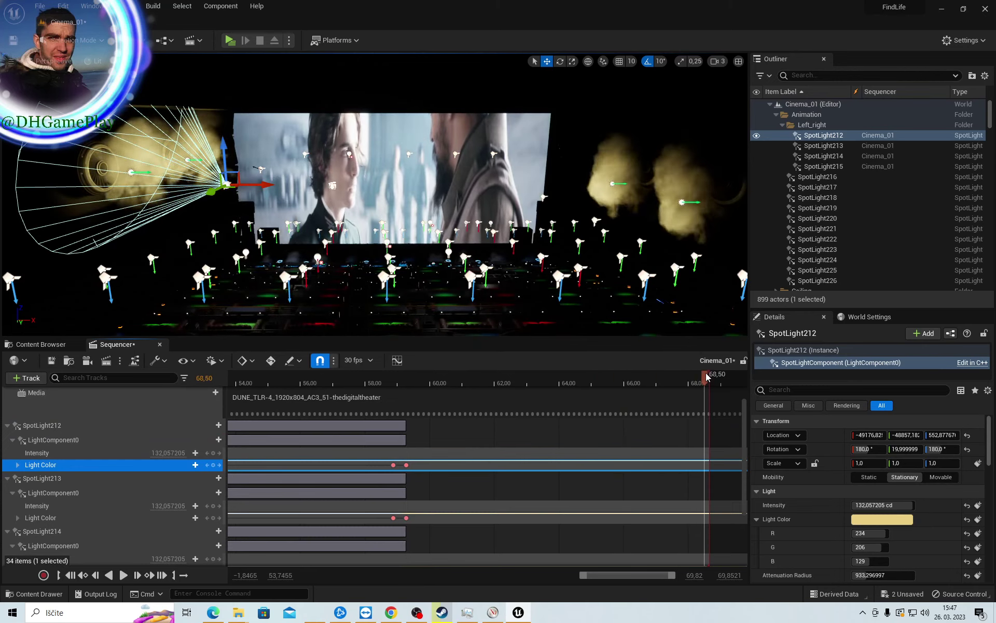
drag(706, 377, 611, 375)
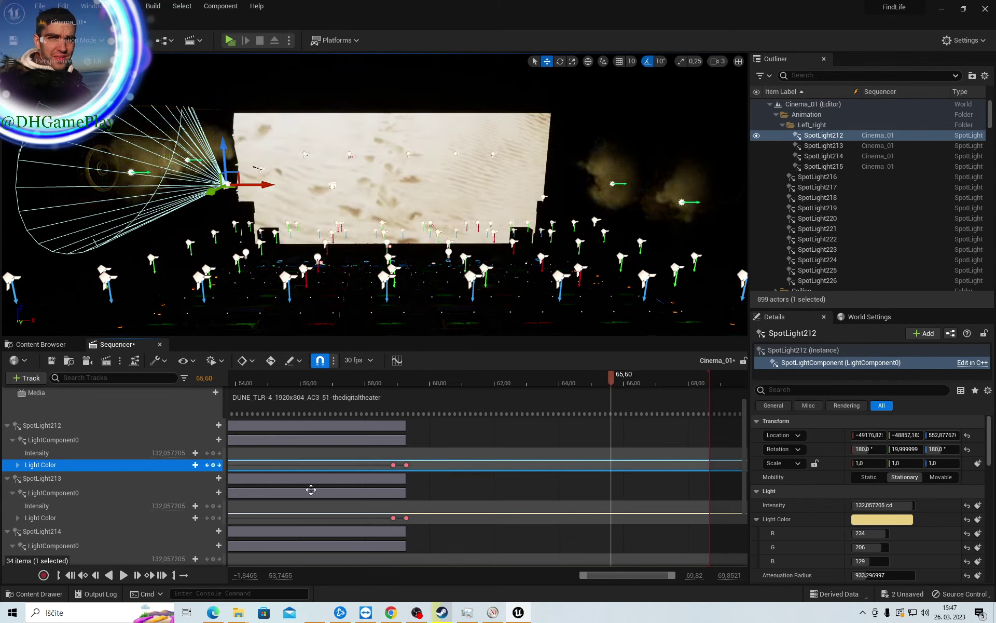
Add Light Color keys at 65,60 on SpotLight212, 213, 214 and 215
click(213, 465)
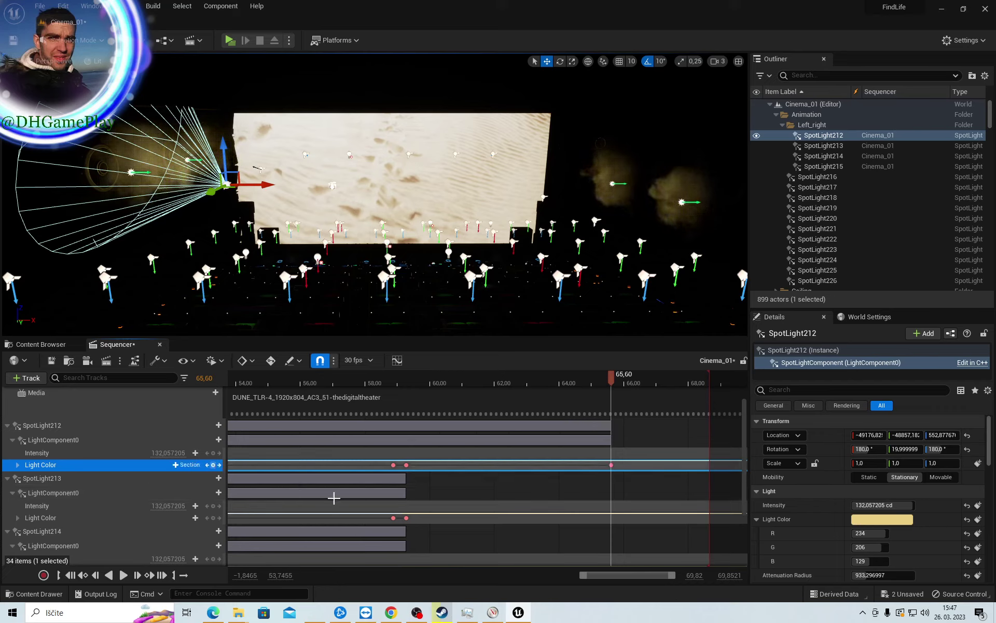
click(51, 429)
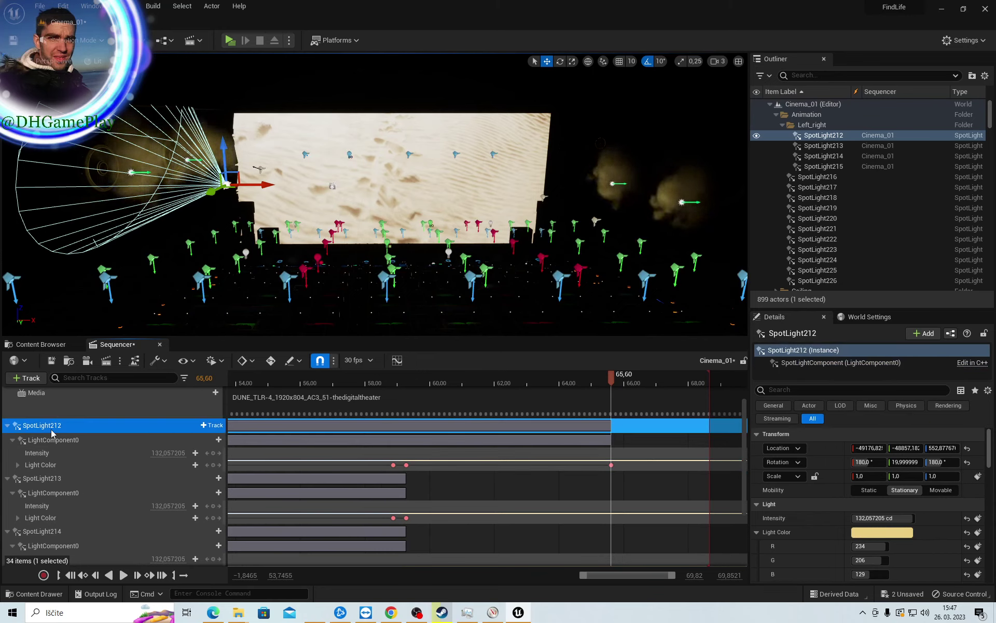
scroll(120, 466, down, 2)
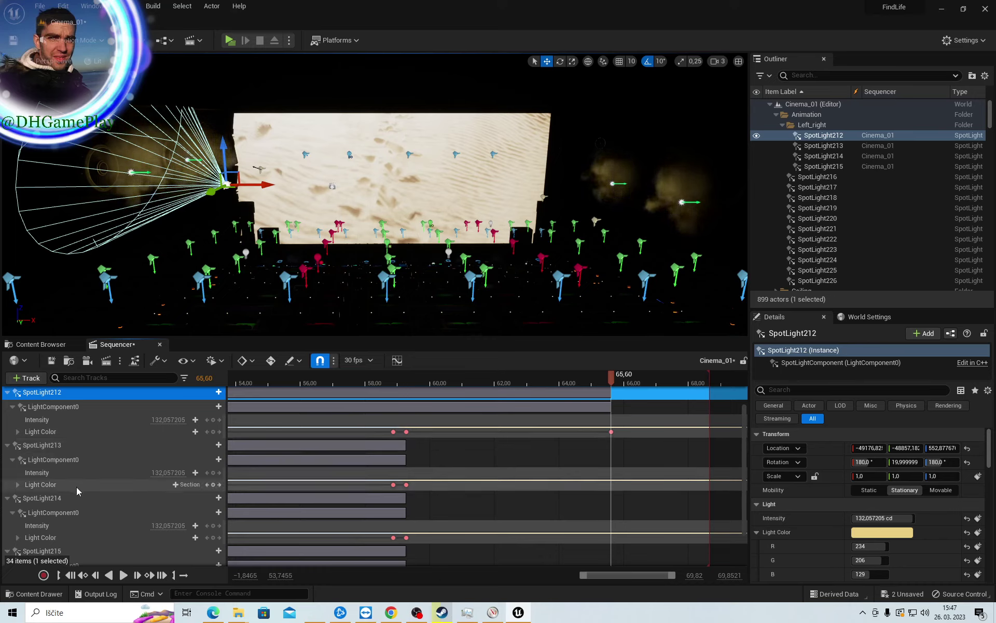
click(212, 485)
scroll(212, 489, down, 3)
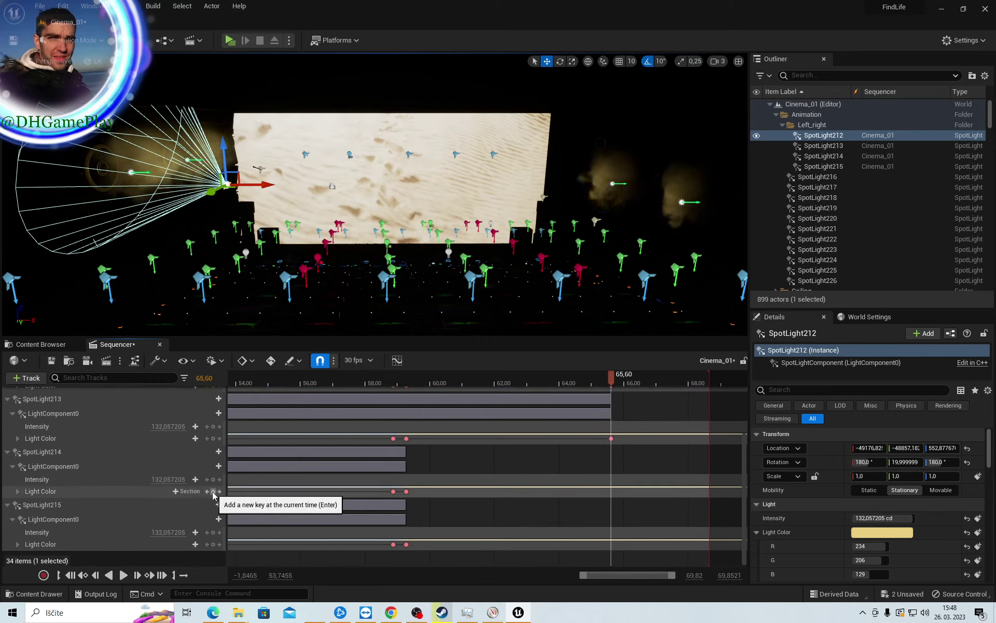
click(213, 491)
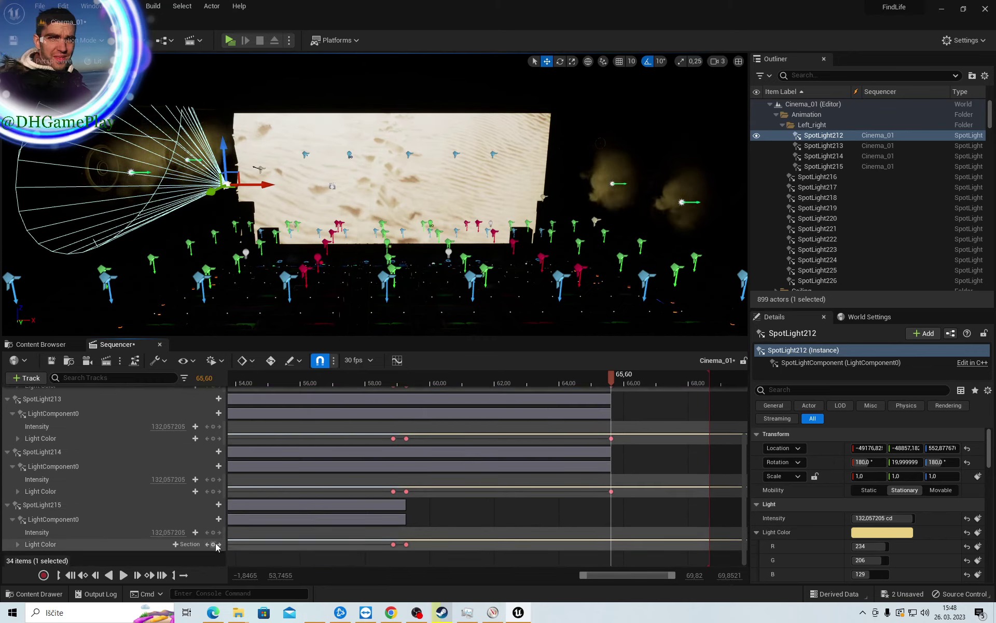
click(214, 544)
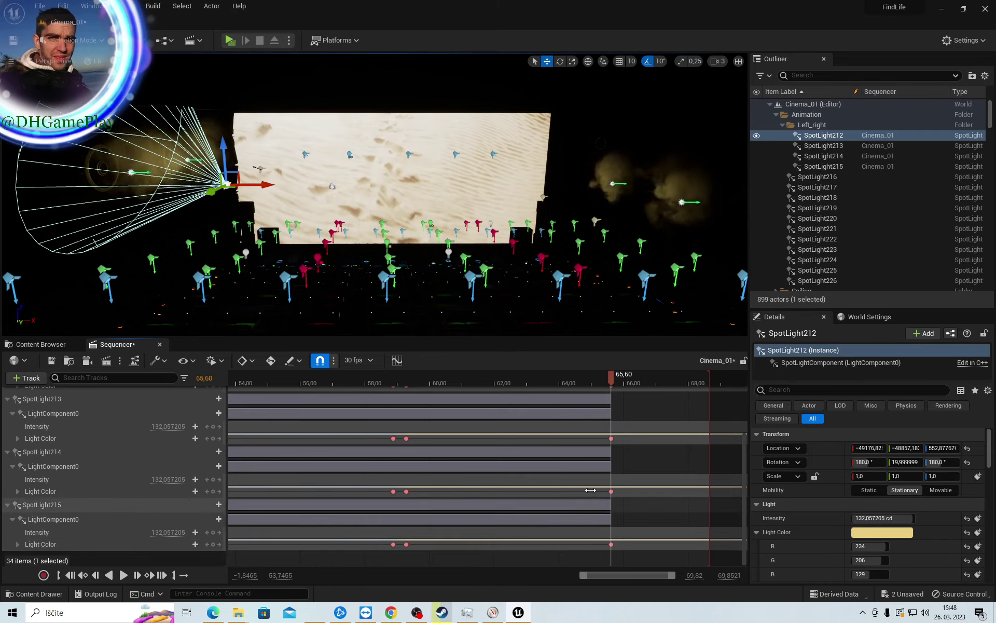
Pan the timeline later and move the playhead to 65,80
right_drag(666, 464, 535, 477)
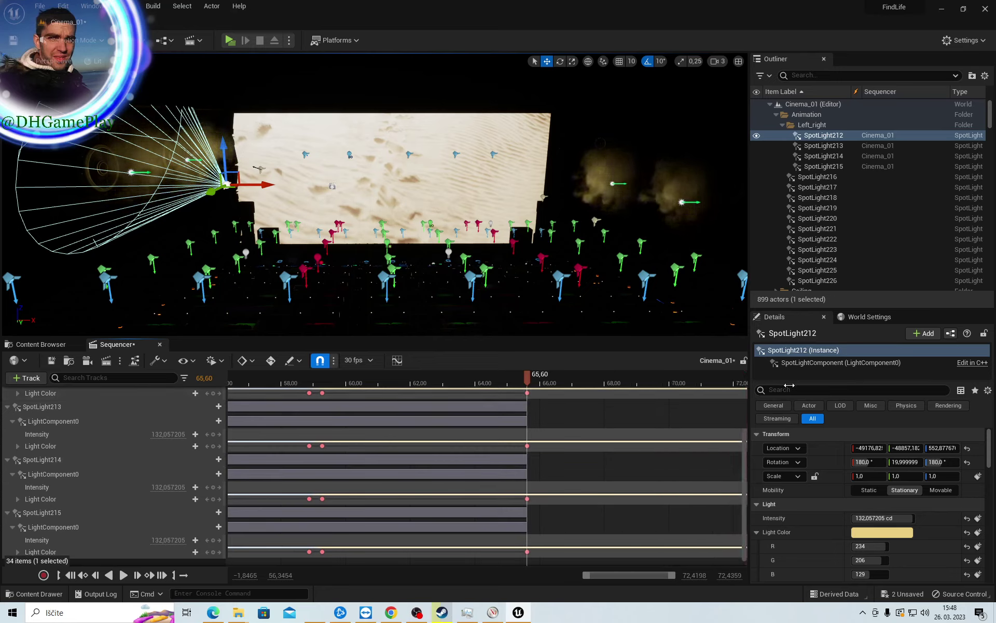
mouse_move(689, 422)
right_down()
mouse_move(512, 464)
mouse_move(491, 483)
right_up()
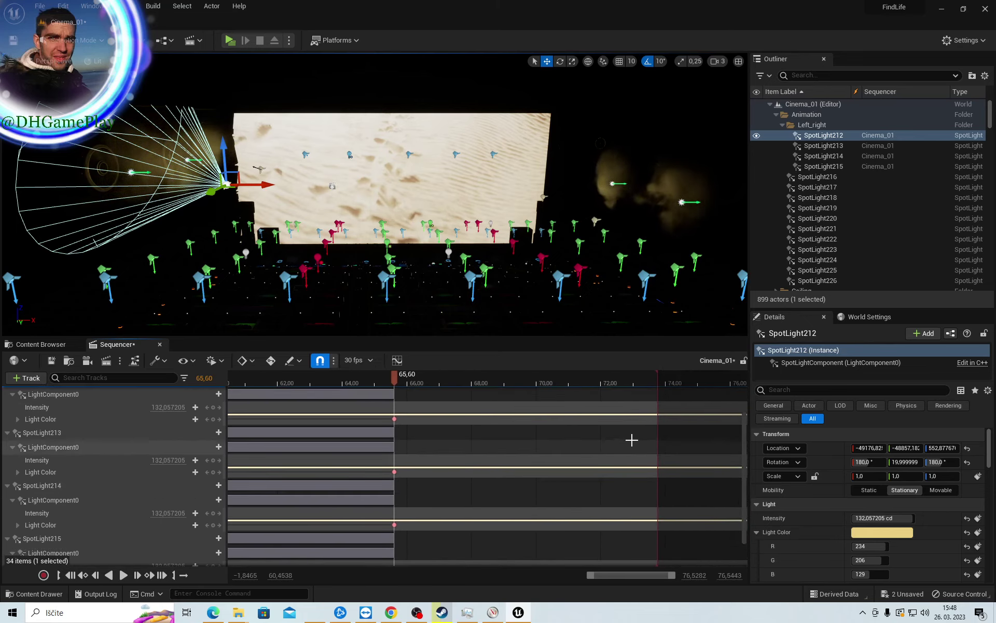
mouse_move(632, 438)
right_down()
mouse_move(559, 460)
mouse_move(528, 448)
mouse_move(540, 454)
right_up()
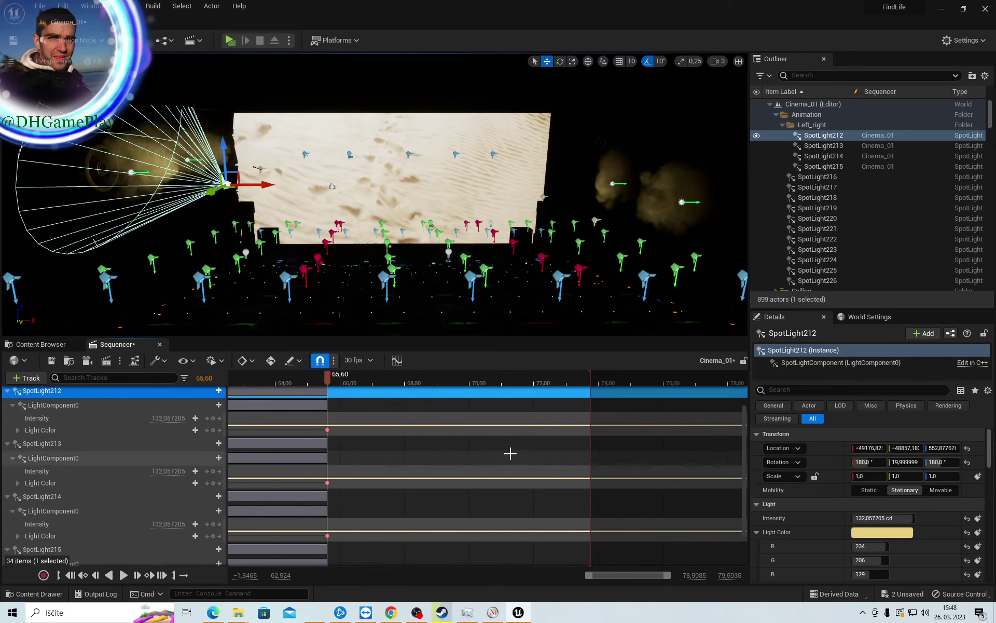
click(337, 382)
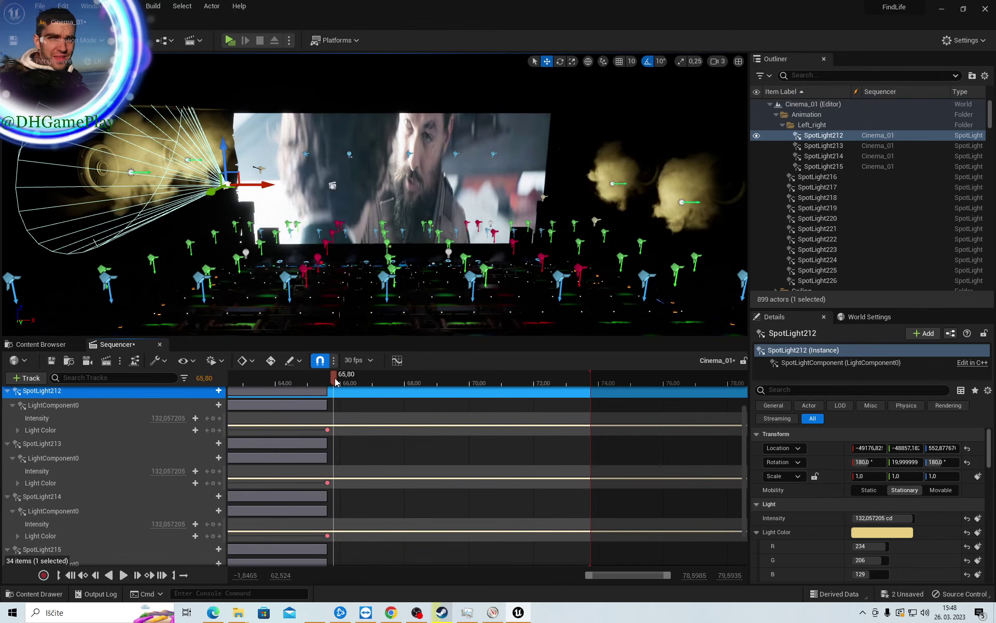
Set SpotLight212's light colour to a pale cream on the colour wheel
click(83, 431)
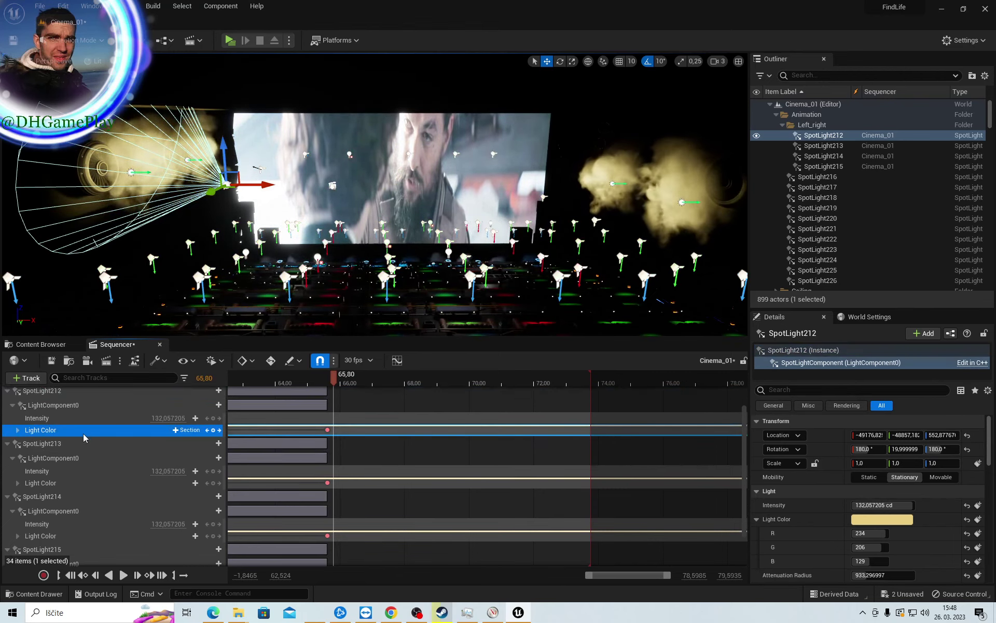
click(899, 519)
click(743, 420)
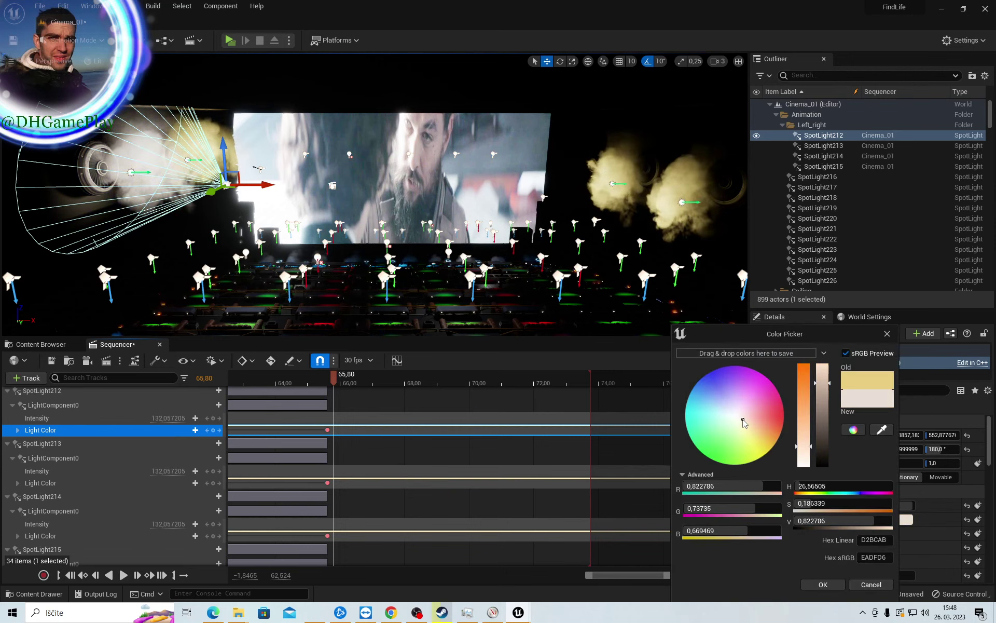
drag(751, 424, 742, 422)
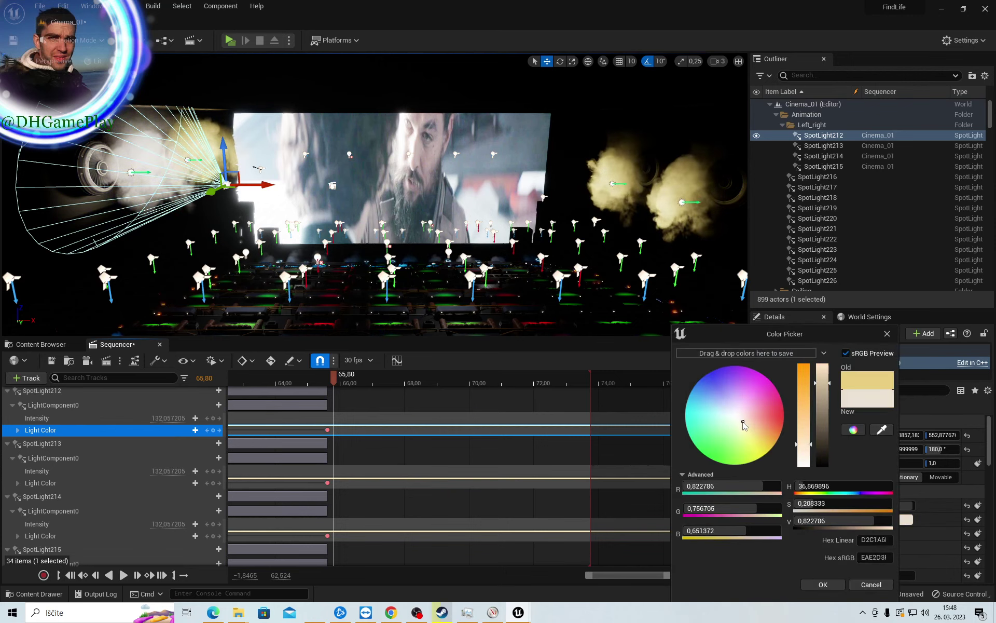
click(823, 585)
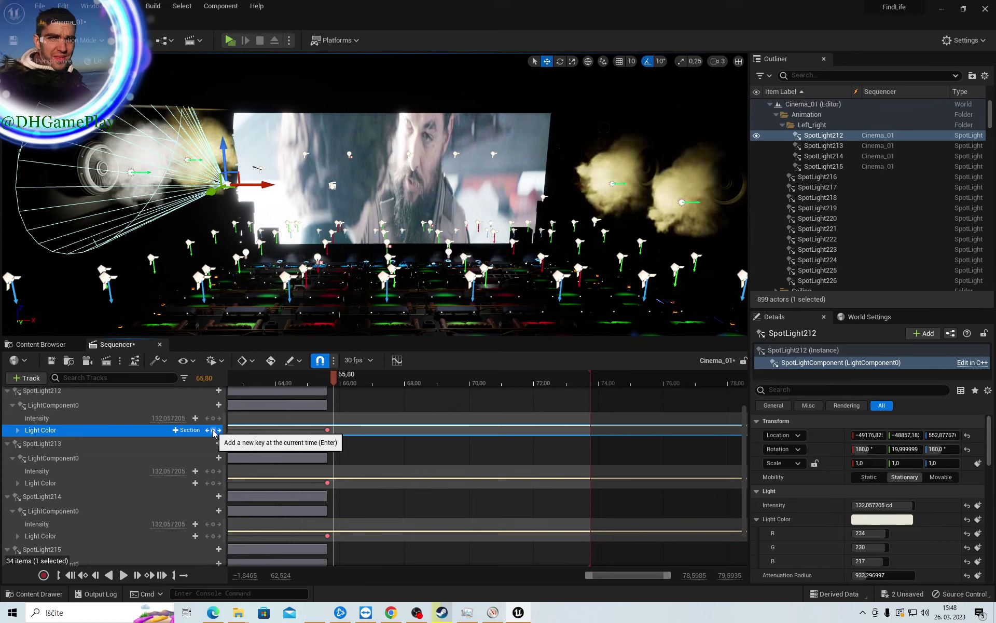
Paste the same pale near-white hex value into SpotLight213's light colour
click(136, 483)
click(889, 518)
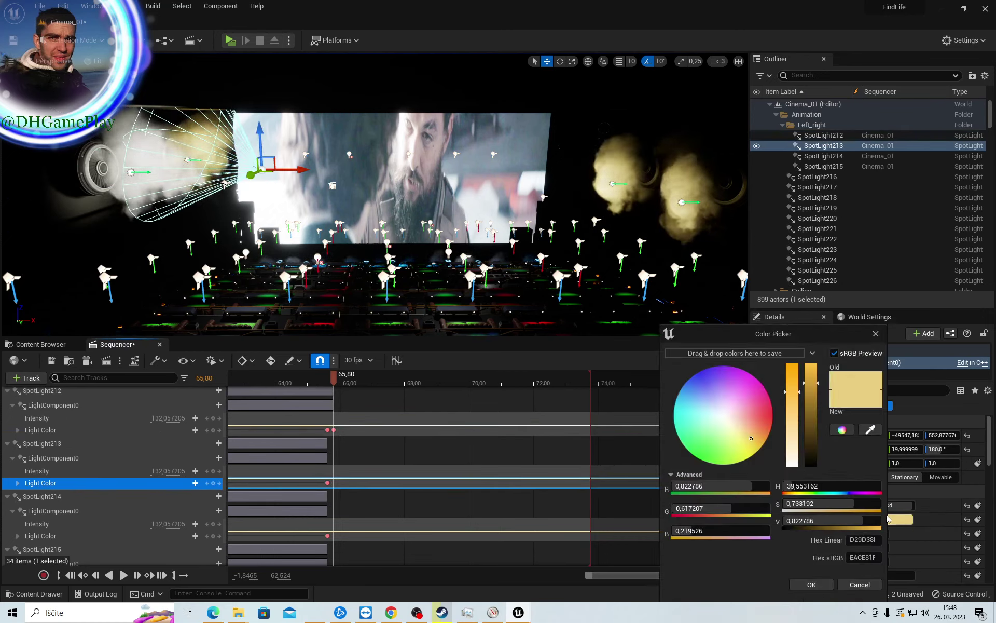
click(863, 540)
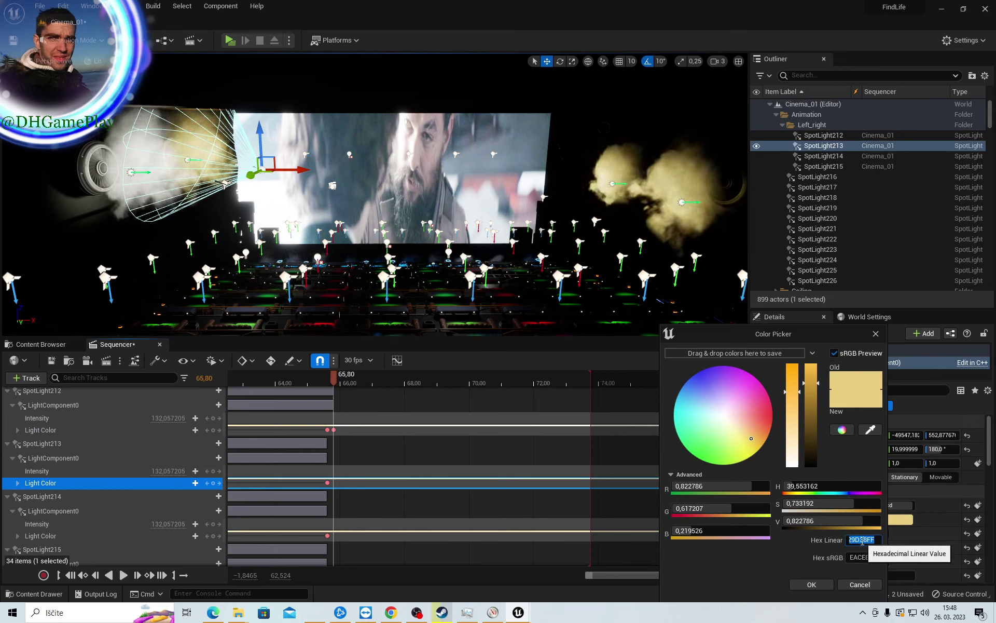
key(ctrl+v)
click(811, 585)
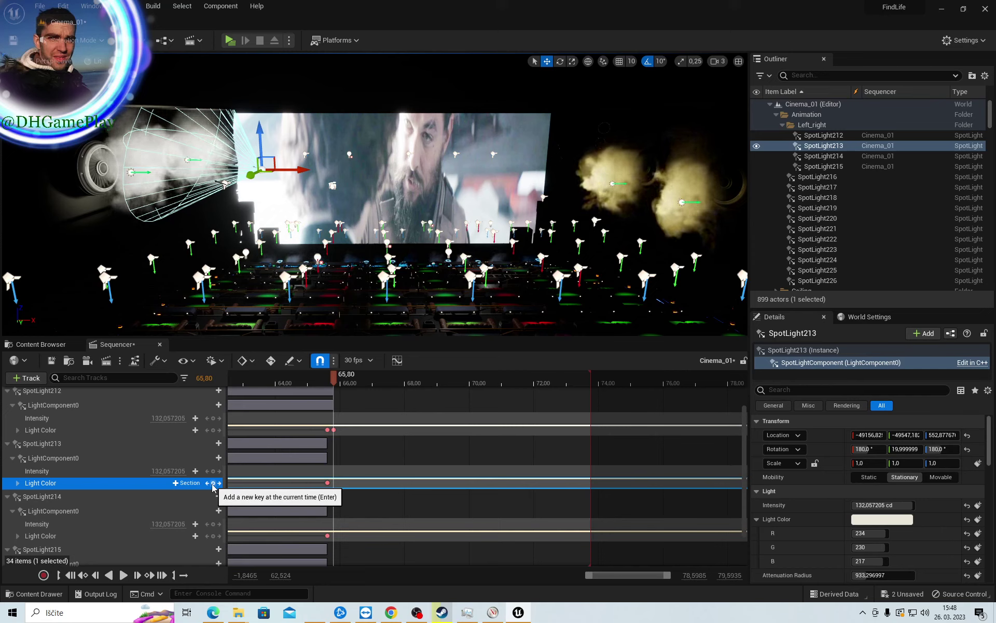
Apply the pale near-white colour (234, 230, 217) to SpotLight214 and SpotLight215
click(129, 539)
click(882, 519)
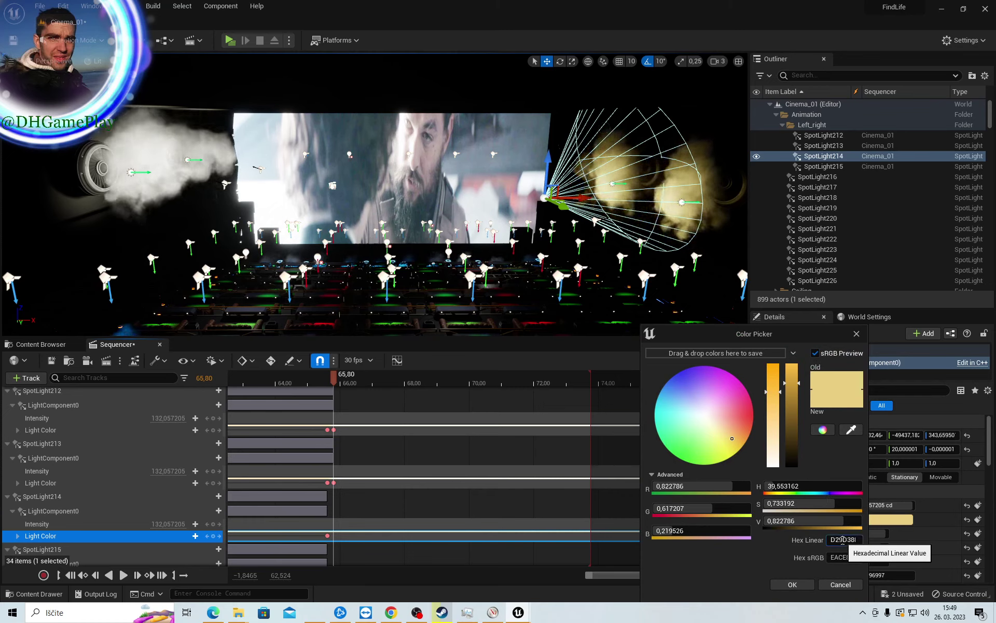
key(ctrl+v)
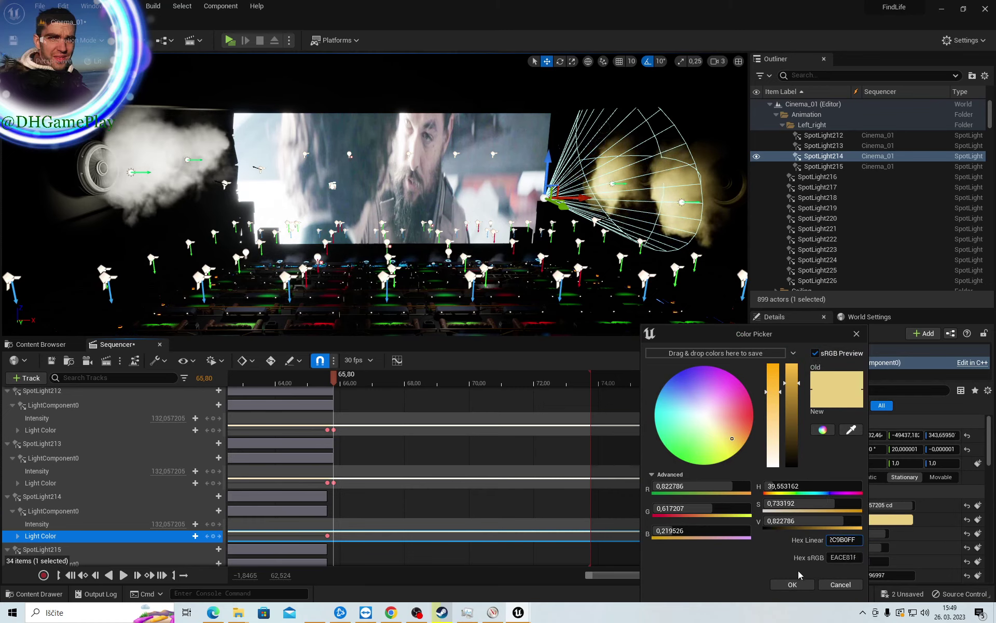
click(793, 584)
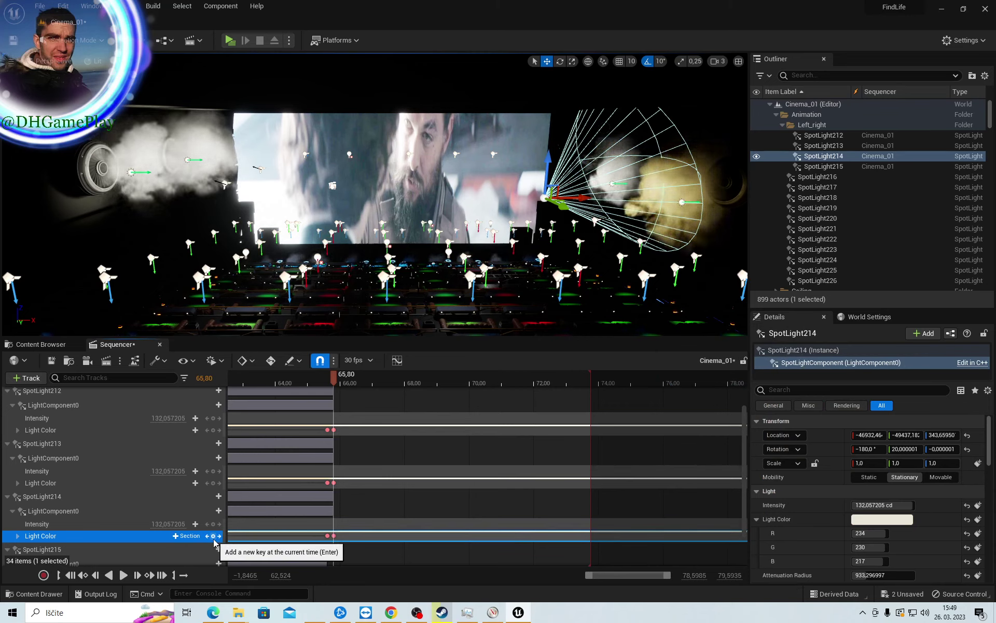
scroll(177, 517, down, 2)
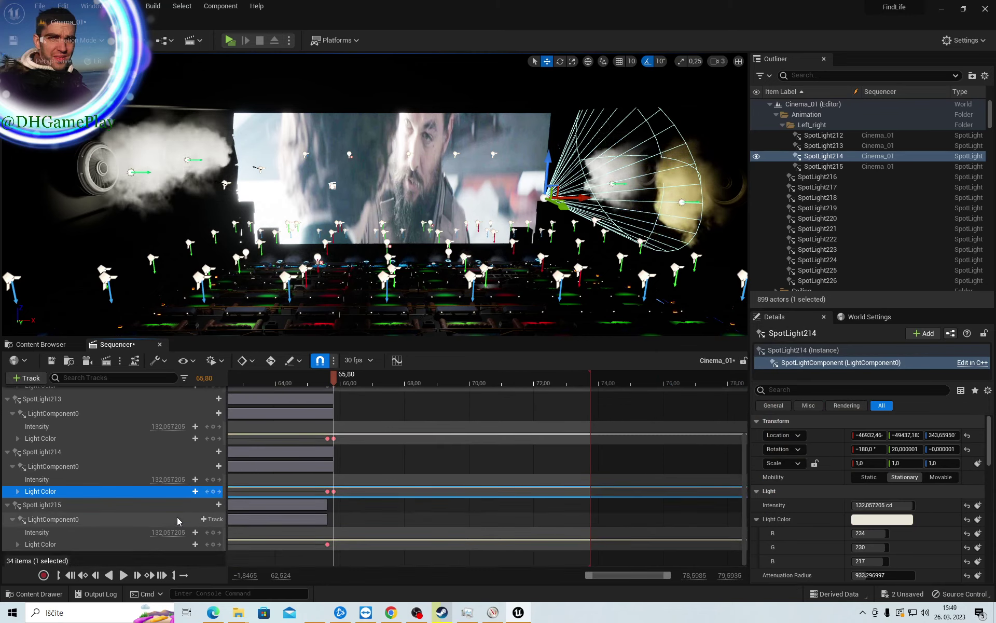
click(108, 544)
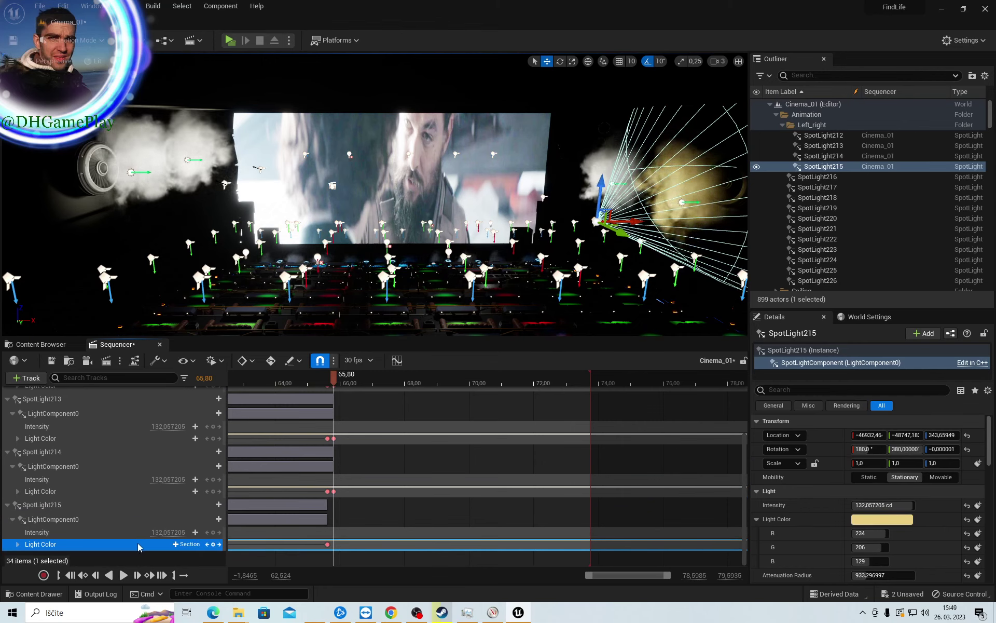
click(868, 520)
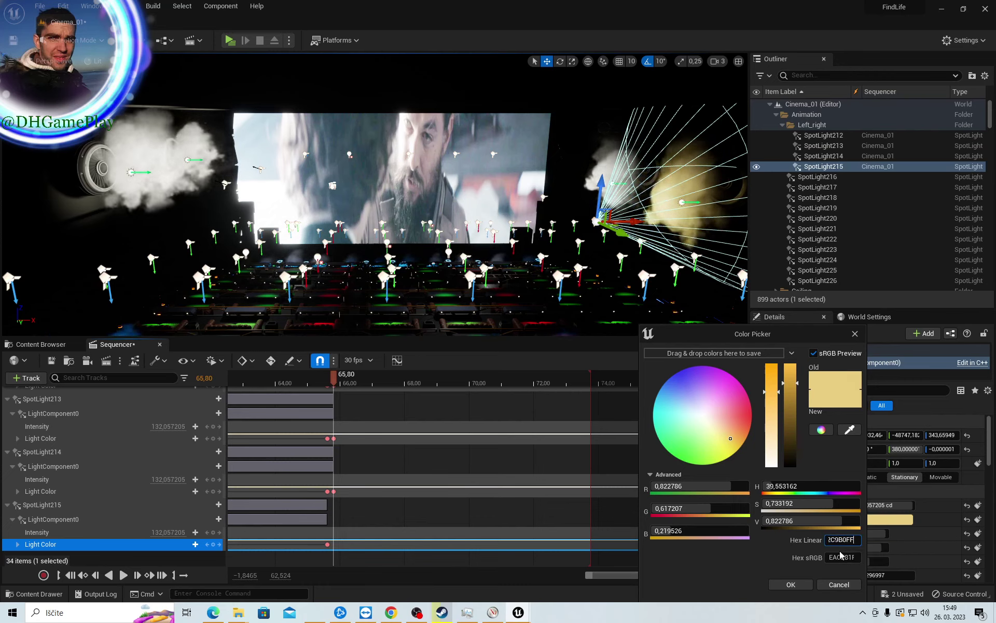
click(791, 584)
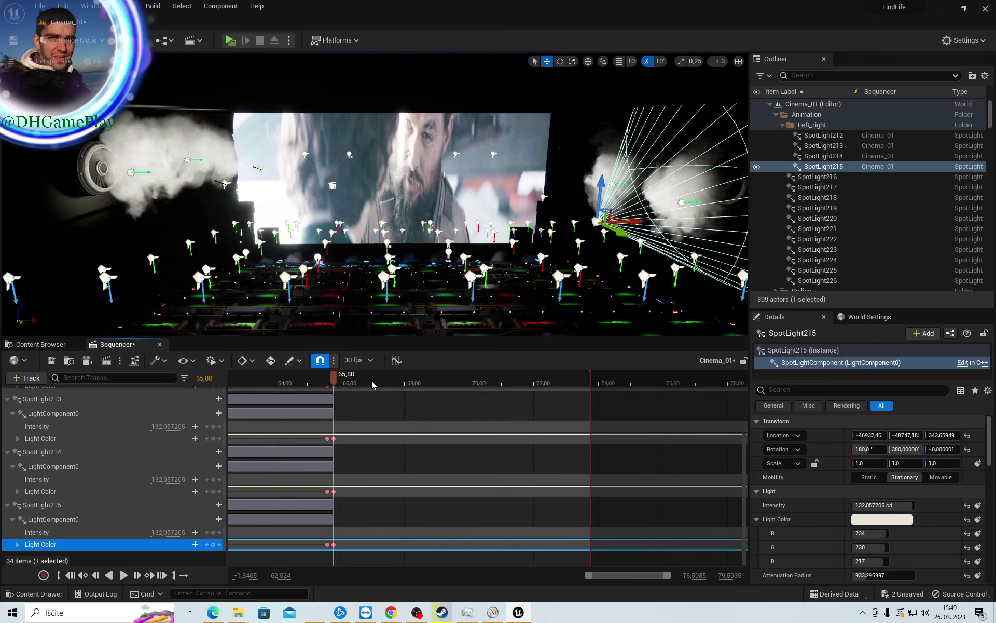
Extend the playback end to about 95.6 while scrubbing the trailer between 72 and 87
mouse_move(373, 384)
mouse_down()
mouse_move(668, 385)
mouse_move(556, 386)
mouse_up()
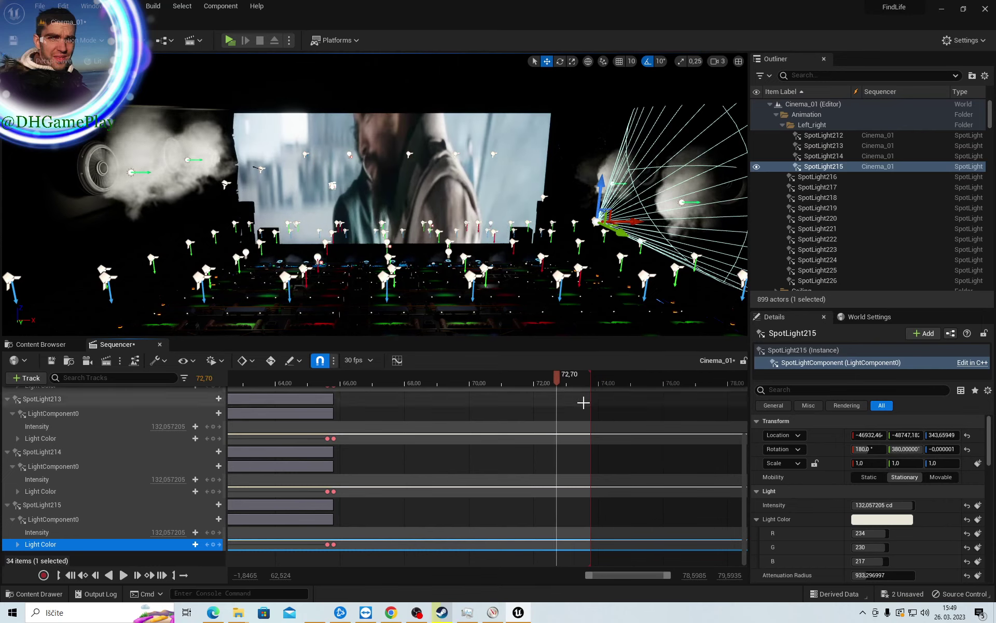
right_drag(583, 410, 313, 425)
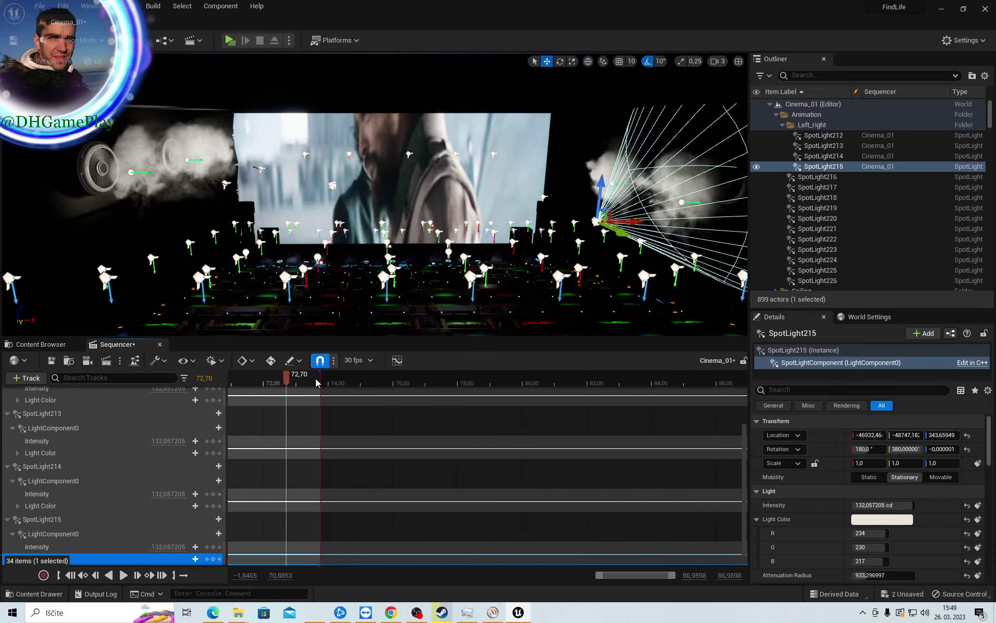
drag(320, 383, 689, 383)
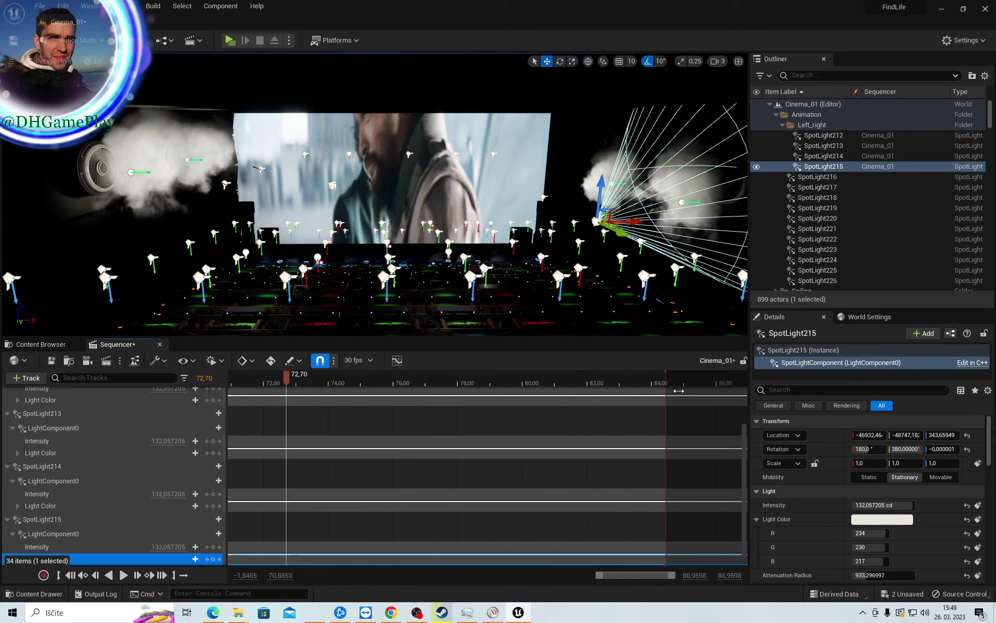
mouse_move(444, 375)
mouse_down()
mouse_move(413, 387)
mouse_move(616, 404)
mouse_up()
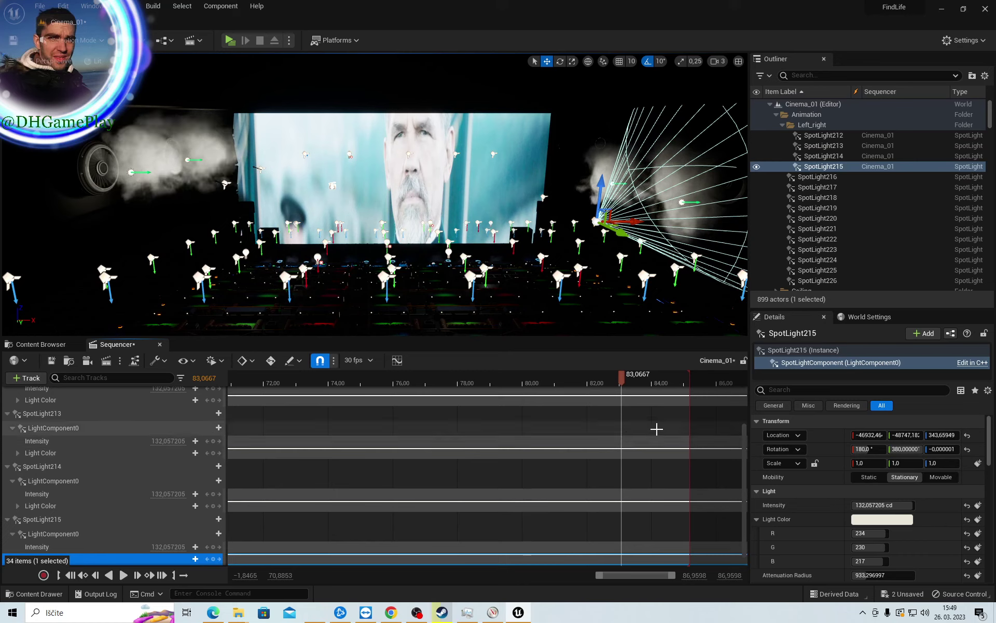
right_drag(658, 427, 173, 436)
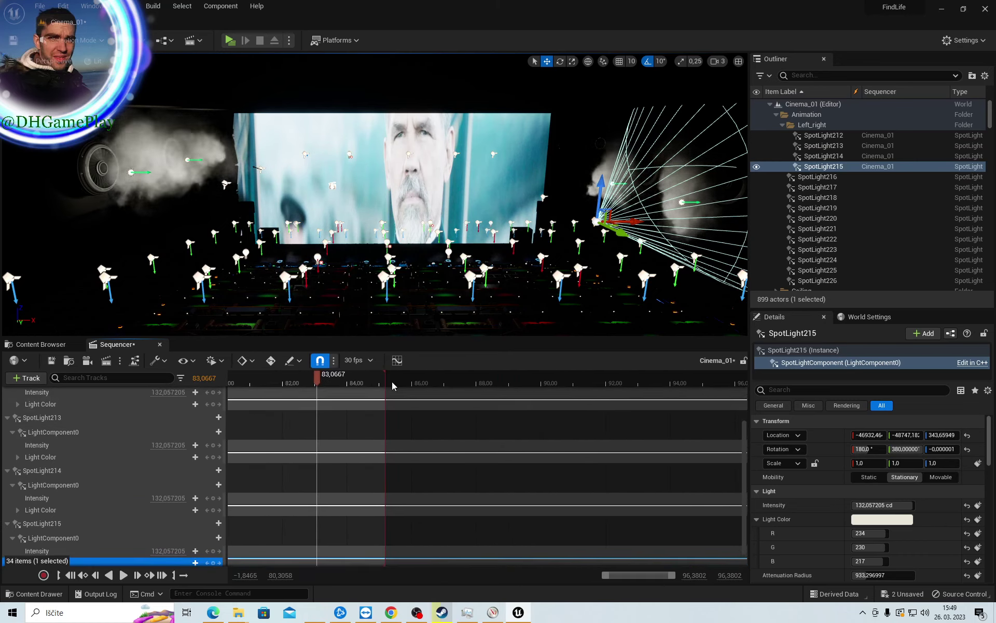
drag(387, 380, 721, 383)
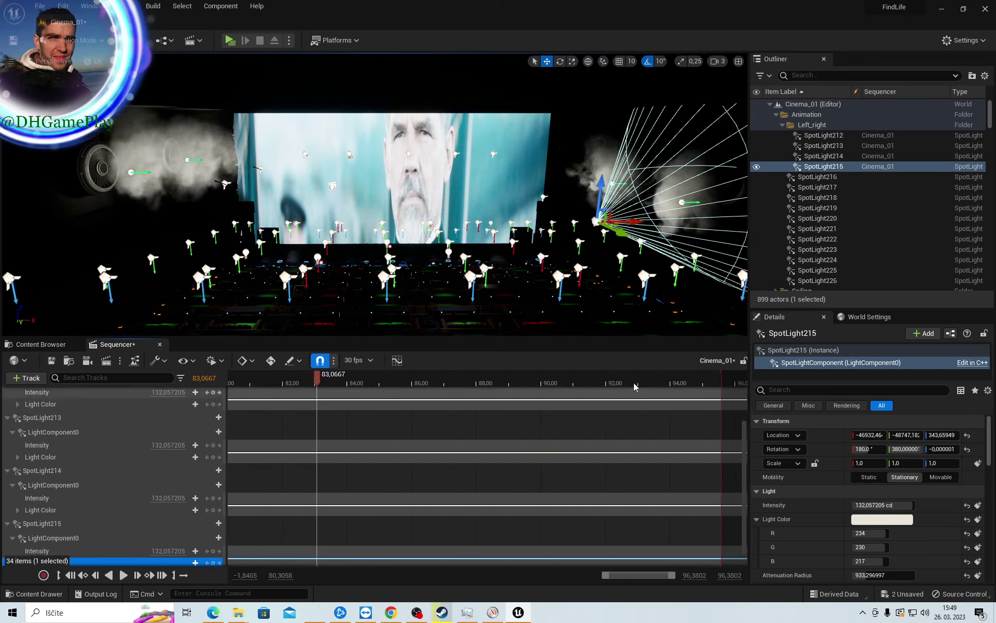
click(442, 379)
mouse_move(440, 377)
mouse_down()
mouse_move(434, 385)
mouse_move(591, 375)
mouse_move(415, 383)
mouse_up()
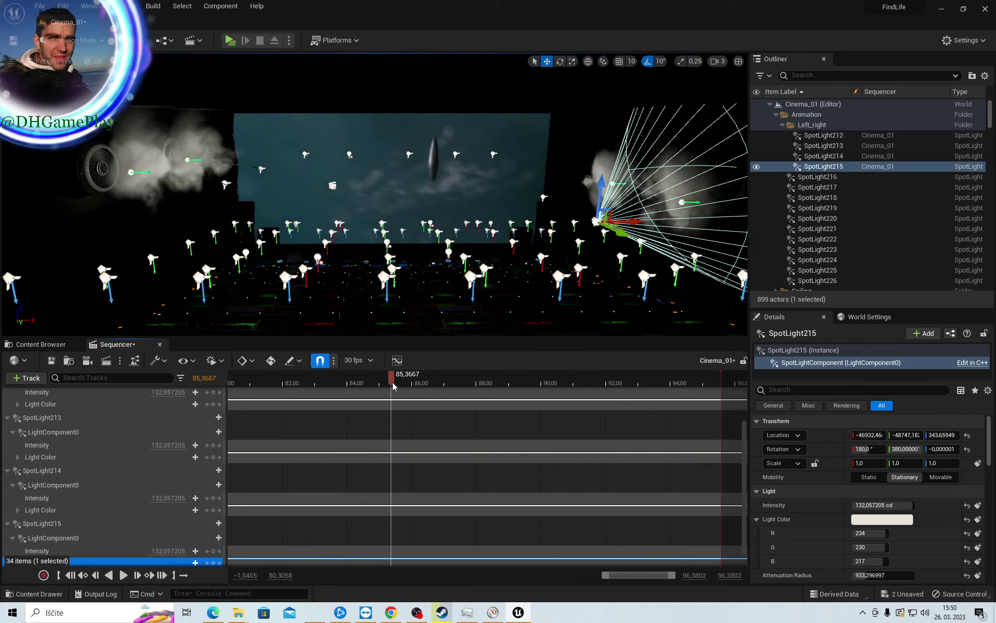
mouse_move(415, 383)
mouse_down()
mouse_move(444, 392)
mouse_move(637, 380)
mouse_up()
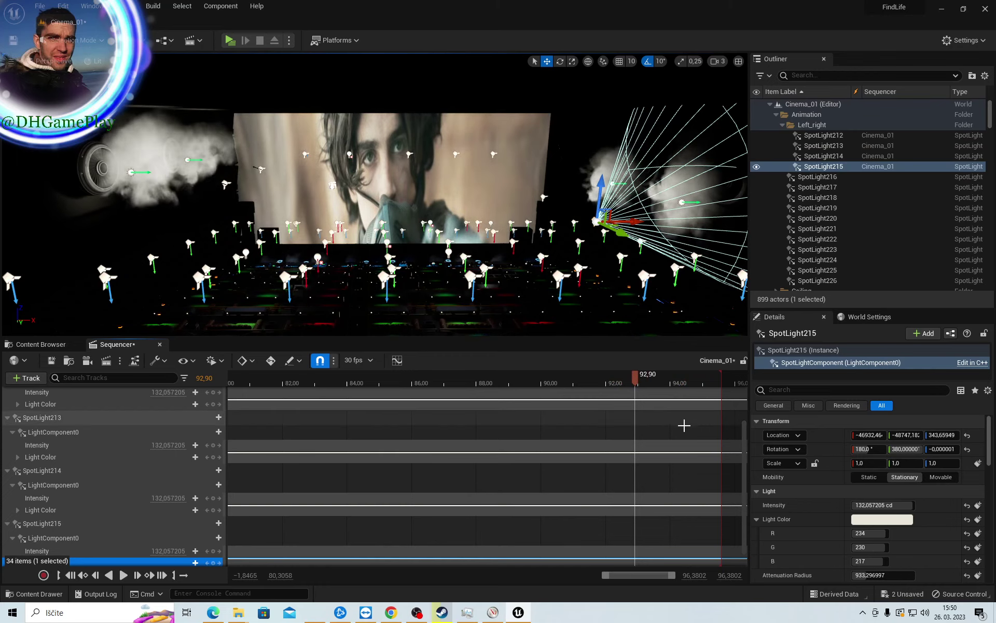
Extend the playback end to about 110 and move the playhead near 96.97
right_drag(683, 423, 369, 438)
right_drag(613, 438, 449, 443)
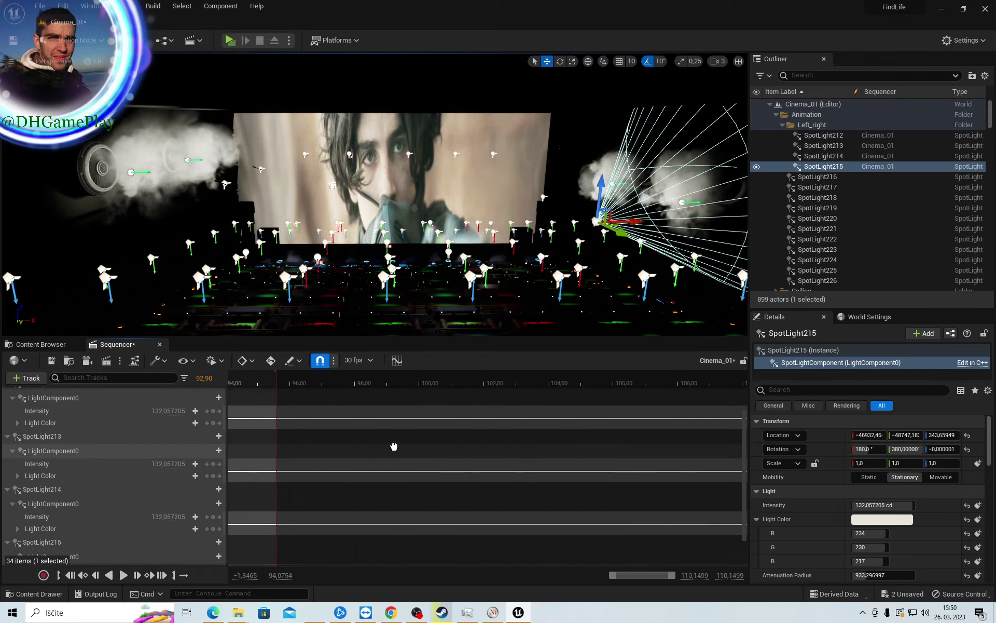
drag(245, 381, 696, 384)
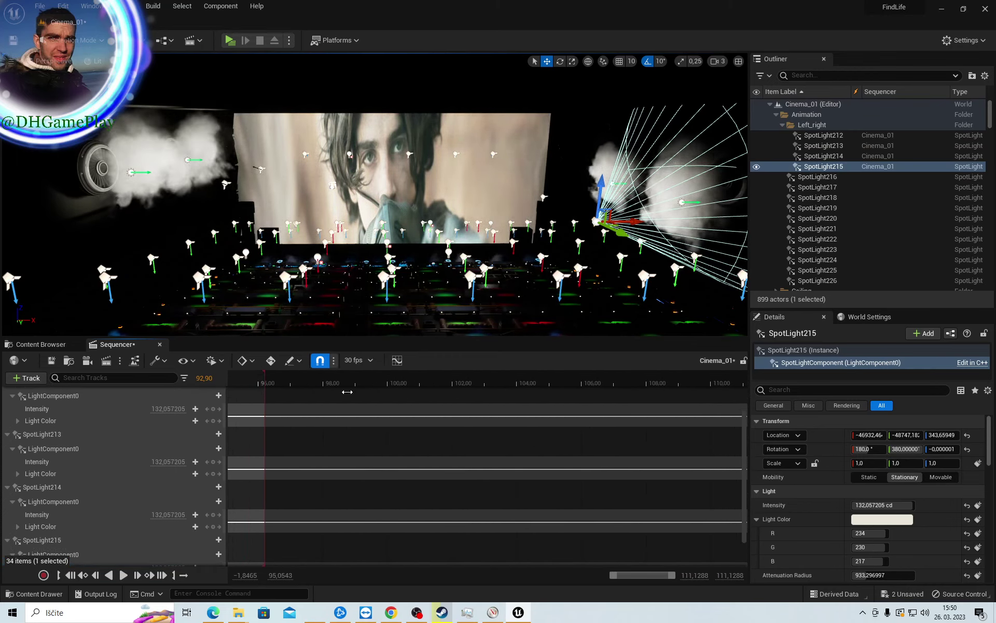
click(281, 379)
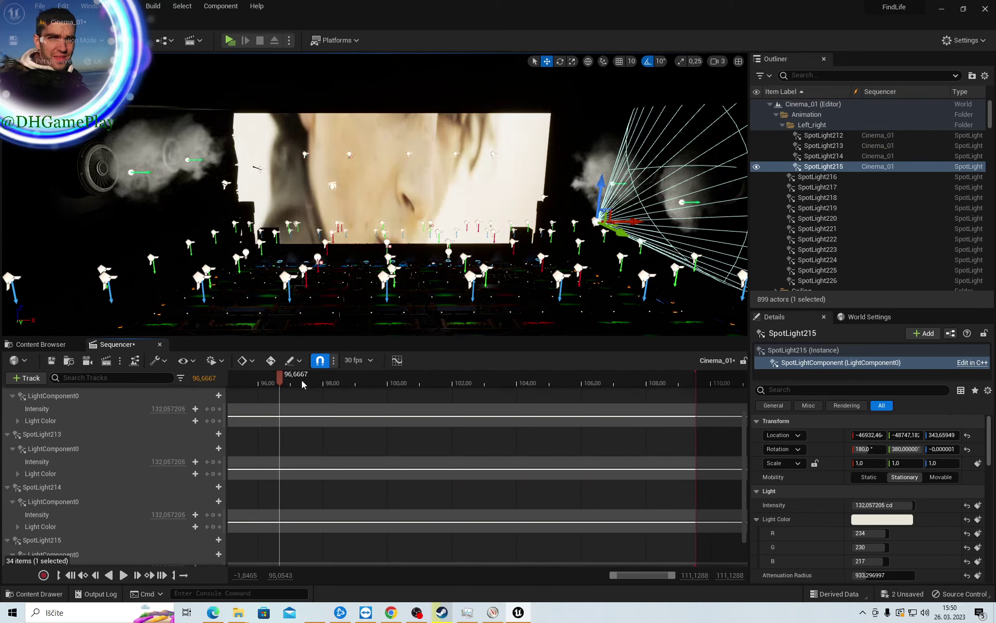
mouse_move(301, 380)
mouse_down()
mouse_move(489, 382)
mouse_move(291, 384)
mouse_up()
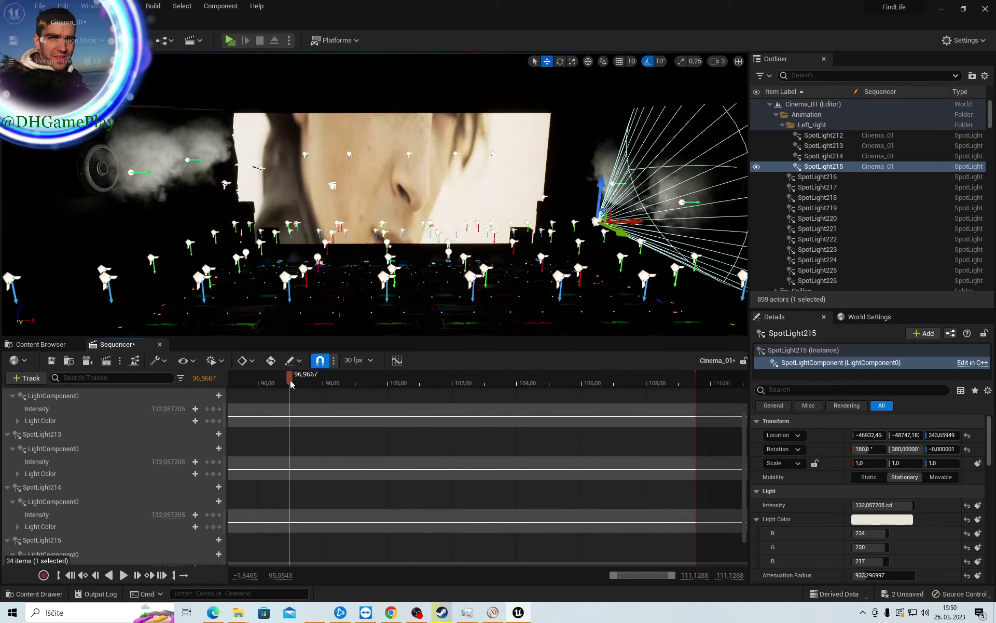
Key the current pale Light Color at 96,9667 on SpotLight212, 213, 214 and 215
click(216, 424)
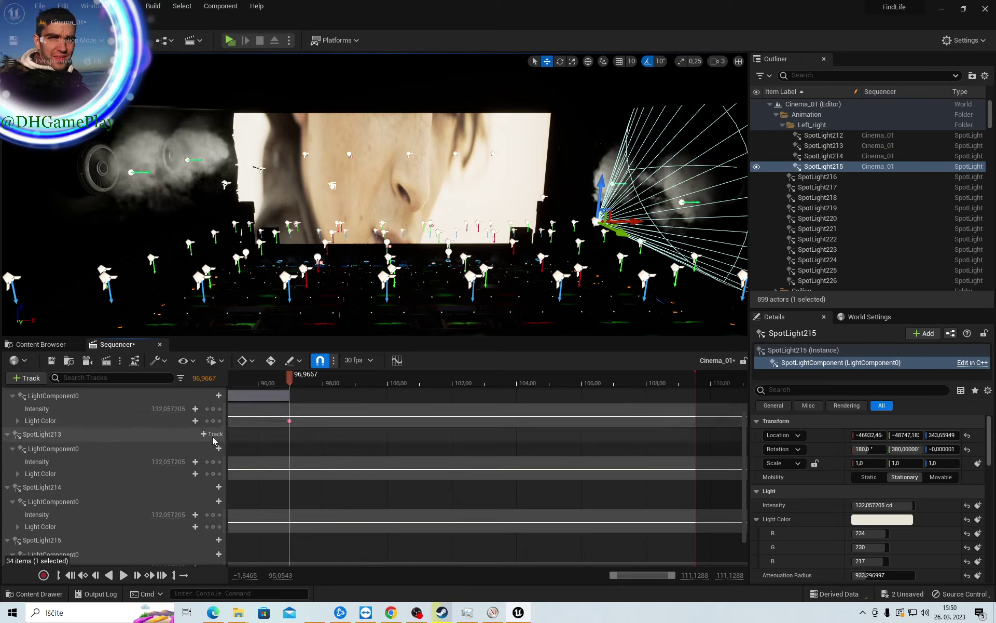
click(216, 474)
scroll(214, 467, down, 1)
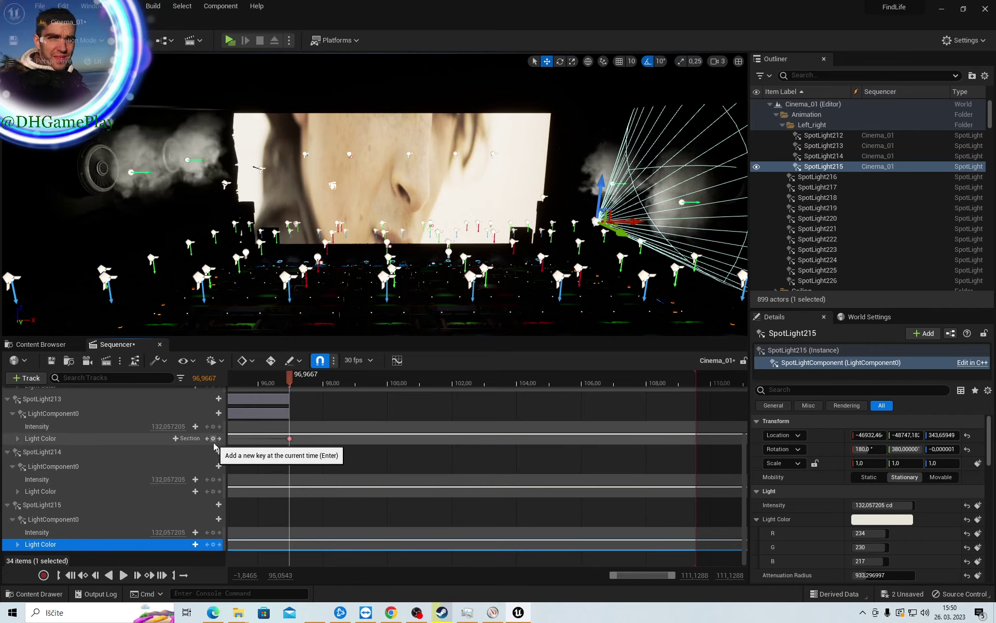
click(214, 490)
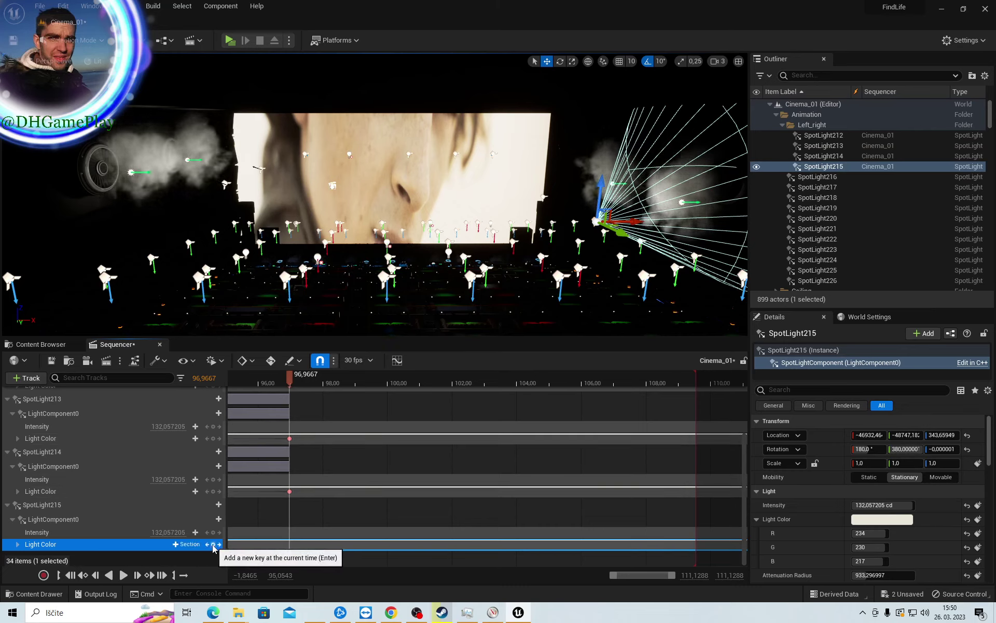
click(213, 544)
scroll(294, 437, up, 3)
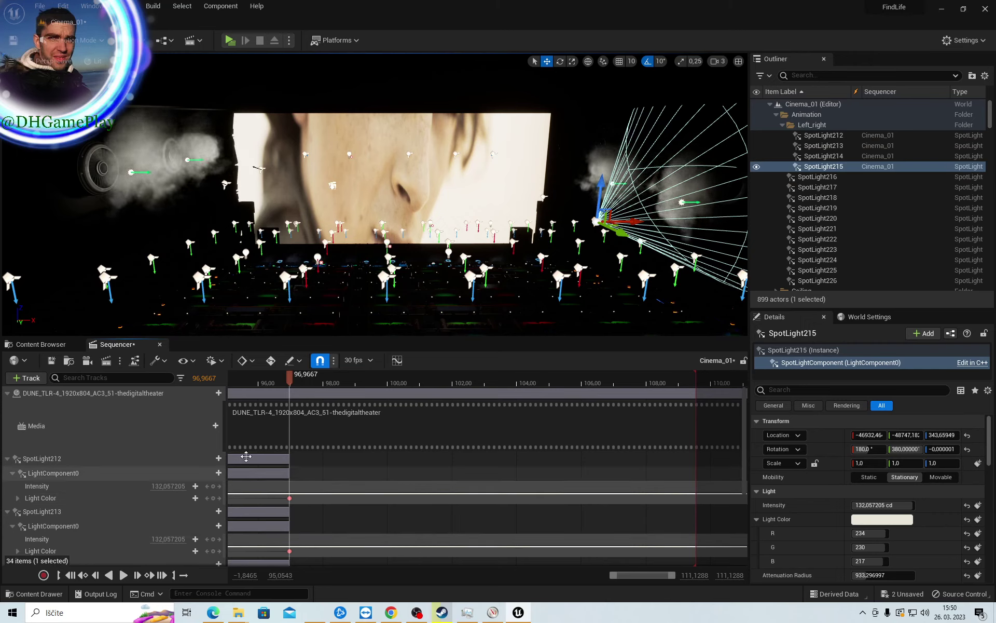
At 97.40, set SpotLight215's light colour to warm yellow (234, 219, 140)
drag(291, 383, 304, 382)
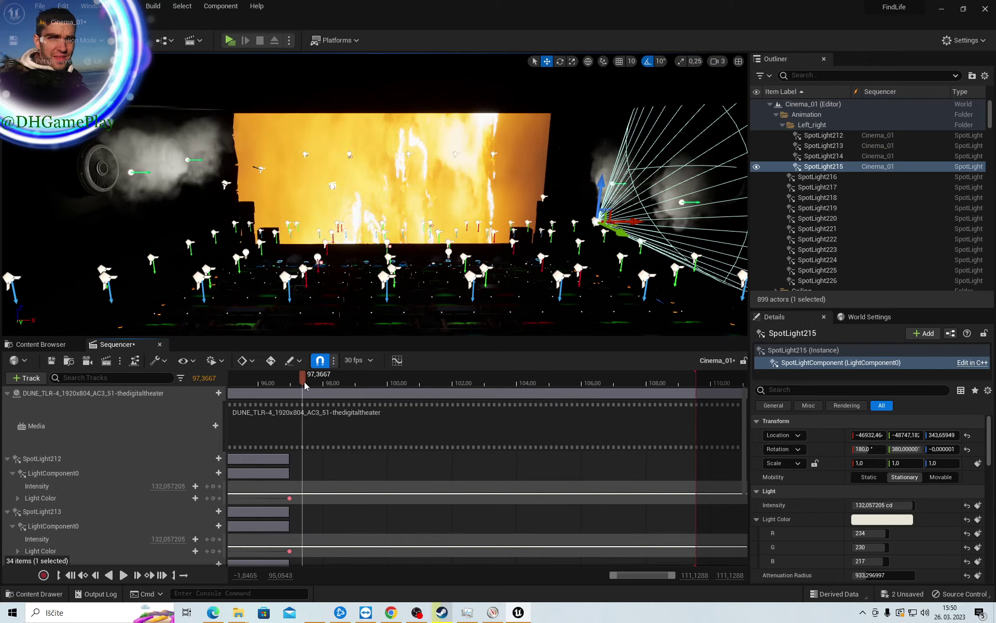
click(880, 520)
drag(728, 425, 738, 441)
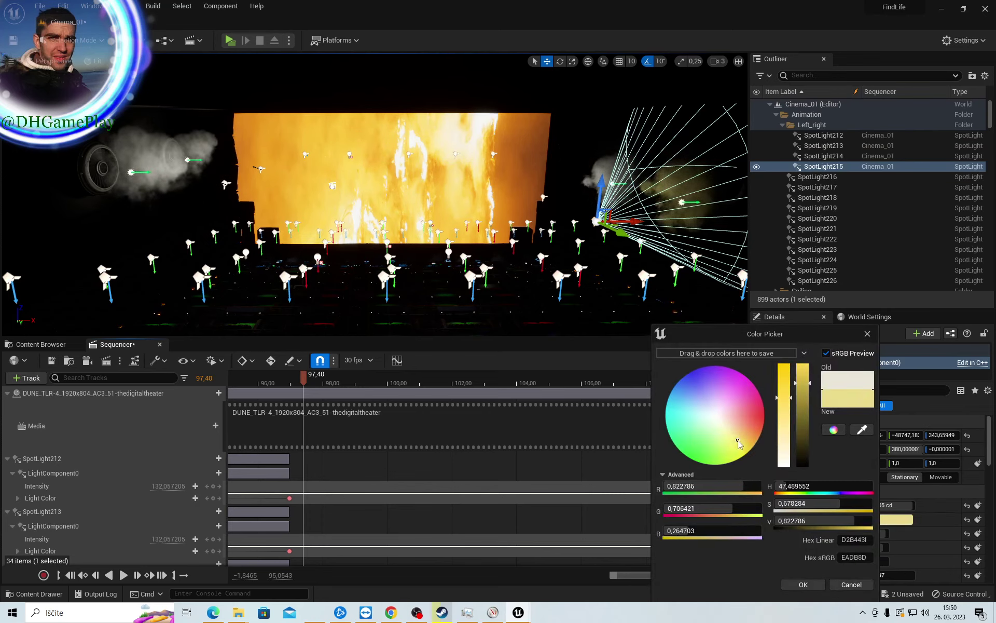
click(863, 540)
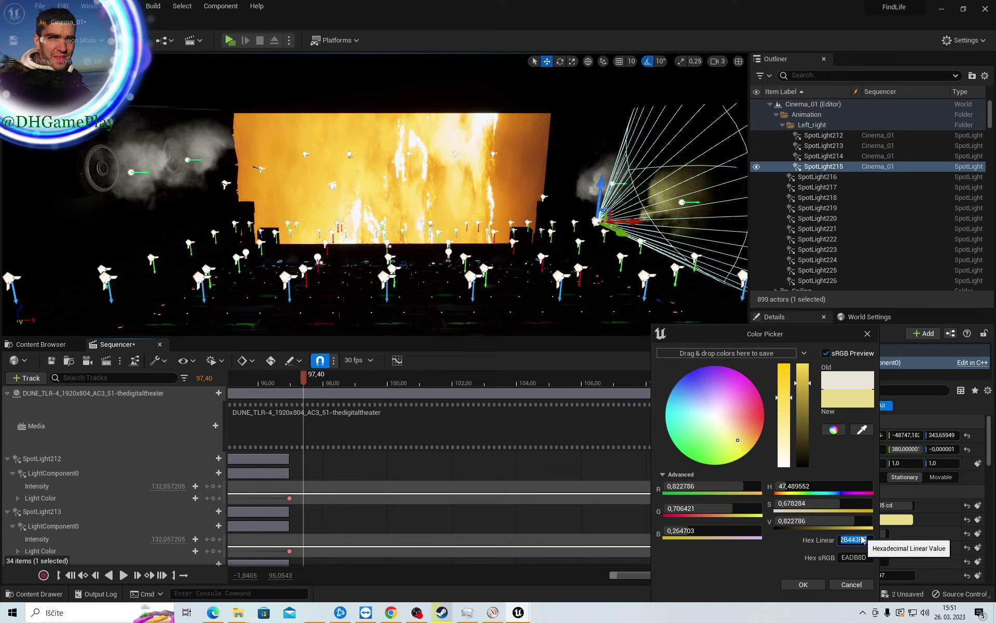
click(813, 583)
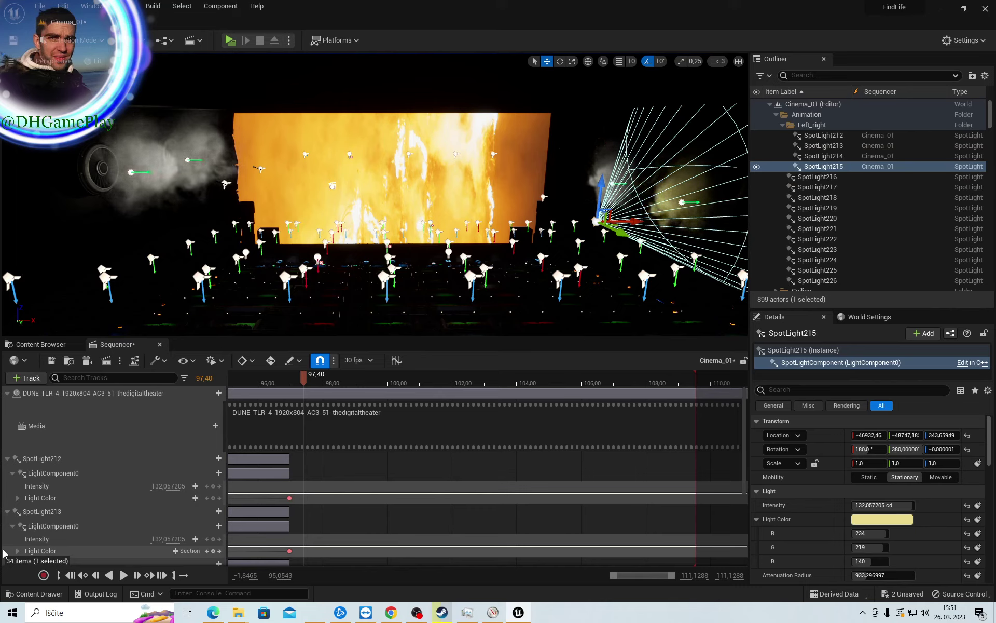
click(71, 502)
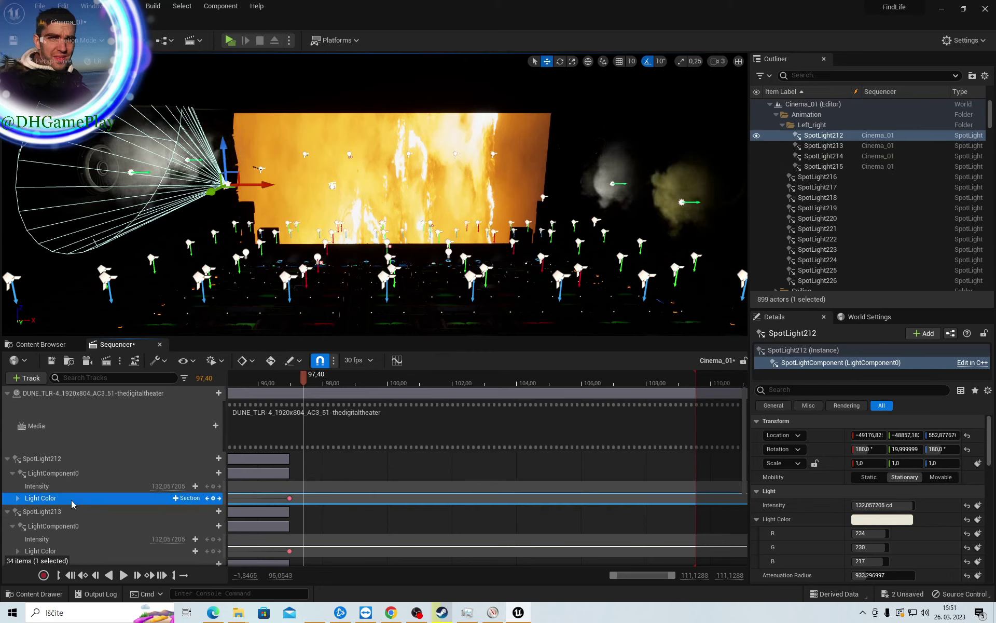
Set SpotLight212's light colour to hex D2B443FF and key it at 97.40
click(883, 519)
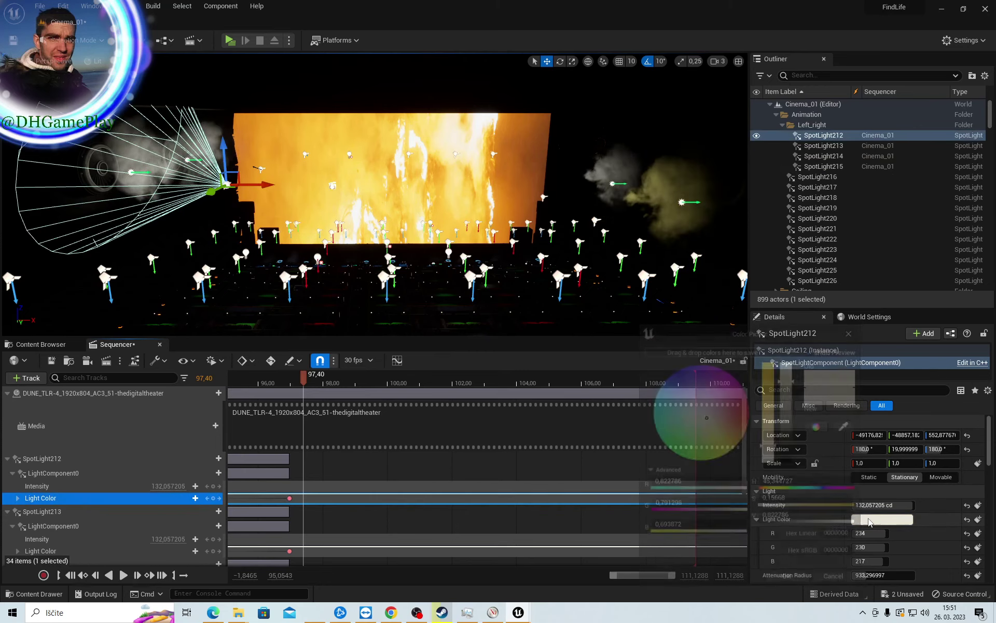
click(842, 540)
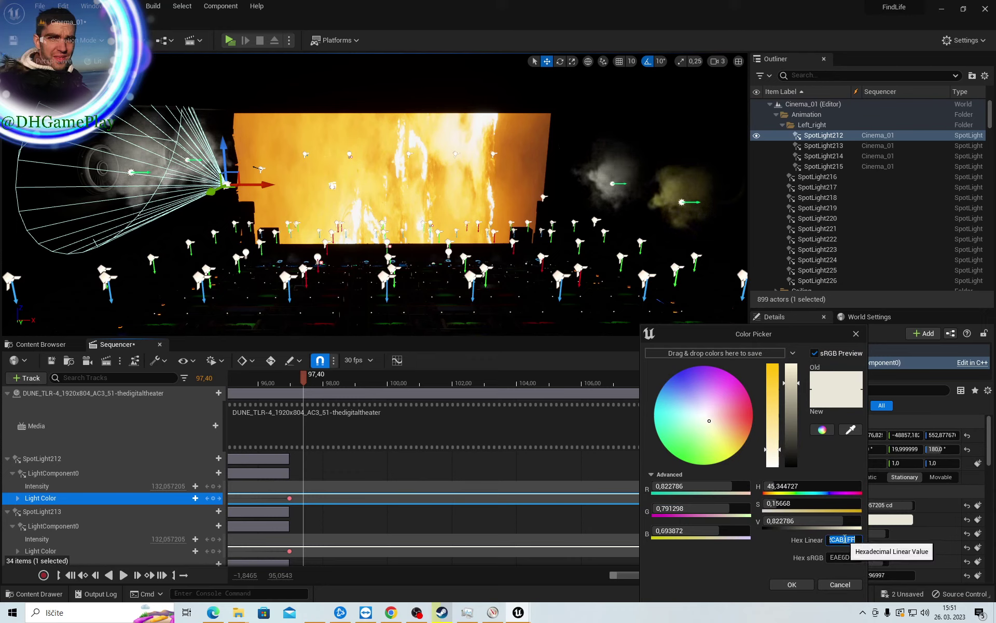
text(D2B443FF)
key(Return)
click(804, 582)
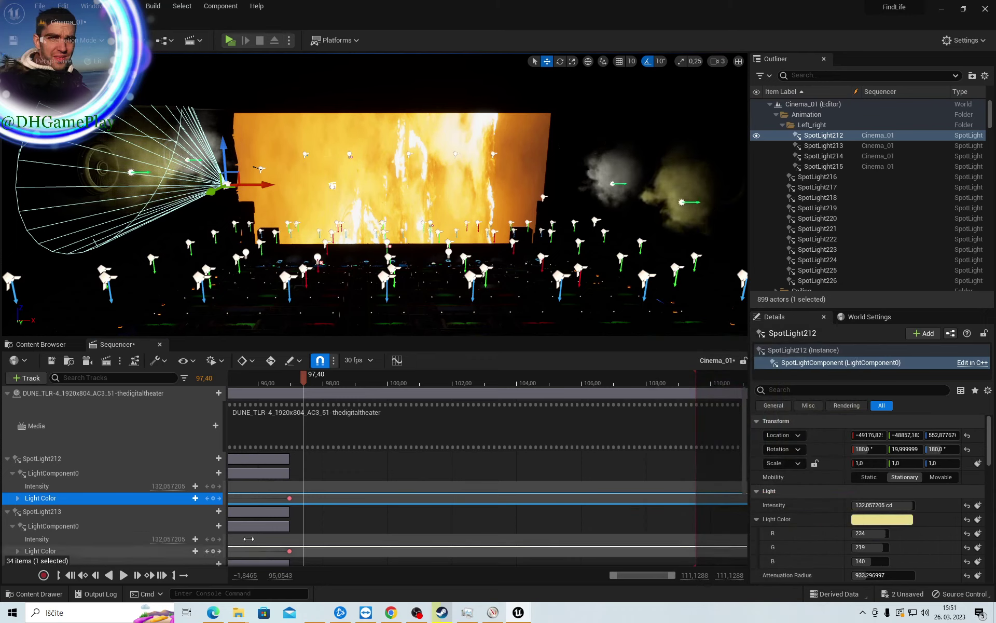
click(213, 498)
Paste the yellow colour into SpotLight213's light and key it at 97.40
scroll(208, 513, down, 3)
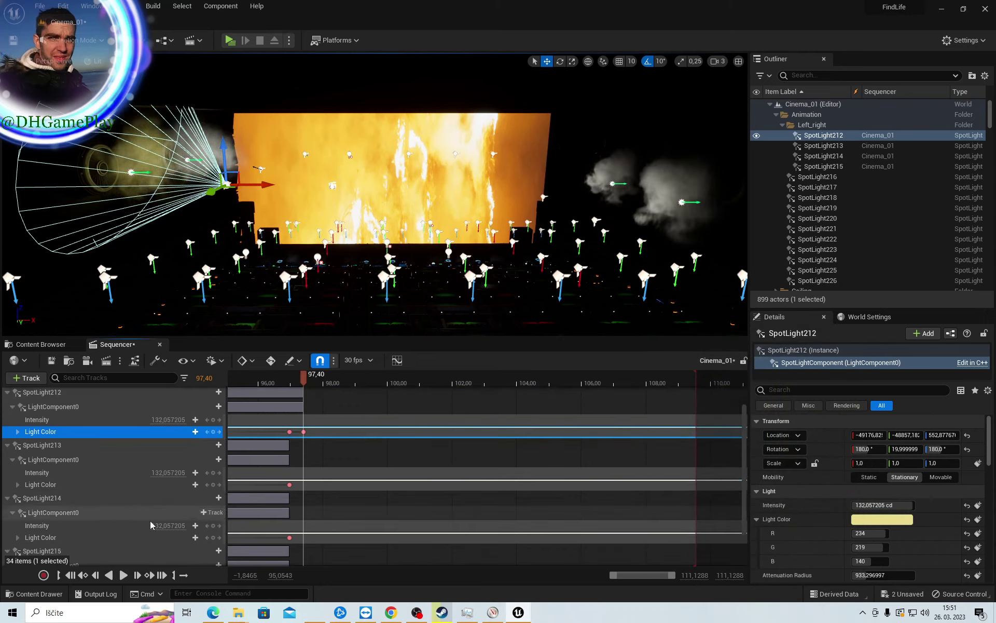
click(96, 487)
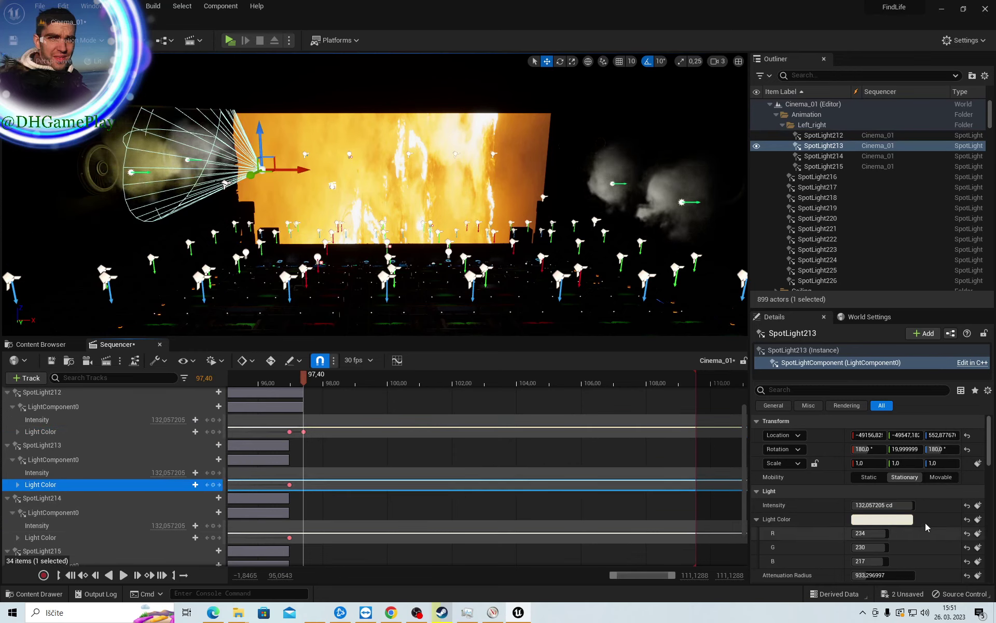
click(893, 519)
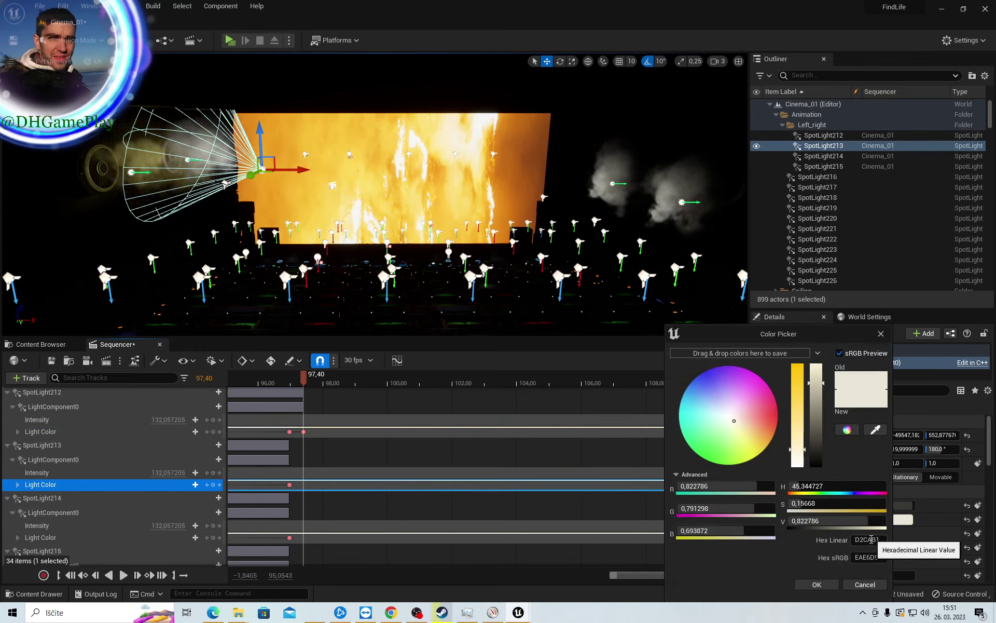
click(866, 540)
key(ctrl+v)
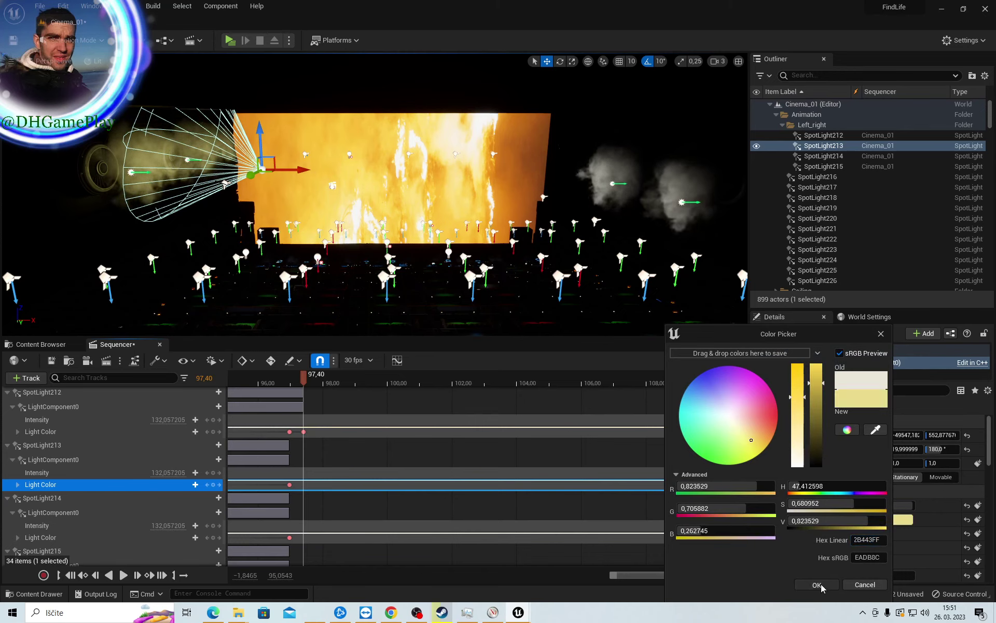
click(817, 584)
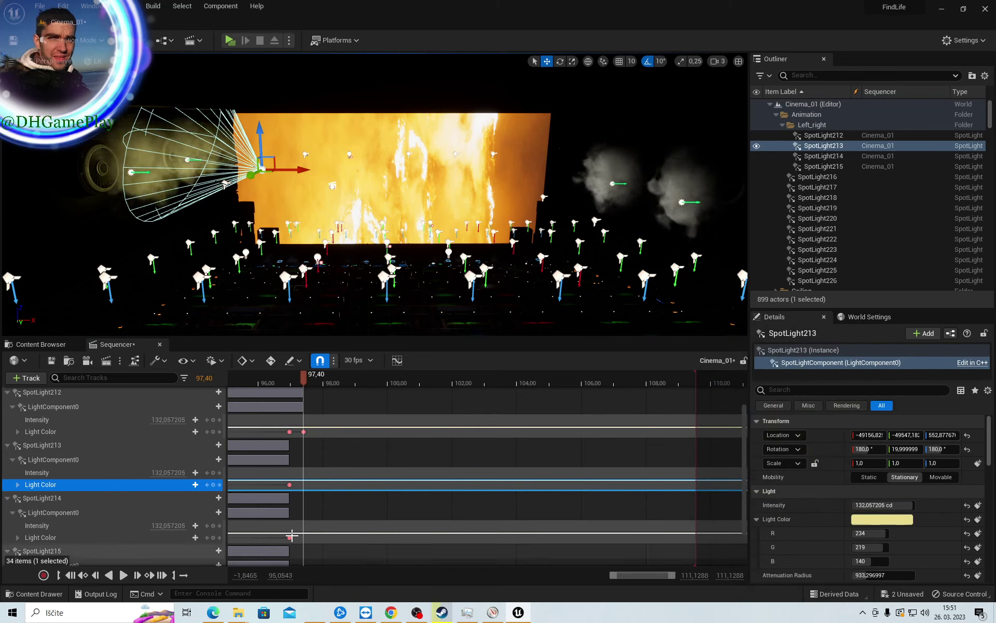
click(213, 485)
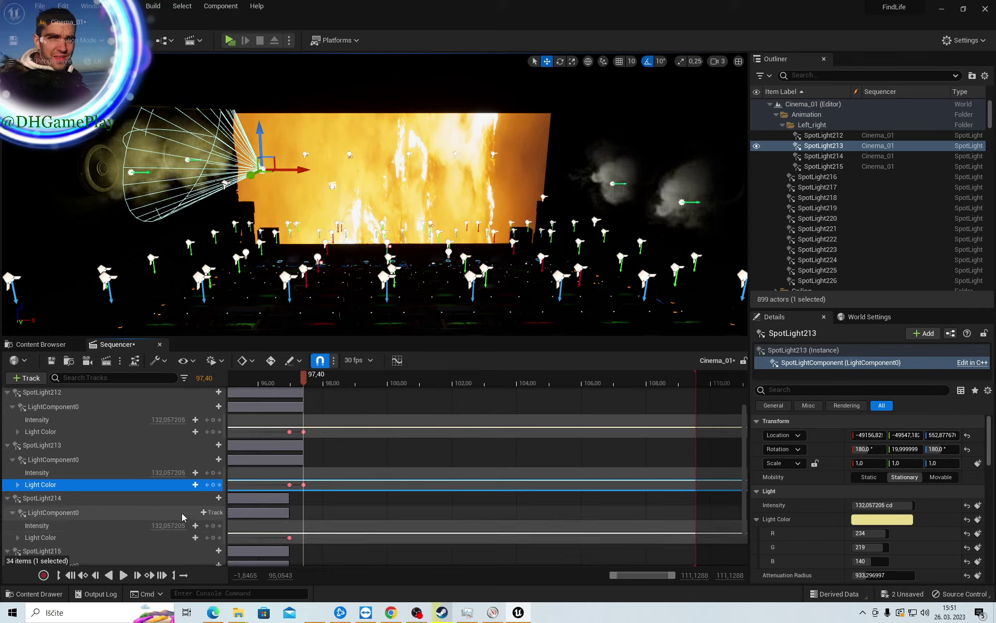
Set SpotLight214's light colour to the same warm yellow
scroll(109, 519, down, 2)
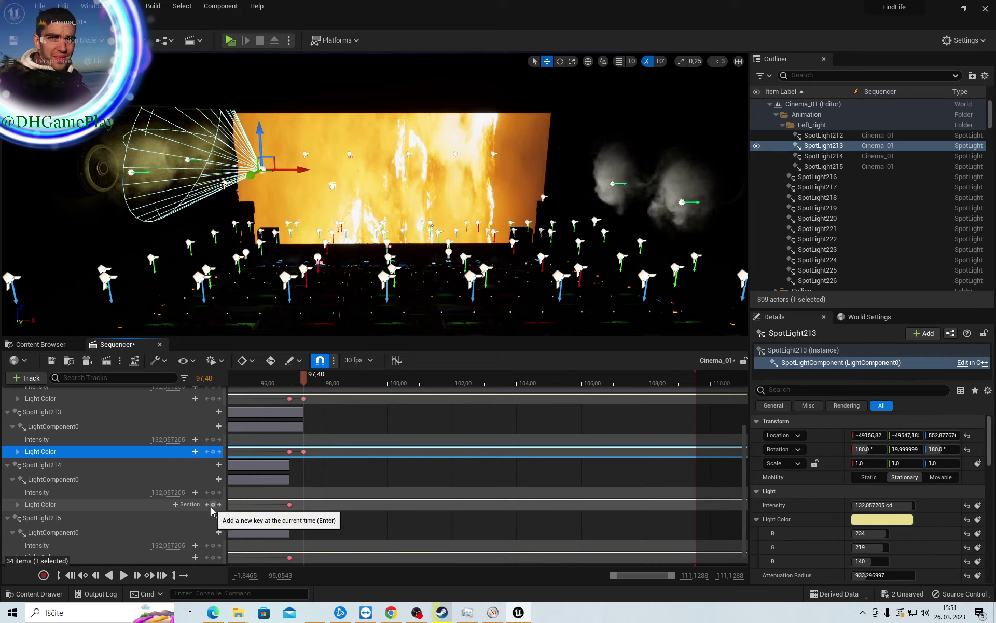
click(130, 506)
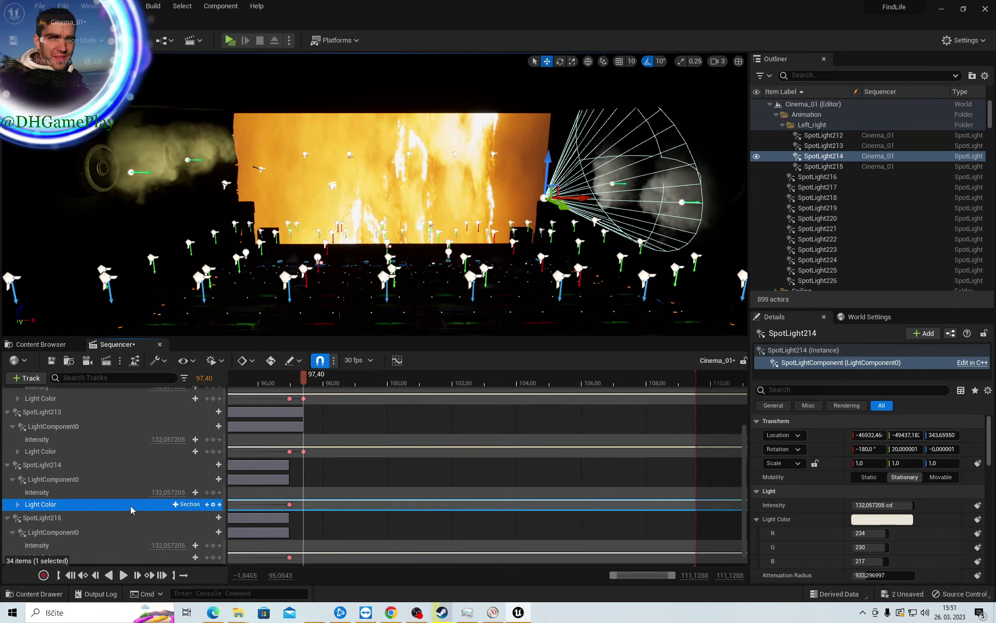
click(877, 519)
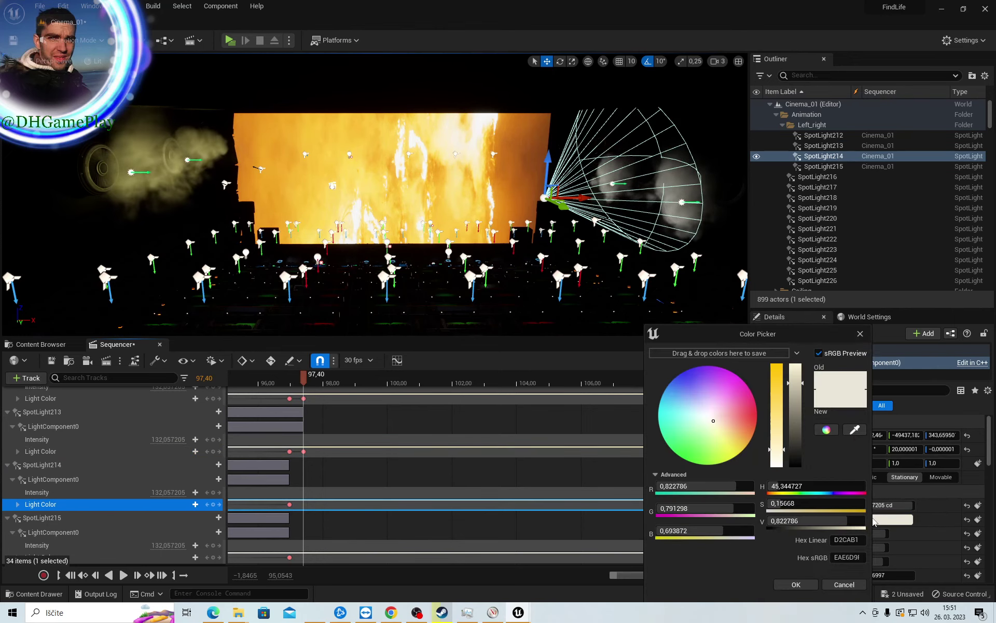
click(838, 562)
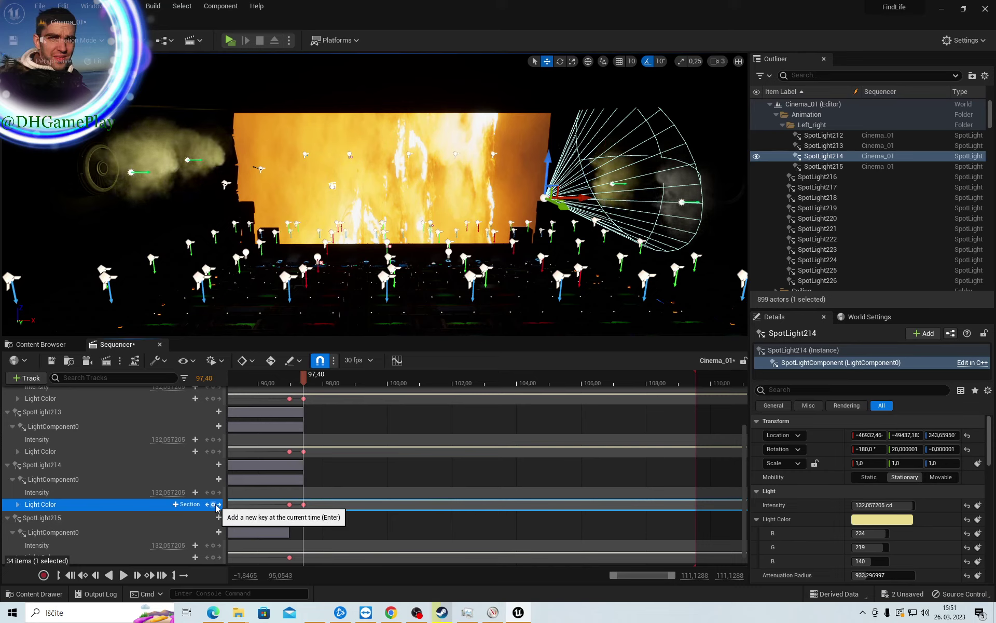
Paste the yellow colour into SpotLight215's light and key it at 97.40
scroll(182, 530, down, 1)
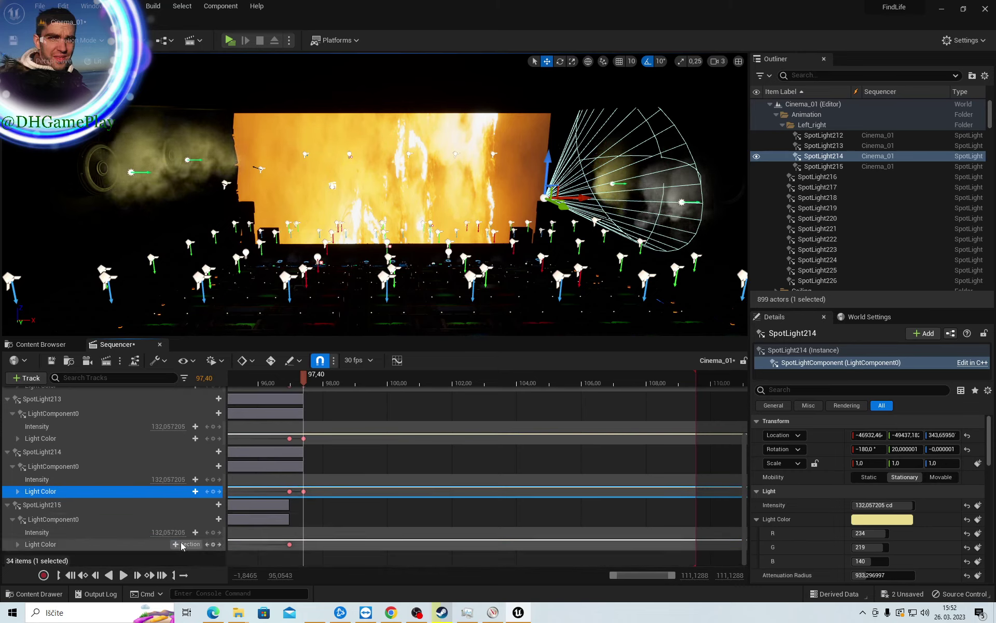
click(151, 545)
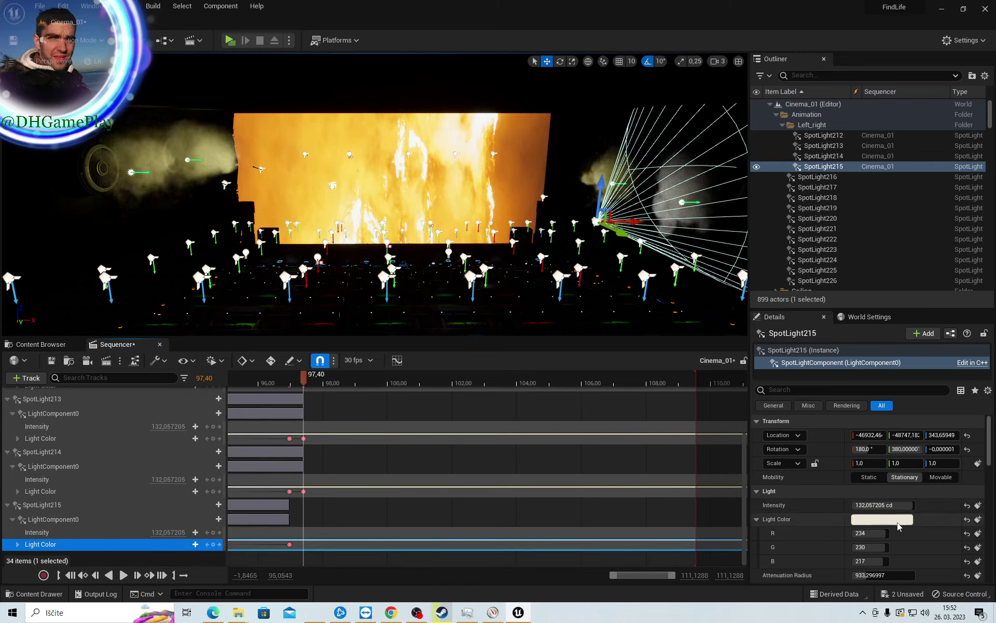
click(898, 521)
click(877, 540)
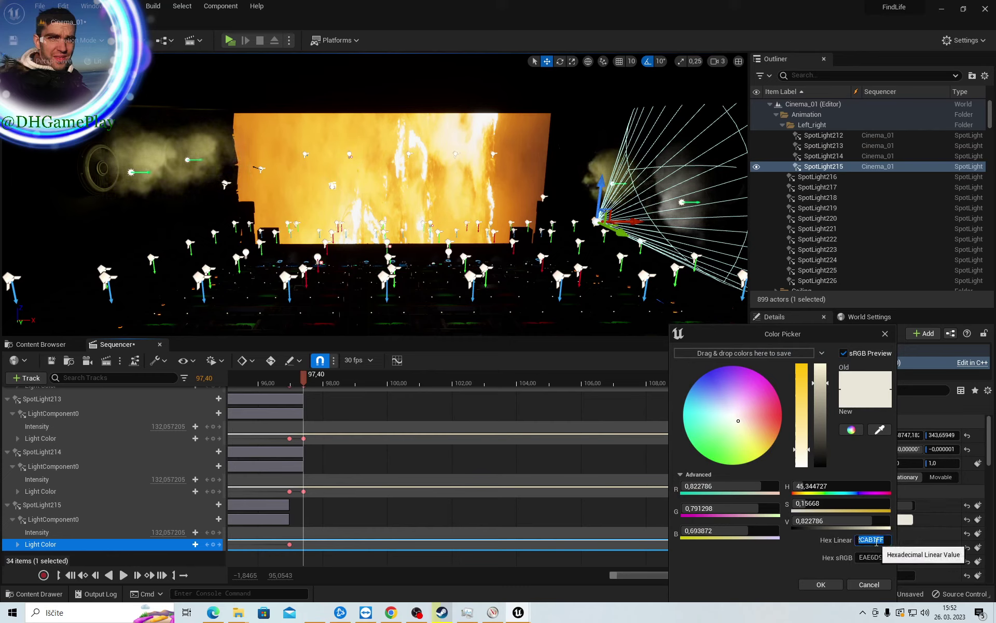
text(2B443FF)
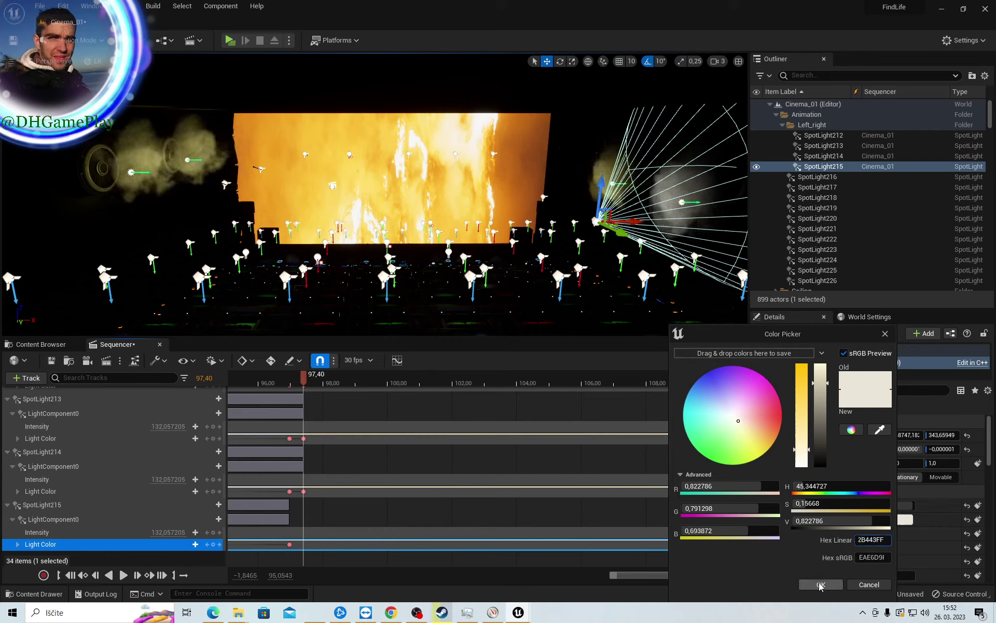
click(821, 585)
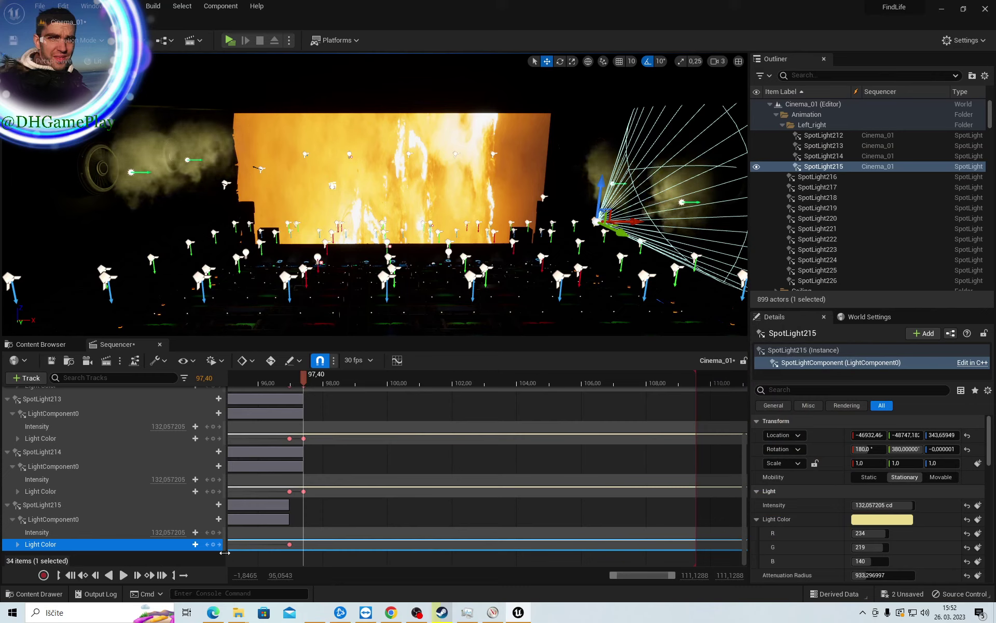
click(213, 545)
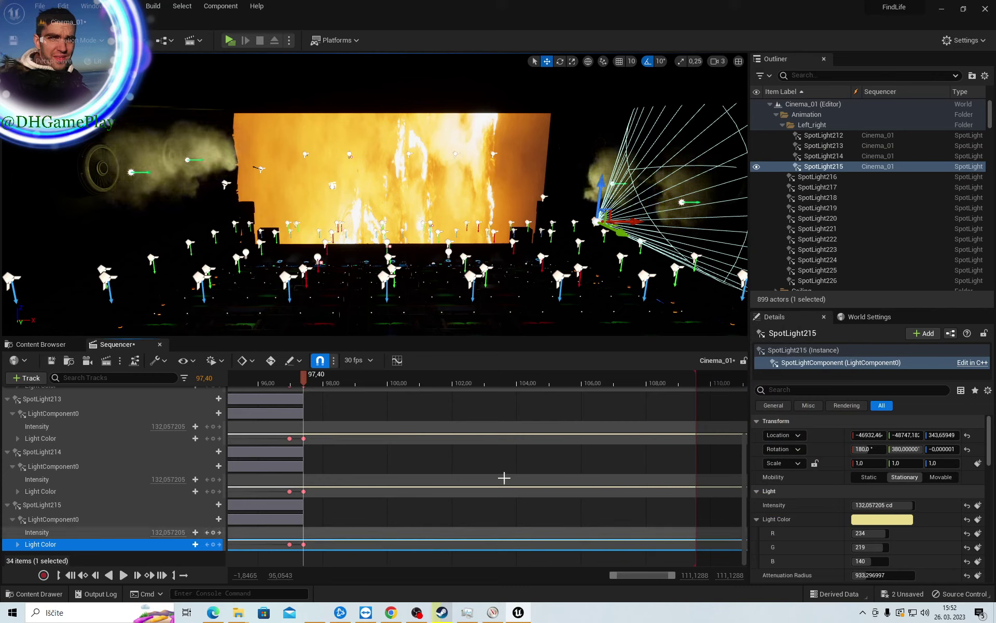
Drag the playback end out to about 118 and scrub to the new shot at 111,1667
drag(410, 378, 588, 393)
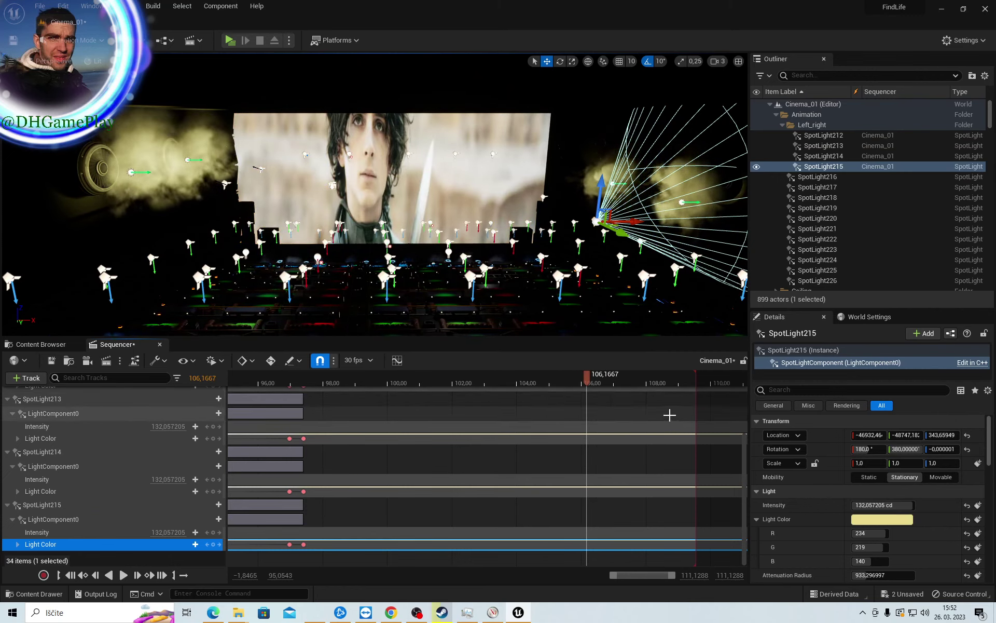
right_drag(667, 414, 261, 439)
drag(408, 397, 705, 397)
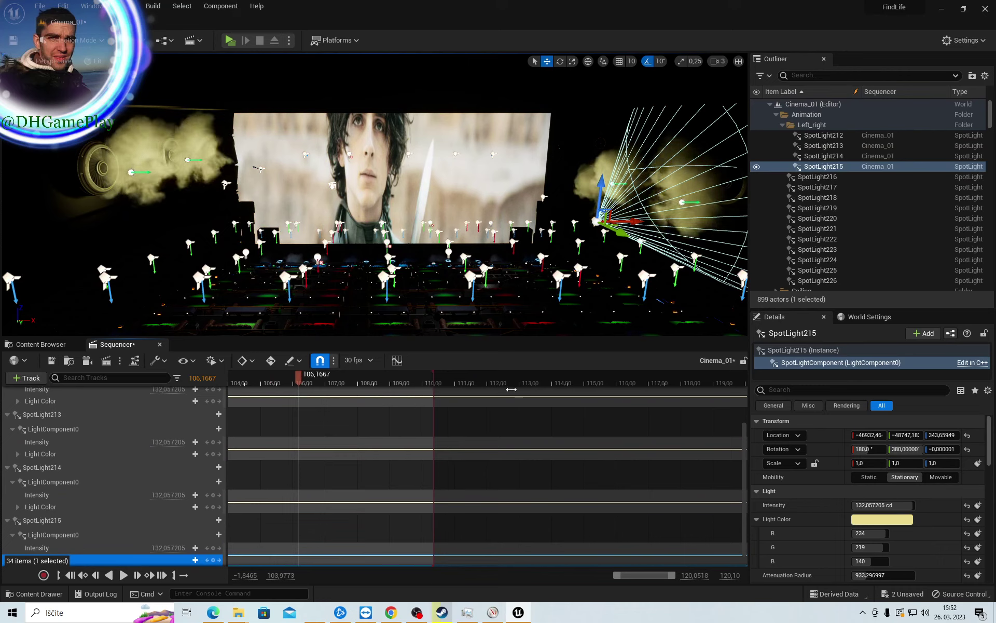
click(578, 376)
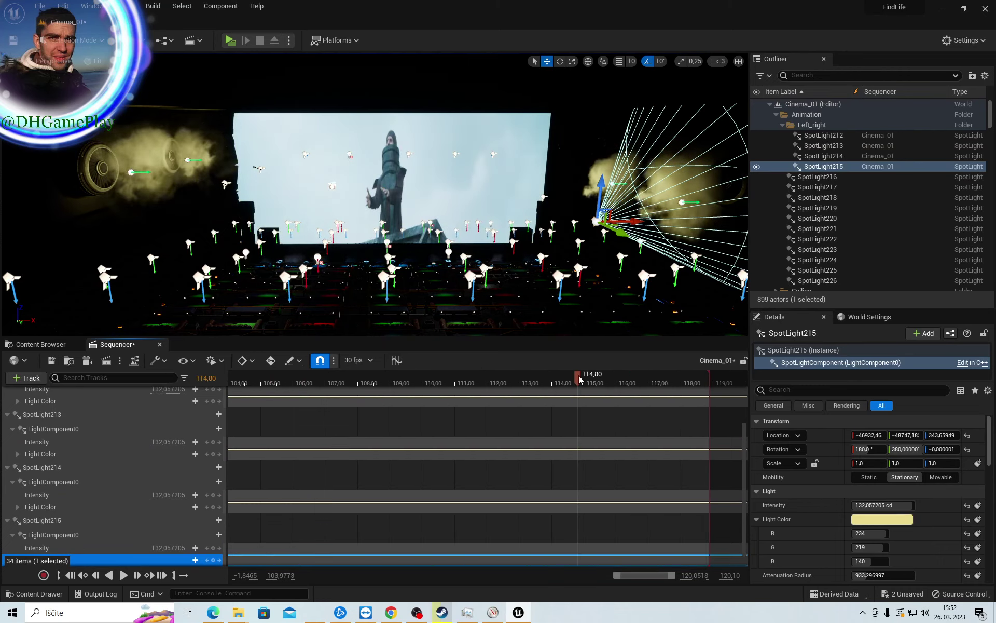
mouse_move(573, 382)
mouse_down()
mouse_move(421, 393)
mouse_move(656, 389)
mouse_up()
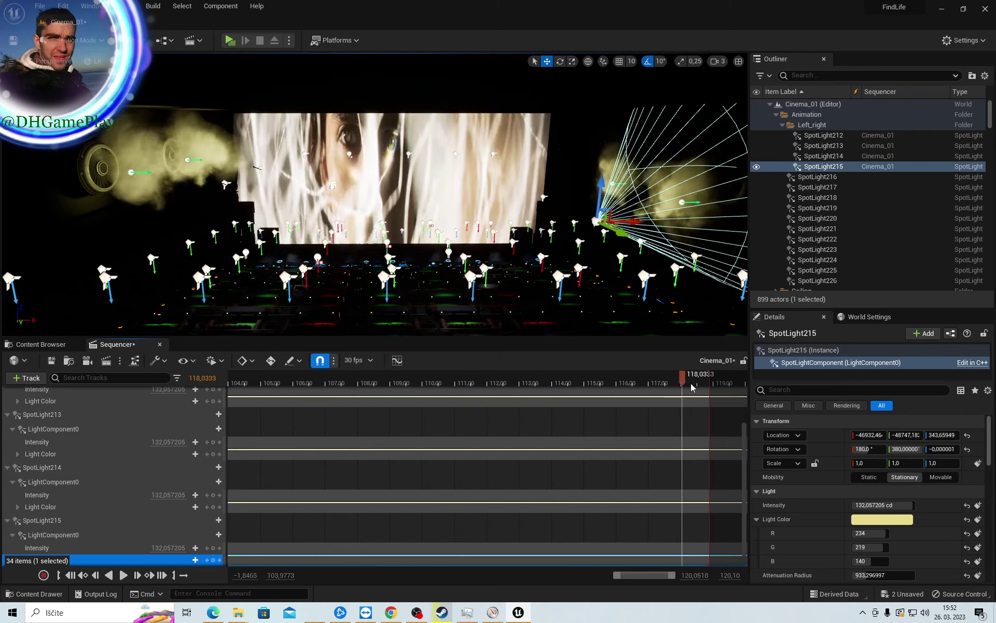
mouse_move(656, 389)
mouse_down()
mouse_move(439, 395)
mouse_move(461, 403)
mouse_up()
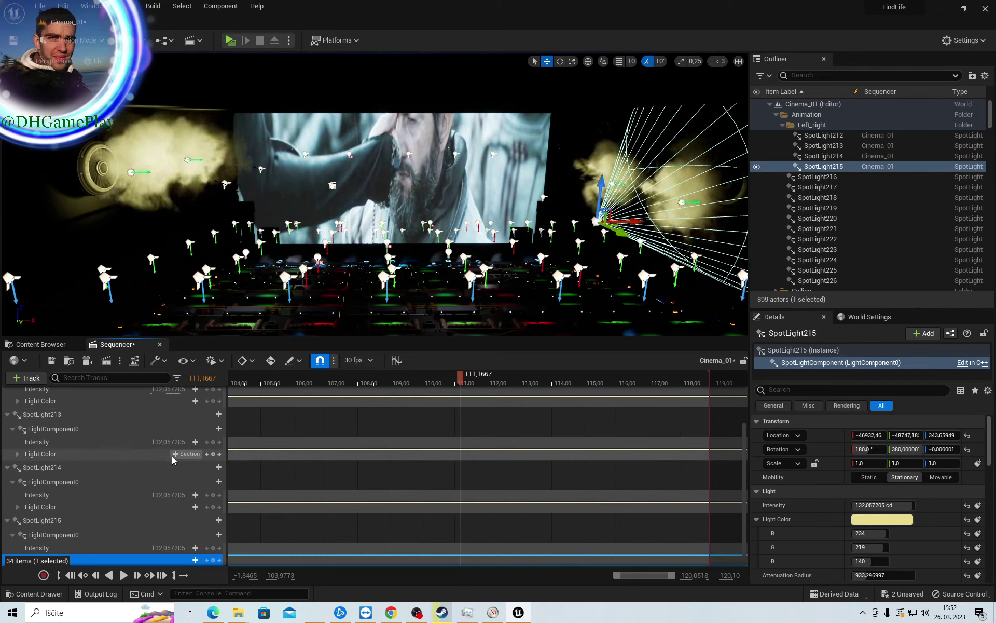
Key SpotLight212–215's yellow Light Color at 111.17 and save the Cinema_01 sequence
scroll(202, 446, up, 1)
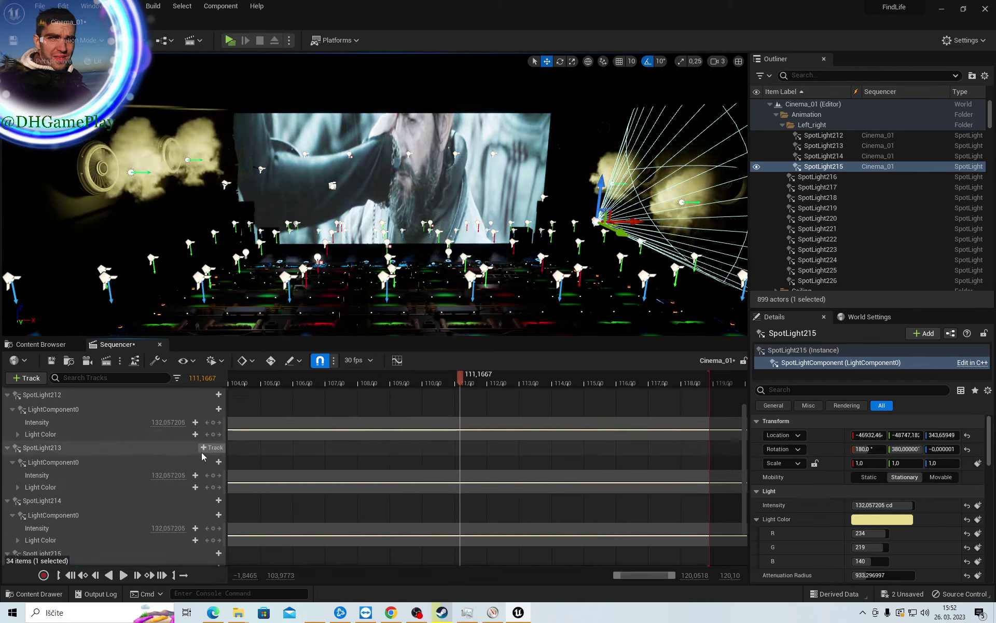
click(213, 434)
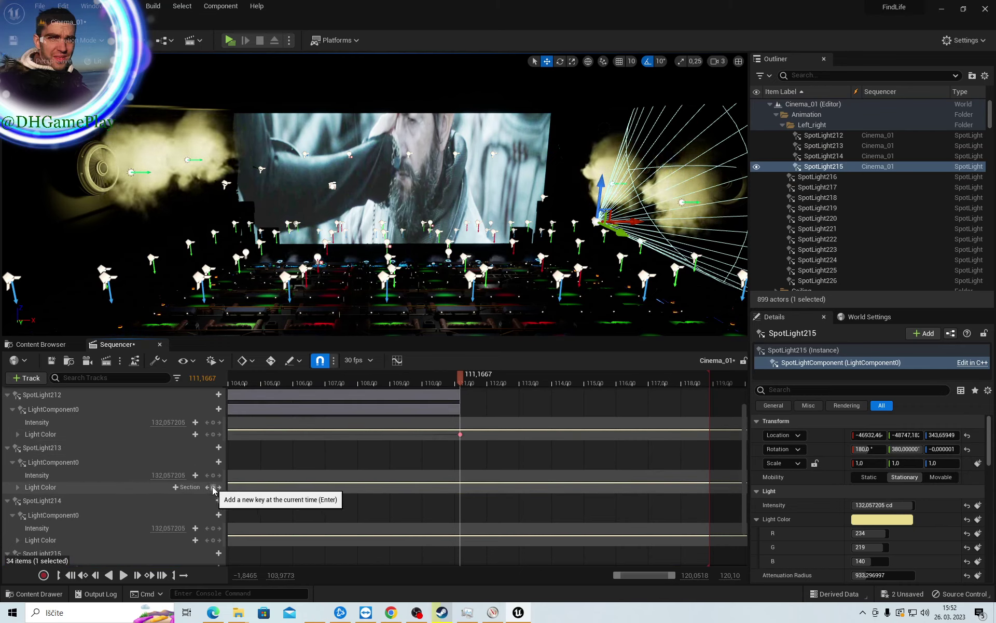
click(213, 487)
scroll(214, 467, down, 1)
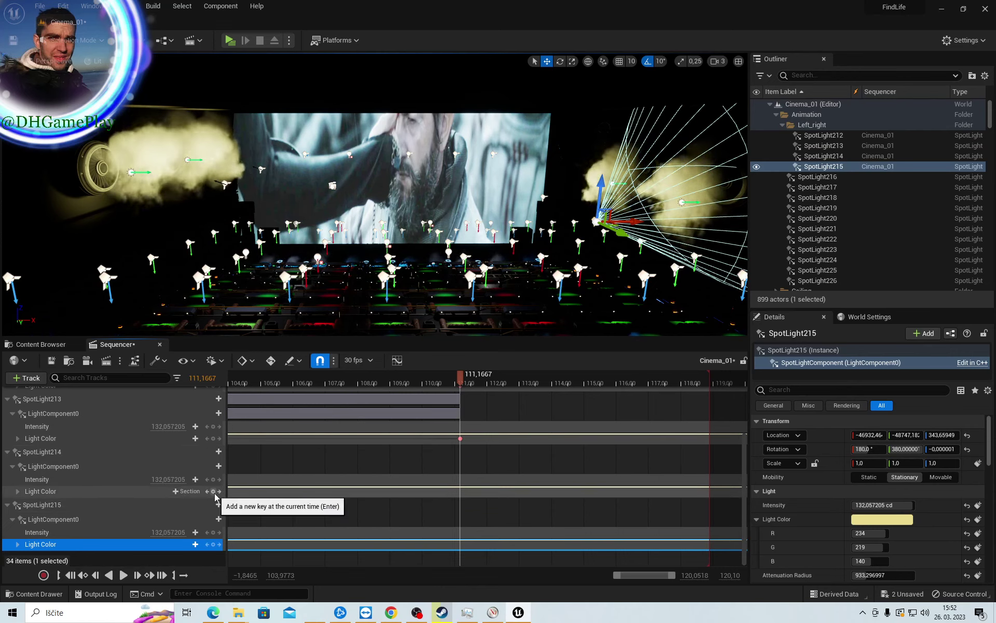
click(213, 491)
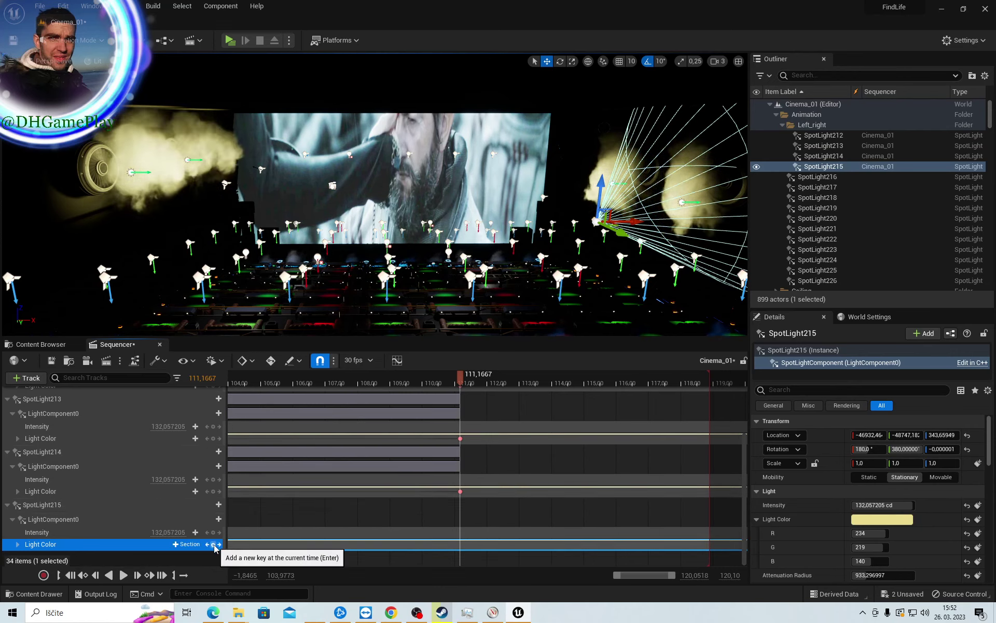
click(213, 545)
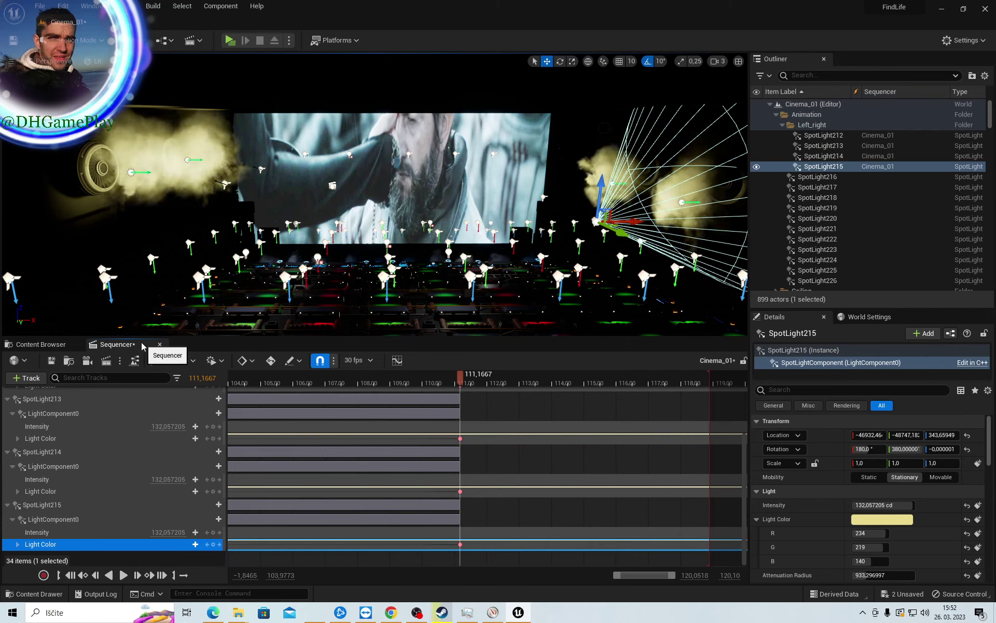
key(ctrl+s)
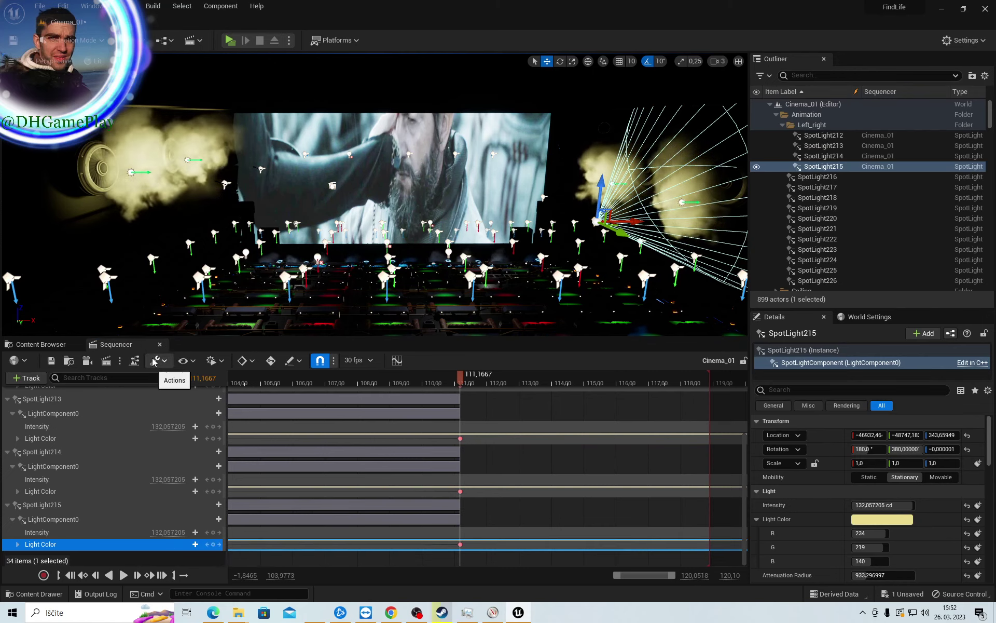
At 111,4333, set SpotLight215's light colour to pale near-white
click(471, 377)
click(470, 379)
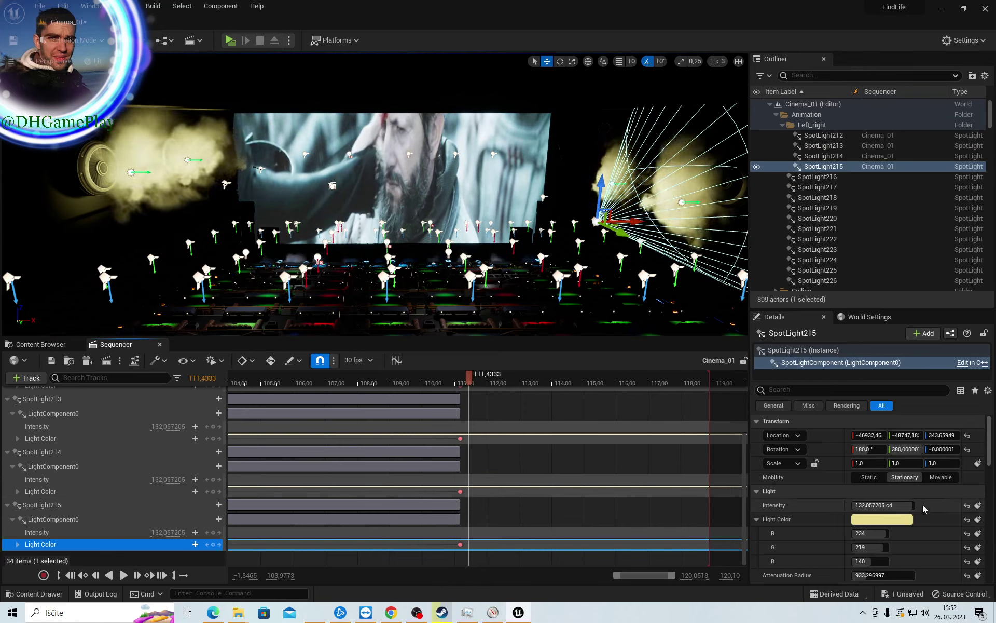
click(882, 519)
drag(732, 426, 727, 418)
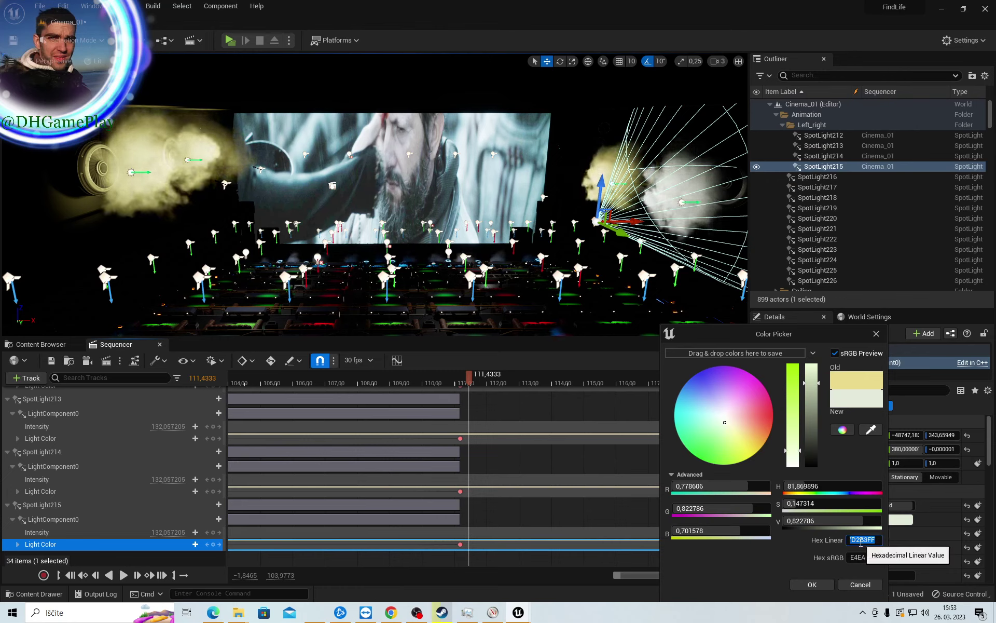
click(824, 586)
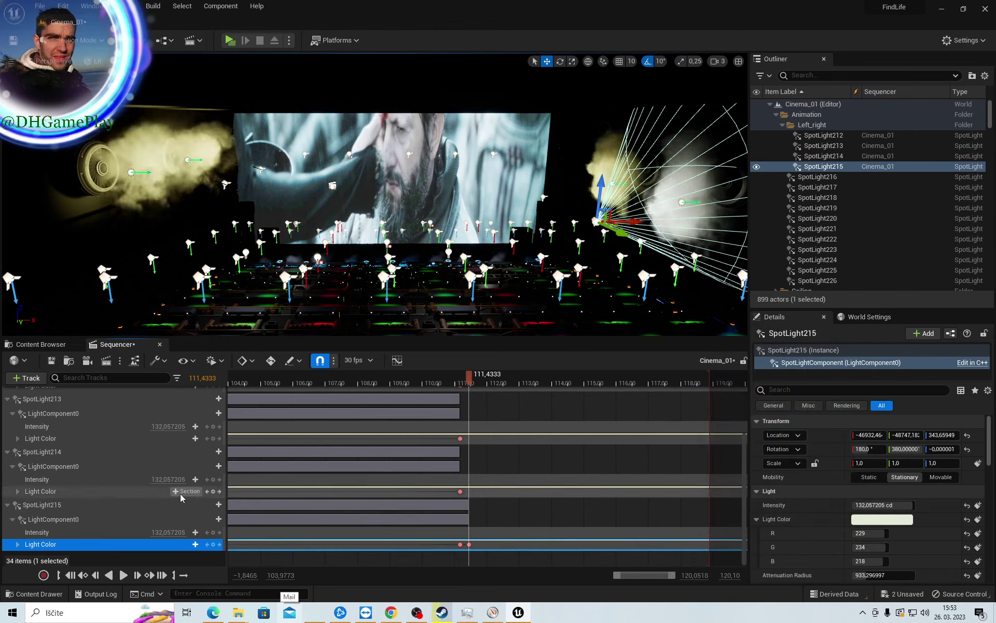
Set SpotLight214's light colour to near-white (229, 234, 218) and key it
click(171, 491)
click(906, 522)
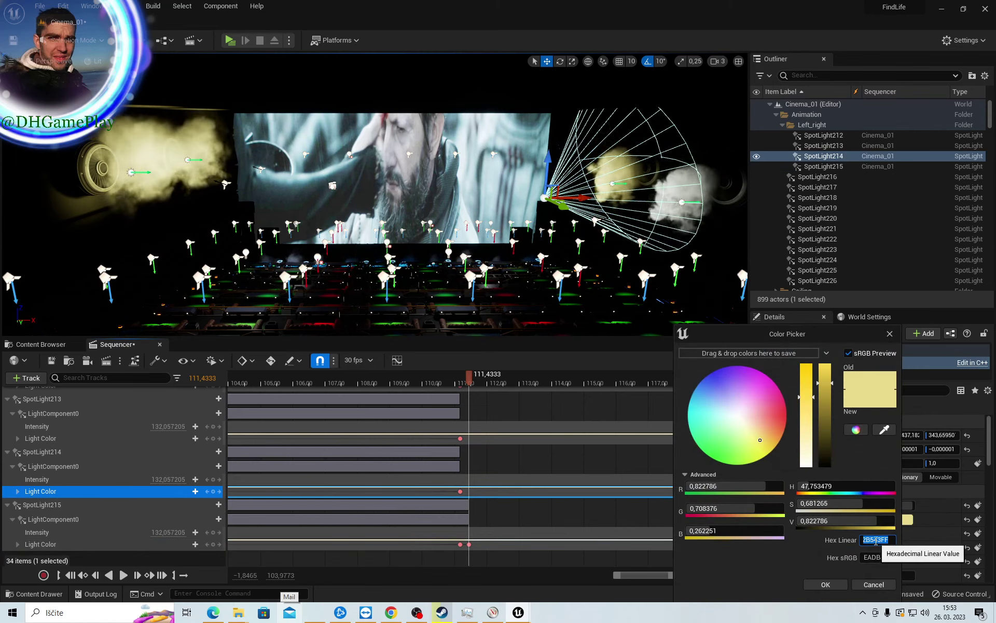
click(833, 585)
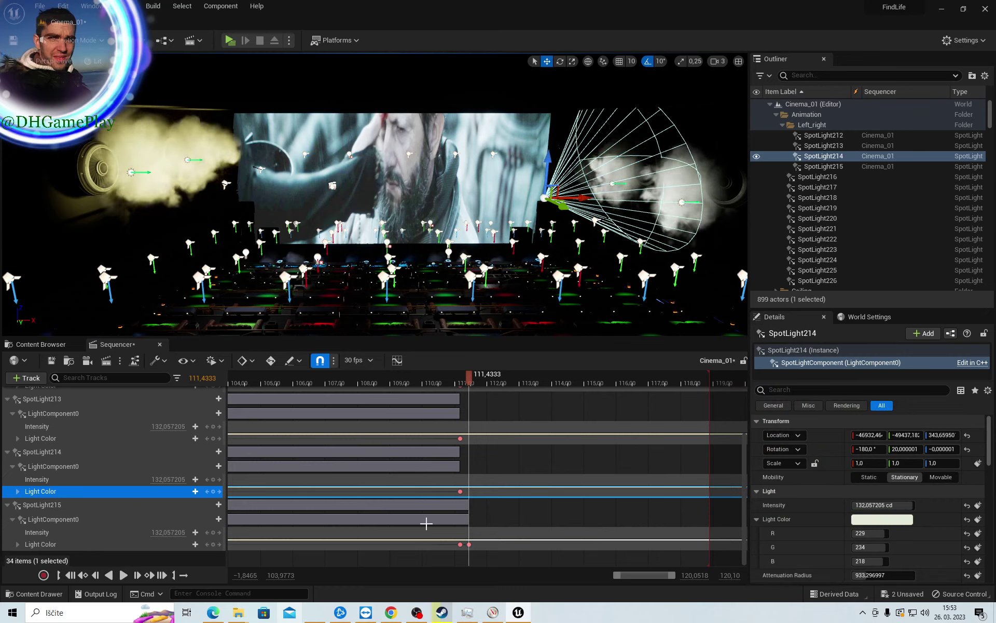
click(213, 491)
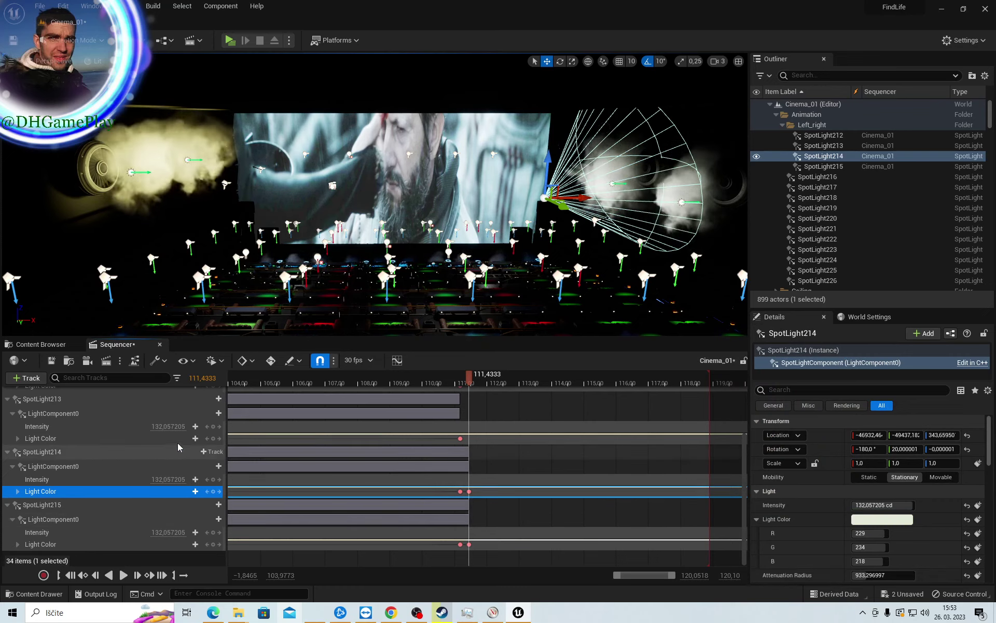
Set SpotLight213 and SpotLight212's light colours to the same near-white
click(124, 438)
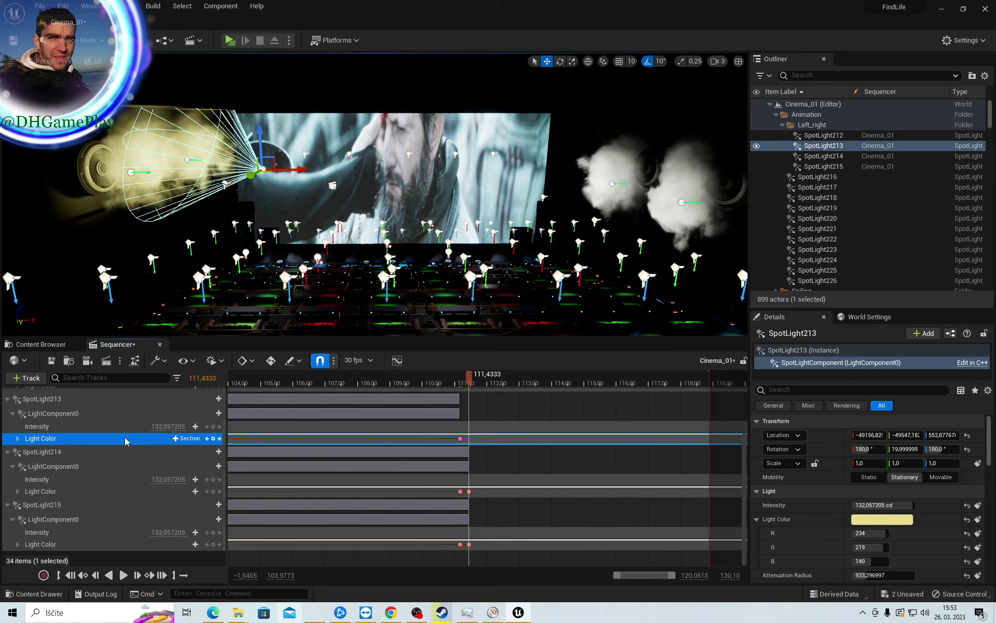
click(888, 520)
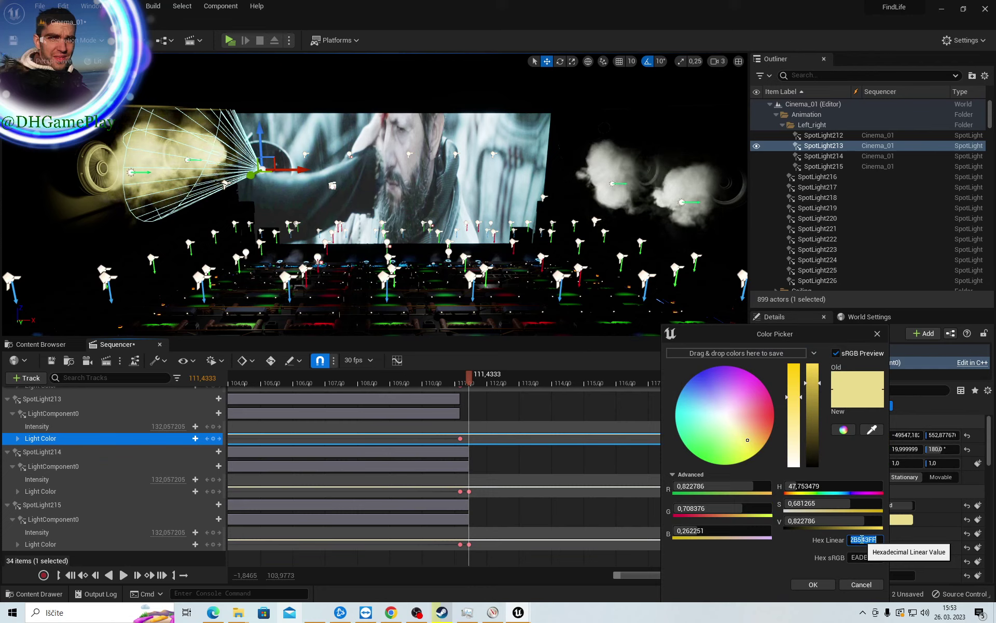
click(813, 583)
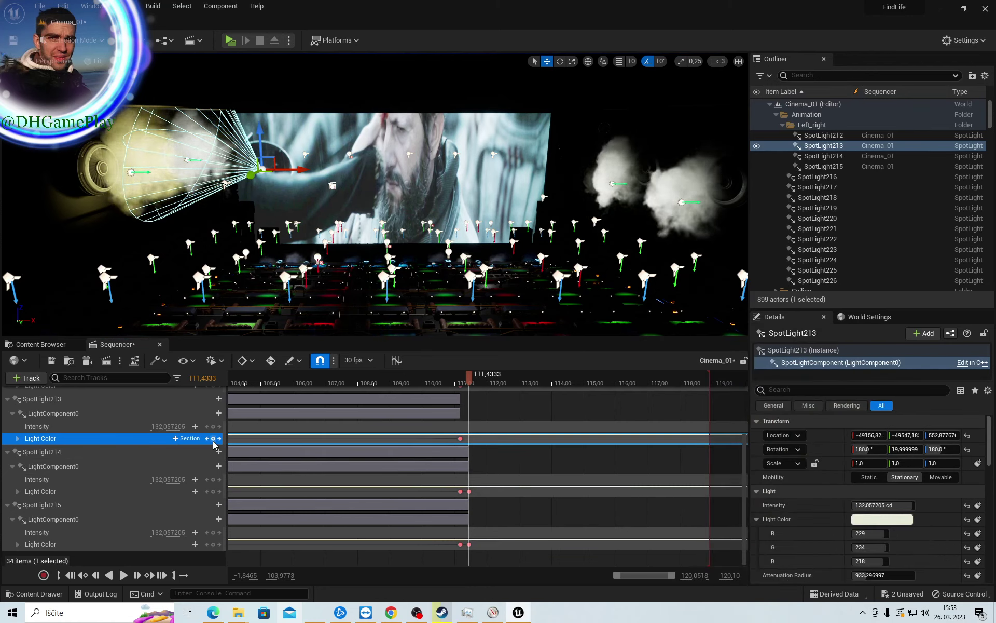
scroll(171, 467, up, 2)
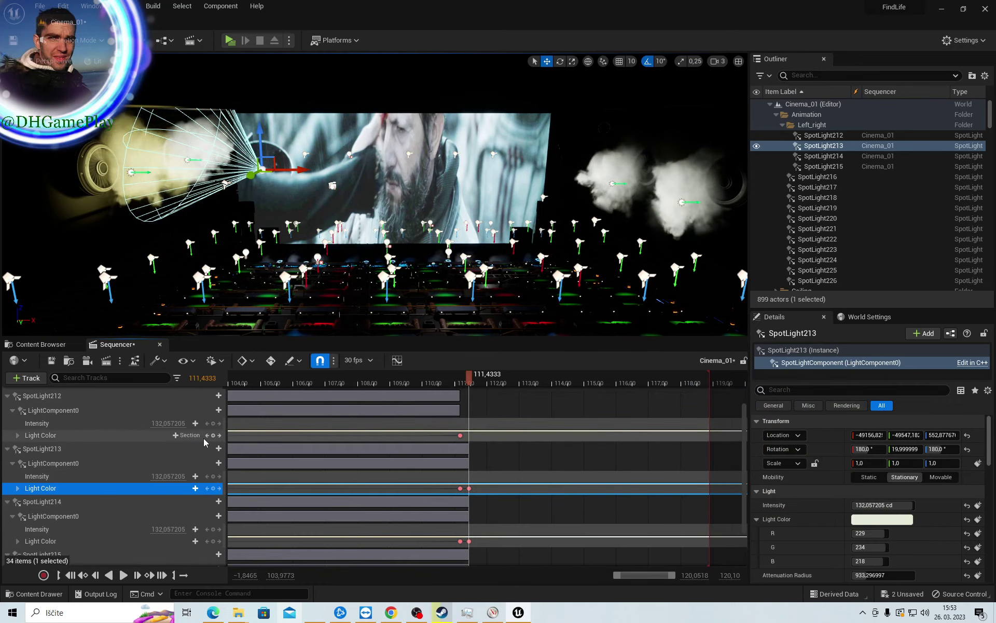
scroll(135, 488, up, 2)
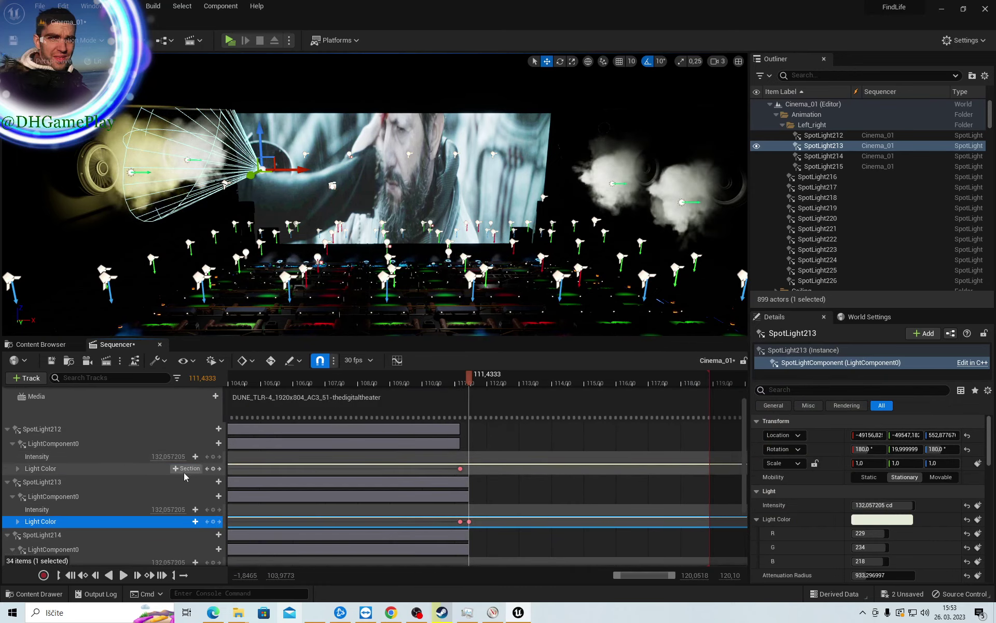
click(154, 468)
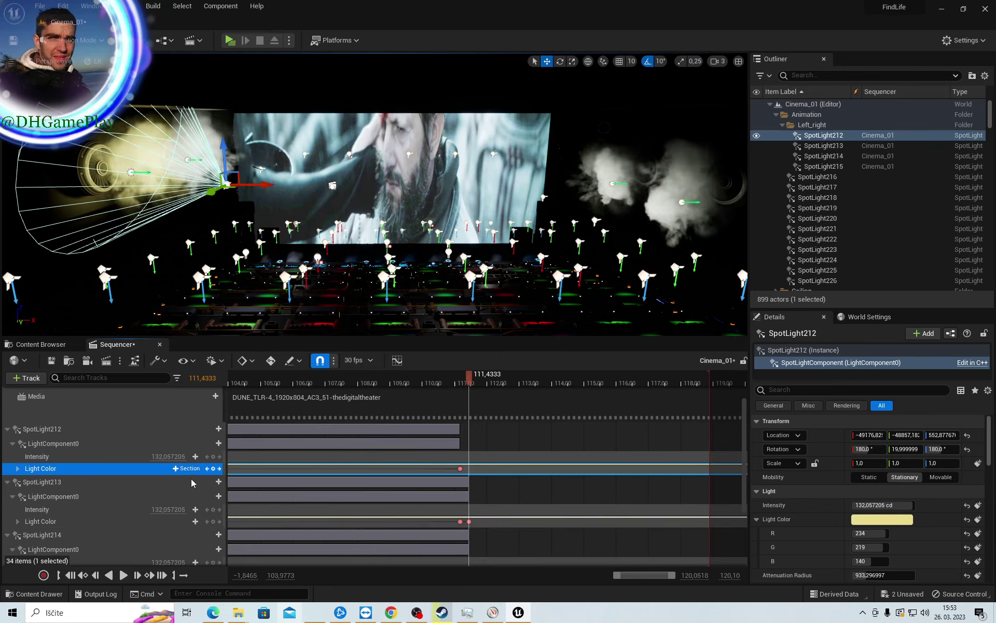
click(887, 521)
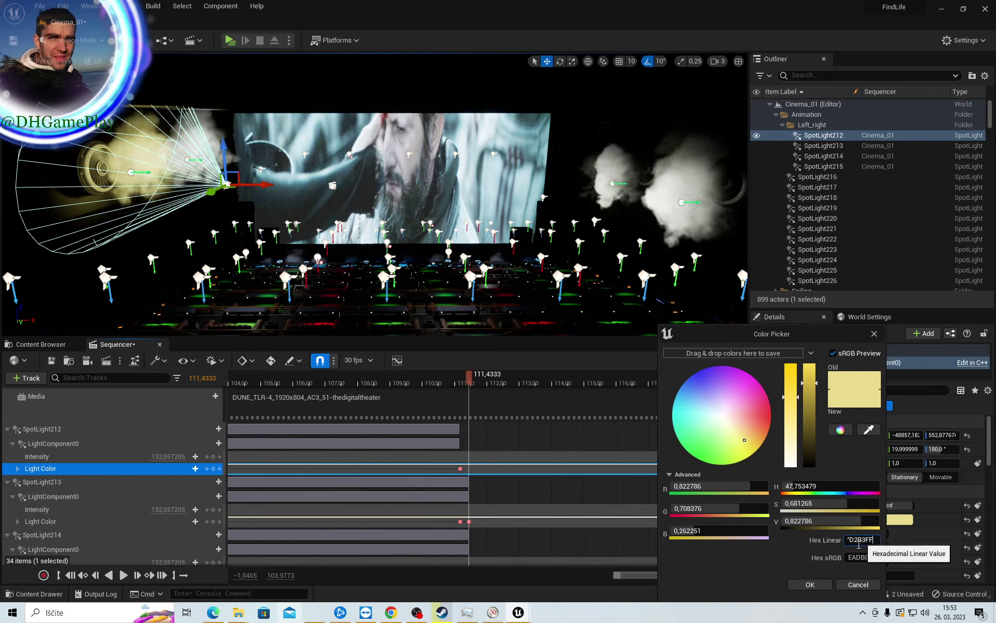
click(810, 585)
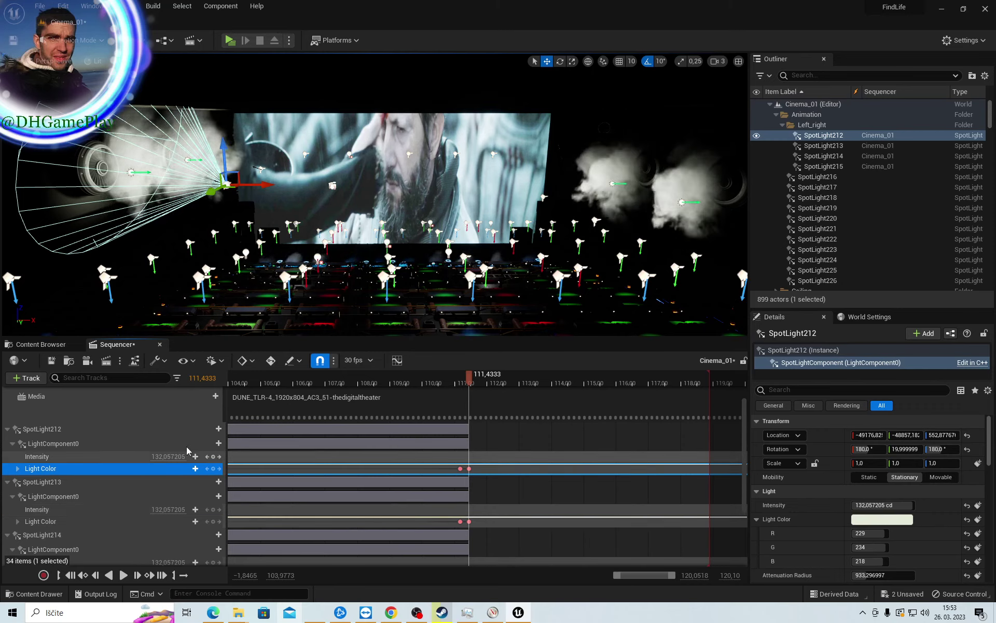
scroll(163, 462, up, 1)
scroll(170, 466, down, 1)
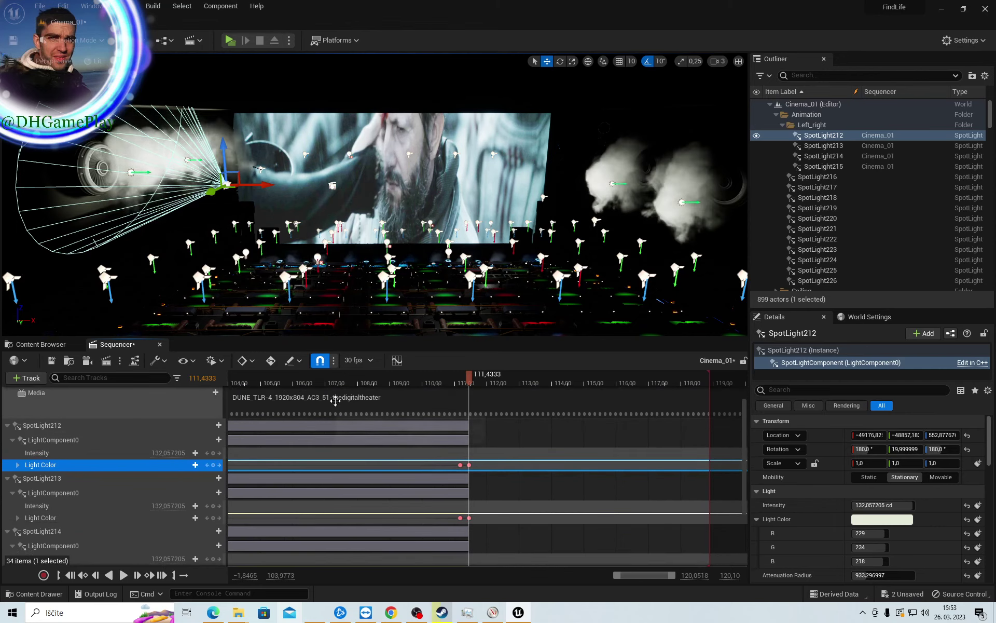
Scrub the trailer forward from 113.70, extending the playback range end to about 143
click(544, 380)
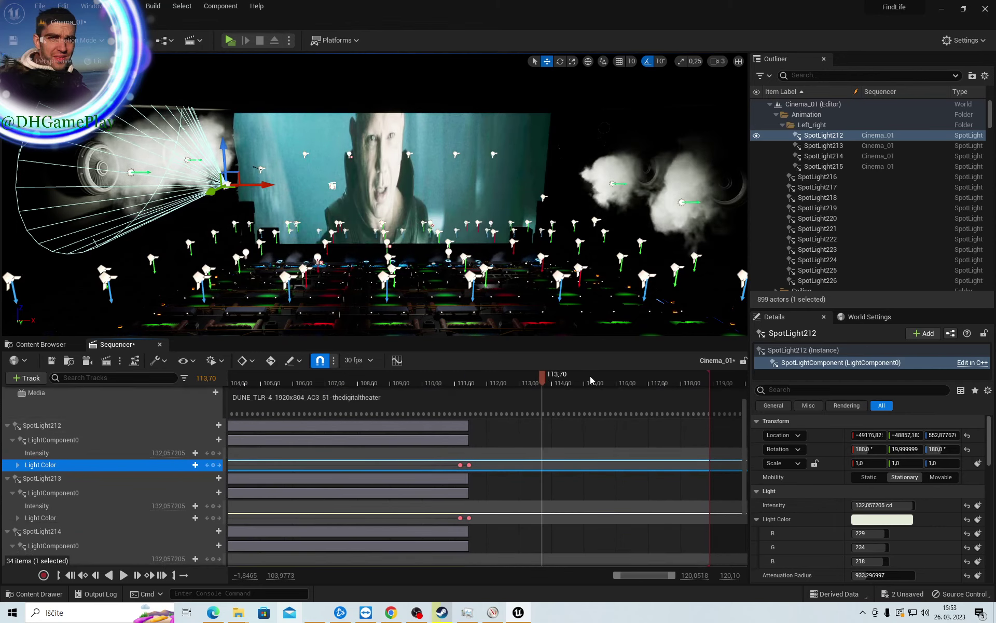
click(606, 375)
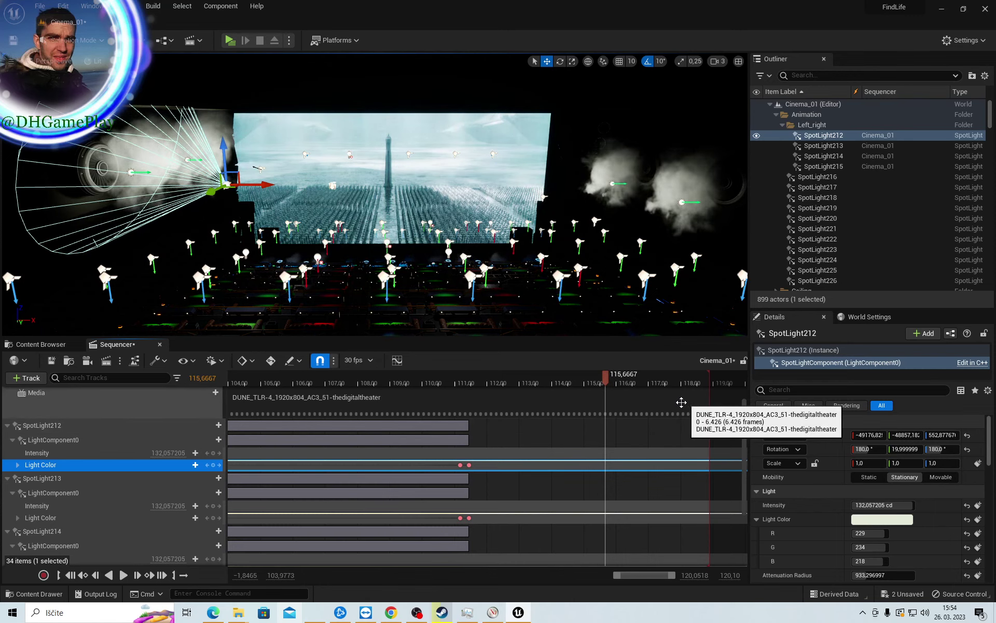
right_drag(681, 402, 406, 400)
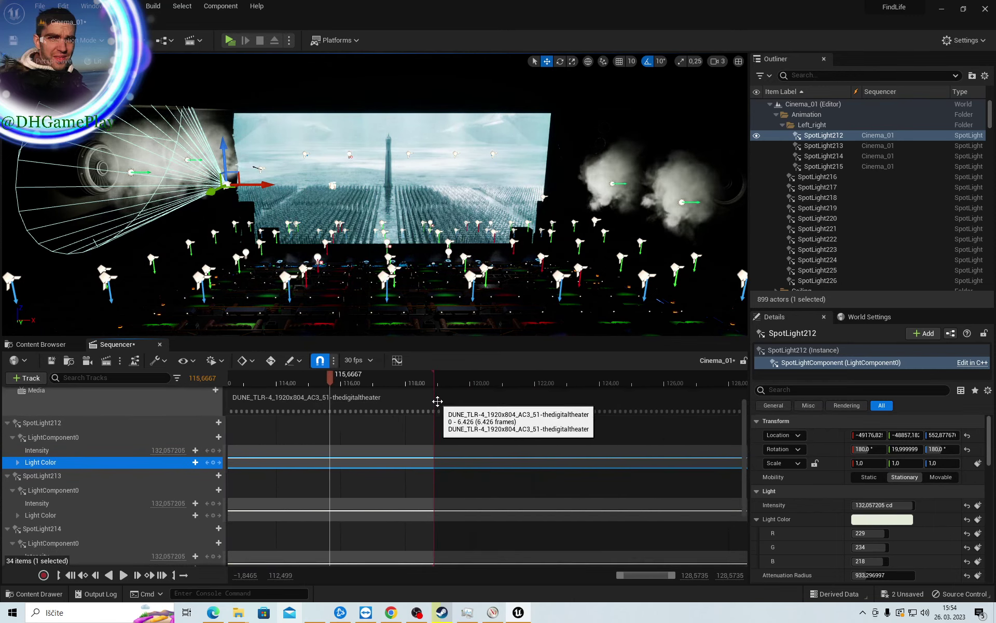
drag(446, 375, 715, 375)
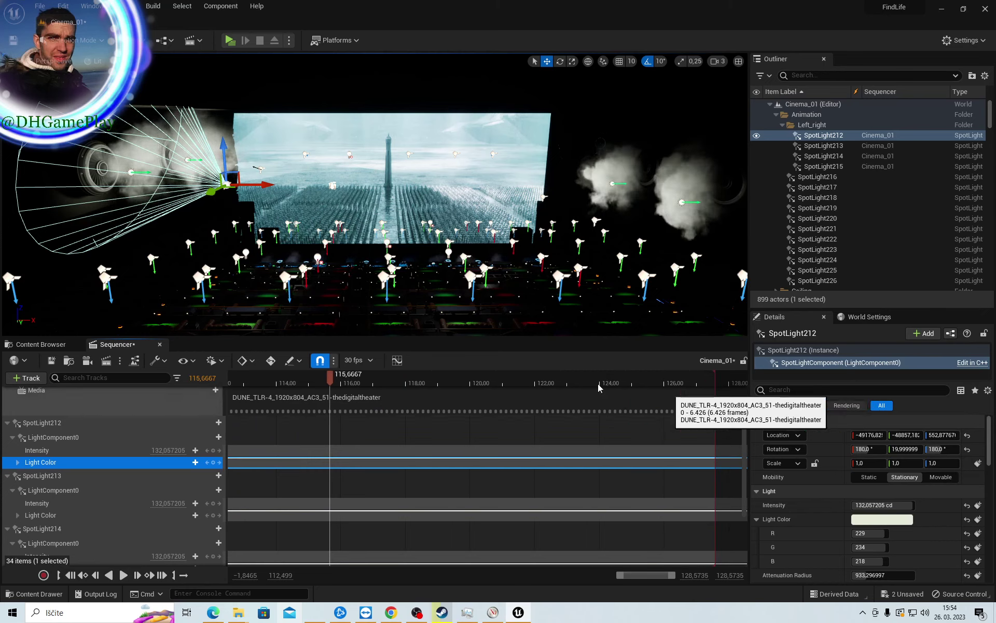
click(521, 376)
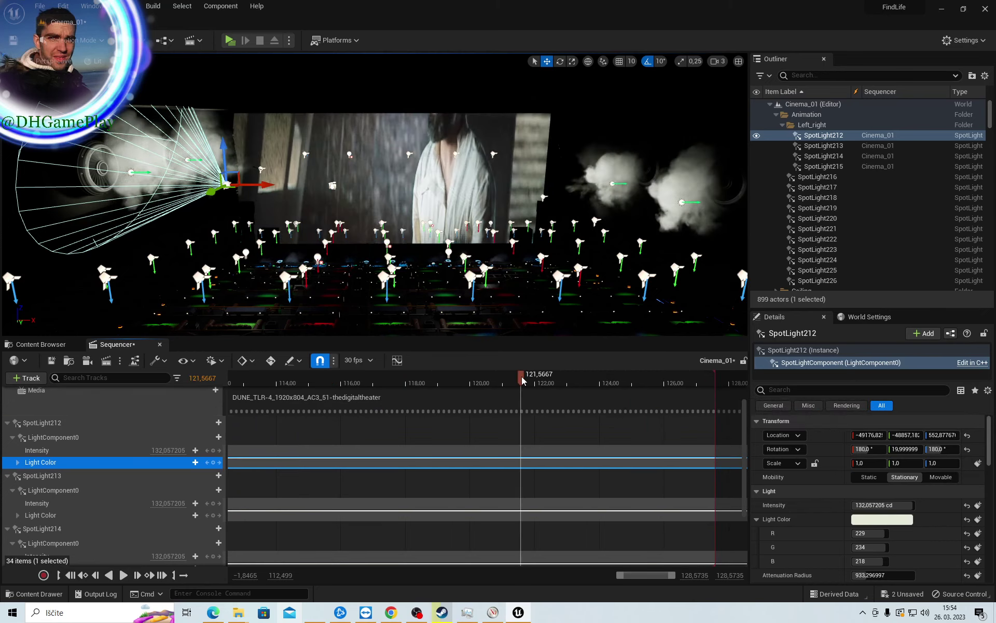
click(598, 376)
right_drag(659, 407, 322, 420)
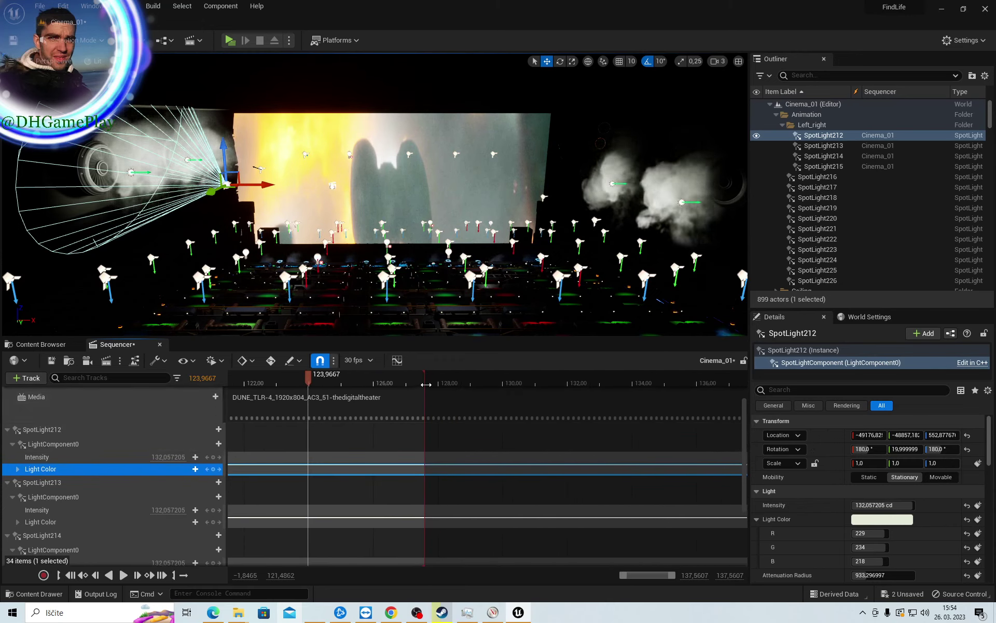
drag(425, 390, 698, 395)
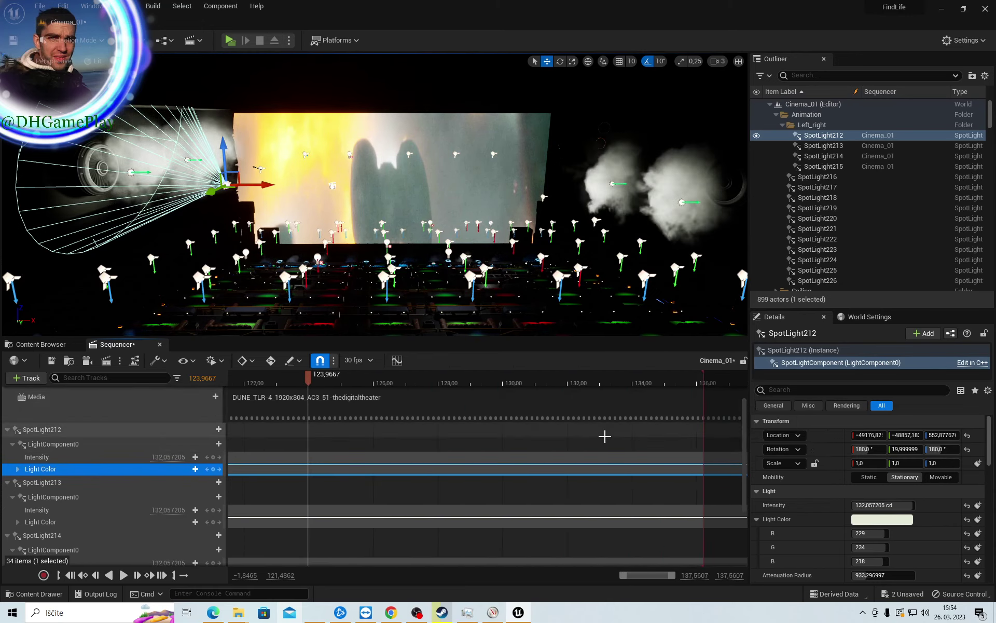
right_drag(605, 430, 334, 439)
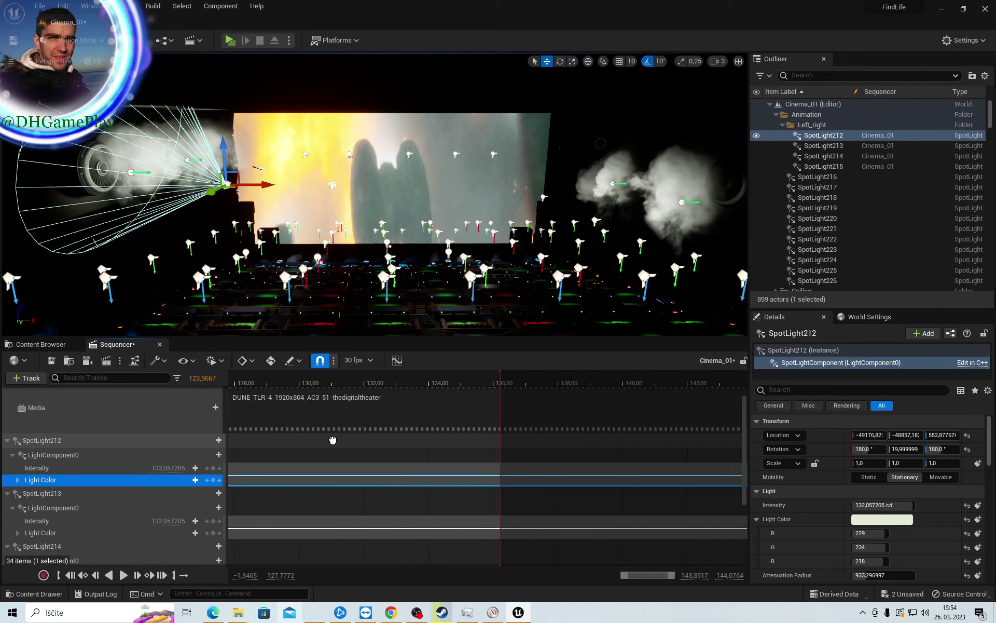
click(339, 384)
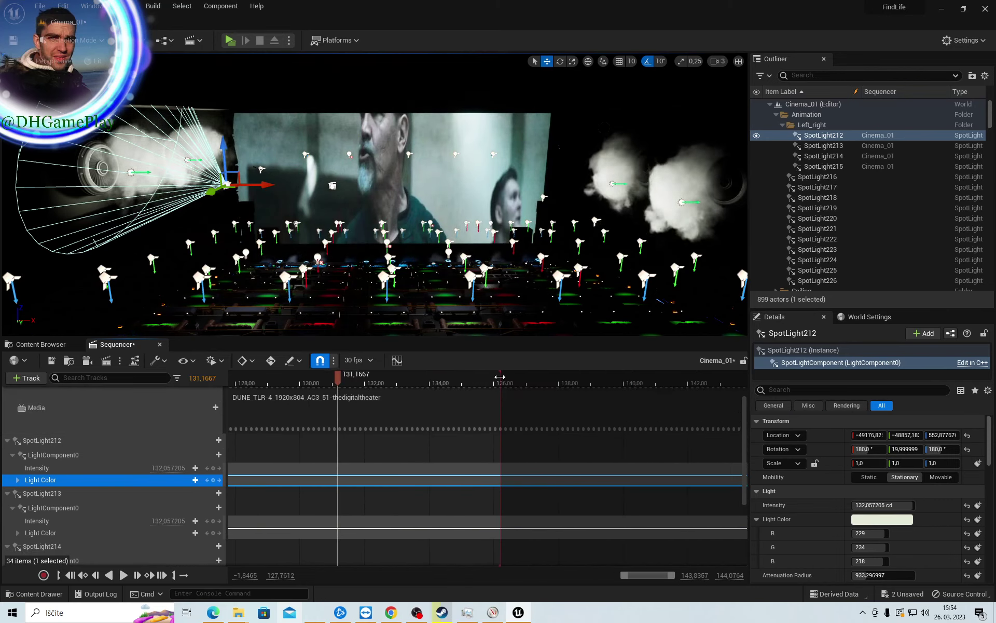
drag(500, 391, 719, 394)
right_drag(718, 394, 434, 395)
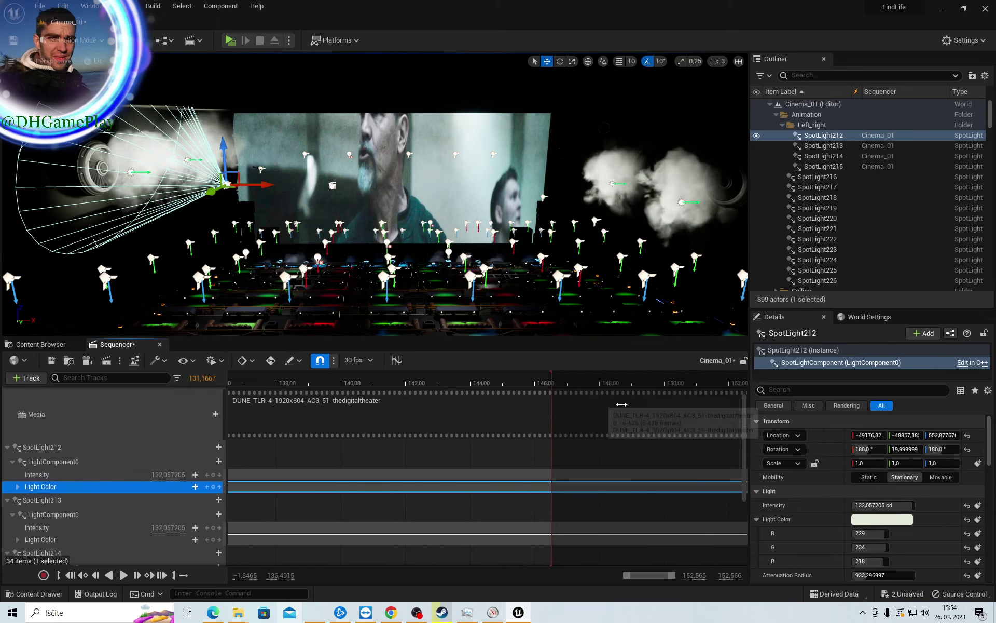
drag(435, 396, 748, 411)
Move the timeline view later and scrub to the DUNE title frame at 204.87
right_drag(706, 423, 414, 434)
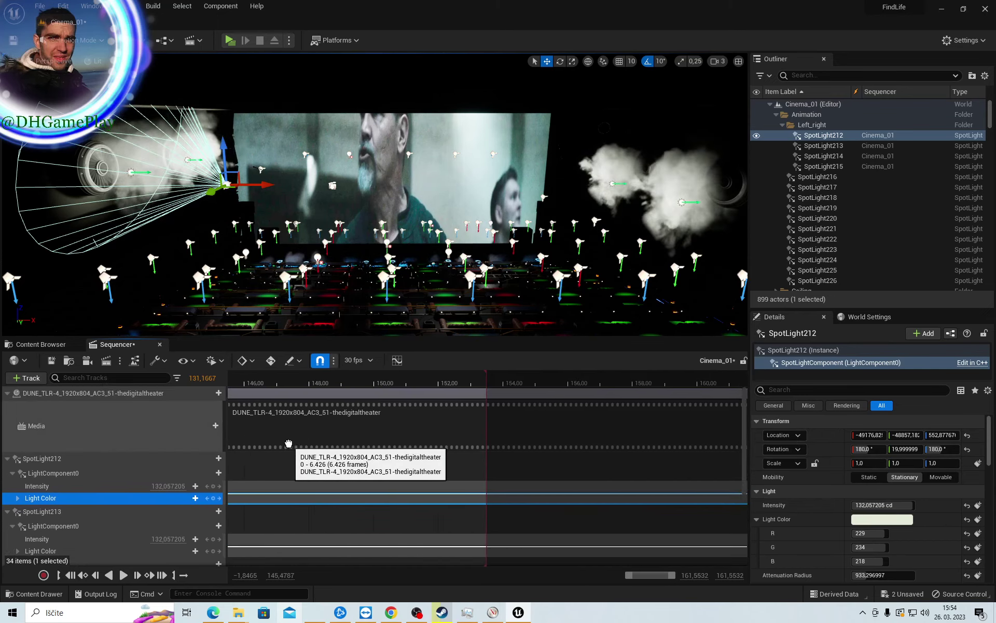
right_drag(672, 442, 369, 452)
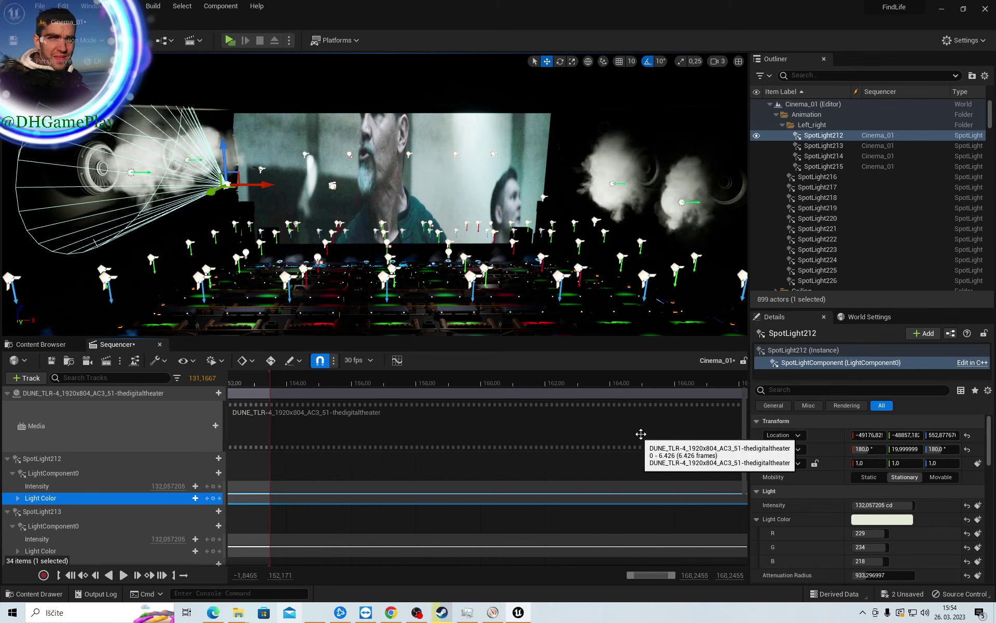
right_drag(641, 436, 289, 445)
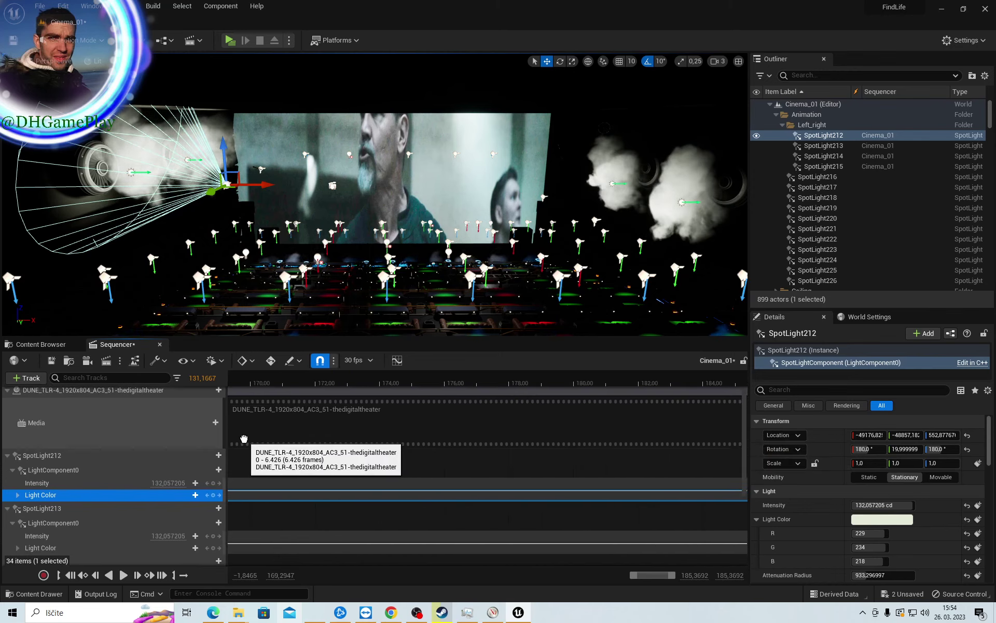
mouse_move(717, 438)
right_down()
mouse_move(509, 450)
mouse_move(711, 444)
right_up()
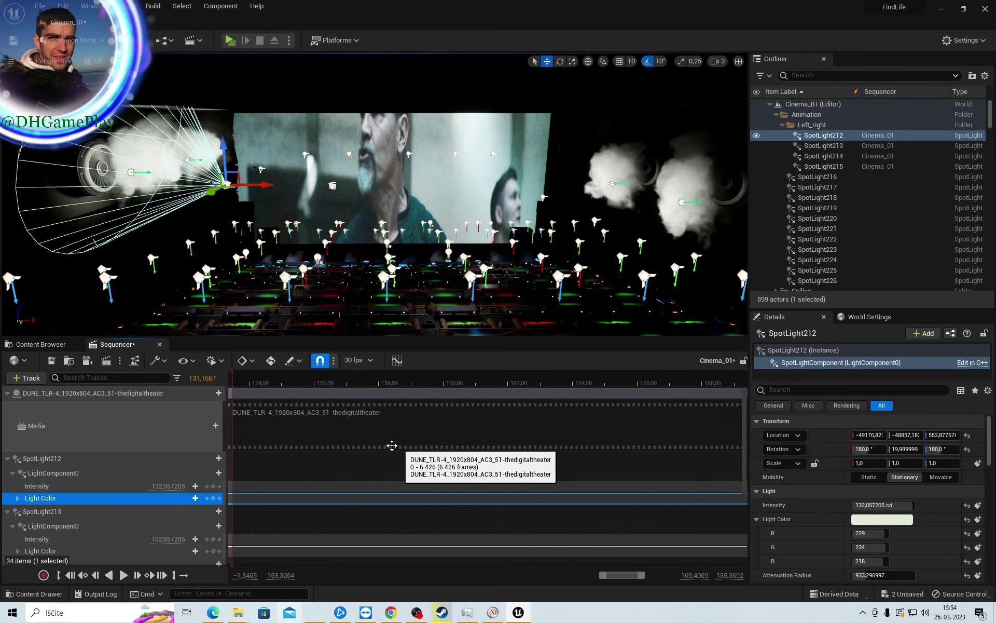
right_drag(392, 445, 499, 445)
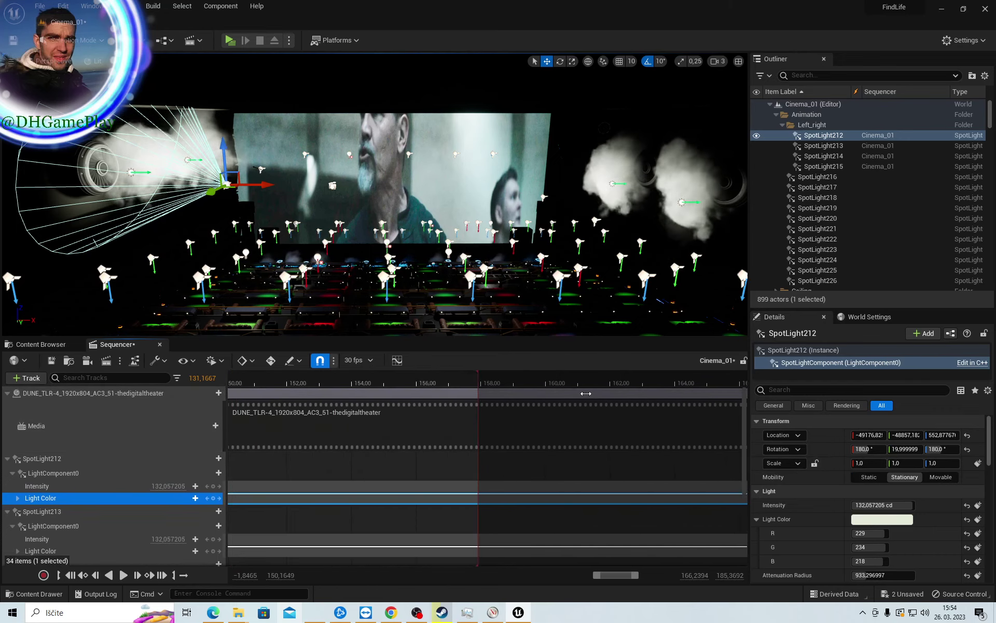
mouse_move(667, 434)
right_down()
mouse_move(436, 458)
mouse_move(220, 459)
right_up()
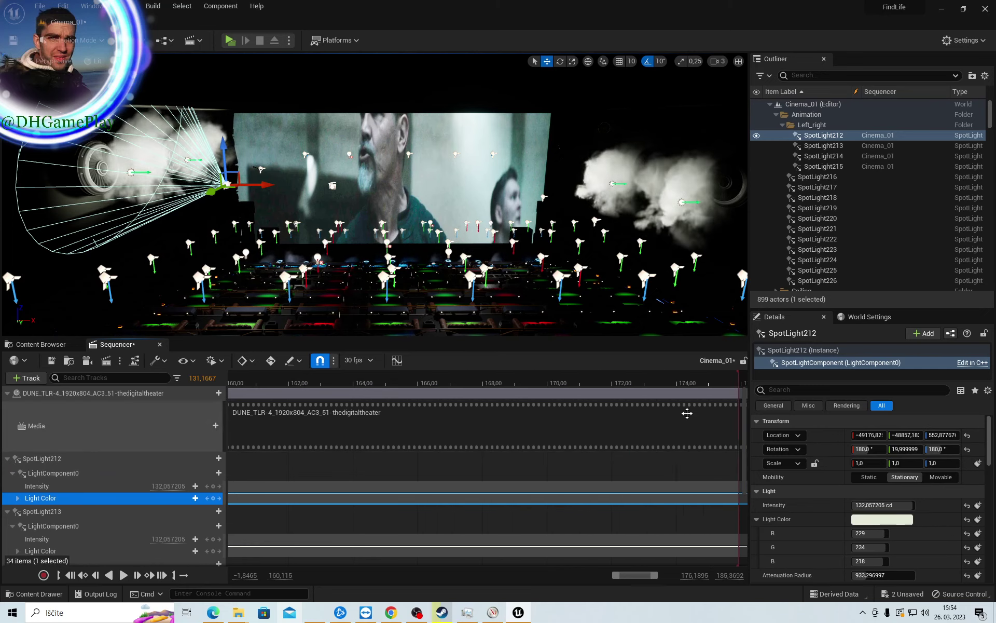
right_drag(687, 412, 324, 427)
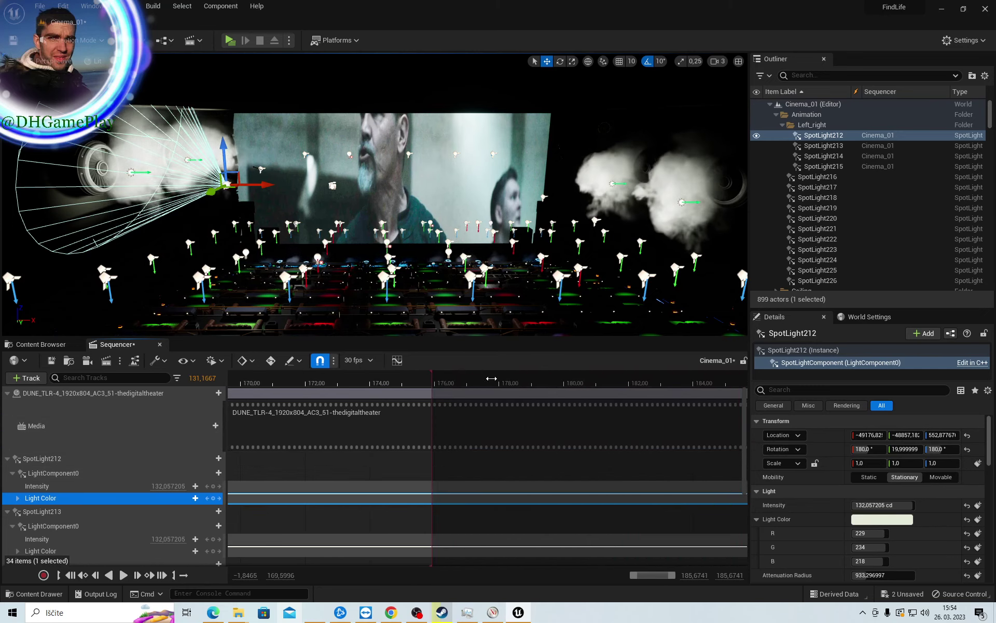
right_drag(664, 430, 318, 467)
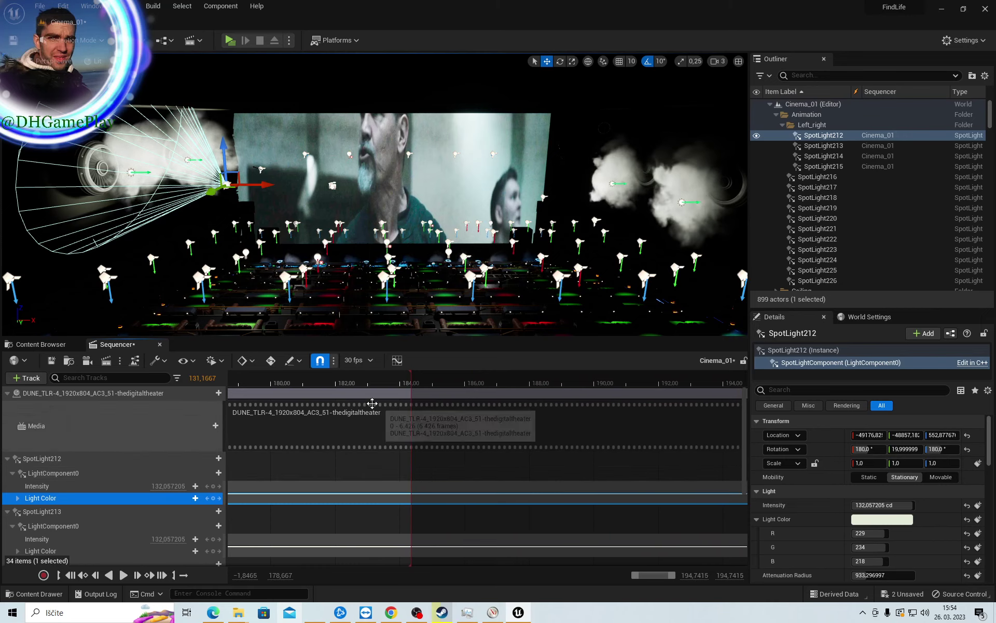
drag(372, 403, 663, 434)
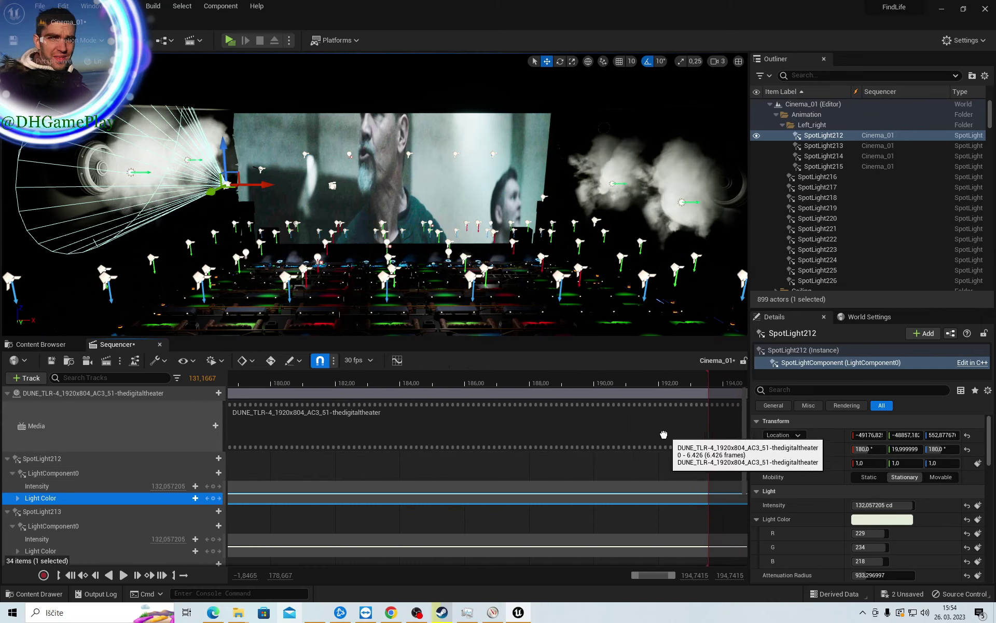
right_drag(663, 434, 339, 434)
drag(369, 382, 657, 380)
click(506, 379)
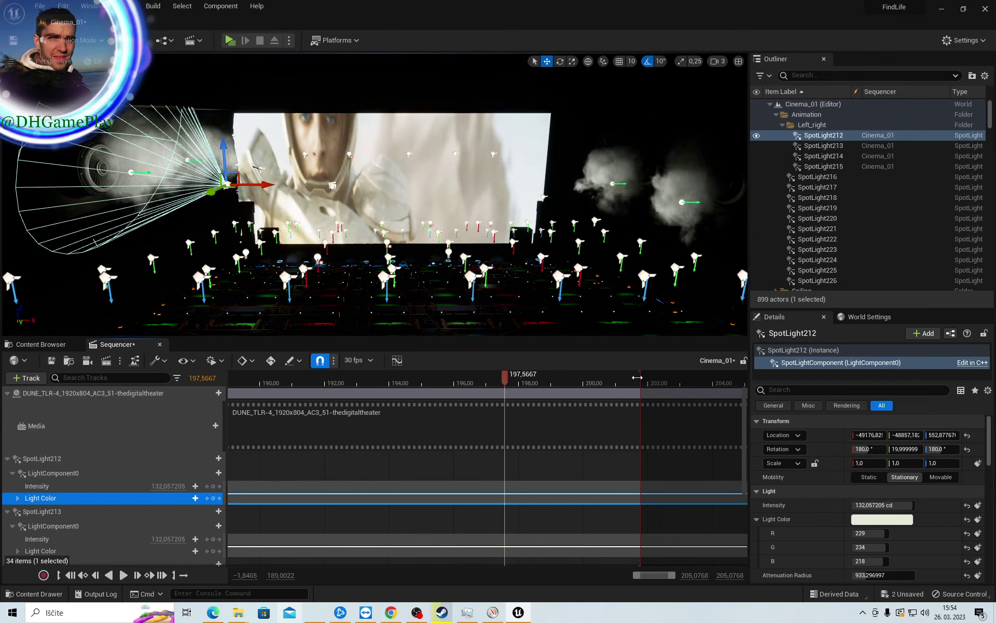
click(741, 379)
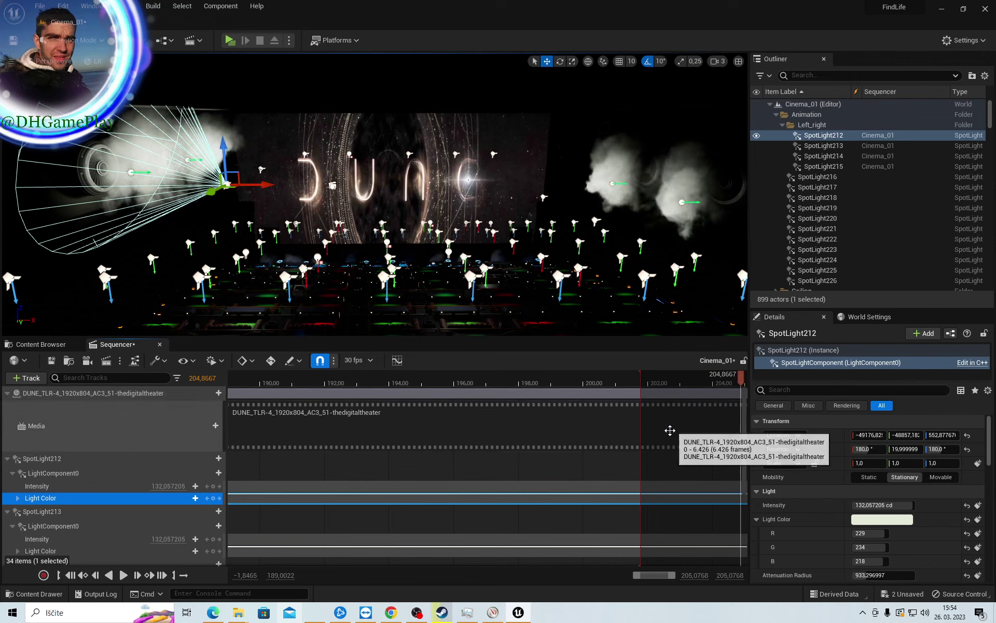
Scrub through the DUNE title to 206.07 and extend the playback range end to about 214
right_drag(595, 442, 458, 446)
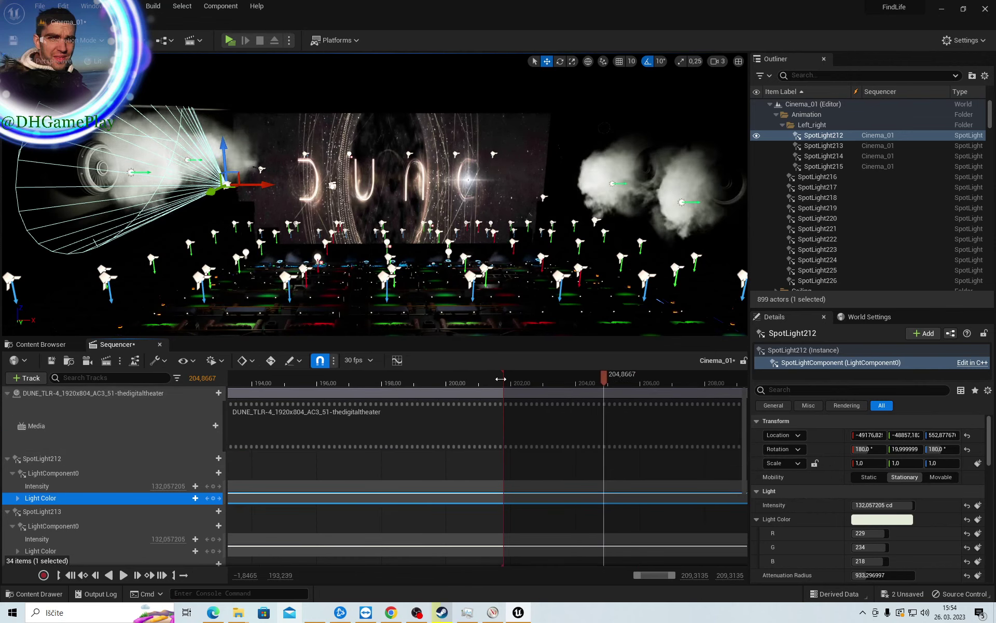
drag(502, 379, 672, 379)
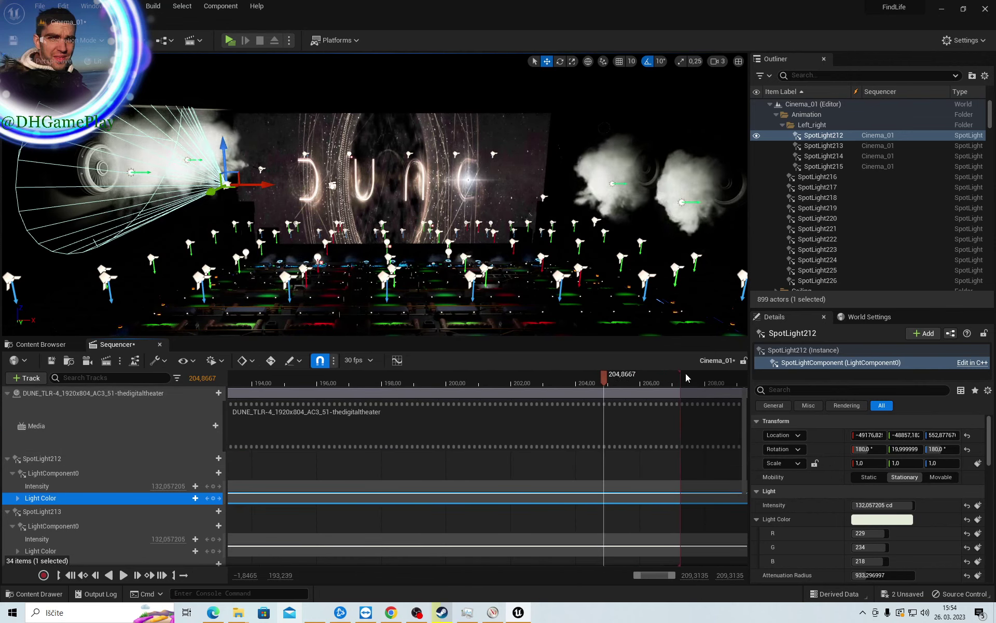
right_drag(555, 445, 423, 456)
click(449, 380)
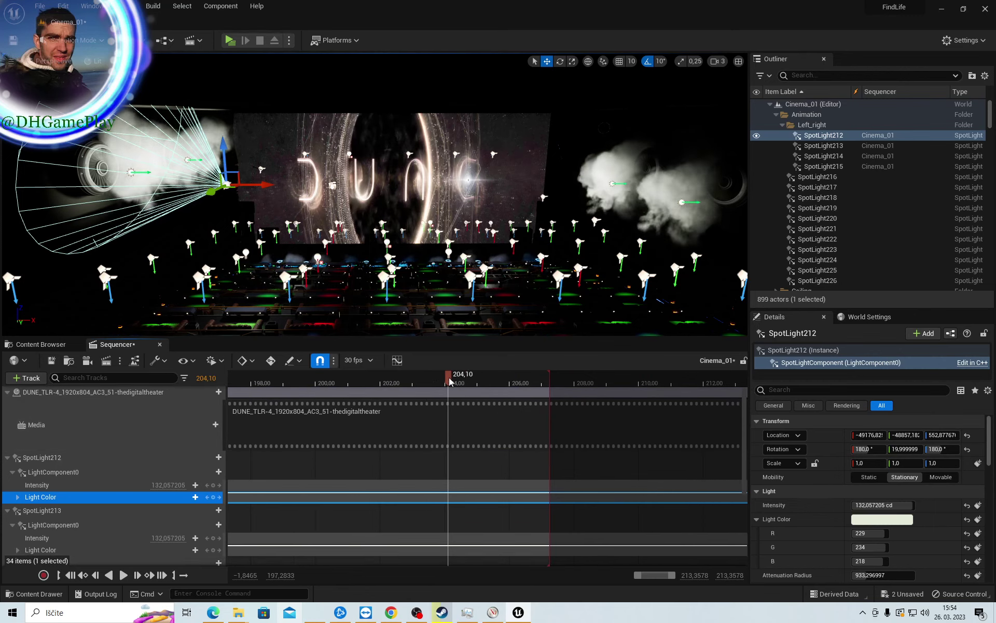
drag(450, 379, 513, 383)
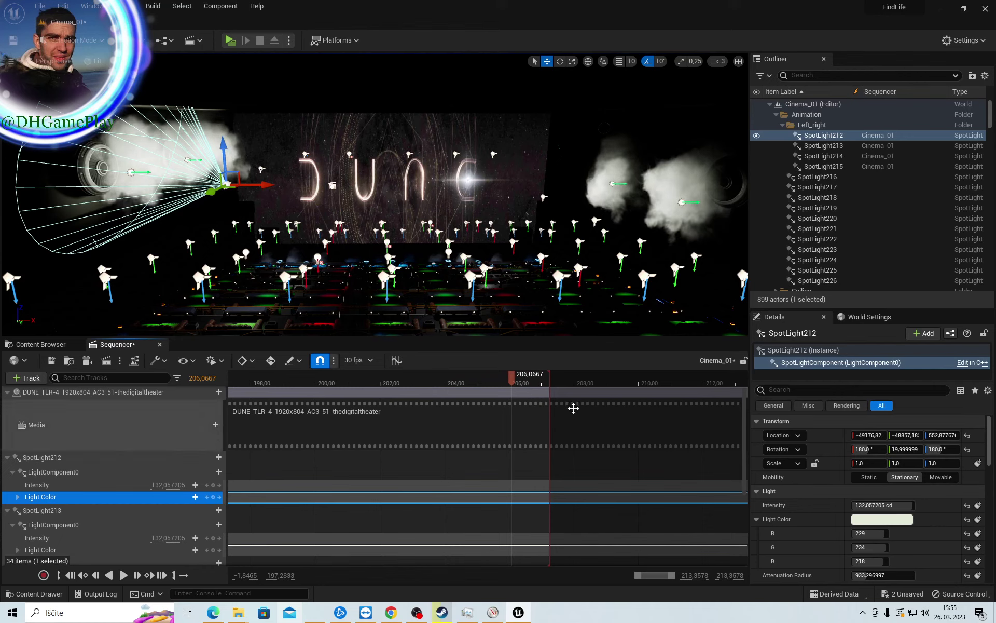
right_drag(549, 407, 420, 401)
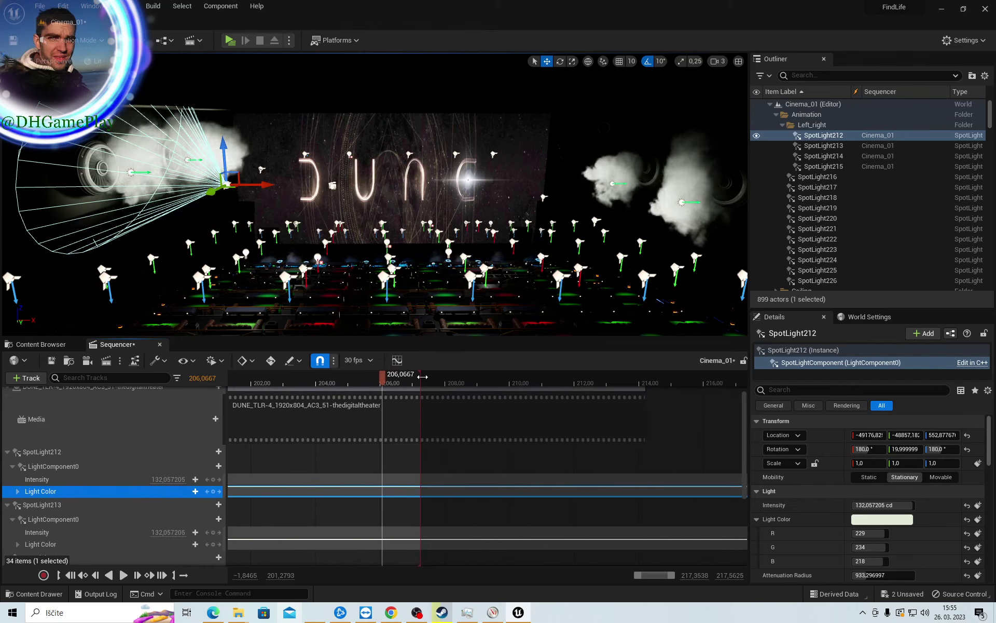
drag(540, 386, 652, 385)
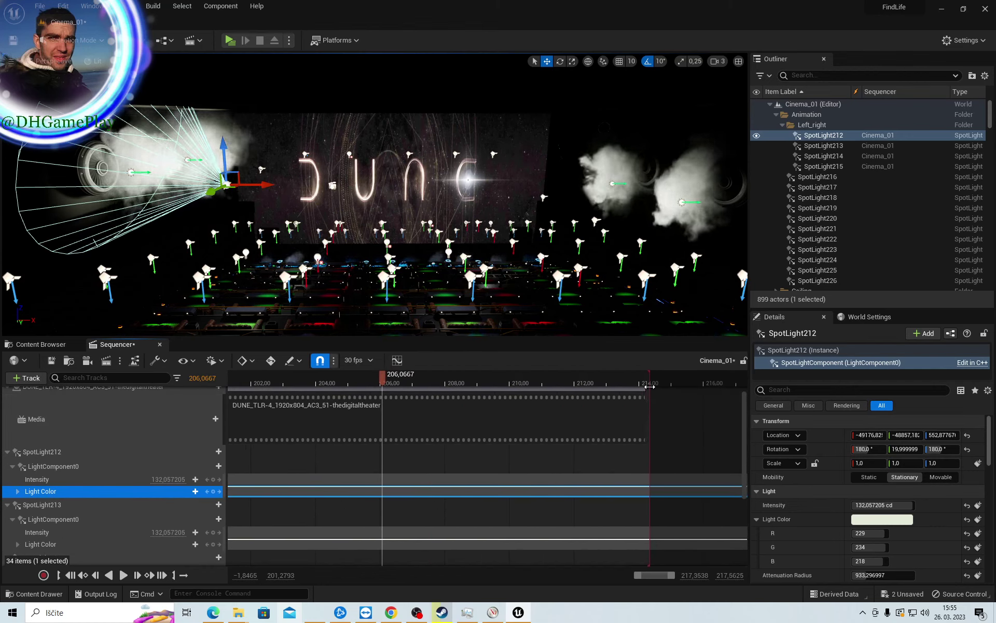
mouse_move(384, 383)
mouse_down()
mouse_move(431, 385)
mouse_move(299, 385)
mouse_move(388, 383)
mouse_up()
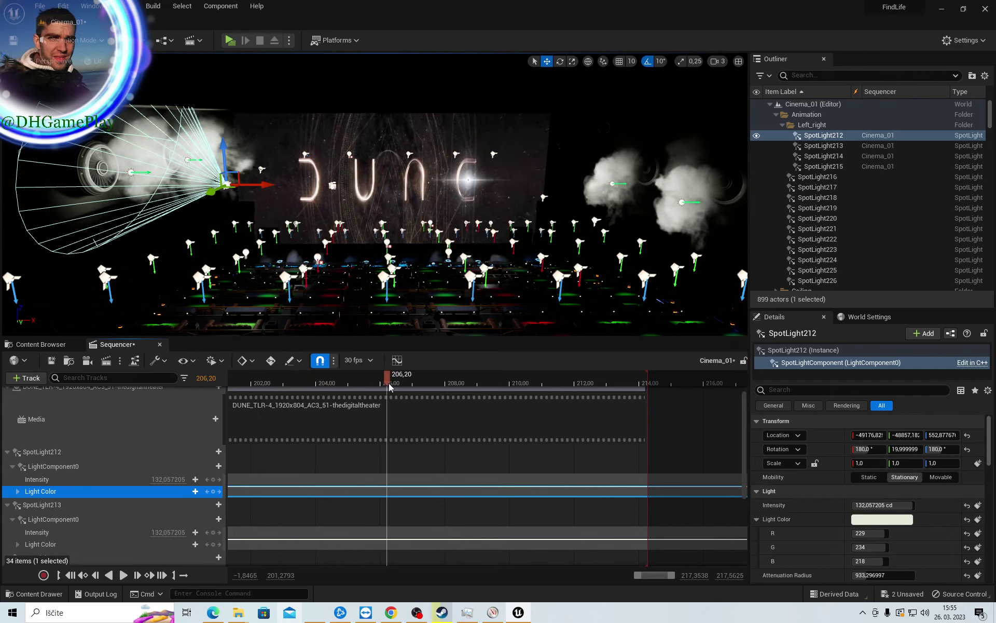
Review the earlier Light Color keys from 117.27, then leave the playhead at 203.70
scroll(417, 421, down, 3)
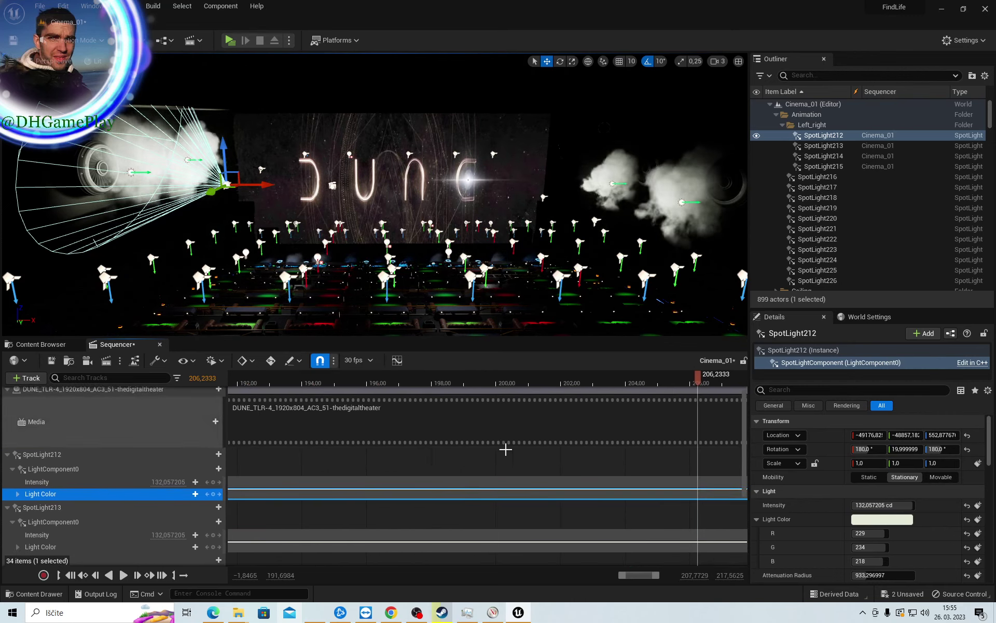
scroll(422, 430, left, 5)
scroll(422, 430, up, 3)
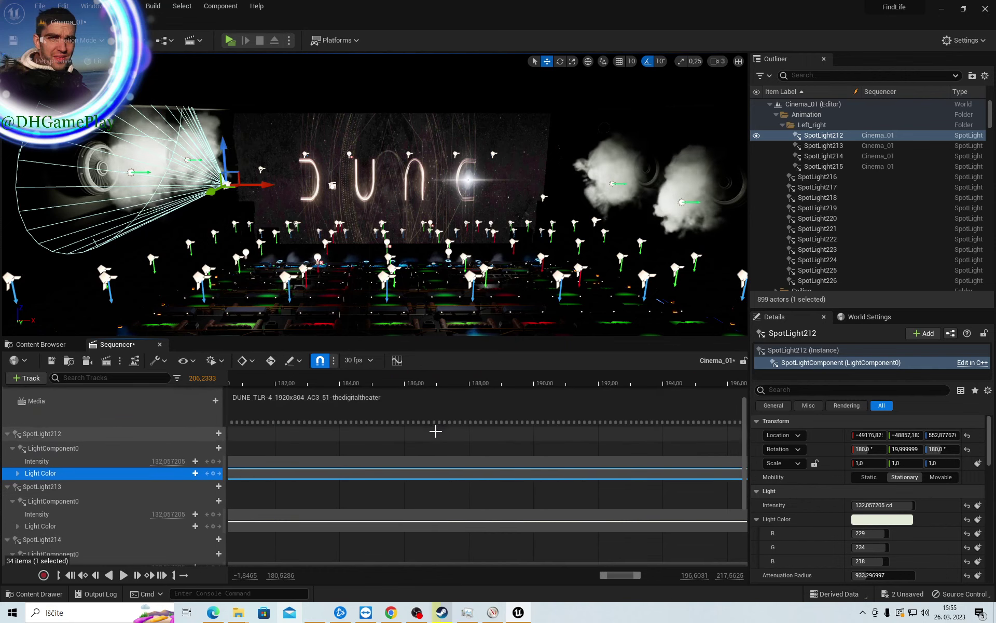
ctrl+scroll(436, 434, down, 10)
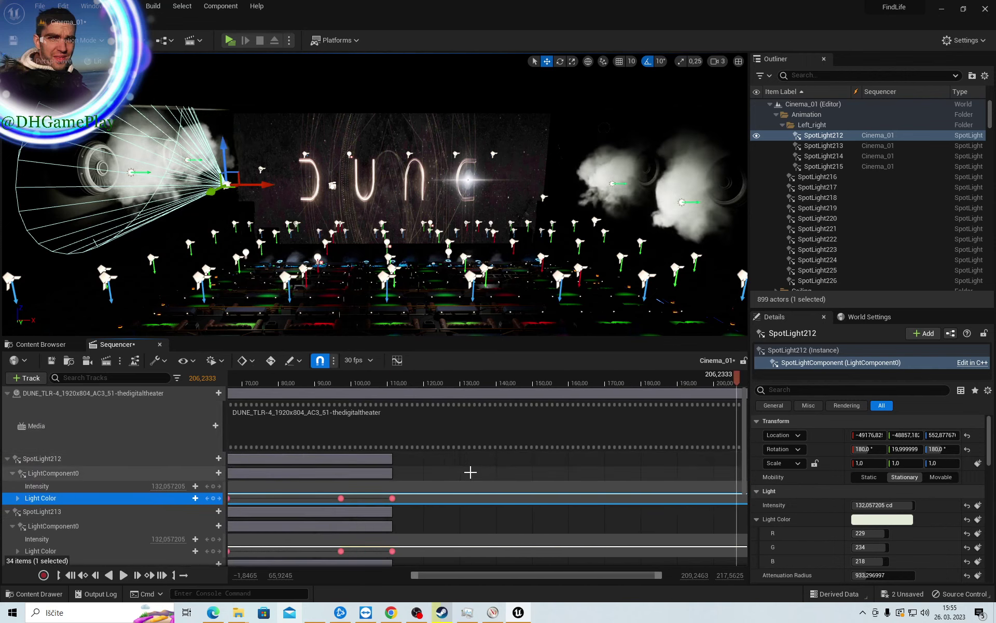
mouse_move(470, 471)
right_down()
mouse_move(654, 442)
mouse_move(473, 452)
right_up()
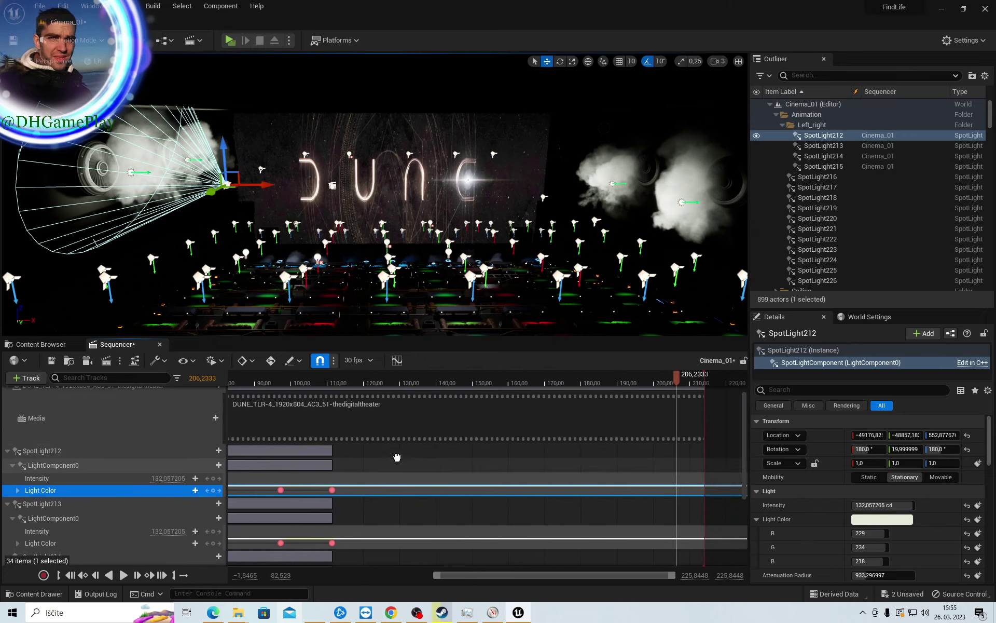
click(354, 377)
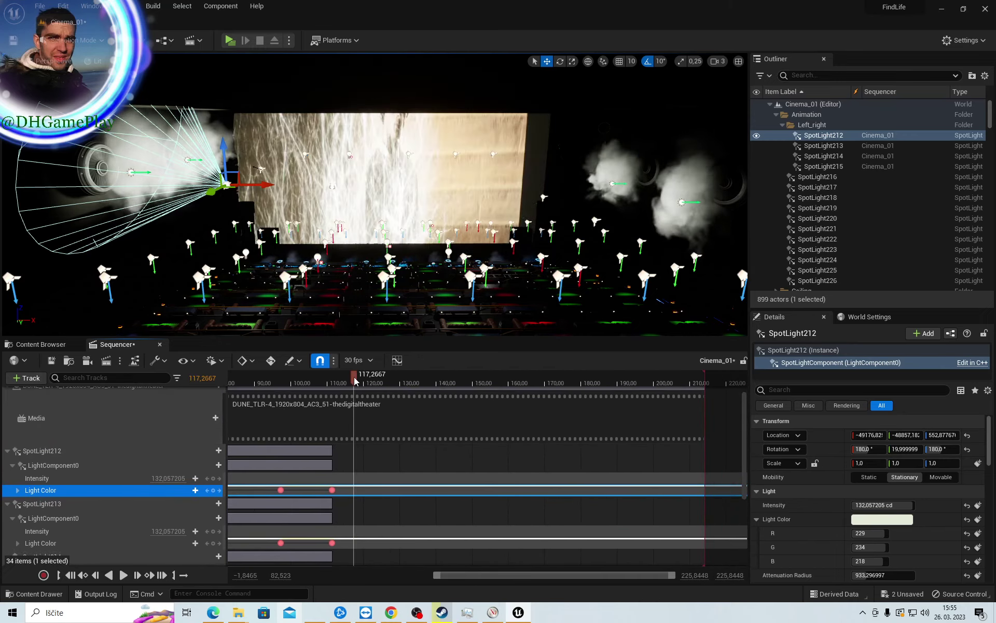
mouse_move(348, 383)
mouse_down()
mouse_move(291, 393)
mouse_move(414, 400)
mouse_move(667, 388)
mouse_up()
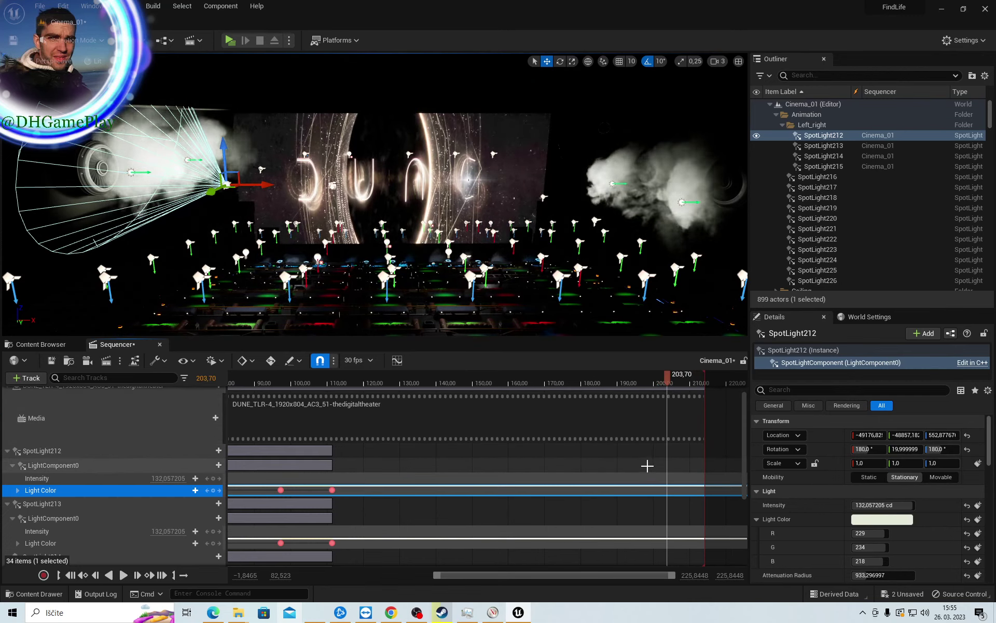
right_drag(635, 463, 418, 450)
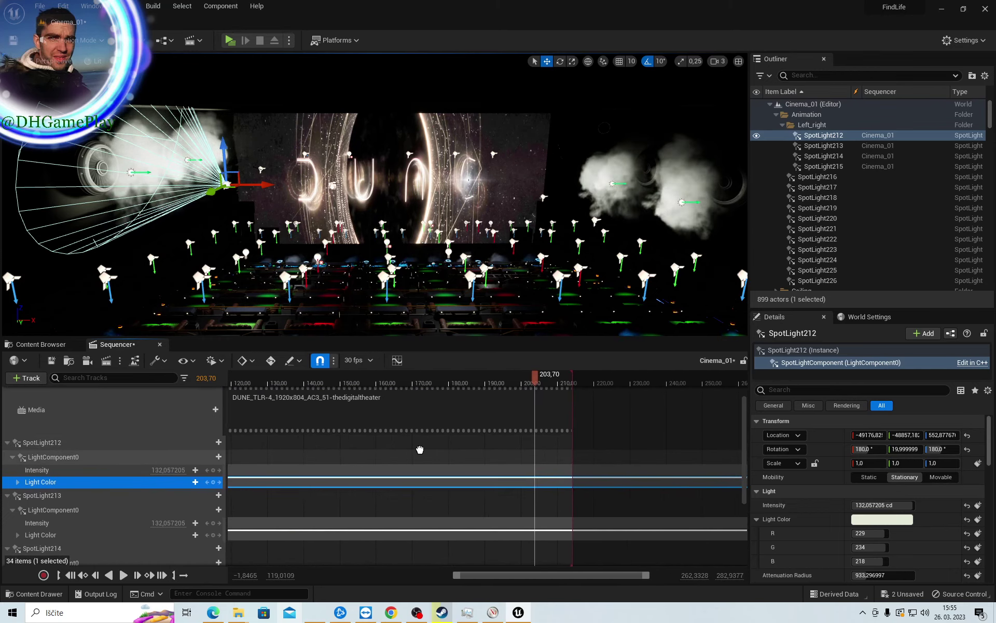
Add Light Color keys at 203.70 on SpotLight212, SpotLight213, SpotLight214 and SpotLight215
click(214, 484)
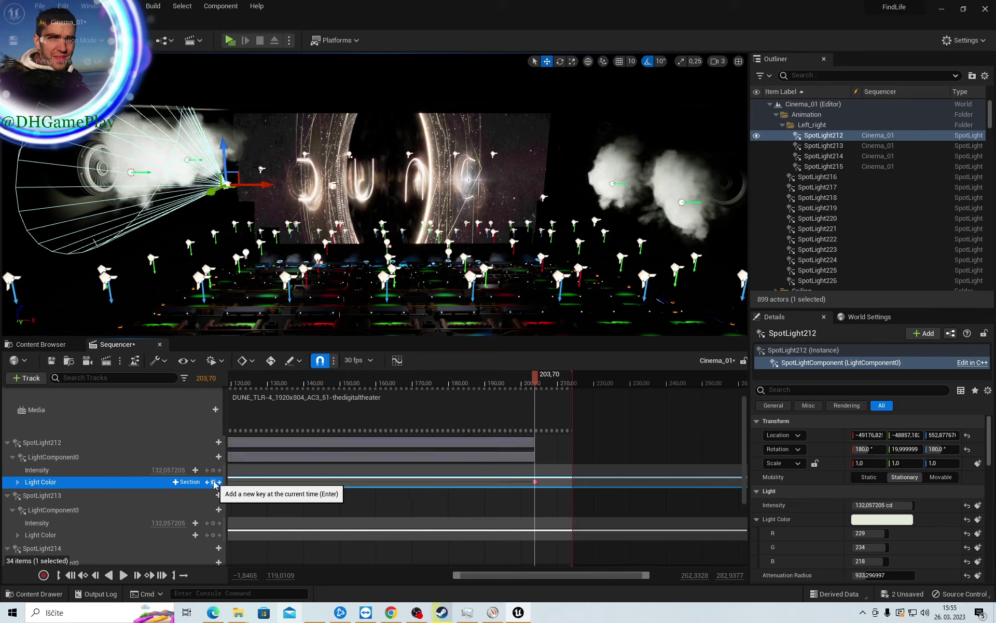
click(214, 535)
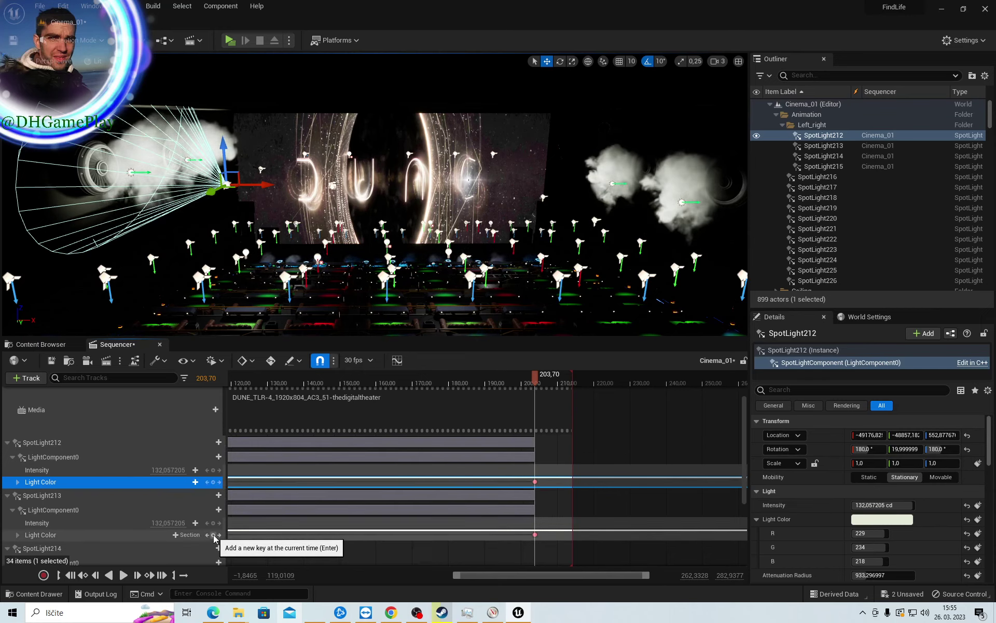
scroll(214, 519, down, 3)
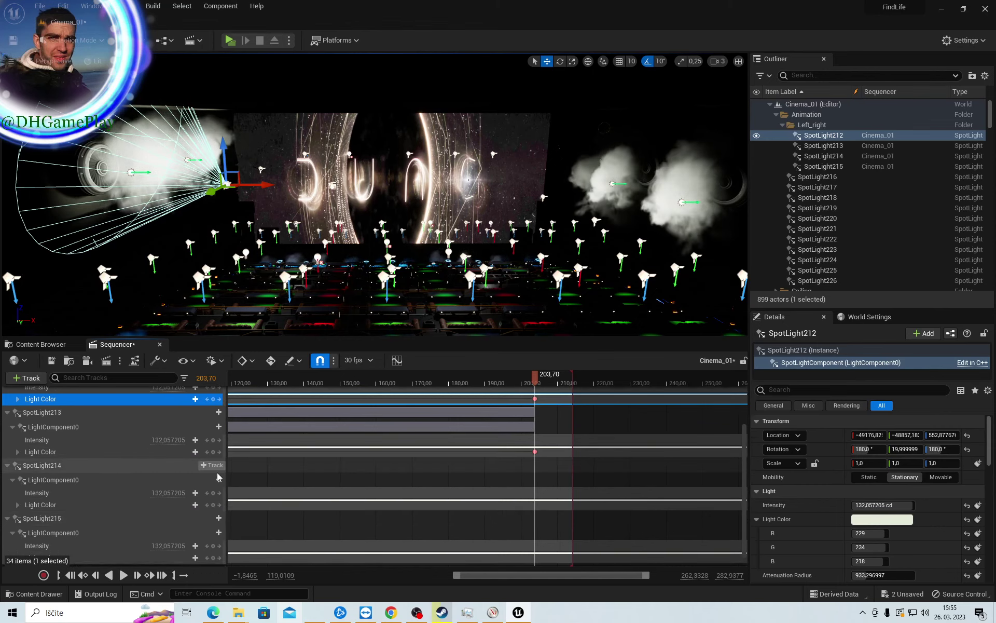
click(213, 504)
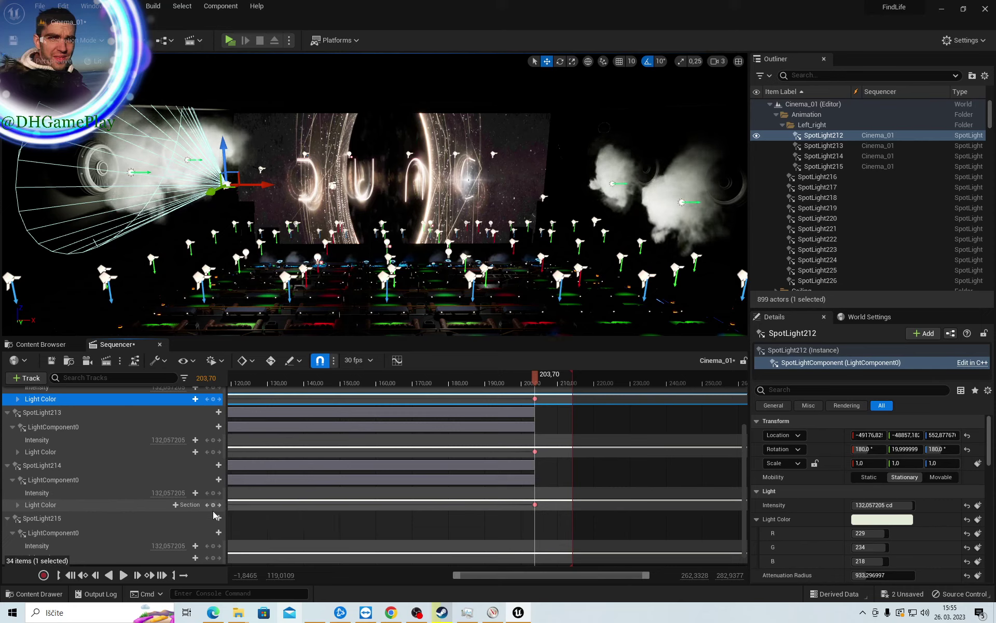
scroll(210, 525, down, 1)
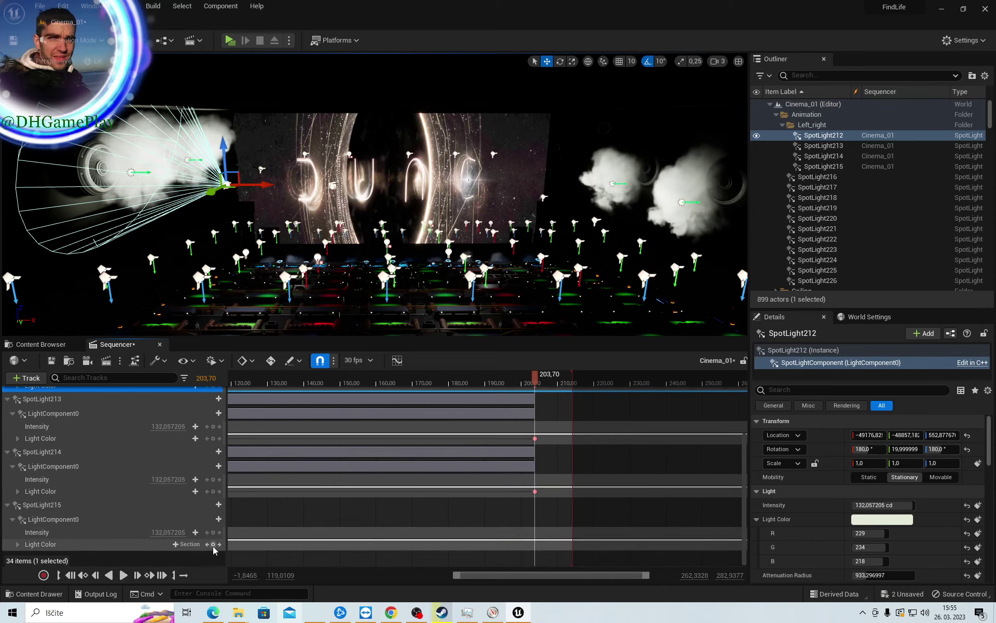
click(213, 544)
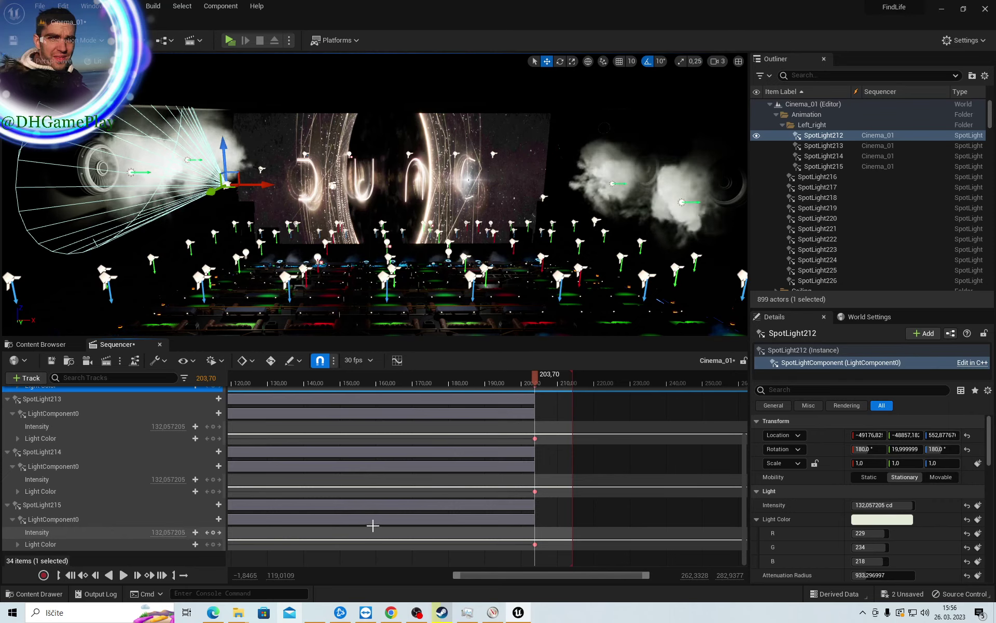
right_drag(630, 423, 559, 474)
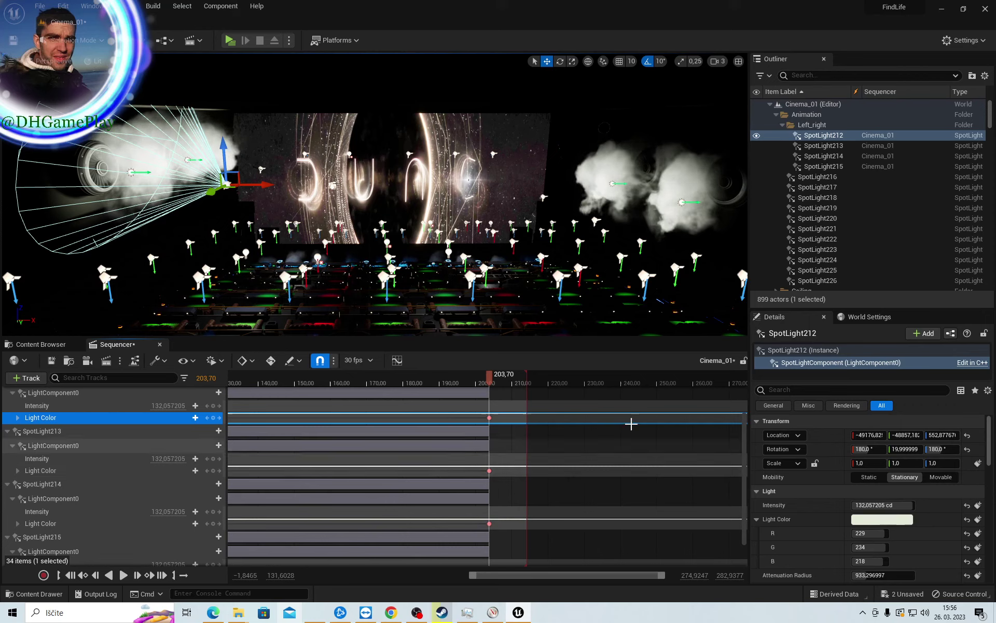
mouse_move(489, 380)
mouse_down()
mouse_move(516, 381)
mouse_move(499, 381)
mouse_up()
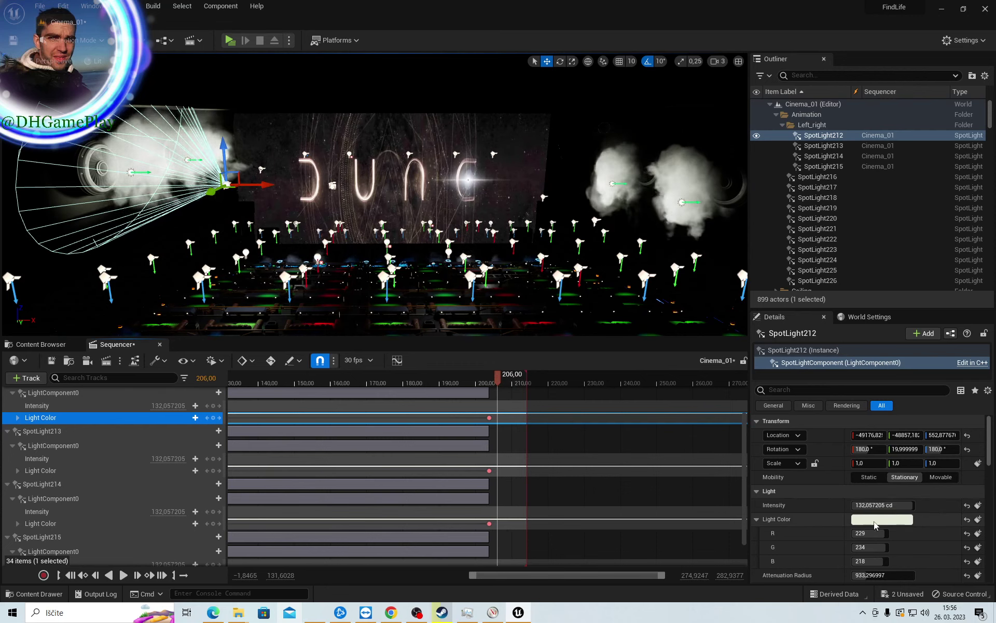
Set SpotLight212's light colour to black in the Color Picker
click(877, 521)
drag(797, 456, 805, 480)
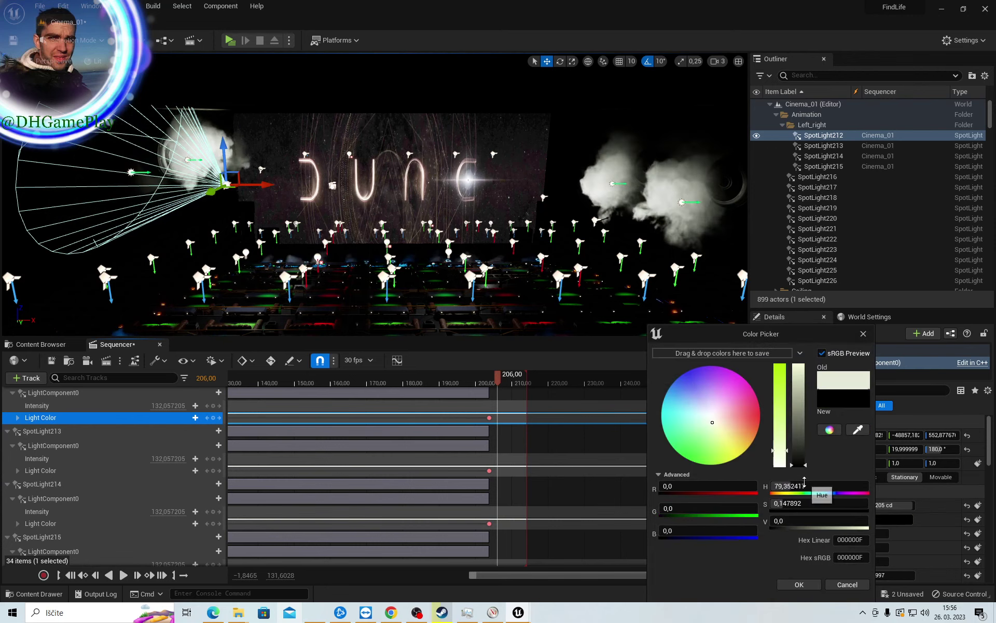
click(799, 585)
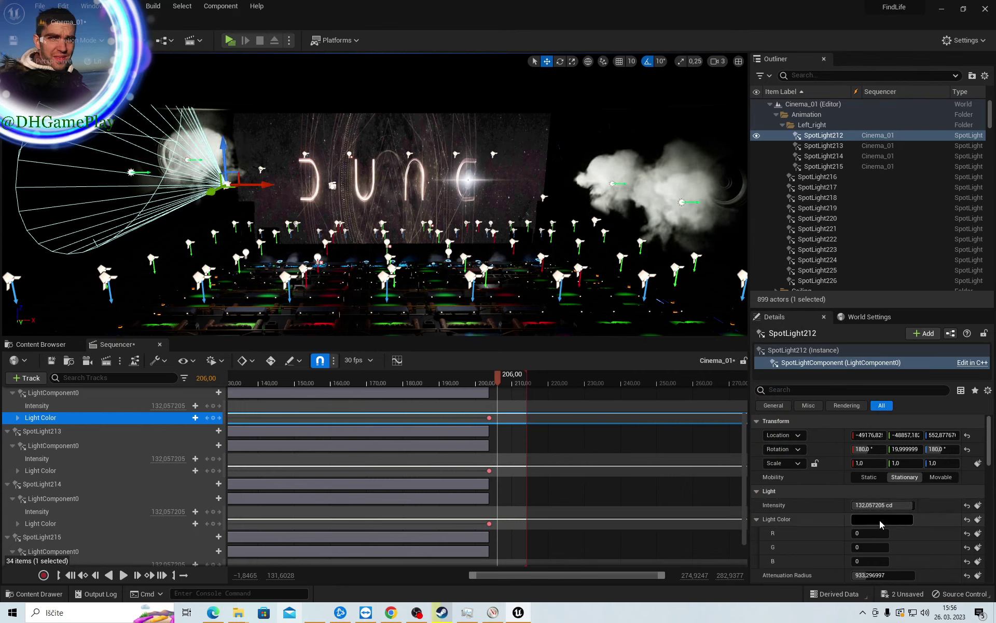
click(873, 521)
click(853, 540)
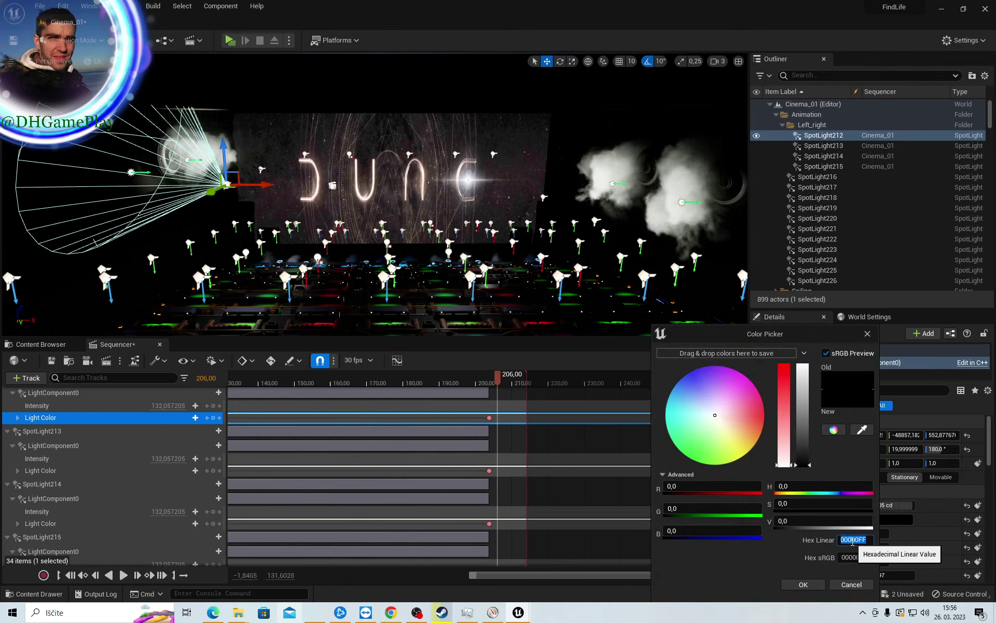
click(794, 585)
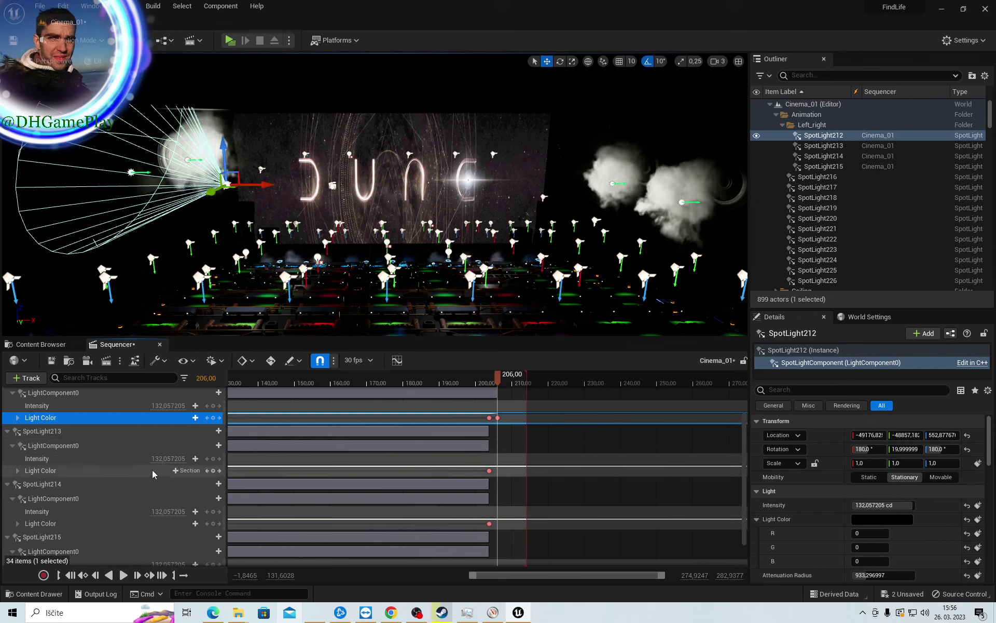
Set SpotLight213's light colour to hex 000000 (black)
click(154, 471)
click(863, 520)
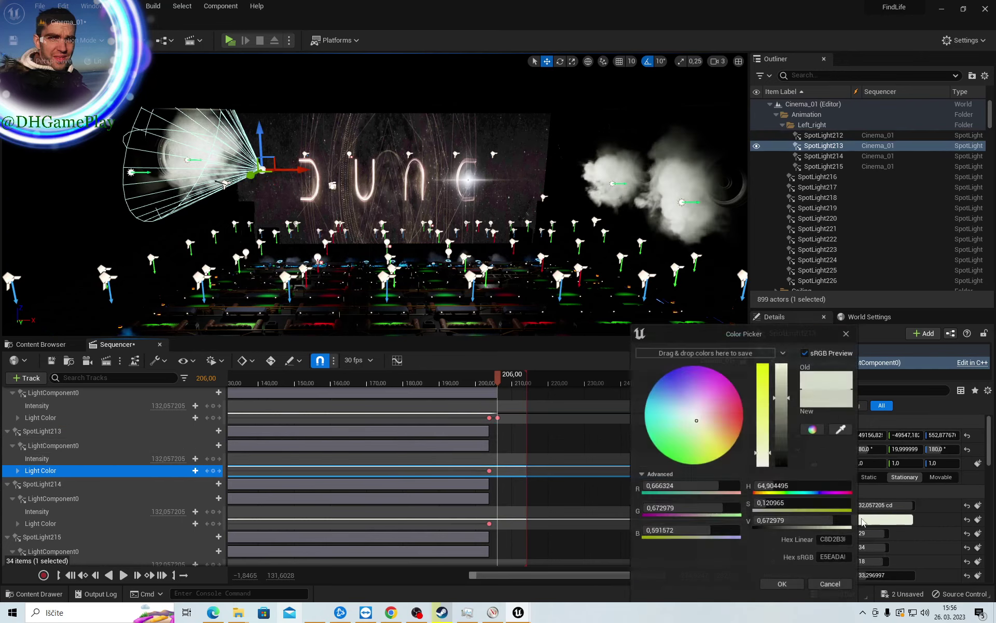
click(840, 540)
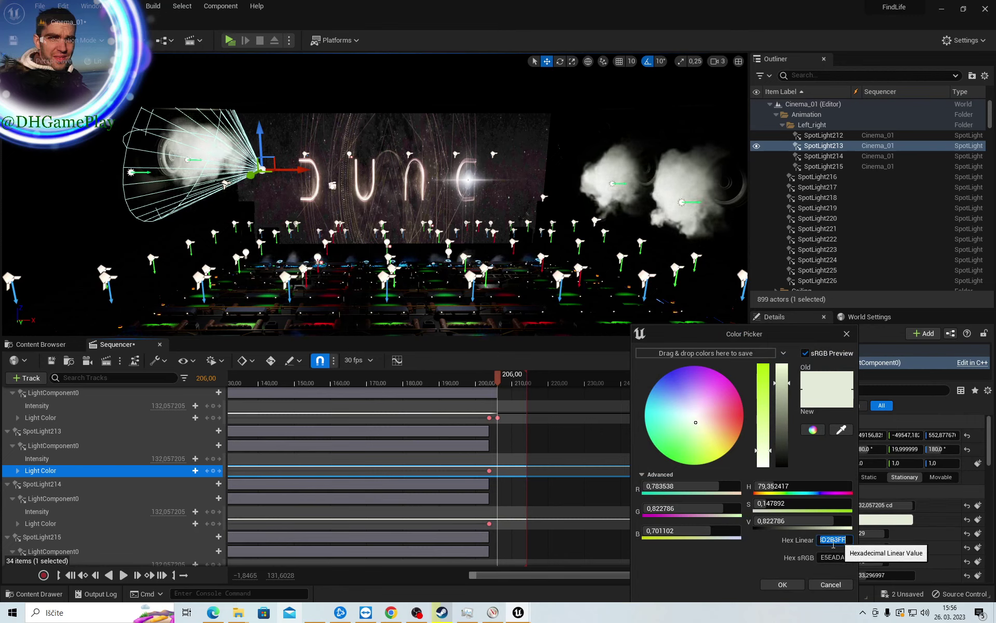
text(000000)
click(783, 585)
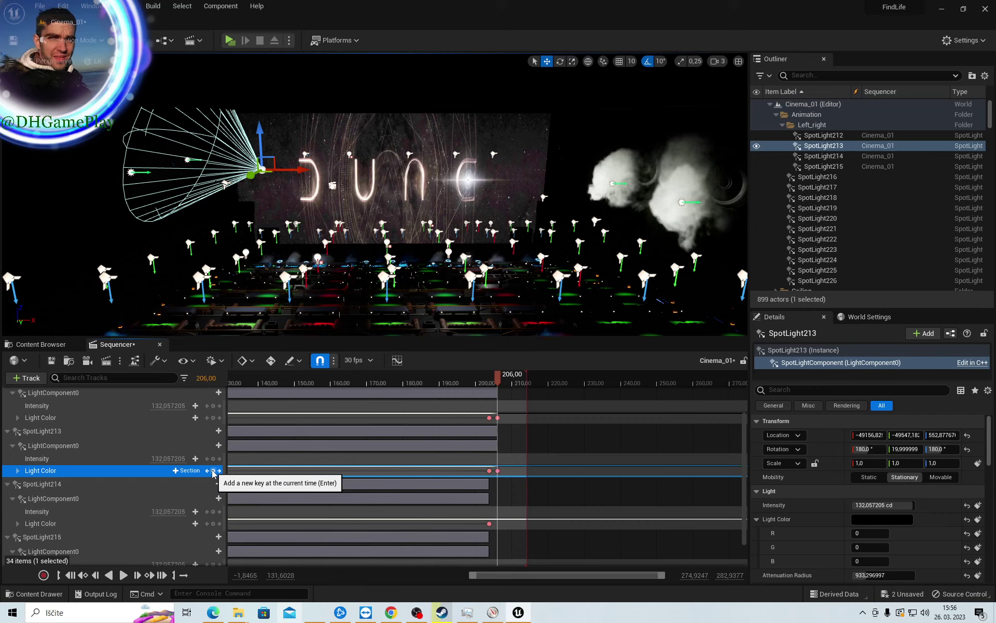
Set SpotLight214's light colour to black and key it at frame 206
click(59, 524)
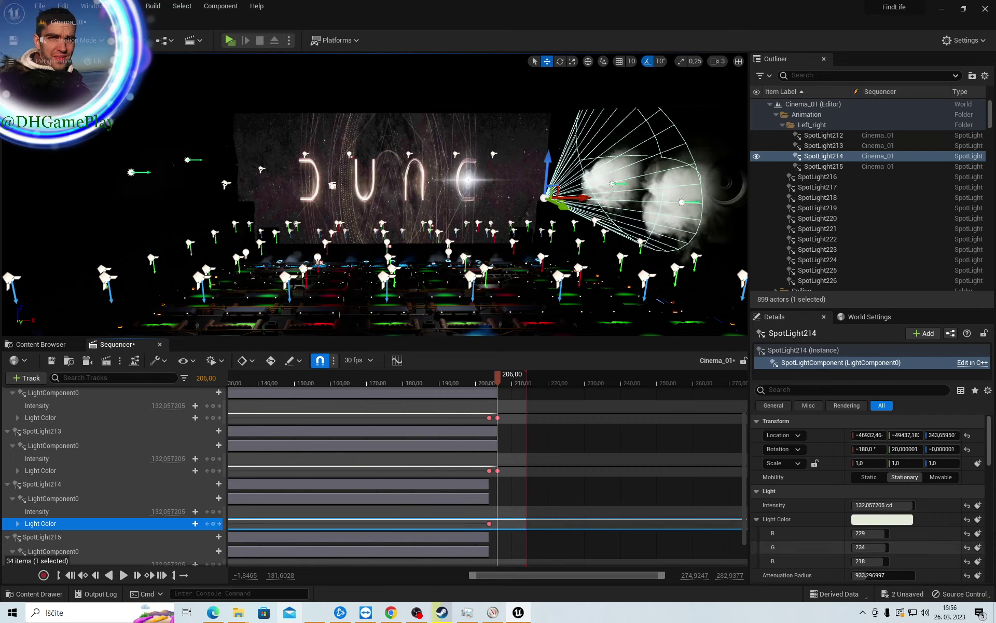
click(892, 523)
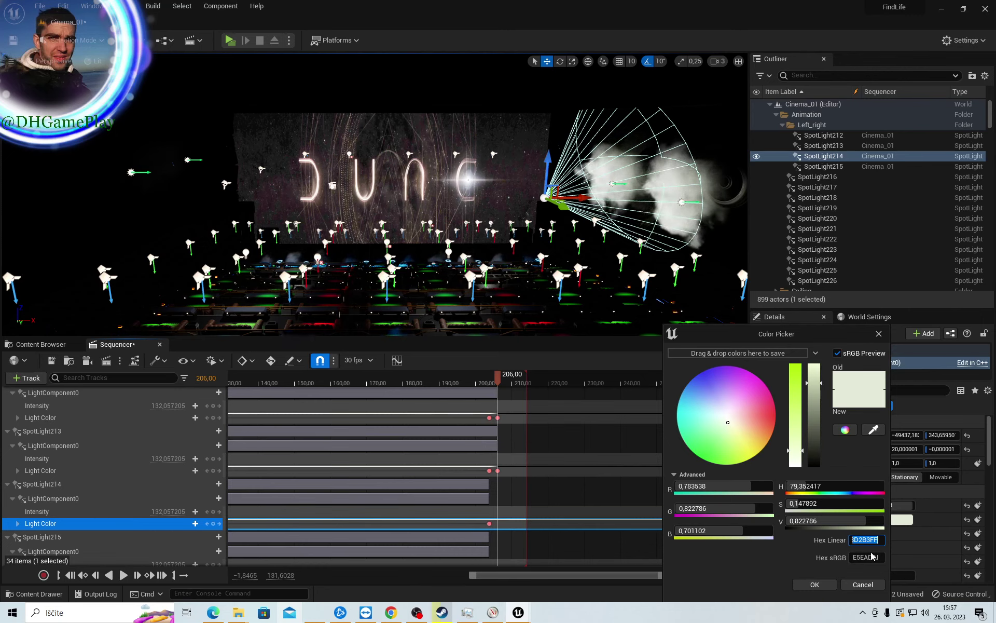
click(815, 584)
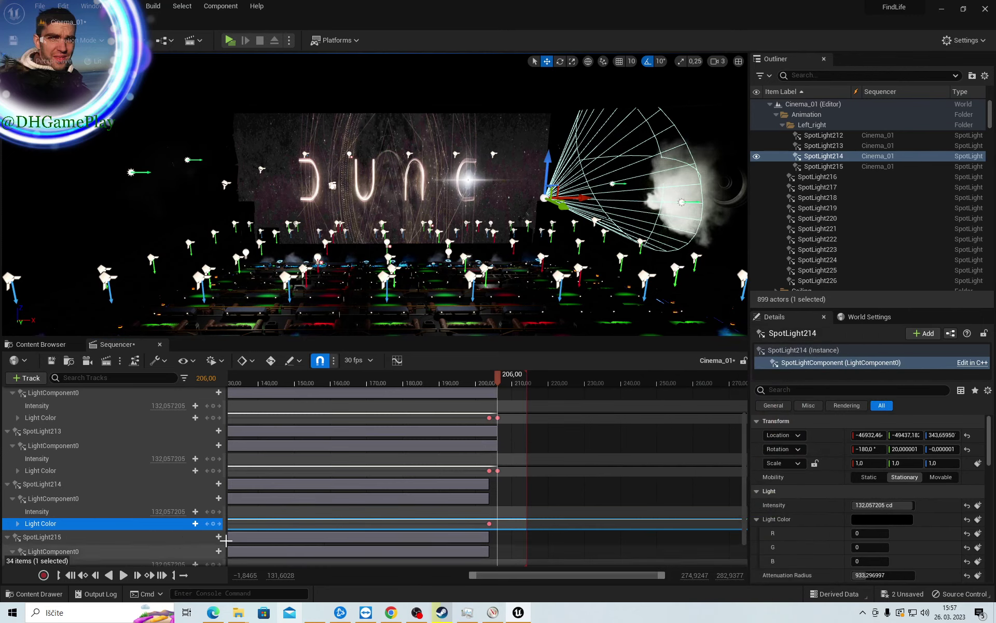
click(215, 523)
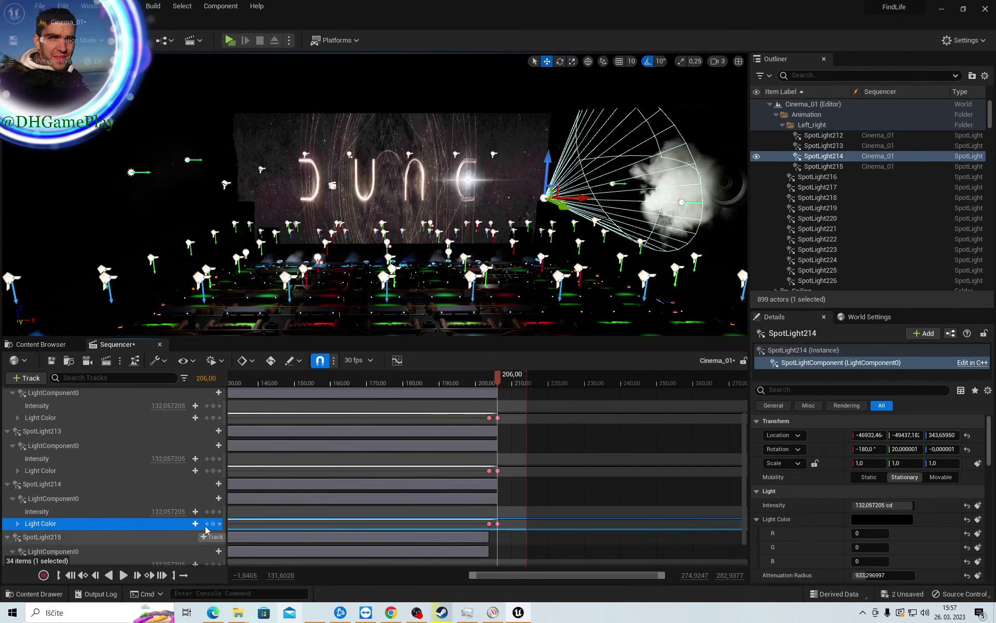
Set SpotLight215's light colour to hex 000000FF and key it at frame 206
scroll(203, 529, down, 1)
scroll(193, 527, down, 1)
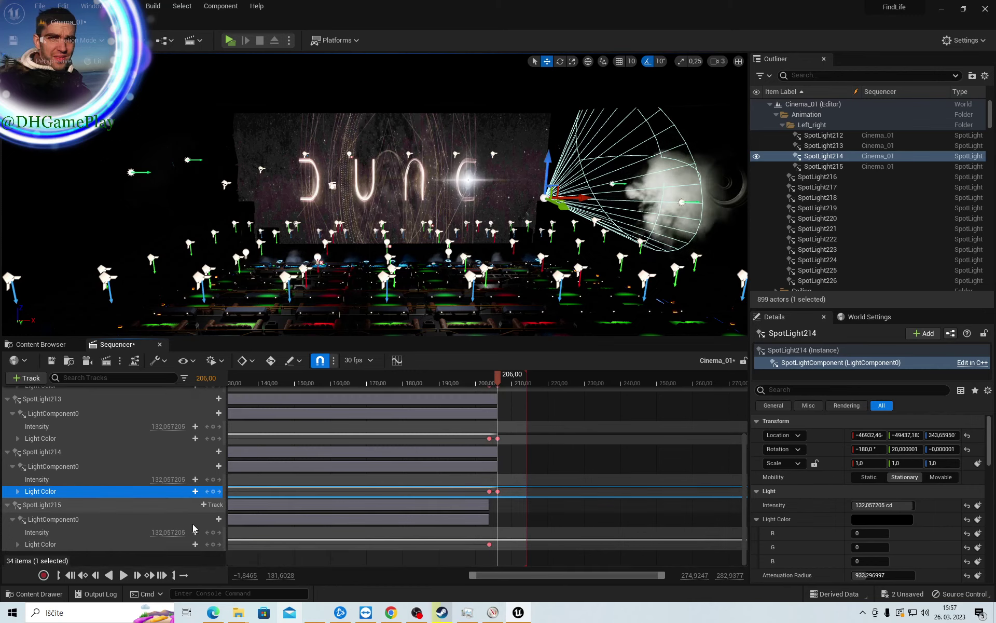
click(135, 545)
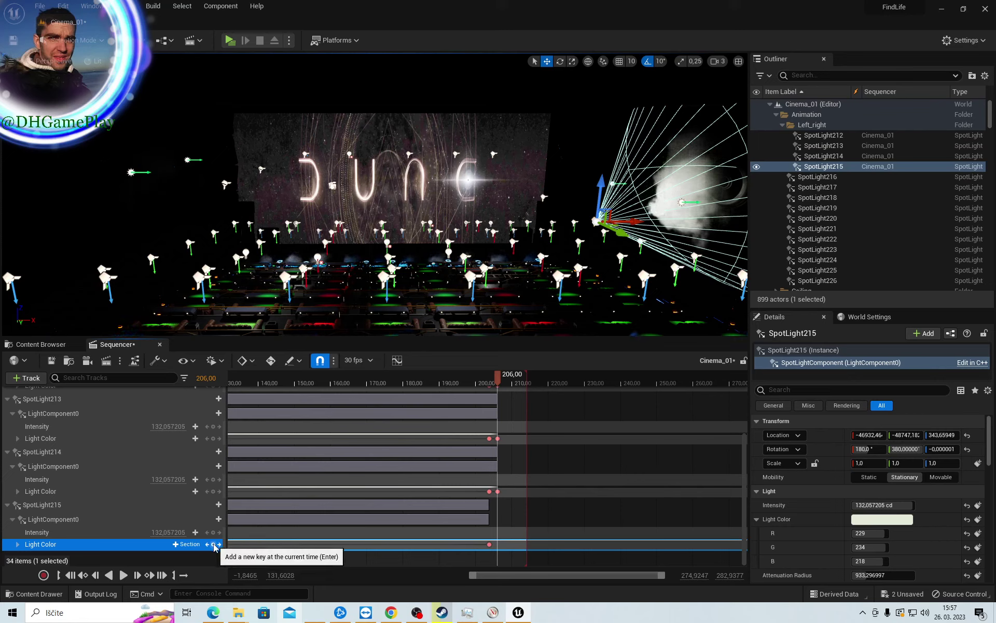
click(872, 519)
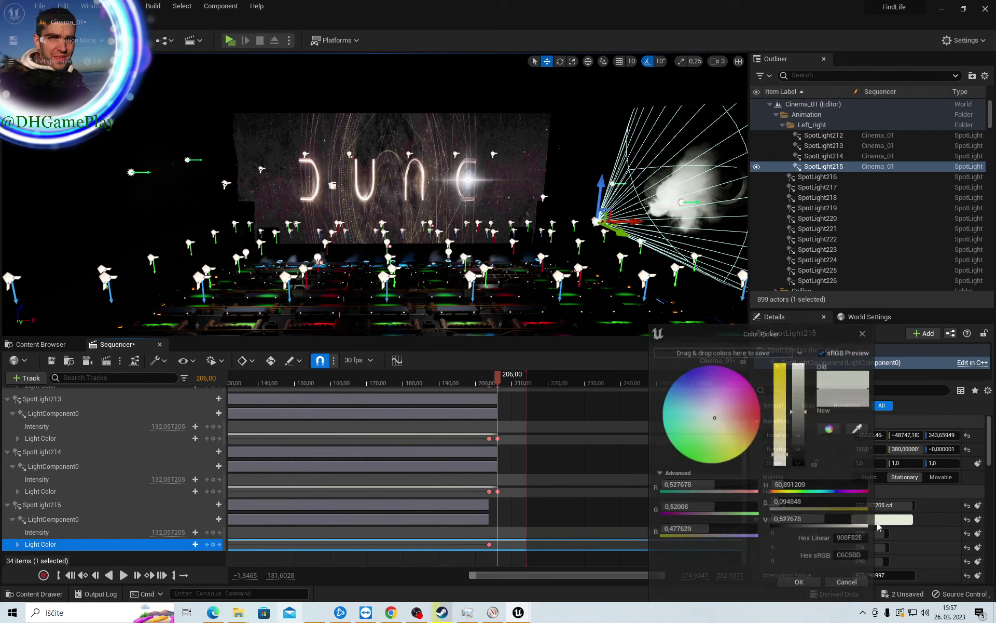
click(852, 537)
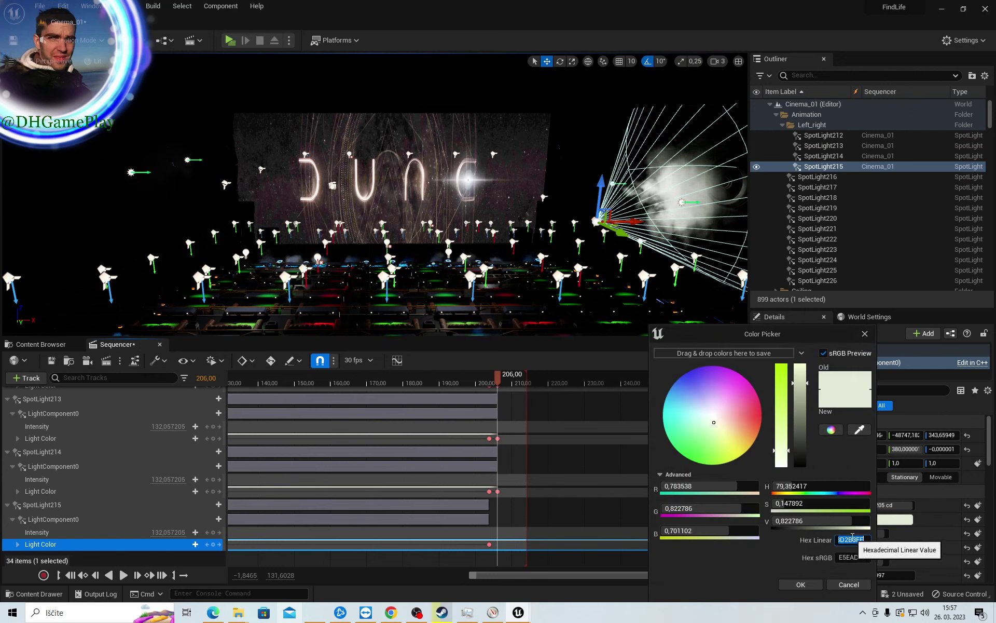
text(000000FF)
click(808, 585)
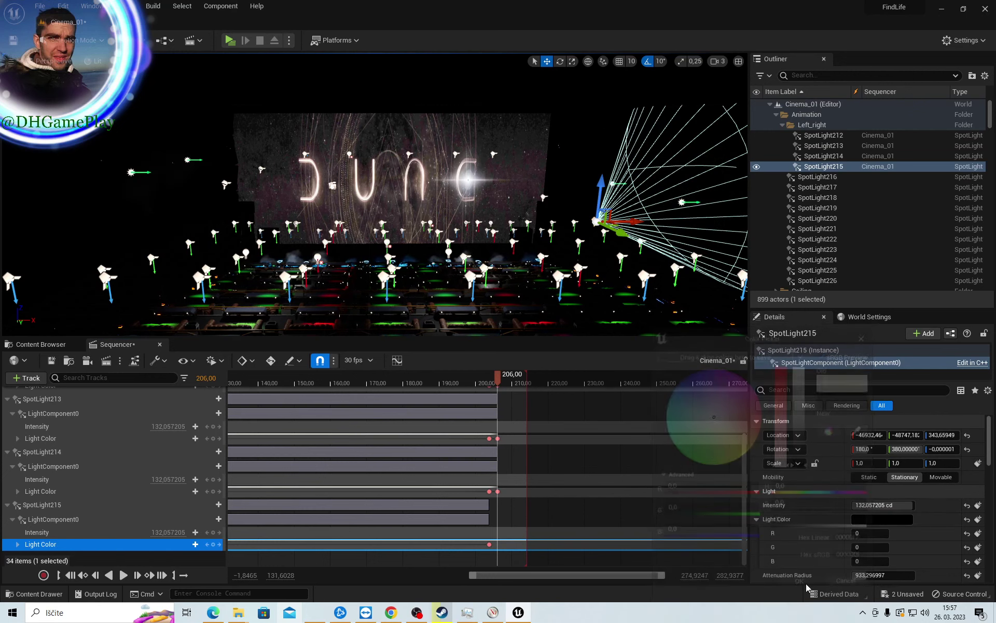
click(213, 545)
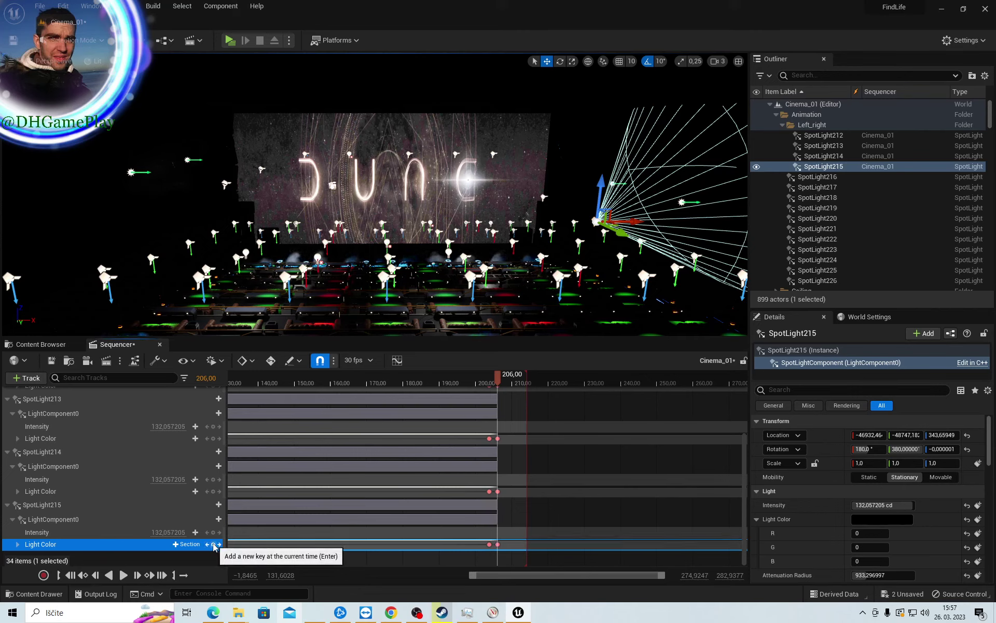
Preview the Cinema_01 sequence from about frame 136 and select the DUNE trailer screen
click(247, 381)
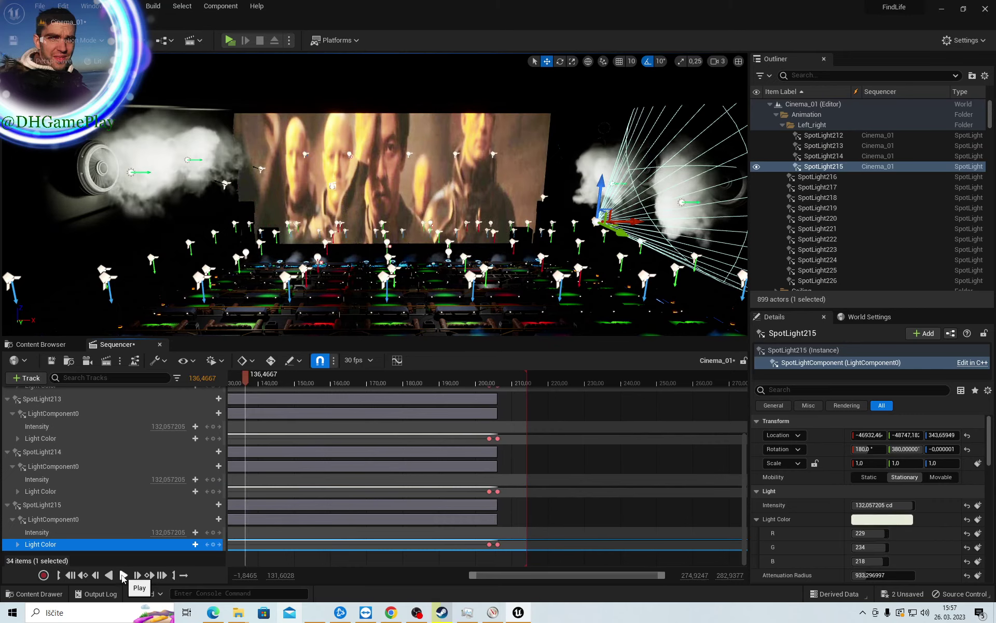
click(123, 575)
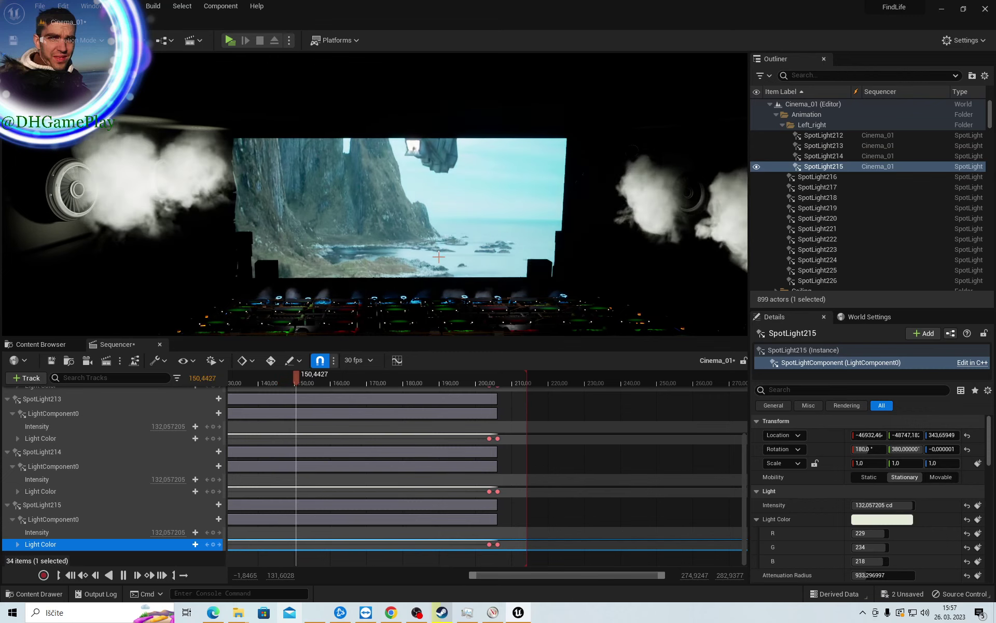
click(419, 198)
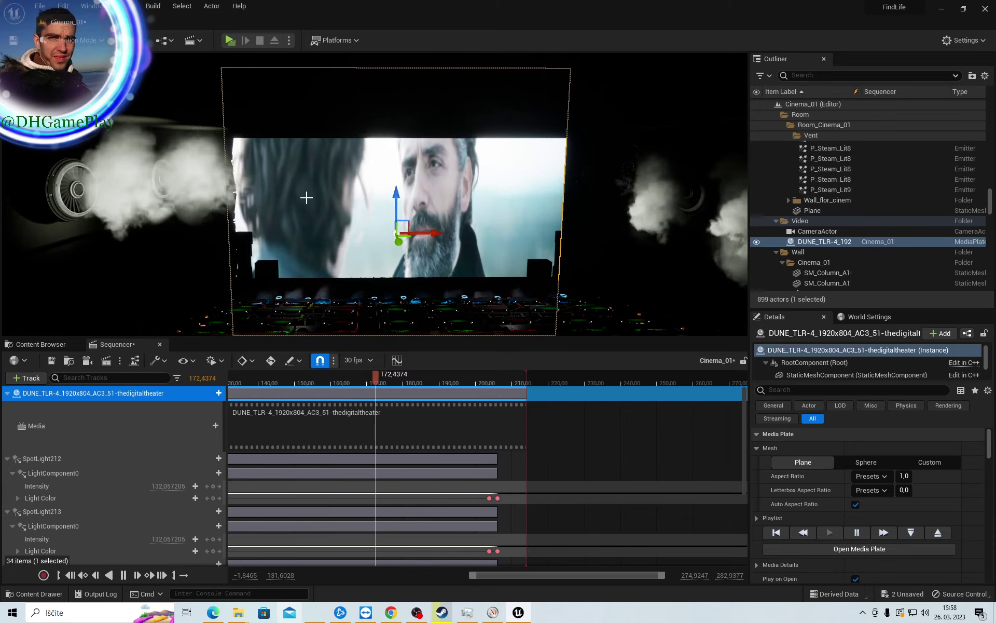
Stop the preview, close the Sequencer, and move the trailer media plate down in the cinema
key(Escape)
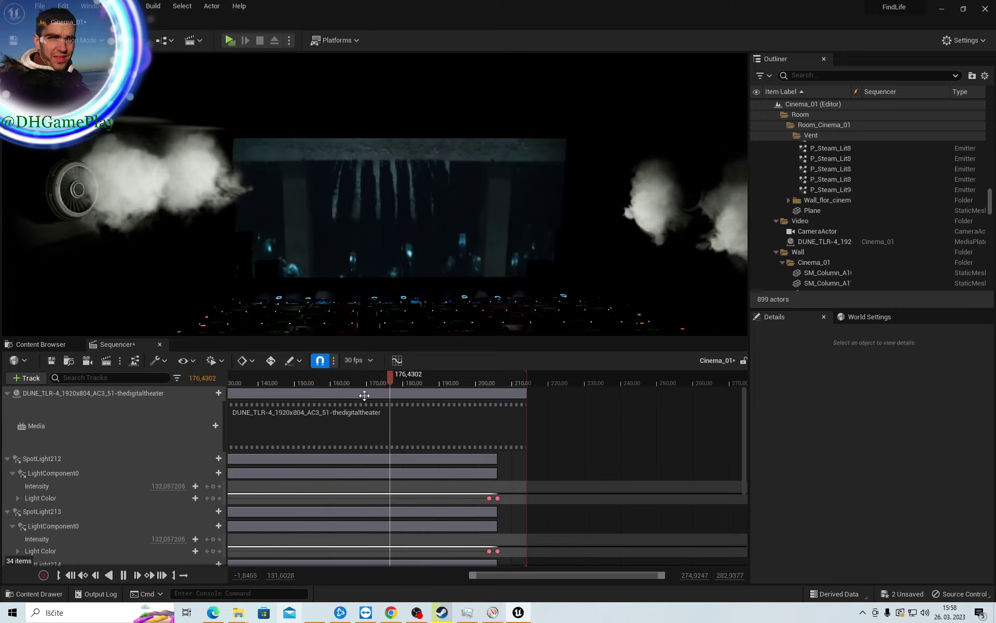
click(320, 375)
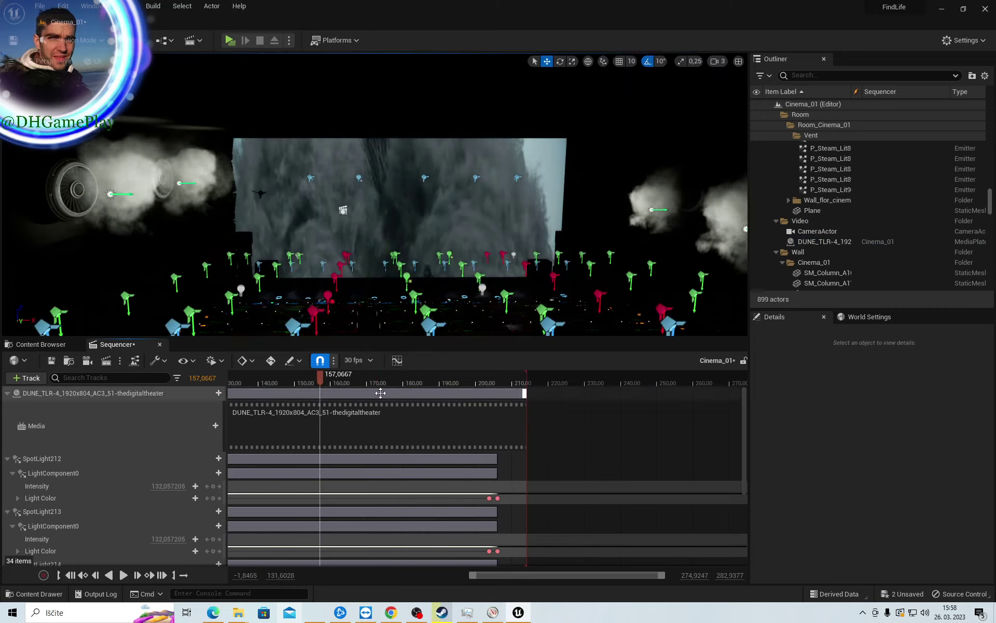
click(377, 201)
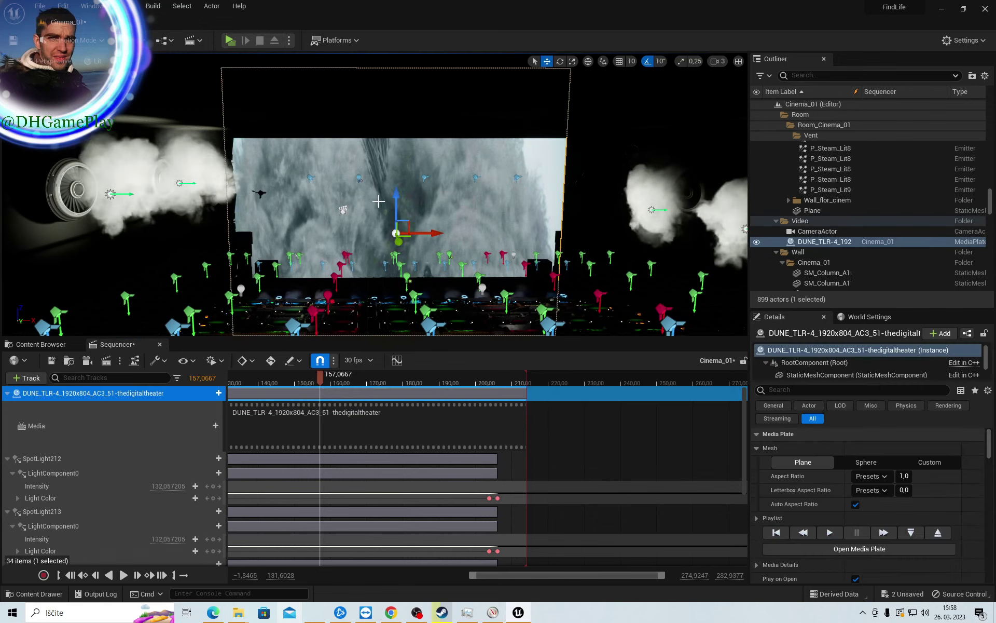
click(572, 62)
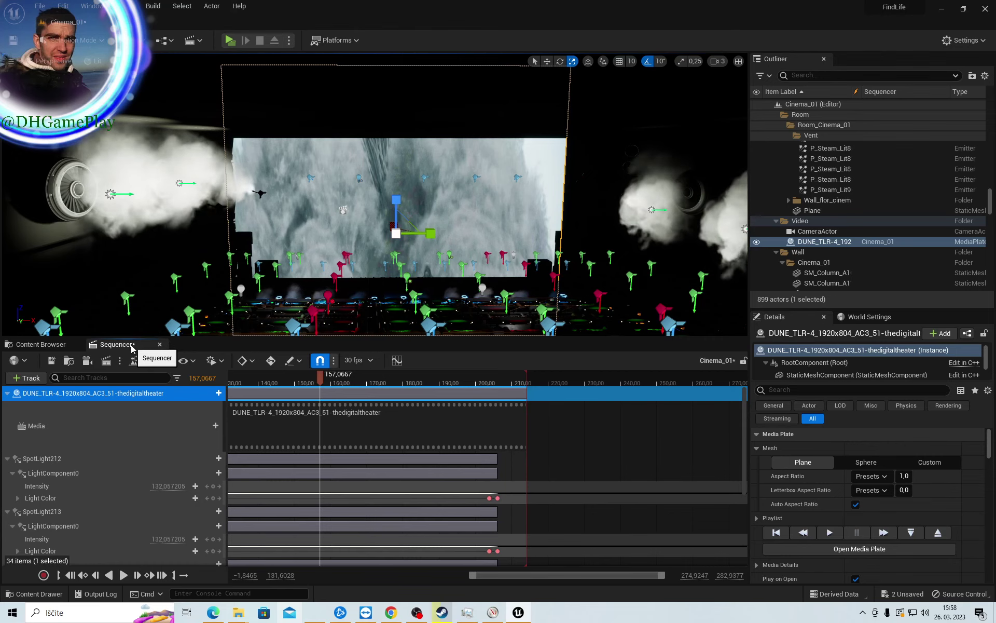
click(159, 345)
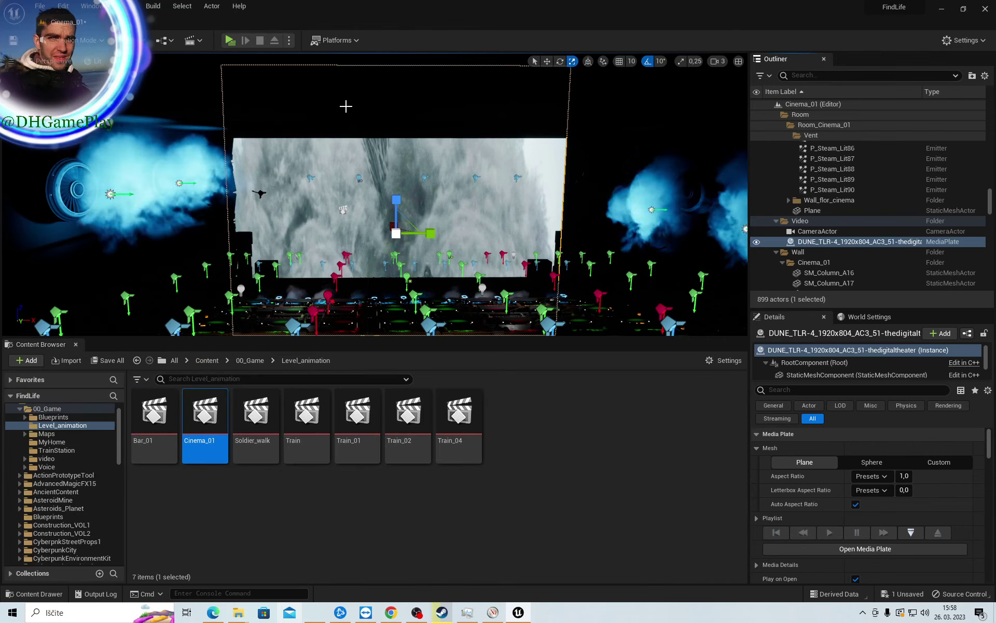
click(547, 62)
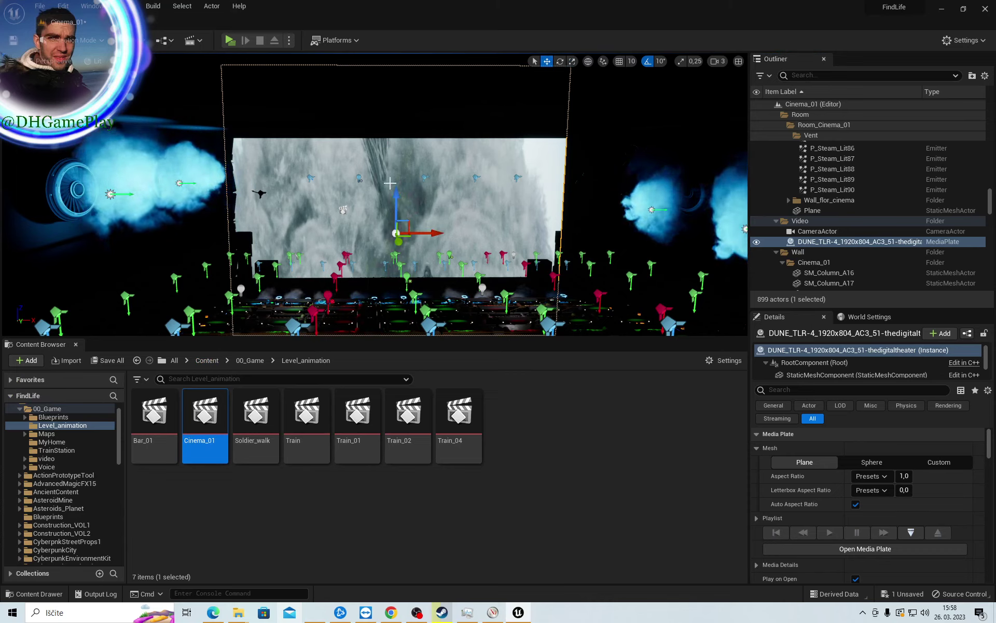
mouse_move(394, 202)
mouse_down()
mouse_move(393, 274)
mouse_move(394, 217)
mouse_move(385, 268)
mouse_up()
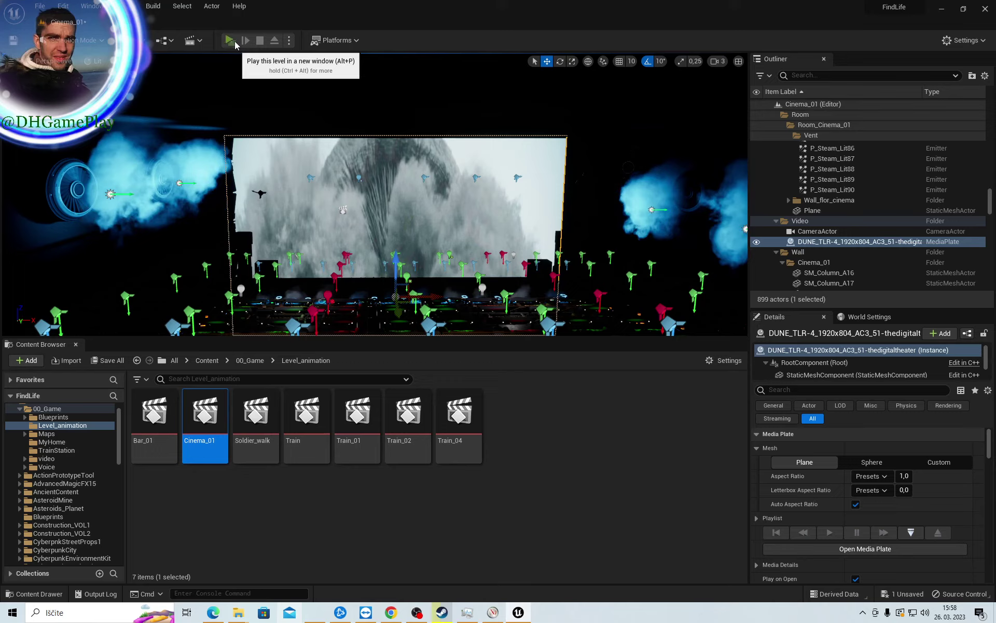
Test-play the cinema level in a new window, then exit it with Esc
click(229, 39)
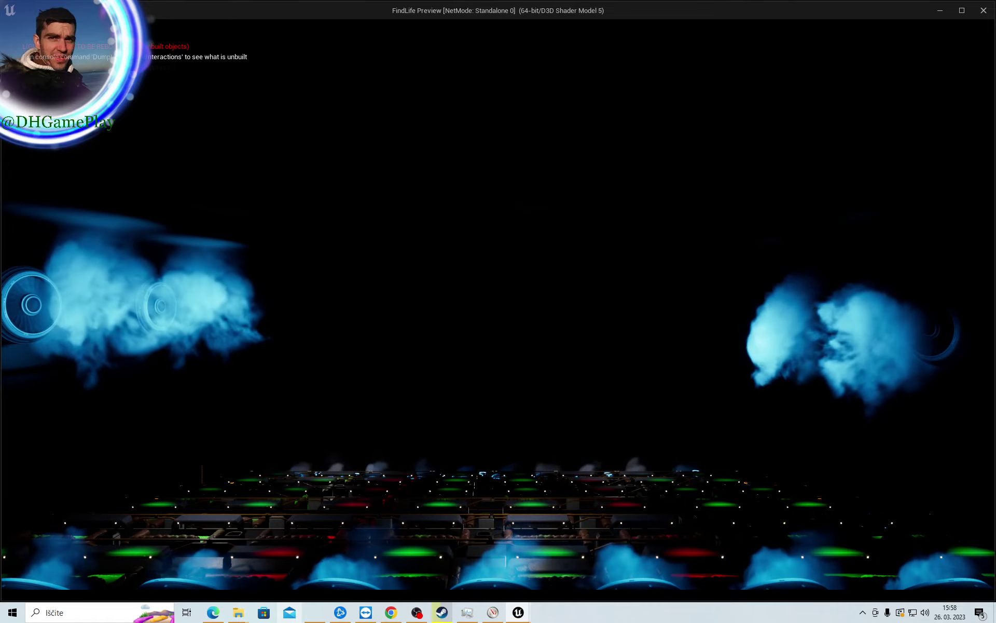
key(Escape)
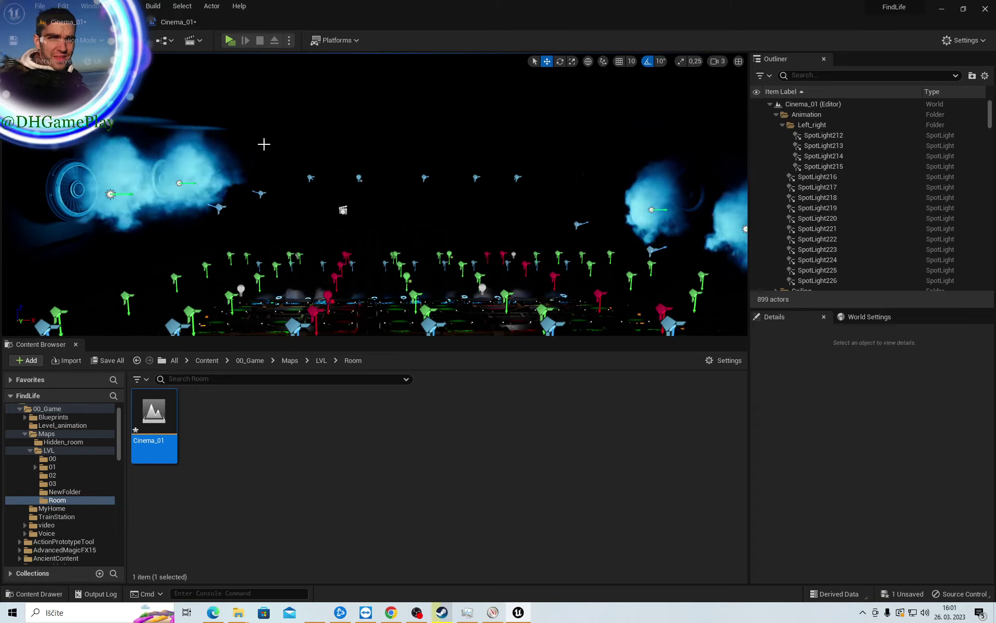
Open the Cinema_01 Level Blueprint from the Blueprints toolbar menu
right_drag(161, 66, 169, 78)
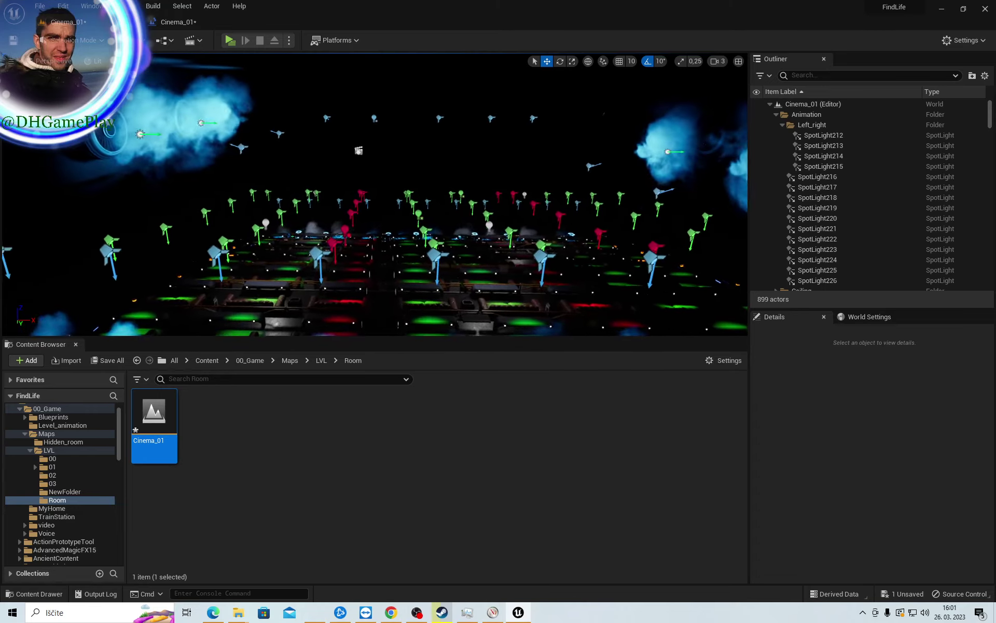
click(171, 42)
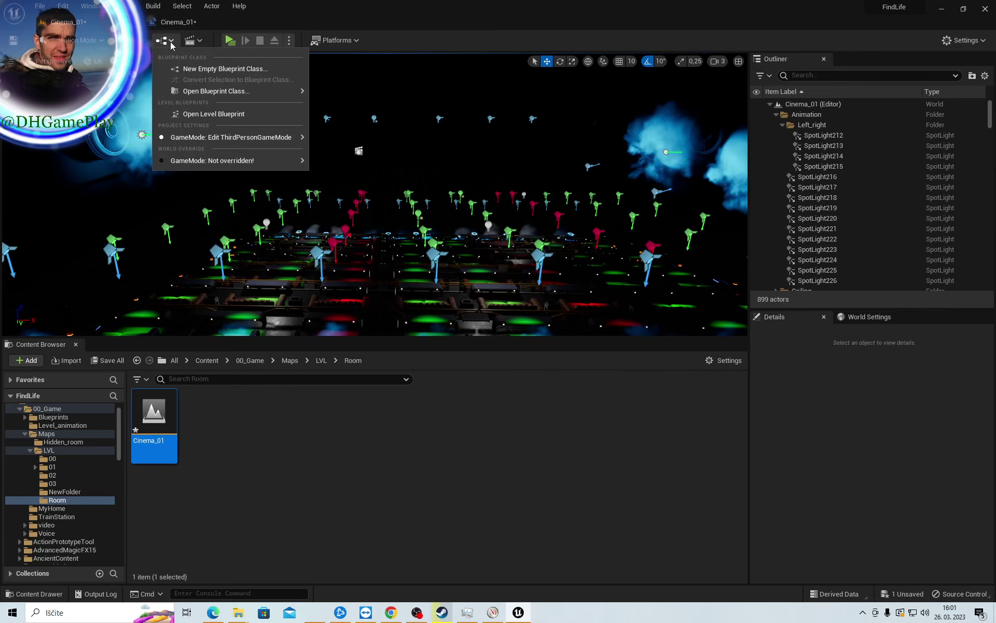
click(197, 114)
Add a new comment box beside the BeginPlay event in the Event Graph
scroll(314, 194, up, 4)
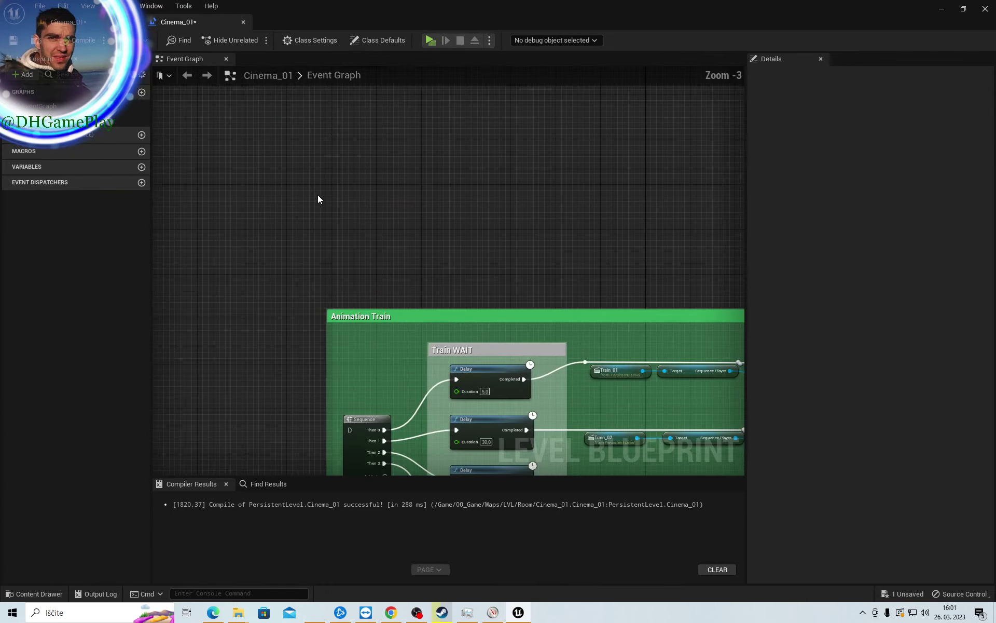
scroll(338, 167, up, 1)
mouse_move(338, 166)
right_down()
mouse_move(348, 179)
mouse_move(335, 202)
right_up()
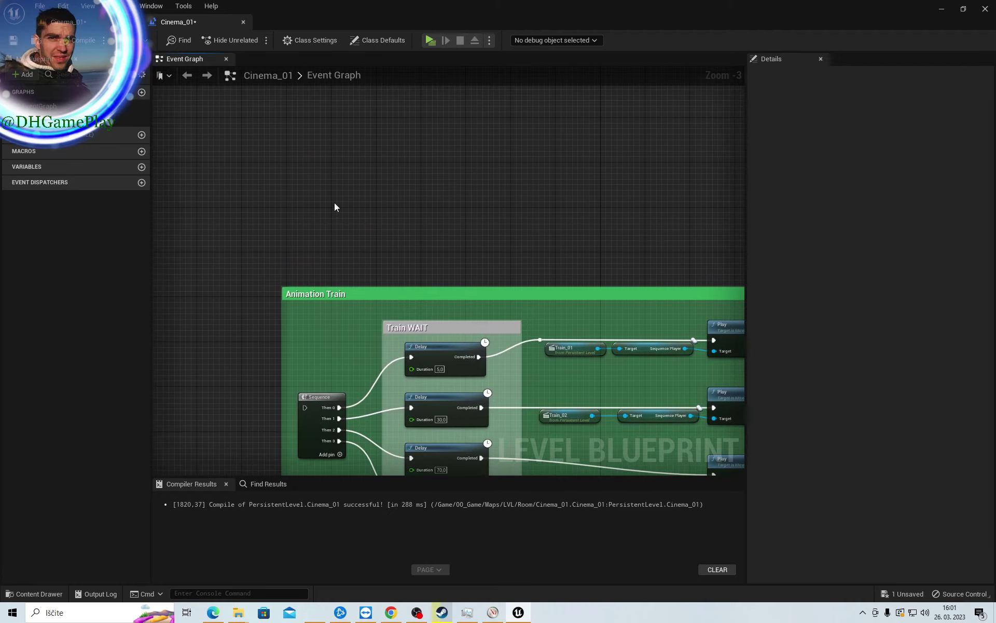
scroll(334, 198, down, 2)
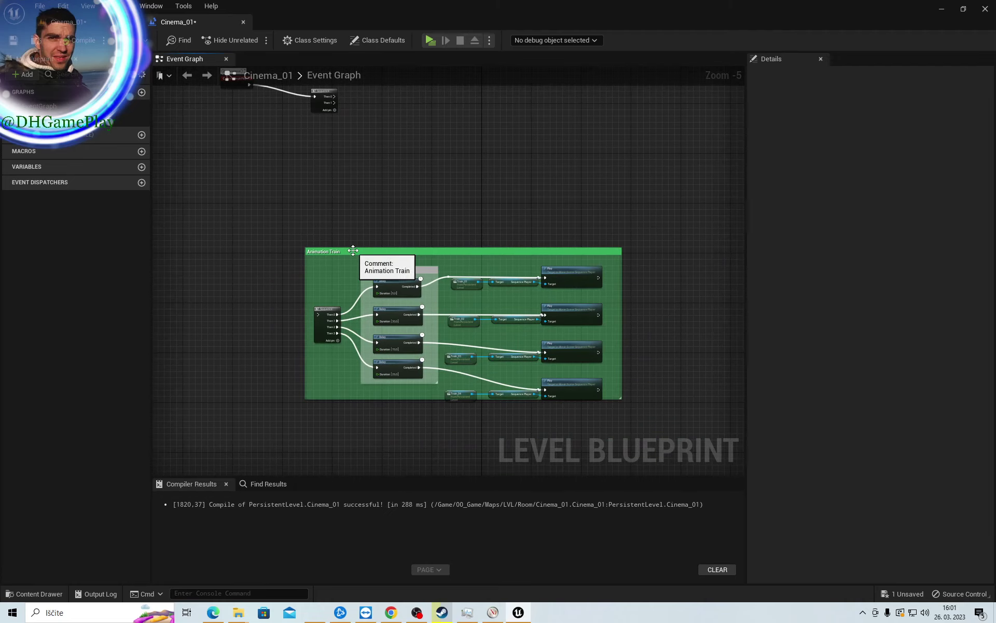
right_drag(338, 167, 323, 222)
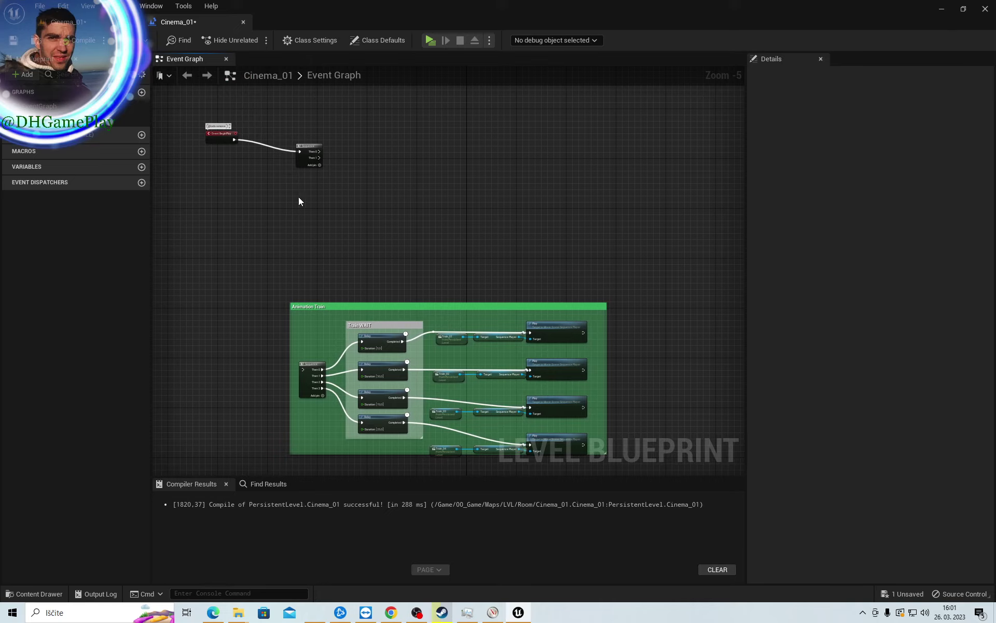
drag(299, 202, 449, 272)
key(c)
text(Animation_Video)
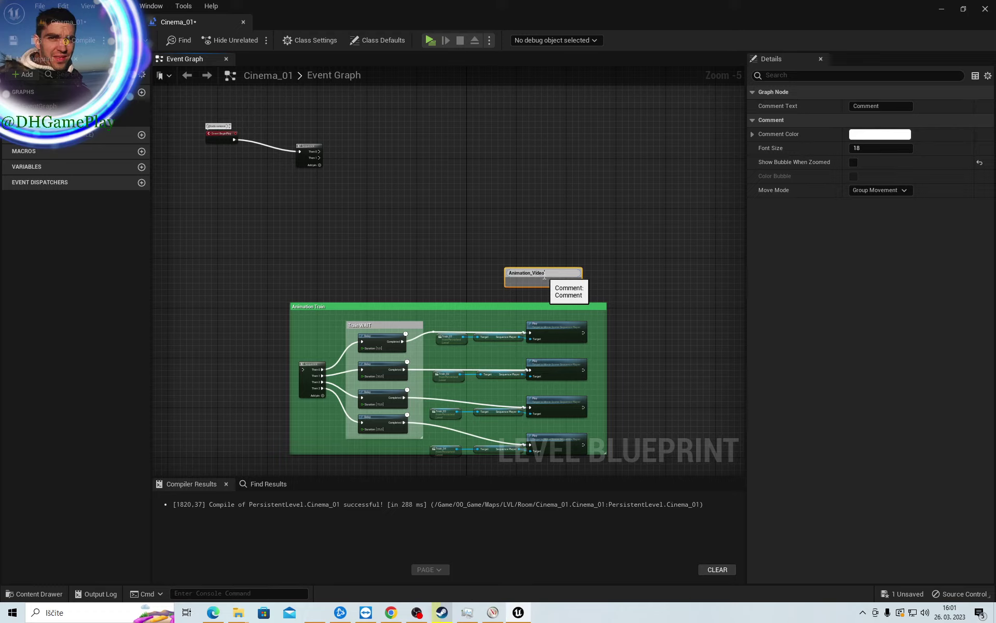
Name the comment Animation_Video and place it above the Animation Train group
click(552, 245)
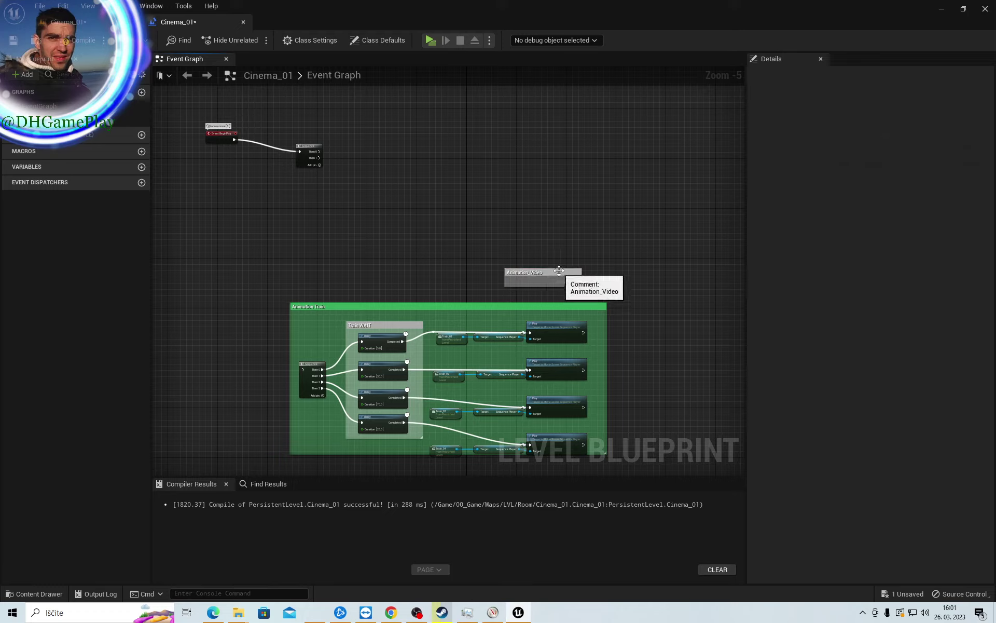
mouse_move(559, 270)
mouse_down()
mouse_move(342, 187)
mouse_move(738, 336)
mouse_up()
scroll(404, 292, up, 2)
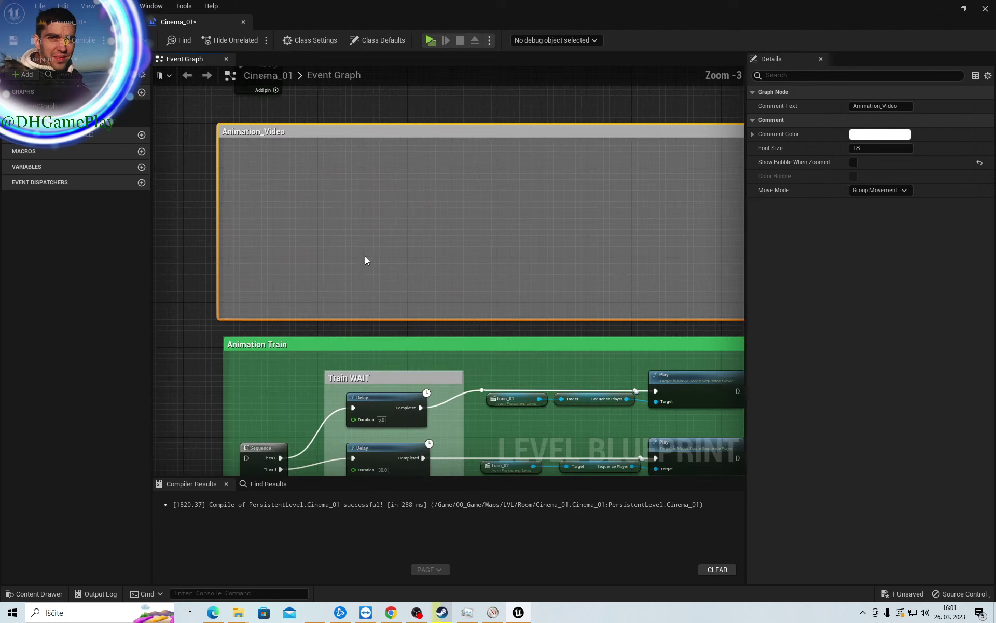
right_drag(303, 222, 369, 307)
click(382, 325)
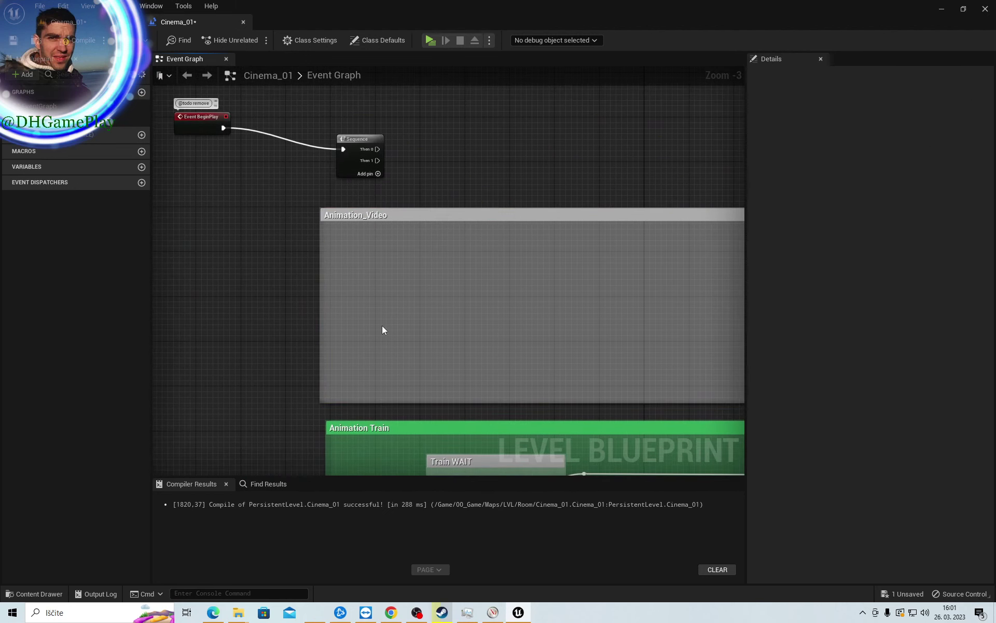
Add a Sequence node inside the Animation_Video comment
key(ctrl+f)
click(275, 315)
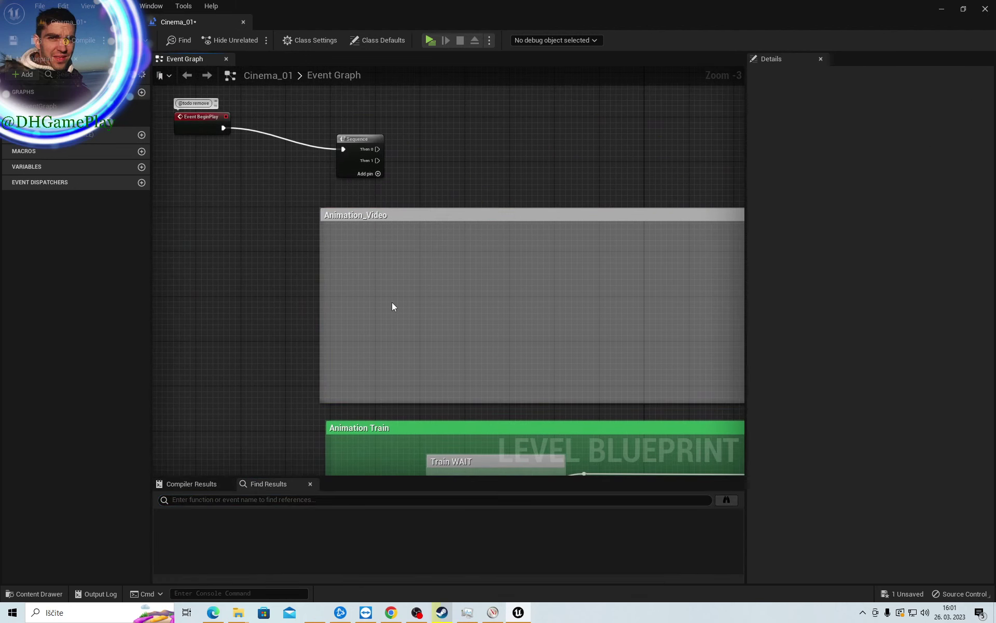
right_click(391, 303)
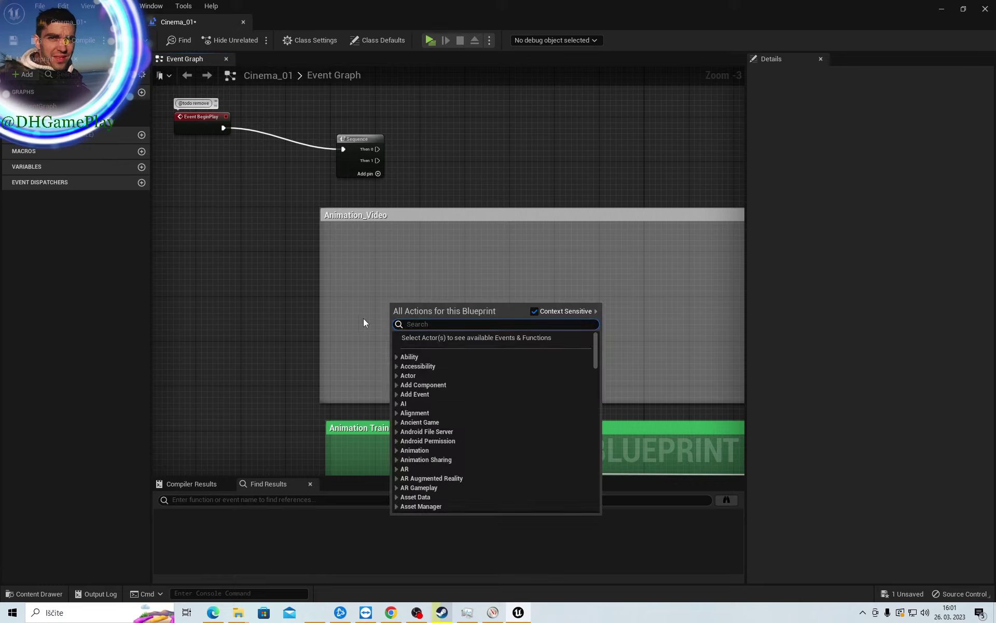
text(seq)
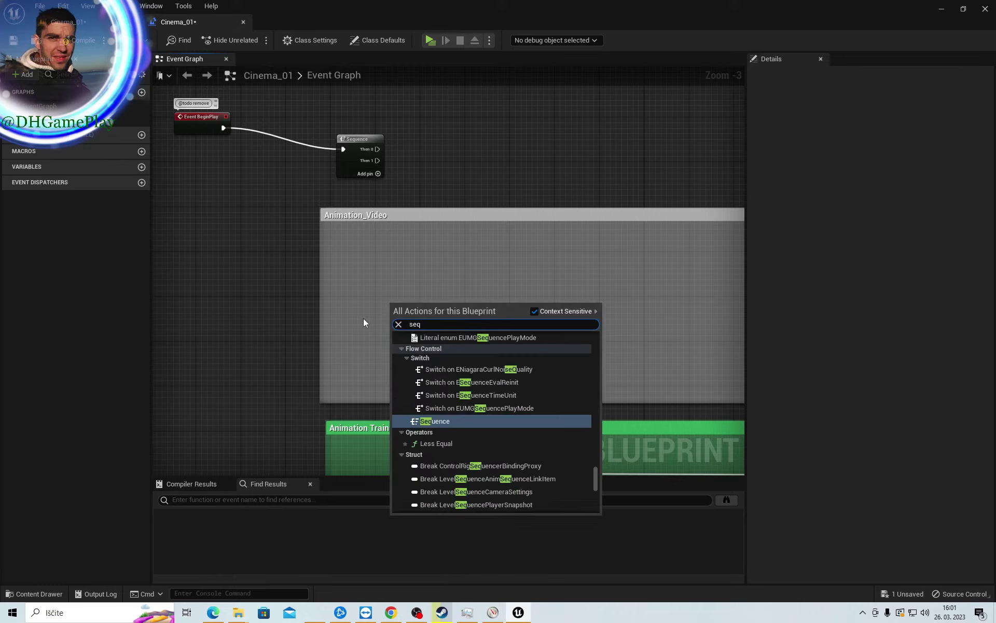
key(Return)
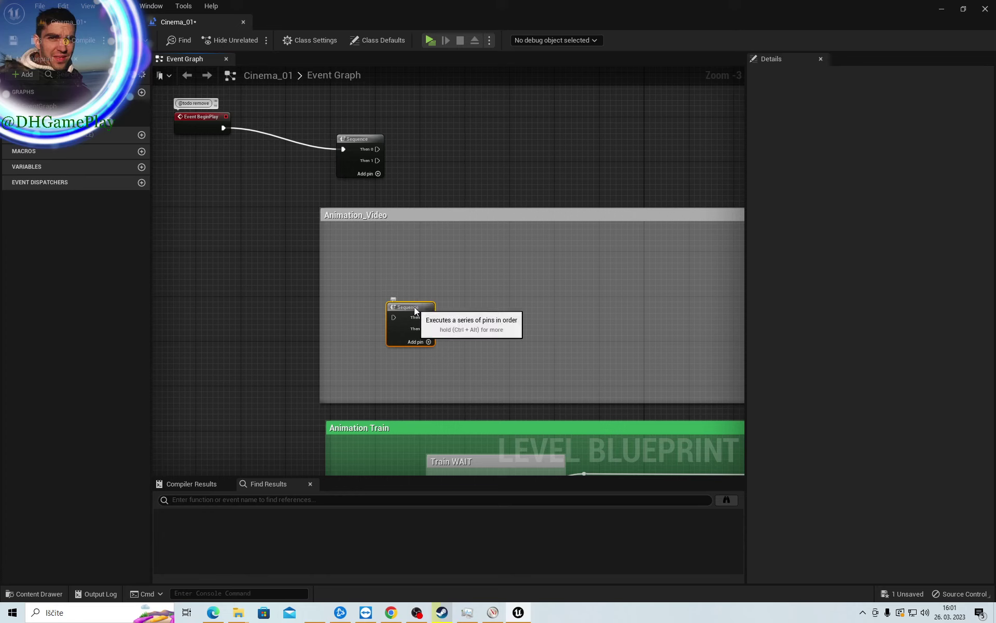
drag(425, 305, 380, 283)
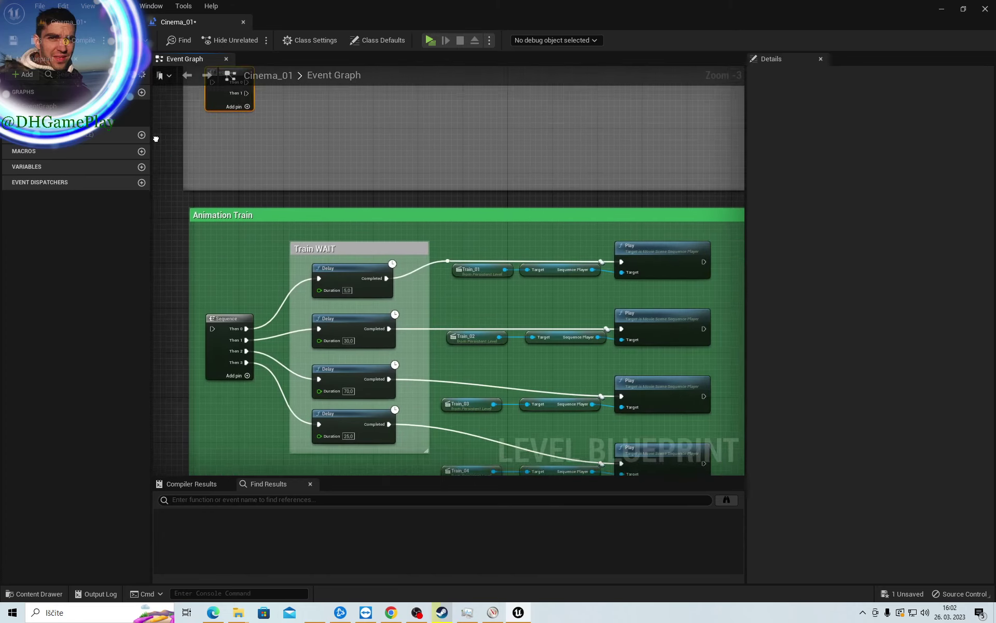
Paste the Train WAIT Delay, Train_01 and Play chain into Animation_Video and shrink its box
right_drag(294, 355, 128, 90)
scroll(407, 219, down, 3)
scroll(451, 227, up, 2)
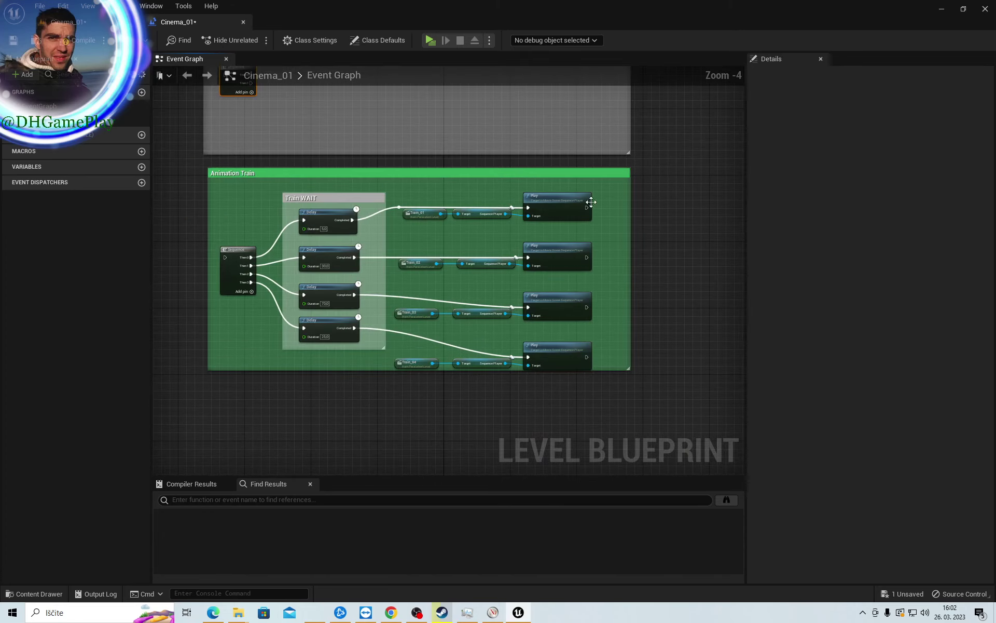
drag(607, 188, 325, 233)
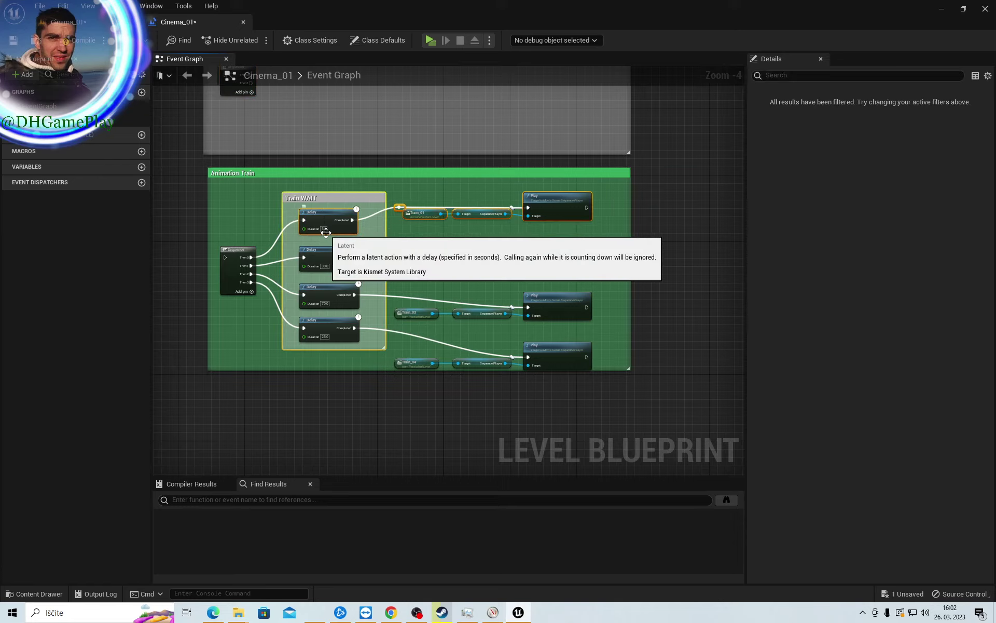
right_drag(319, 131, 329, 247)
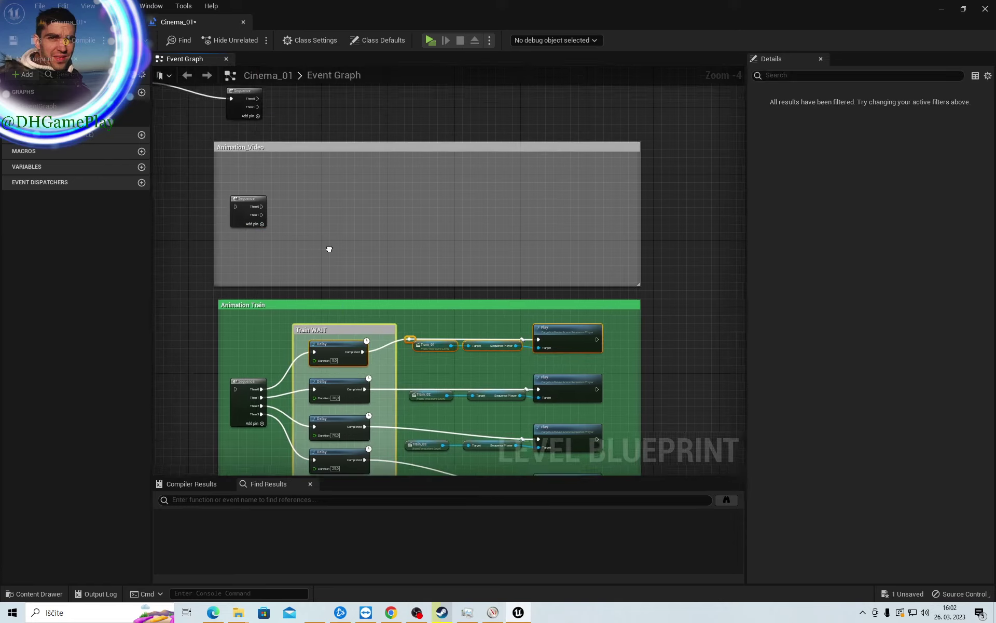
click(343, 195)
key(ctrl+v)
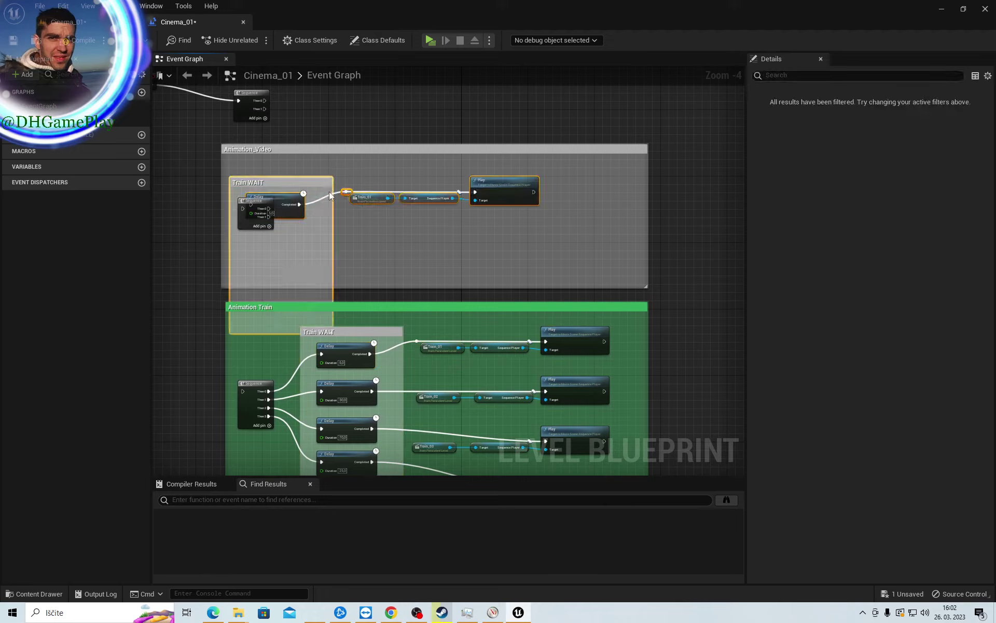
drag(319, 180, 386, 160)
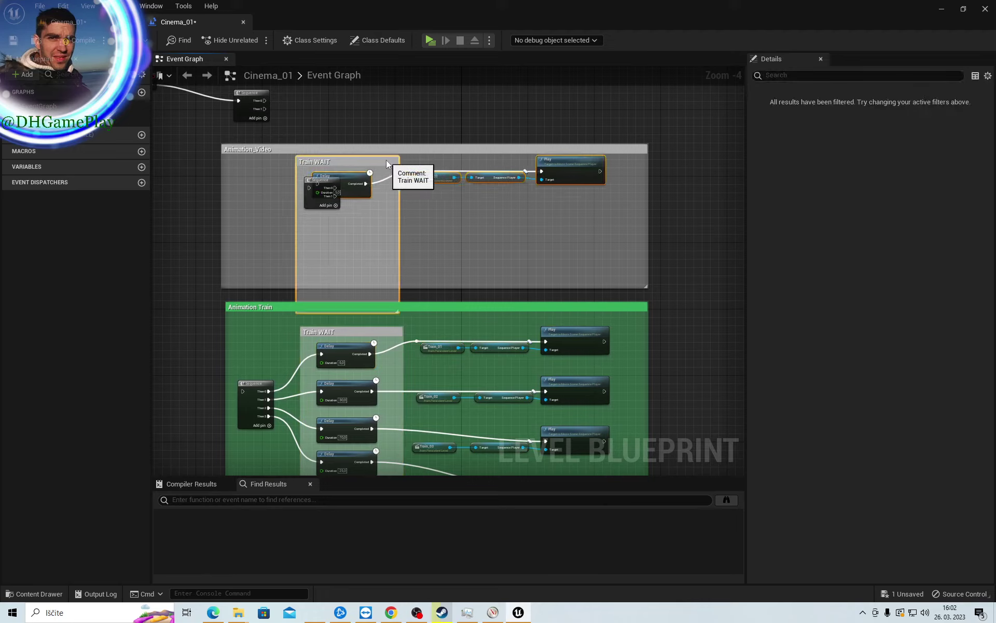
drag(388, 312, 392, 222)
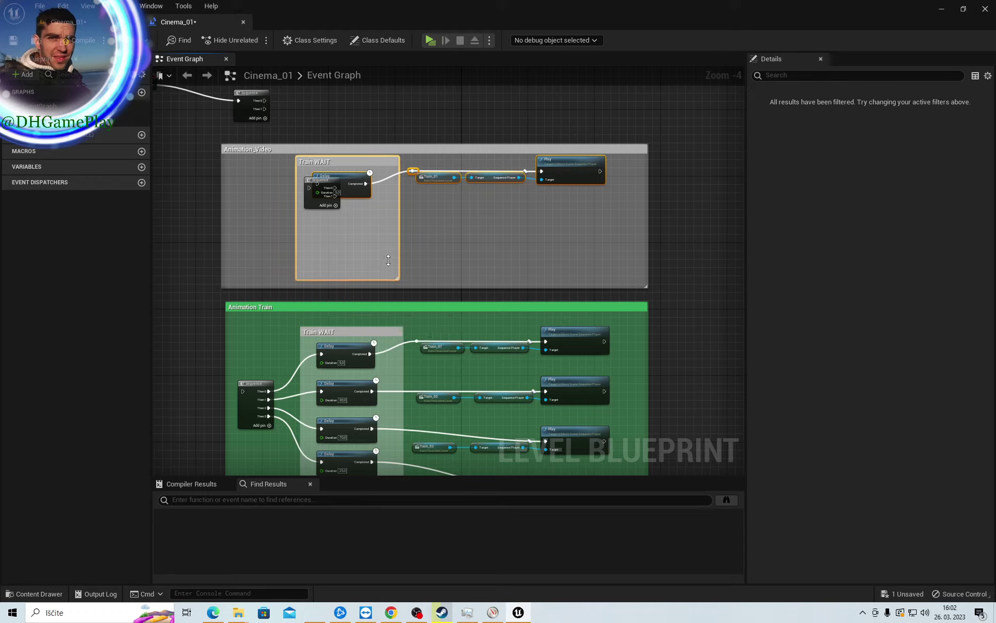
drag(370, 156, 370, 161)
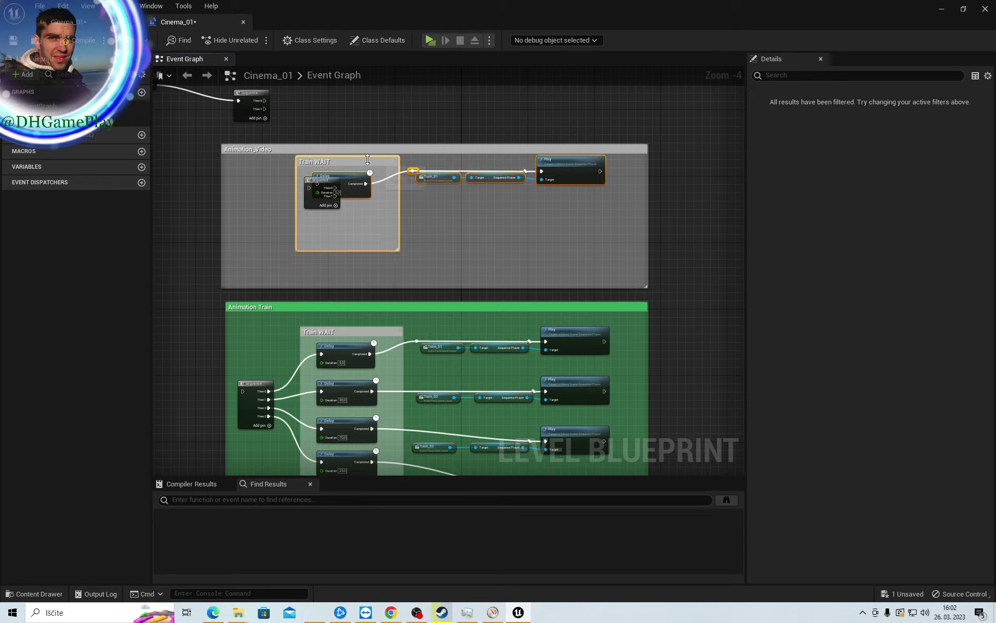
Move the Sequence node clear of the Delay and delete the pasted Train_01 reference
click(311, 207)
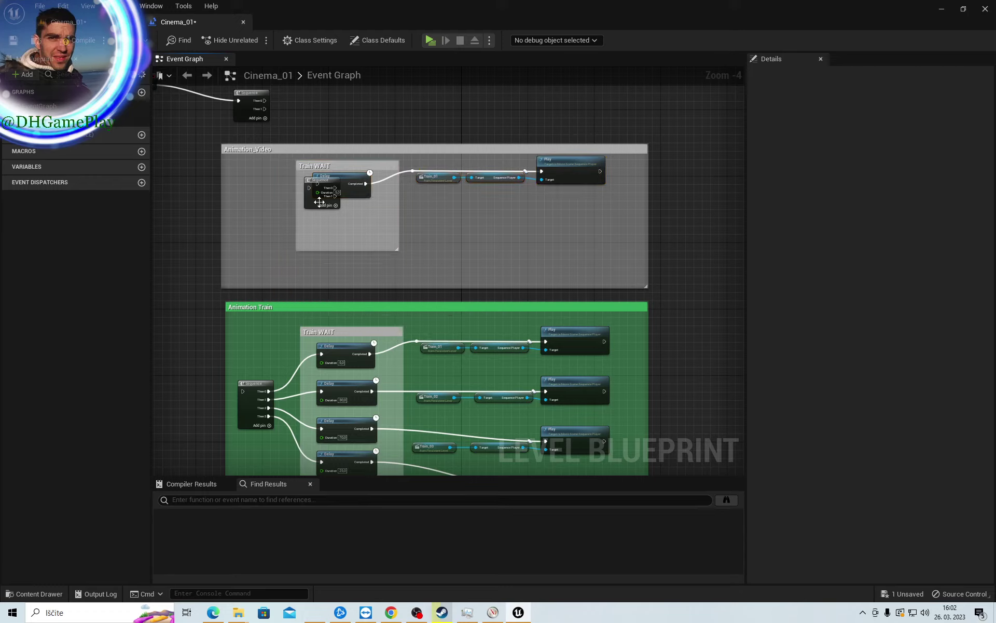
drag(310, 204, 240, 196)
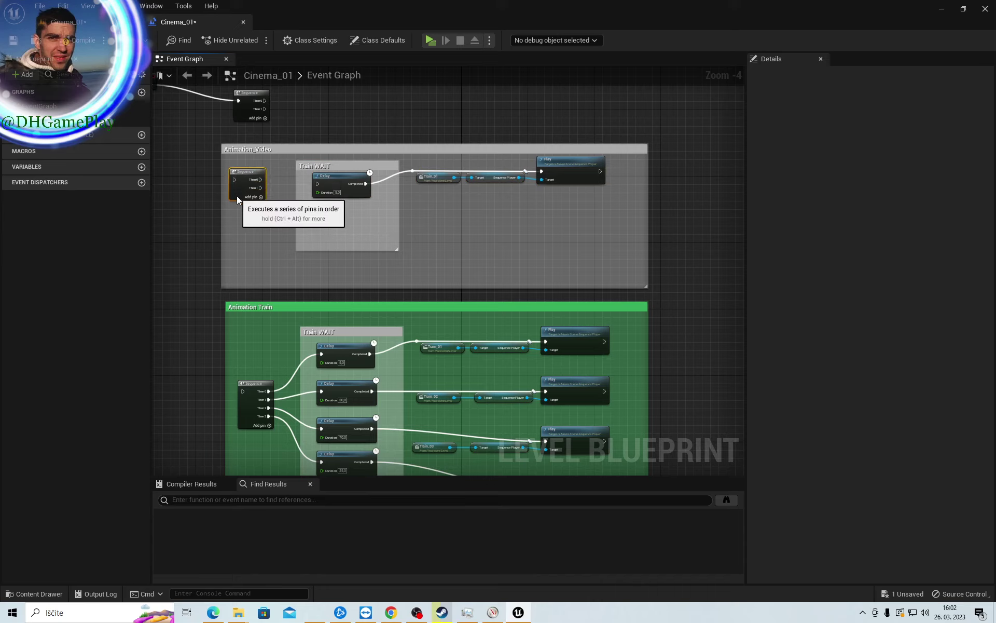
right_drag(274, 232, 321, 345)
scroll(320, 345, up, 2)
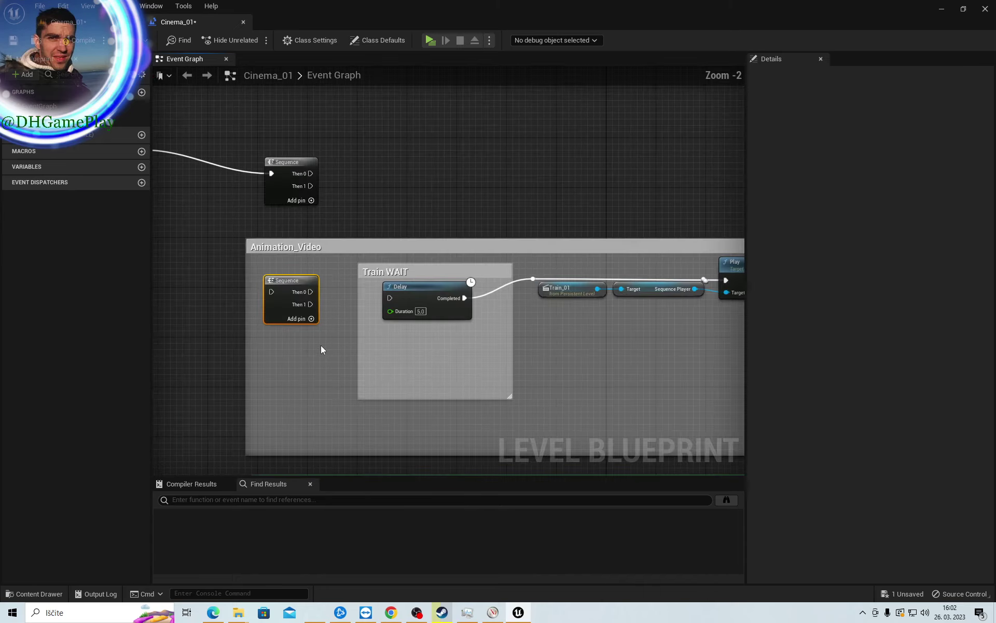
mouse_move(505, 356)
right_down()
mouse_move(457, 367)
mouse_move(442, 353)
right_up()
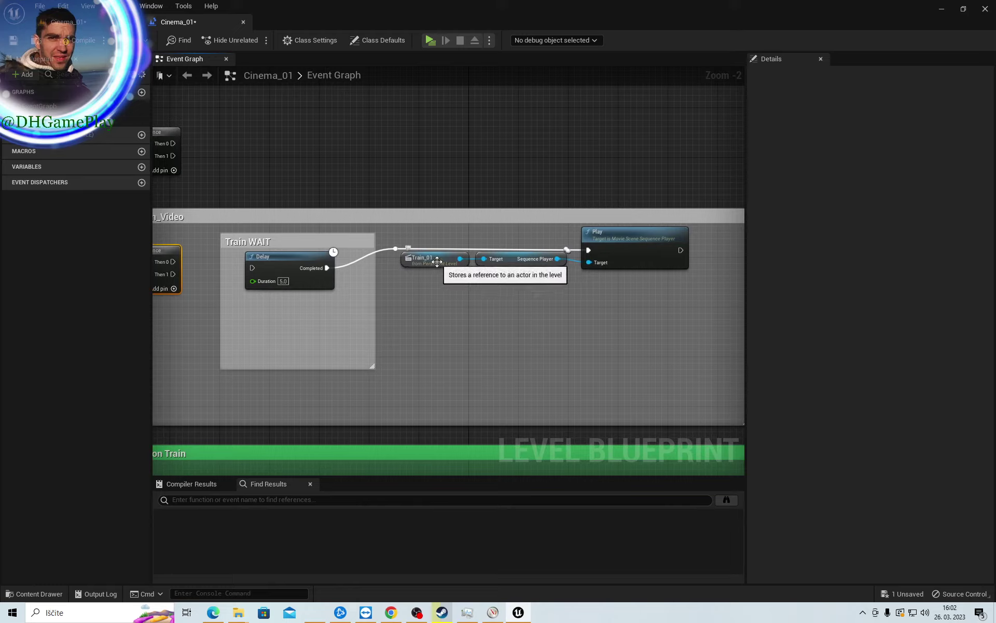
click(441, 261)
key(Delete)
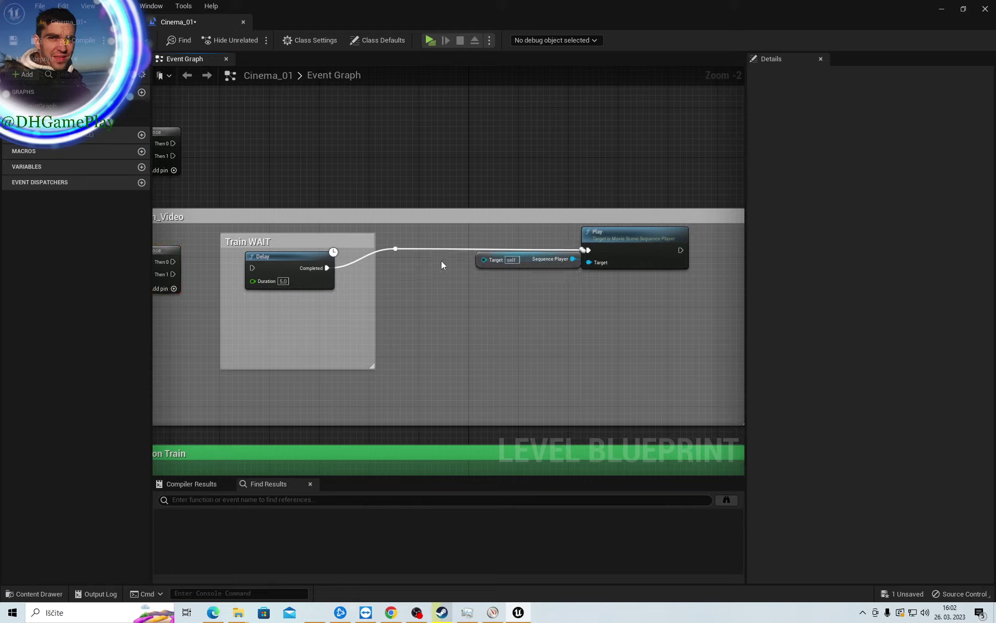
click(528, 262)
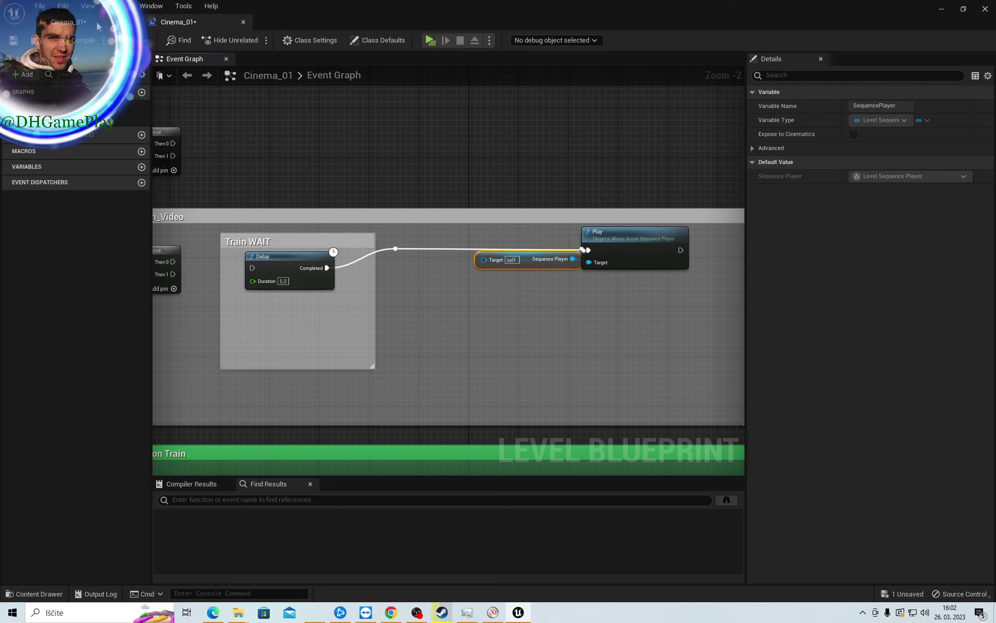
Collapse the Outliner folders and select the Cinema_01 level sequence actor
click(65, 22)
scroll(820, 221, down, 3)
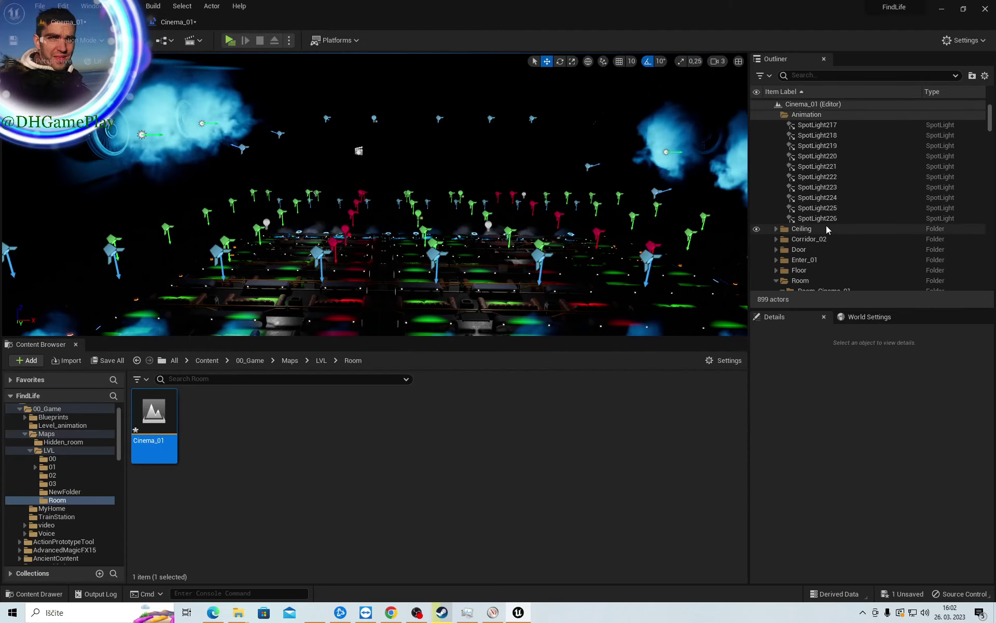
scroll(827, 225, down, 3)
scroll(827, 229, up, 4)
scroll(828, 229, up, 2)
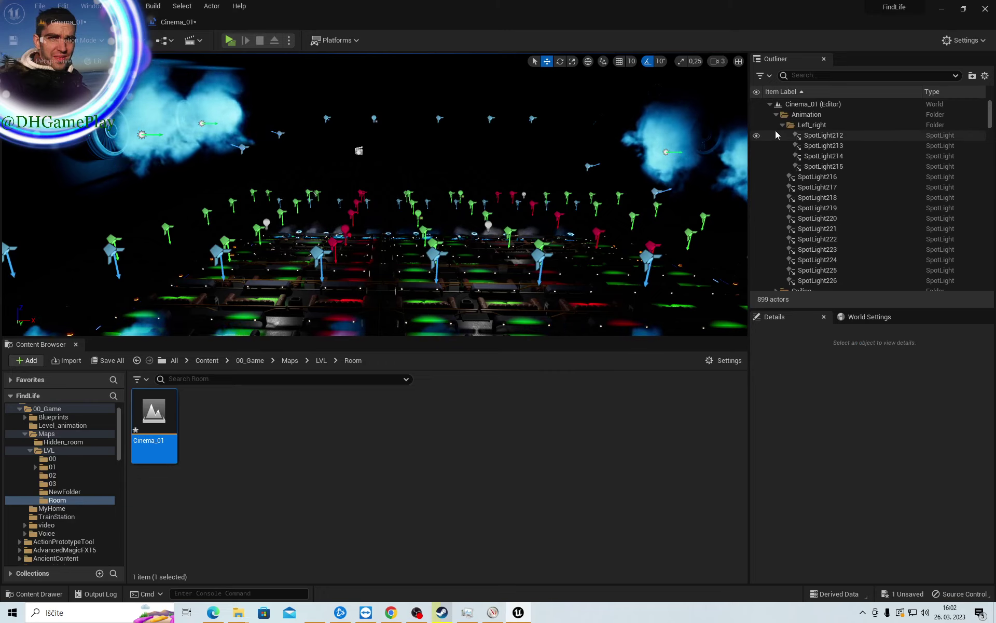
click(776, 114)
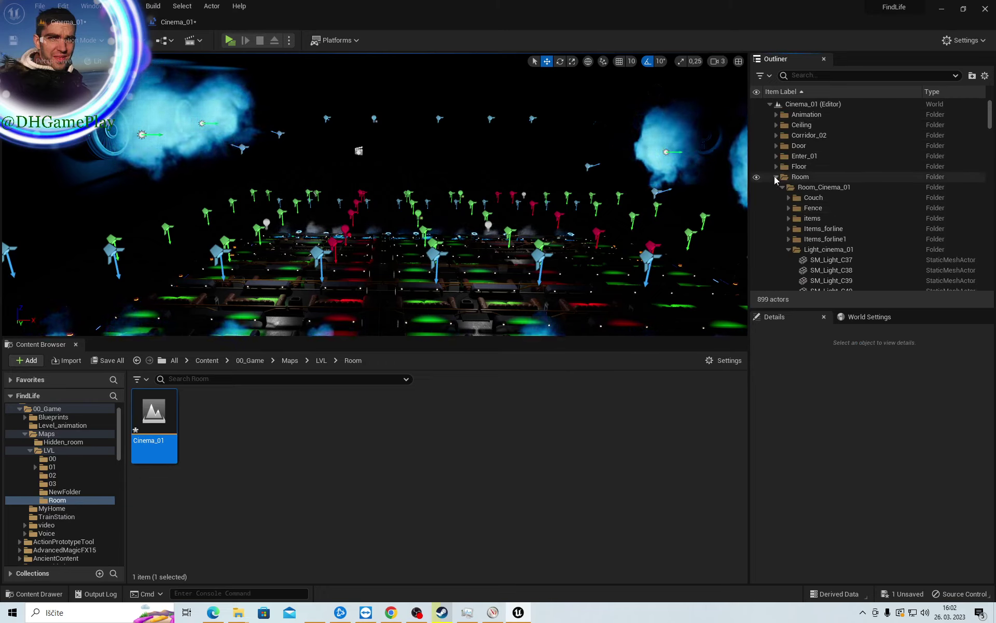
click(776, 177)
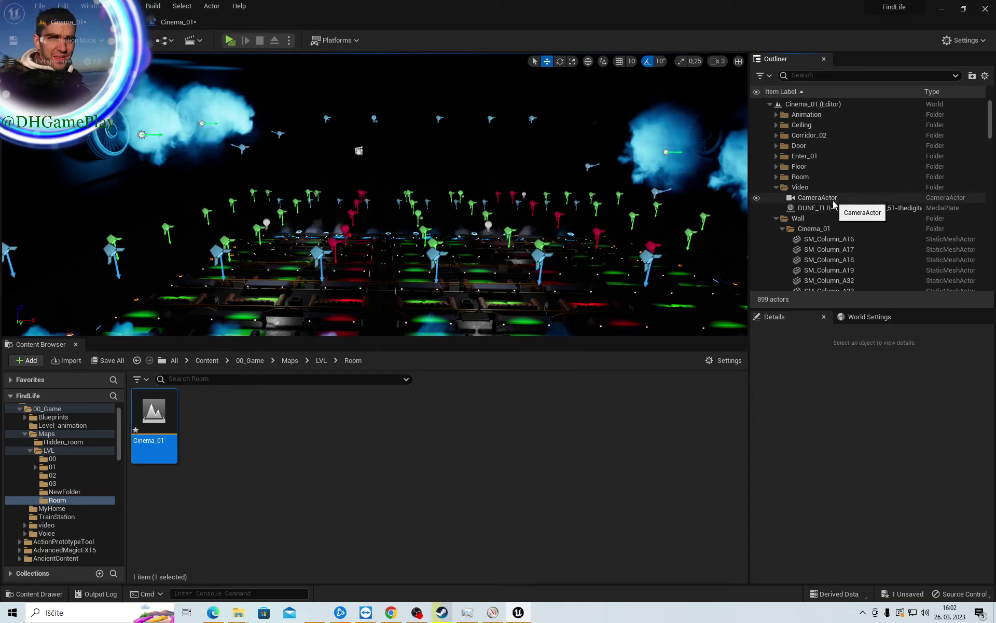
scroll(825, 218, down, 5)
scroll(822, 216, up, 5)
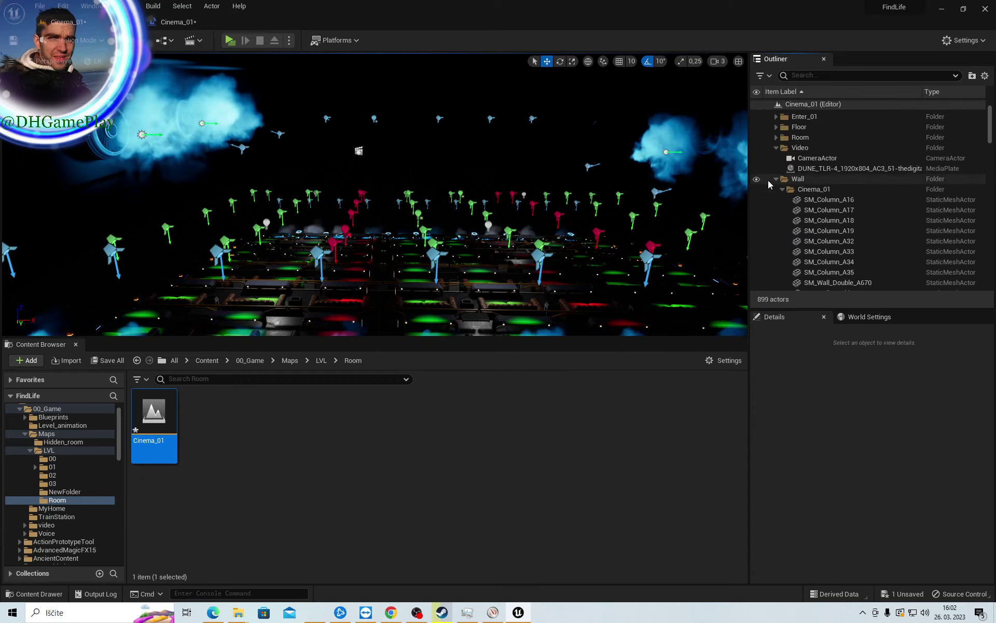
click(782, 189)
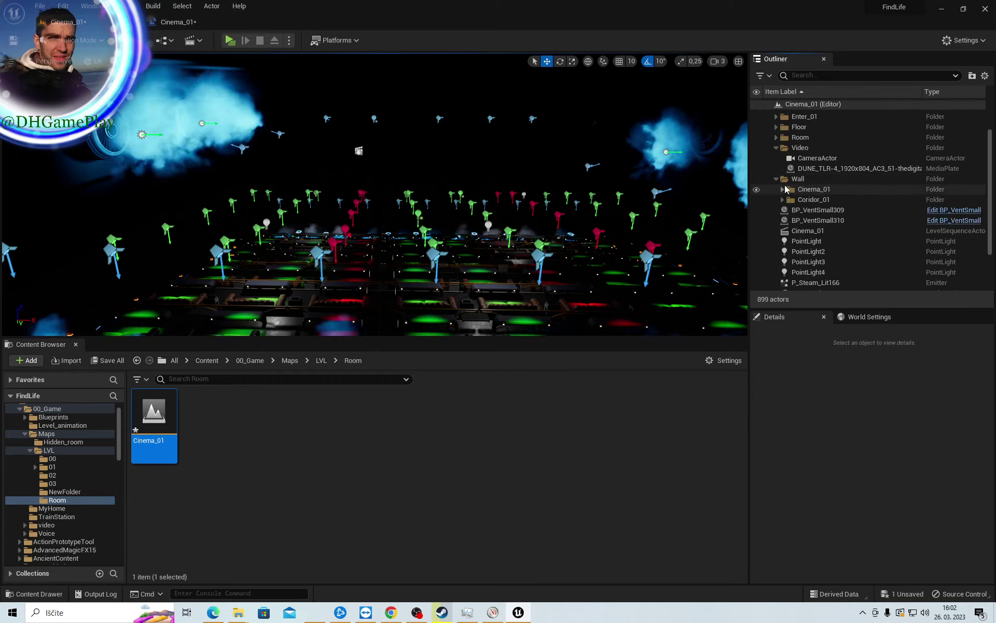
click(803, 231)
Add a Cinema_01 reference node to the level blueprint and wire it into the sequence player's Target
click(175, 22)
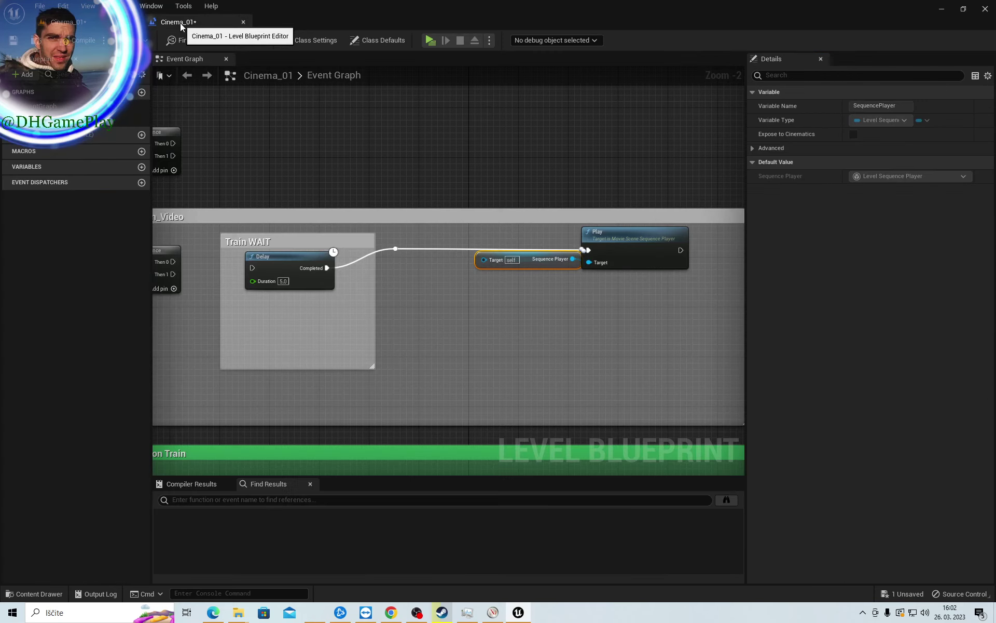
right_click(434, 319)
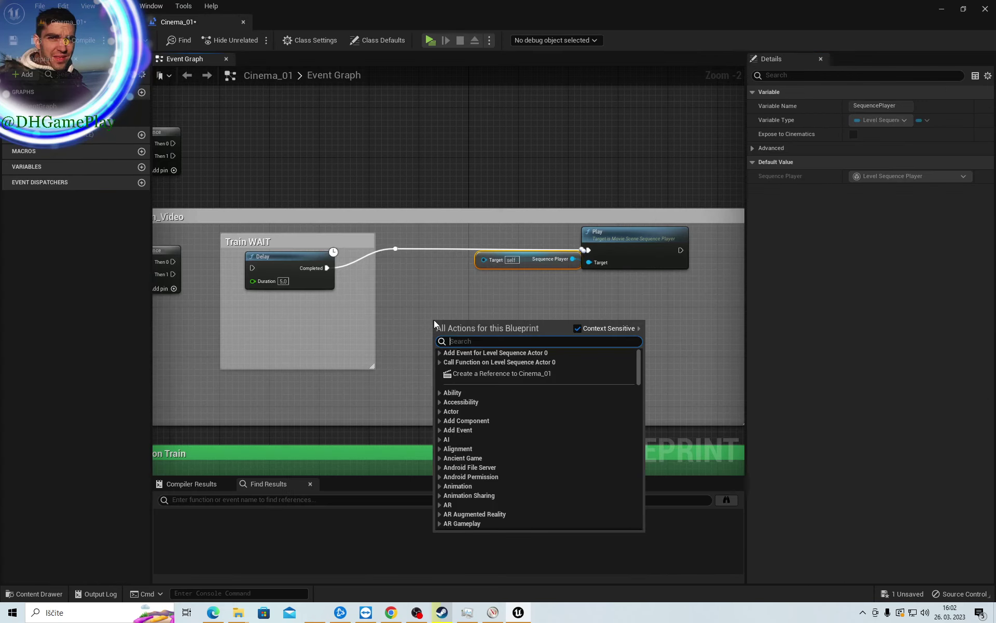
click(485, 374)
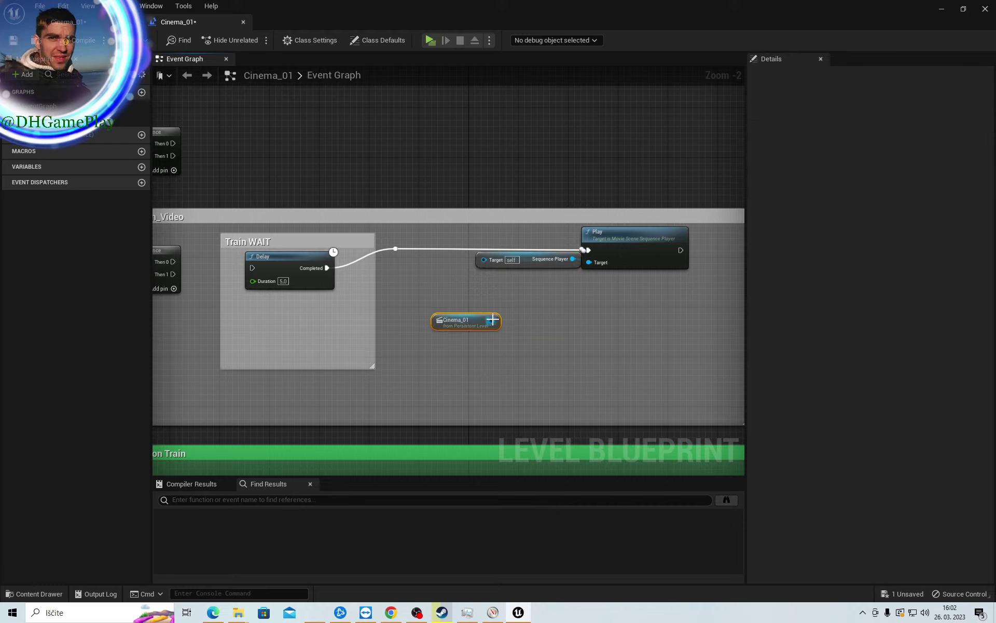
drag(492, 319, 486, 260)
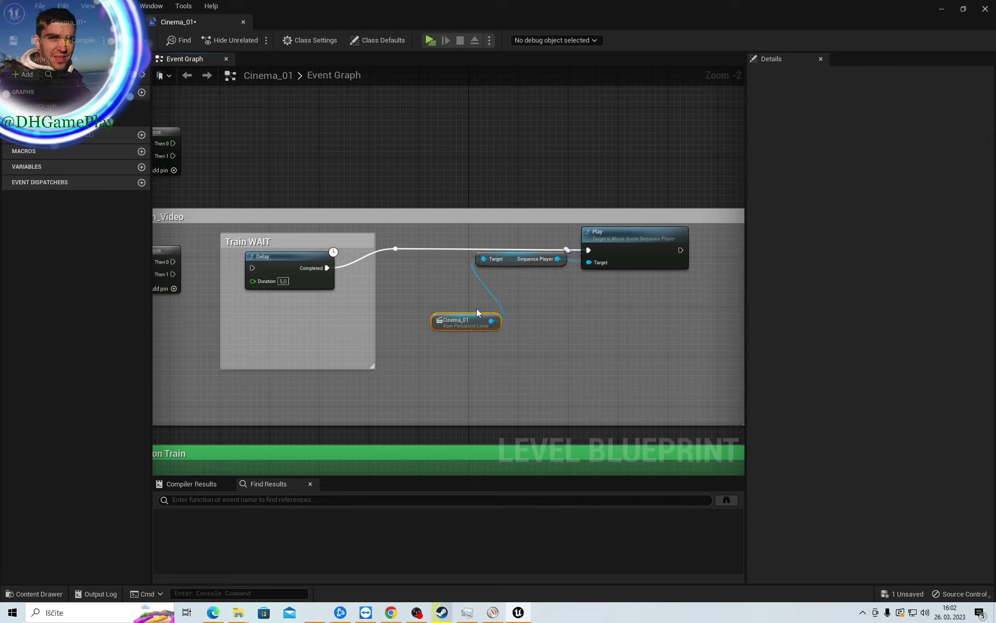
drag(475, 326, 437, 263)
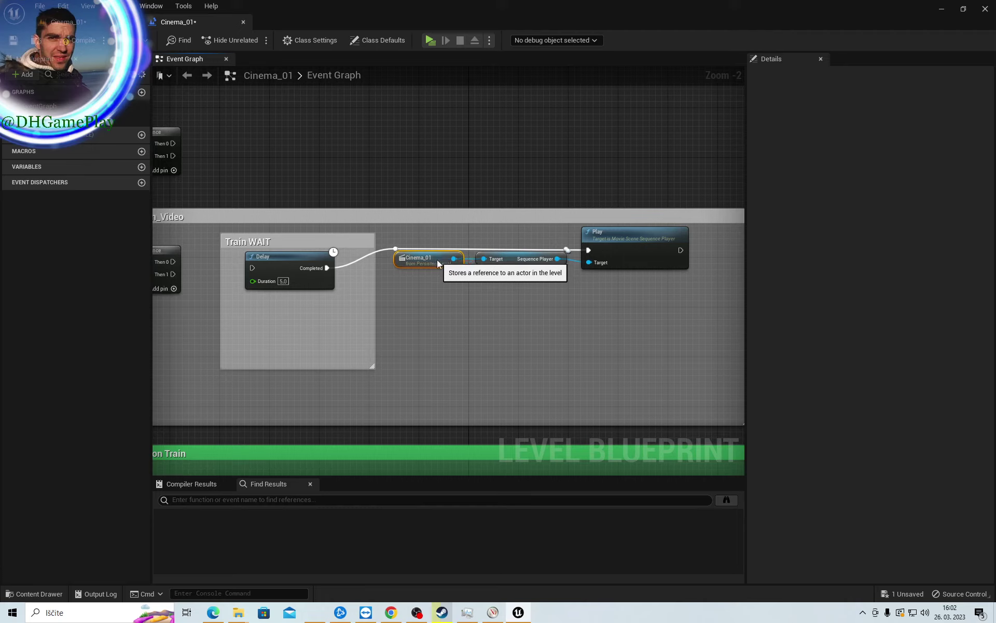
right_drag(494, 306, 535, 318)
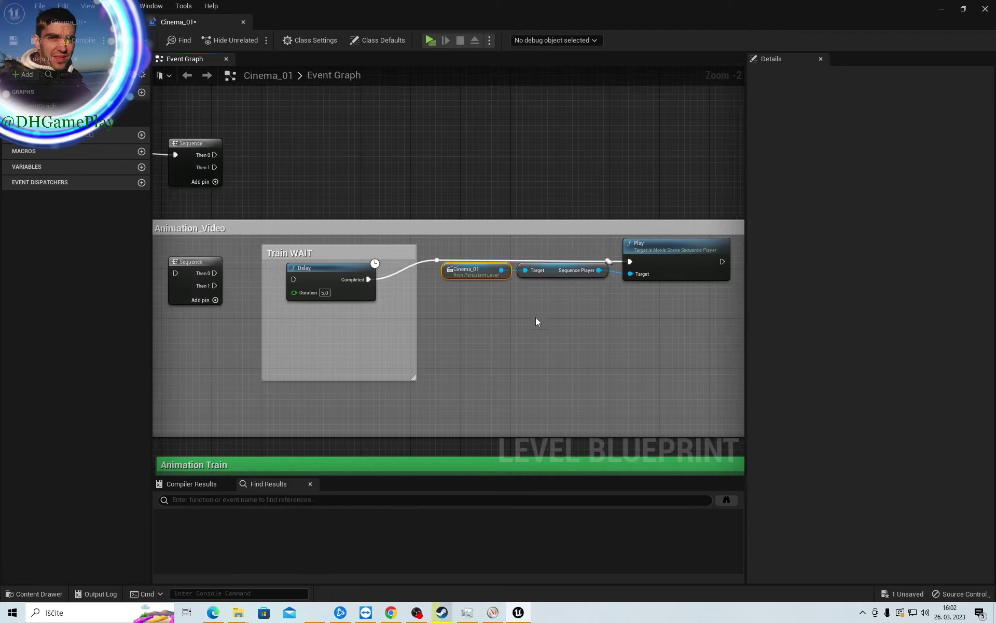
ctrl+click(539, 270)
drag(489, 271, 491, 286)
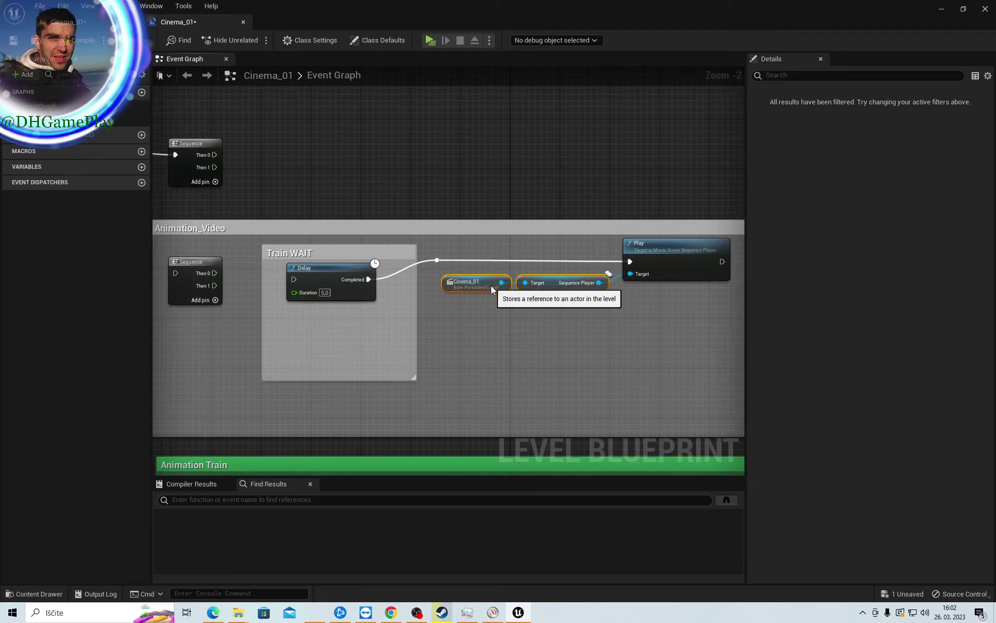
Rename the Train WAIT comment to 'WAIT'
right_drag(480, 335, 606, 382)
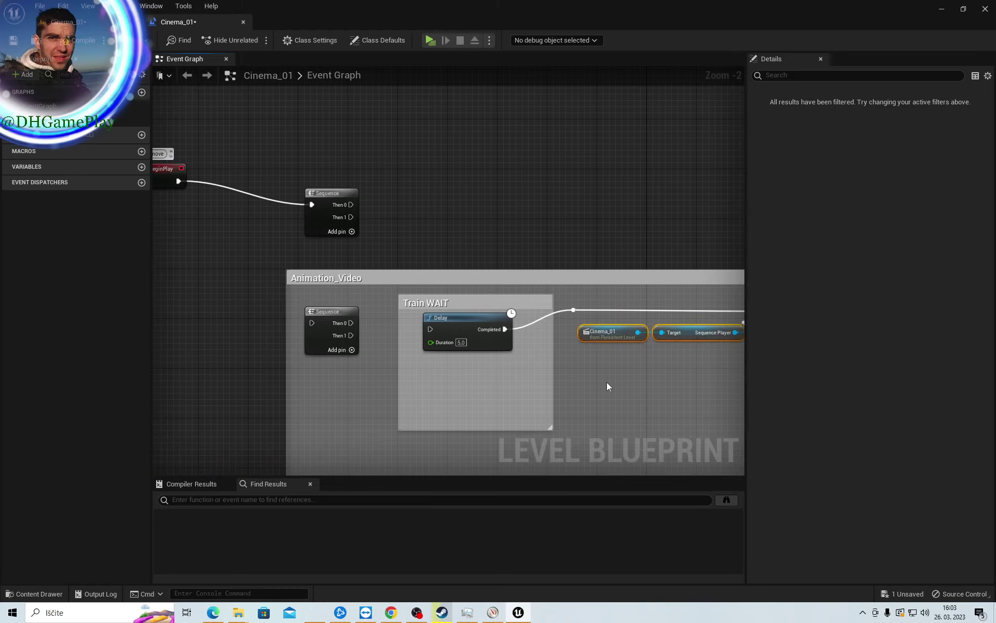
click(441, 306)
click(441, 306)
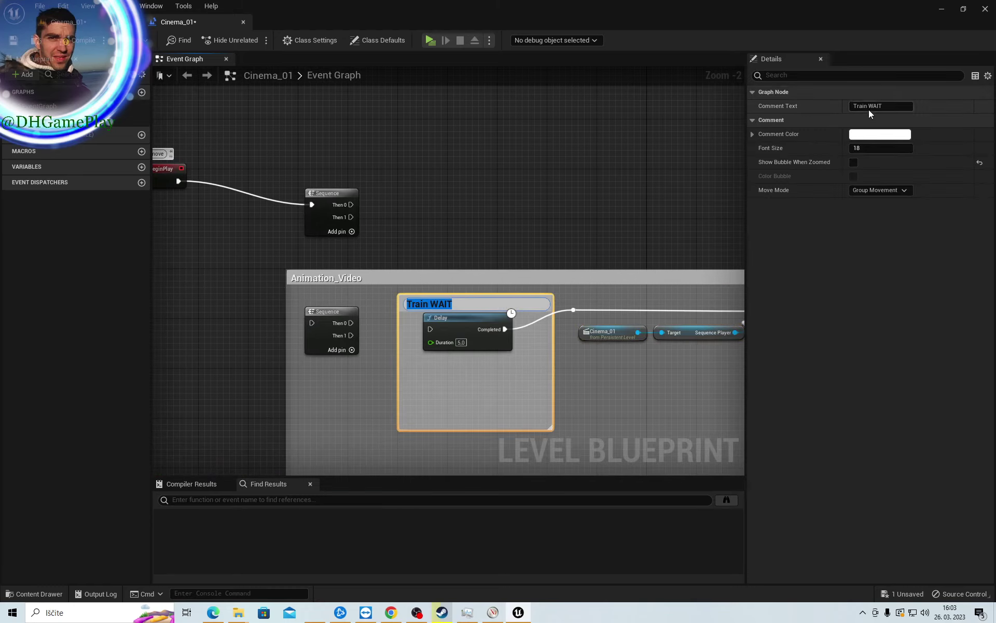
key(Return)
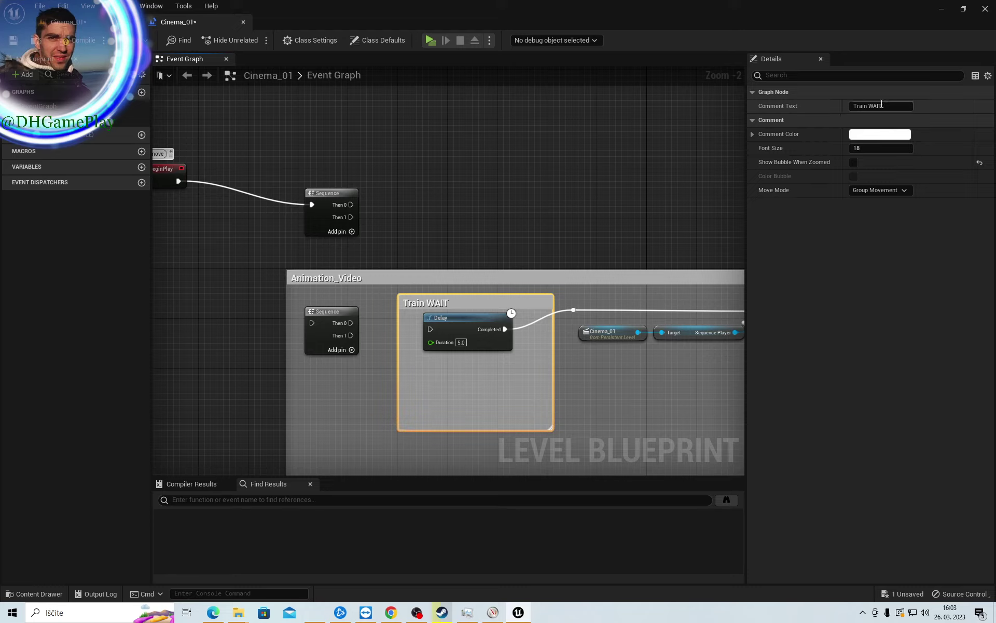
drag(881, 104, 850, 106)
key(Return)
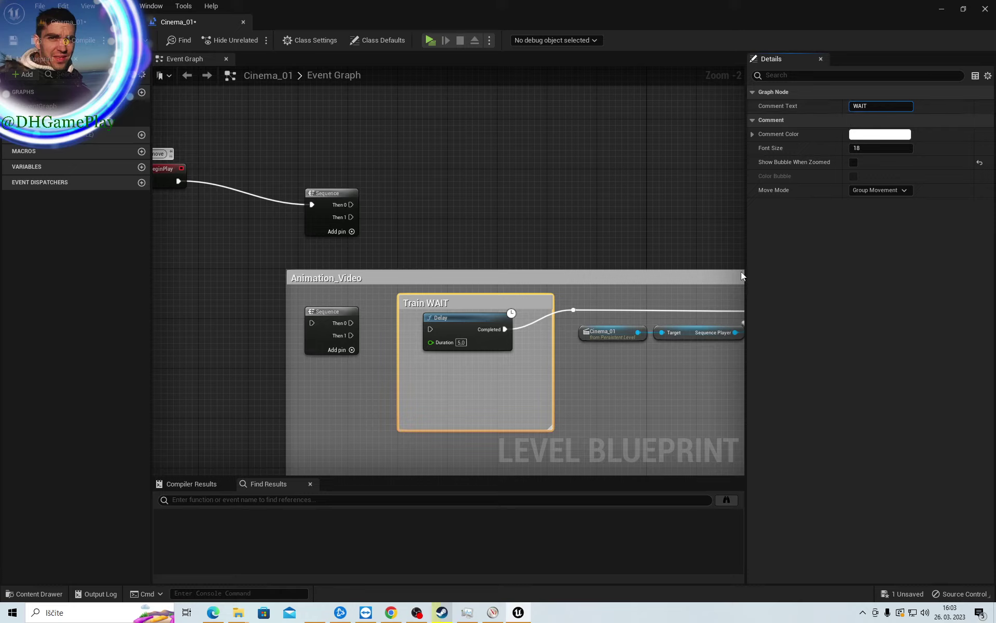
click(487, 385)
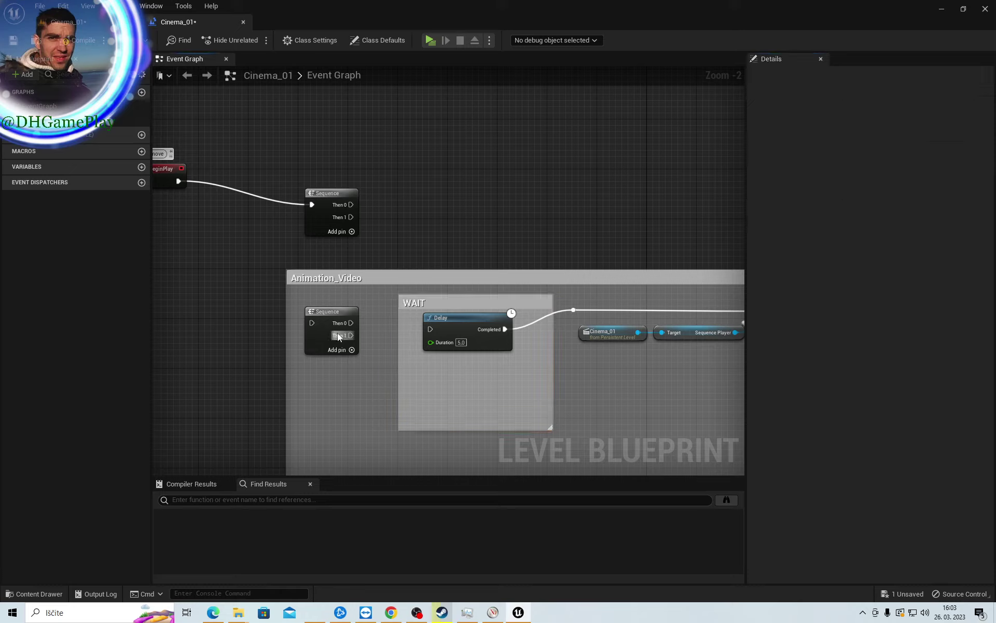
Wire the Animation_Video Sequence into the Delay, move the BeginPlay Sequence beside it, and save with Ctrl+S
drag(351, 323, 428, 331)
mouse_move(427, 400)
right_down()
mouse_move(322, 364)
mouse_move(468, 378)
right_up()
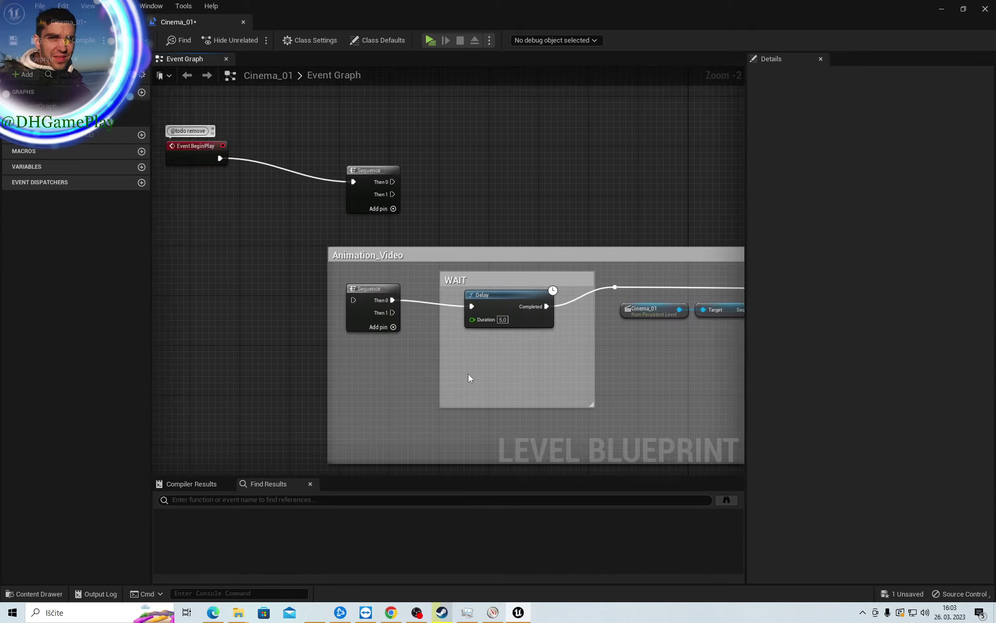
mouse_move(379, 178)
mouse_down()
mouse_move(242, 240)
mouse_move(354, 301)
mouse_up()
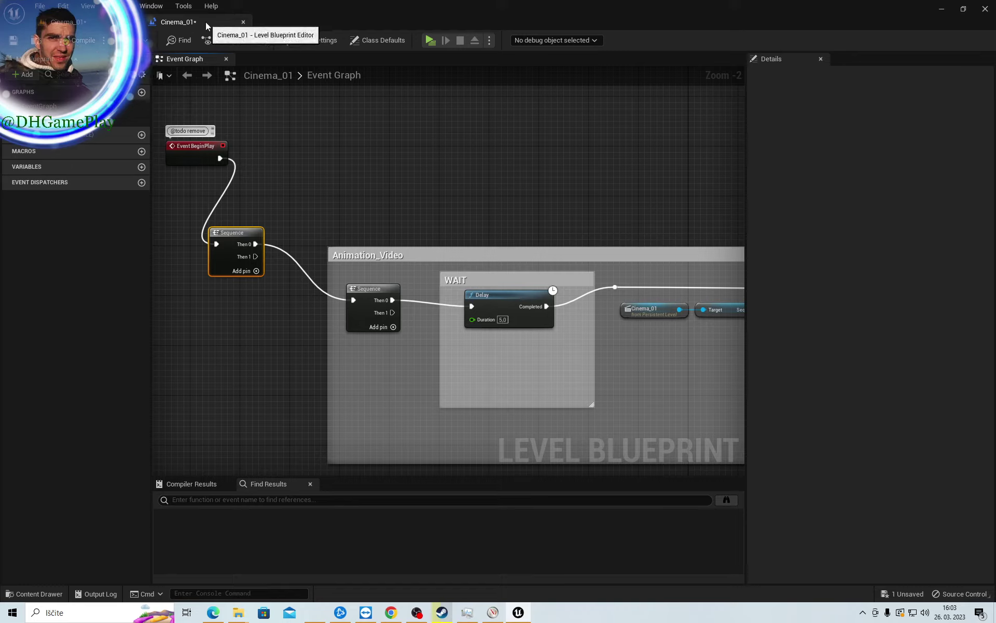
key(ctrl+s)
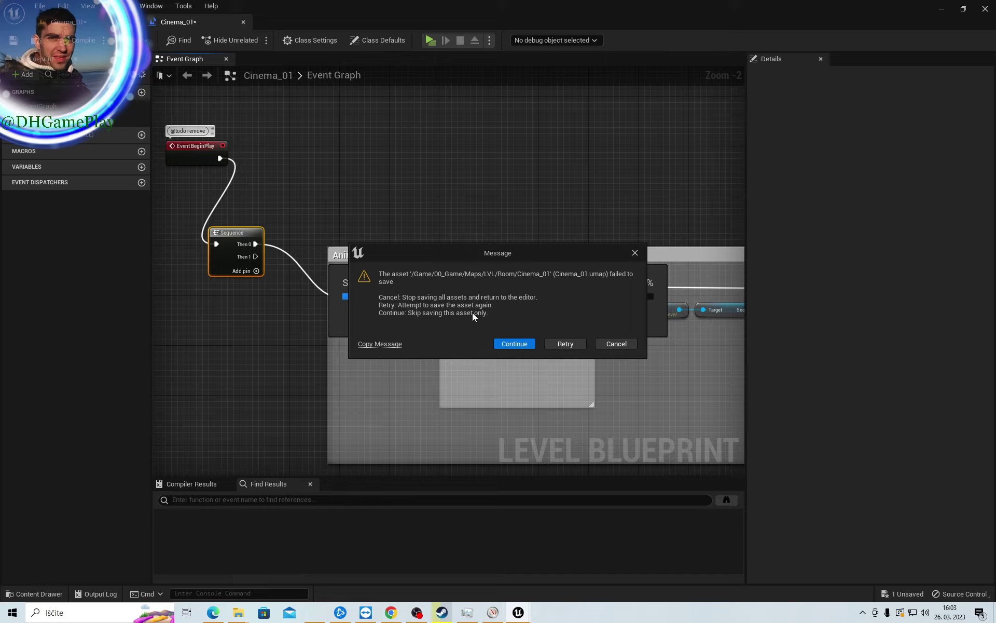
Skip the failed Cinema_01.umap save, acknowledge the failure notice, and close the Message Log
click(514, 345)
click(565, 330)
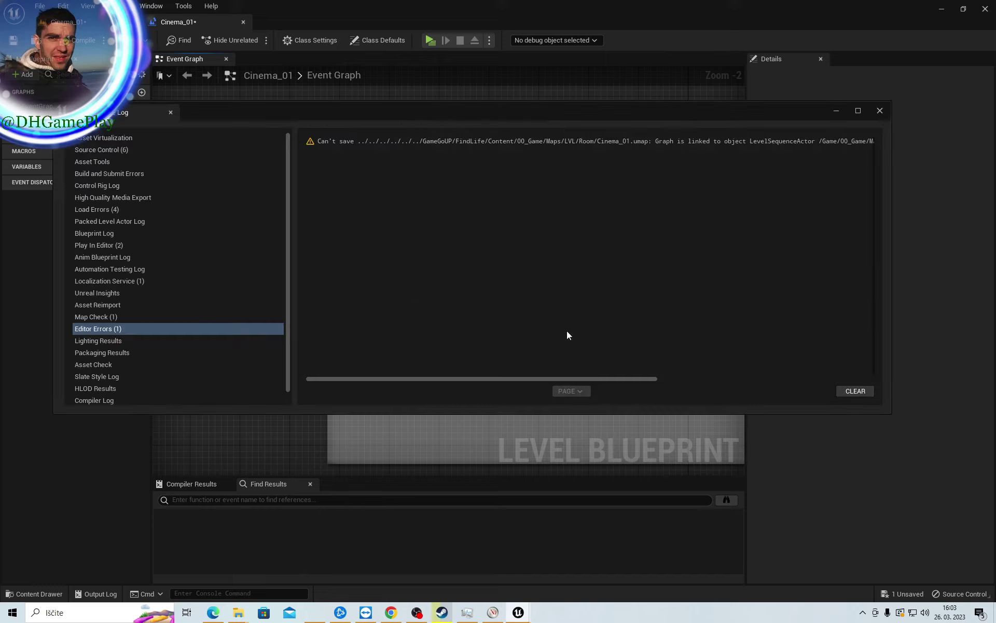
click(880, 110)
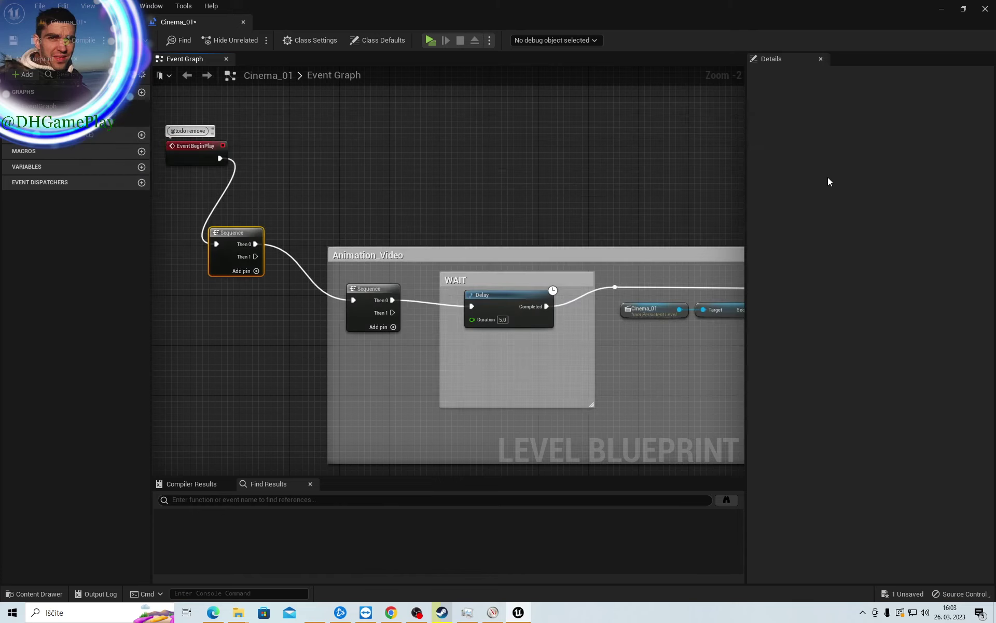
click(397, 192)
Save the level again and go back to the Cinema_01 level editor
key(ctrl+s)
scroll(397, 196, down, 4)
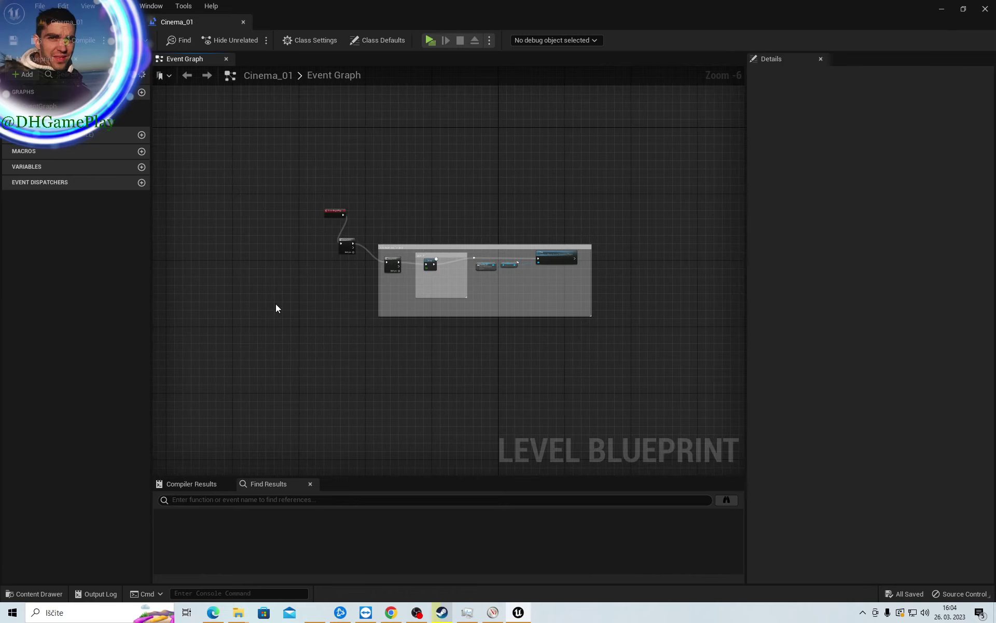
scroll(300, 190, up, 4)
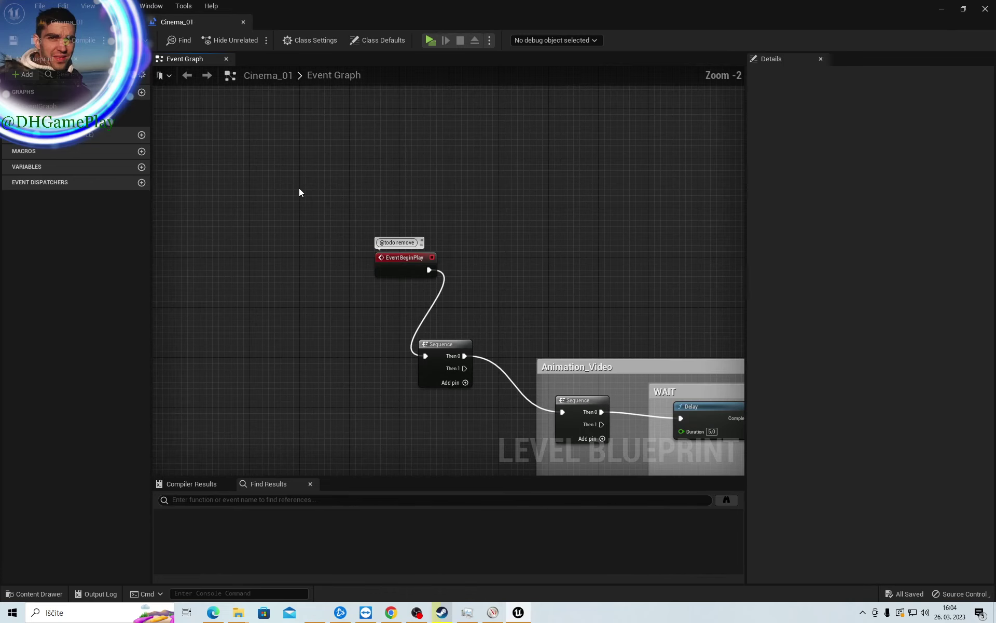
click(96, 22)
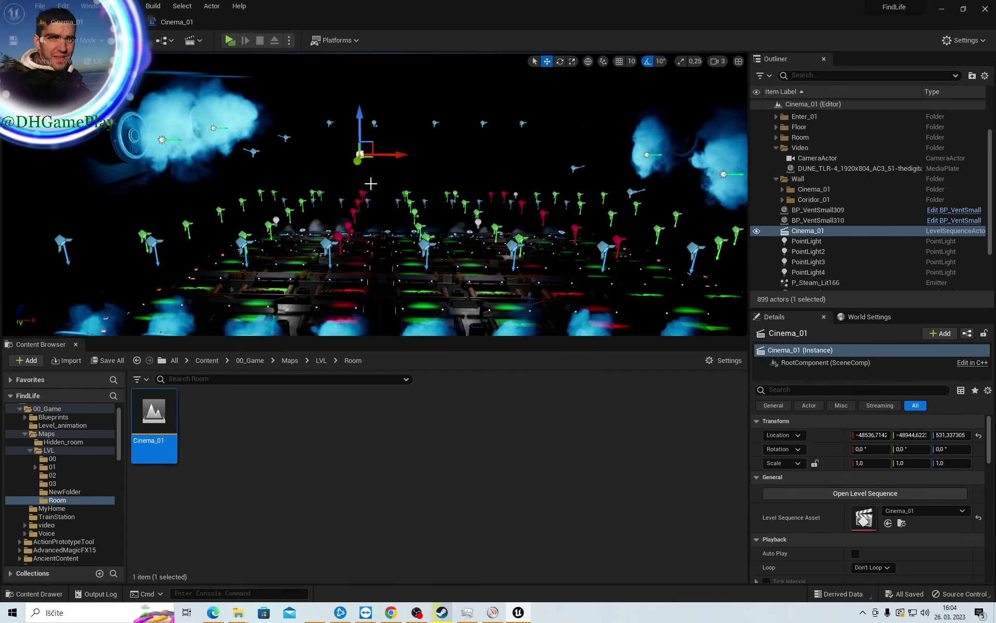
Play the level in editor despite the compilation errors so the Dune trailer runs on the cinema screen
middle_drag(370, 183, 400, 195)
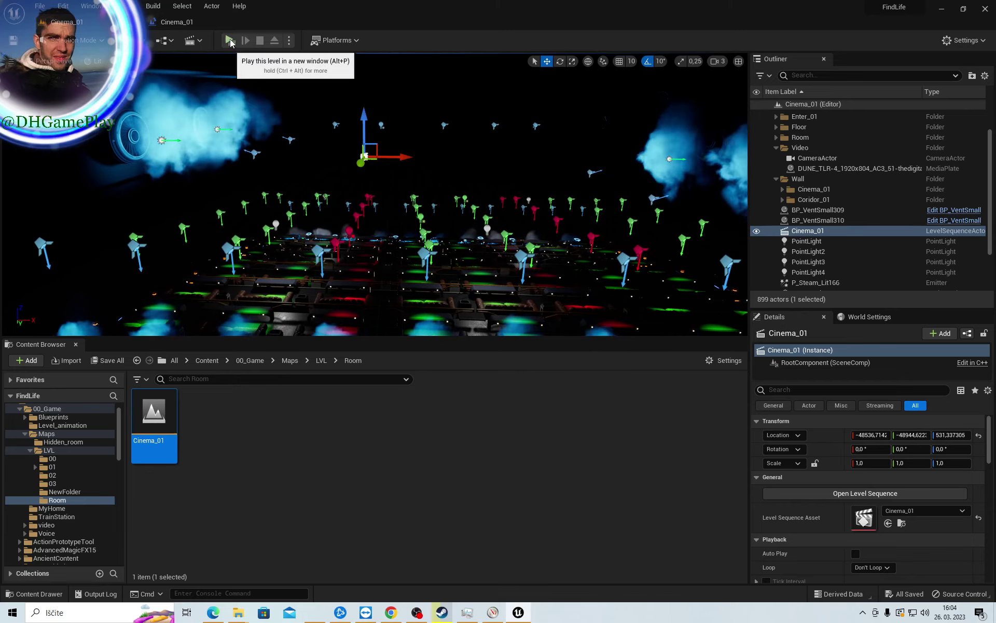
click(230, 41)
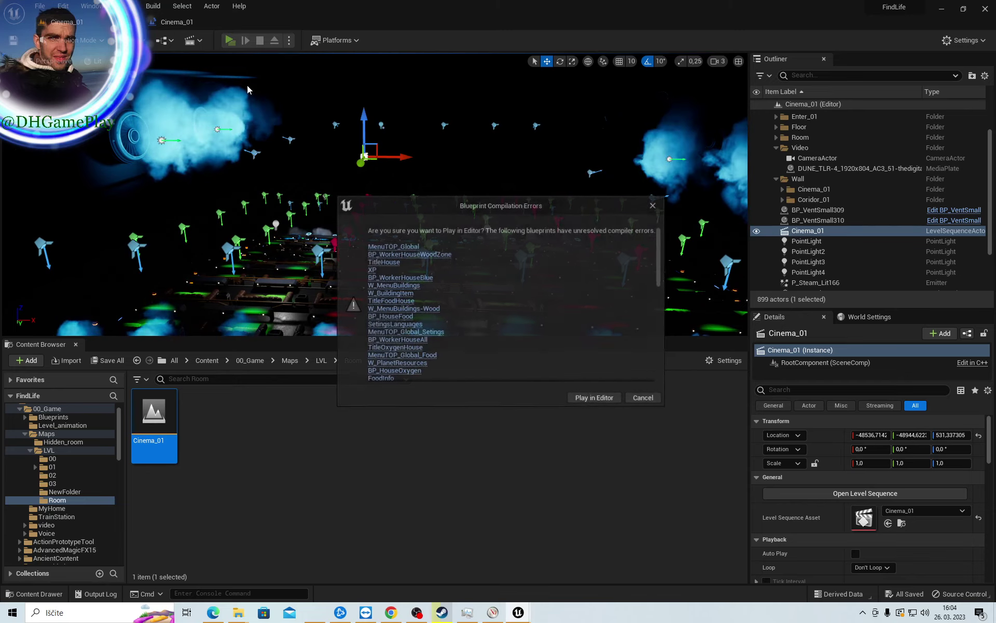
click(599, 401)
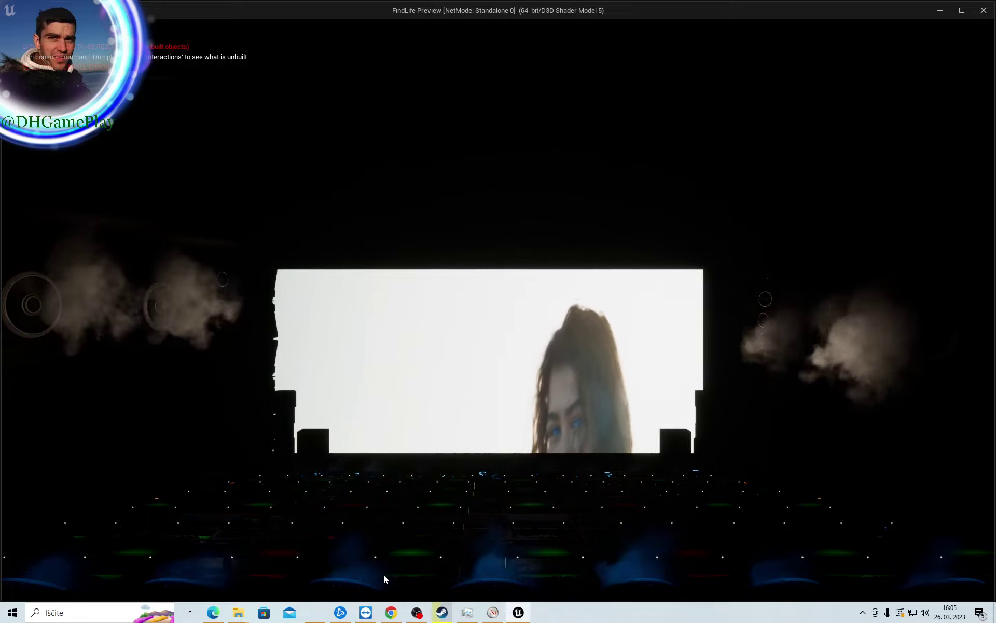
click(147, 611)
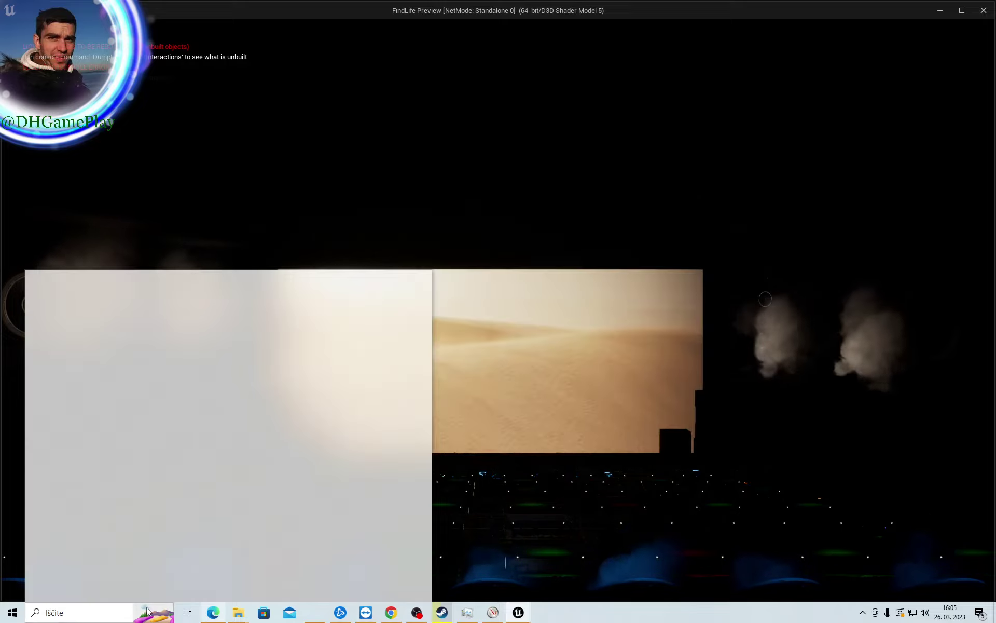
click(681, 510)
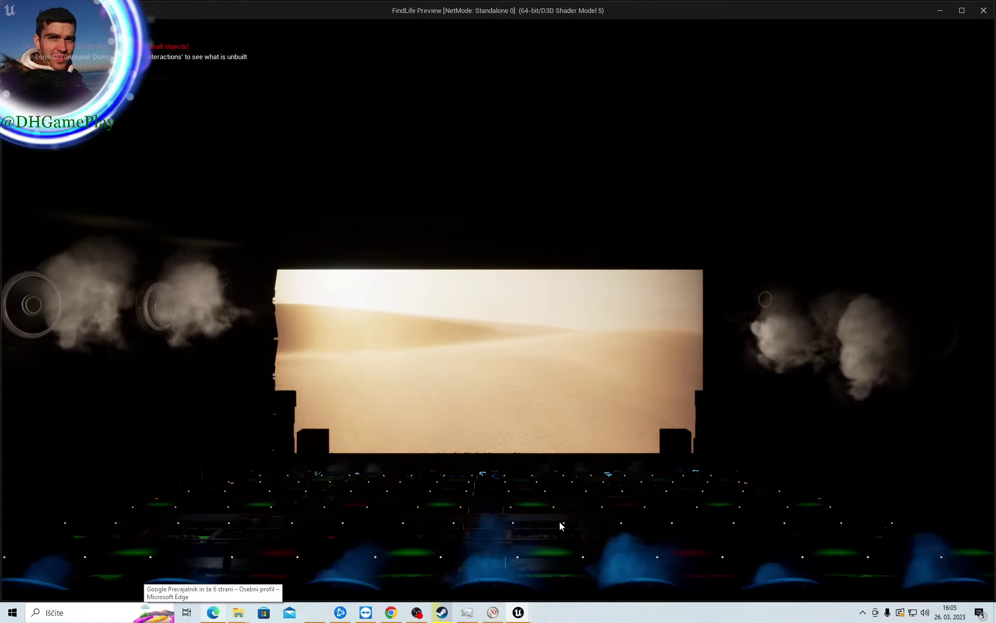
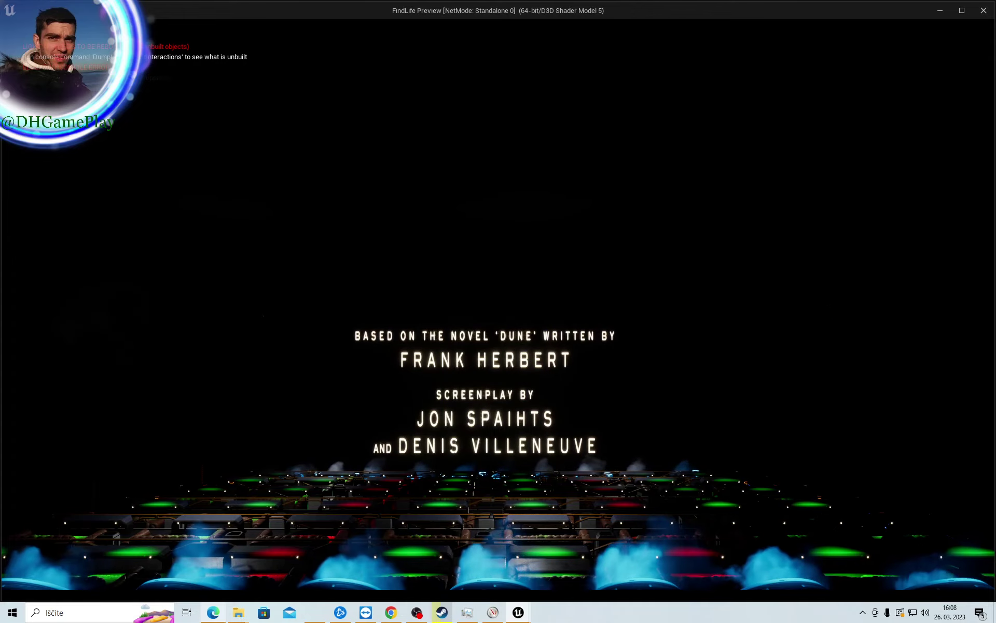
Raise the DUNE media plate slightly on the wall and preview the level to check it
key(Escape)
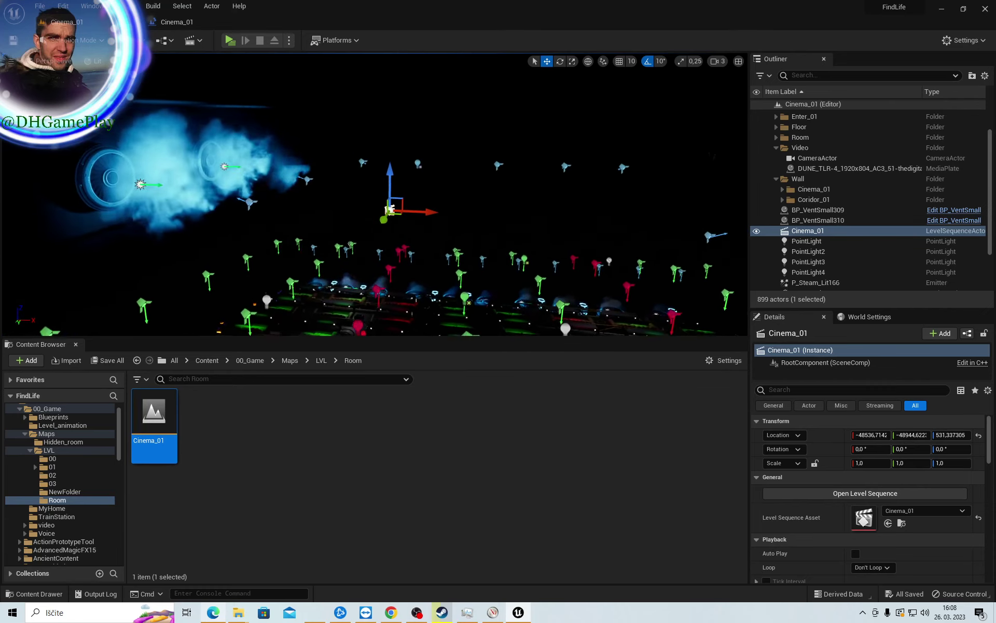
click(439, 201)
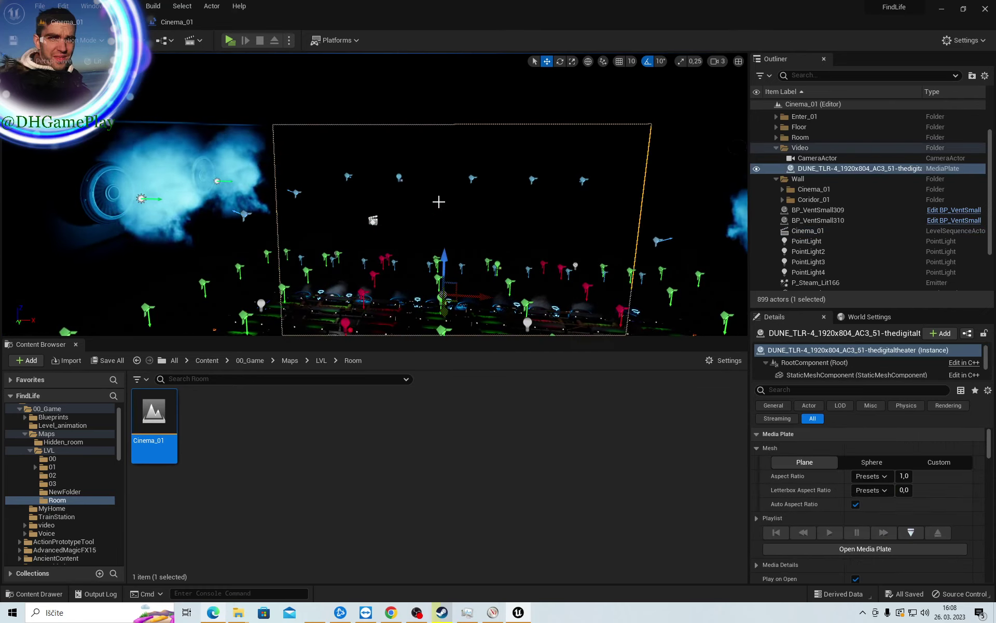
mouse_move(445, 255)
mouse_down()
mouse_move(446, 239)
mouse_move(429, 224)
mouse_up()
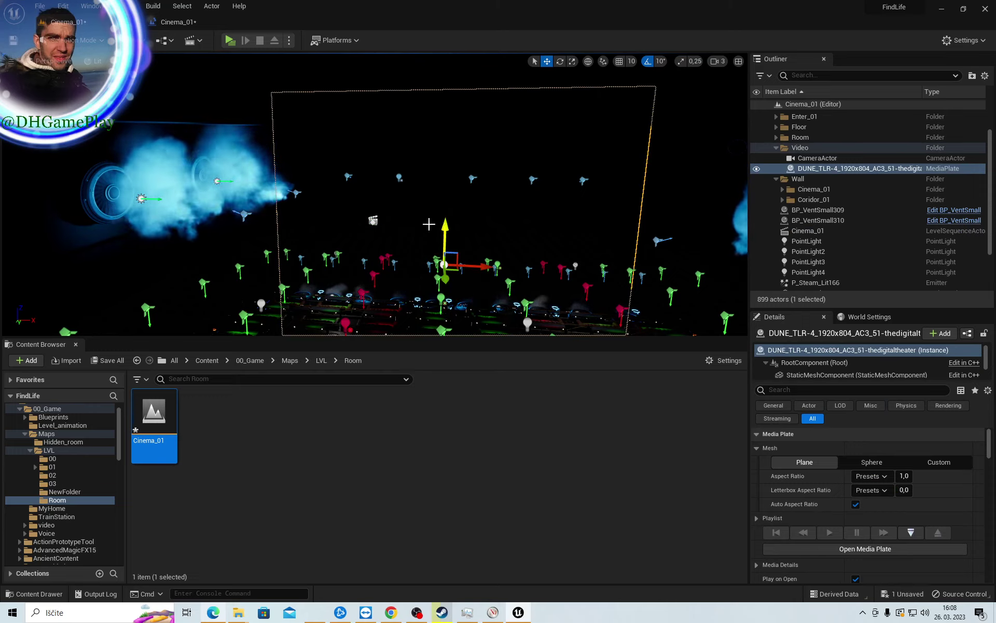
click(231, 45)
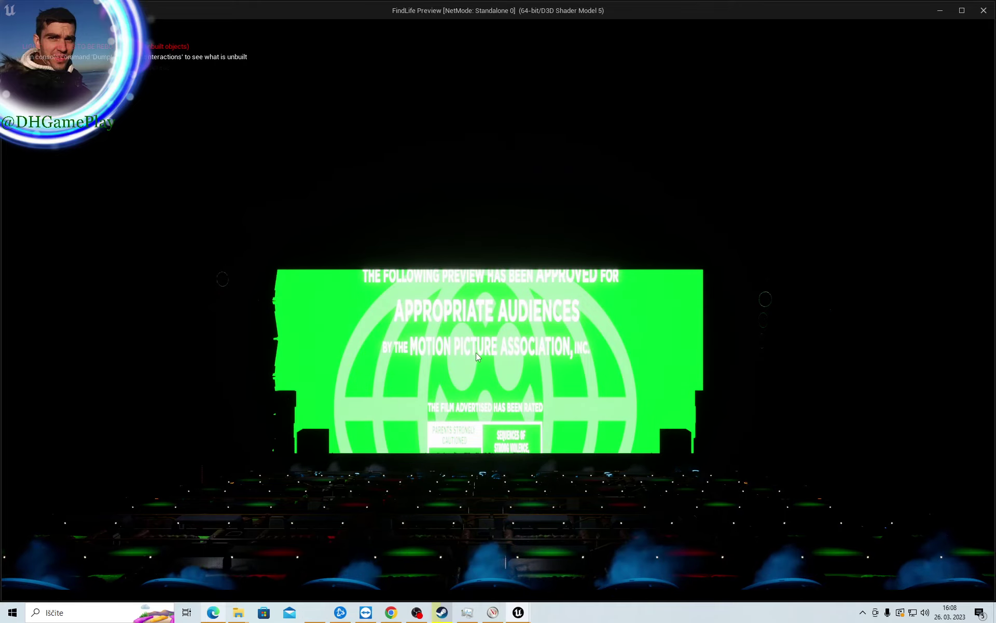
key(Escape)
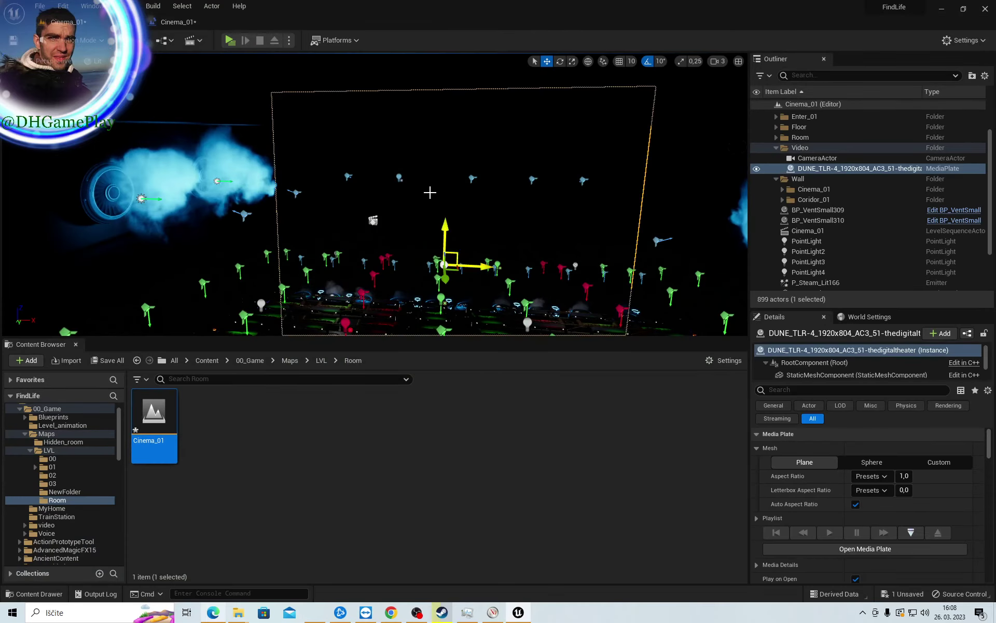
Scale the trailer screen down, mostly shrinking it vertically
click(572, 62)
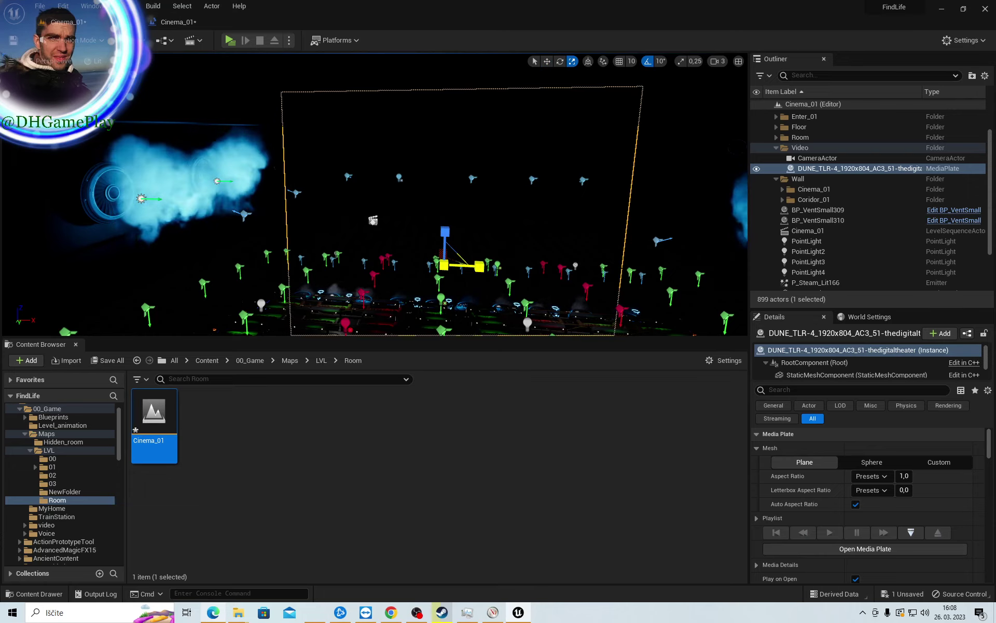
drag(479, 267, 468, 270)
drag(445, 231, 445, 240)
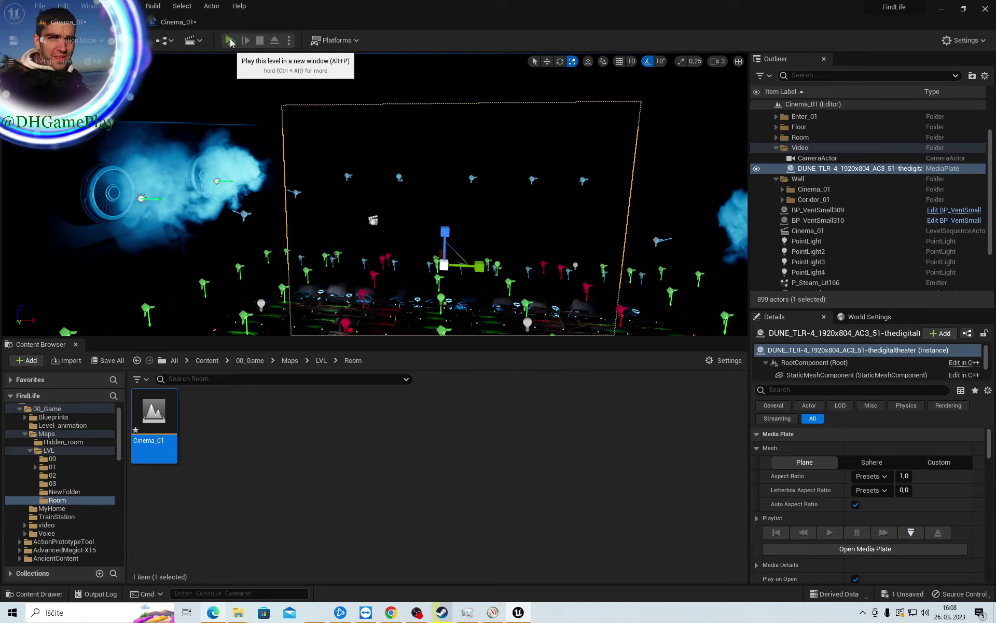
Preview in a separate window, then drag the trailer screen further up its Z axis
click(230, 41)
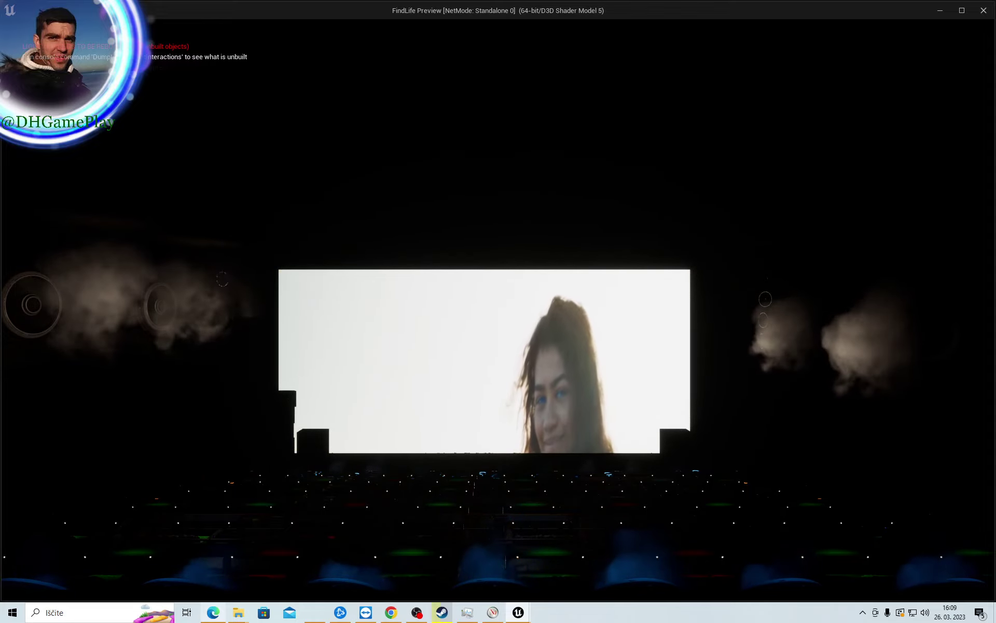
key(Escape)
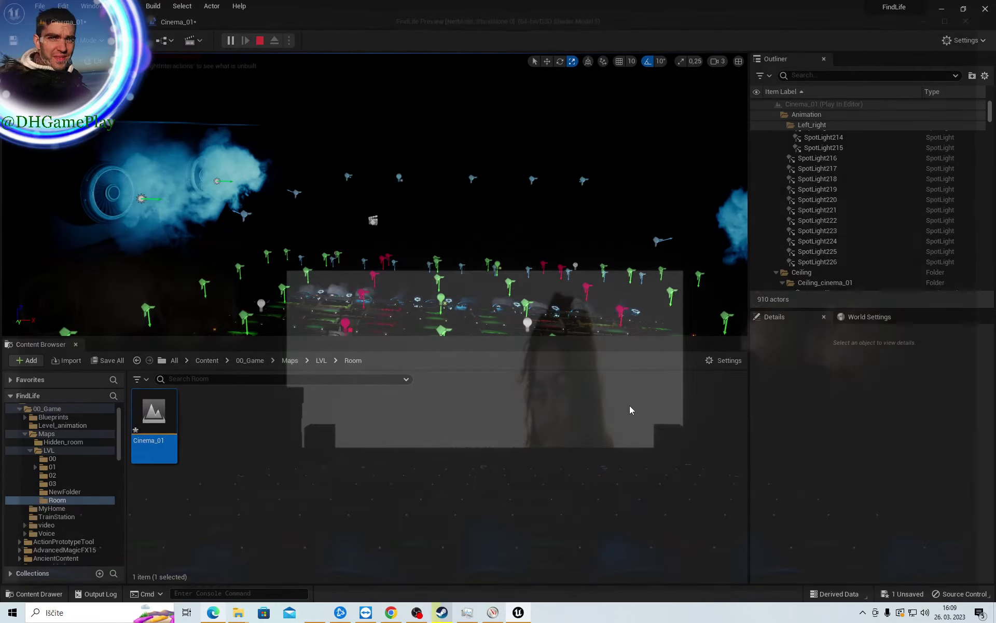
click(547, 61)
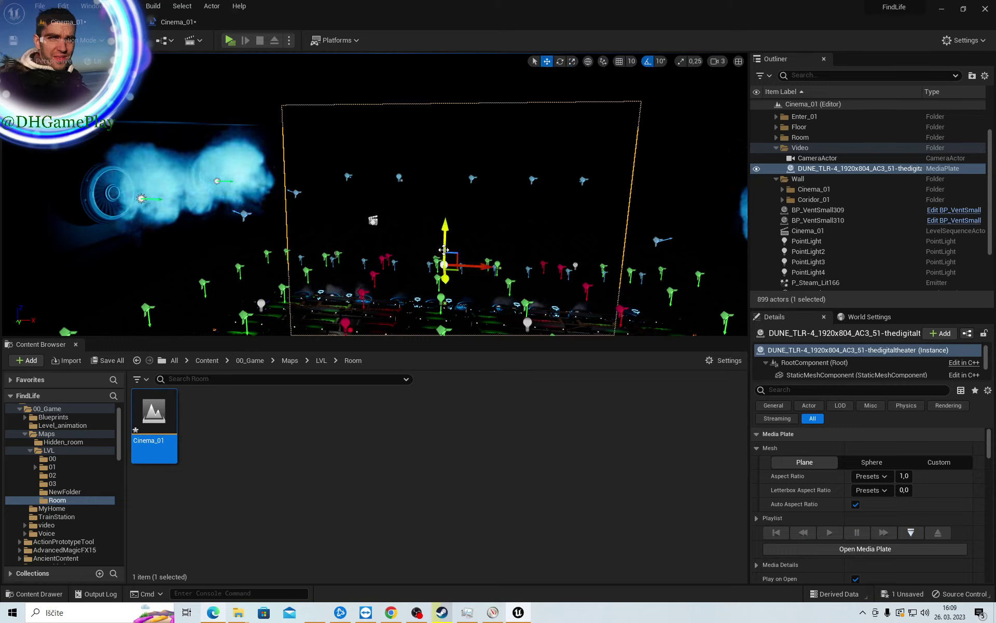
click(572, 61)
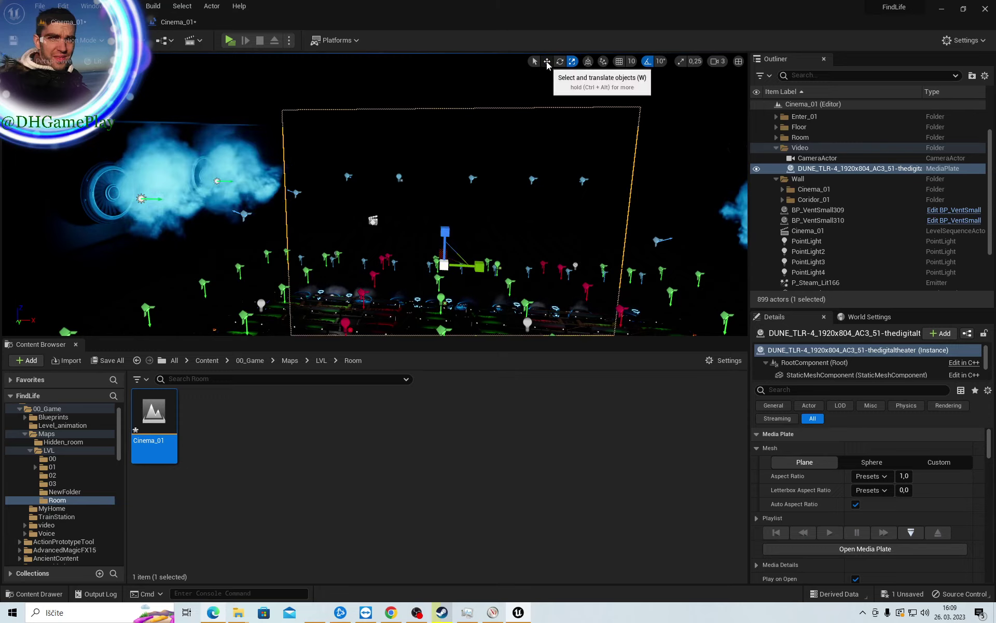
click(547, 62)
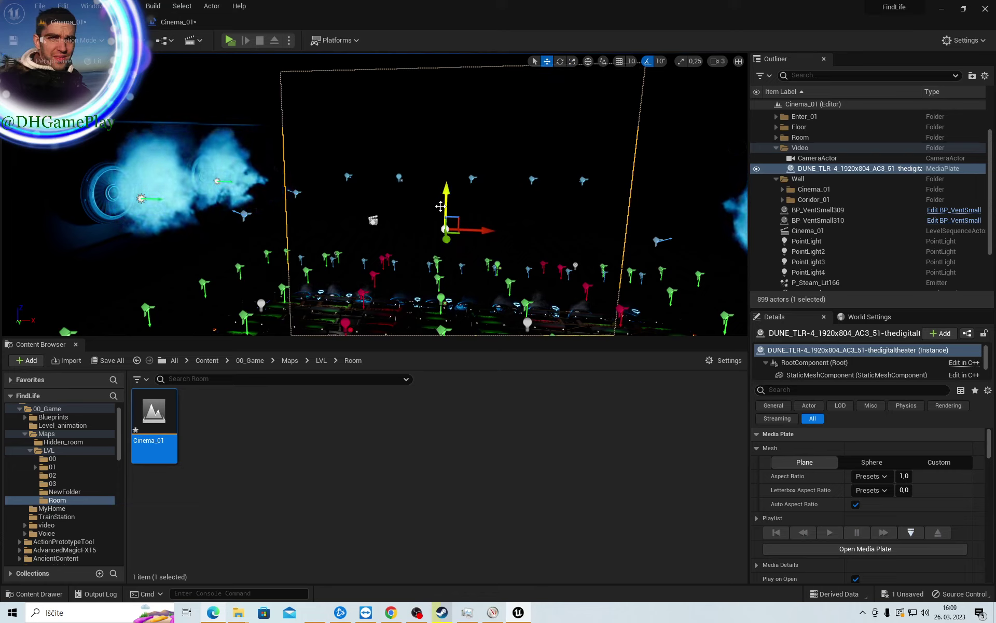
click(568, 64)
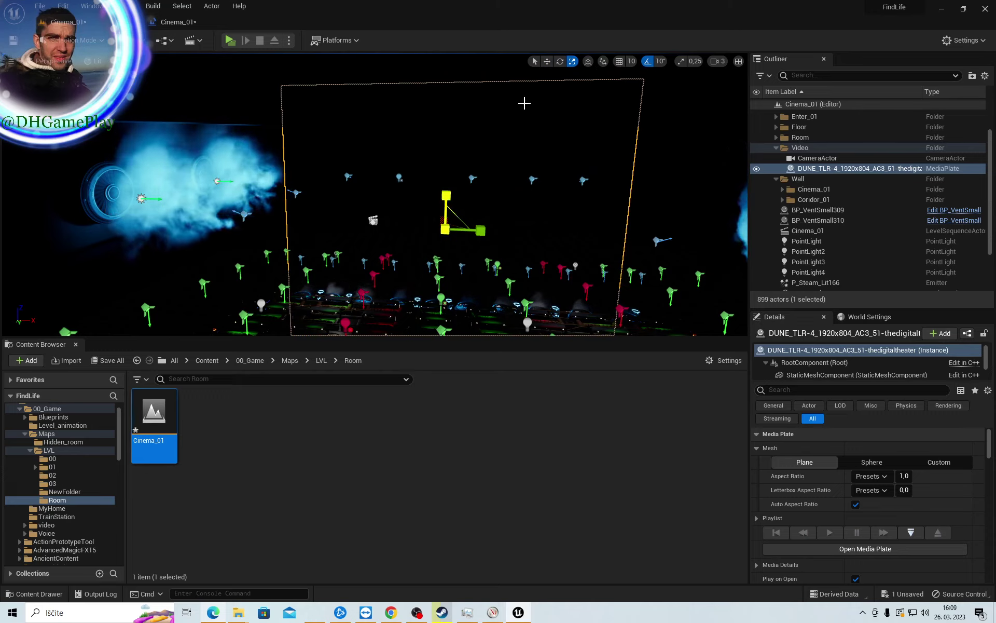
drag(446, 192, 450, 163)
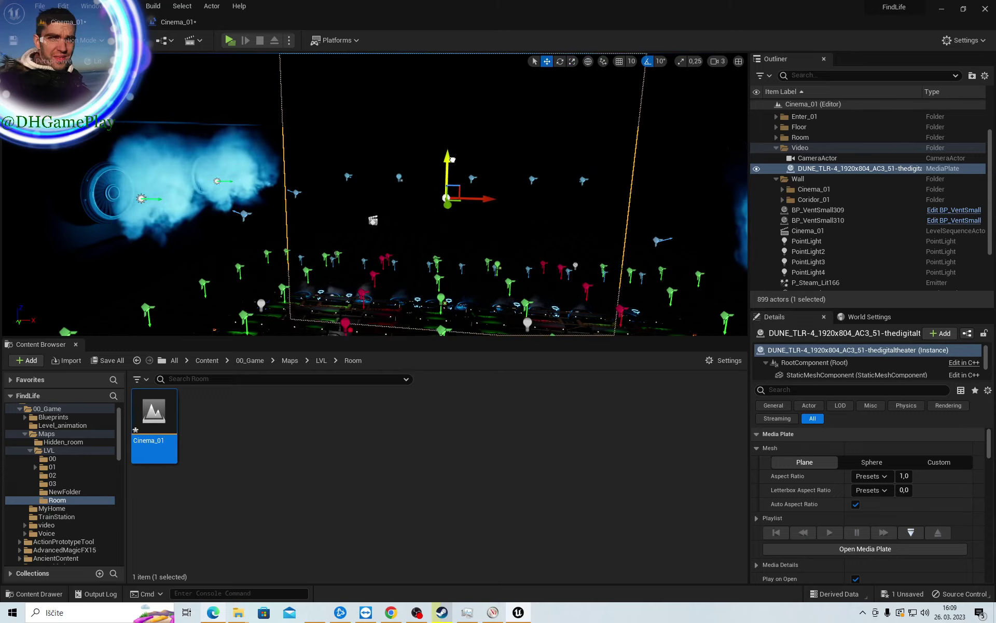
click(229, 44)
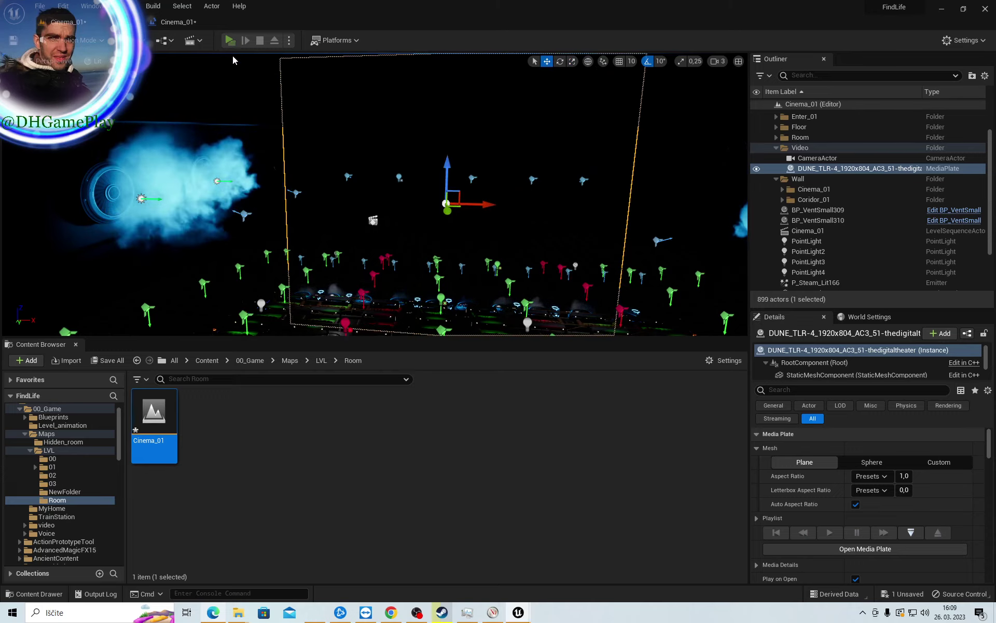
key(Escape)
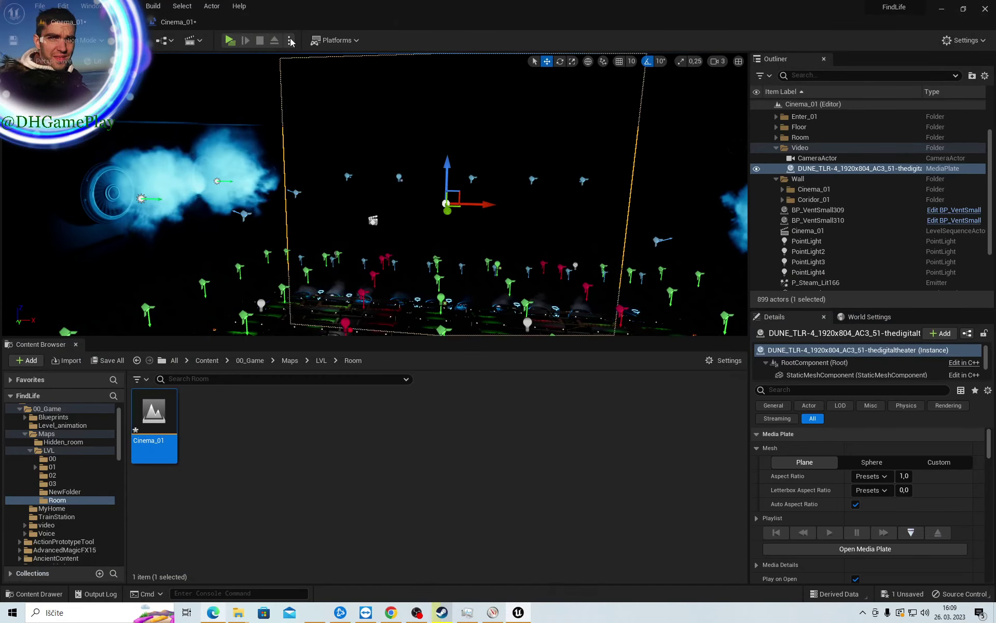
Simulate the level, raise the playing screen, then stop and reduce its height
click(290, 40)
click(329, 130)
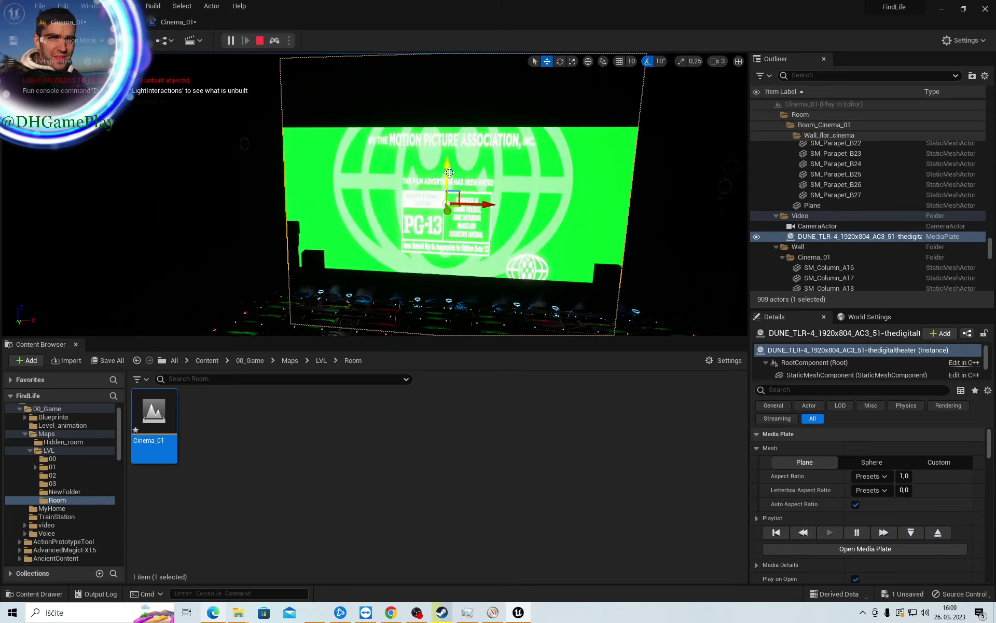
mouse_move(449, 167)
mouse_down()
mouse_move(450, 110)
mouse_move(453, 136)
mouse_move(453, 121)
mouse_up()
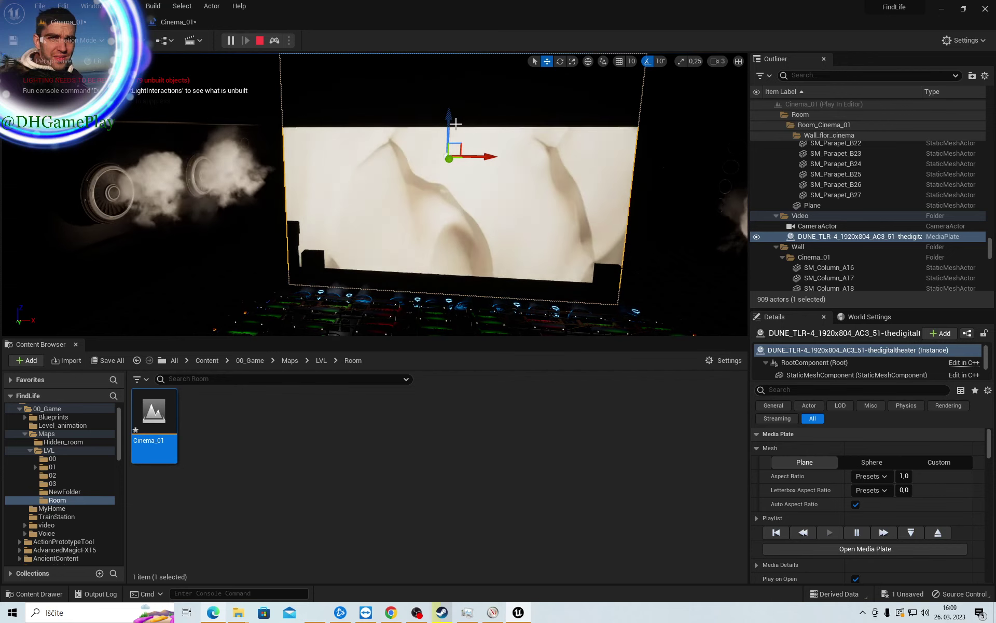
key(Escape)
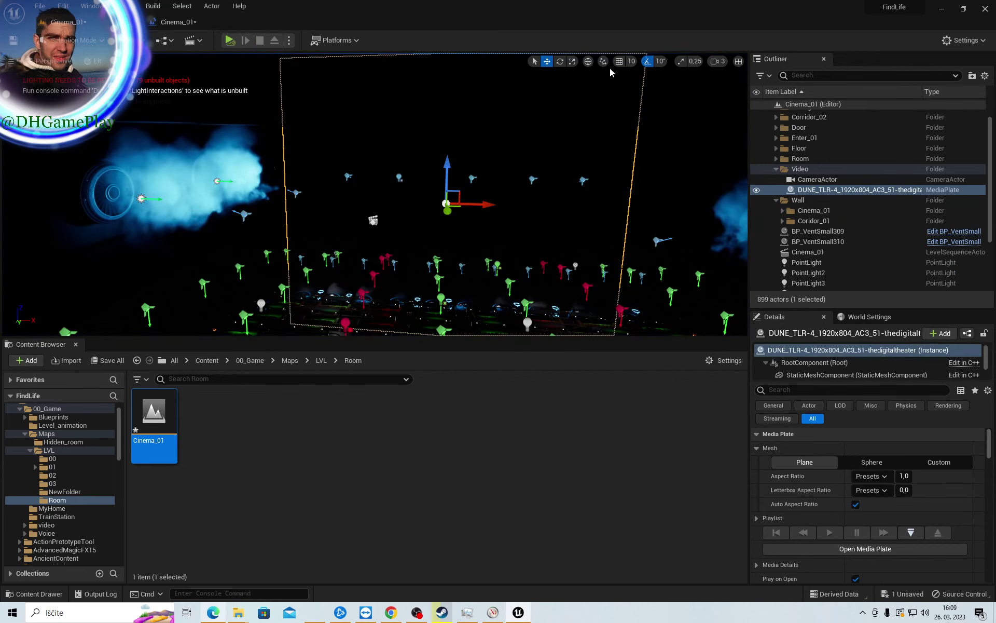
click(572, 62)
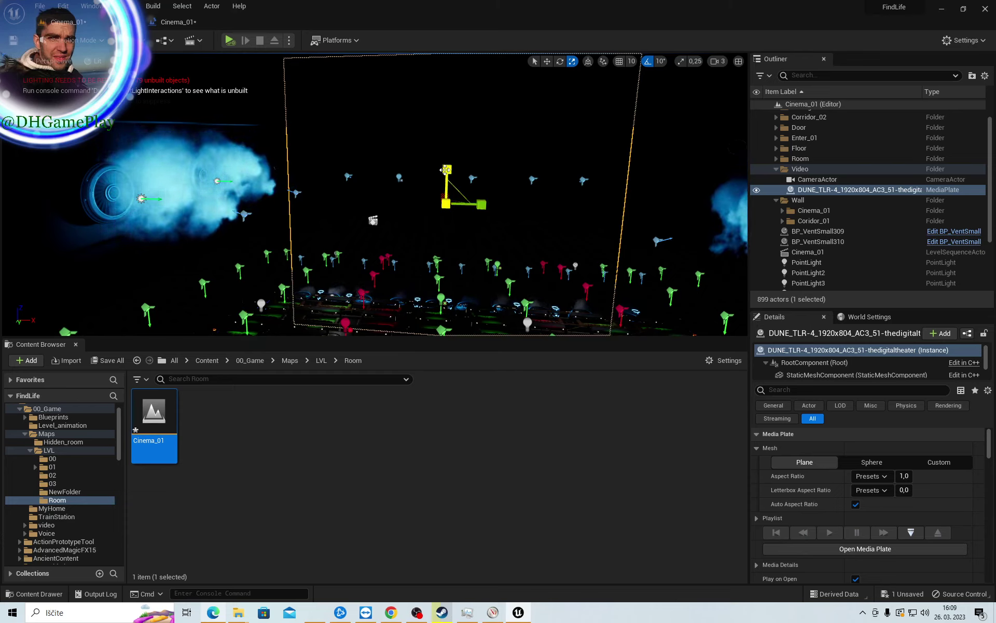
drag(446, 170, 395, 100)
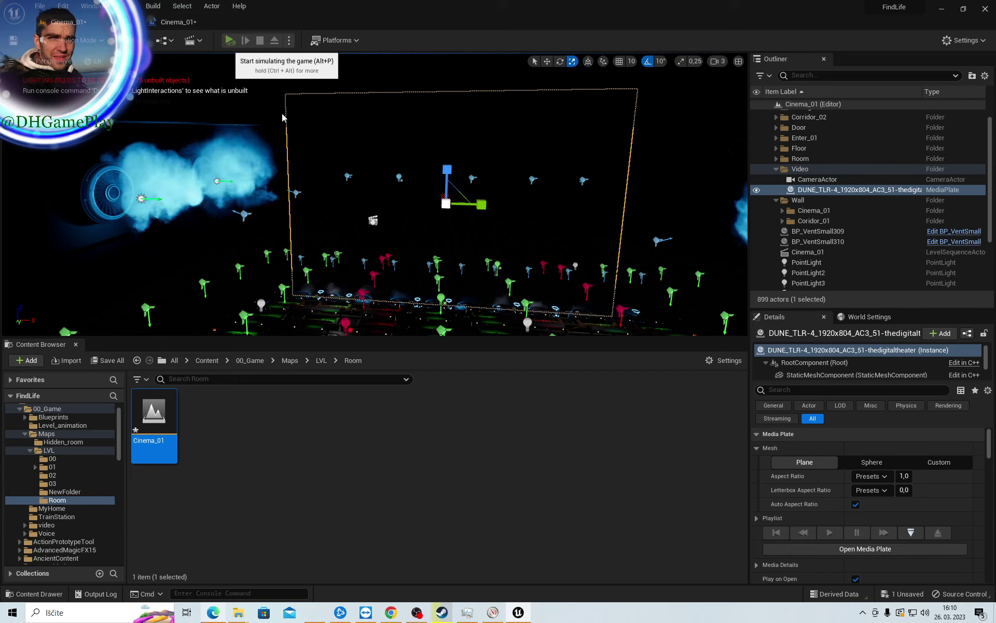
Re-simulate with Alt+P and nudge the screen slightly upward across two passes
key(alt+p)
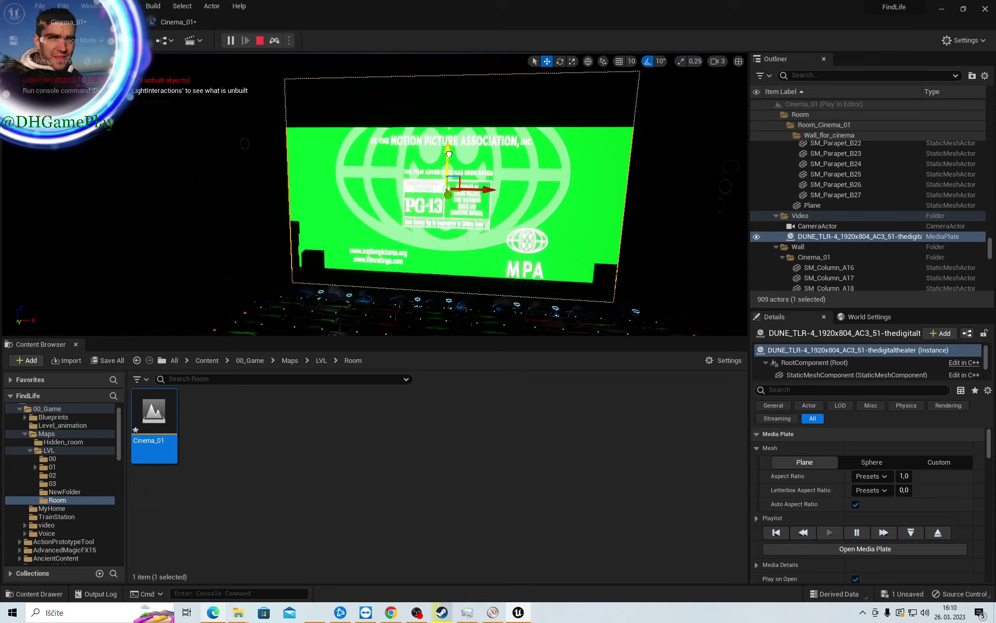
drag(450, 170, 450, 154)
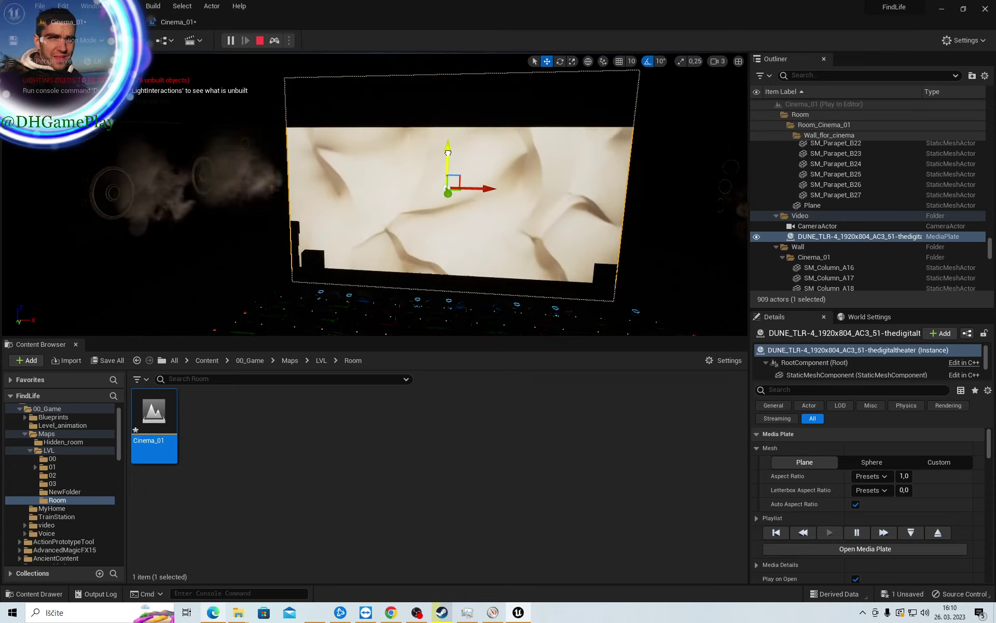
key(Escape)
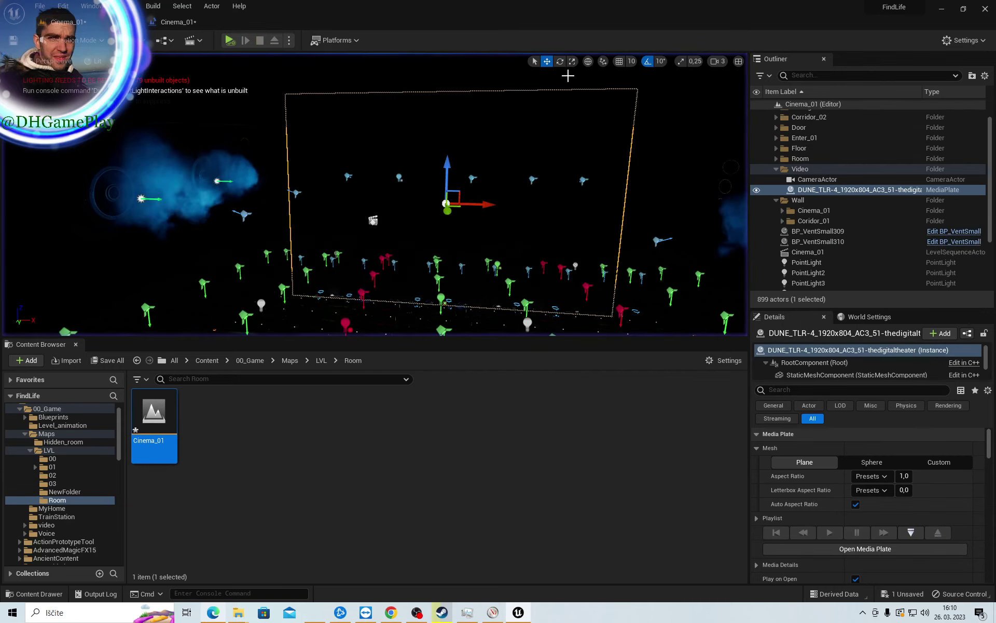
click(572, 62)
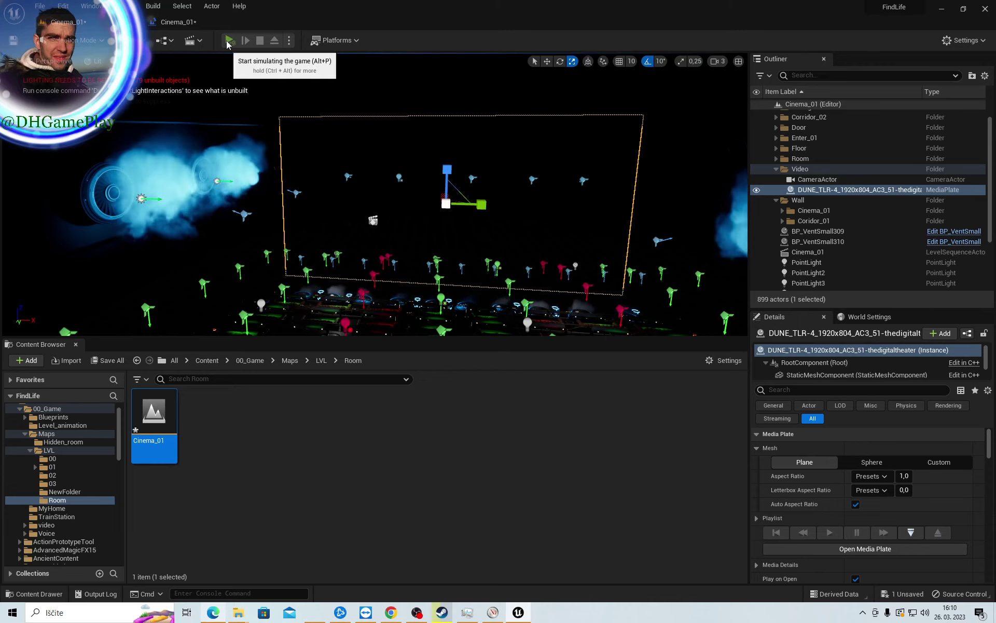
key(alt+p)
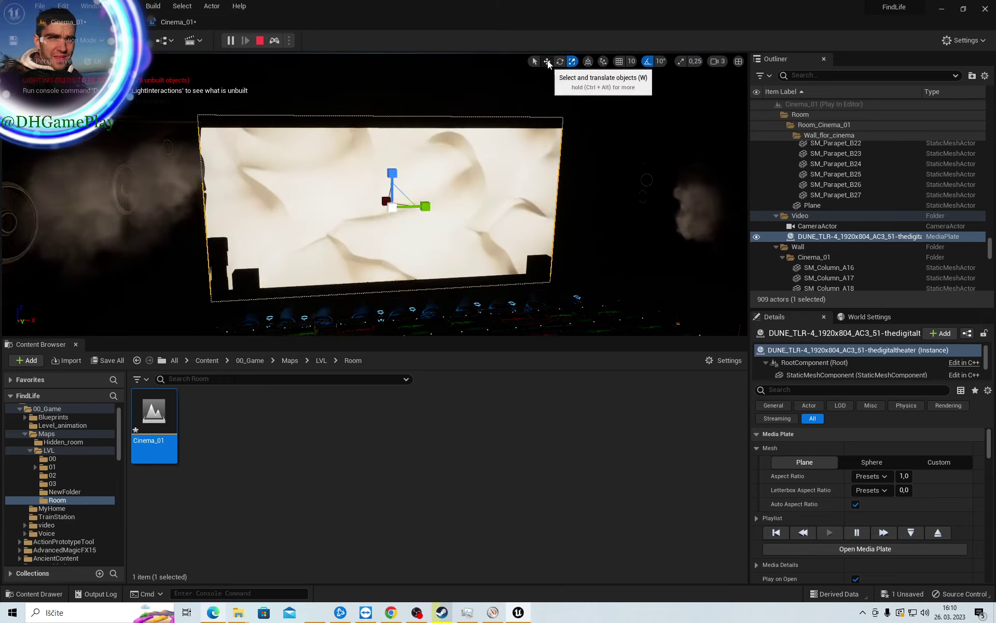
click(547, 62)
mouse_move(389, 169)
mouse_down()
mouse_move(392, 159)
mouse_move(396, 174)
mouse_up()
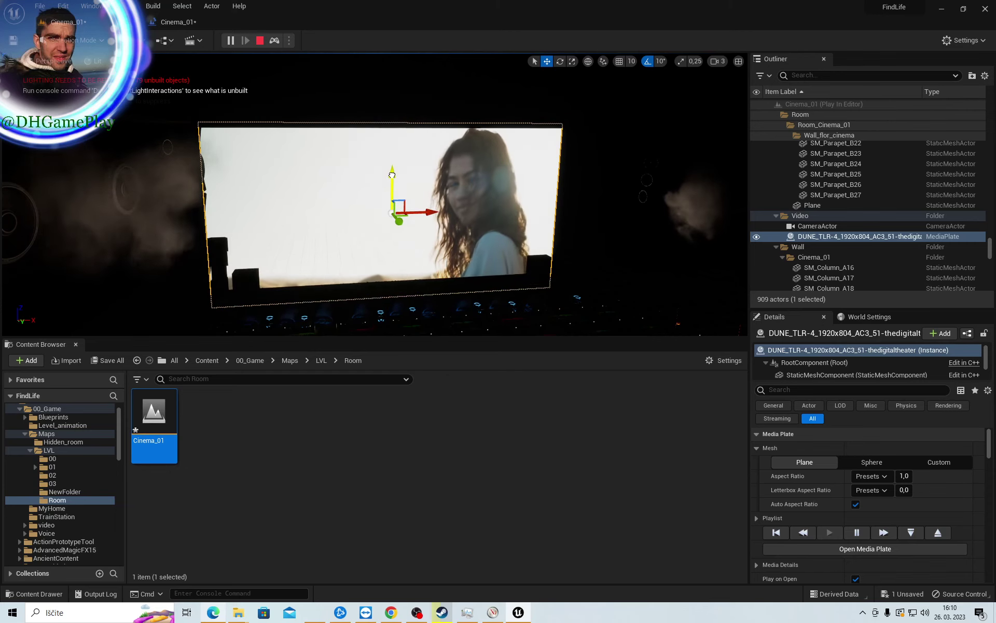
Shrink the screen's height a little more and simulate the level again
key(Escape)
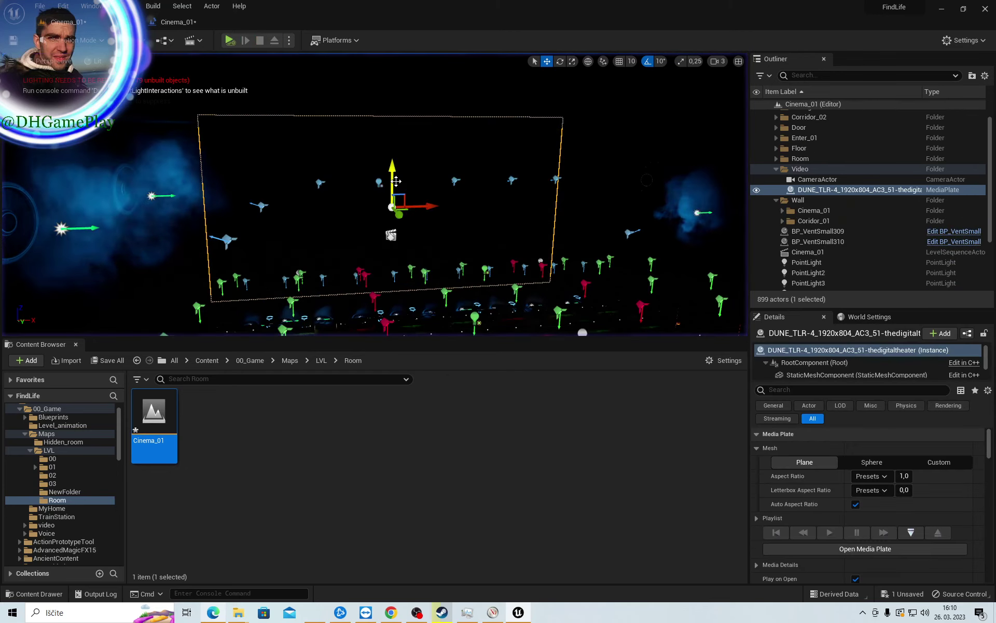
click(572, 65)
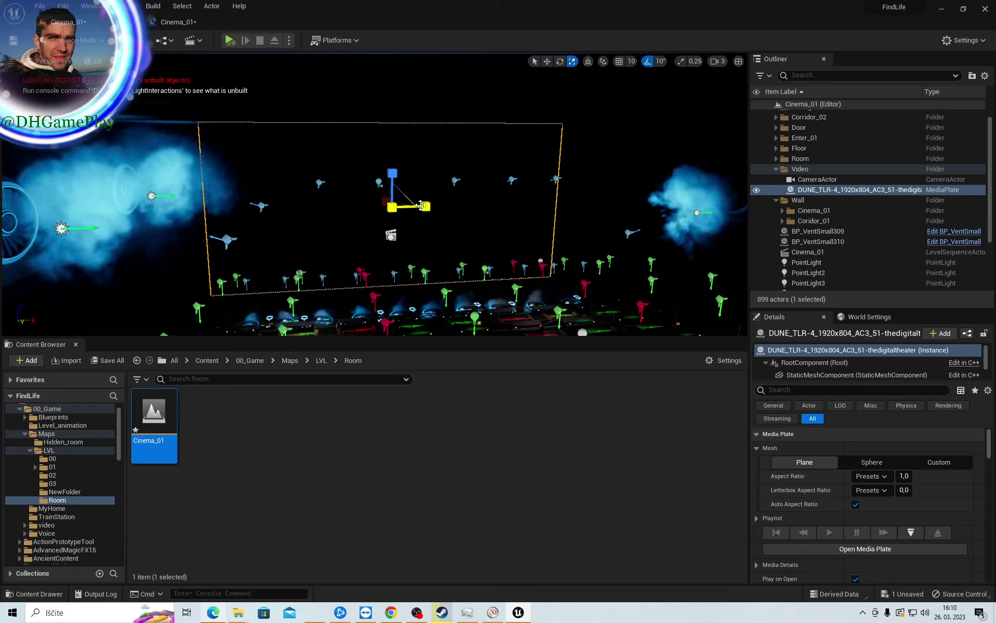
drag(392, 172, 392, 174)
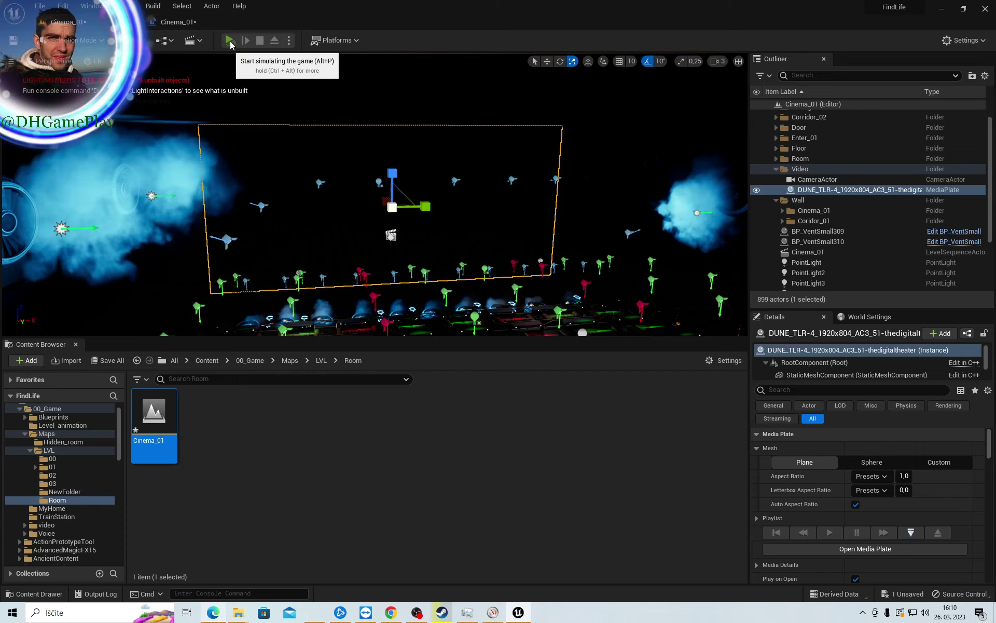
key(alt+p)
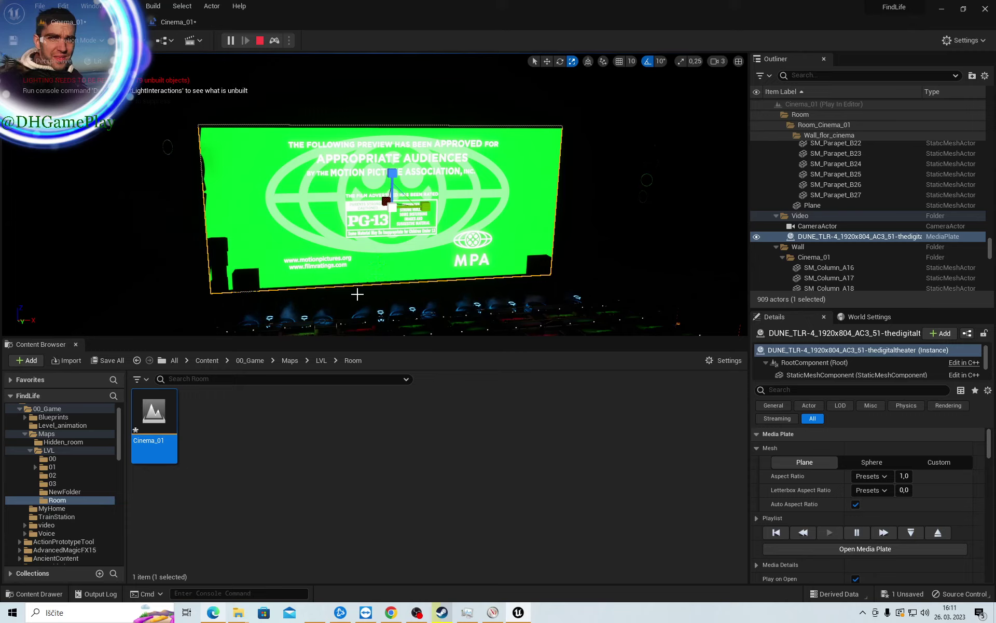
Look over the screen from an angle, then stop the in-editor playback
right_drag(357, 295, 358, 295)
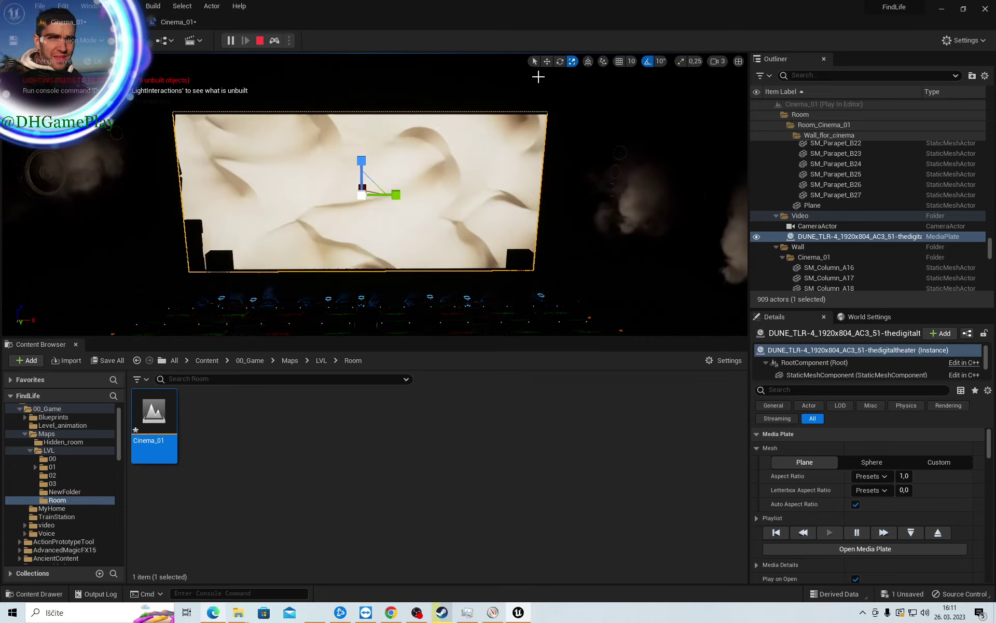
click(547, 61)
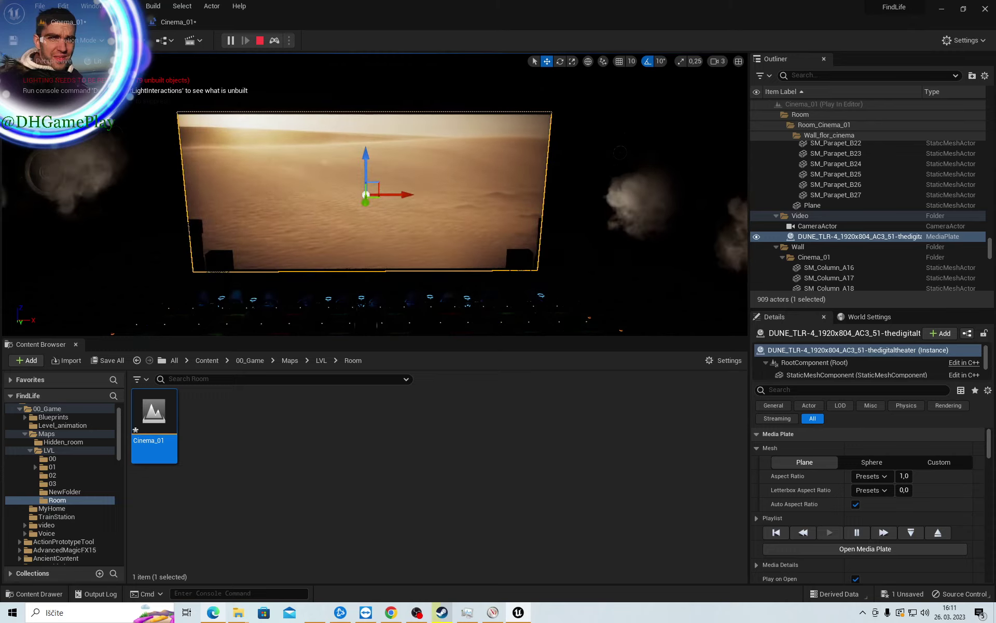
mouse_move(405, 212)
right_down()
mouse_move(353, 216)
mouse_move(363, 231)
mouse_move(410, 231)
mouse_move(381, 243)
right_up()
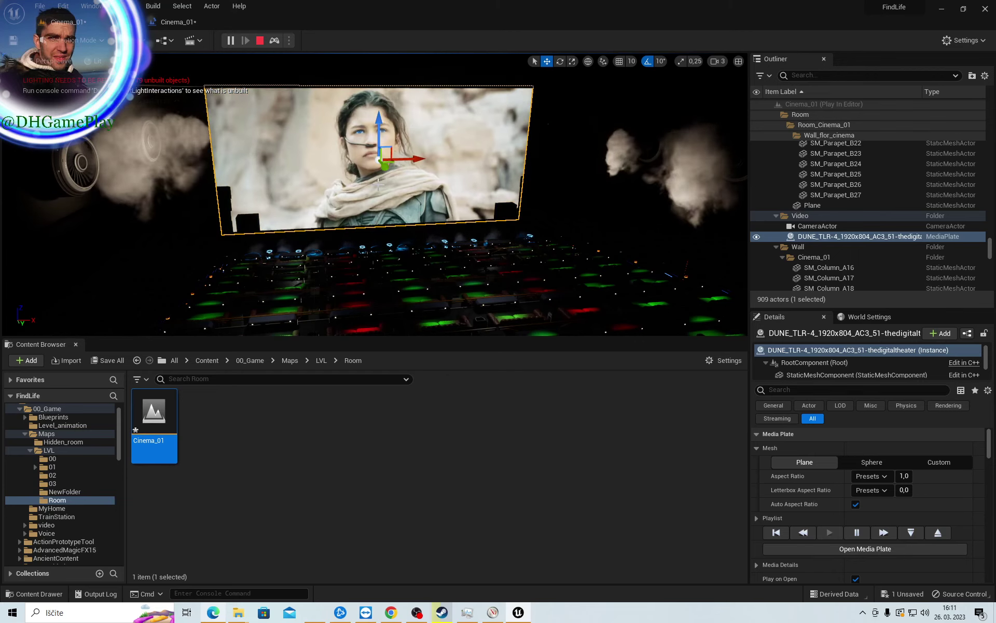
key(Escape)
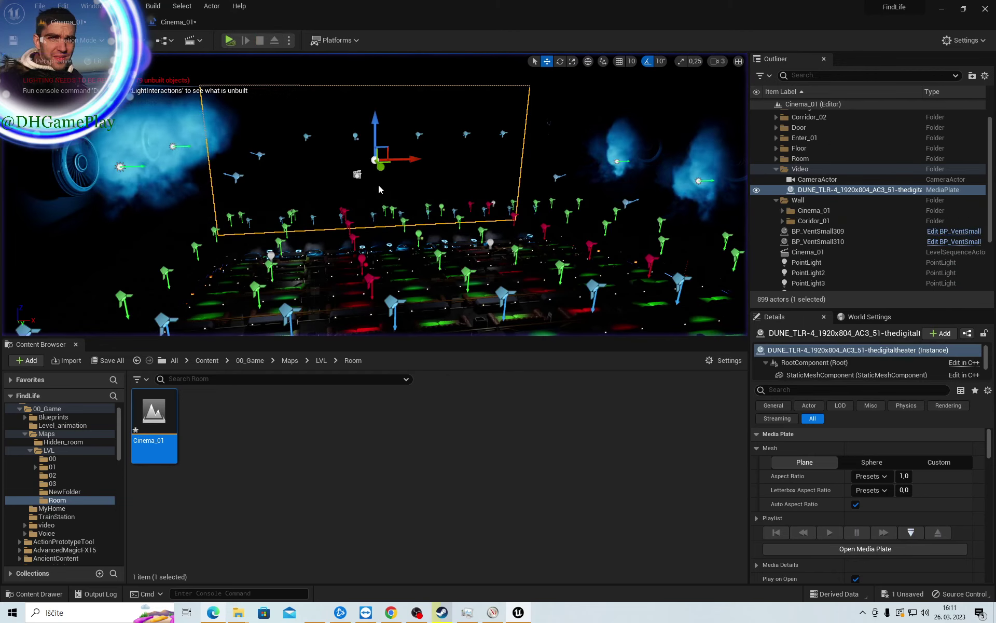
mouse_move(374, 198)
right_down()
mouse_move(270, 207)
mouse_move(364, 233)
mouse_move(373, 223)
right_up()
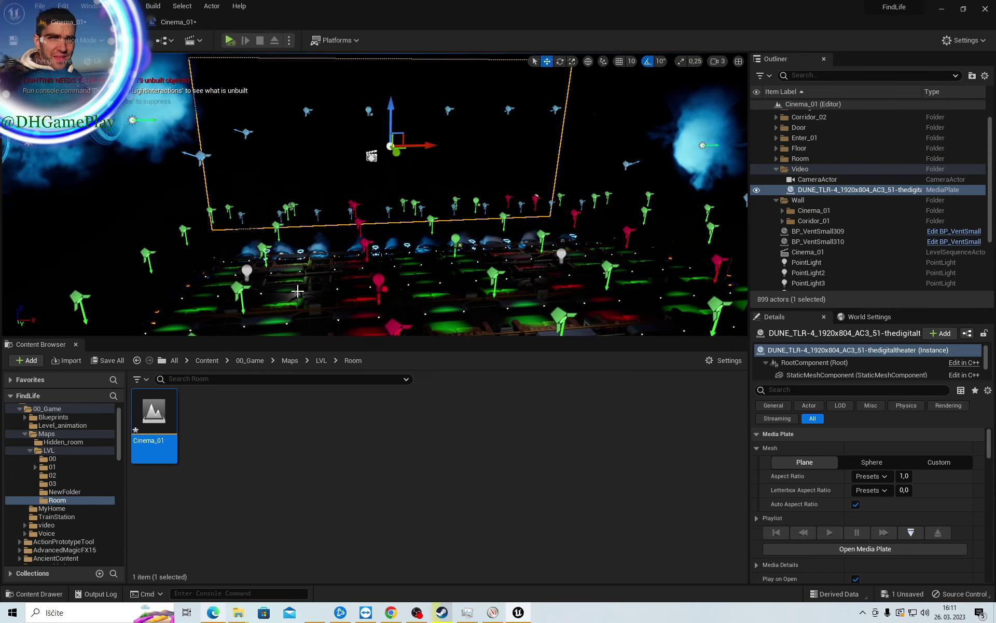
Place a new point light from Quick Add > Lights and slide it along Y
click(144, 41)
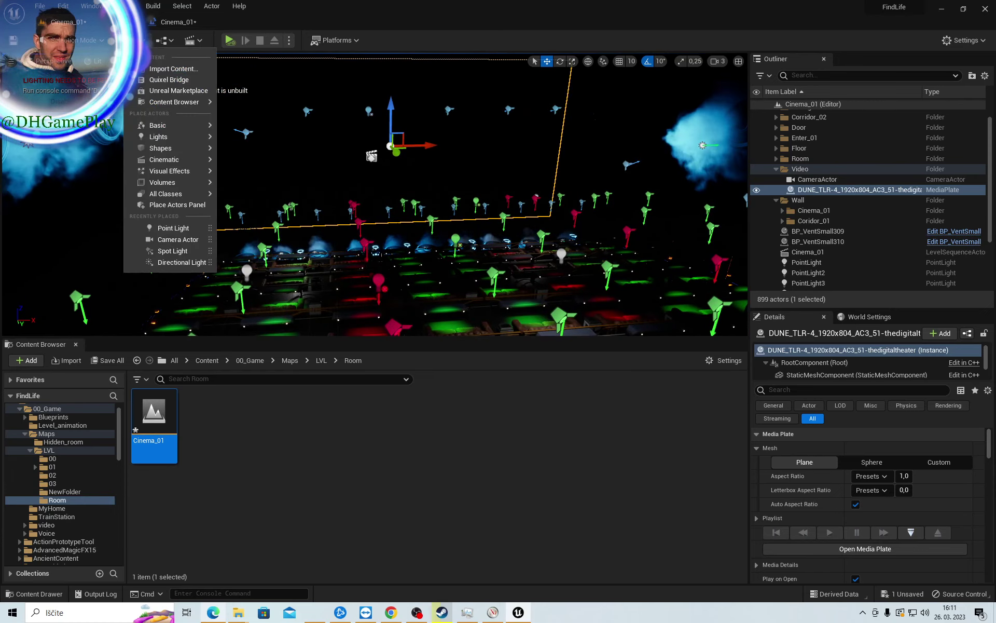
mouse_move(176, 141)
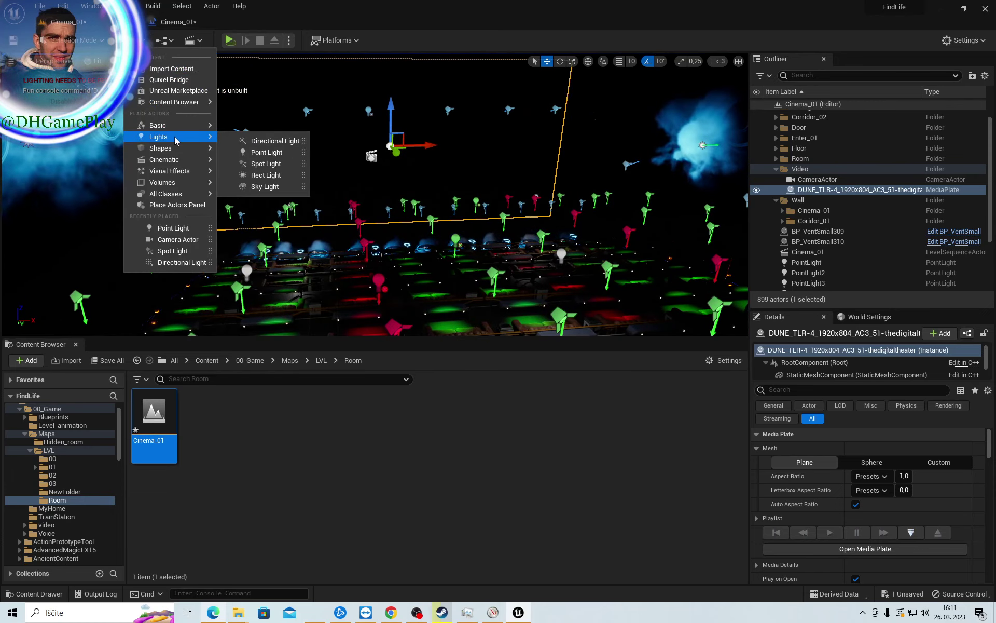
click(296, 152)
right_drag(454, 185, 454, 185)
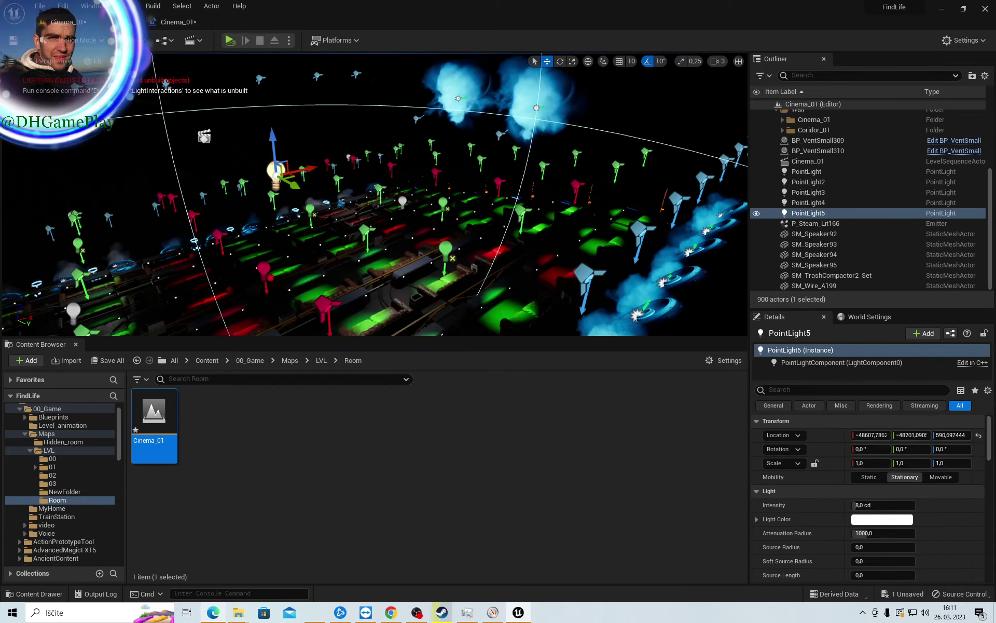
drag(454, 185, 309, 152)
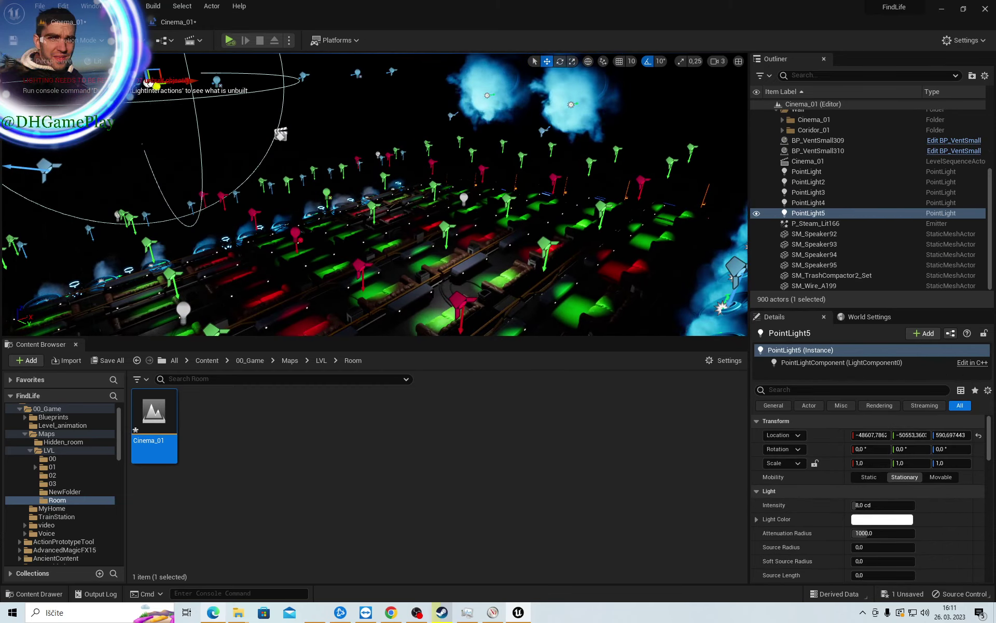
key(f)
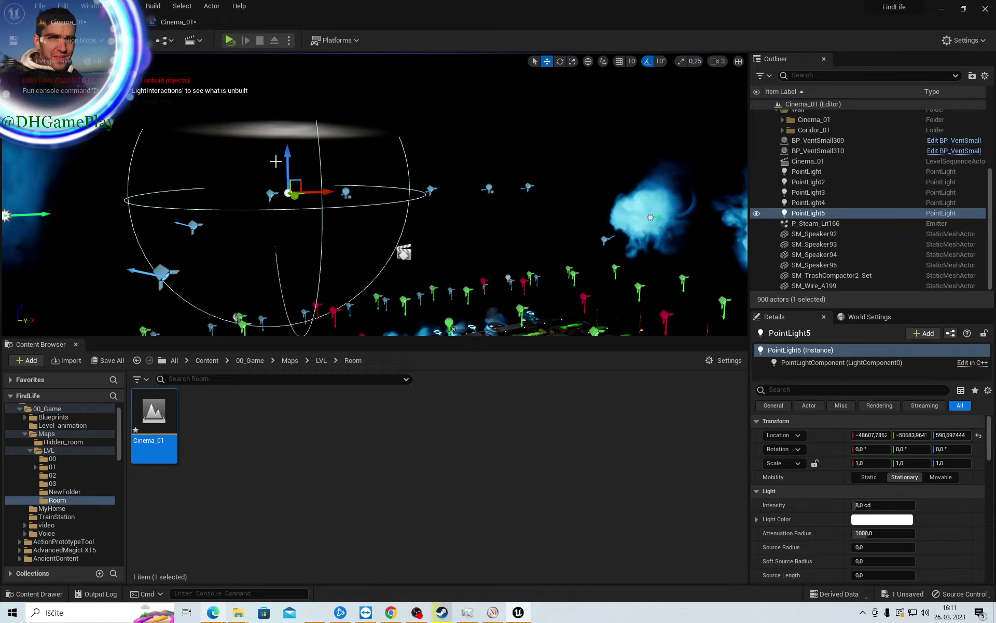
Lower the point light above the speaker row, shift it along X, and review its settings
drag(289, 169, 290, 285)
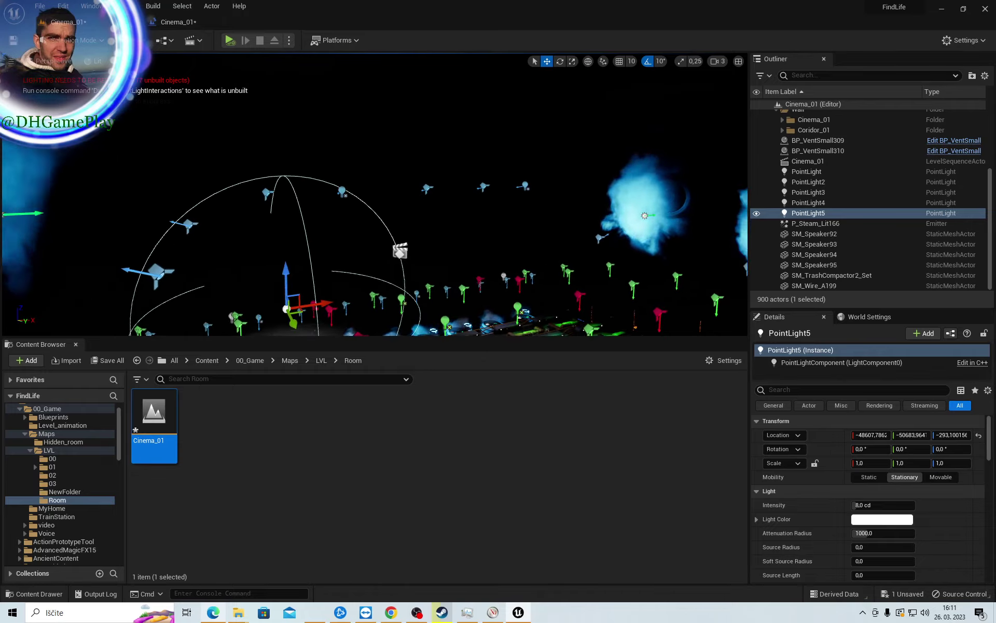
key(f)
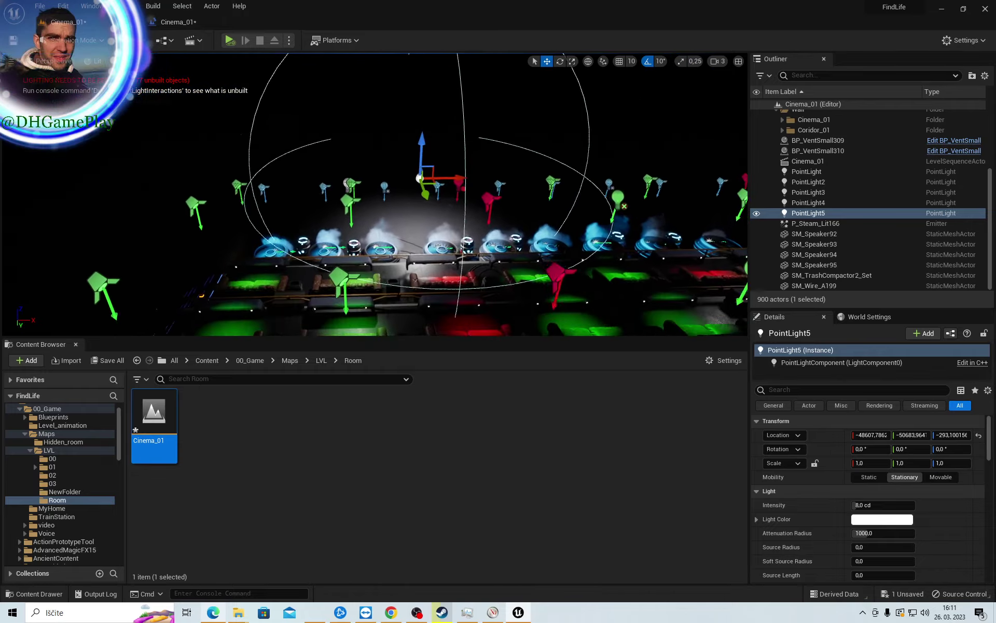
mouse_move(406, 225)
mouse_down()
mouse_move(387, 194)
mouse_move(392, 109)
mouse_up()
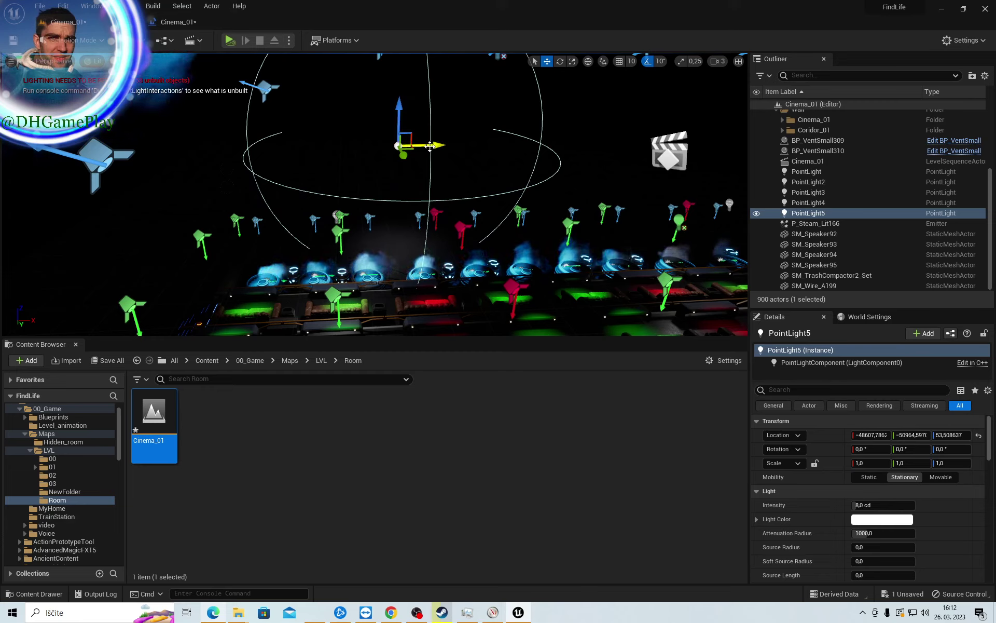
mouse_move(430, 146)
mouse_down()
mouse_move(376, 139)
mouse_move(336, 104)
mouse_up()
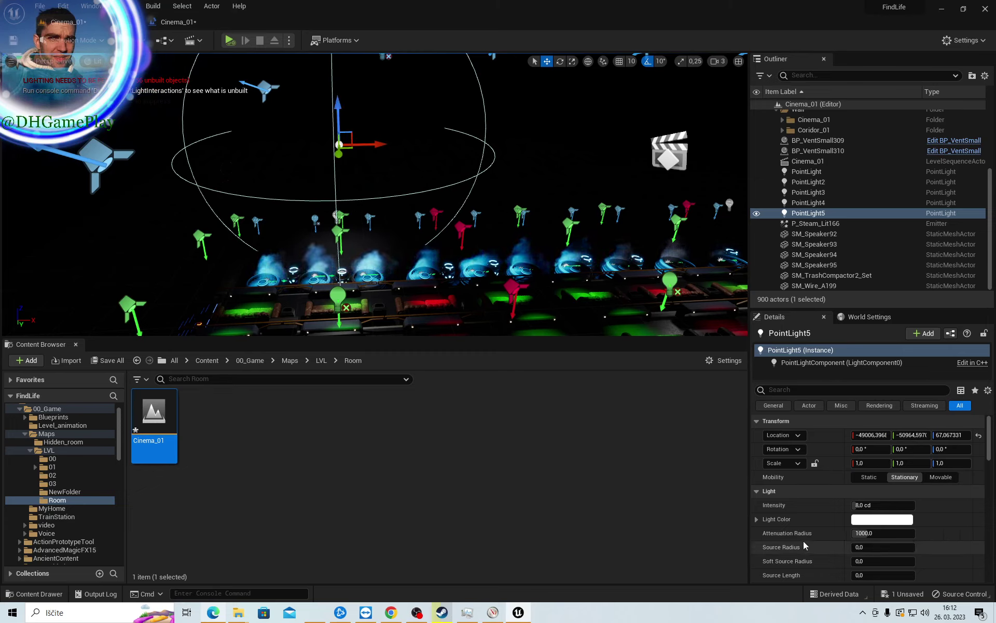
scroll(816, 533, down, 2)
scroll(816, 533, down, 3)
scroll(816, 534, down, 2)
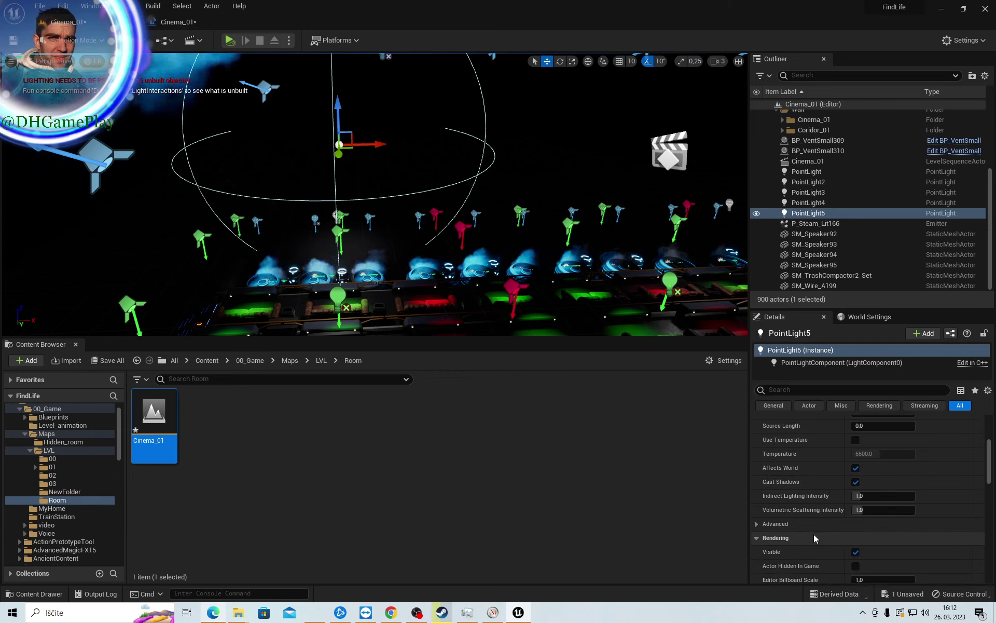
scroll(814, 534, down, 3)
scroll(814, 534, down, 3)
scroll(815, 534, up, 3)
scroll(817, 534, up, 3)
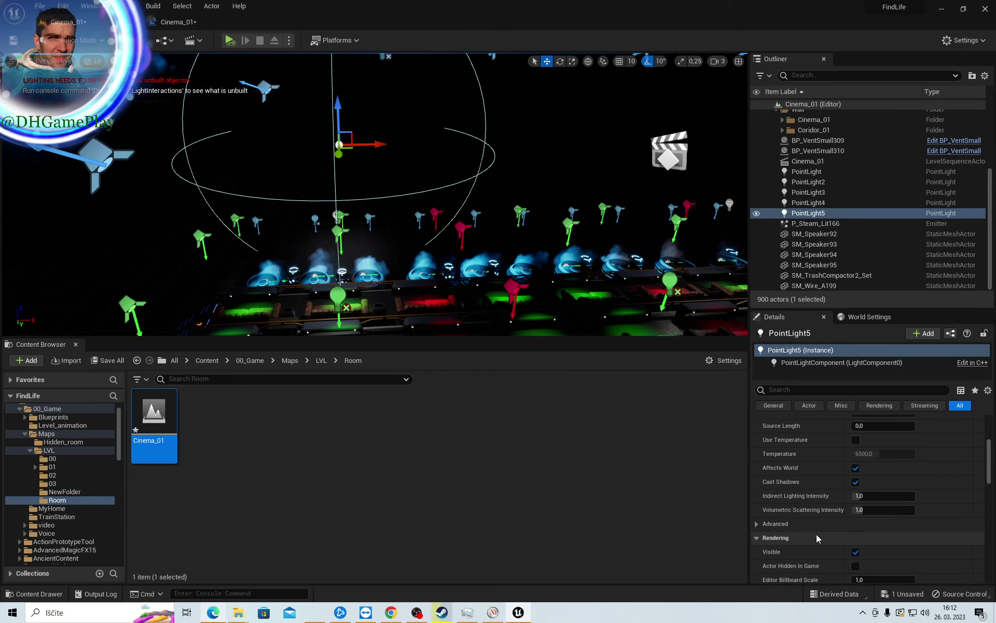
scroll(817, 534, up, 5)
click(815, 364)
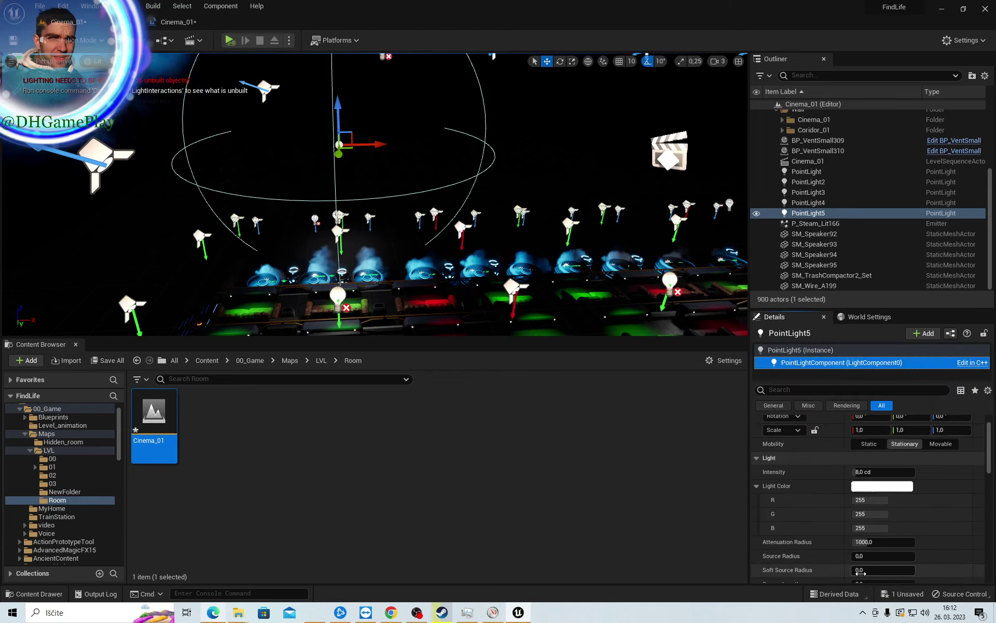
scroll(939, 513, down, 3)
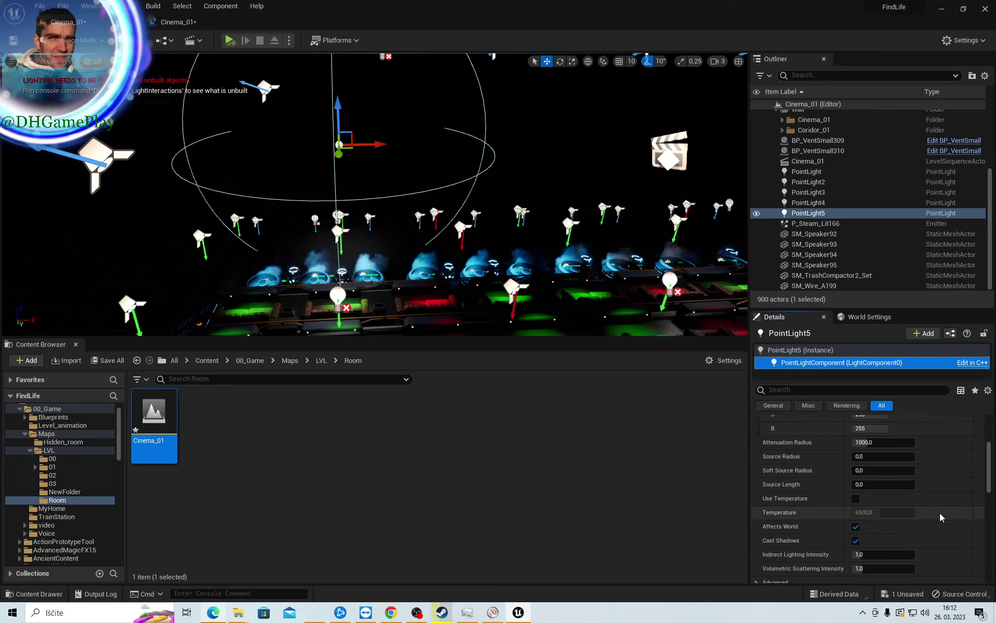
scroll(940, 512, up, 3)
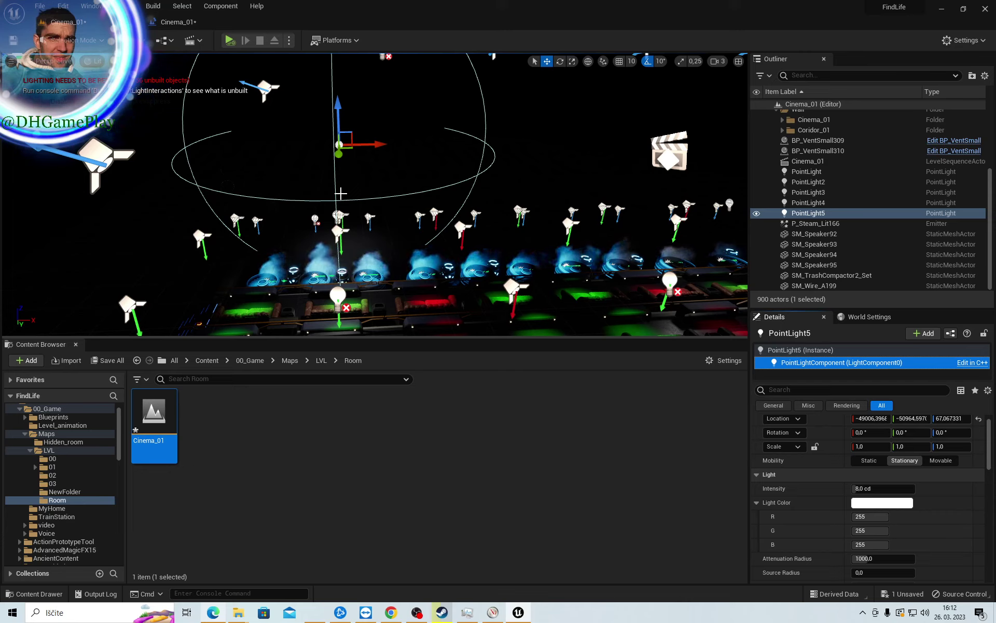
click(333, 167)
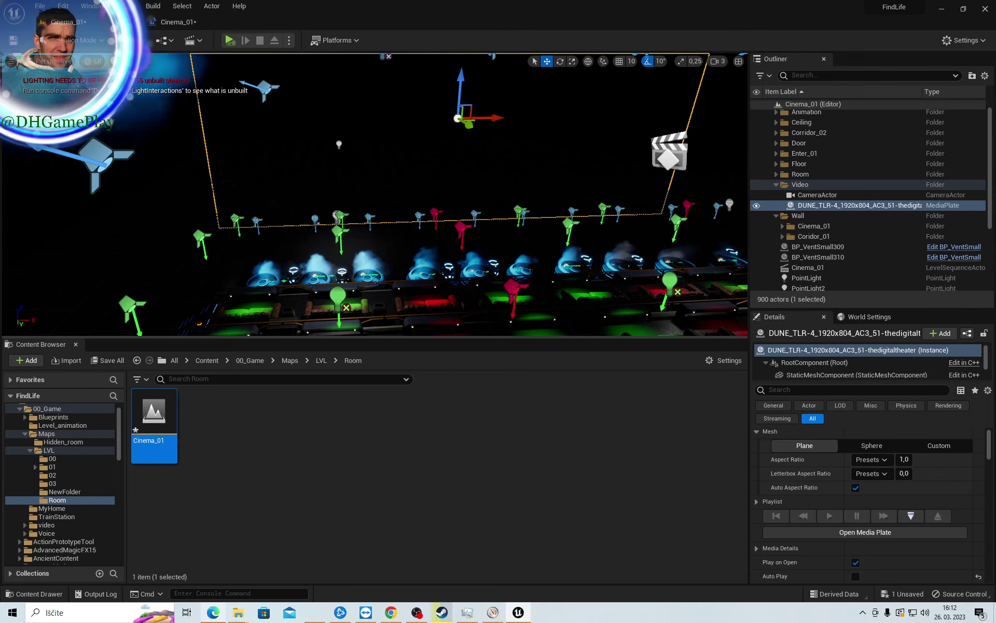
Delete the point light and place a Spot Light from Quick Add > Lights
click(338, 144)
key(Delete)
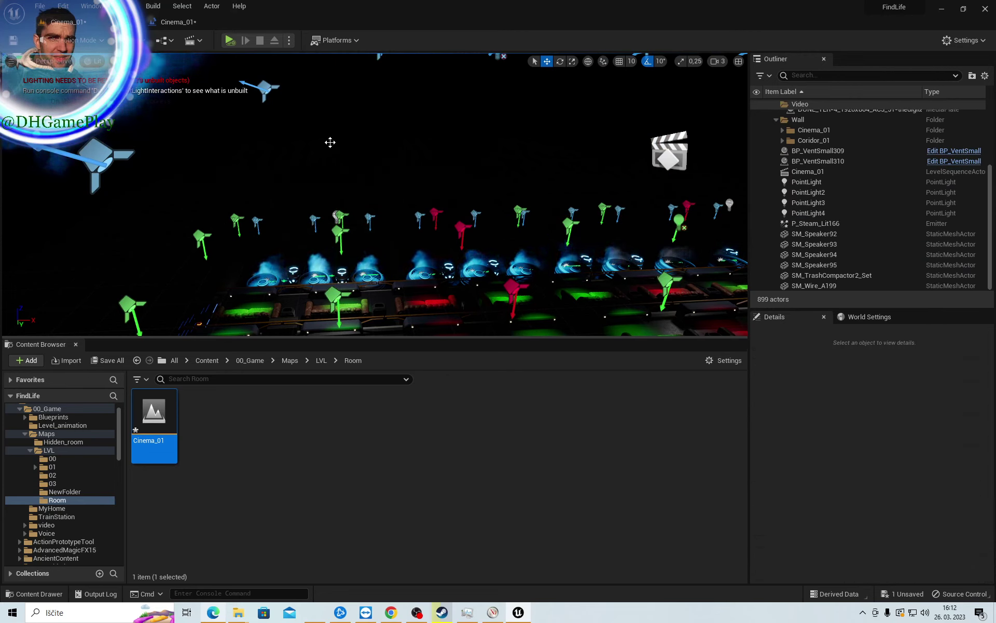
click(163, 40)
mouse_move(174, 139)
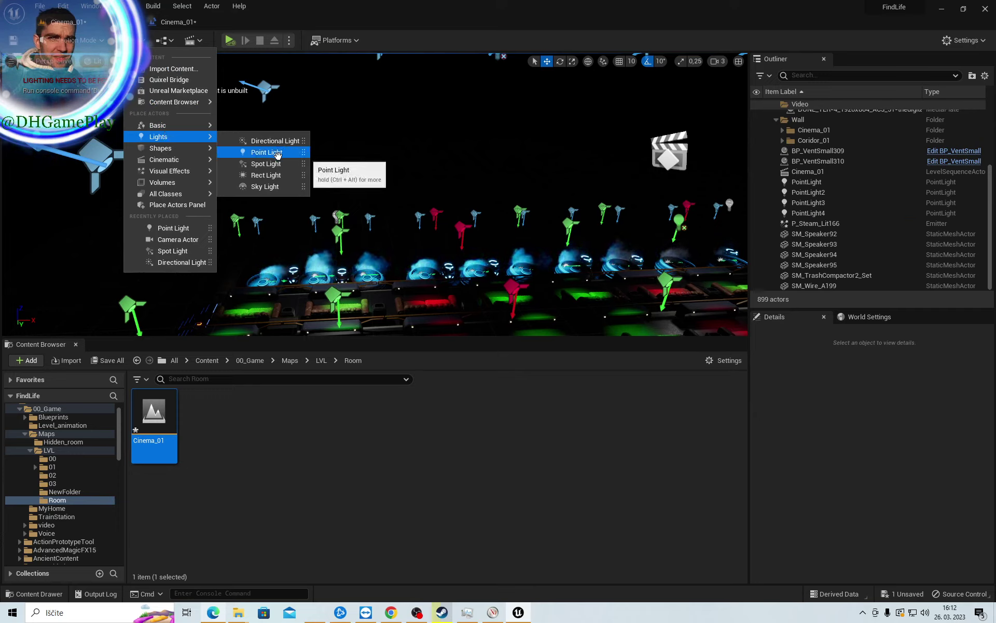
click(273, 164)
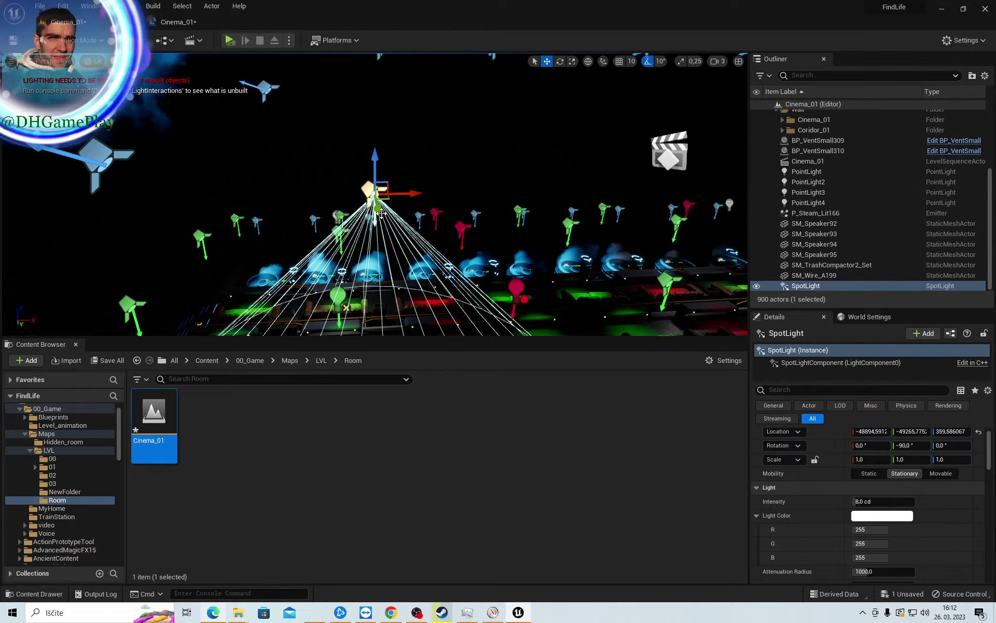
Move the spotlight over the speaker cluster, lower it just above, and shift it left
drag(381, 213, 367, 169)
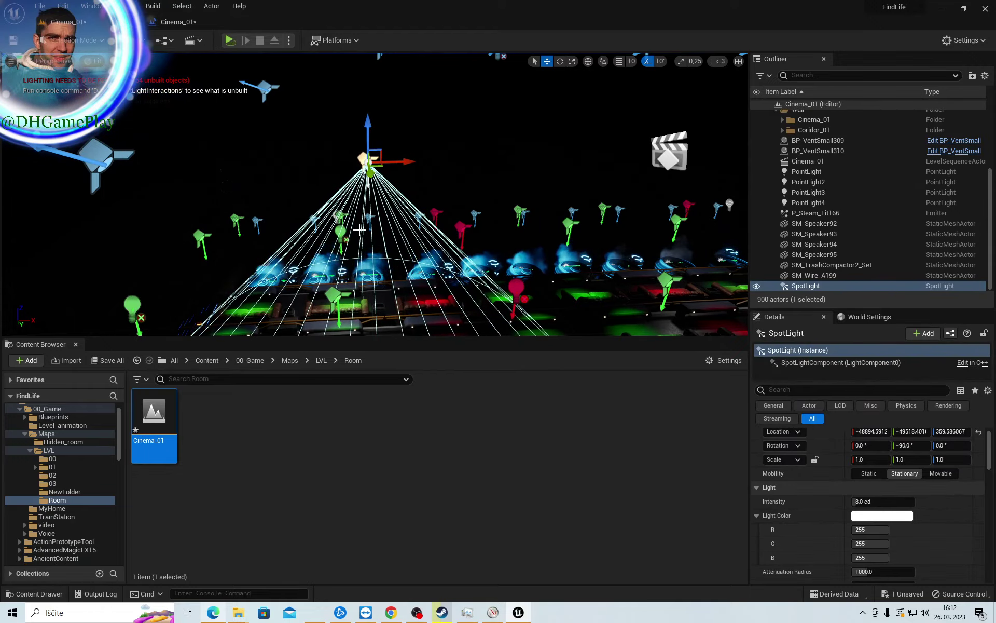
right_drag(360, 229, 415, 164)
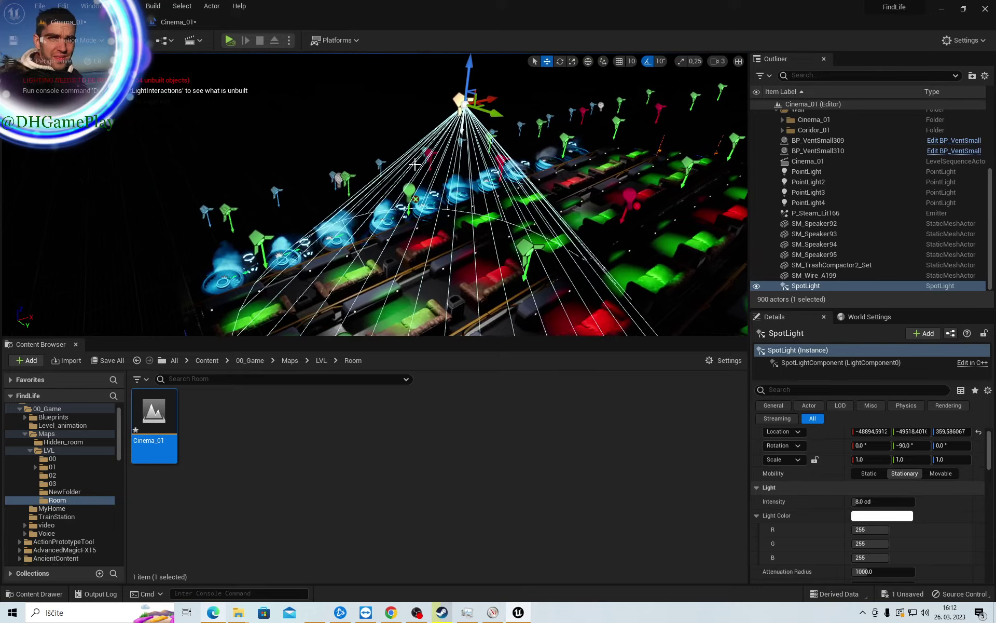
drag(487, 110, 283, 59)
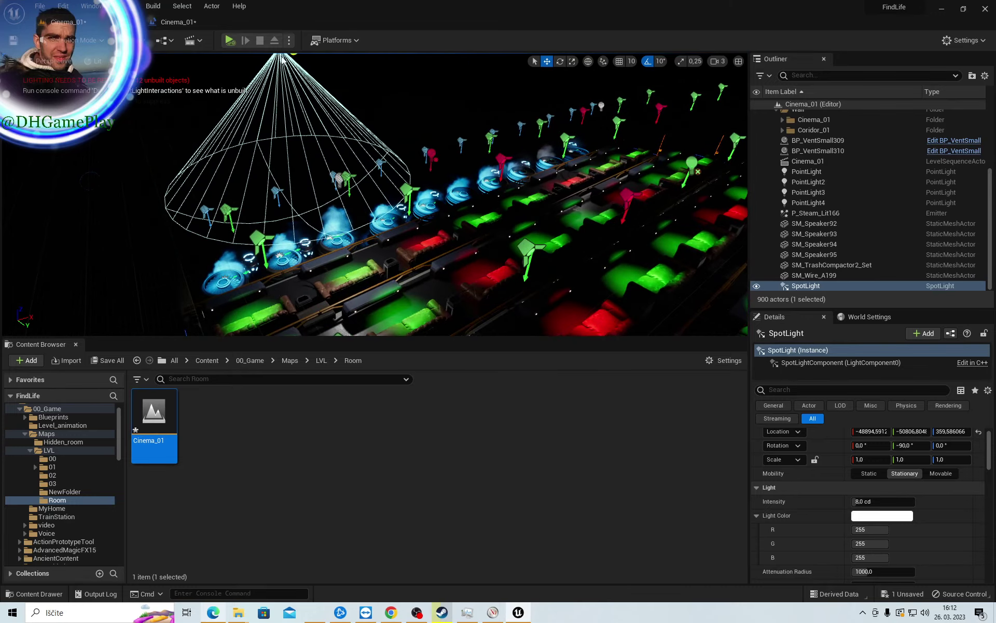
right_drag(283, 58, 324, 99)
drag(314, 92, 298, 149)
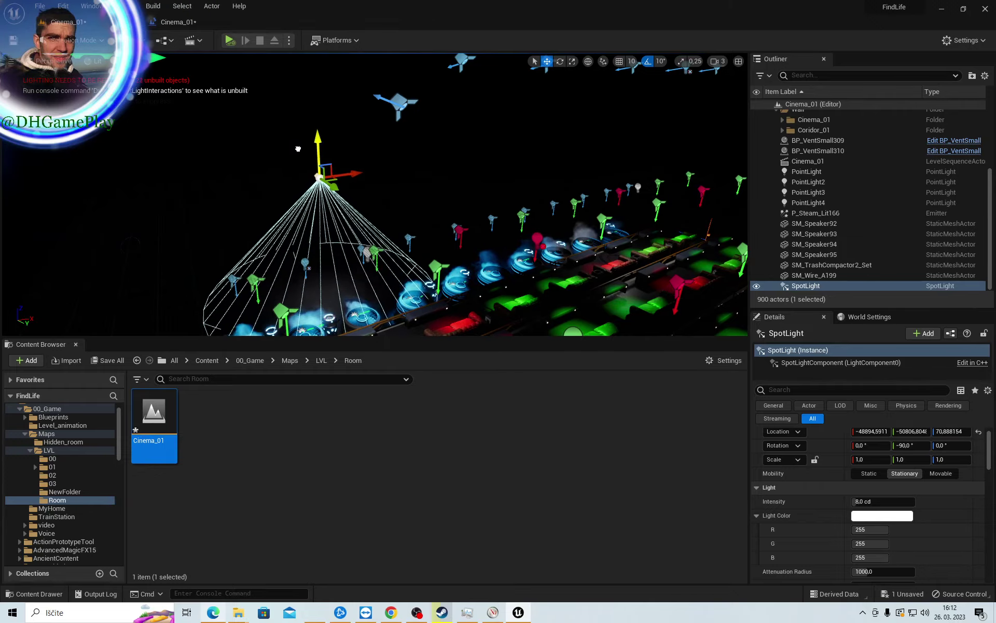
right_drag(444, 88, 445, 89)
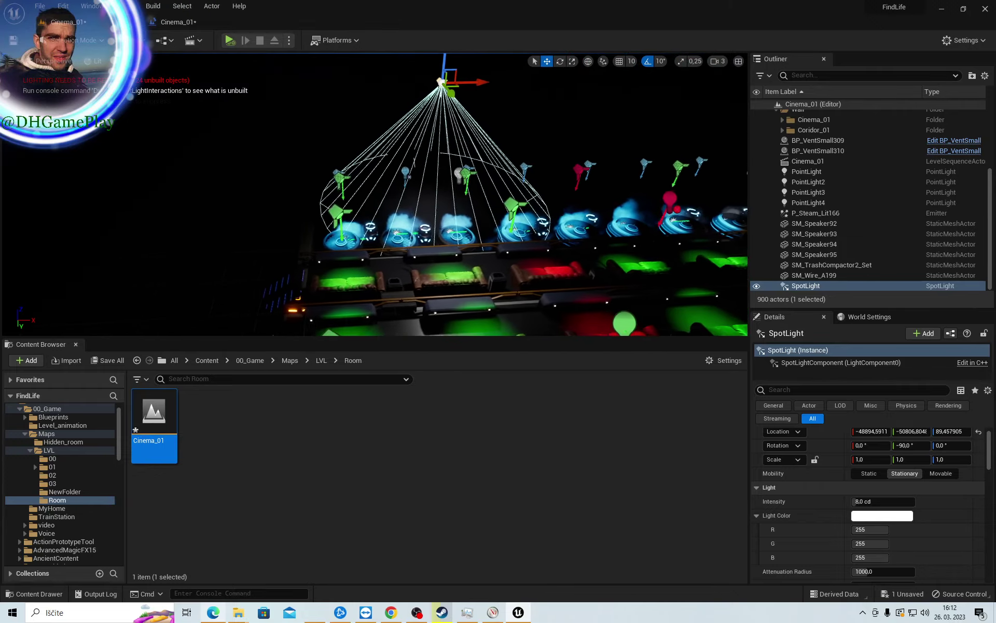
drag(445, 88, 411, 93)
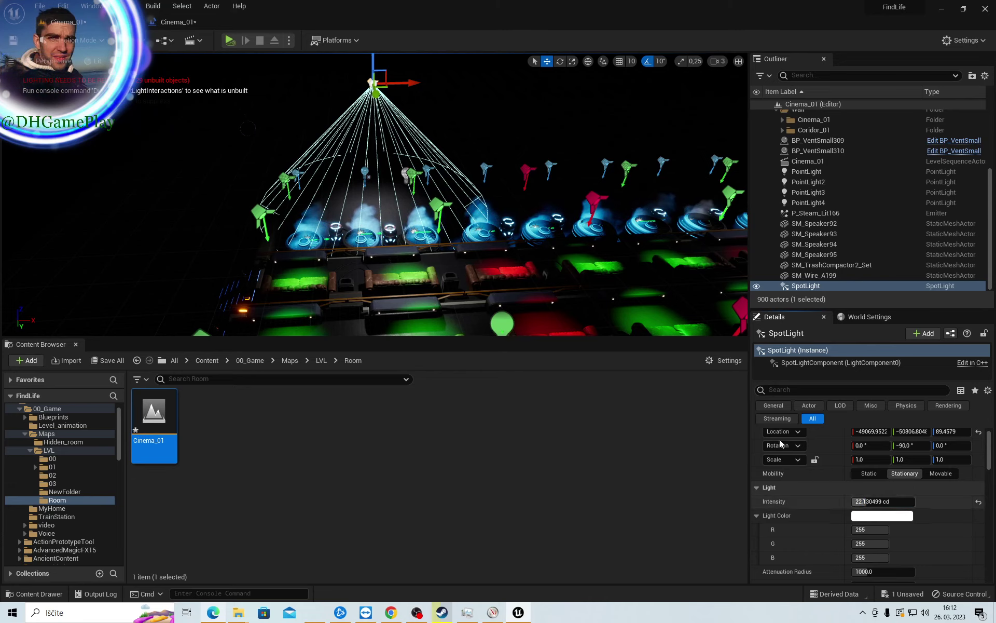
right_drag(388, 154, 389, 154)
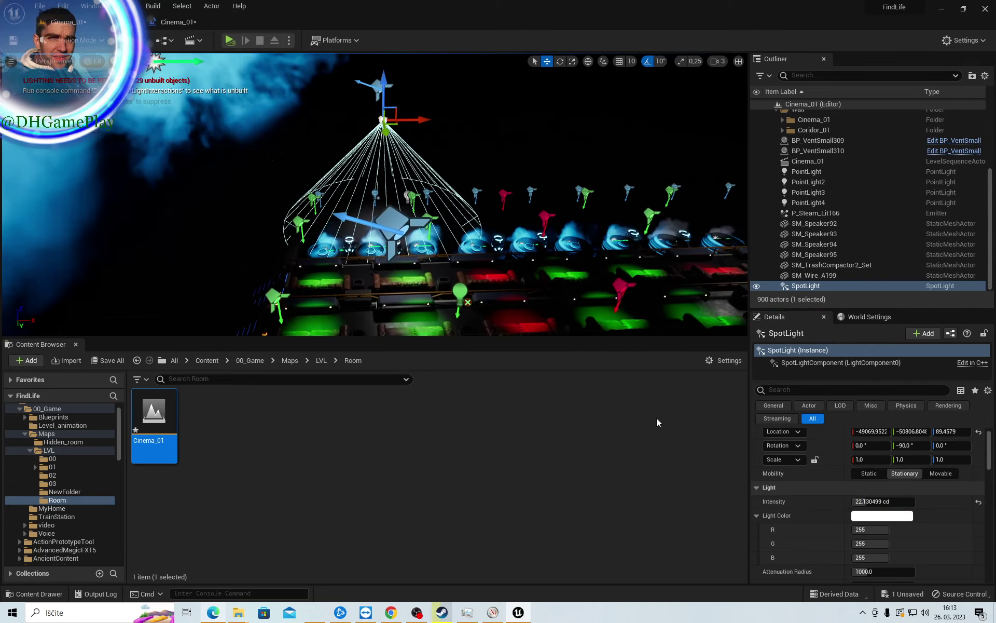
Tint the spotlight blue and lower it onto the speakers
click(887, 517)
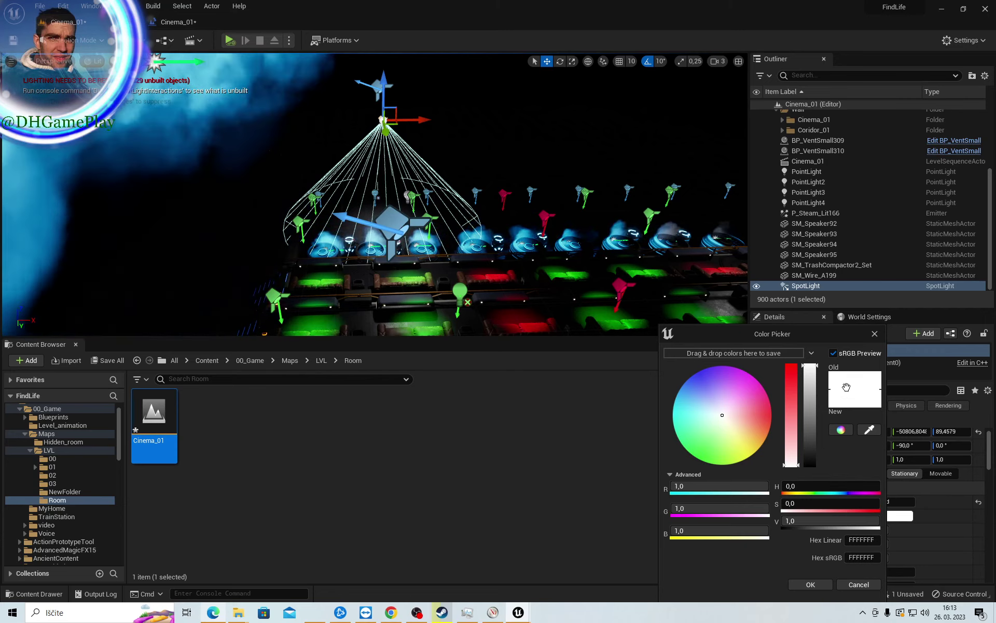
drag(702, 382, 685, 385)
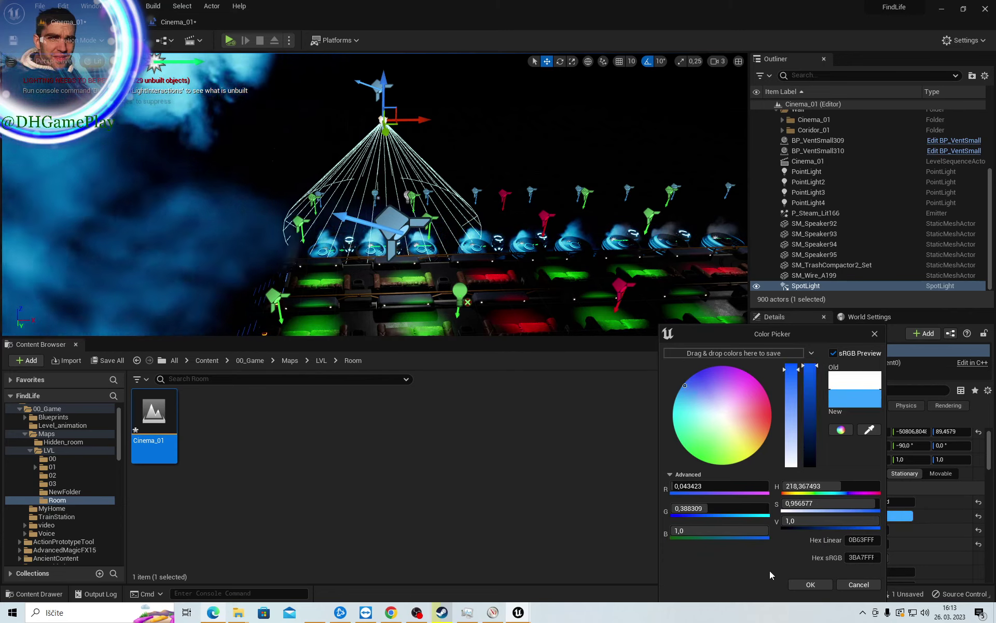
click(811, 585)
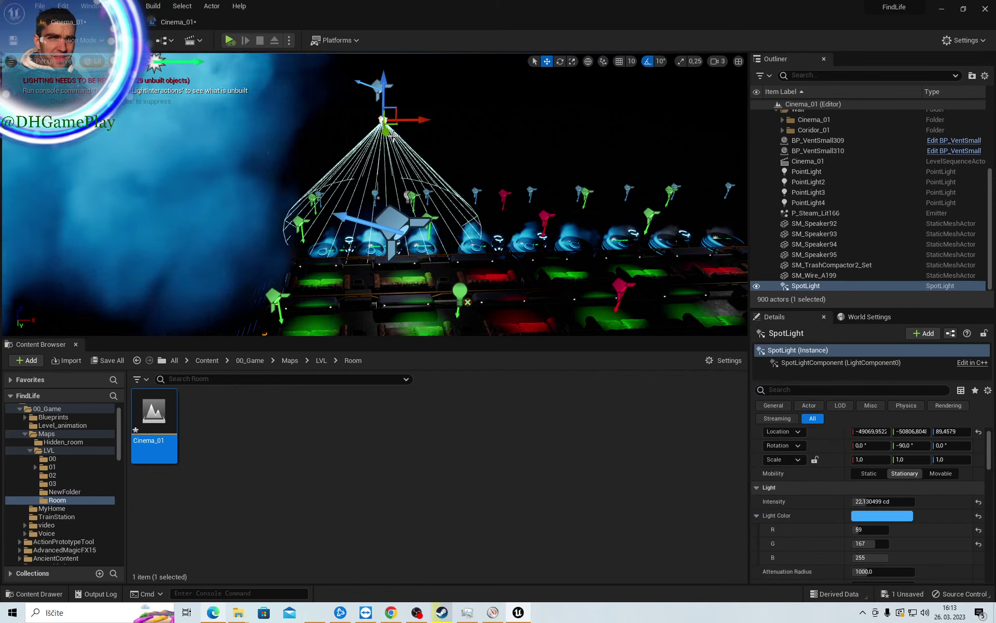
drag(386, 128, 386, 151)
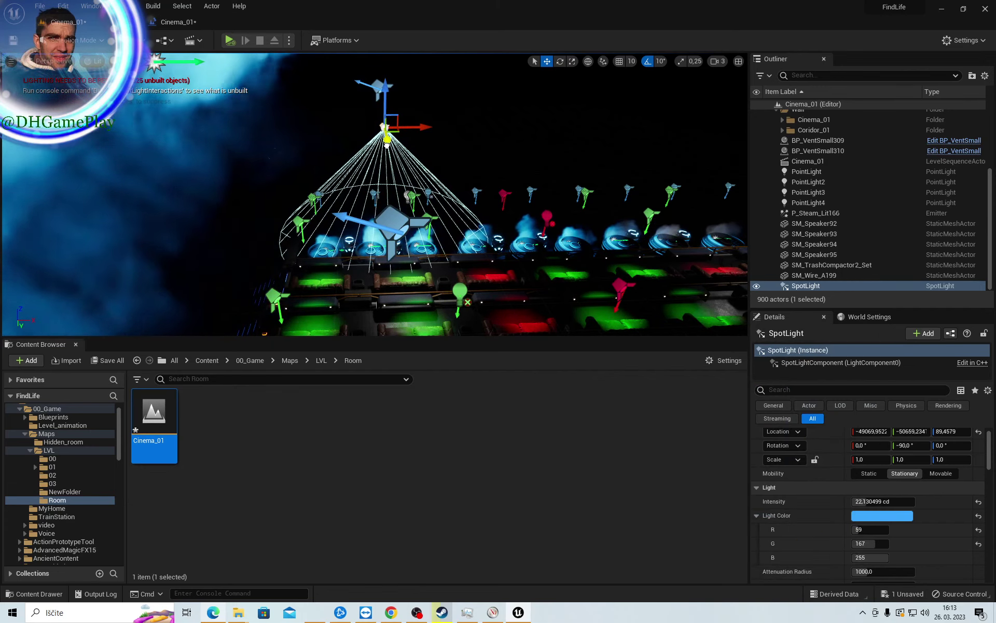
drag(386, 102, 376, 158)
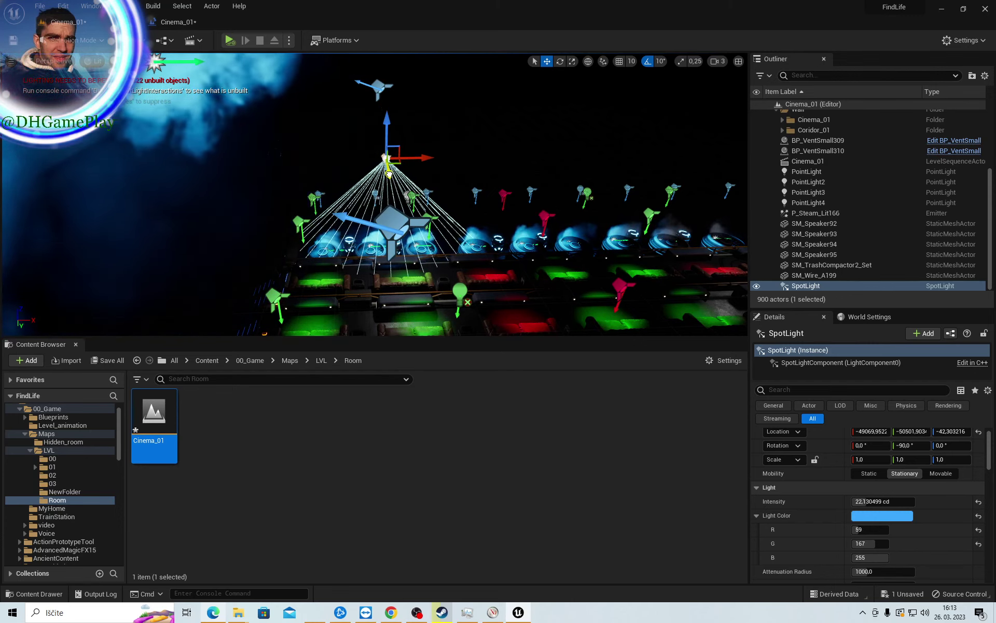
right_drag(415, 158, 415, 160)
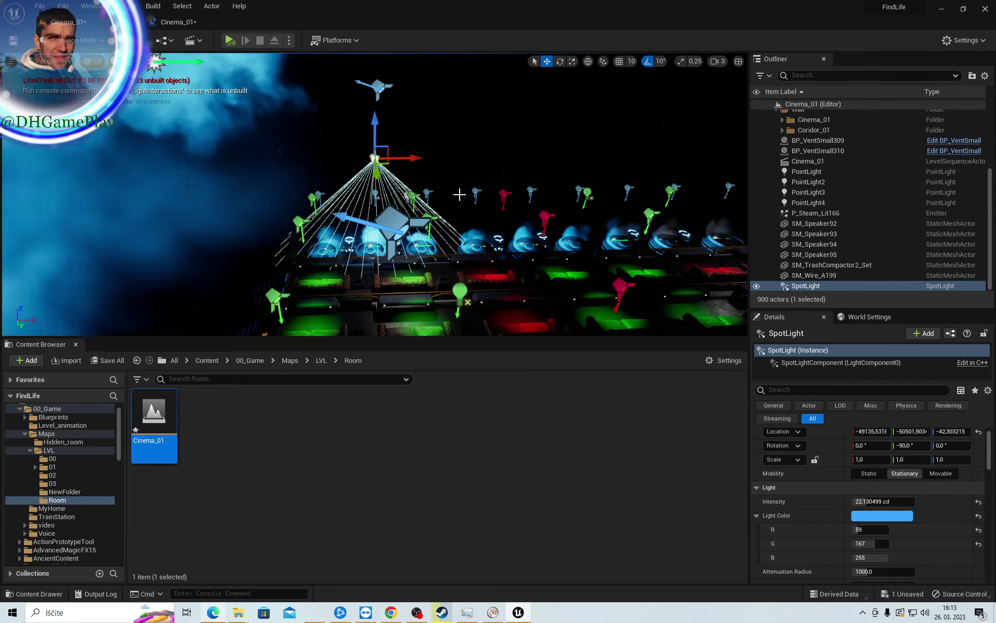
right_drag(456, 194, 456, 194)
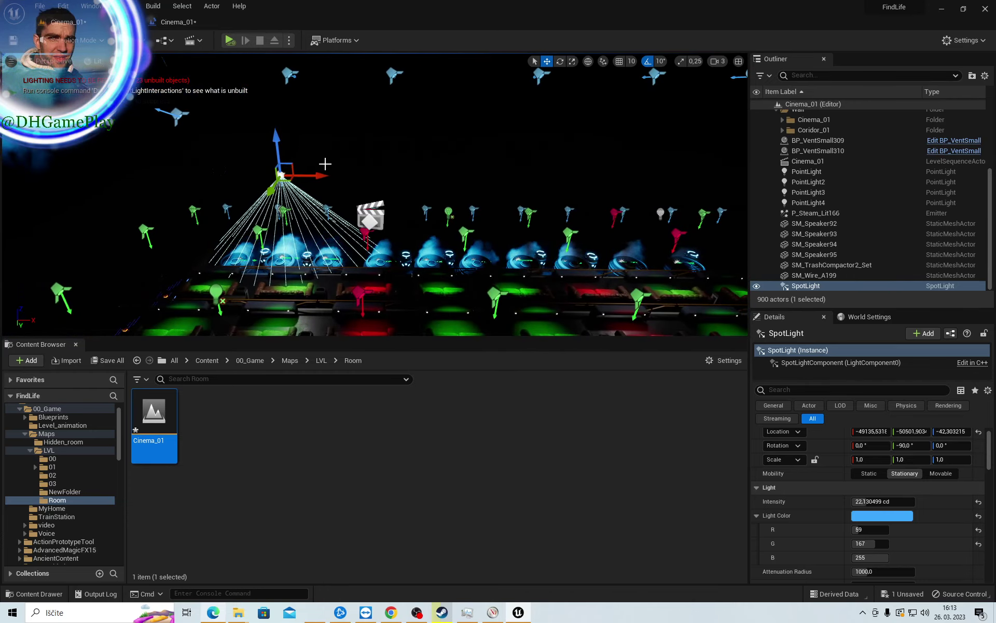
Alt-drag along X to create SpotLight2, SpotLight3 and SpotLight4 along the speaker row
alt+drag(317, 176, 445, 176)
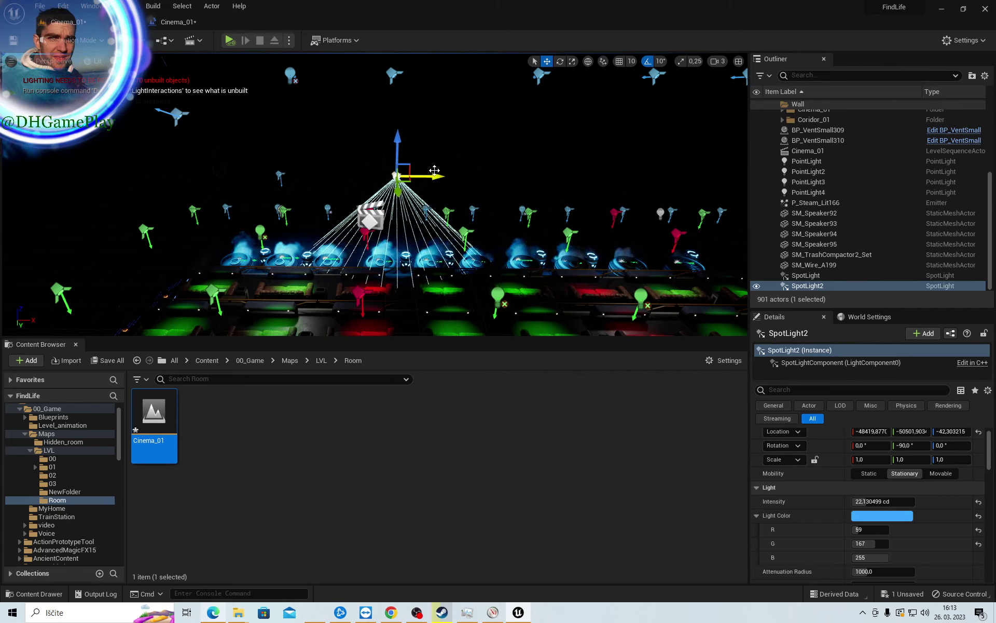
drag(436, 177, 573, 158)
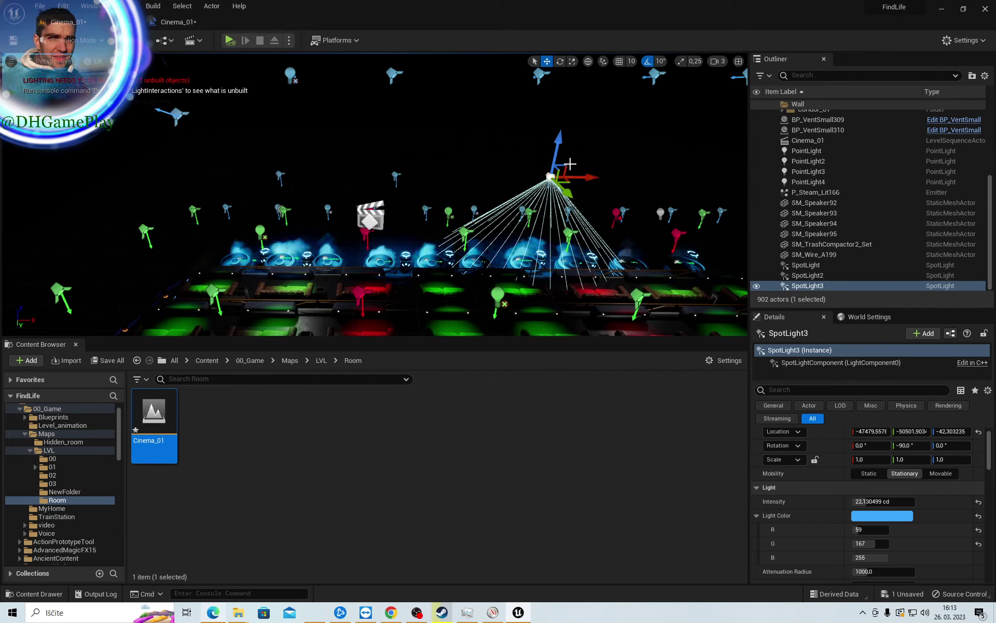
drag(588, 180, 729, 156)
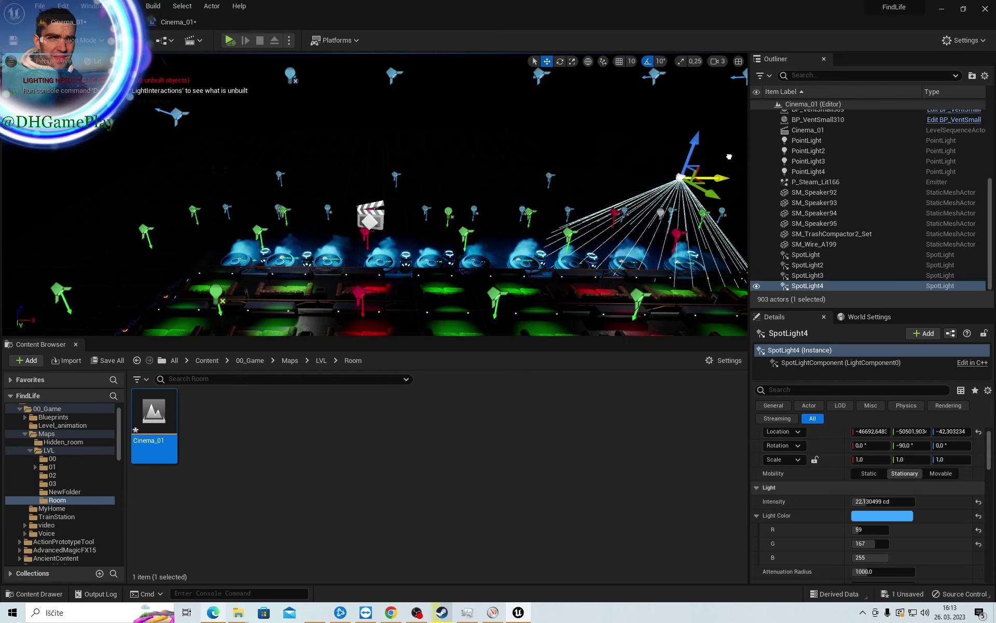
click(292, 41)
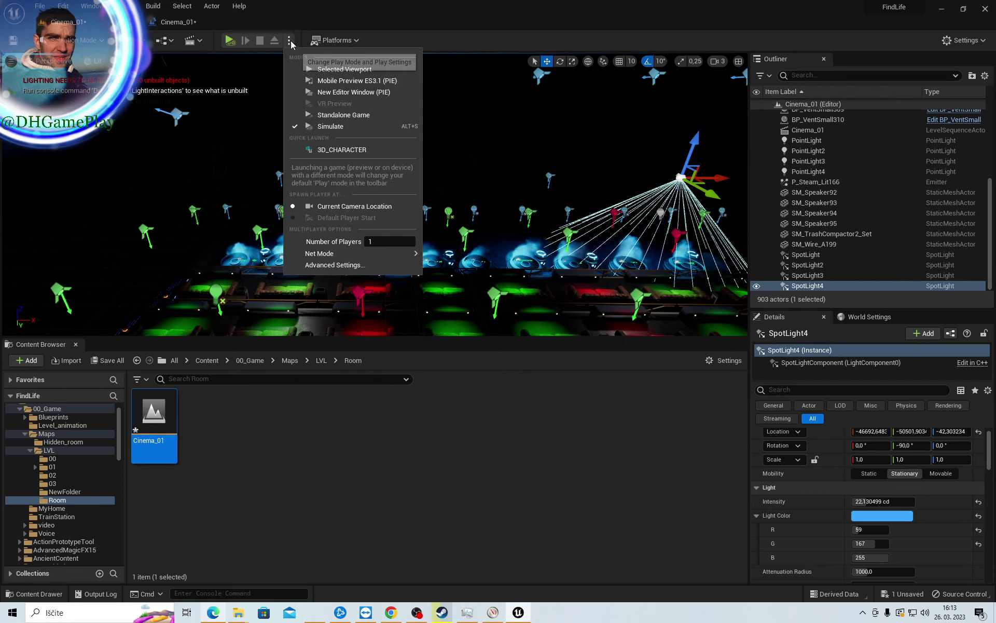
click(372, 94)
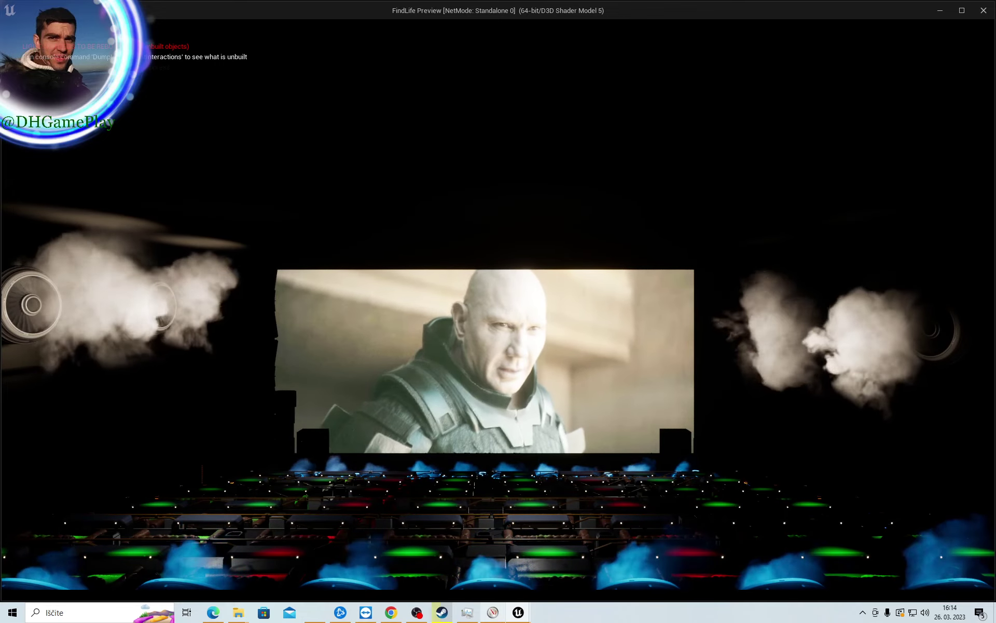
key(Escape)
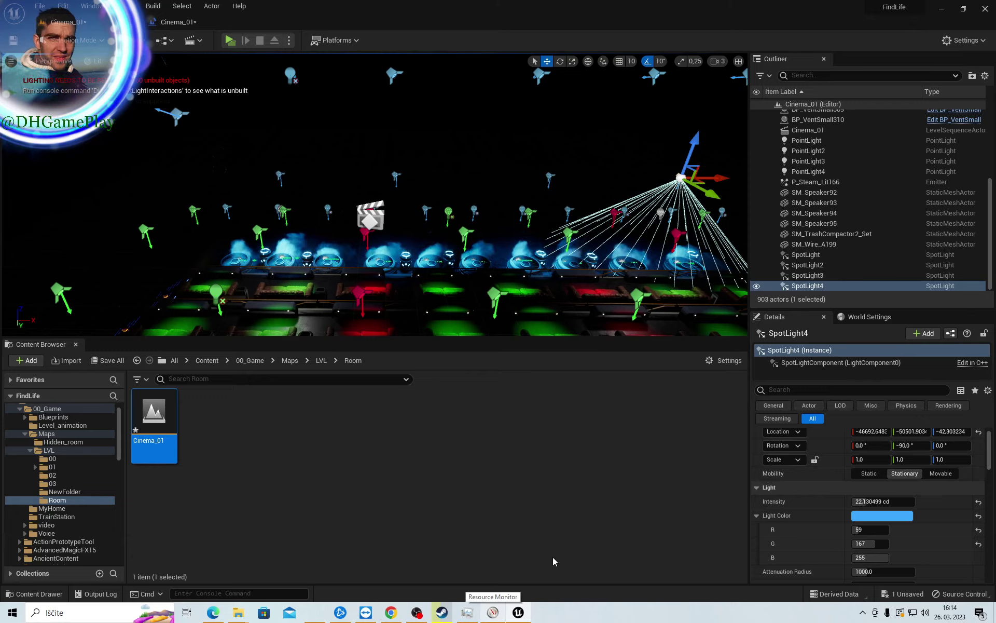
Find the SciFiTramStation meshes folder and drop an SM_Light_B strip near the steam clouds
right_drag(498, 233, 463, 236)
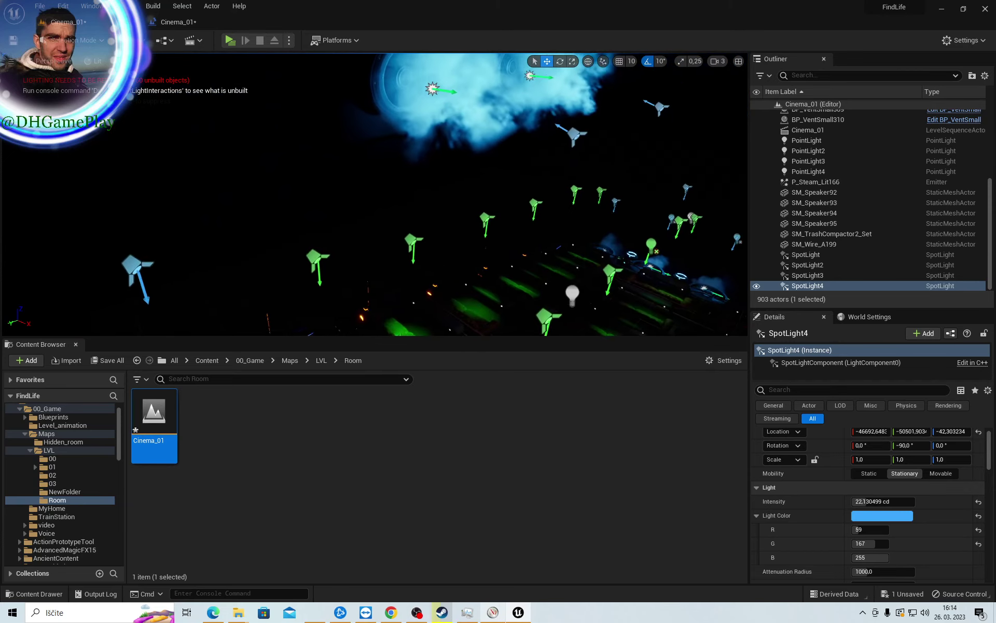
click(416, 228)
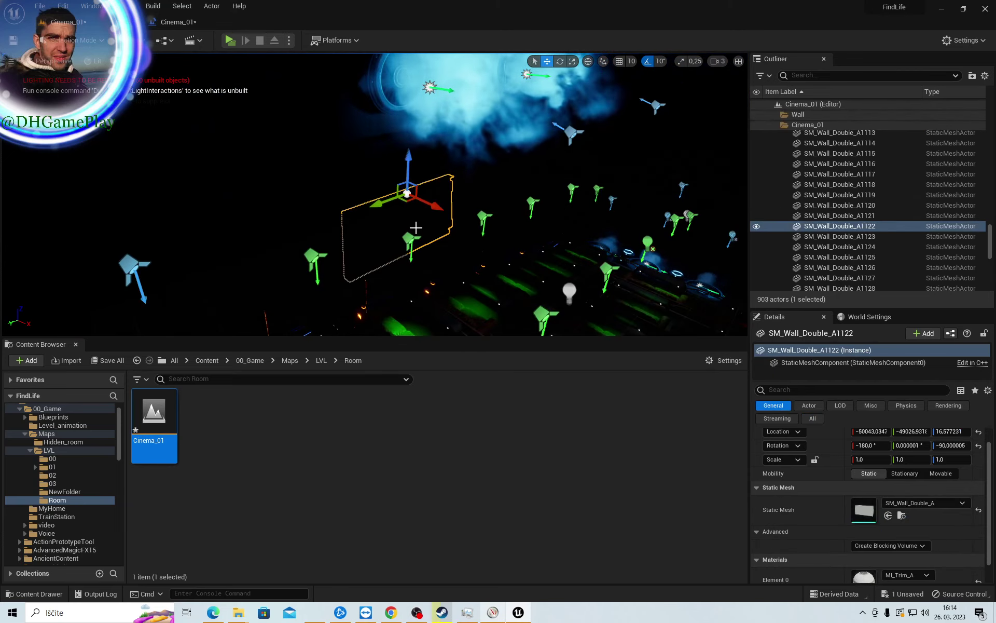
click(902, 514)
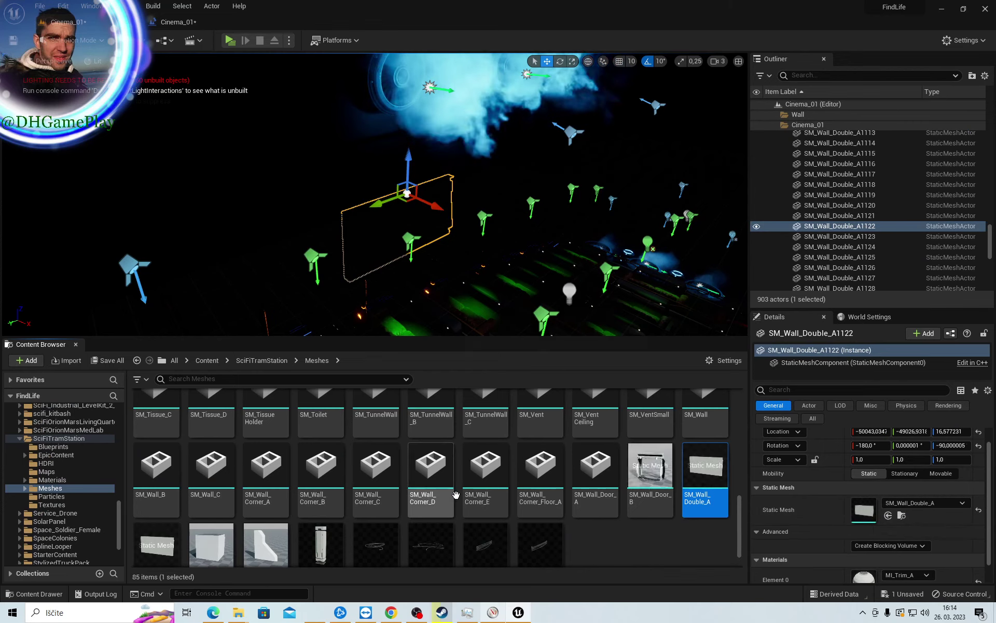
scroll(456, 500, up, 3)
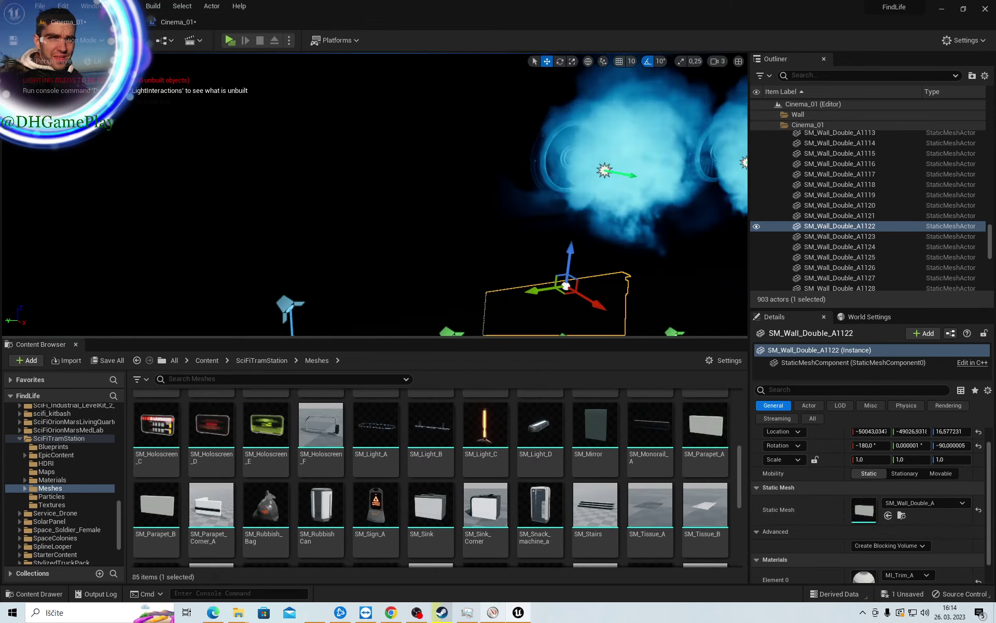
right_drag(496, 325, 467, 333)
mouse_move(458, 444)
mouse_down()
mouse_move(381, 138)
mouse_move(399, 136)
mouse_up()
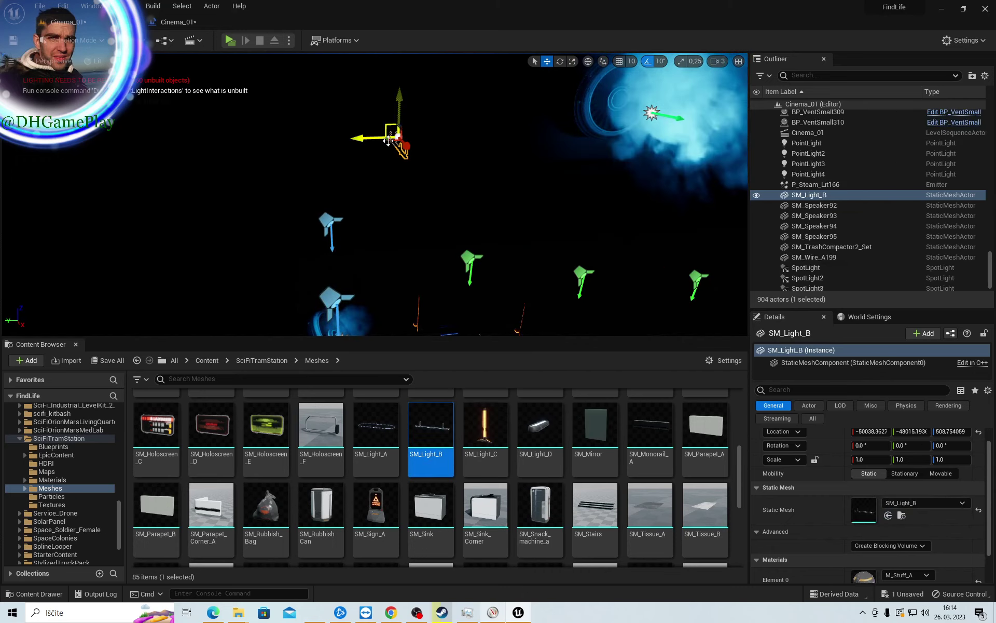
right_drag(399, 136, 363, 155)
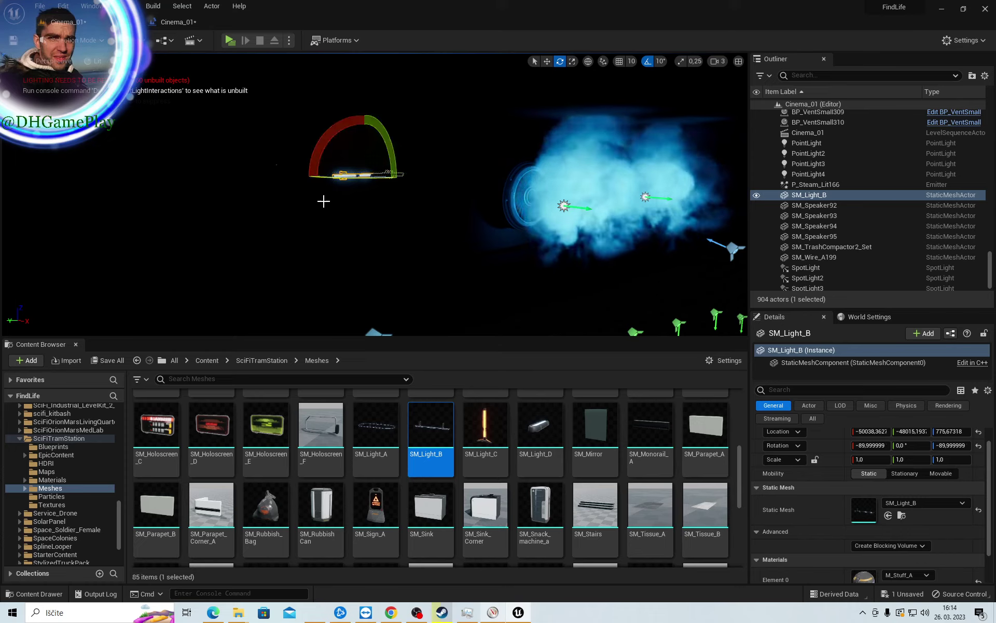
Alt-drag a second strip, then duplicate the pair three times with Ctrl+D into SM_Light_B2–B8
click(548, 65)
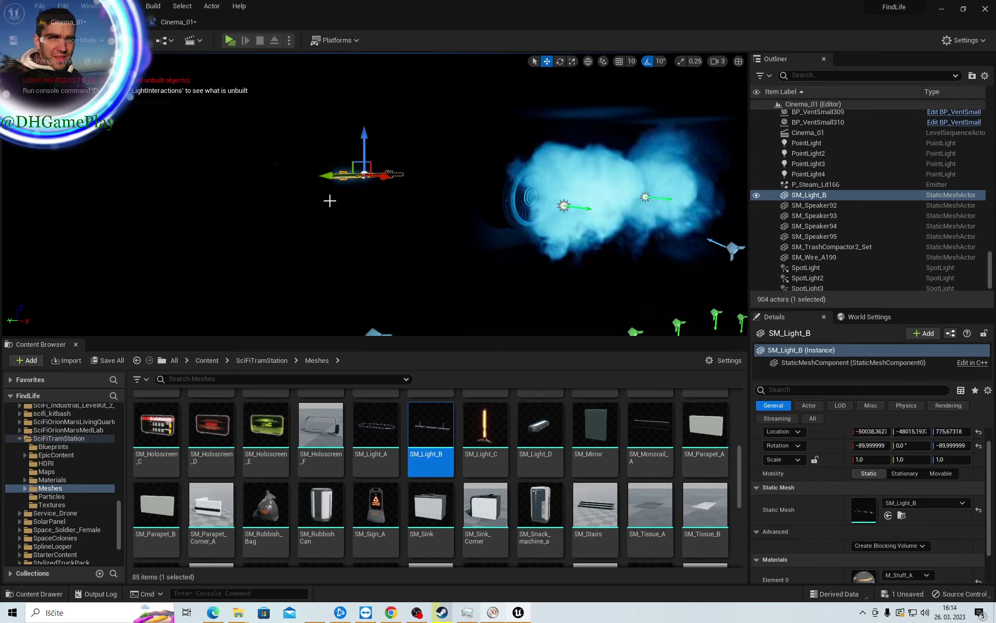
mouse_move(330, 201)
right_down()
mouse_move(364, 171)
mouse_move(332, 208)
right_up()
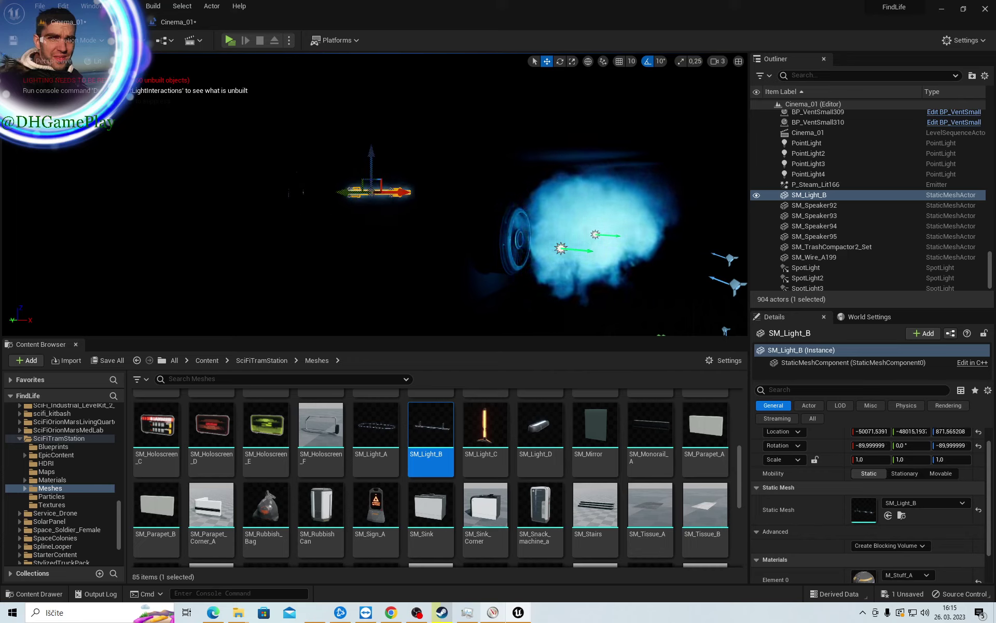
right_drag(333, 207, 438, 230)
click(453, 228)
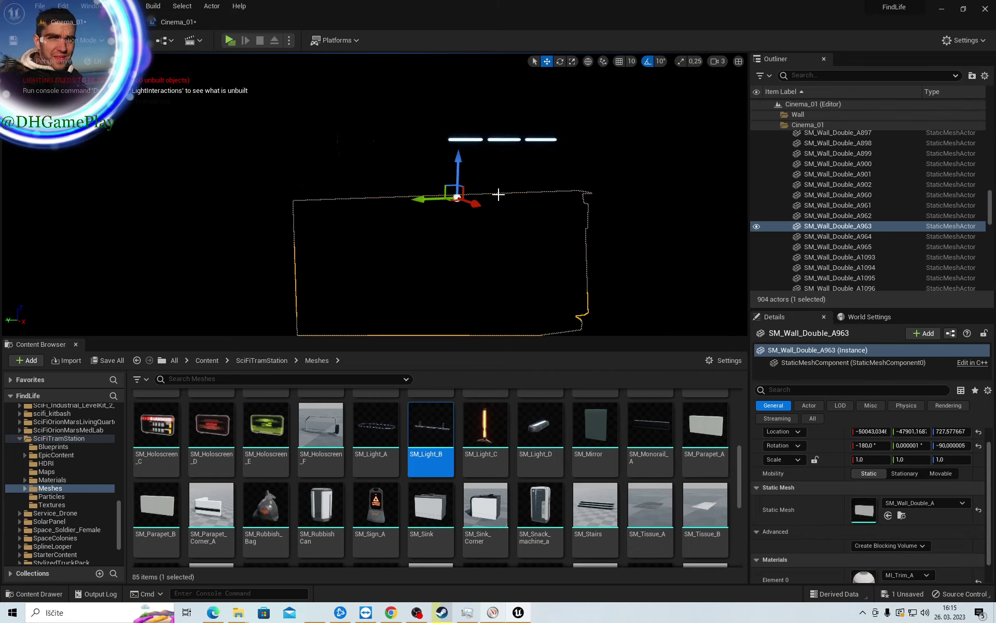
click(497, 139)
mouse_move(502, 162)
right_down()
mouse_move(571, 166)
mouse_move(561, 151)
mouse_move(505, 167)
right_up()
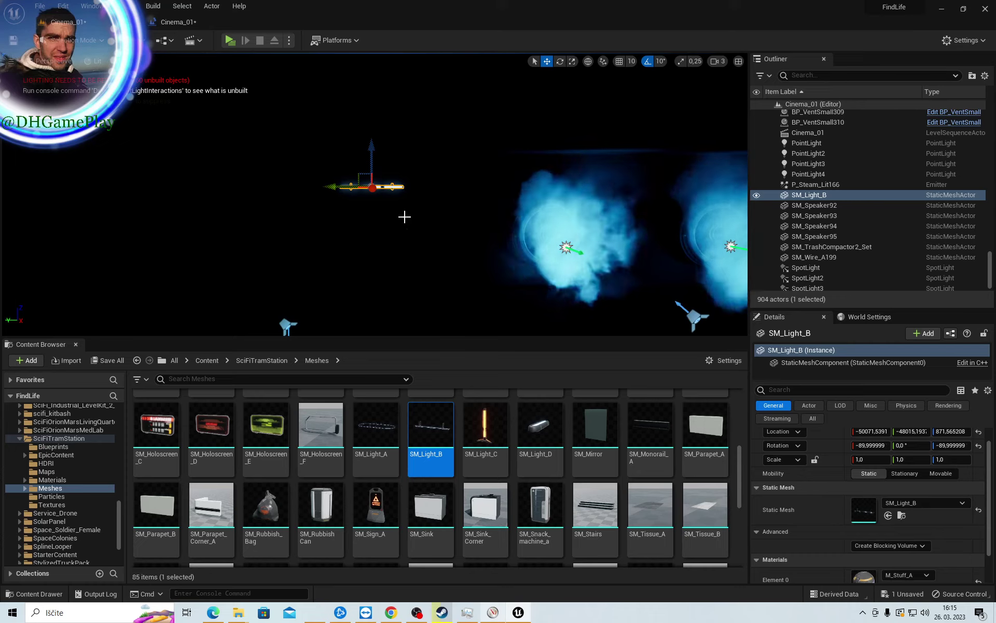
alt+drag(327, 190, 349, 189)
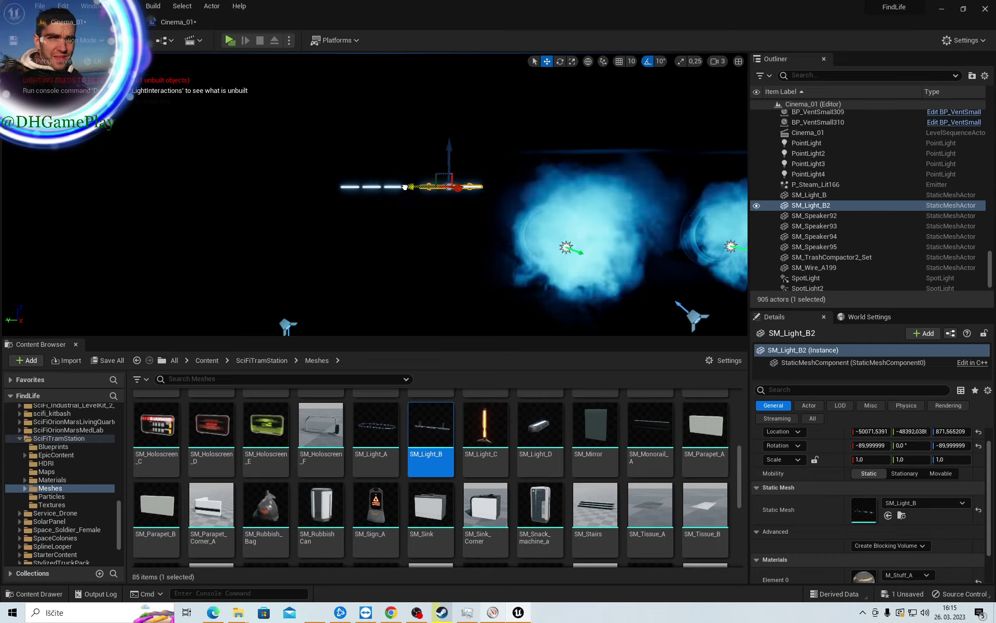
ctrl+click(375, 186)
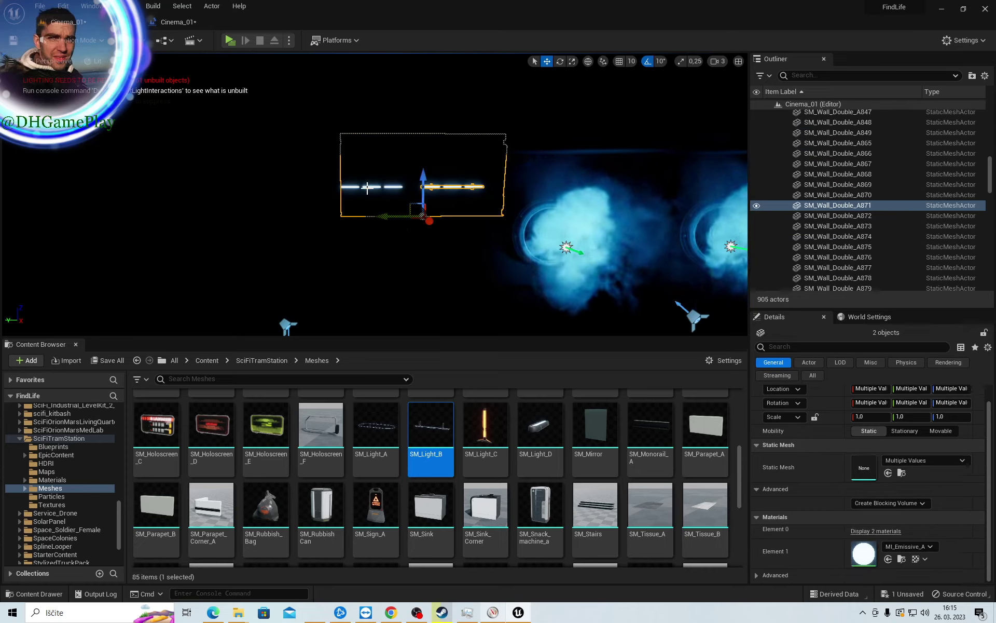
ctrl+click(375, 186)
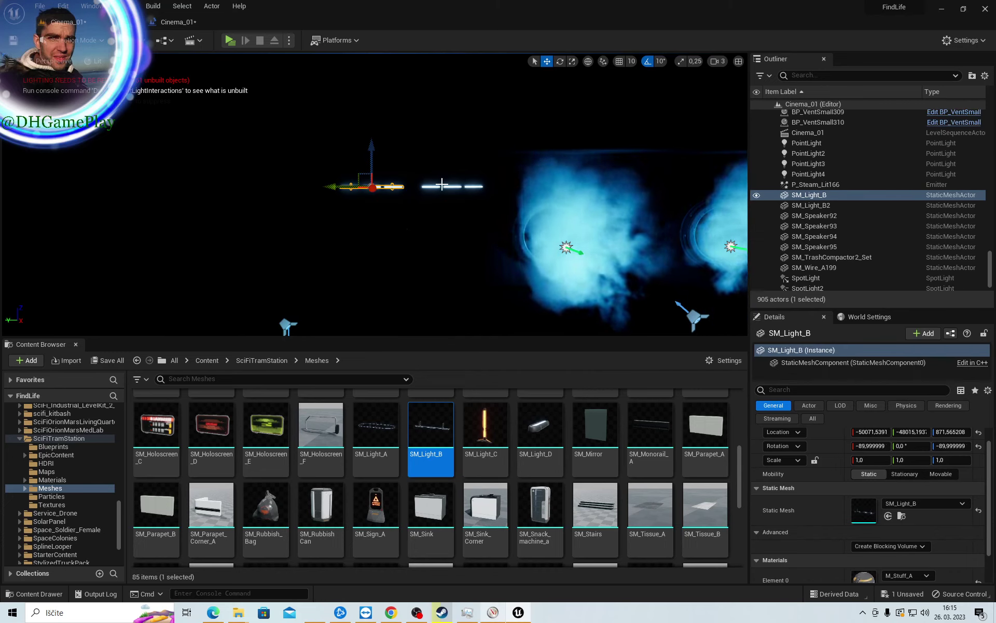
mouse_move(405, 236)
right_down()
mouse_move(467, 236)
mouse_move(446, 249)
right_up()
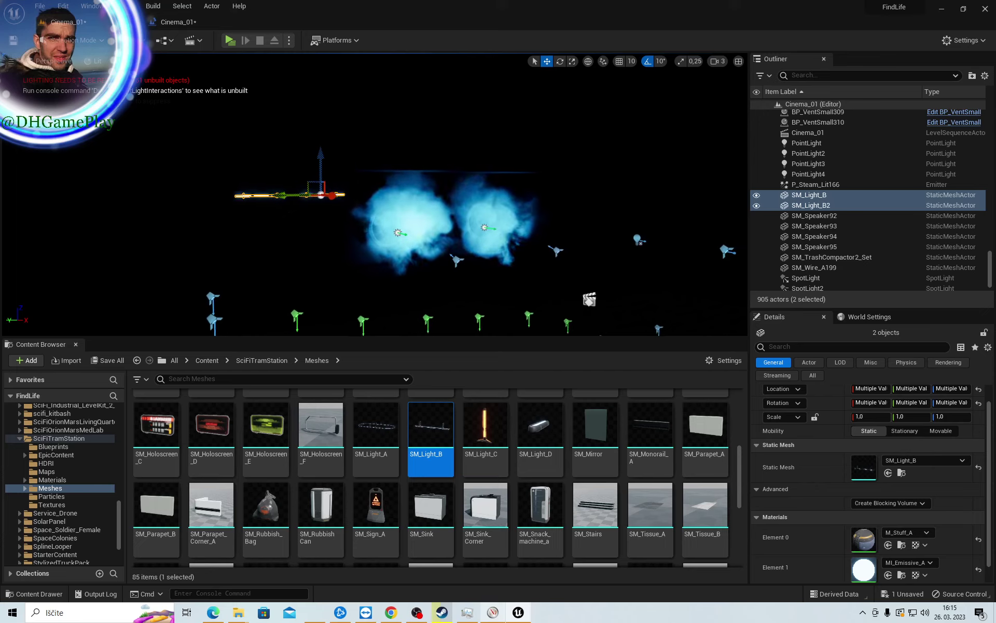
key(ctrl+d)
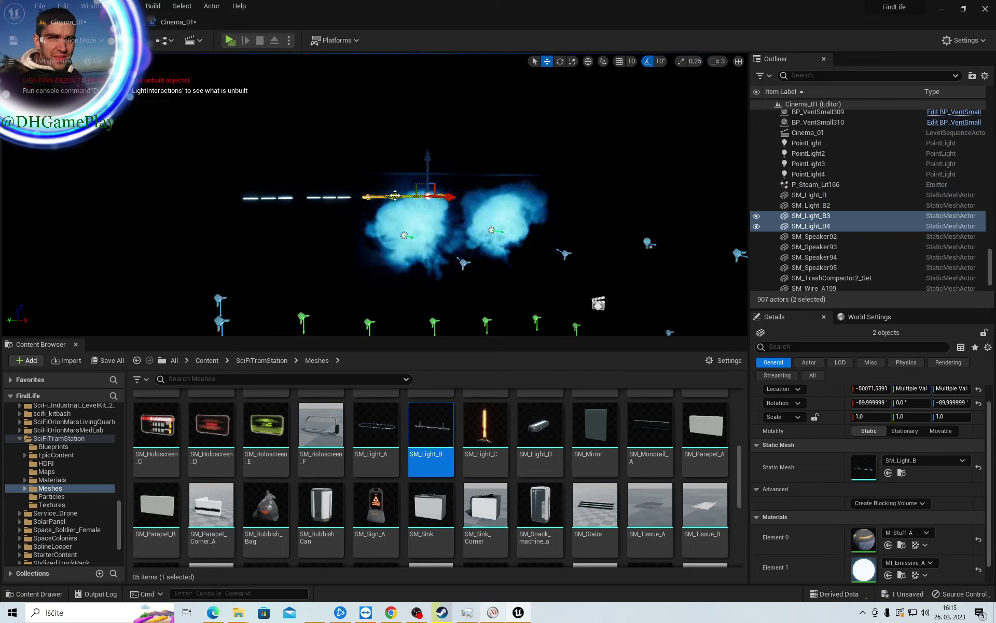
key(ctrl+d)
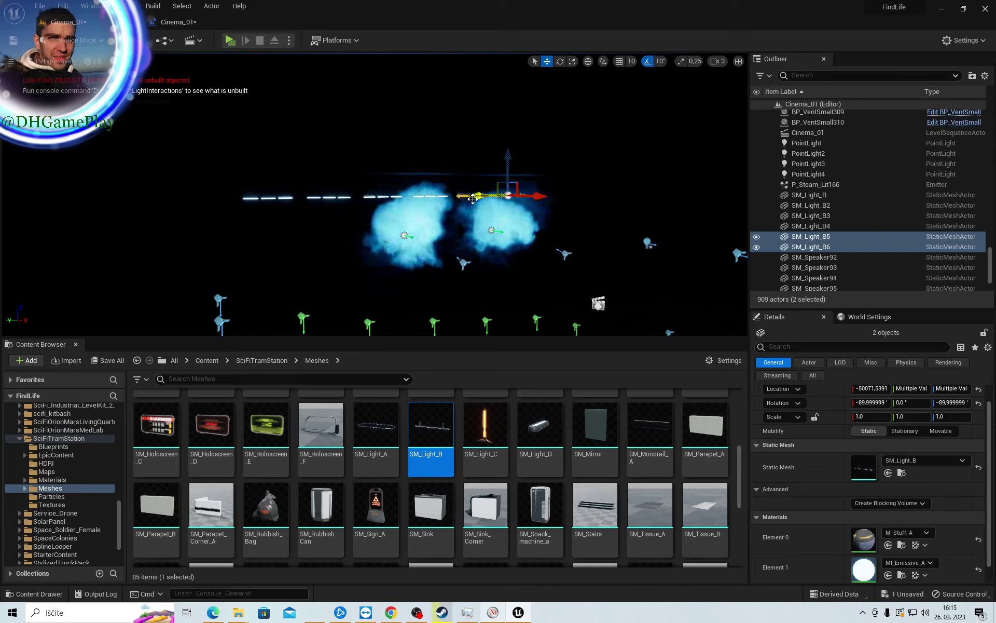
key(ctrl+d)
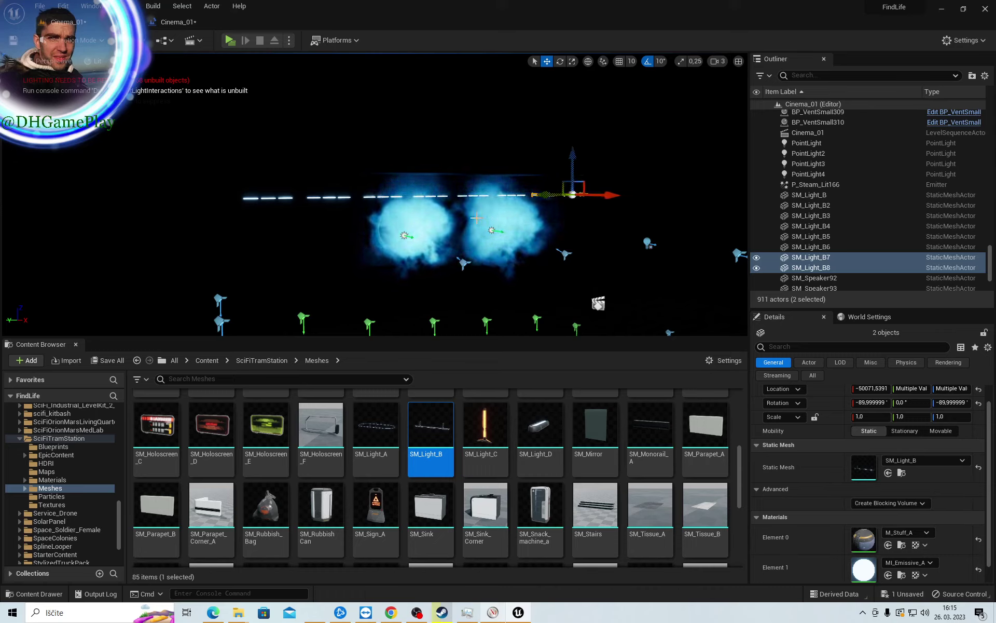
Select all light strips from SM_Light_B through SM_Light_B8 in the Outliner
right_drag(418, 193, 409, 174)
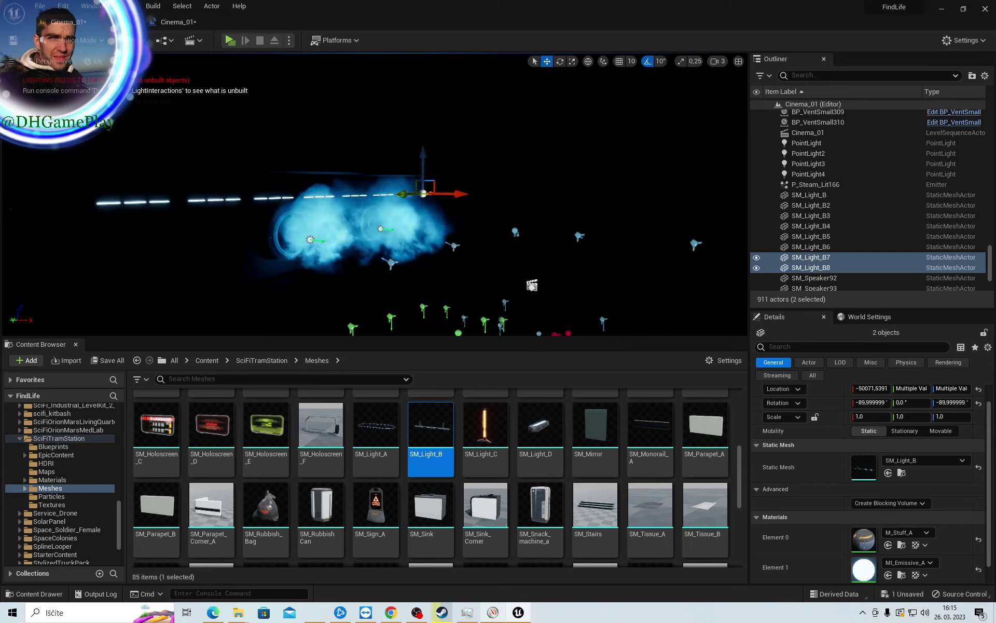
ctrl+click(395, 197)
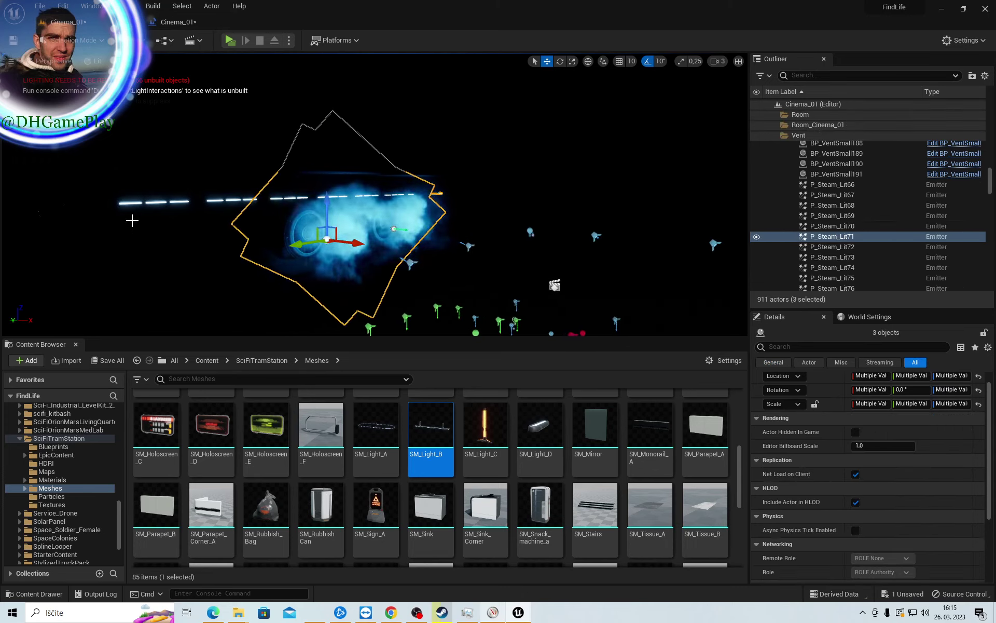
click(164, 208)
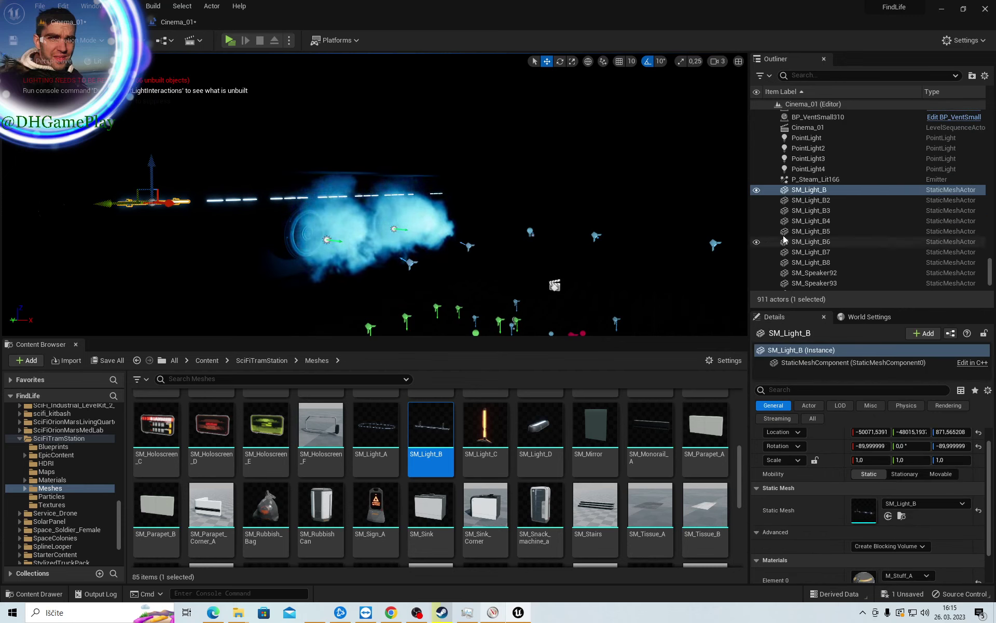
click(826, 265)
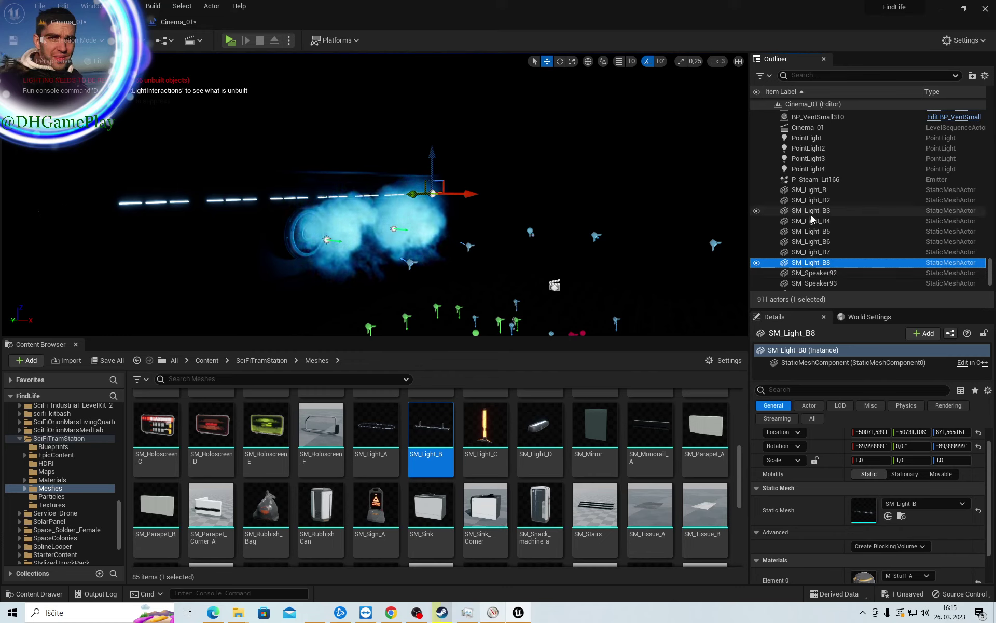
ctrl+click(817, 192)
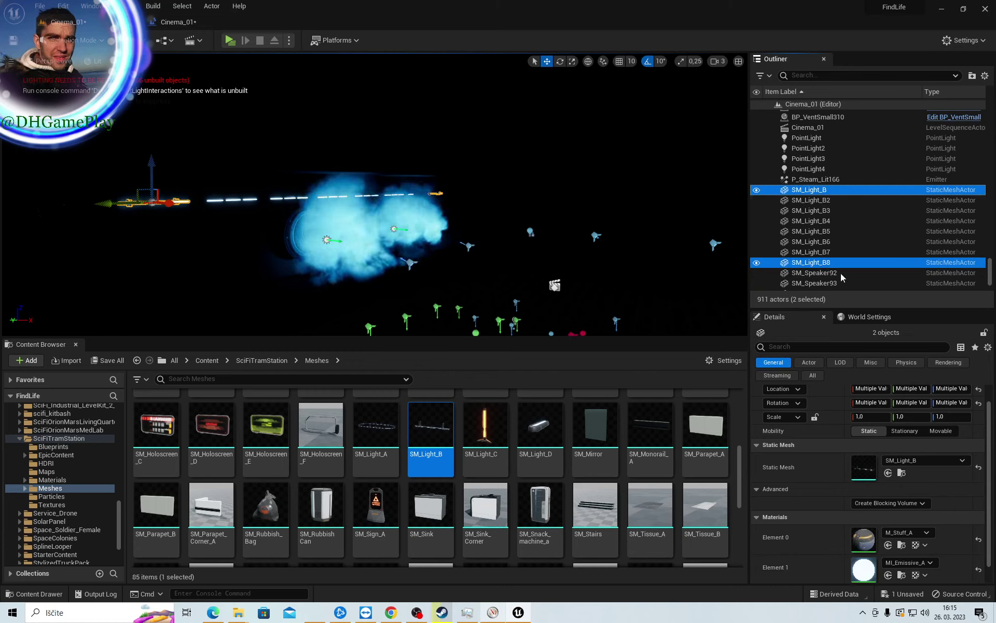
Duplicate the eight selected light strips with Ctrl+D and frame the copies
shift+click(828, 263)
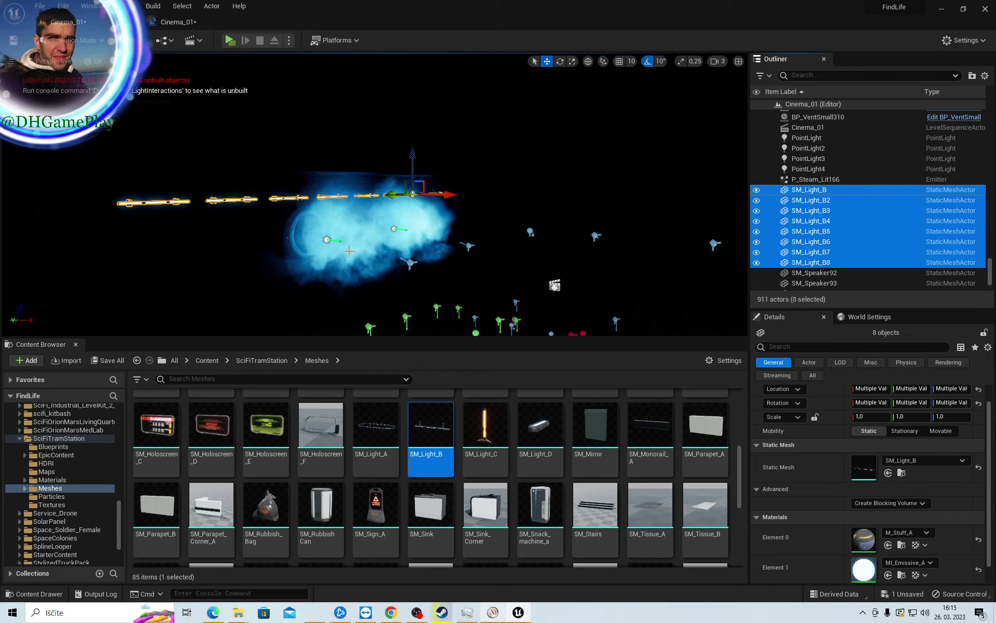
right_drag(374, 207, 374, 207)
right_drag(327, 276, 327, 277)
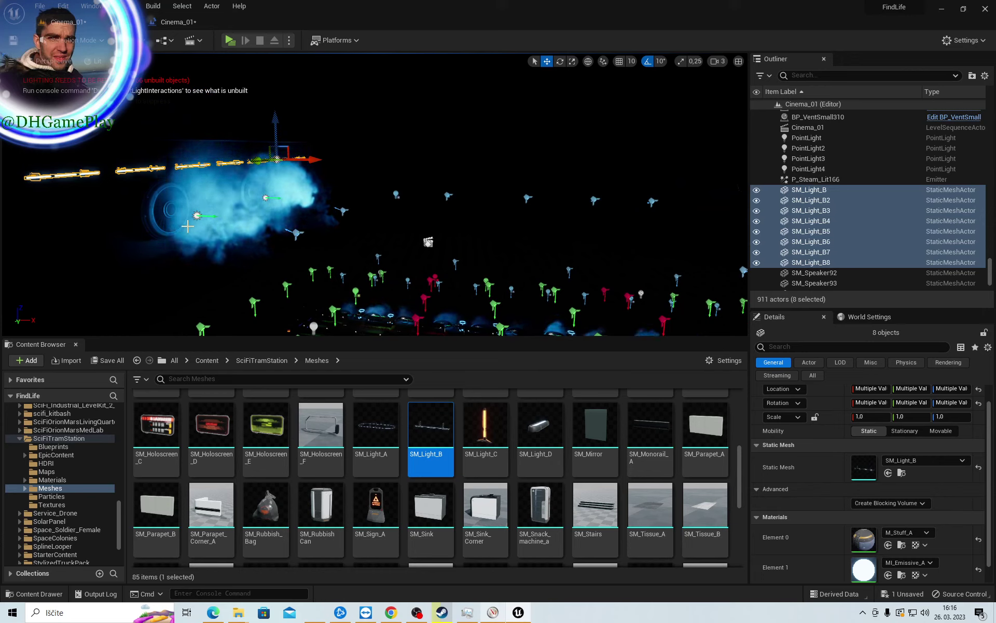
key(ctrl+d)
click(560, 62)
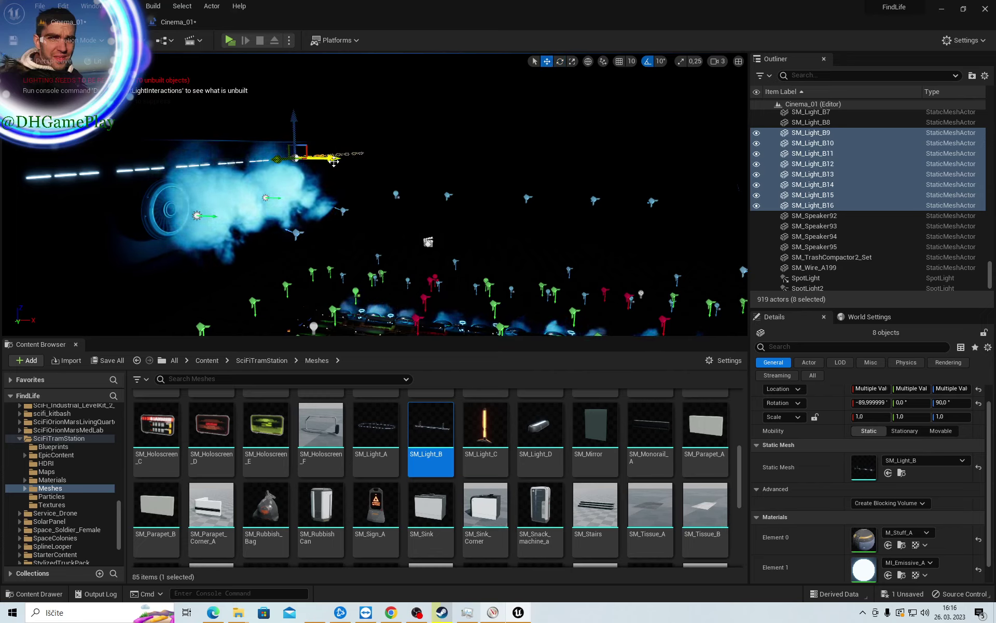
key(f)
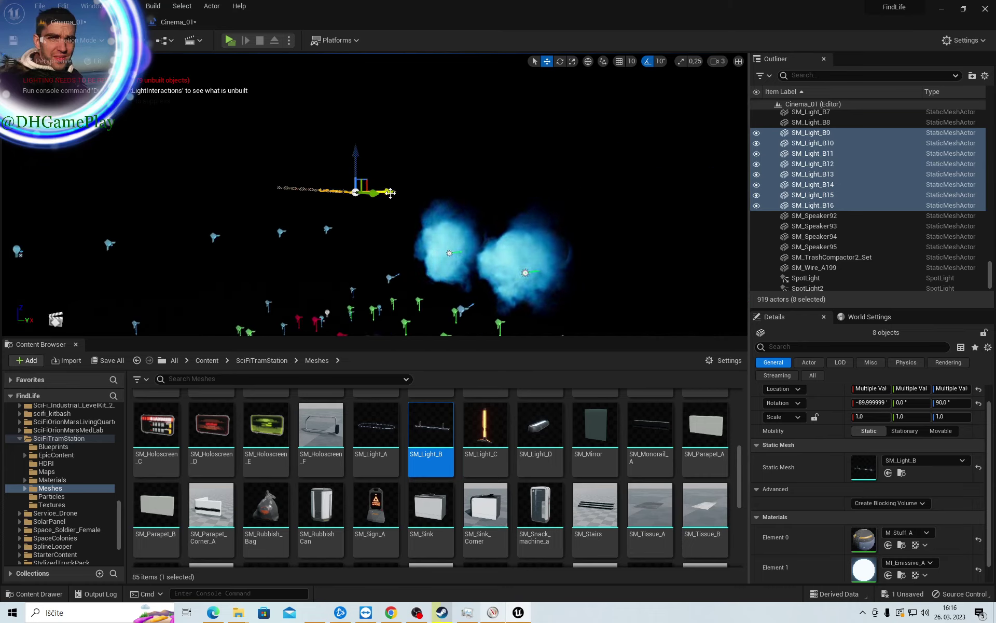
Slide the copies SM_Light_B9–B16 along X to extend the row evenly
drag(392, 193, 449, 195)
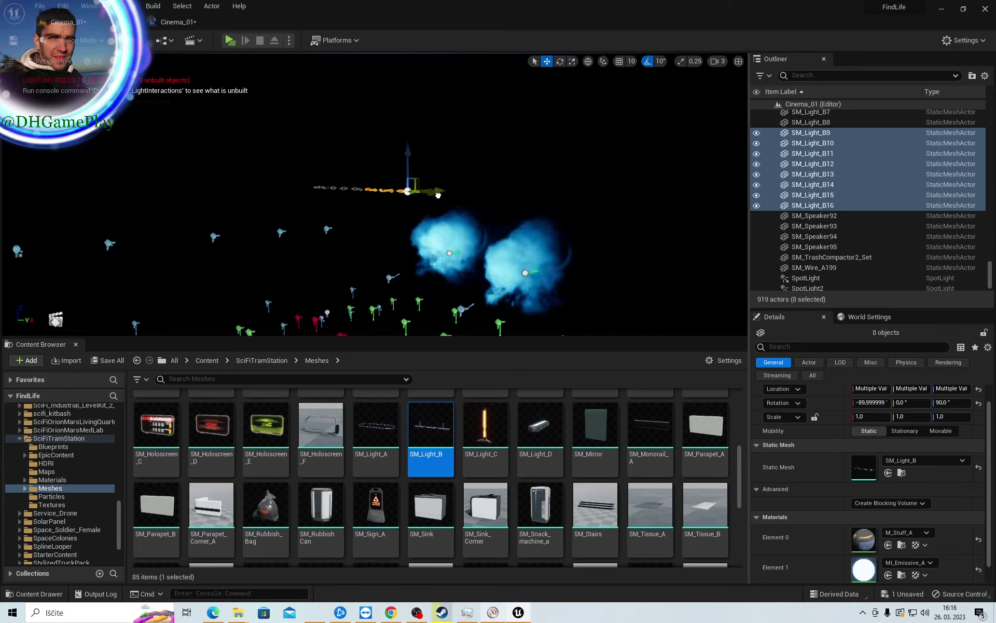
drag(449, 195, 670, 204)
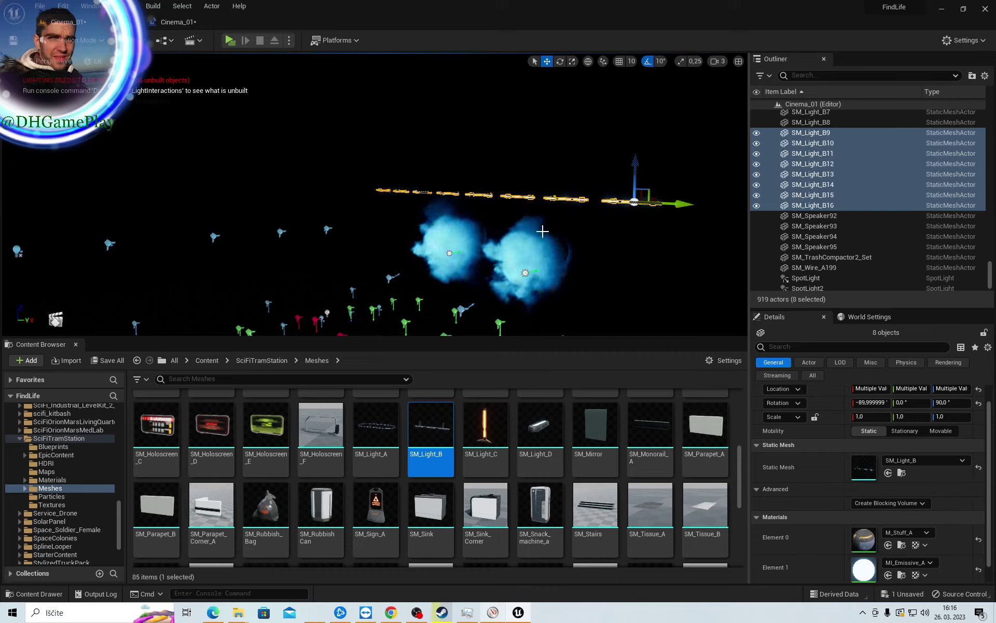
mouse_move(669, 204)
right_down()
mouse_move(312, 219)
mouse_move(311, 171)
mouse_move(311, 207)
mouse_move(311, 182)
right_up()
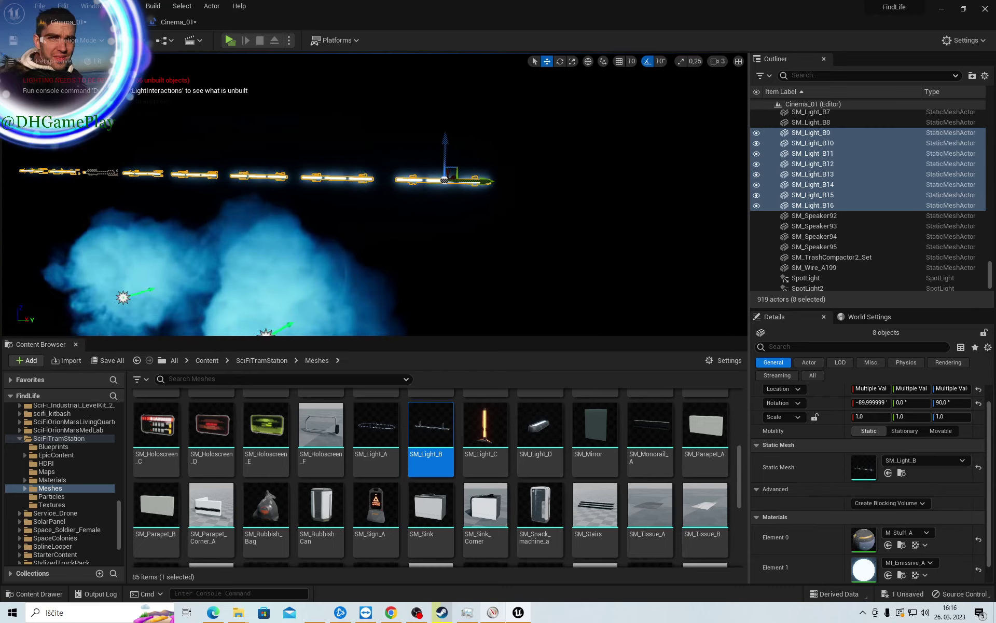
right_drag(312, 181, 507, 146)
drag(507, 147, 643, 151)
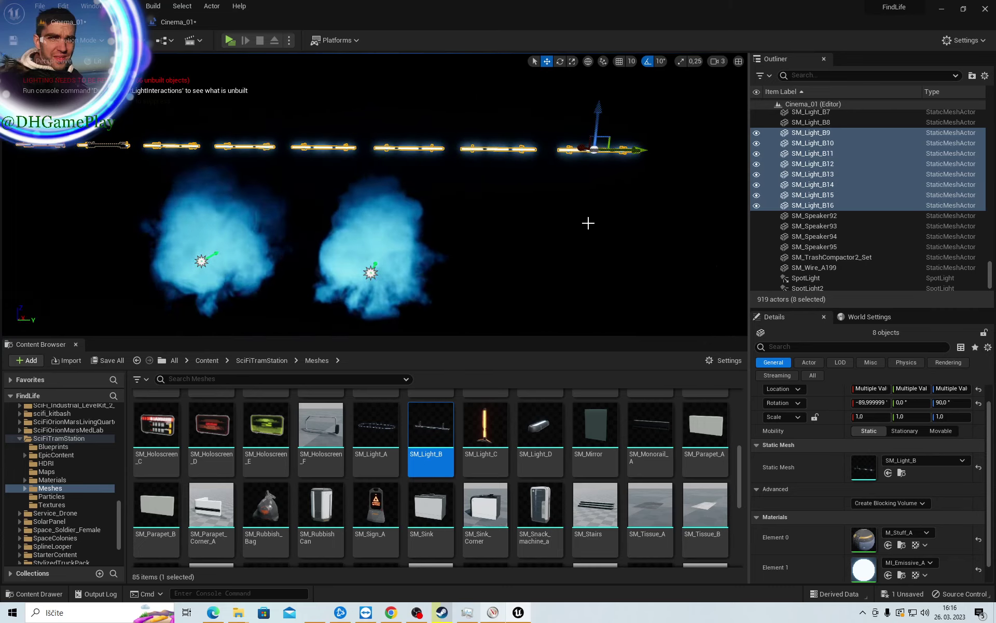
right_drag(587, 223, 614, 251)
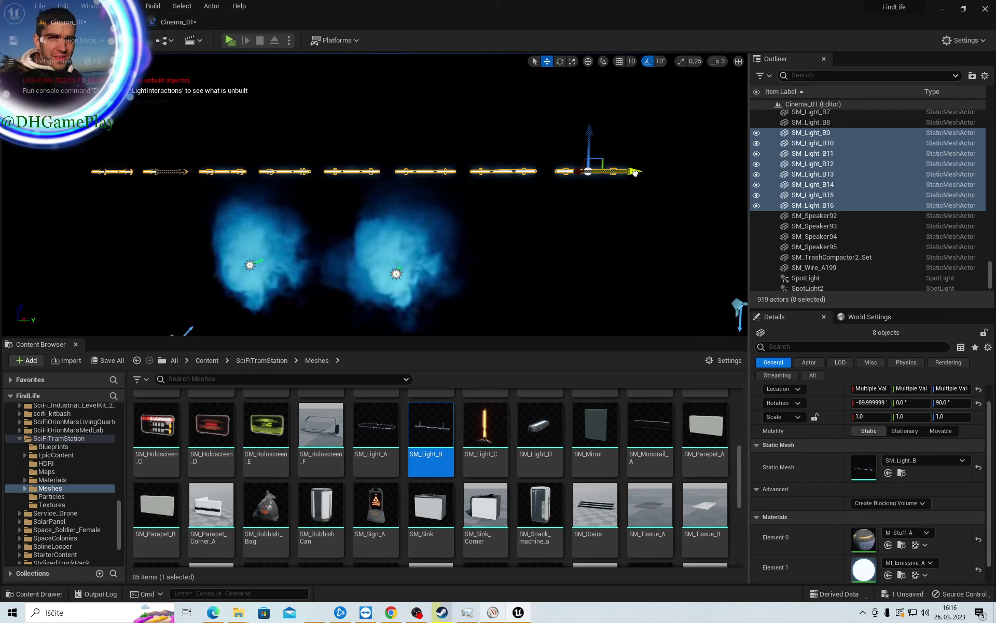
drag(577, 173, 467, 183)
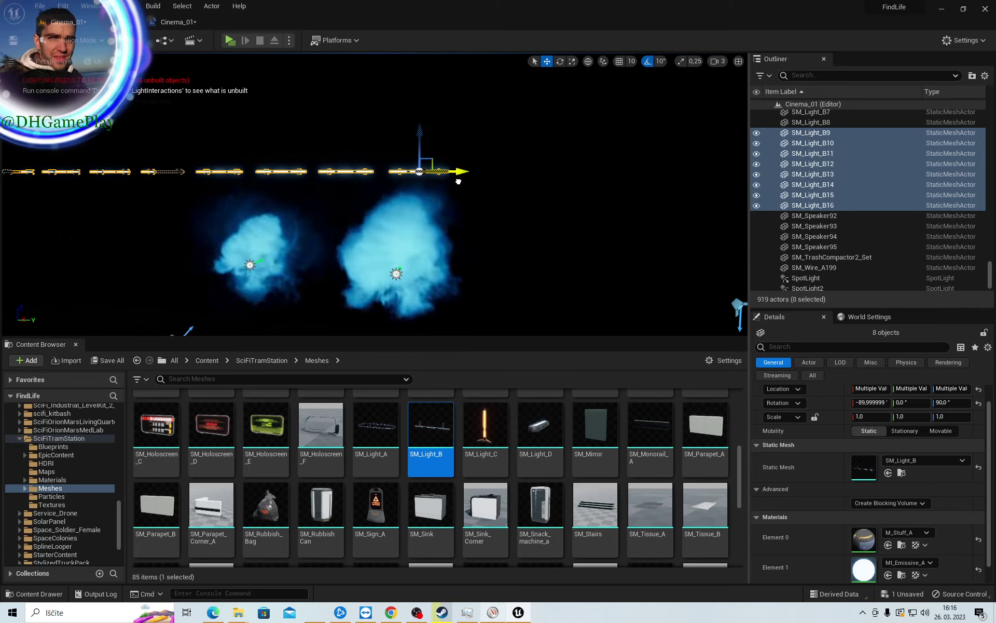
right_drag(467, 182, 473, 235)
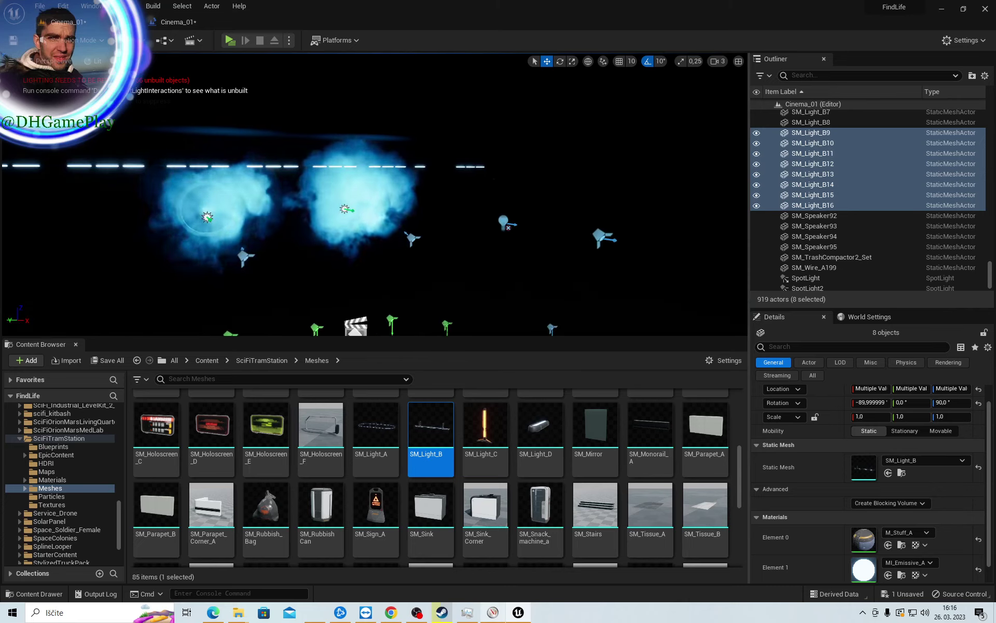
click(538, 281)
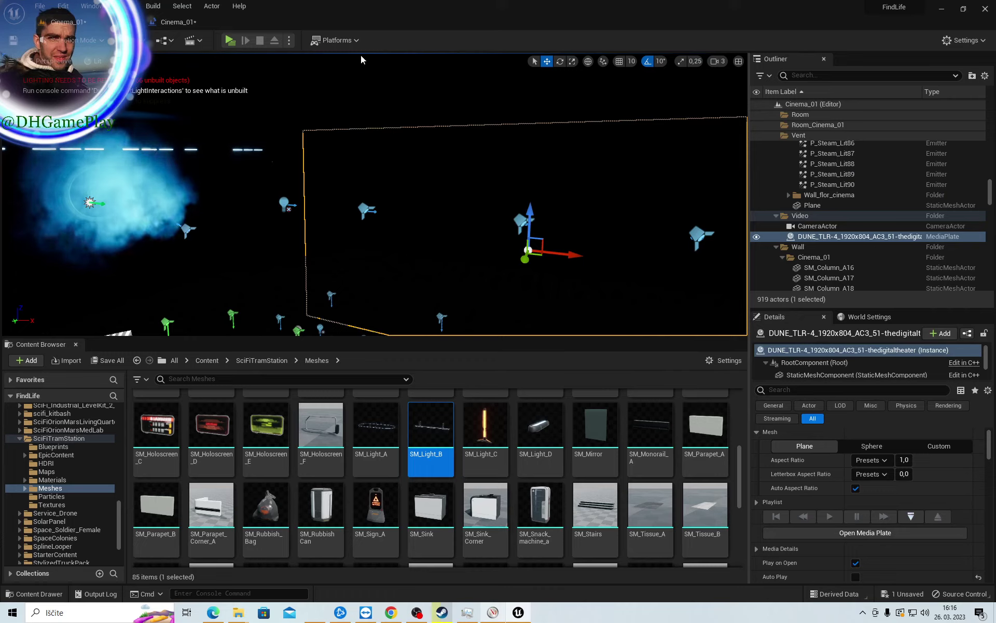
click(240, 48)
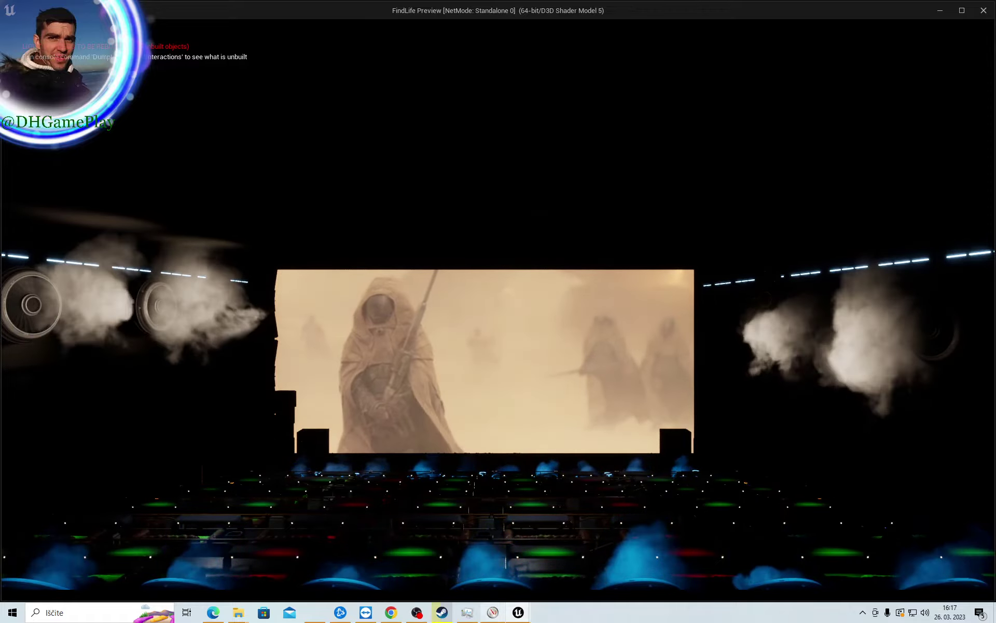
key(Escape)
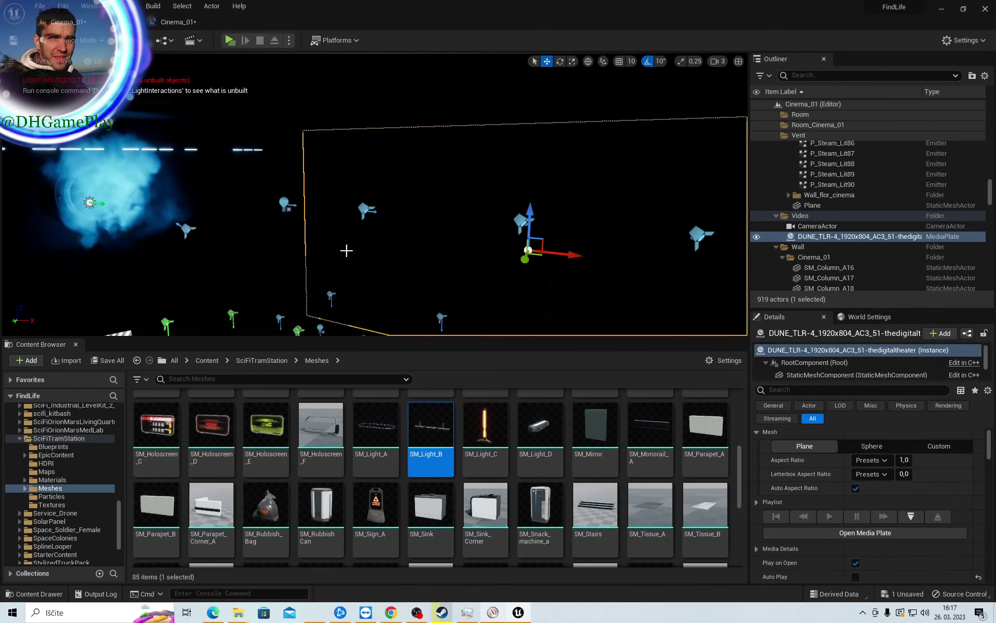
Fly the view along the screen wall and select the SM_Speaker07 speaker stack
right_drag(397, 260, 398, 260)
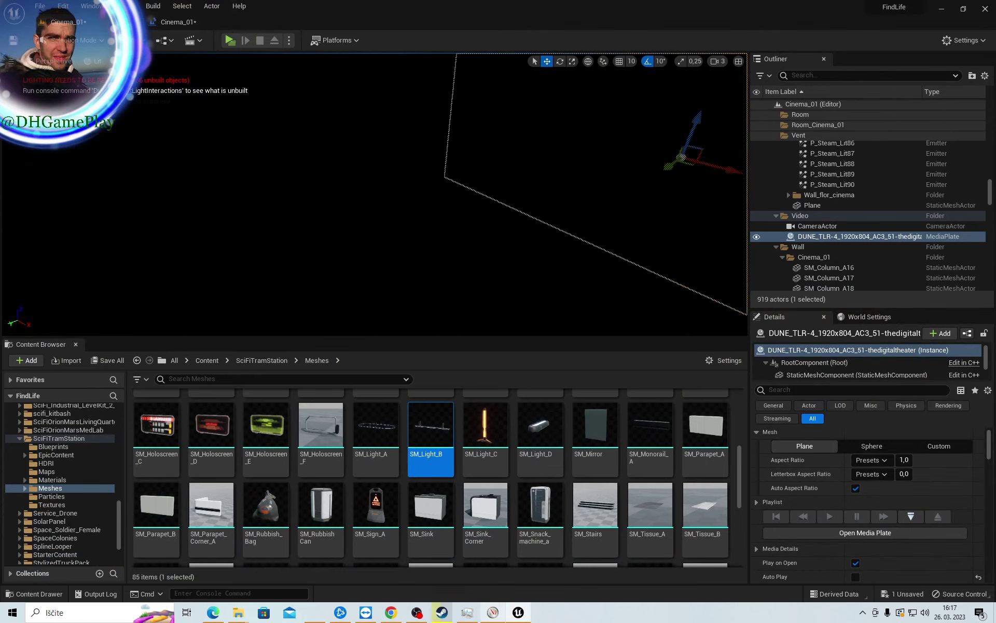
right_drag(397, 260, 397, 260)
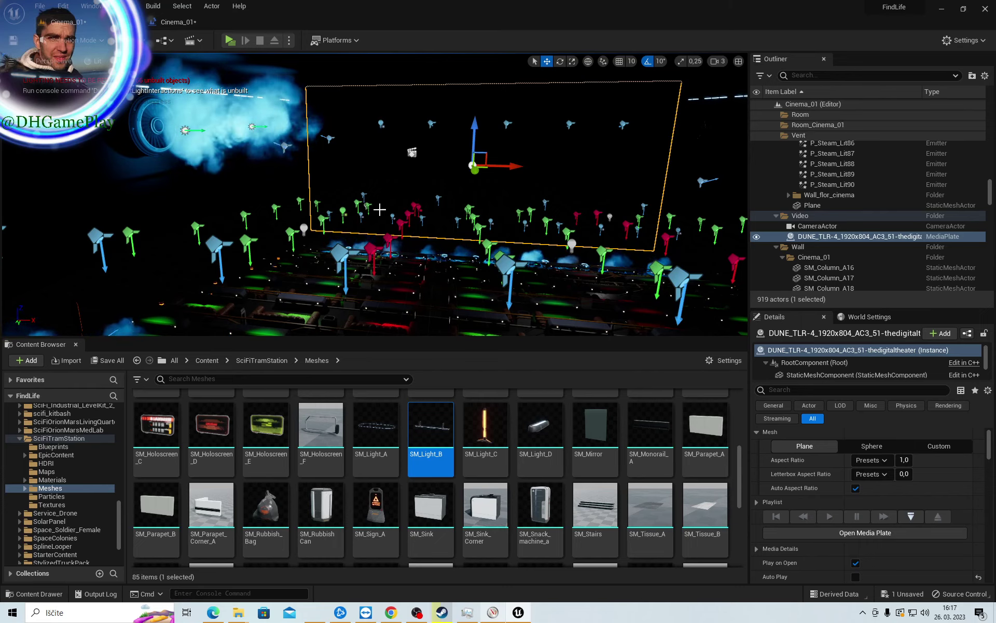
right_drag(380, 210, 379, 210)
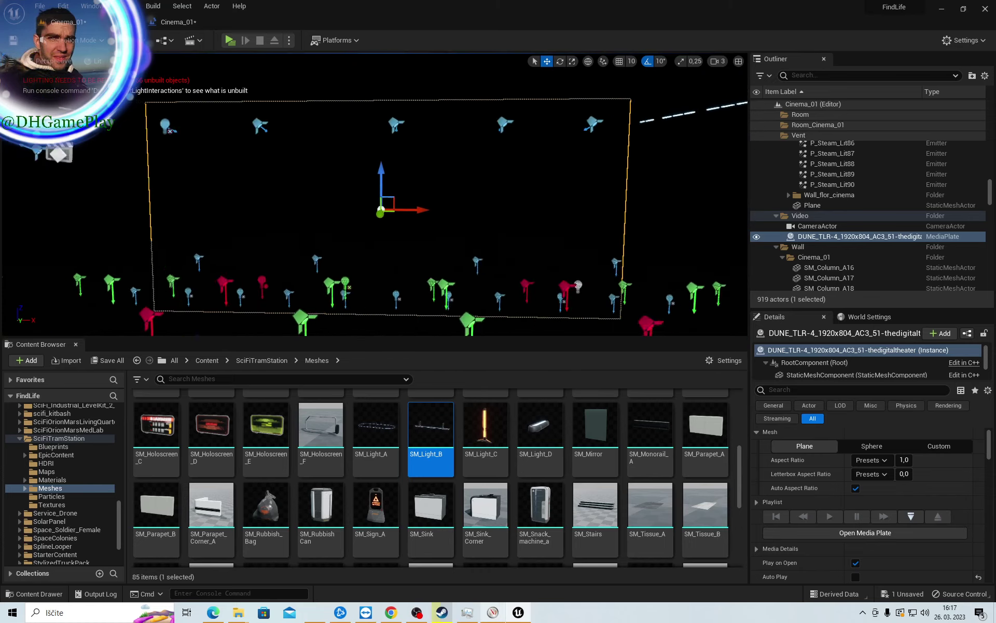
right_drag(379, 209, 380, 206)
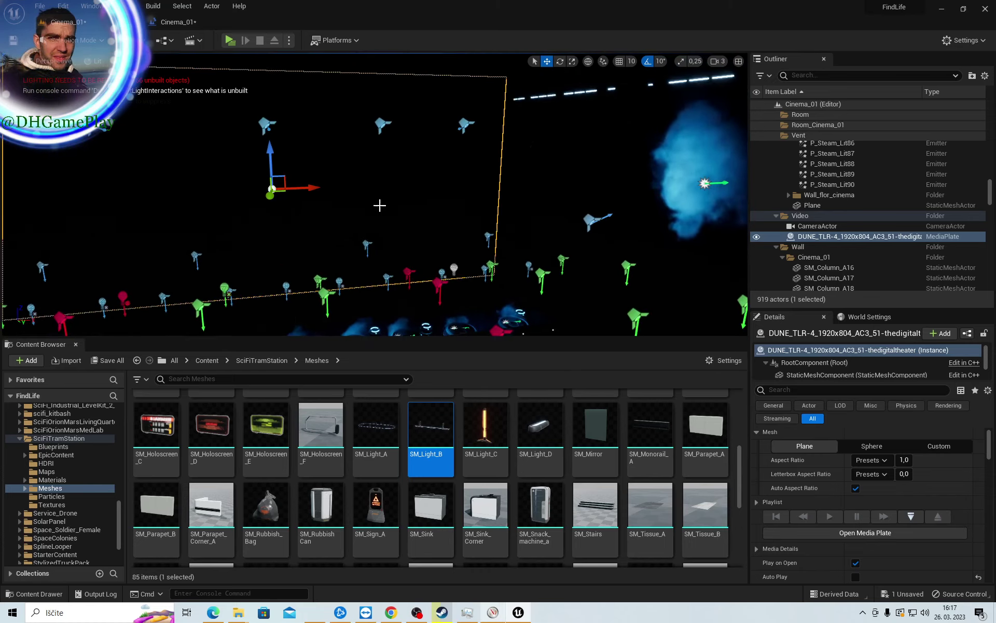
click(509, 260)
right_drag(510, 260, 510, 260)
key(f)
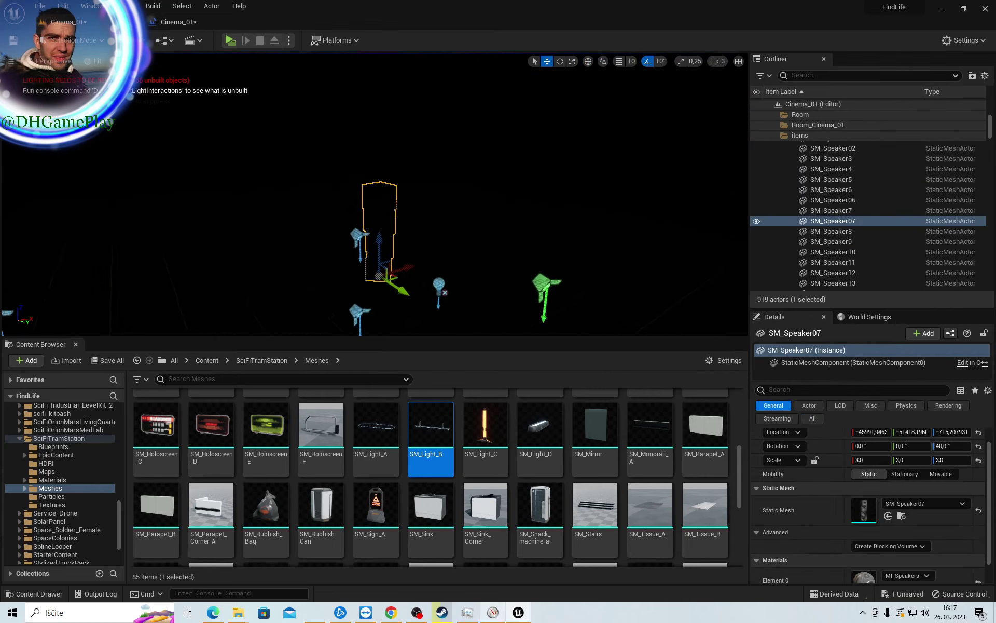
drag(485, 425, 414, 265)
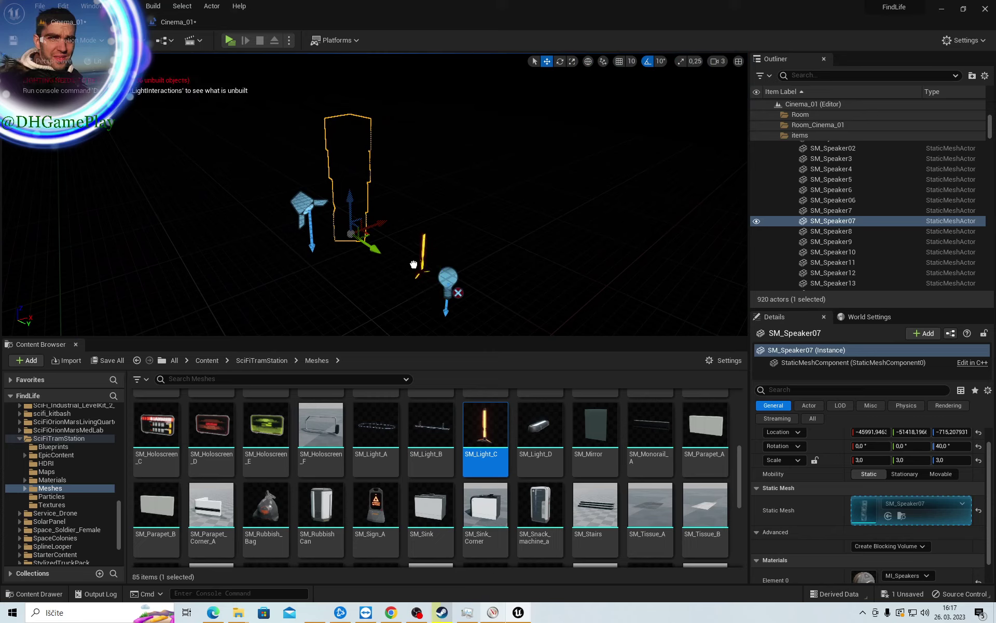
click(374, 244)
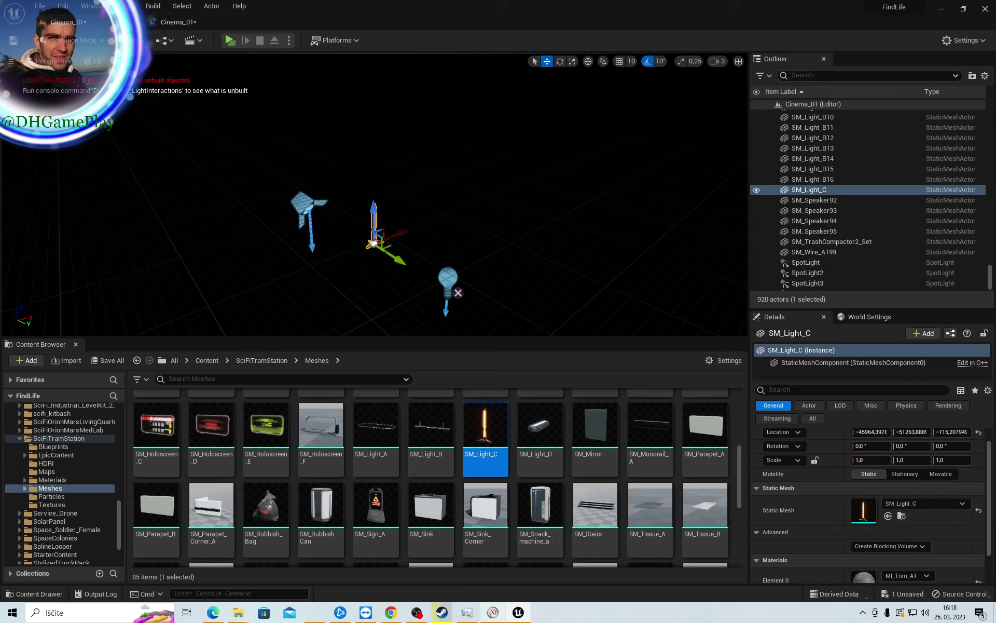
key(f)
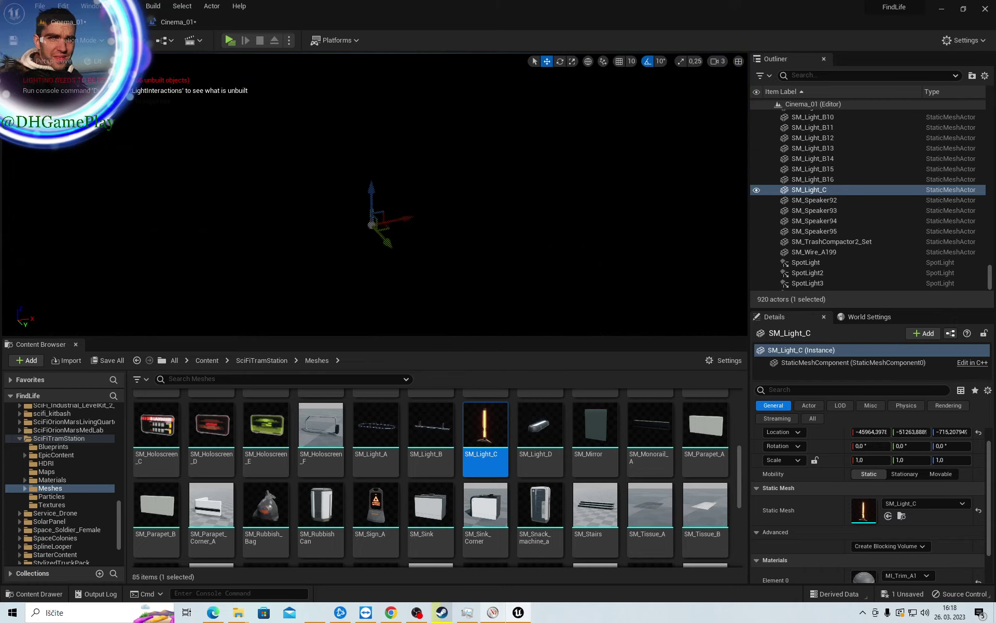
right_drag(374, 244, 374, 244)
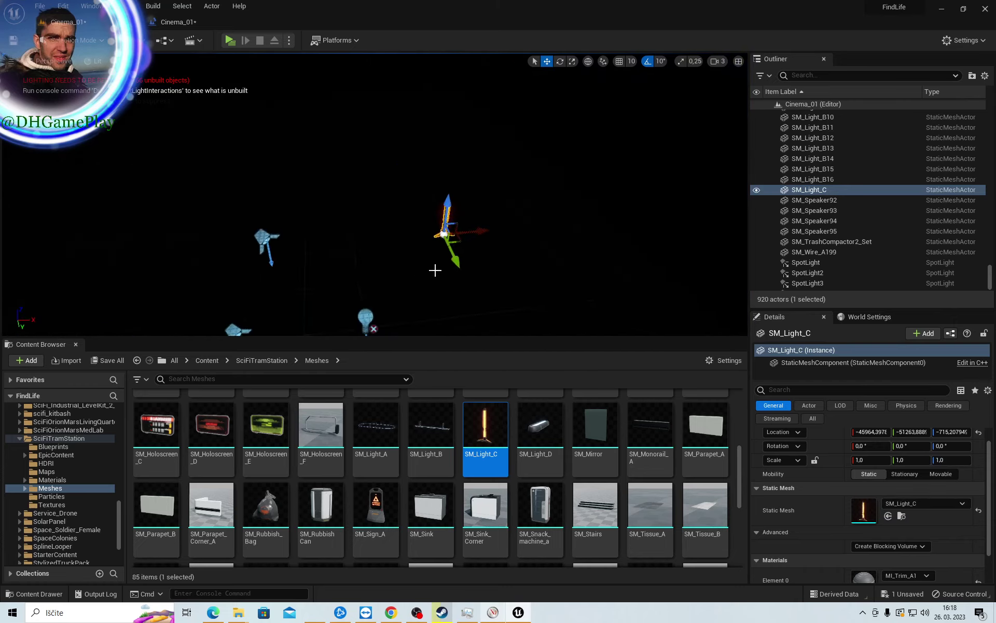
key(Delete)
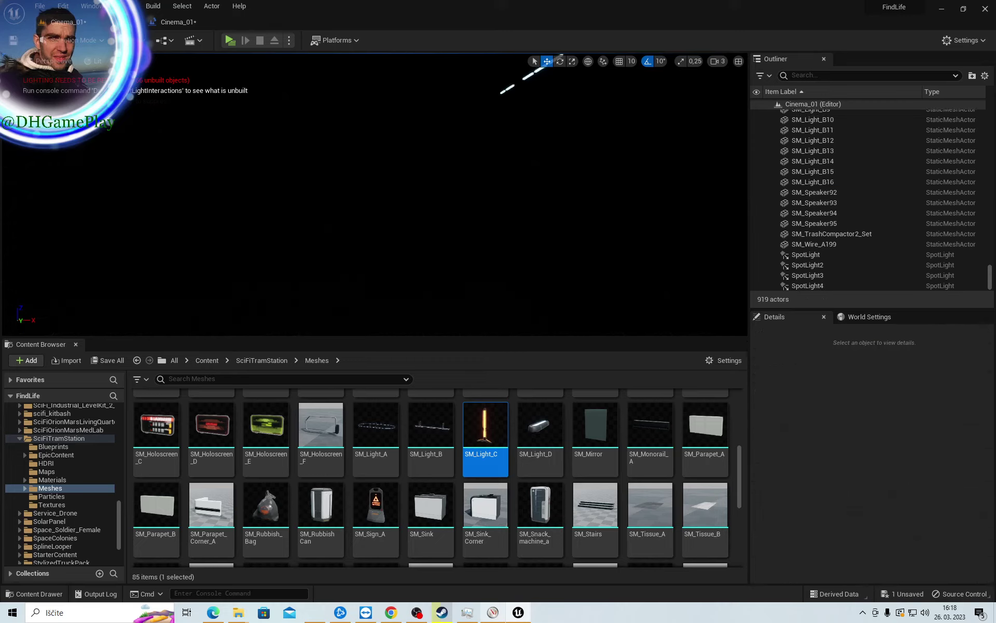
Try out a directional light, raising it to view the lit scene, then delete it
right_drag(411, 253, 411, 252)
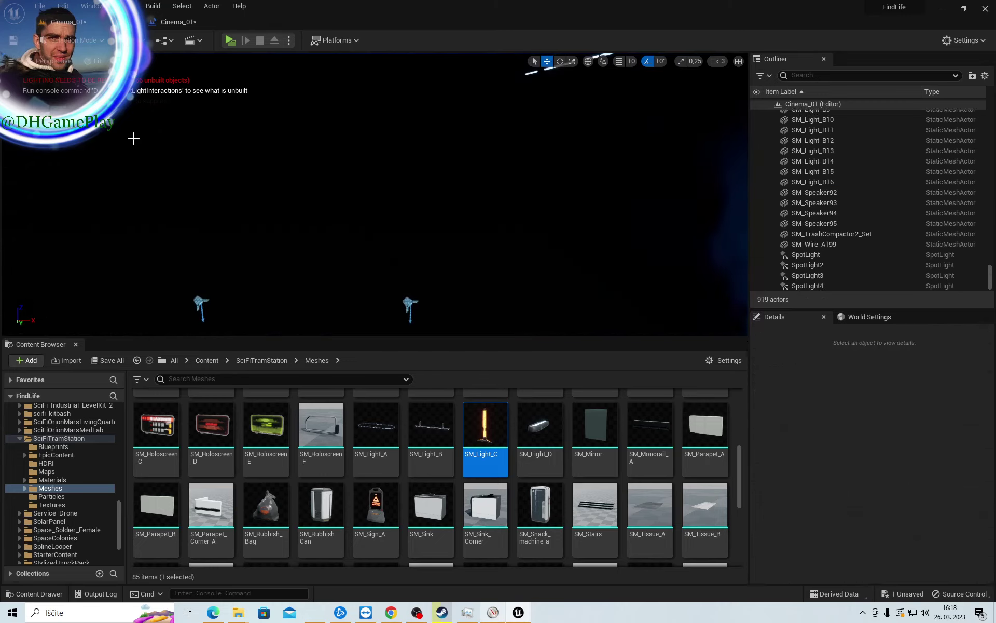
click(162, 41)
mouse_move(164, 131)
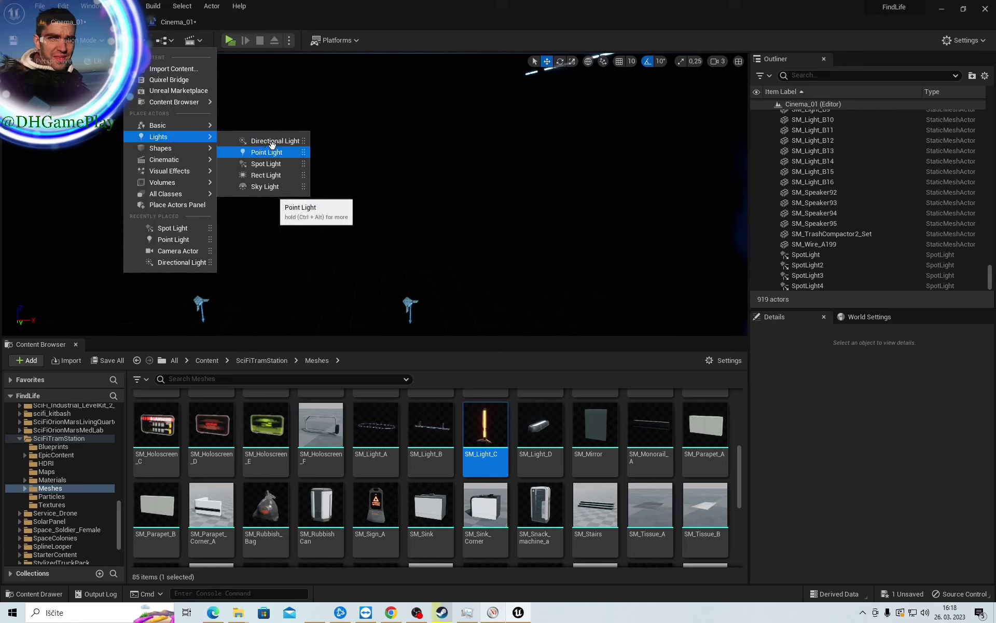
click(274, 141)
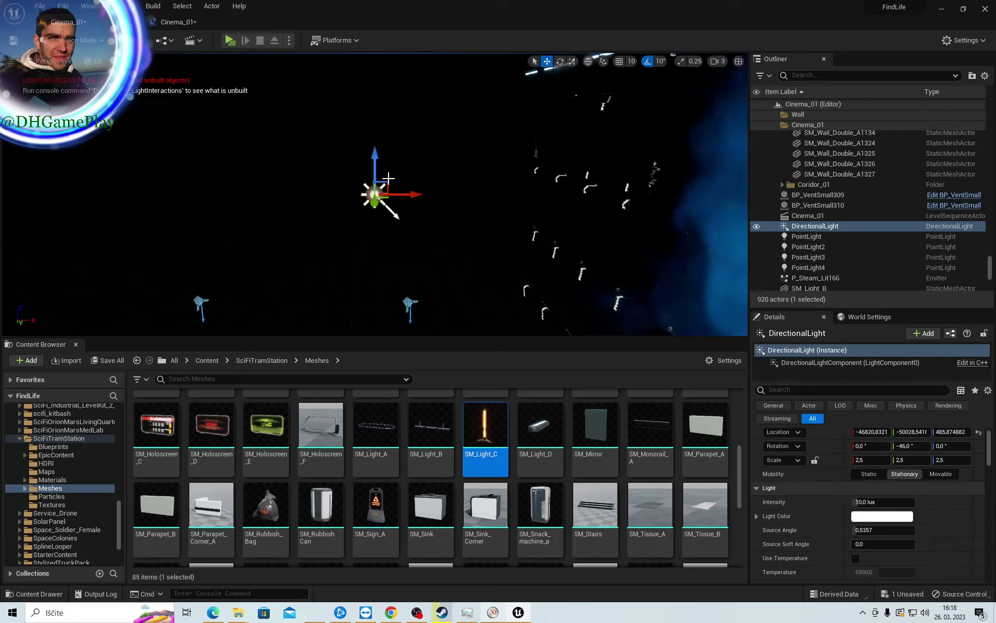
mouse_move(375, 153)
mouse_down()
mouse_move(379, 83)
mouse_move(271, 121)
mouse_move(191, 125)
mouse_move(467, 161)
mouse_move(529, 134)
mouse_up()
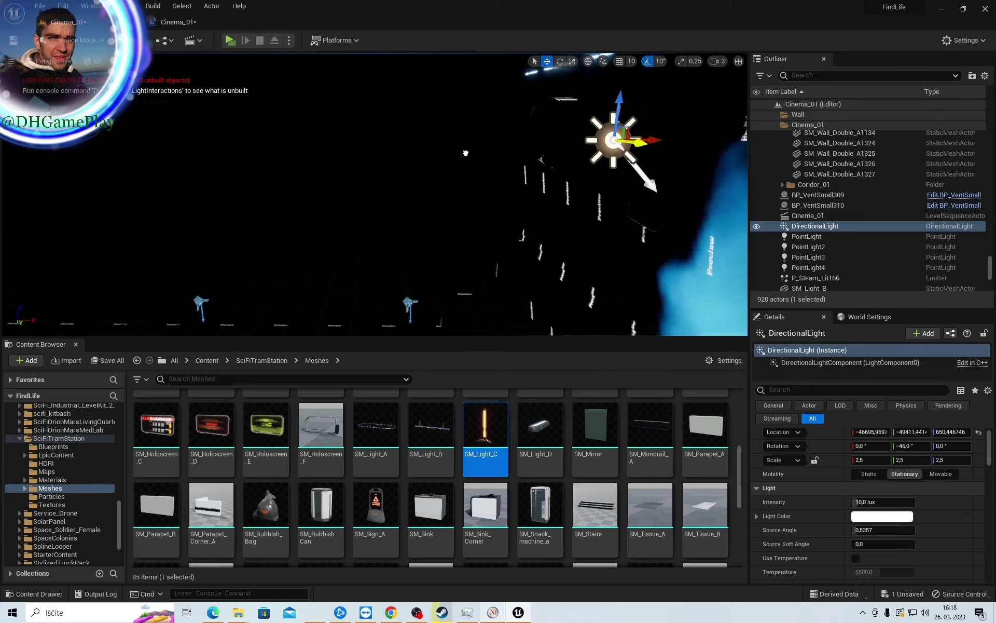
mouse_move(530, 134)
right_down()
mouse_move(706, 78)
mouse_move(500, 195)
mouse_move(519, 197)
right_up()
key(Delete)
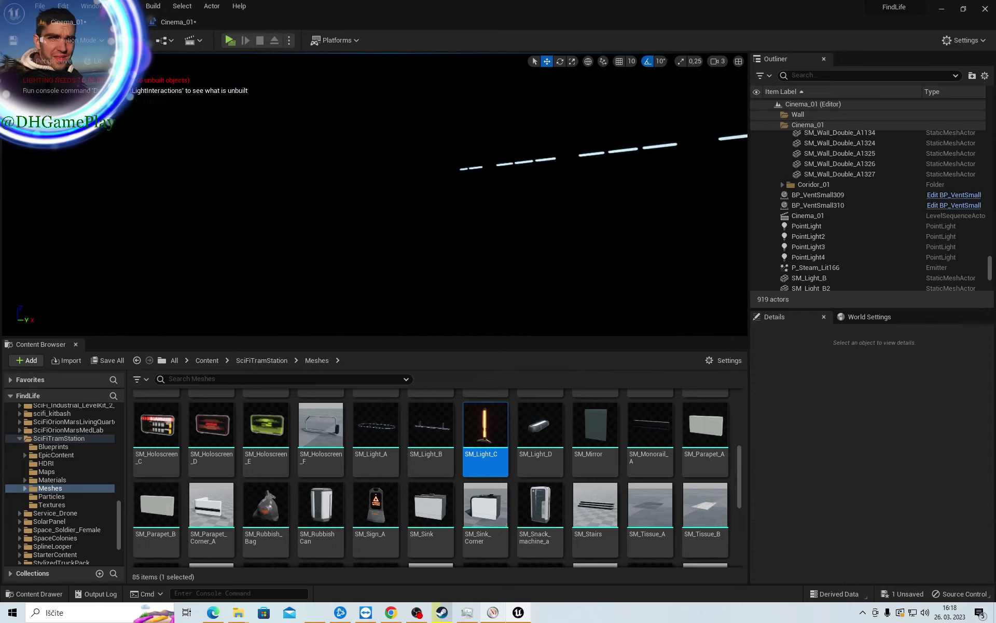
Place a new point light and move it beside the round wall vent
right_drag(243, 225, 243, 226)
click(134, 40)
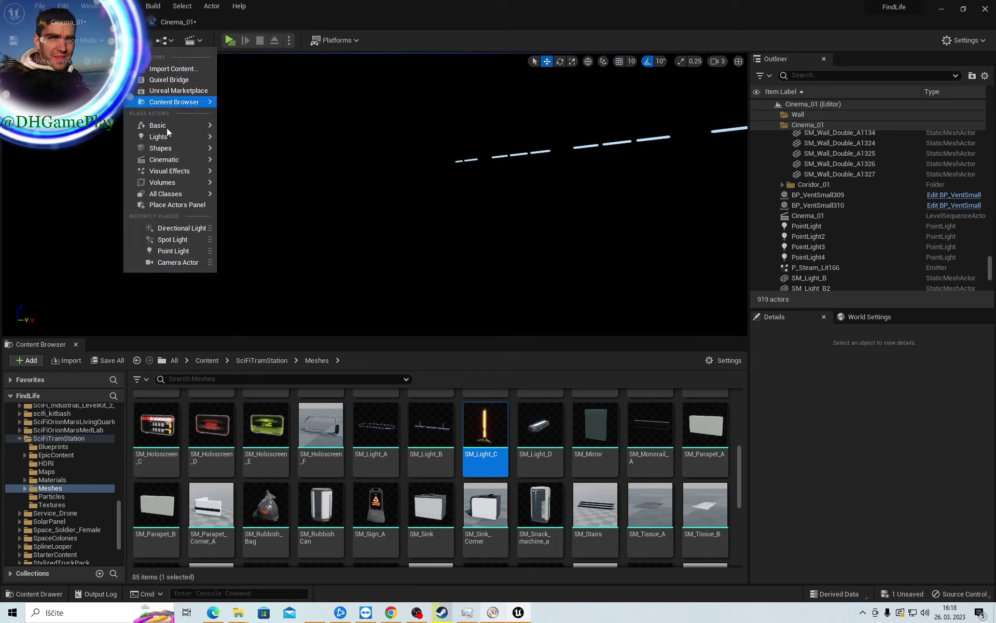
mouse_move(190, 137)
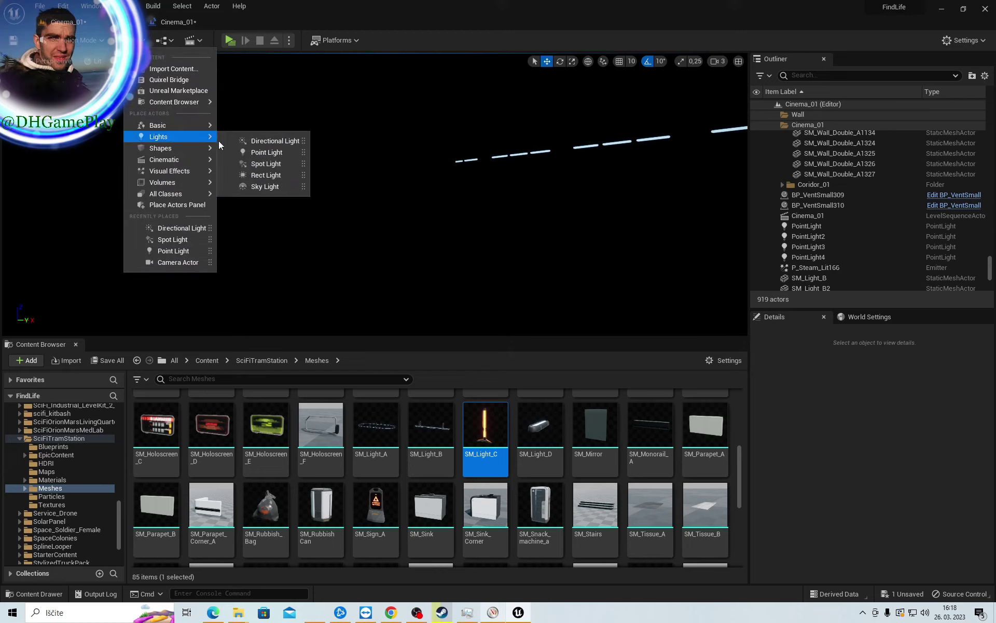
click(266, 153)
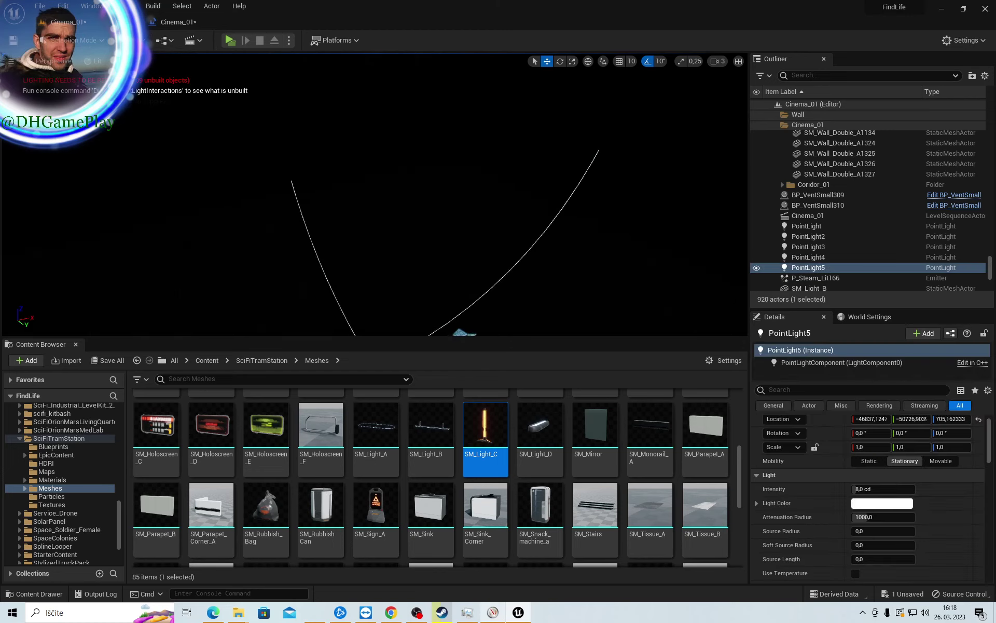
right_drag(424, 140, 425, 134)
mouse_move(455, 133)
mouse_down()
mouse_move(587, 124)
mouse_move(532, 150)
mouse_up()
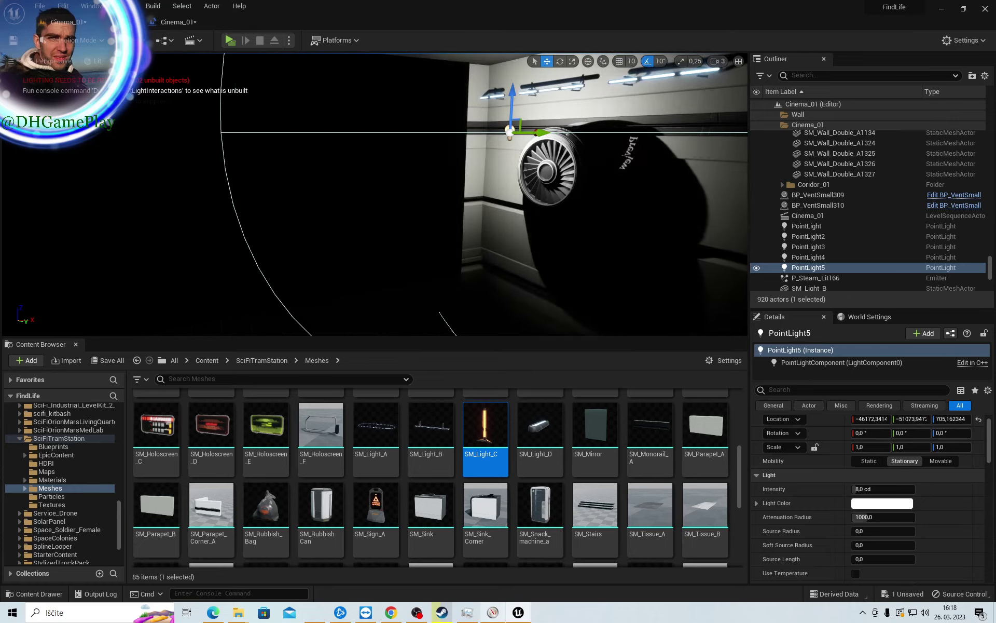
right_drag(532, 150, 532, 150)
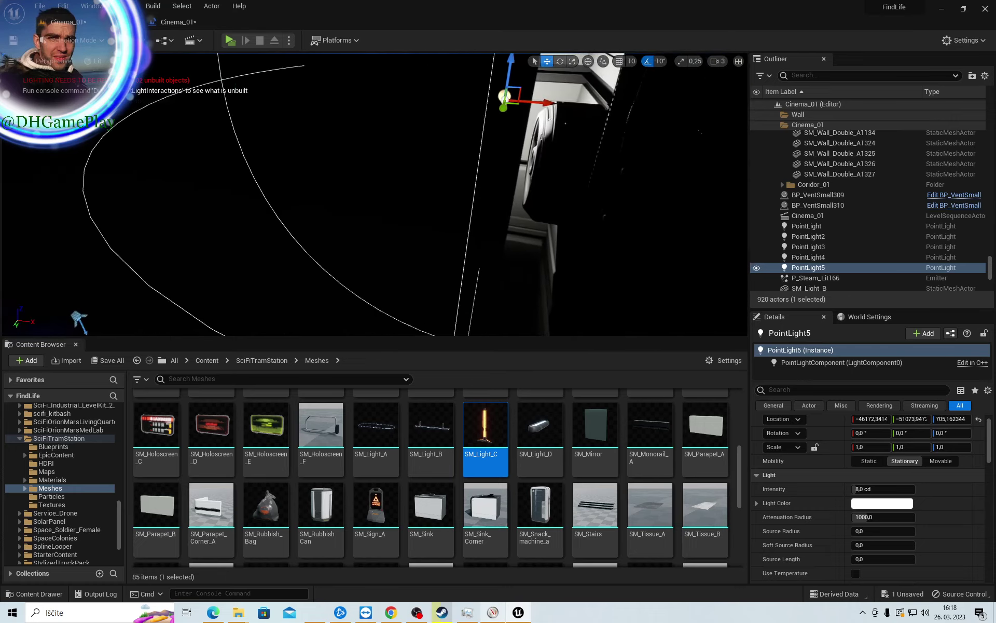
right_drag(617, 160, 616, 159)
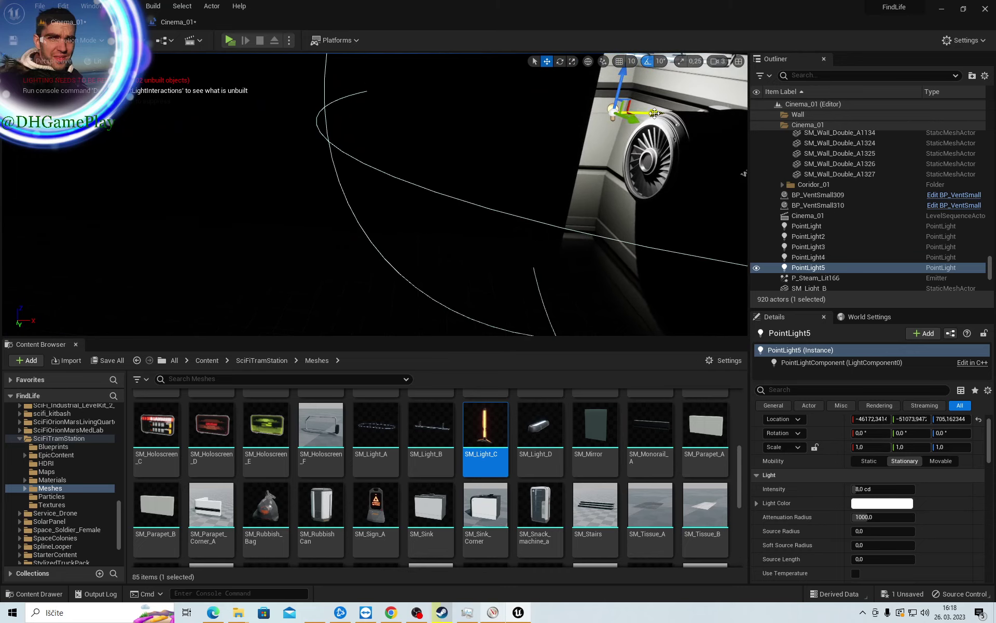
drag(654, 113, 528, 207)
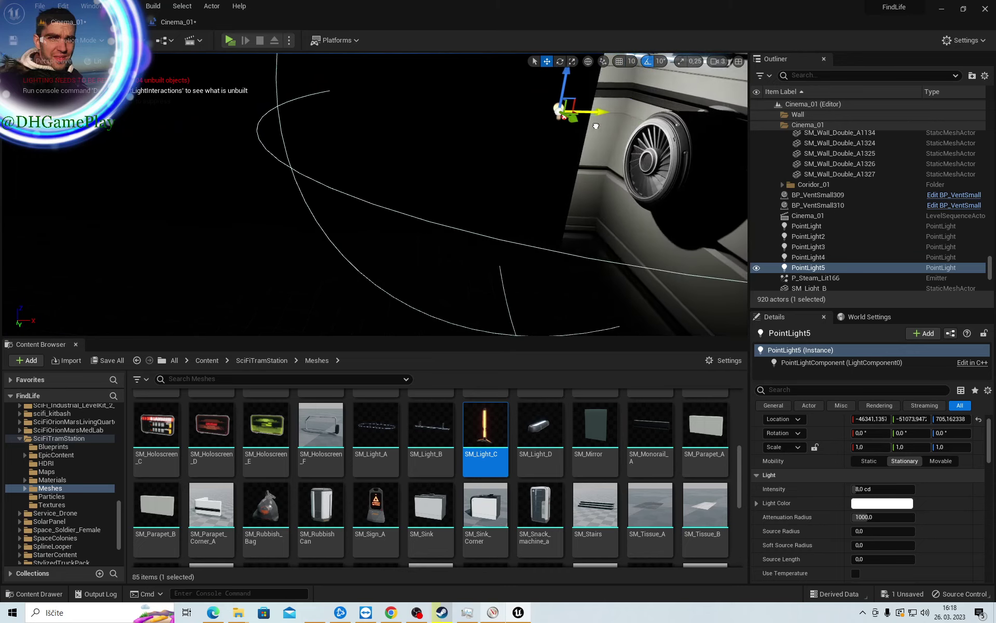
click(522, 214)
right_drag(522, 214, 522, 214)
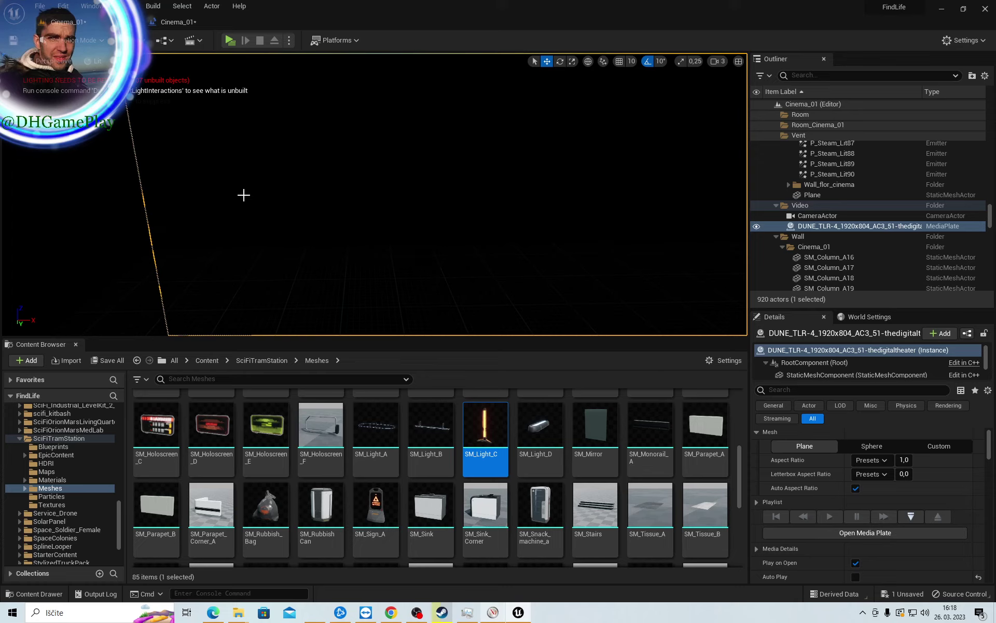
Shift PointLight5 toward the speaker corner and drop an SM_Light_C tube beside the stack
right_drag(548, 222, 546, 222)
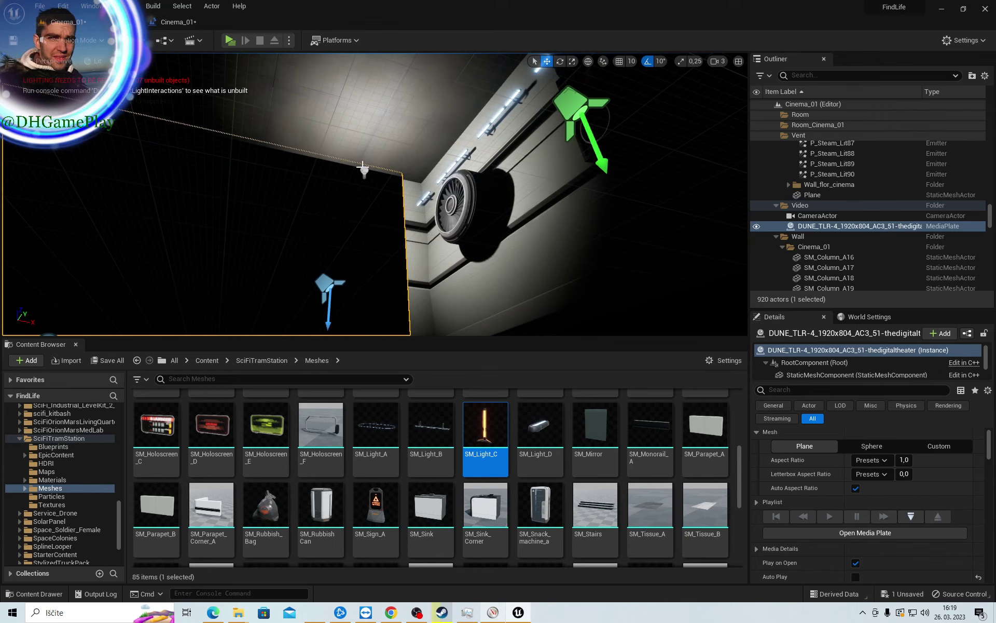
click(364, 172)
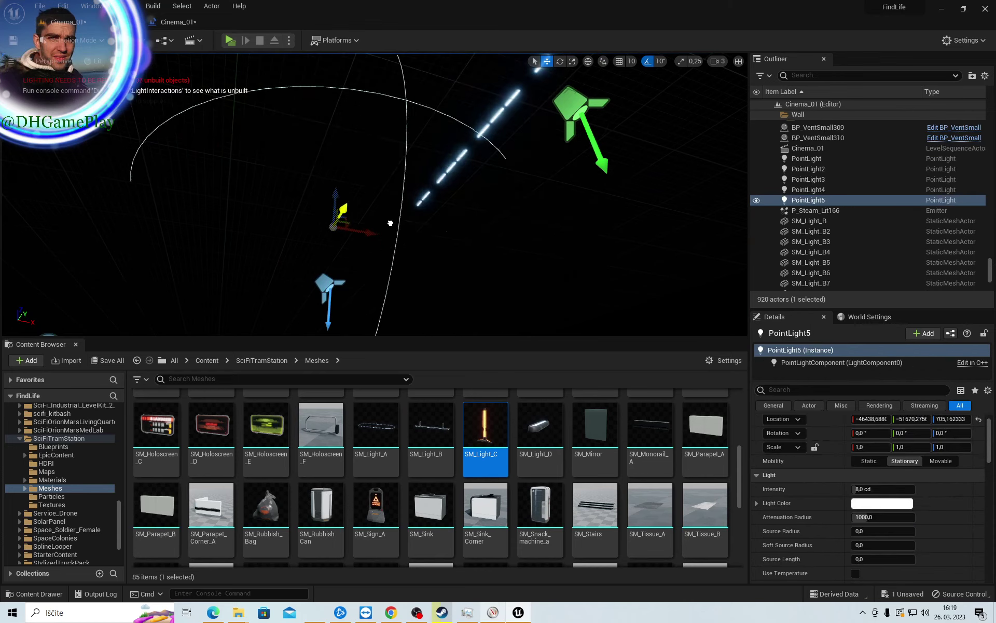
mouse_move(429, 164)
mouse_down()
mouse_move(392, 143)
mouse_move(382, 57)
mouse_up()
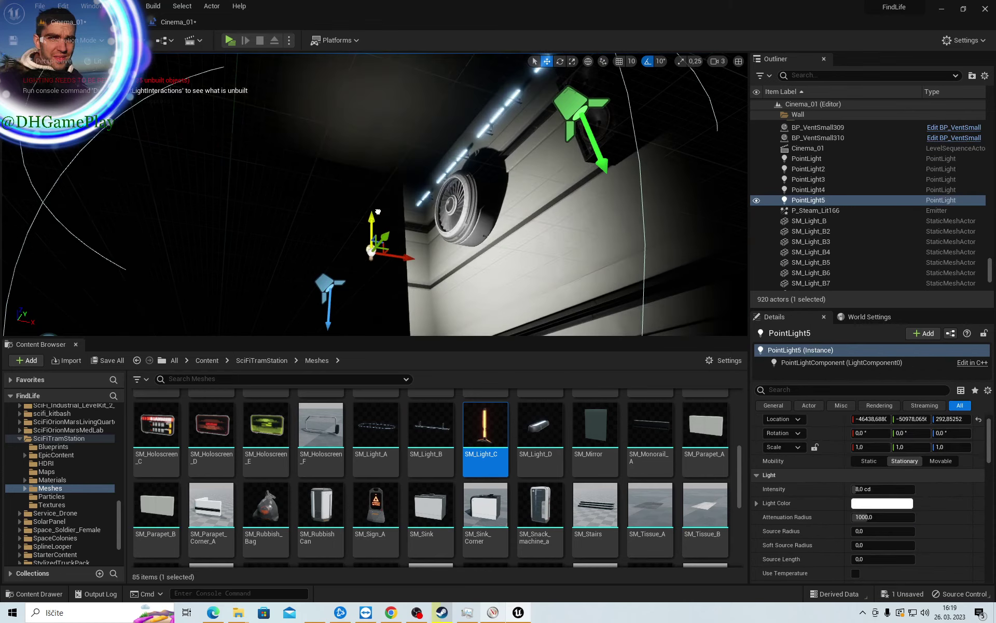
right_drag(411, 264, 411, 264)
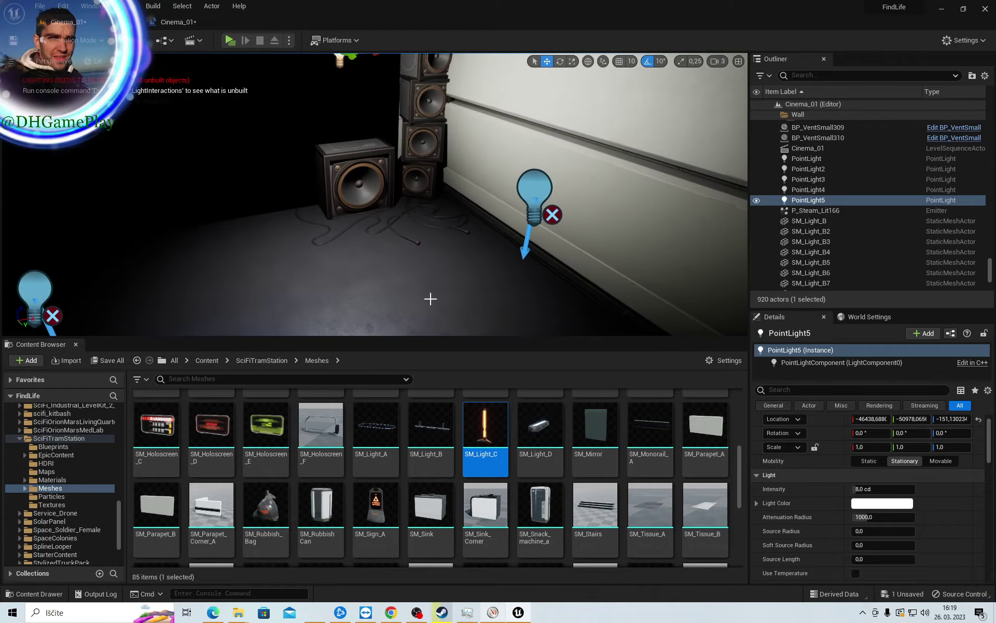
mouse_move(497, 458)
mouse_down()
mouse_move(440, 194)
mouse_move(442, 203)
mouse_up()
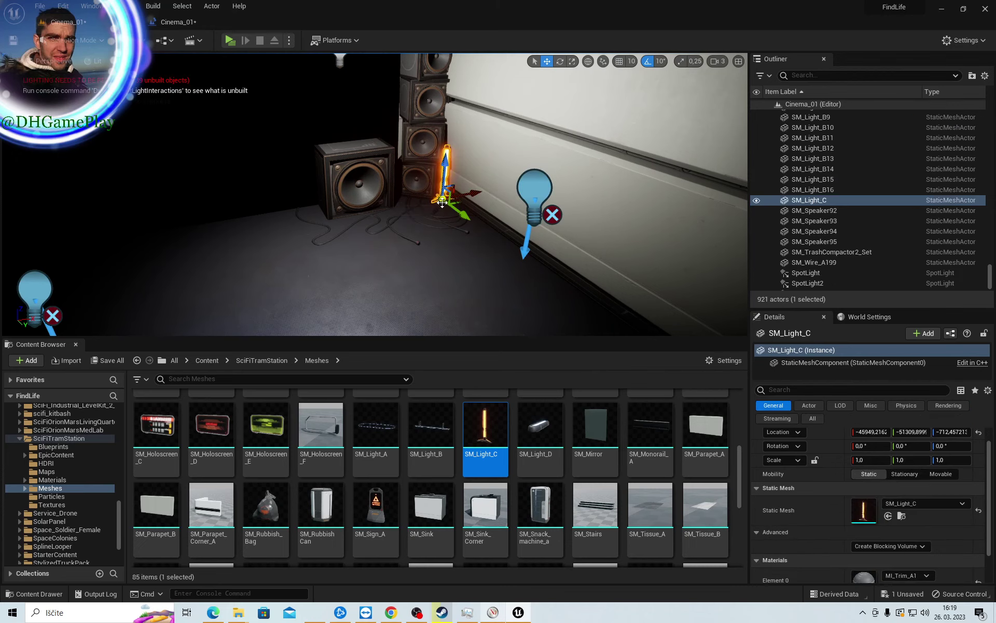
Add a second SM_Light_C tube beside the first speaker stack
drag(500, 463, 424, 262)
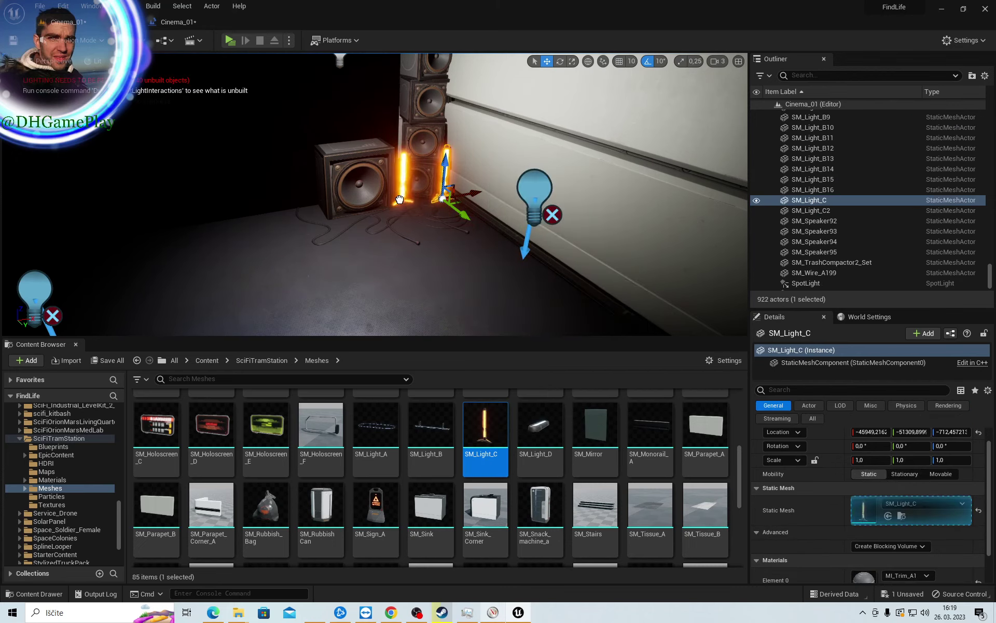
drag(396, 201, 396, 203)
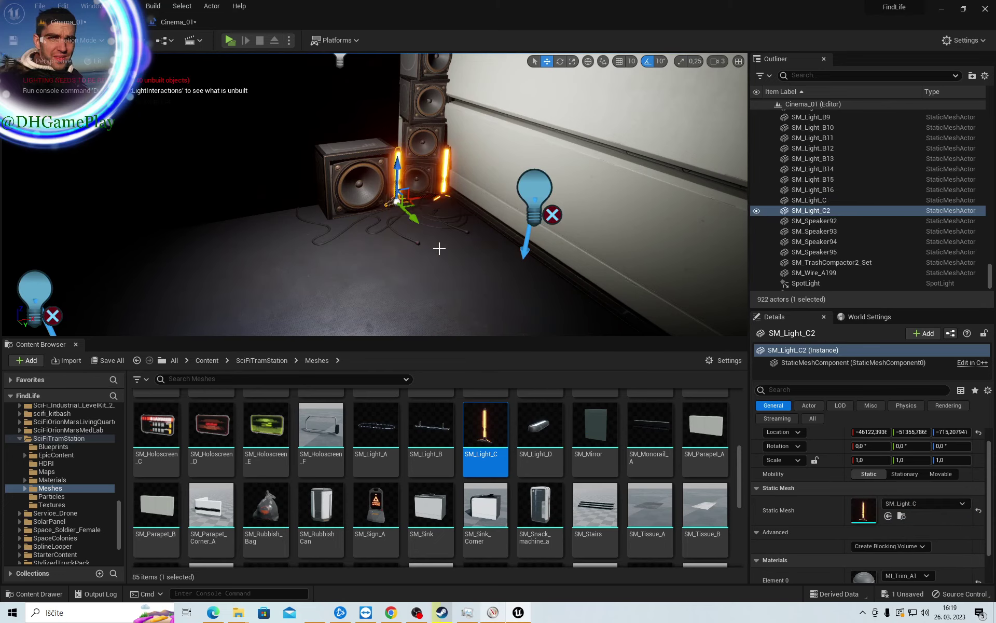
right_drag(438, 252, 364, 234)
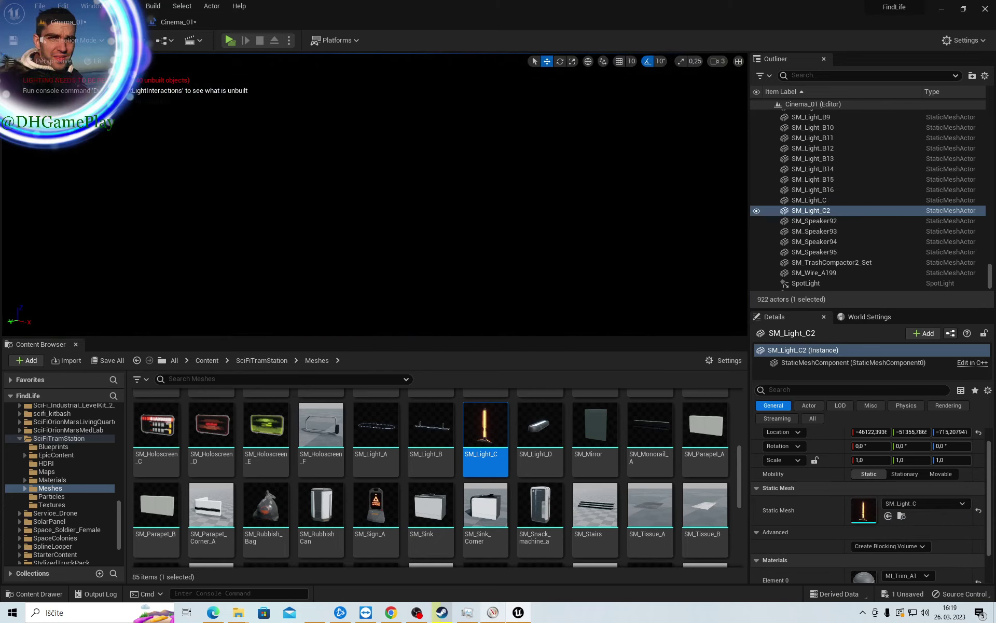
right_drag(436, 253, 436, 253)
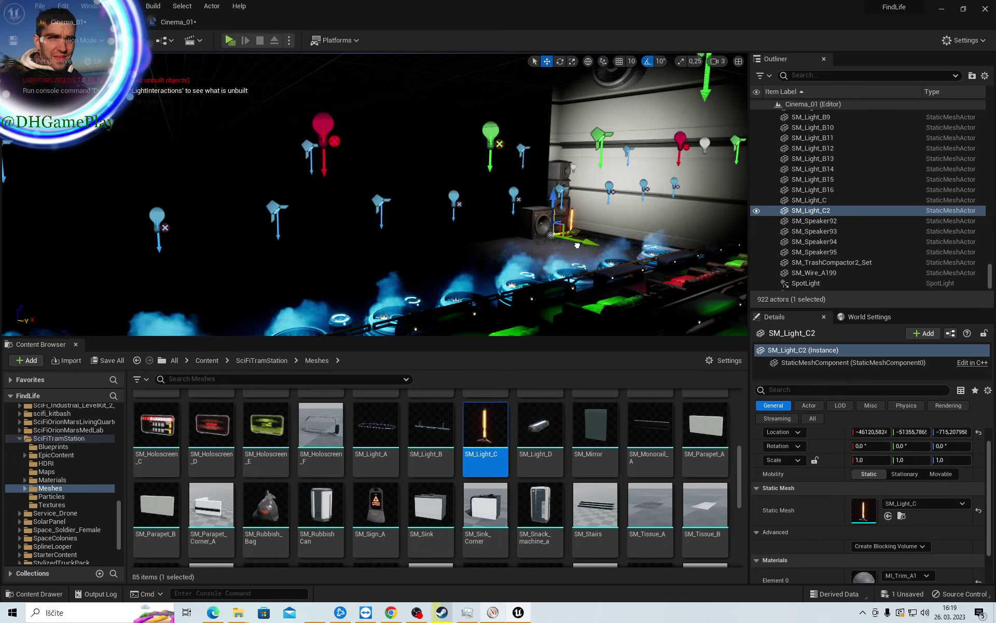
Move PointLight5 far left to the other stack and add two SM_Light_C tubes there
click(574, 168)
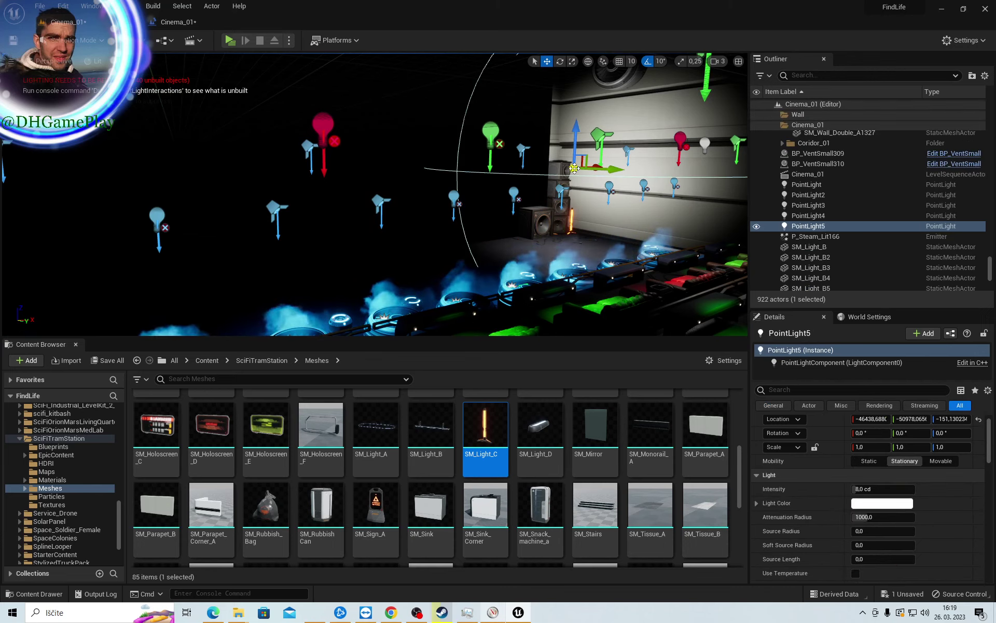
drag(596, 167, 152, 225)
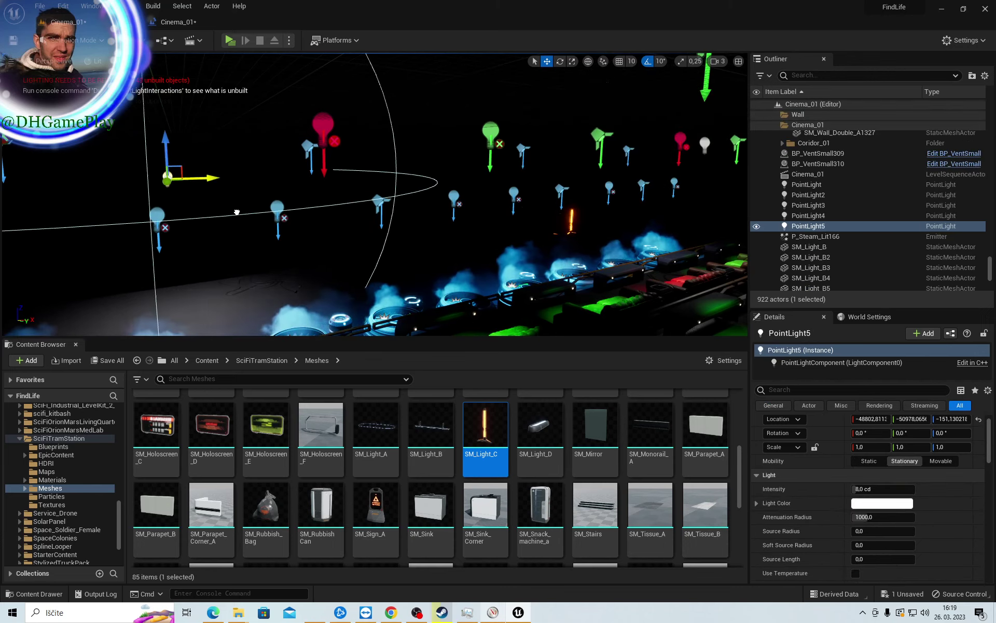
key(f)
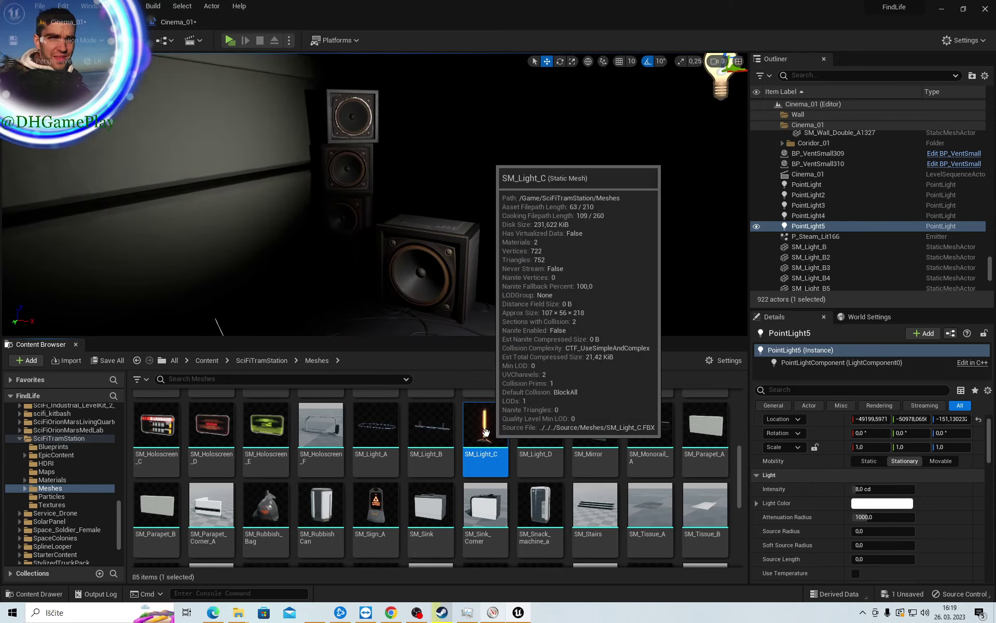
mouse_move(485, 431)
mouse_down()
mouse_move(308, 280)
mouse_move(312, 294)
mouse_up()
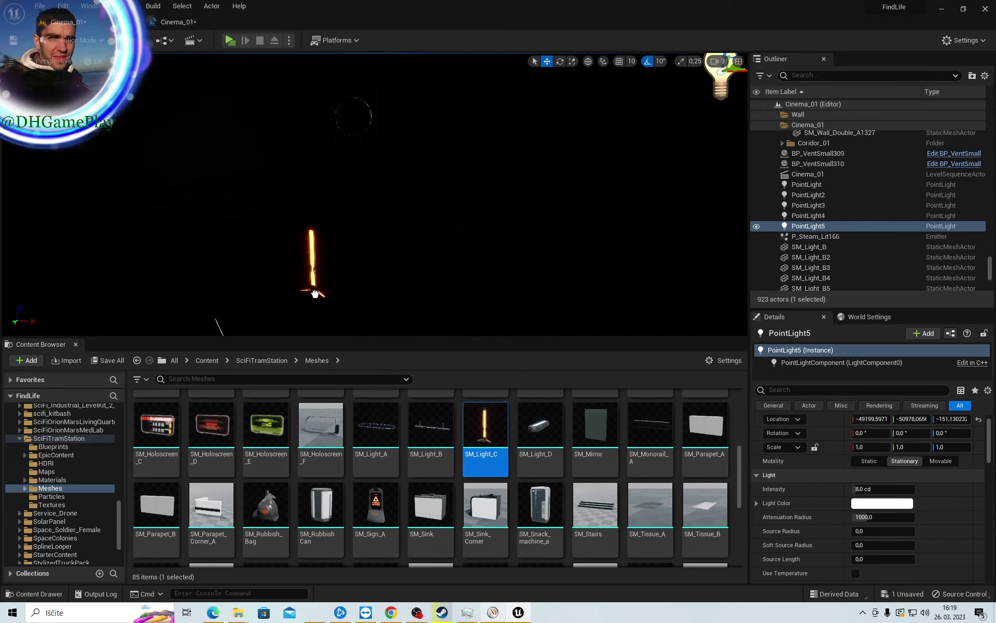
drag(485, 430, 387, 305)
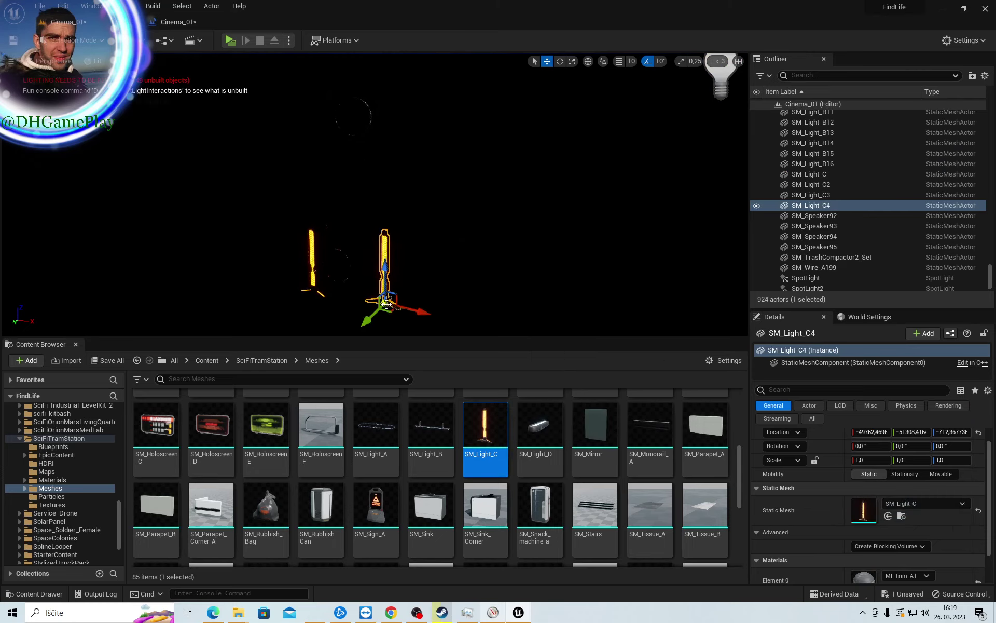
Move PointLight5 left and lower it so it lights the speakers
scroll(545, 180, down, 2)
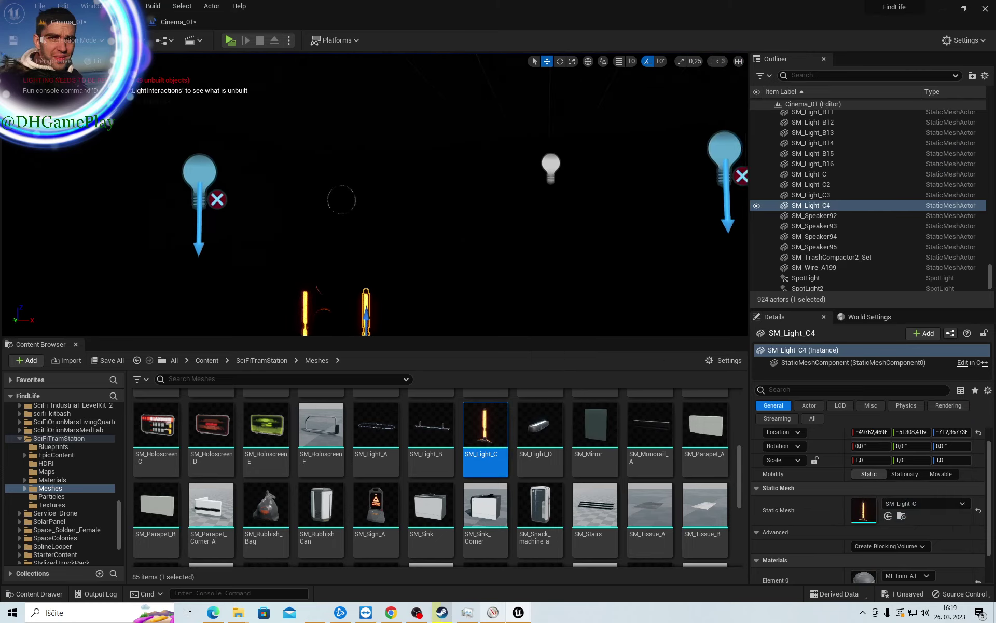
click(550, 172)
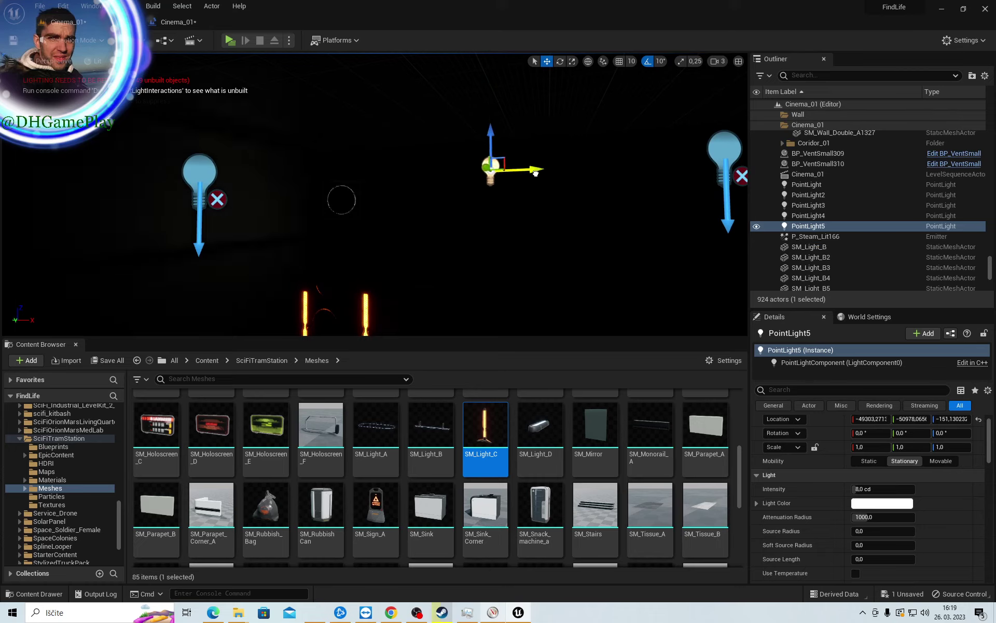
drag(535, 173, 438, 173)
drag(390, 130, 384, 246)
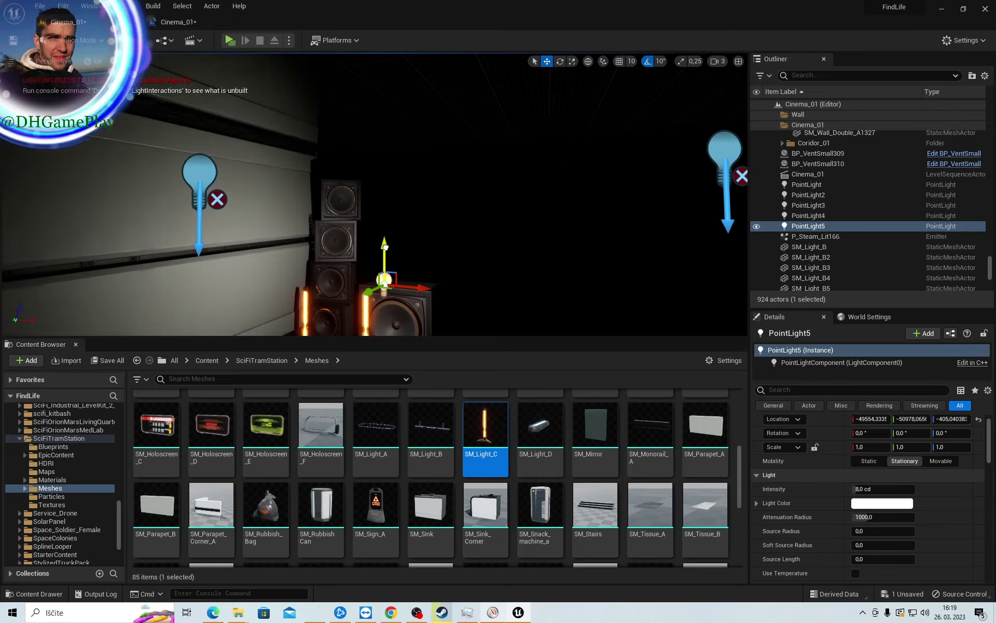
scroll(385, 246, up, 2)
scroll(373, 233, up, 2)
scroll(364, 224, up, 2)
scroll(348, 208, up, 2)
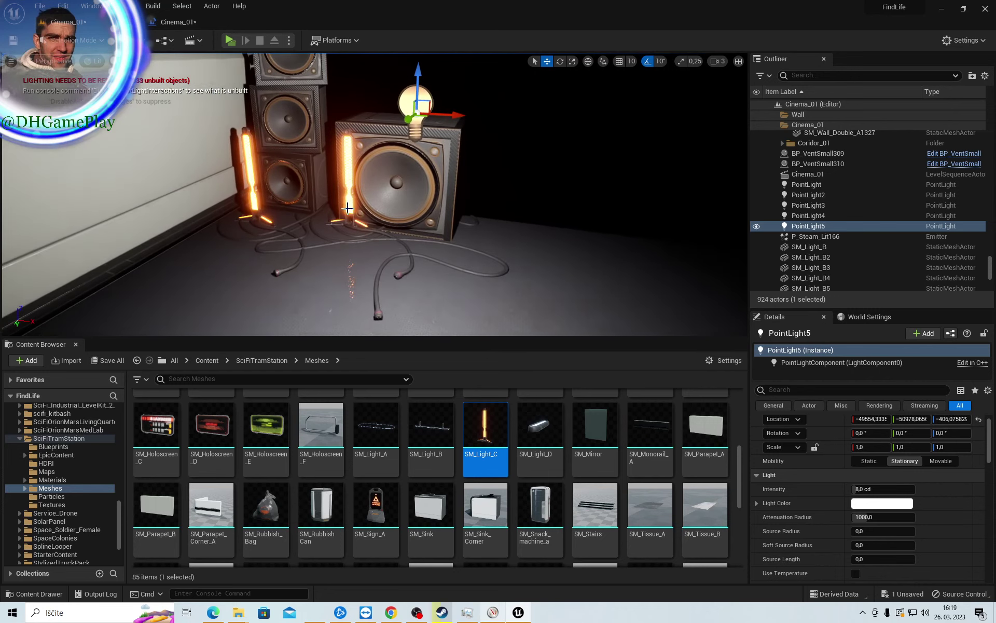
Select the glowing SM_Light_C4 tube on the front speaker and inspect it up close
click(348, 209)
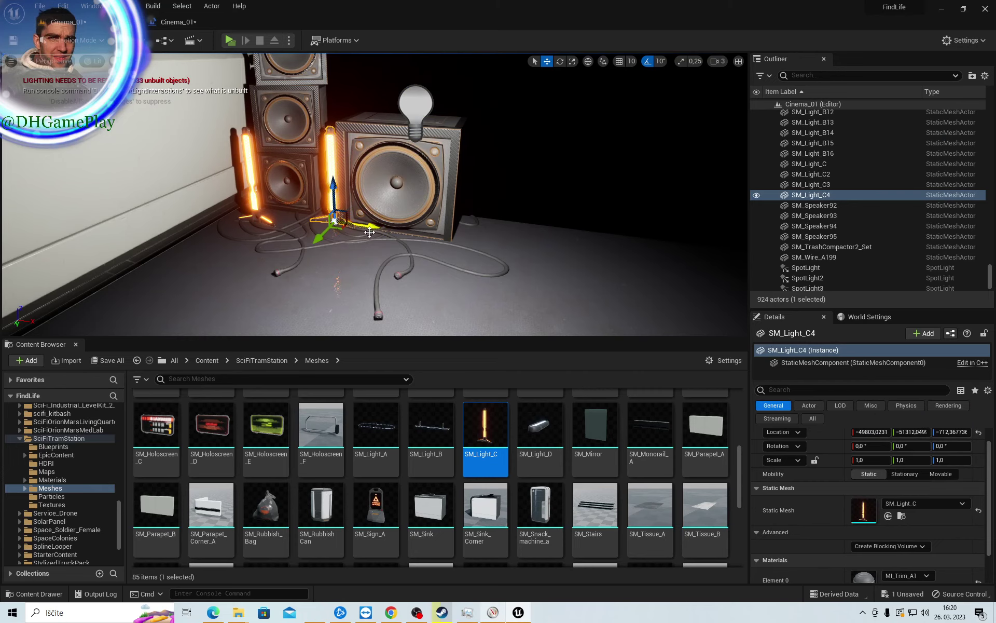
right_drag(364, 227, 364, 227)
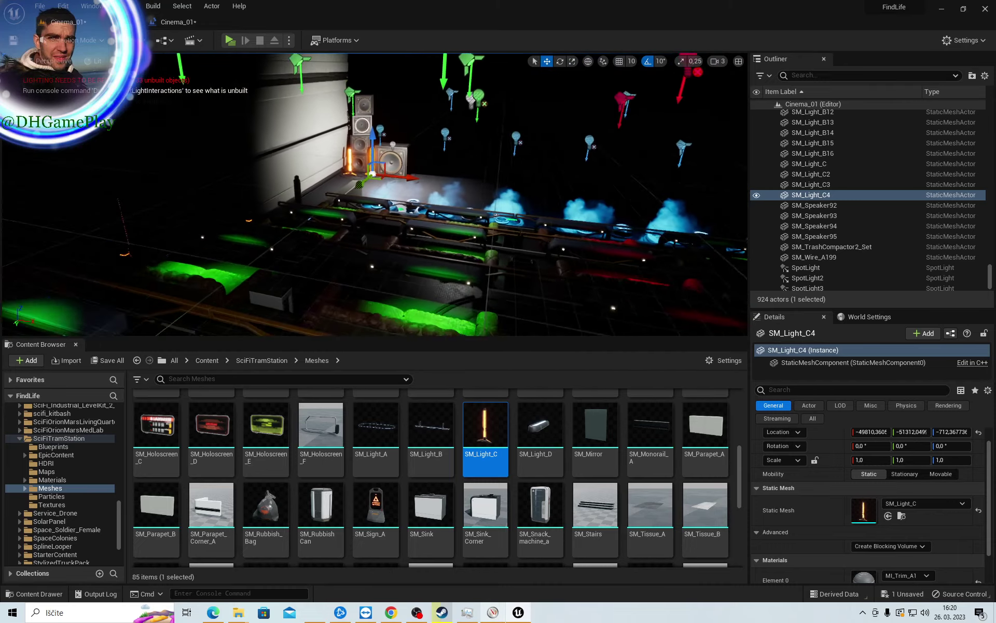
right_drag(355, 277, 355, 276)
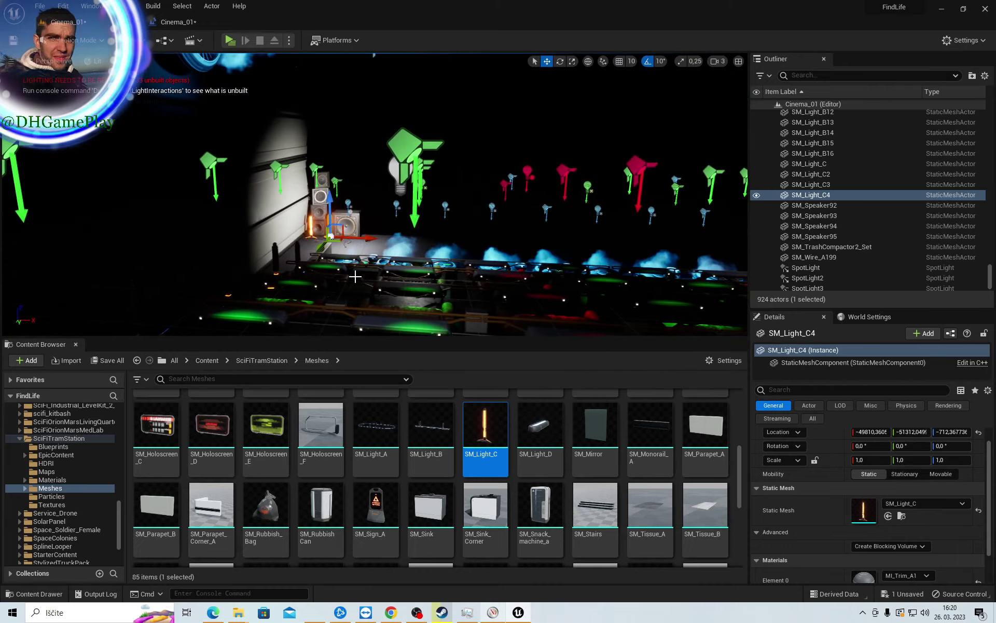
right_drag(338, 227, 309, 230)
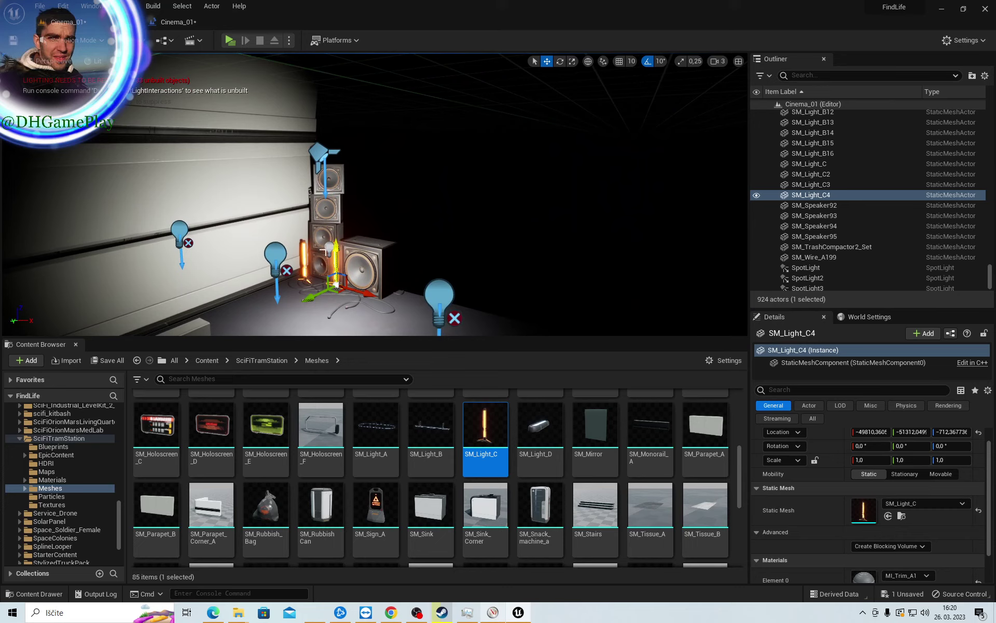
Delete PointLight5 from beside the speakers
click(329, 248)
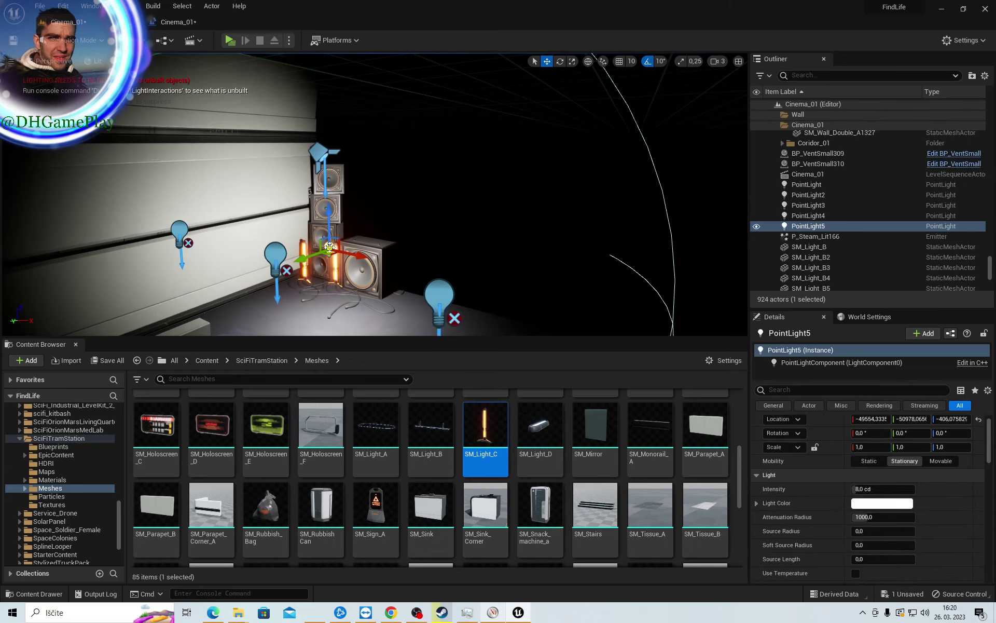
key(Delete)
right_drag(329, 247, 338, 256)
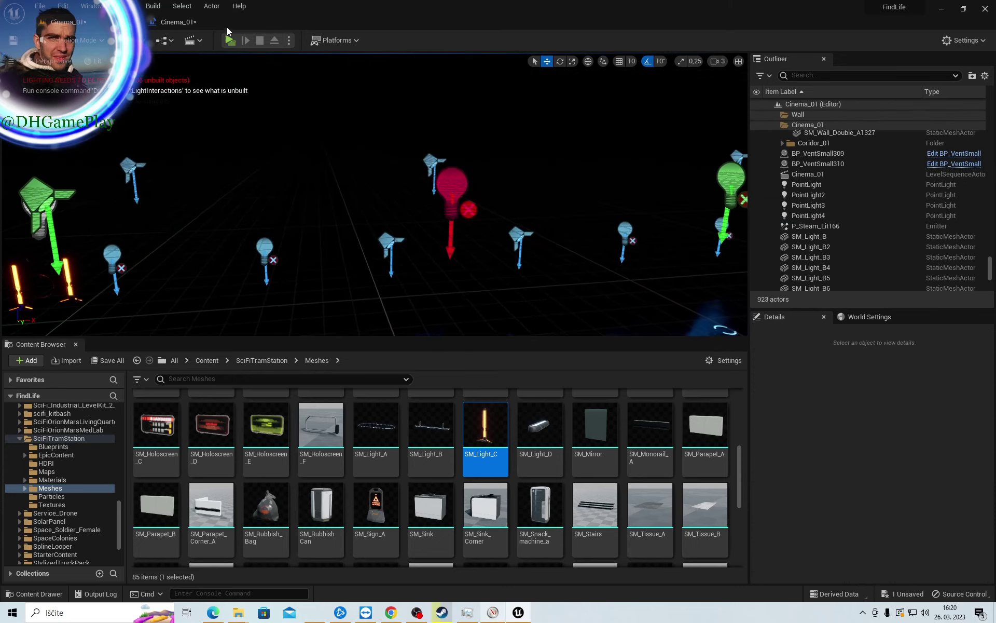
click(230, 42)
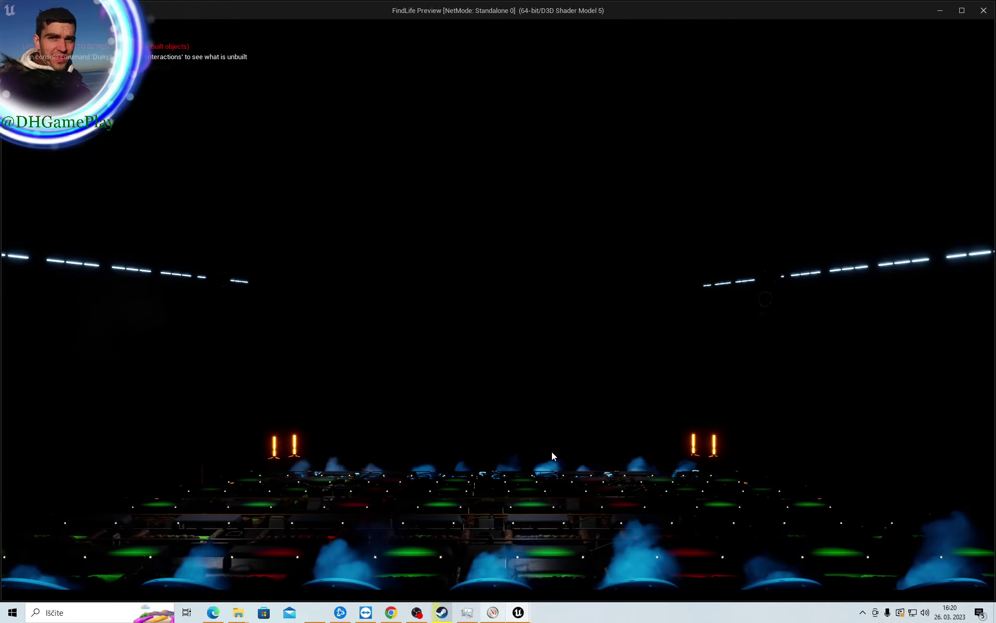
key(Escape)
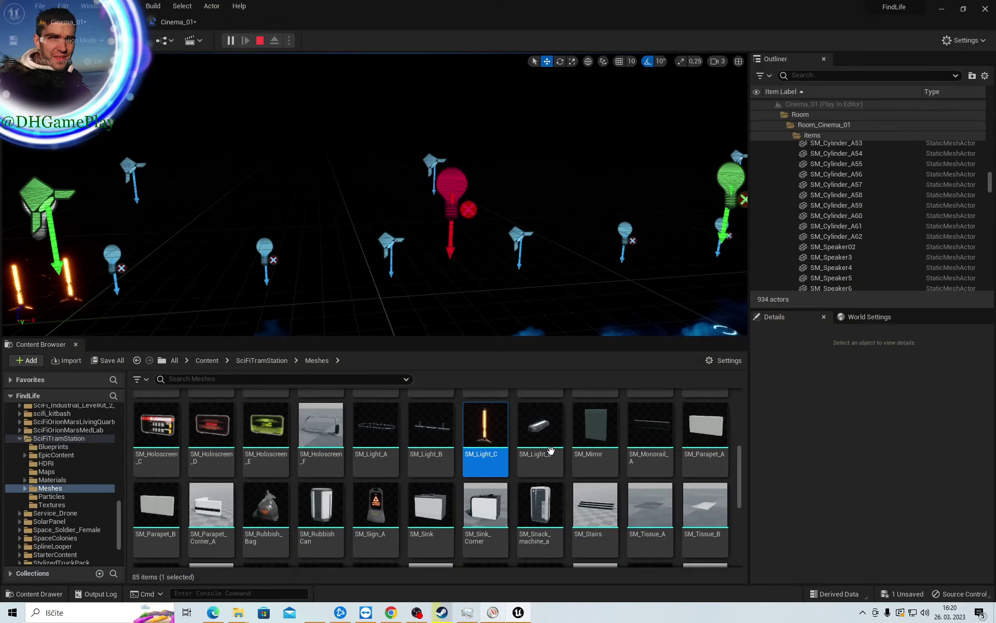
mouse_move(447, 256)
right_down()
mouse_move(467, 218)
mouse_move(447, 208)
right_up()
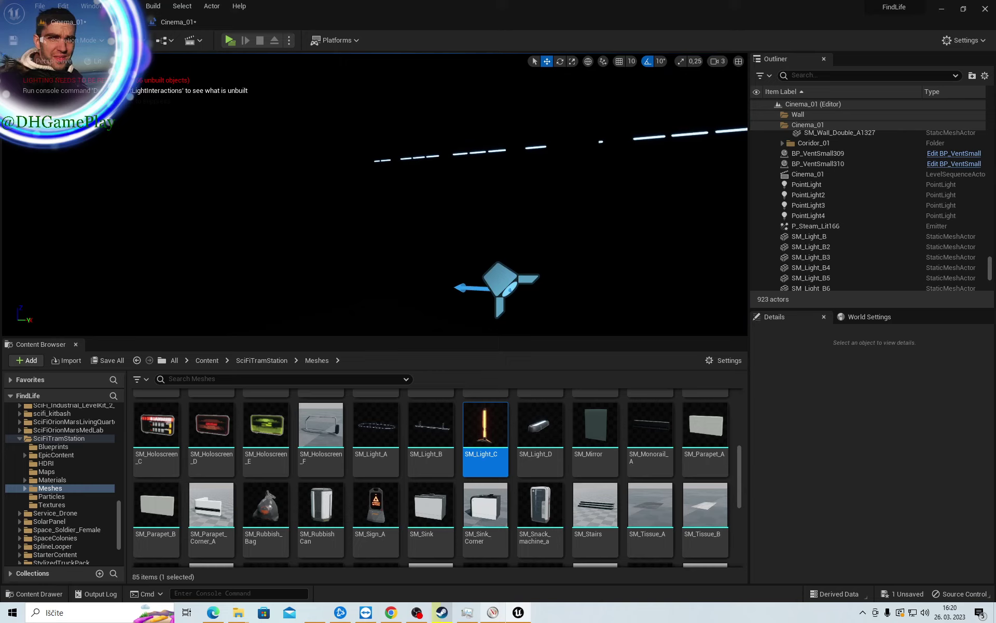
Place a point light at 160 cd with 16384 attenuation radius, lowered toward the speakers
click(165, 40)
mouse_move(178, 135)
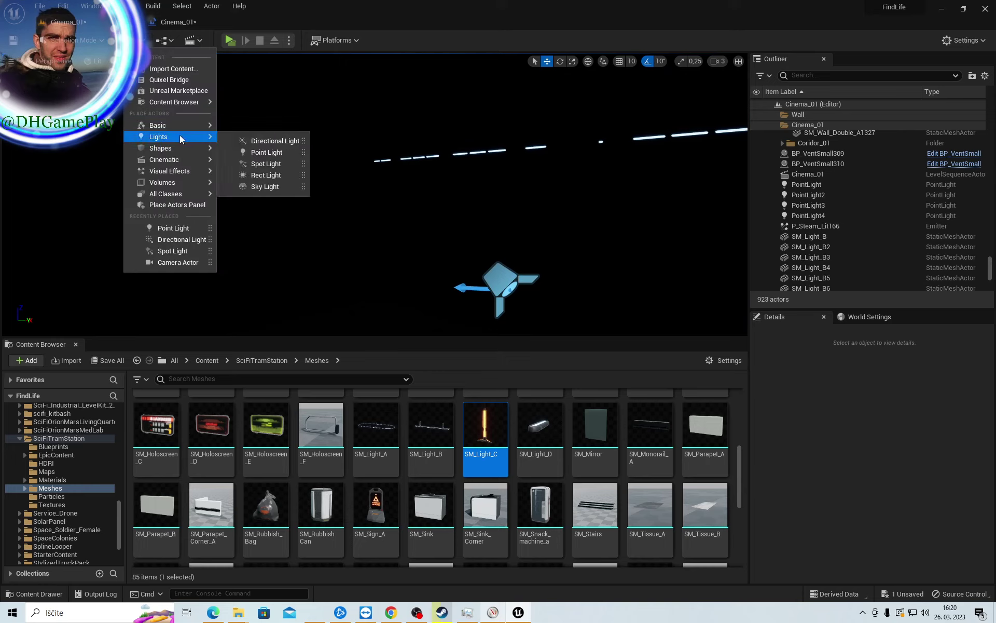
click(258, 155)
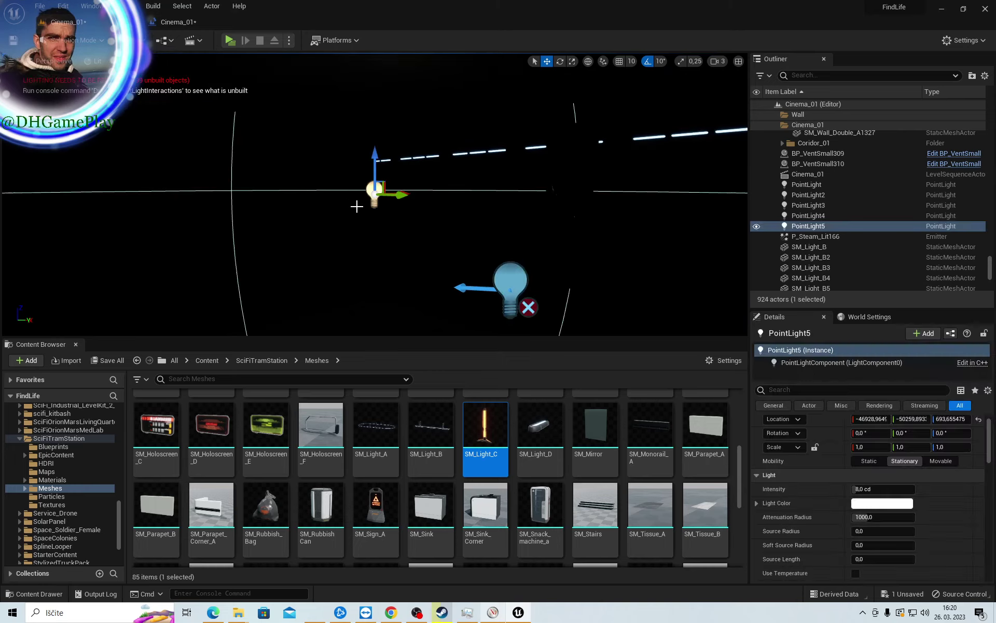
drag(877, 489, 914, 489)
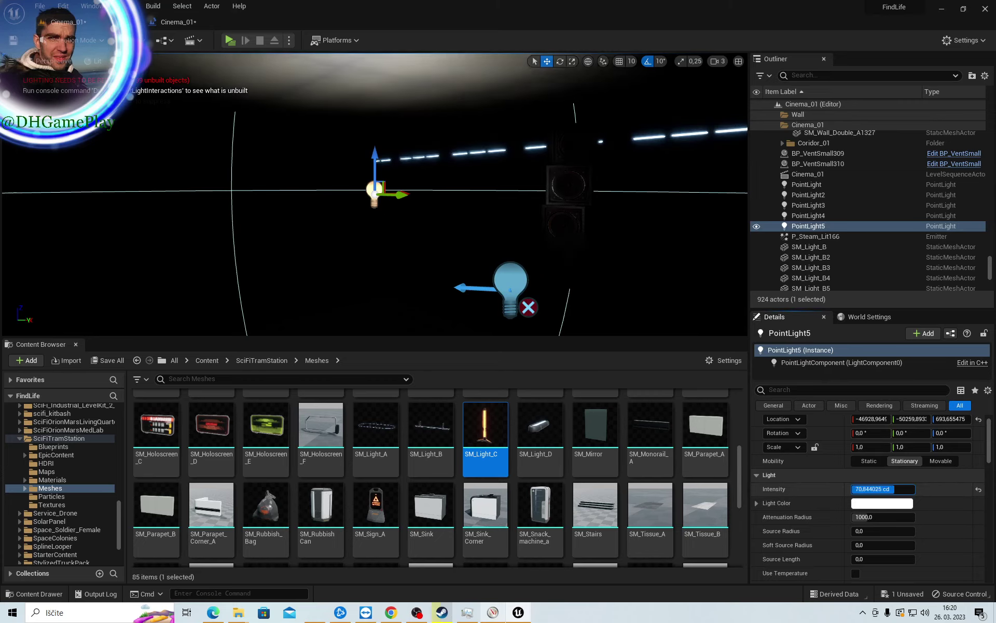
drag(369, 152, 386, 279)
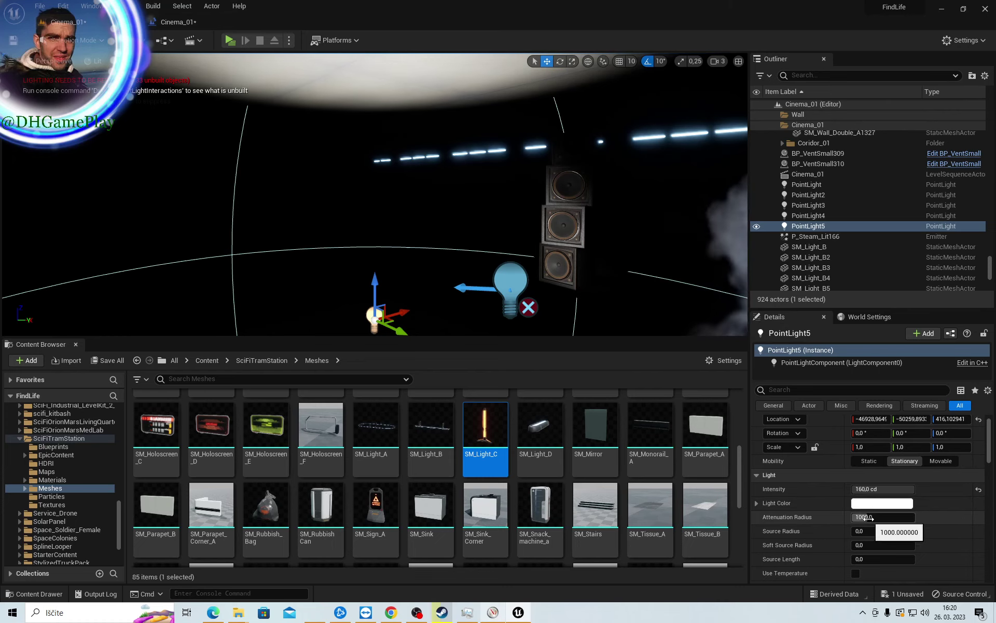
drag(872, 518, 914, 518)
right_drag(338, 178, 338, 83)
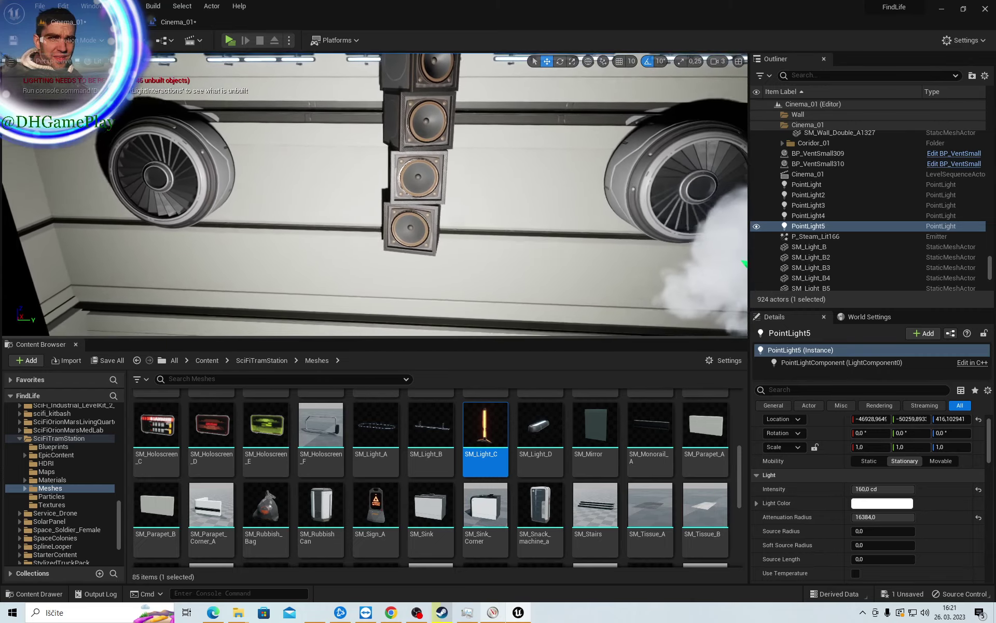
right_drag(355, 177, 355, 192)
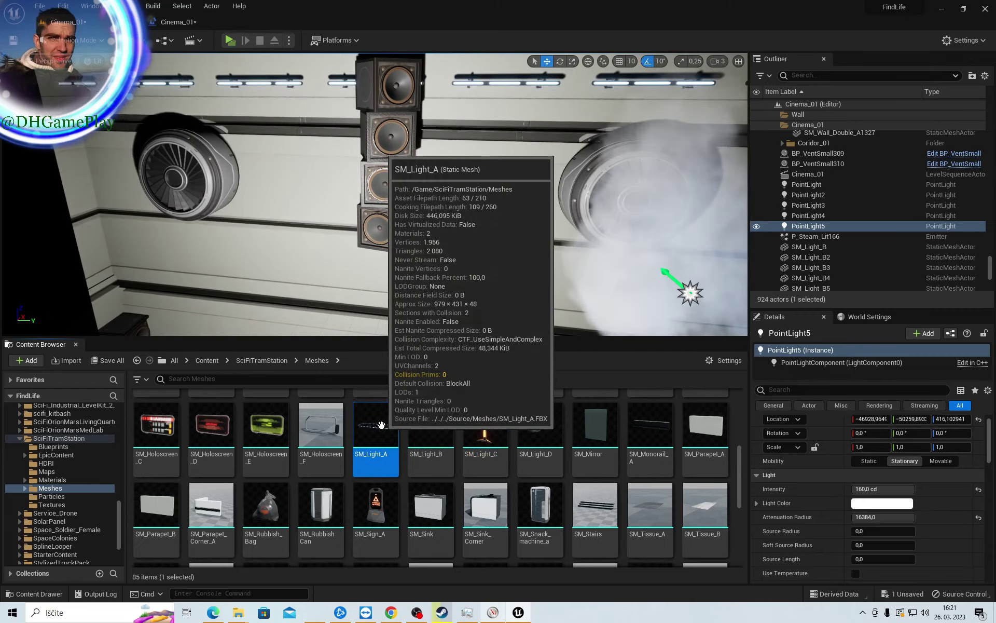
Place an upright SM_Light_A frame and centre it around the speaker stack
mouse_move(367, 410)
mouse_down()
mouse_move(430, 168)
mouse_move(396, 170)
mouse_up()
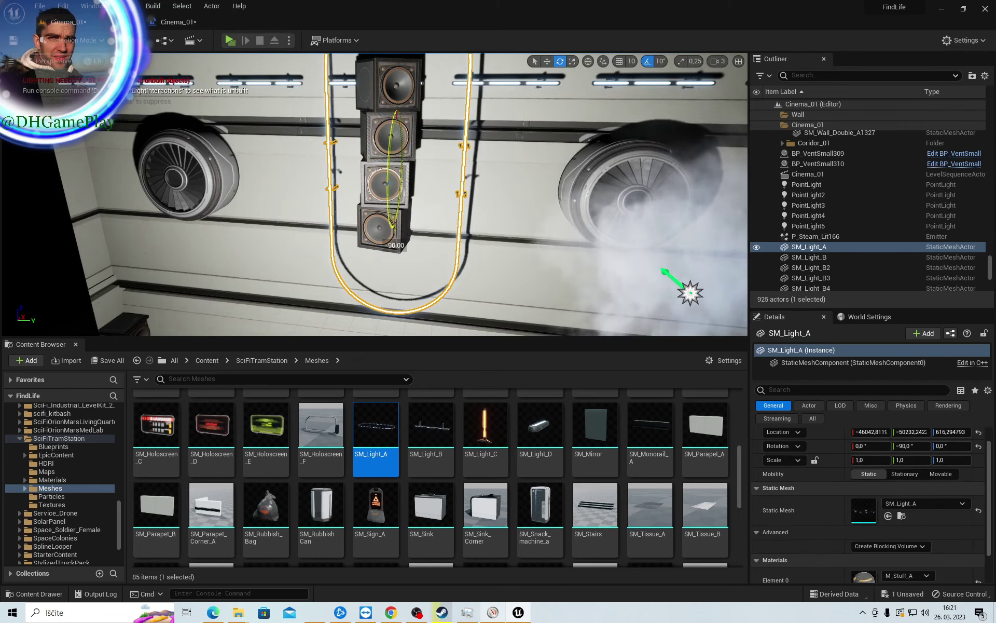
mouse_move(423, 202)
right_down()
mouse_move(394, 204)
mouse_move(394, 157)
right_up()
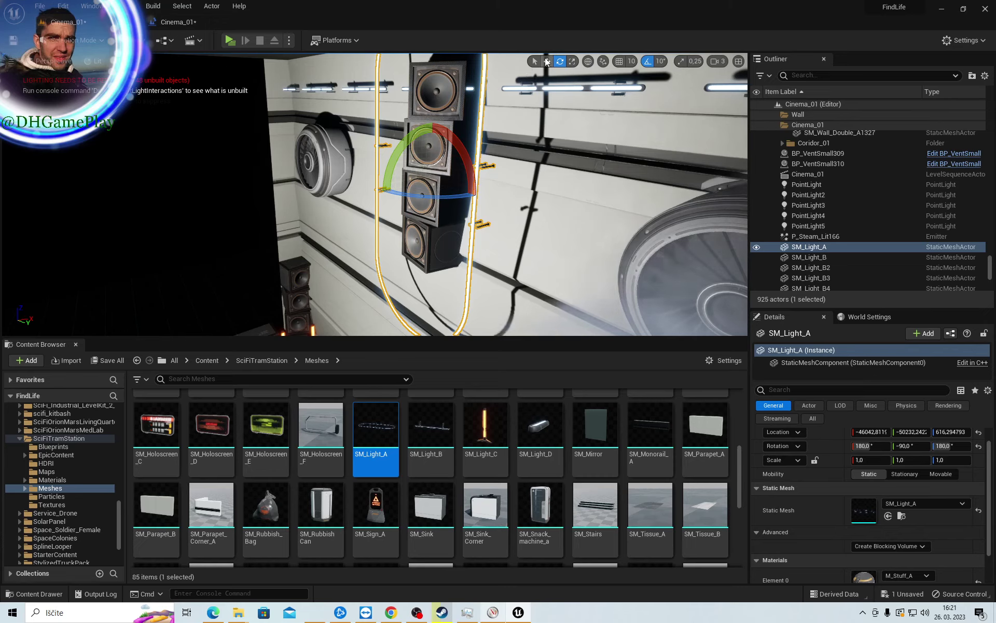
click(546, 62)
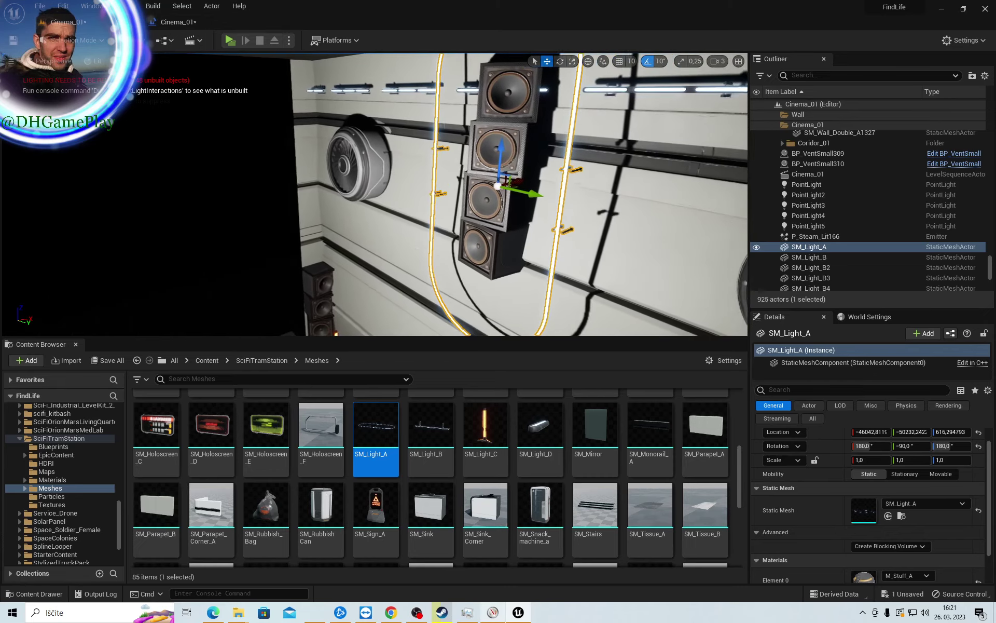
mouse_move(506, 181)
shift+mouse_down()
mouse_move(543, 161)
mouse_move(519, 191)
shift+mouse_up()
key(f)
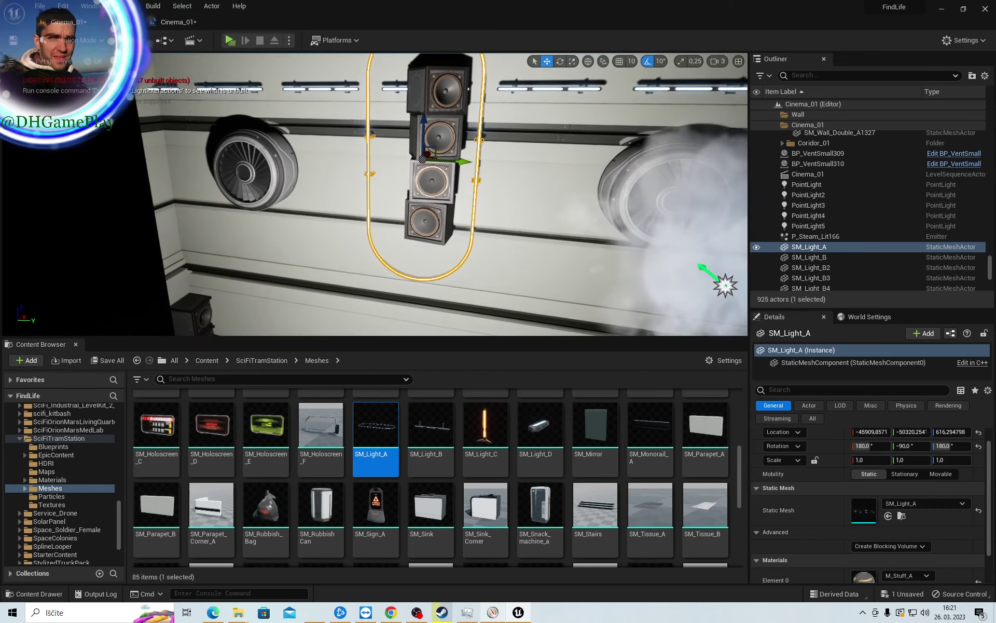
scroll(416, 195, up, 5)
mouse_move(416, 195)
mouse_down()
mouse_move(426, 193)
mouse_move(393, 185)
mouse_up()
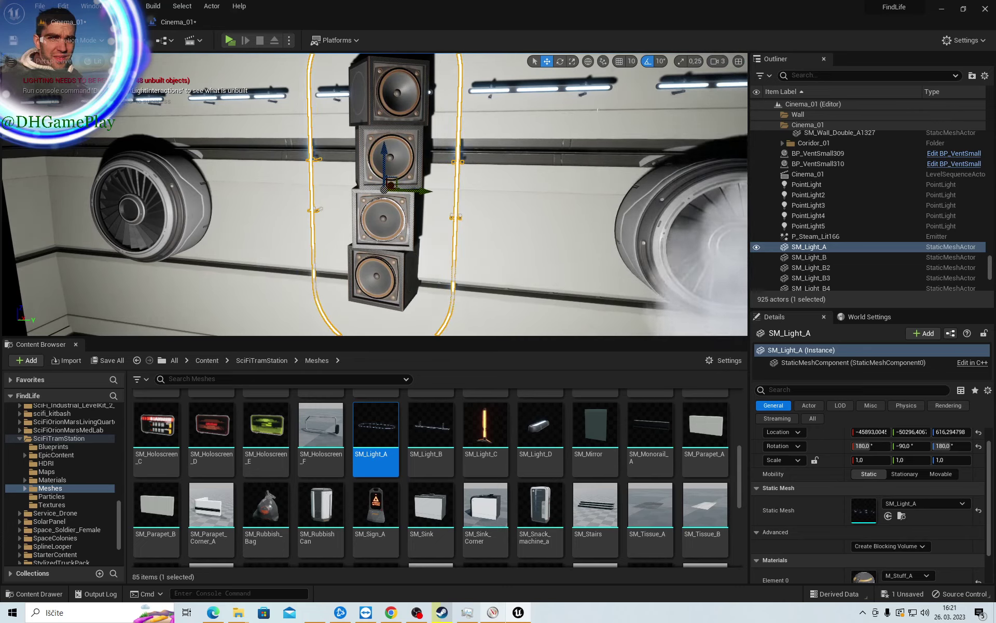
Scale the frame narrower to hug the speakers, nudge it right, and drag a copy along
click(573, 62)
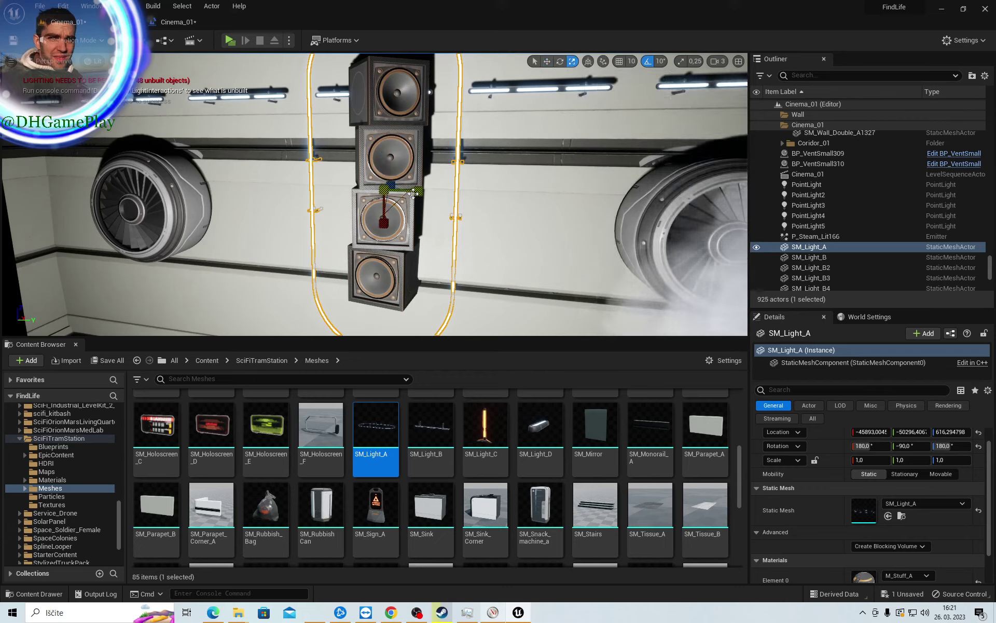
drag(417, 191, 407, 213)
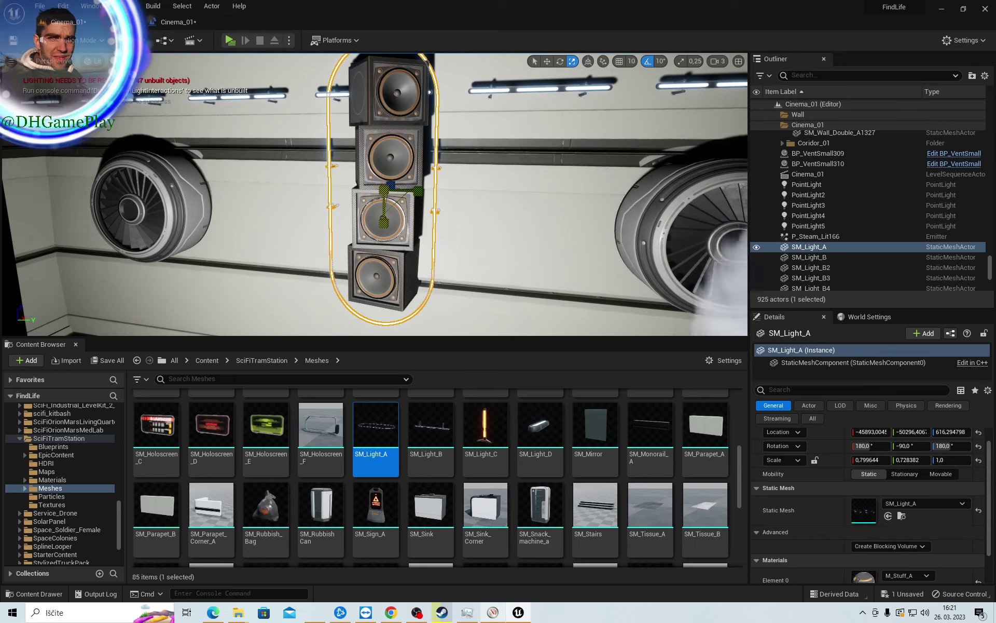
right_drag(401, 238, 539, 81)
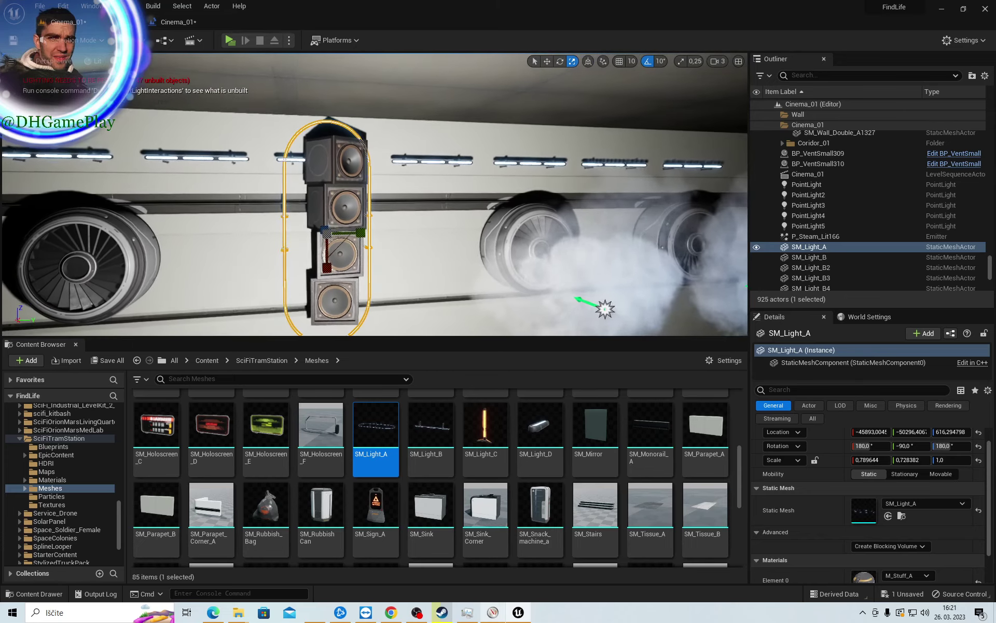
click(547, 61)
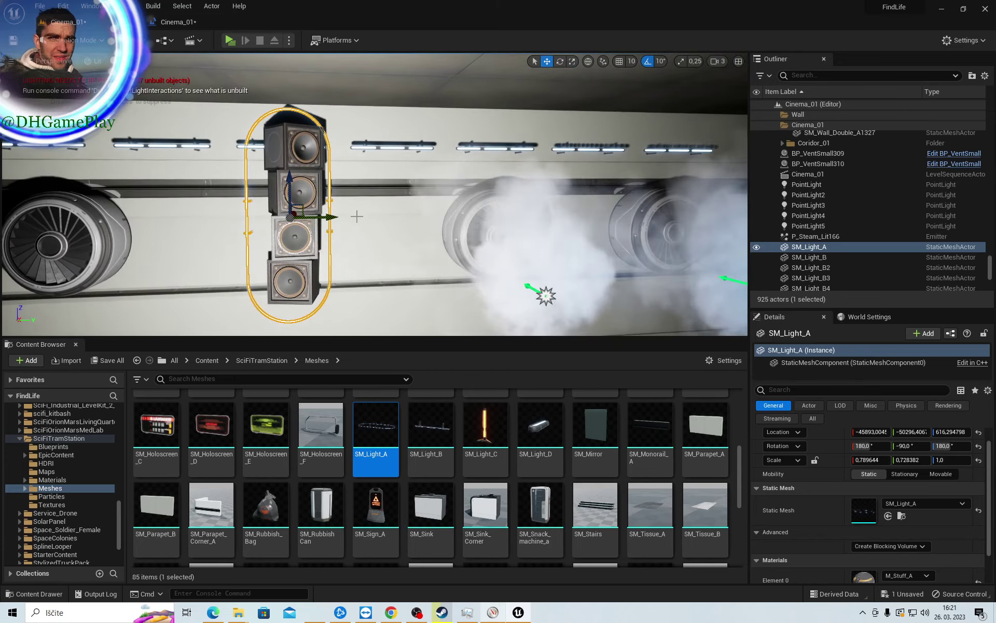
drag(330, 218, 338, 218)
right_drag(338, 218, 467, 207)
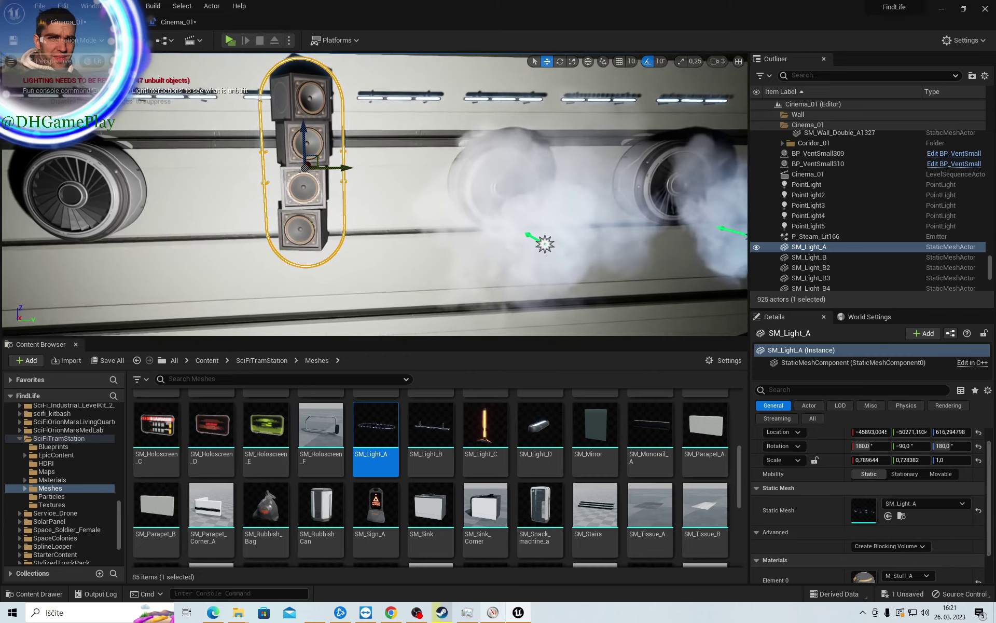
right_drag(415, 238, 324, 243)
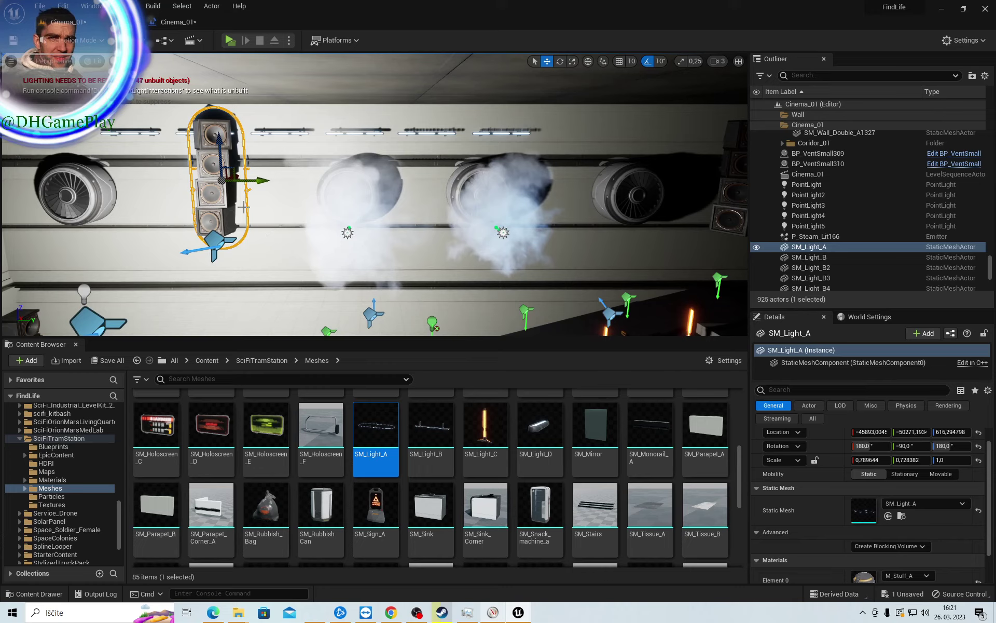
mouse_move(243, 207)
alt+mouse_down()
mouse_move(740, 203)
mouse_move(542, 184)
alt+mouse_up()
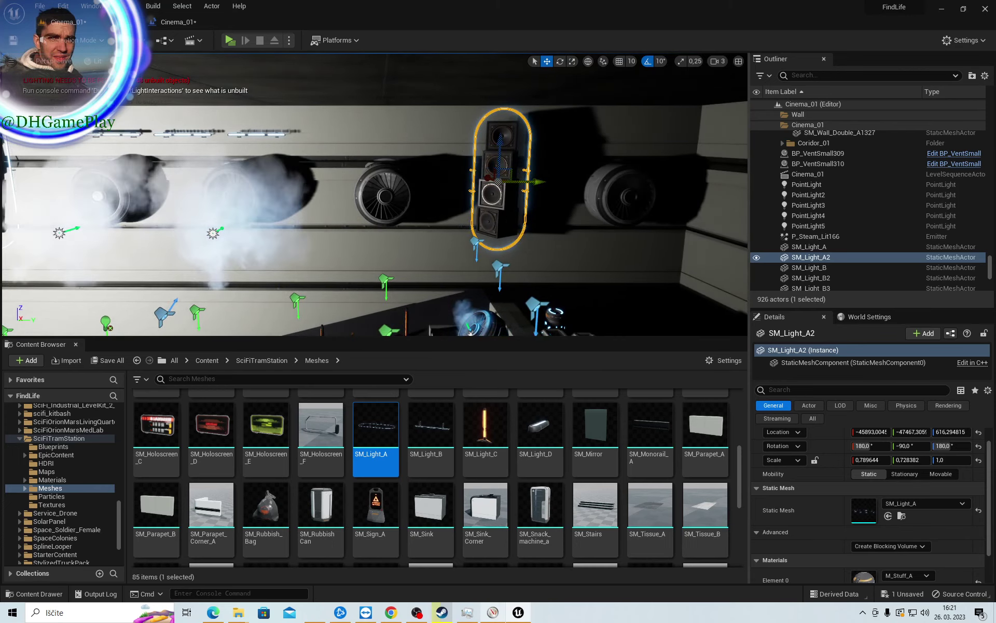
Select both light frames, SM_Light_A2 and SM_Light_A, around the wall speaker stacks
right_drag(563, 231, 539, 231)
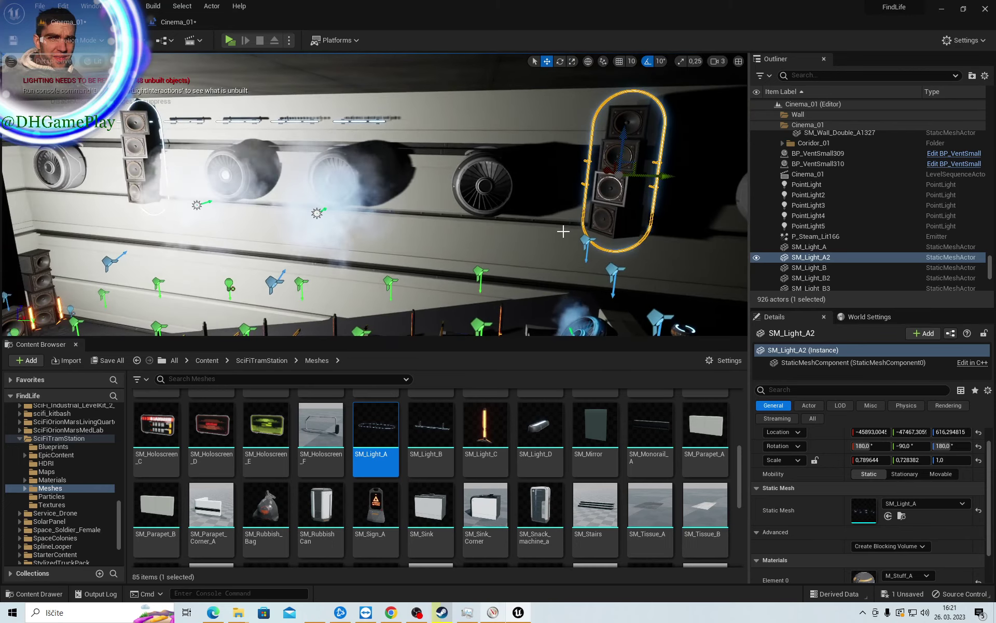
ctrl+click(162, 148)
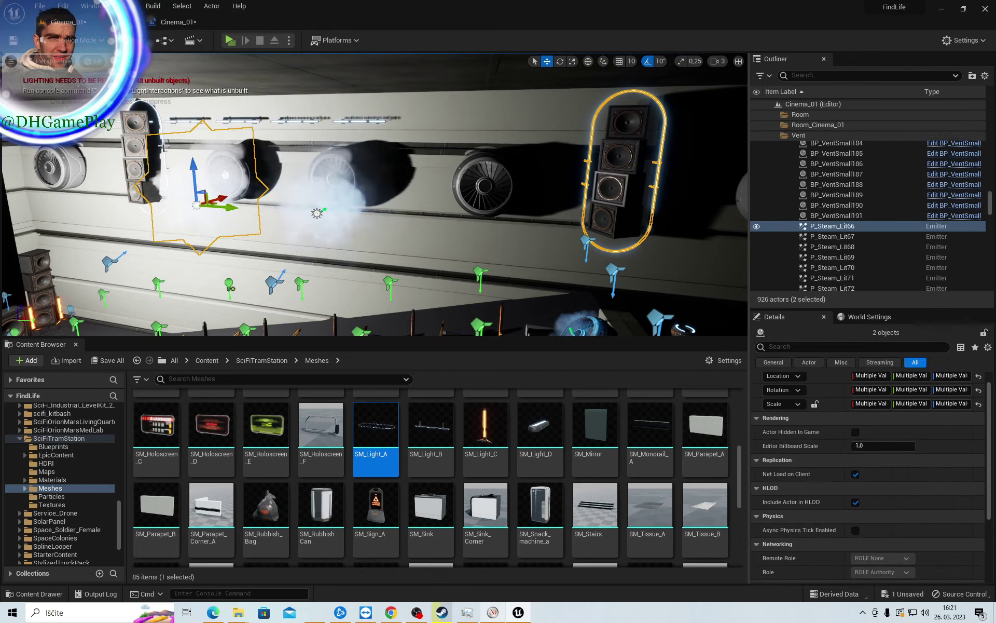
click(643, 239)
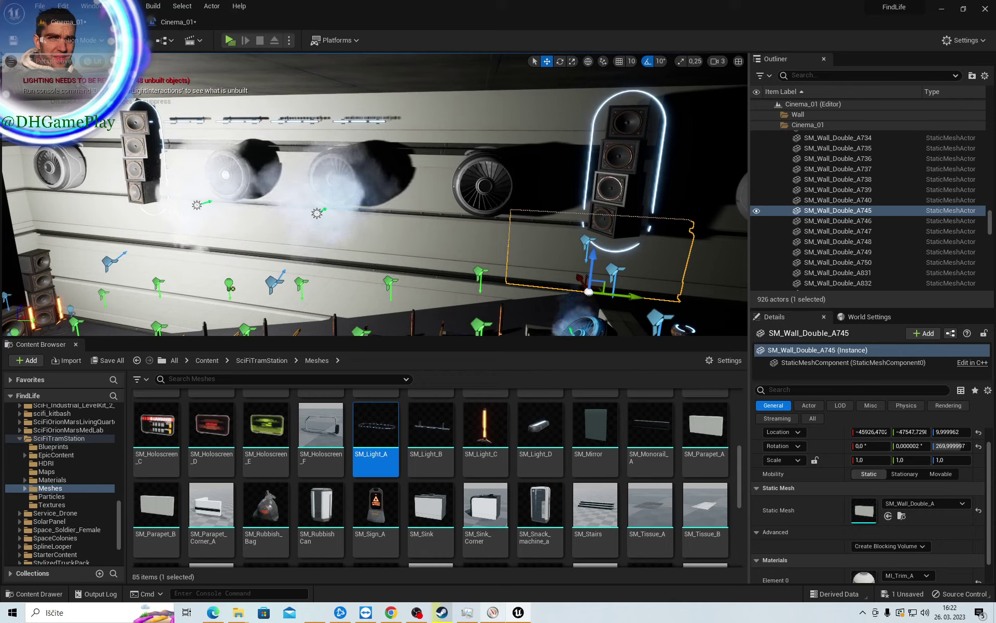
click(658, 179)
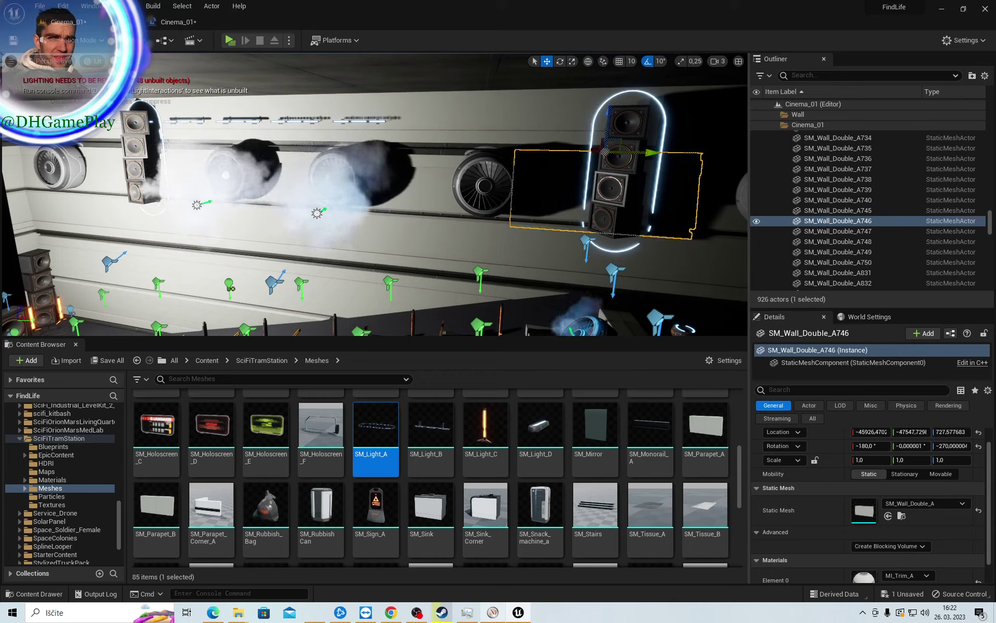
click(606, 101)
ctrl+click(810, 185)
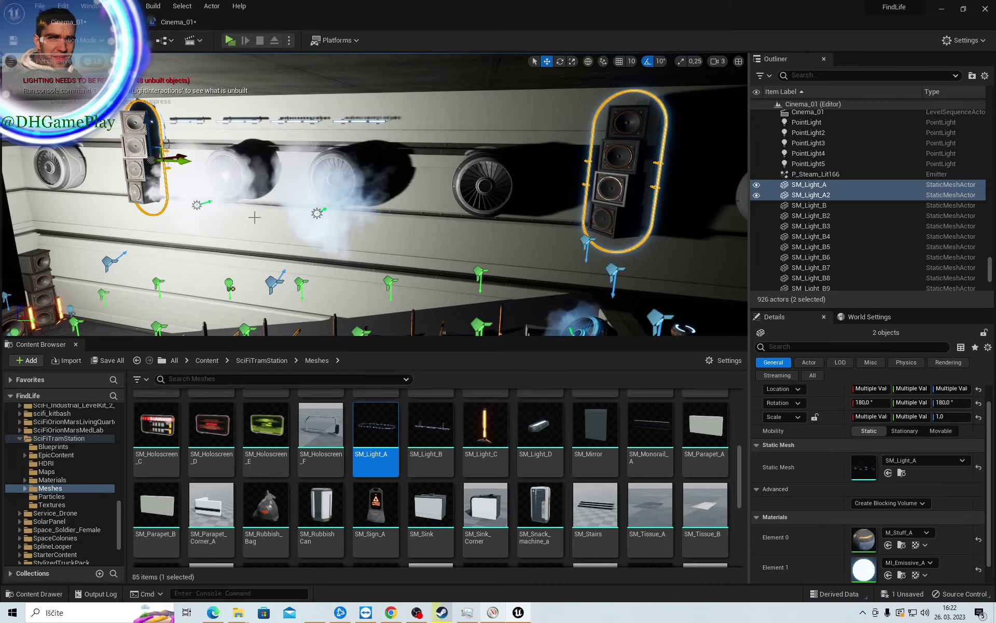
key(ctrl+d)
right_drag(254, 217, 255, 217)
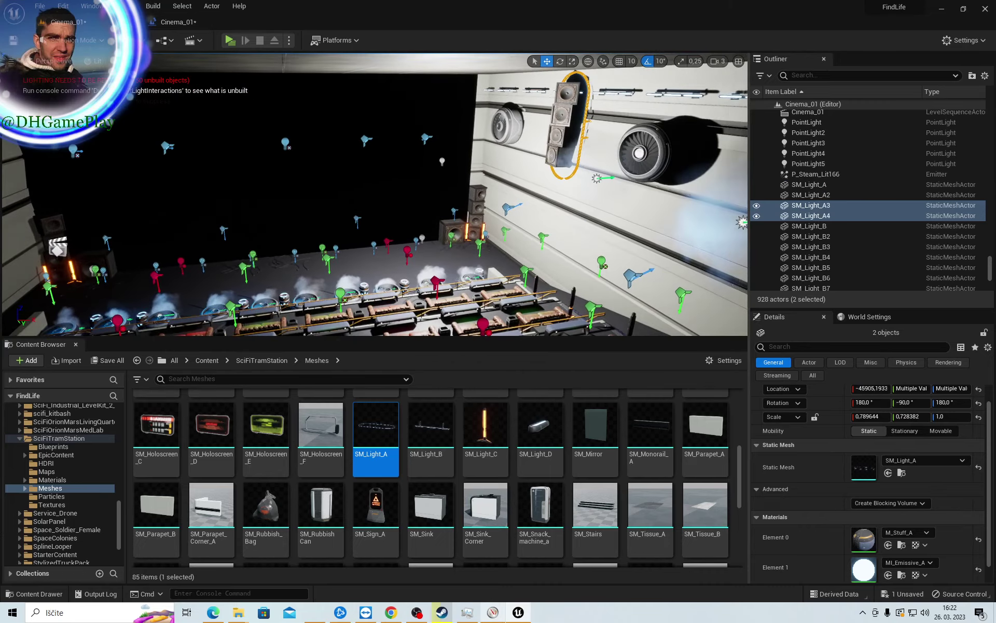
right_drag(540, 211, 540, 211)
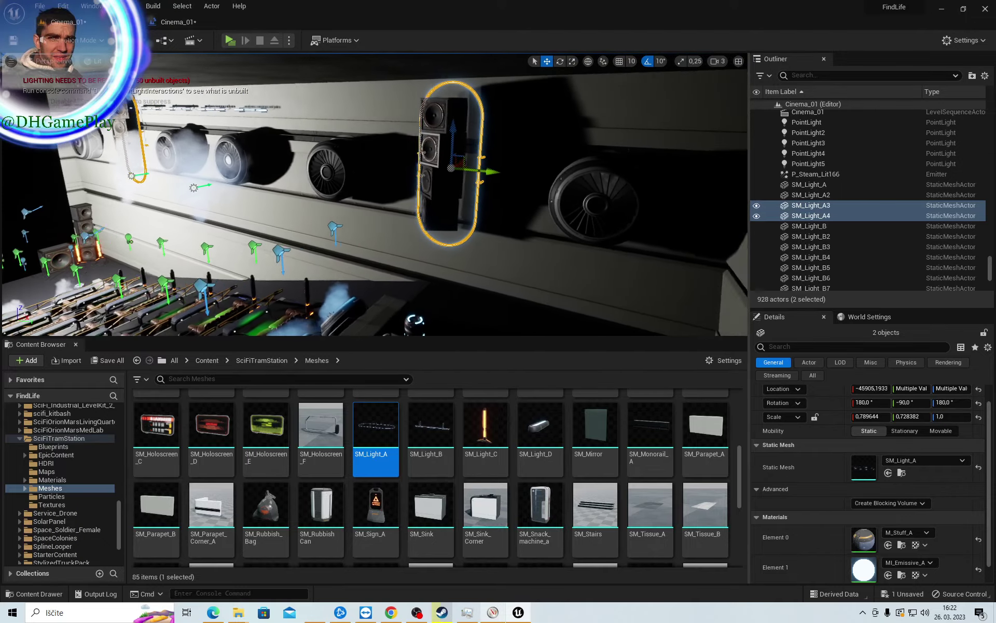
right_drag(422, 170, 422, 170)
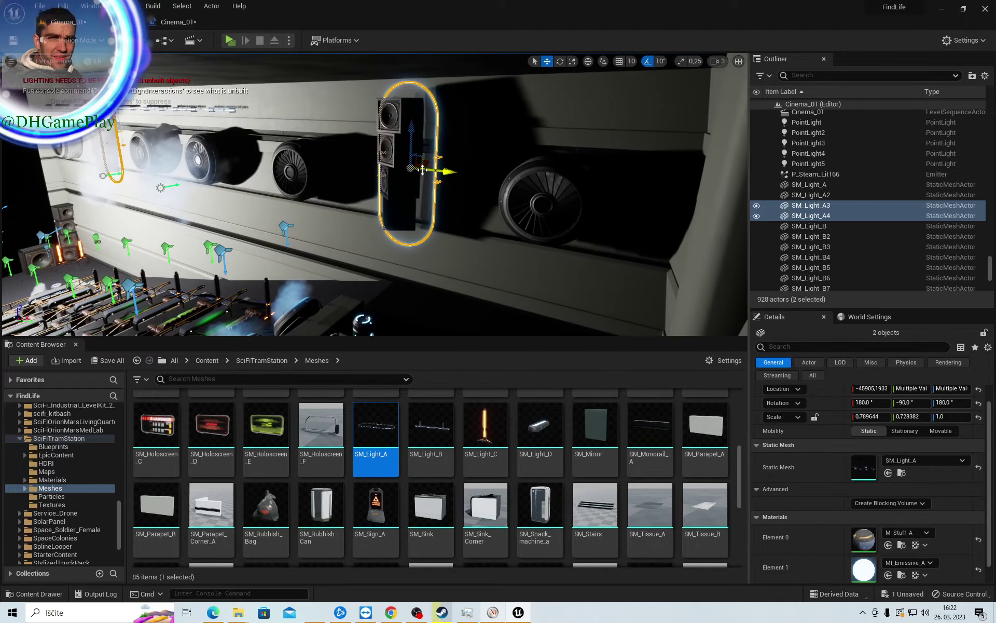
drag(430, 163, 355, 163)
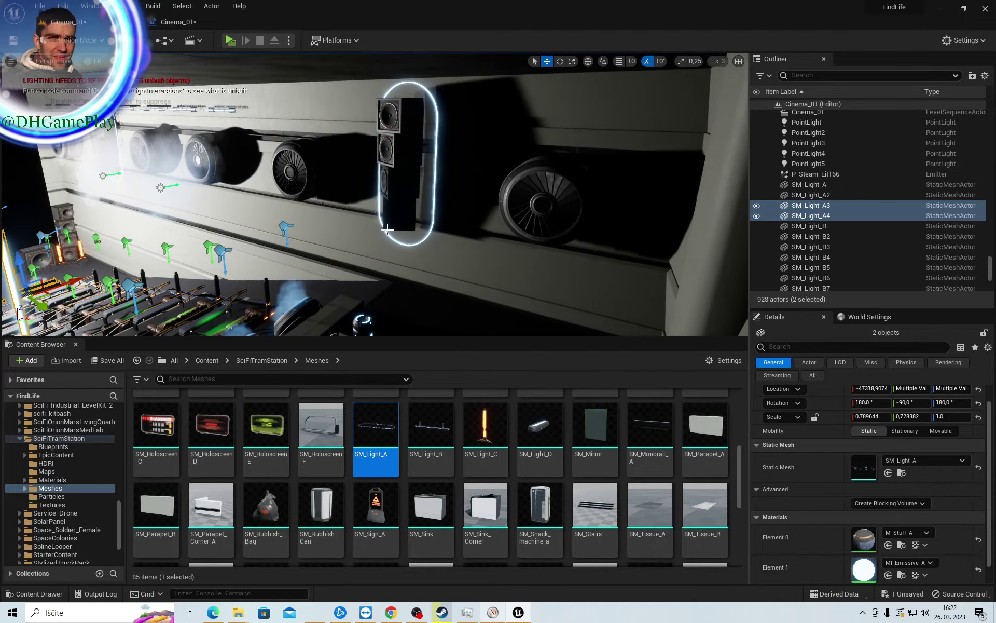
right_drag(354, 163, 355, 163)
right_drag(509, 177, 509, 177)
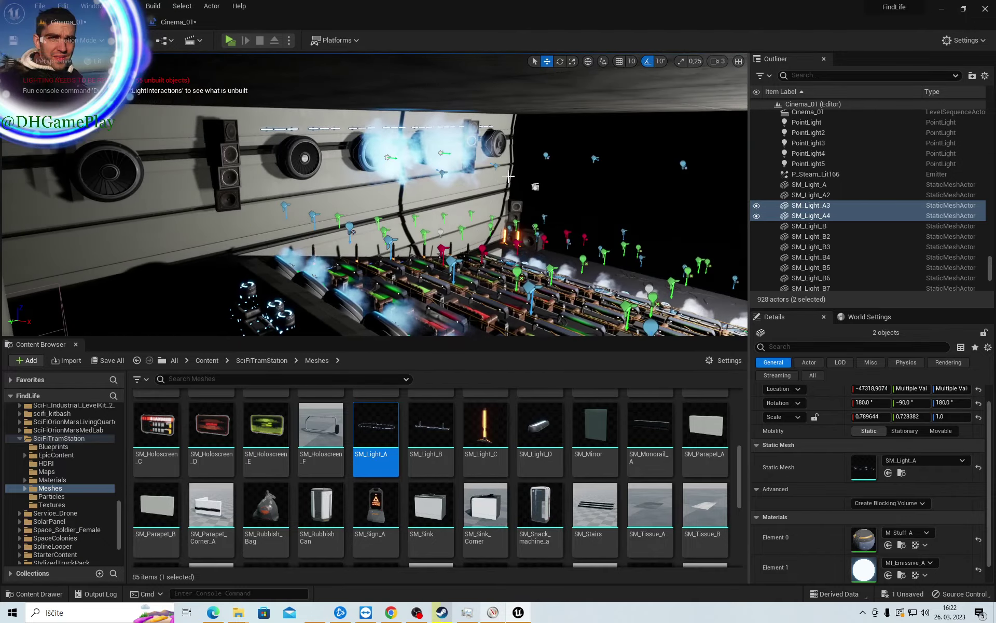
click(560, 62)
key(f)
alt+drag(467, 208, 498, 208)
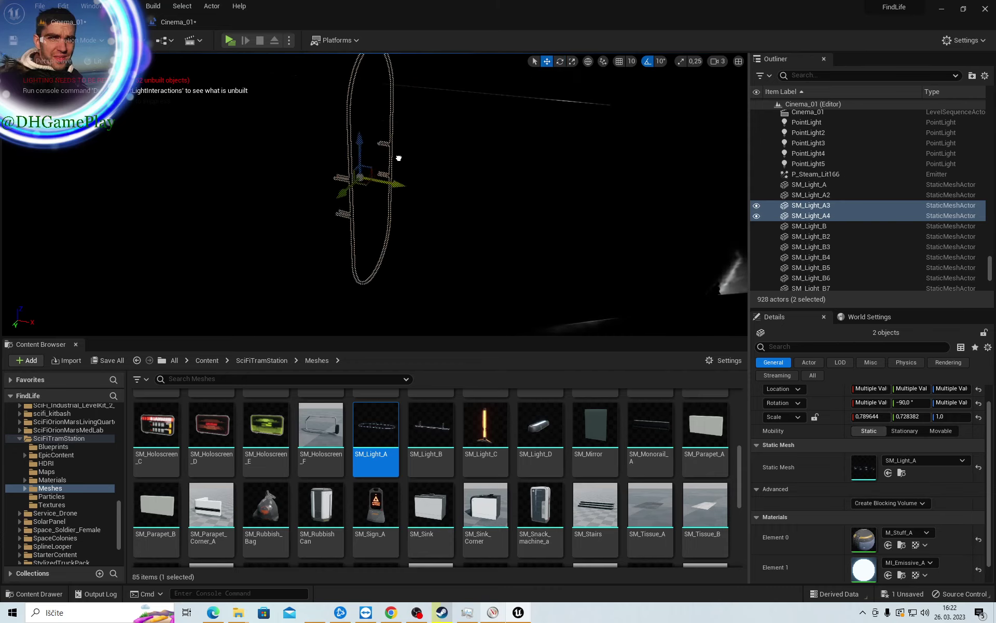
right_drag(373, 194, 394, 195)
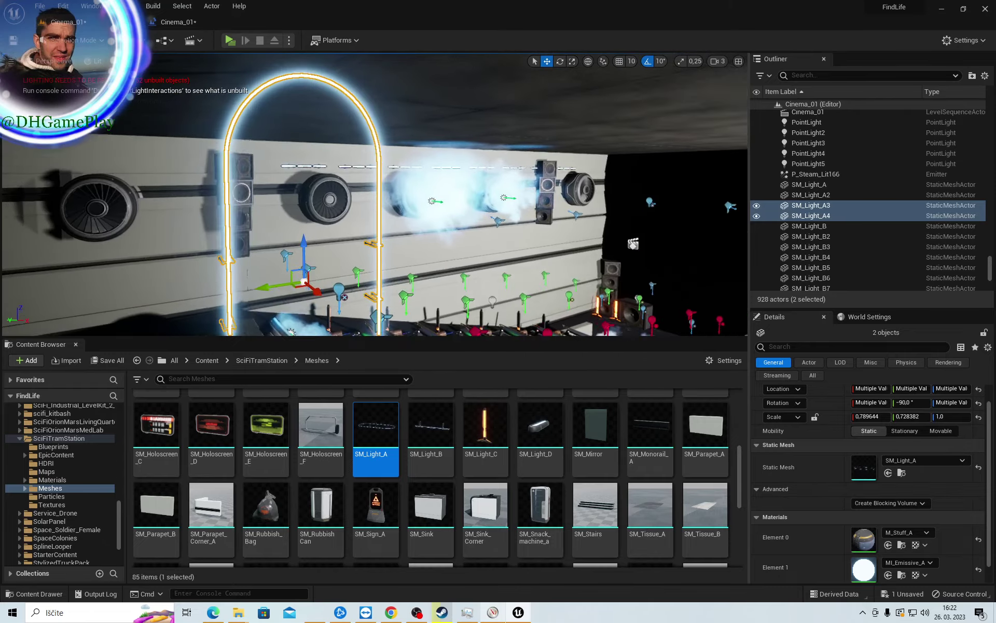
scroll(374, 194, down, 3)
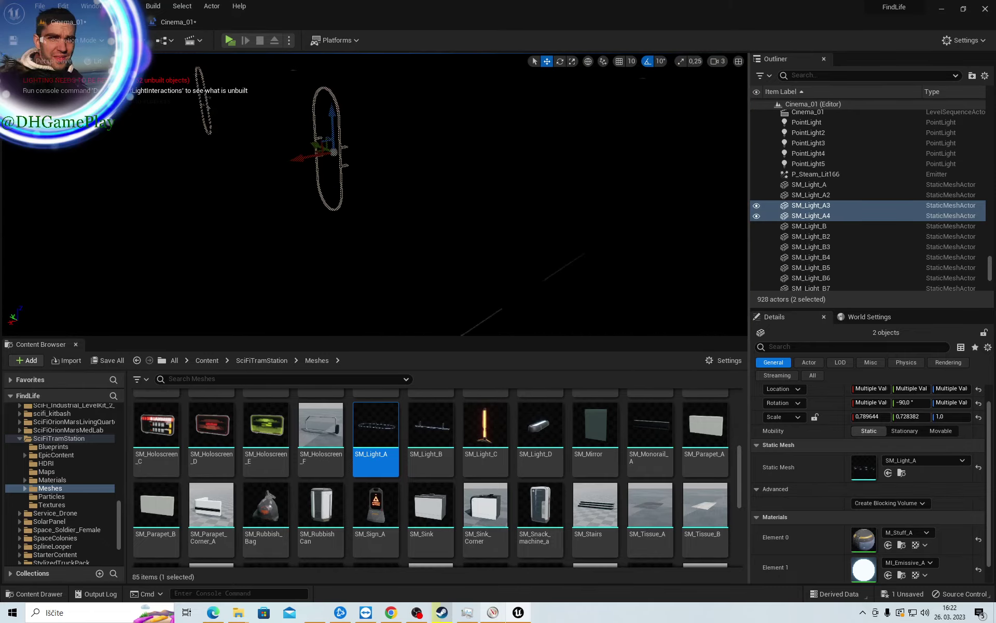
right_drag(446, 180, 452, 177)
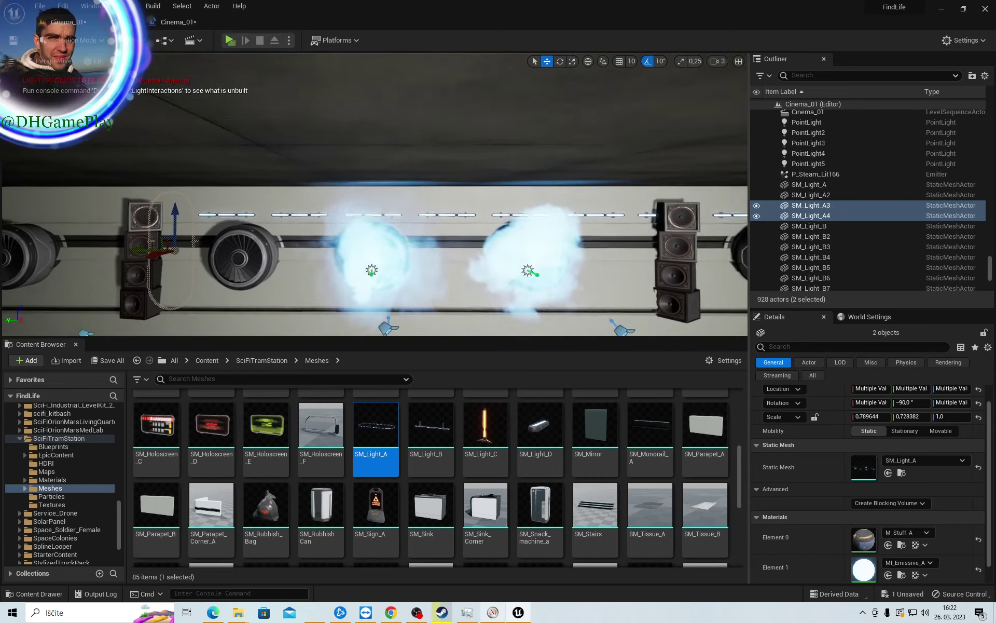
right_drag(248, 179, 248, 179)
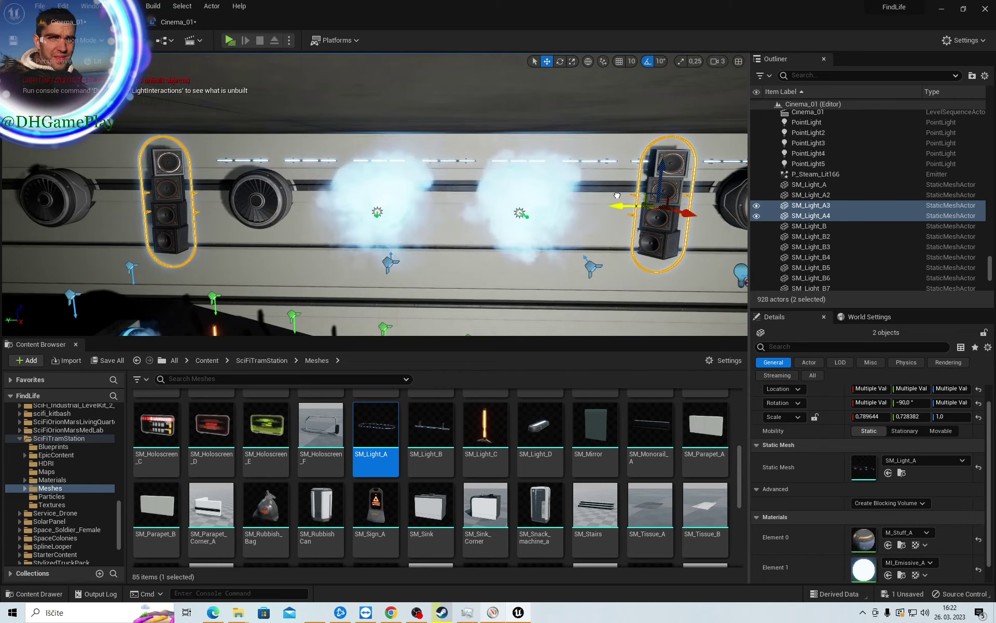
right_drag(374, 195, 374, 195)
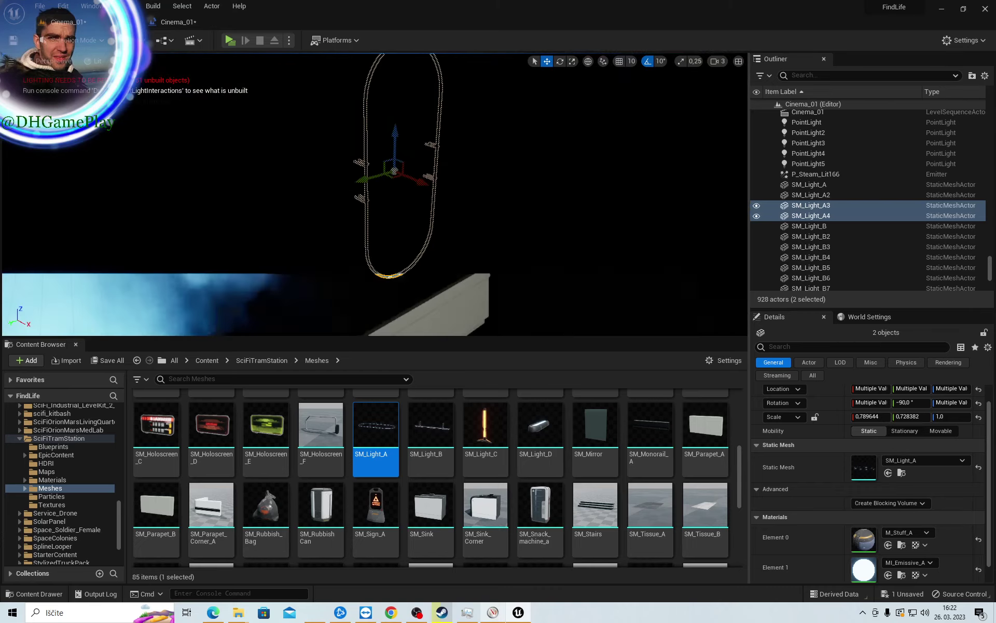
right_drag(601, 263, 601, 263)
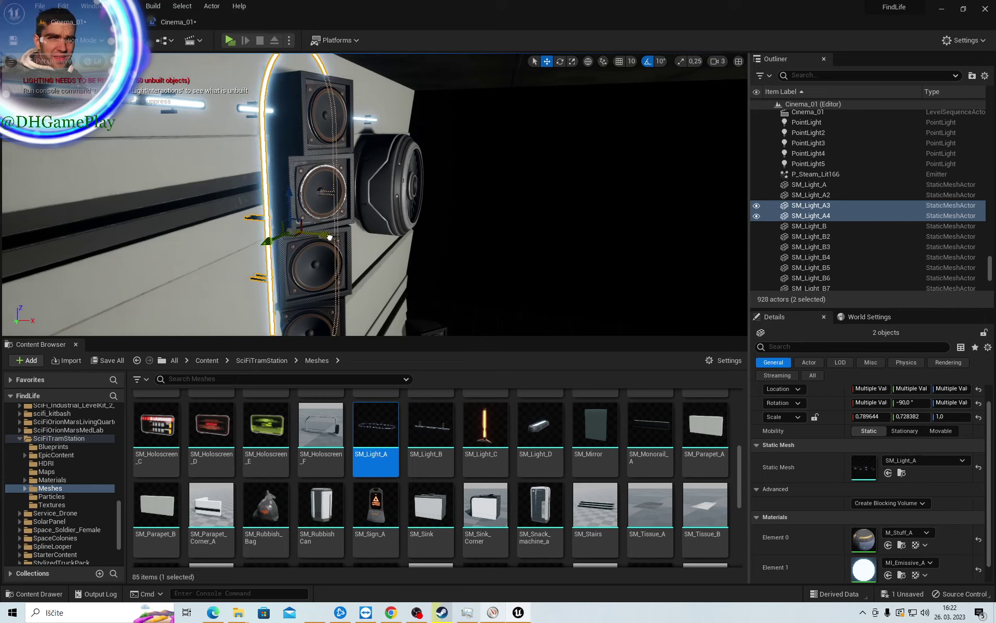
alt+drag(328, 233, 328, 234)
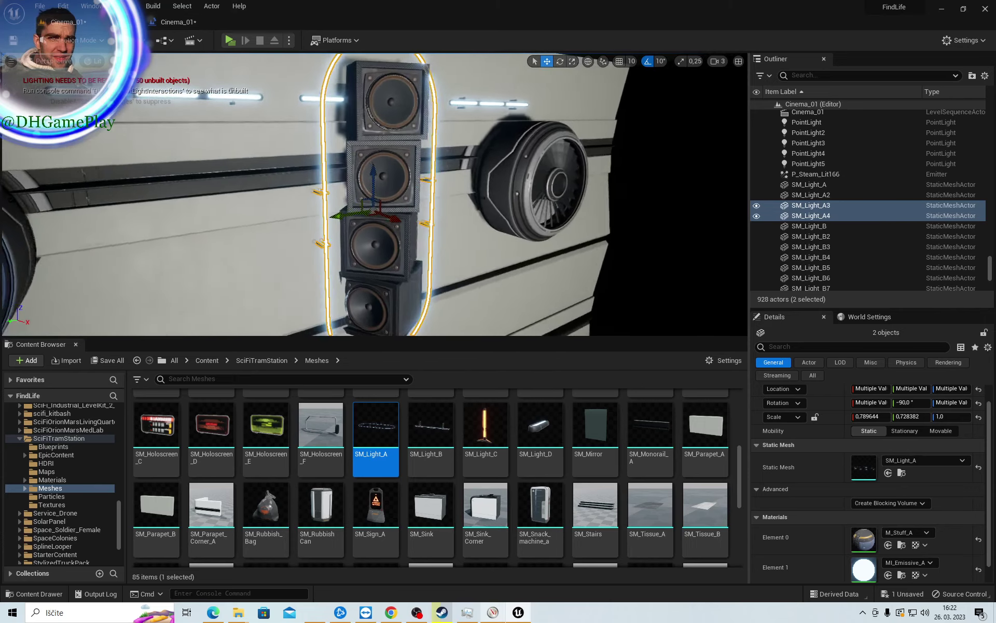
right_drag(374, 195, 374, 195)
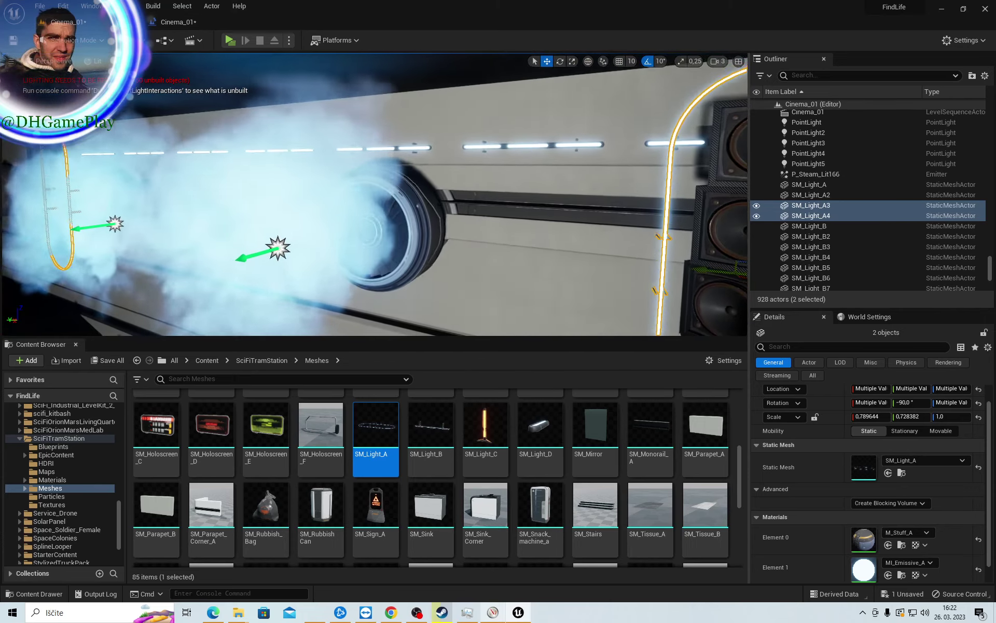
right_drag(344, 247, 344, 247)
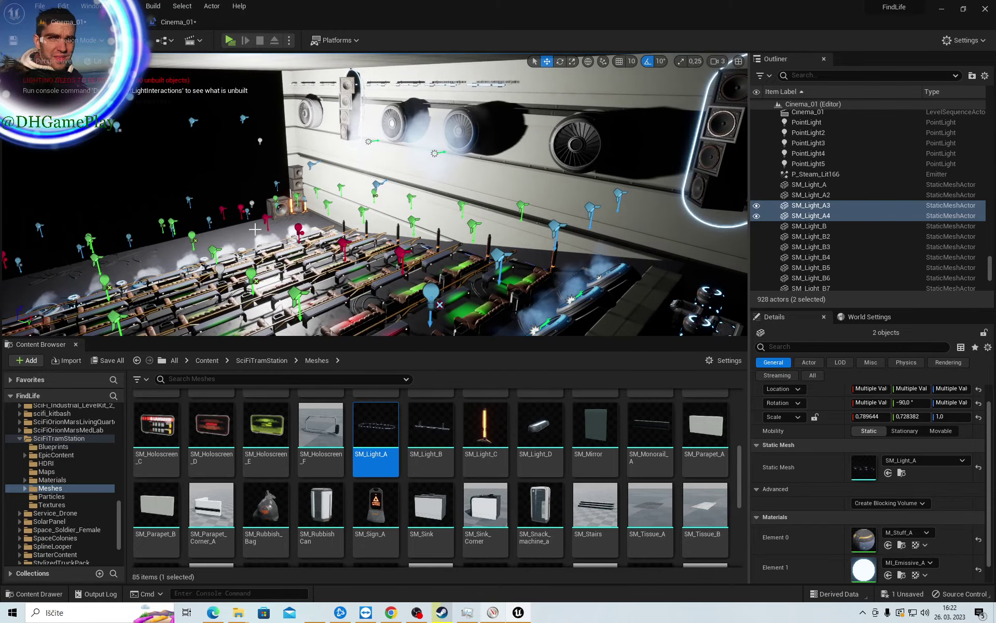
Delete PointLight5 and look around the darkened room toward the glowing speaker frame
click(255, 228)
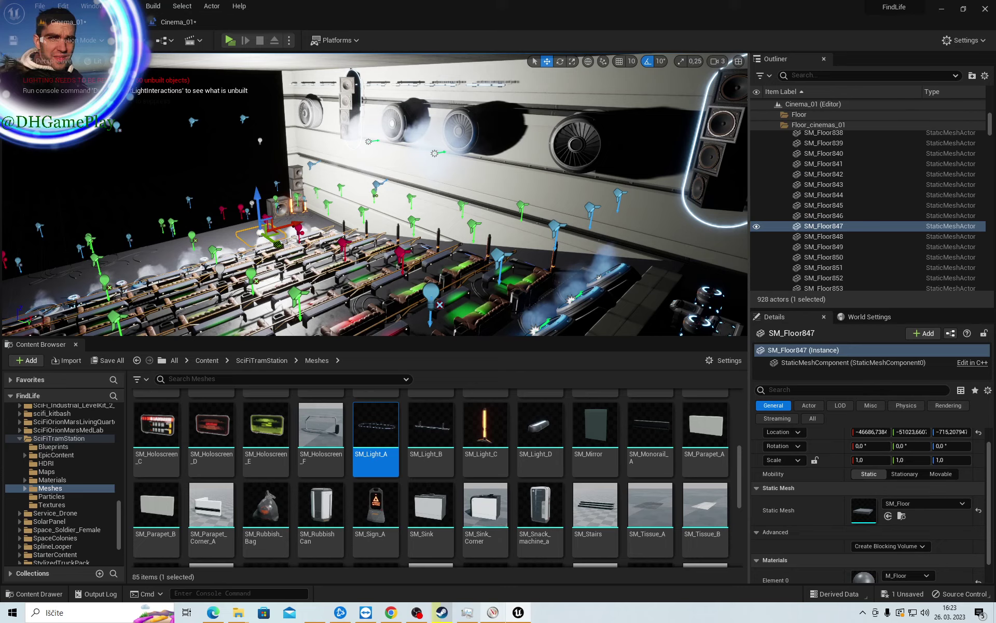
click(260, 141)
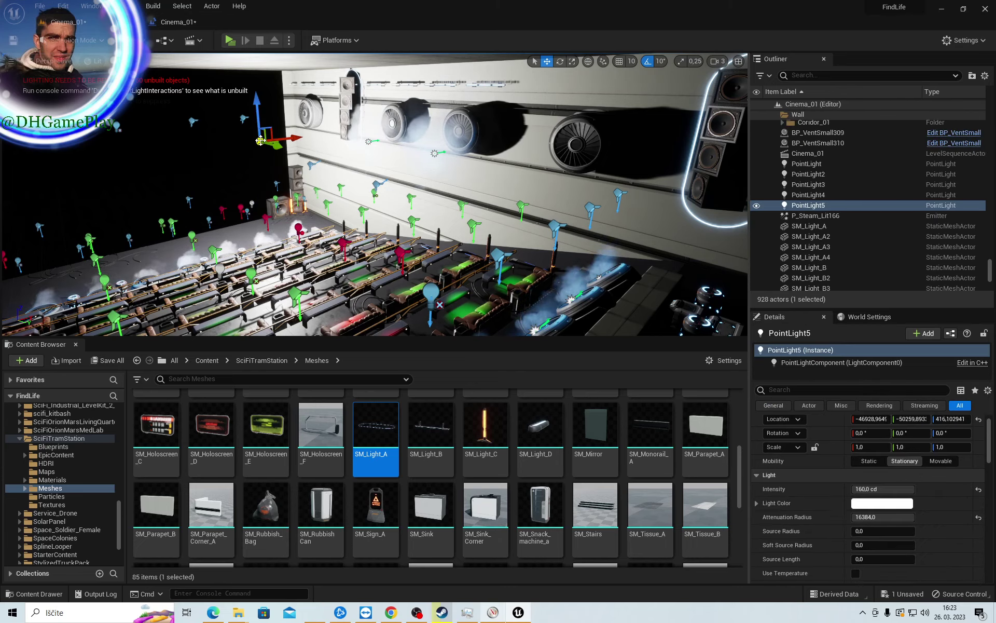
key(Delete)
right_drag(454, 228, 397, 229)
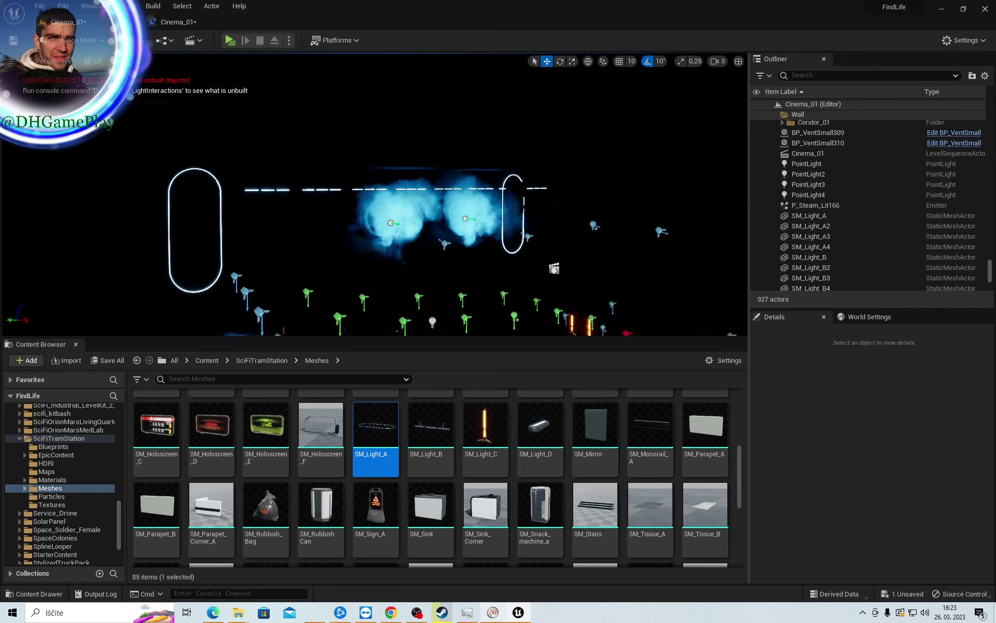
right_drag(338, 225, 338, 224)
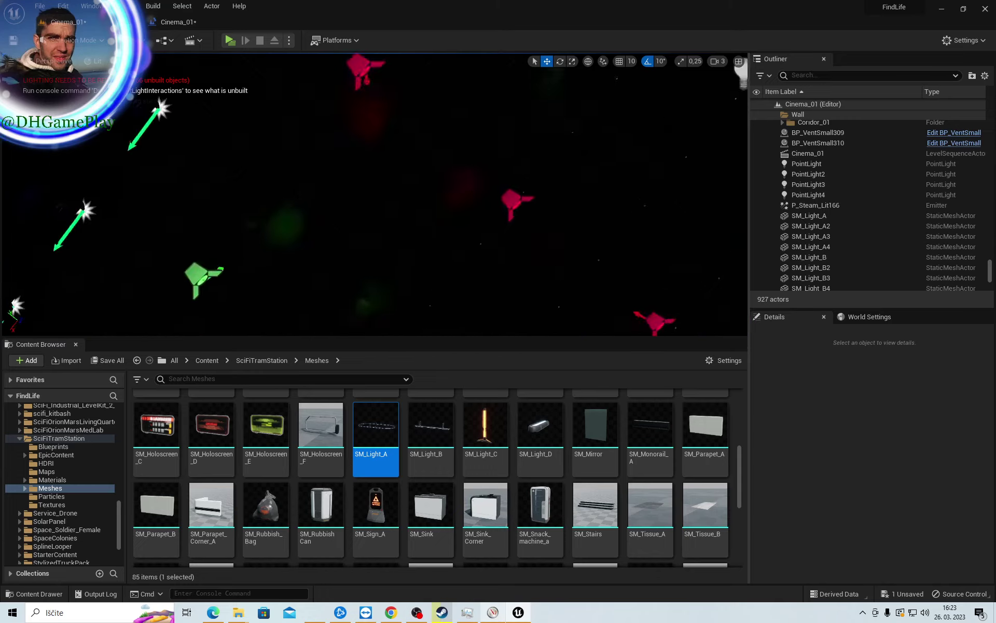
right_drag(338, 225, 337, 224)
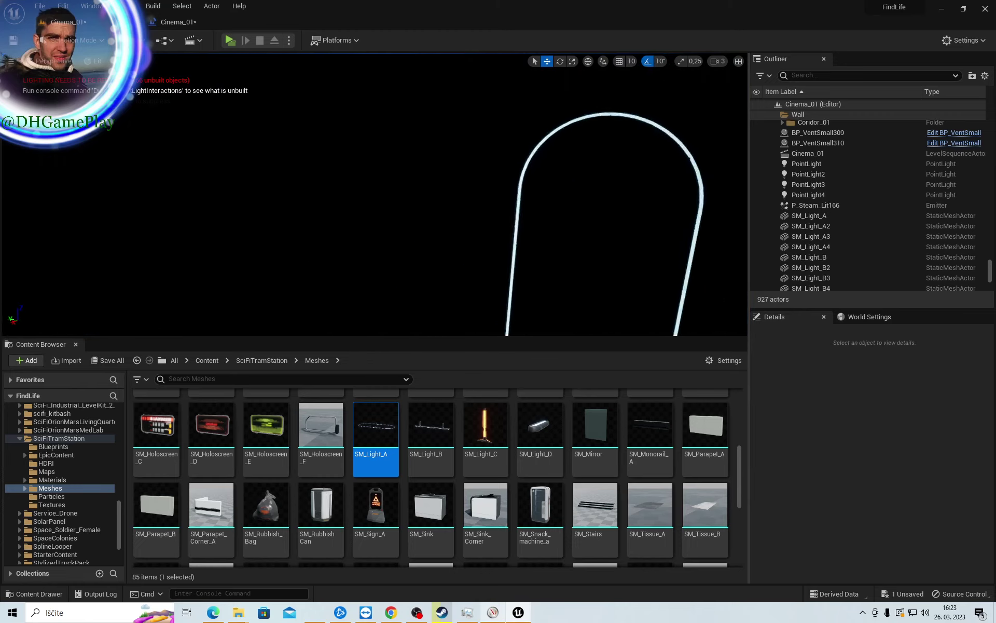
right_drag(338, 225, 325, 236)
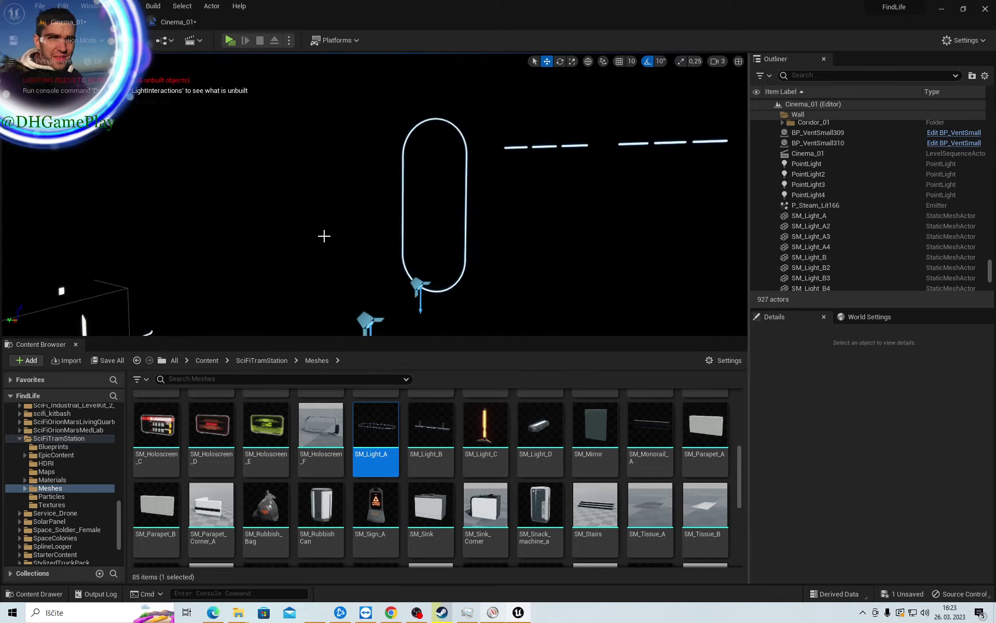
Place a new spot light and pitch it about 80 degrees downward
click(163, 40)
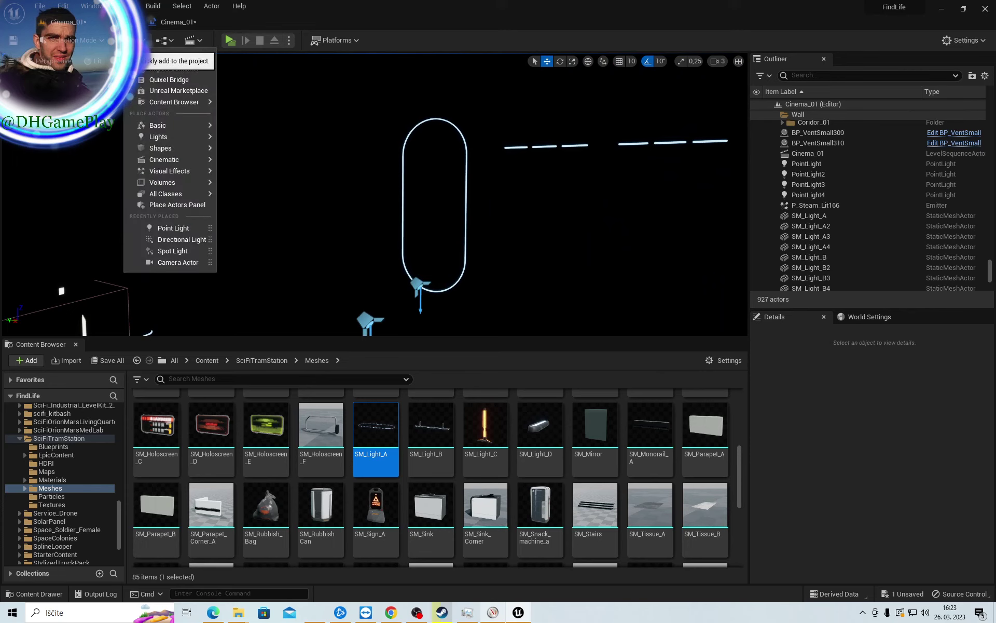
mouse_move(159, 137)
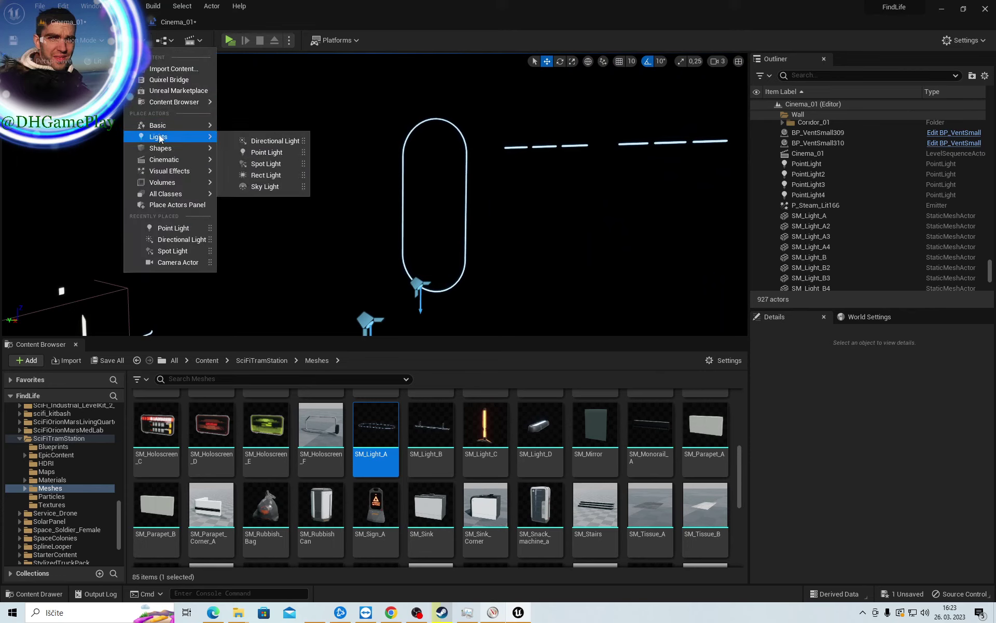
click(277, 164)
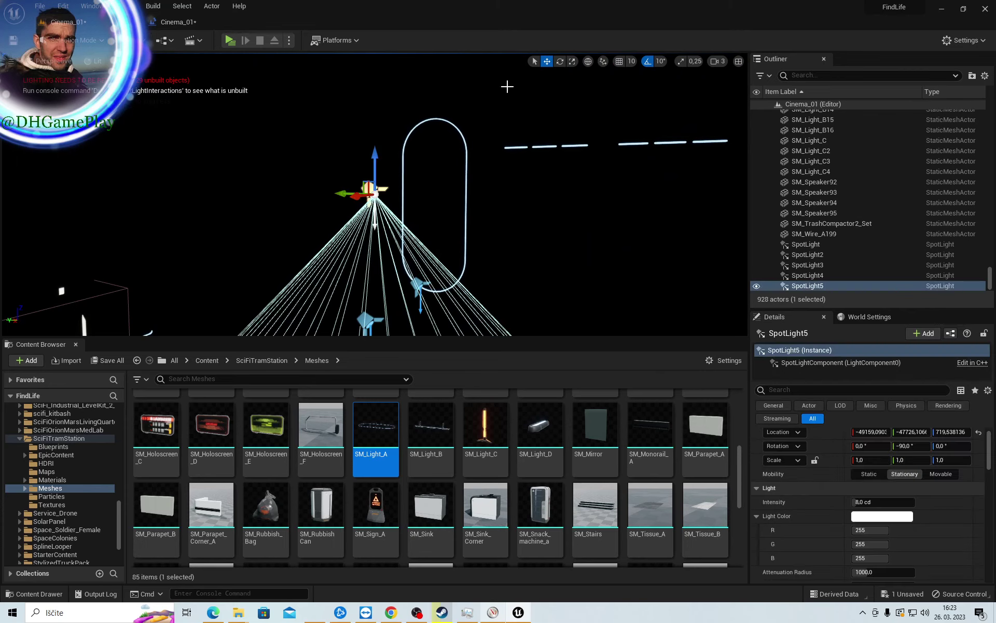
click(560, 62)
drag(361, 150, 370, 256)
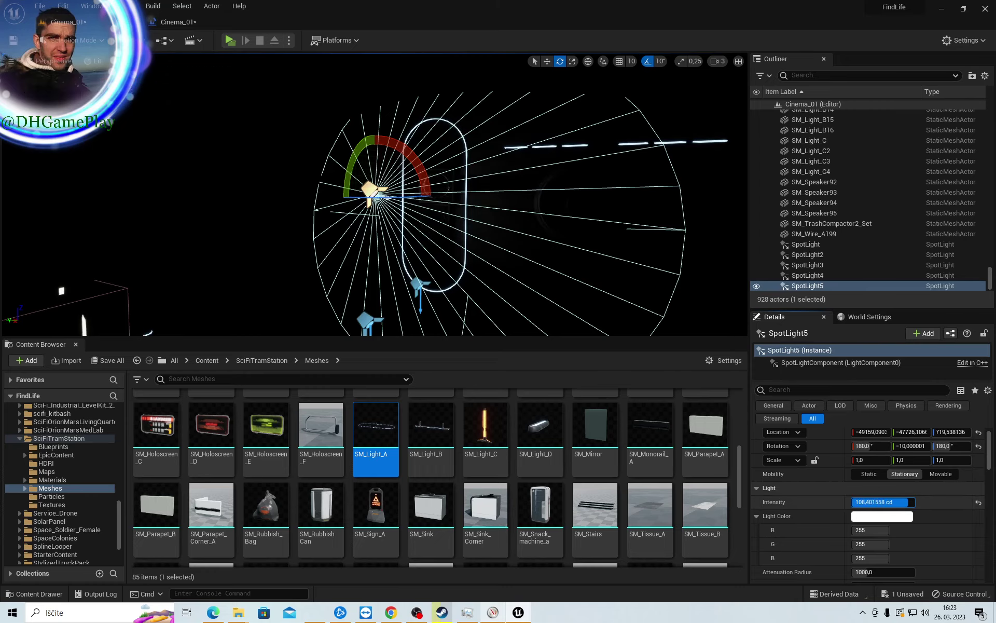
mouse_move(394, 244)
right_down()
mouse_move(332, 270)
mouse_move(311, 260)
right_up()
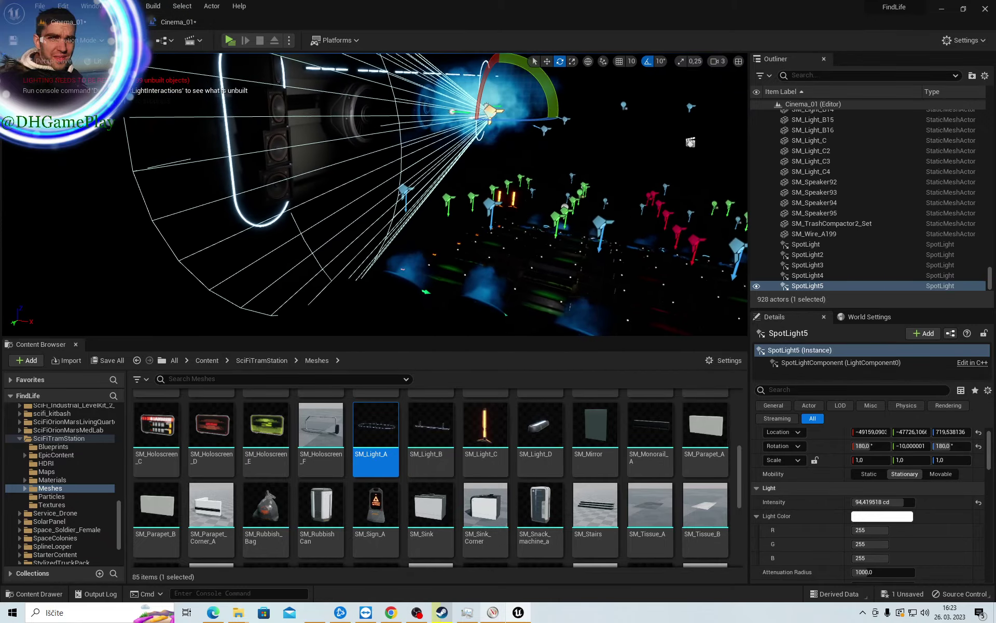
Narrow the spot light's outer cone and set its intensity to about 28.06 cd
scroll(863, 556, down, 2)
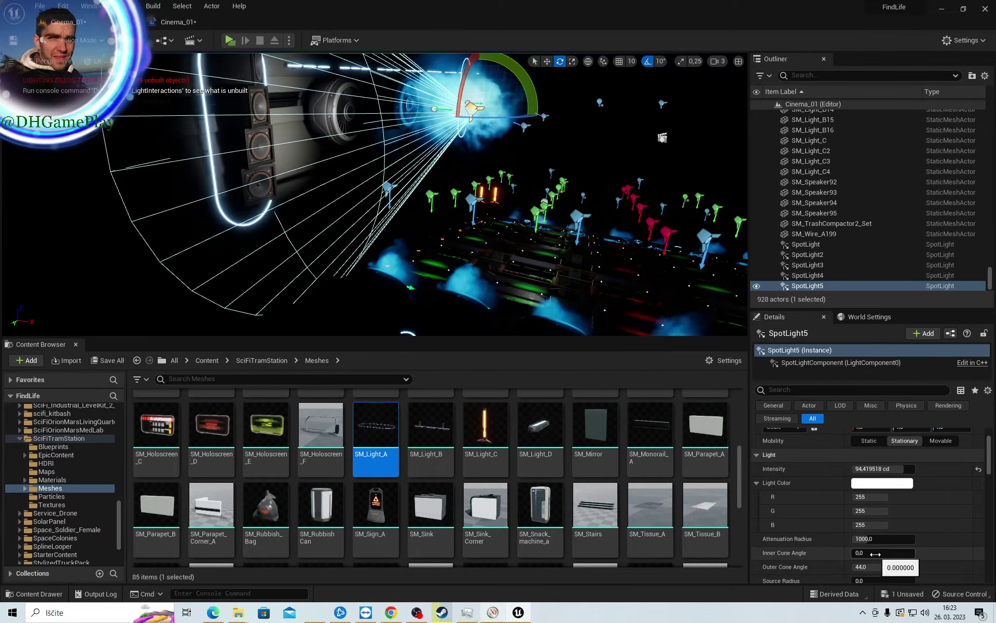
mouse_move(887, 570)
mouse_down()
mouse_move(857, 570)
mouse_move(903, 538)
mouse_up()
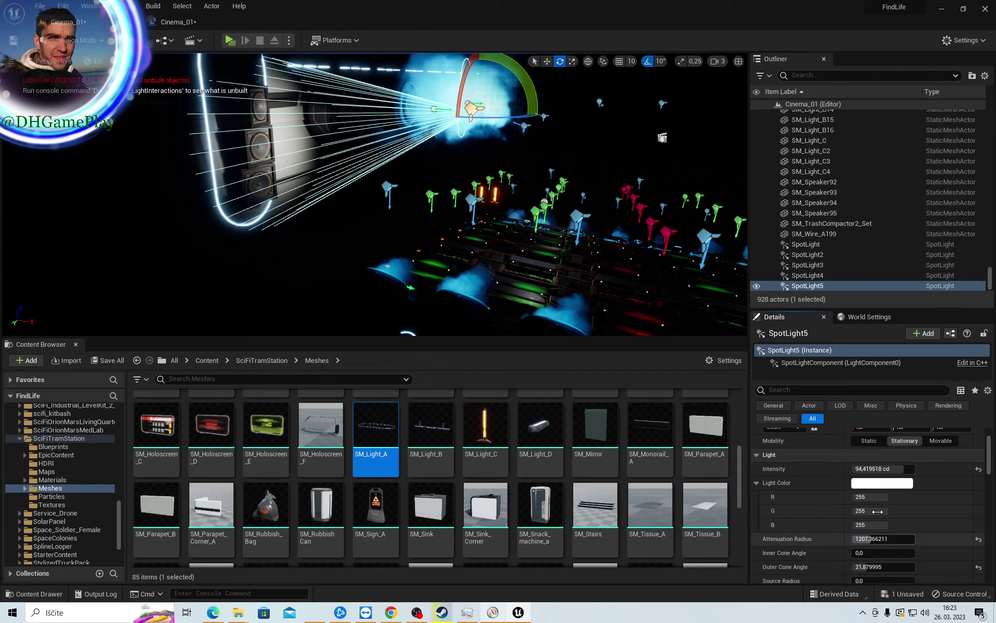
drag(882, 469, 851, 468)
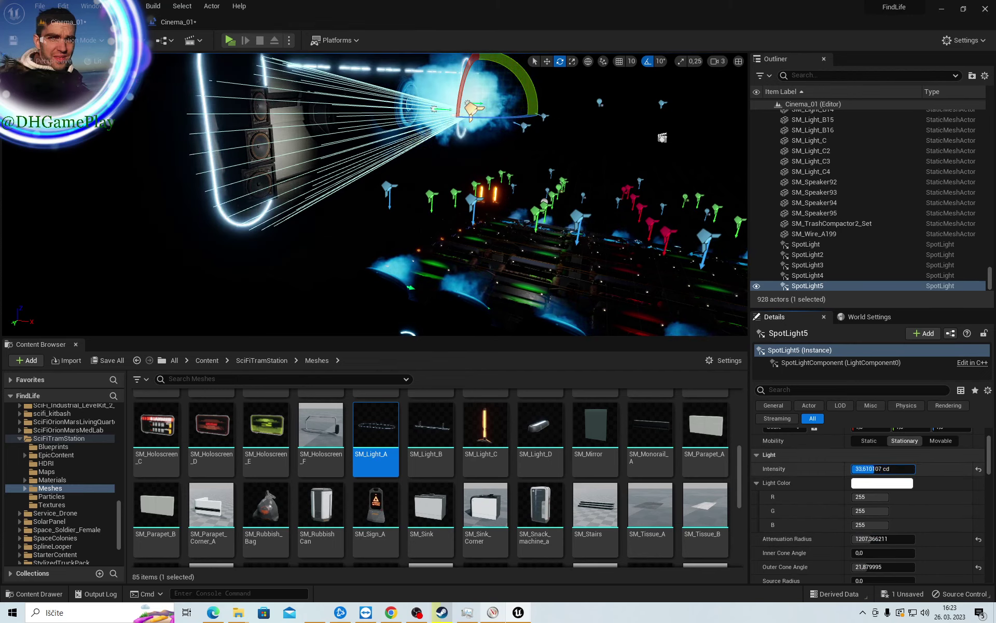
mouse_move(658, 243)
right_down()
mouse_move(539, 94)
mouse_move(519, 98)
right_up()
key(w)
right_drag(373, 187, 322, 187)
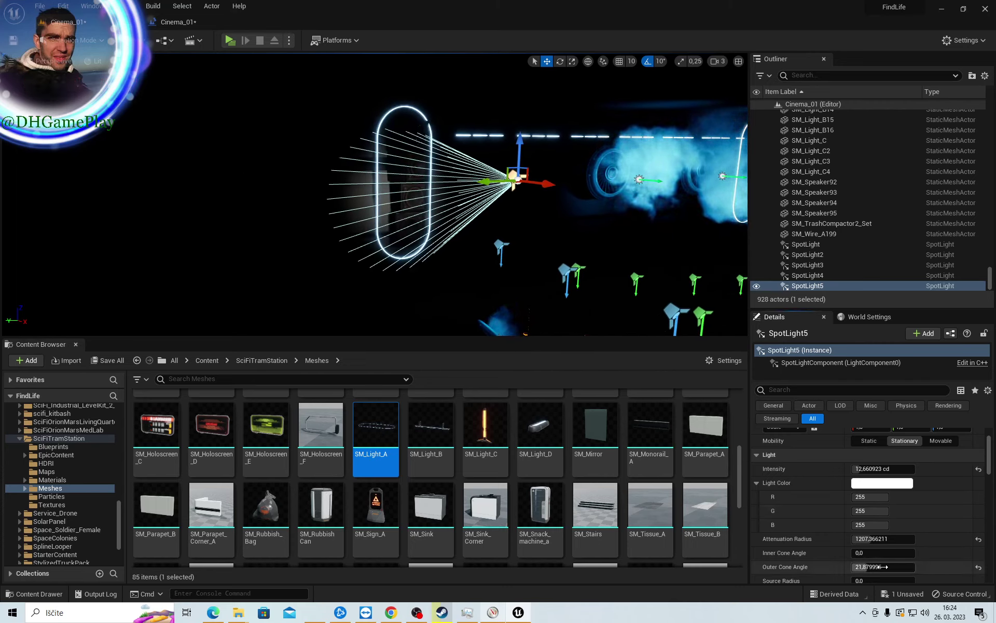
mouse_move(882, 567)
mouse_down()
mouse_move(856, 567)
mouse_move(862, 553)
mouse_up()
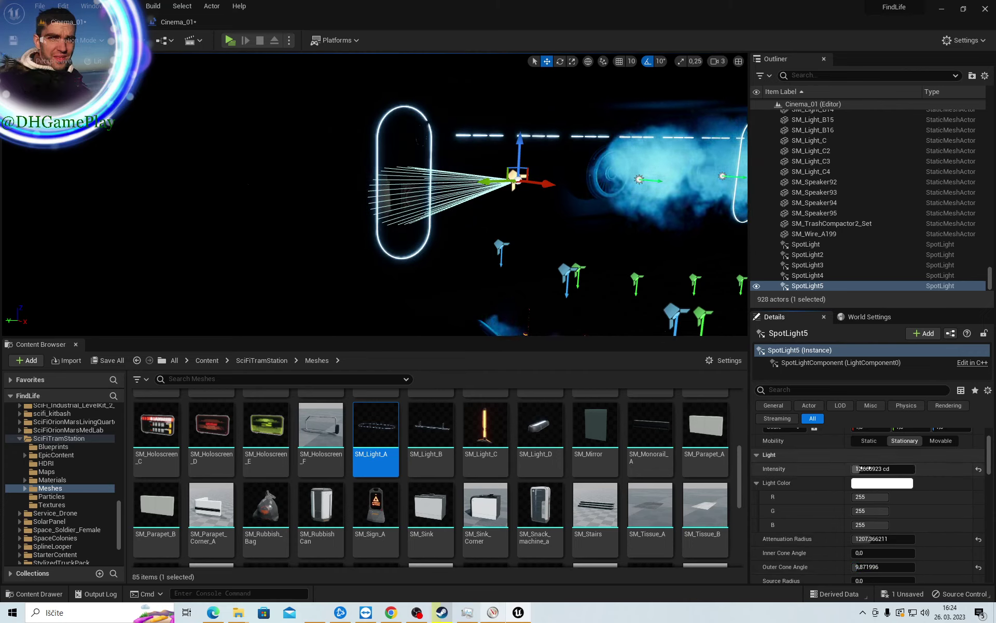
drag(869, 469, 857, 468)
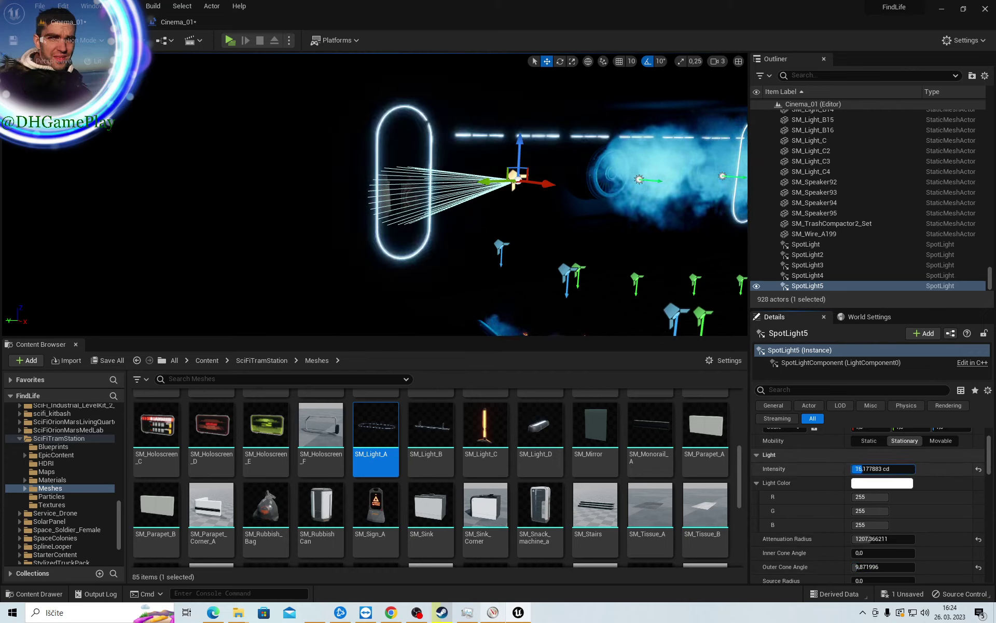
click(751, 314)
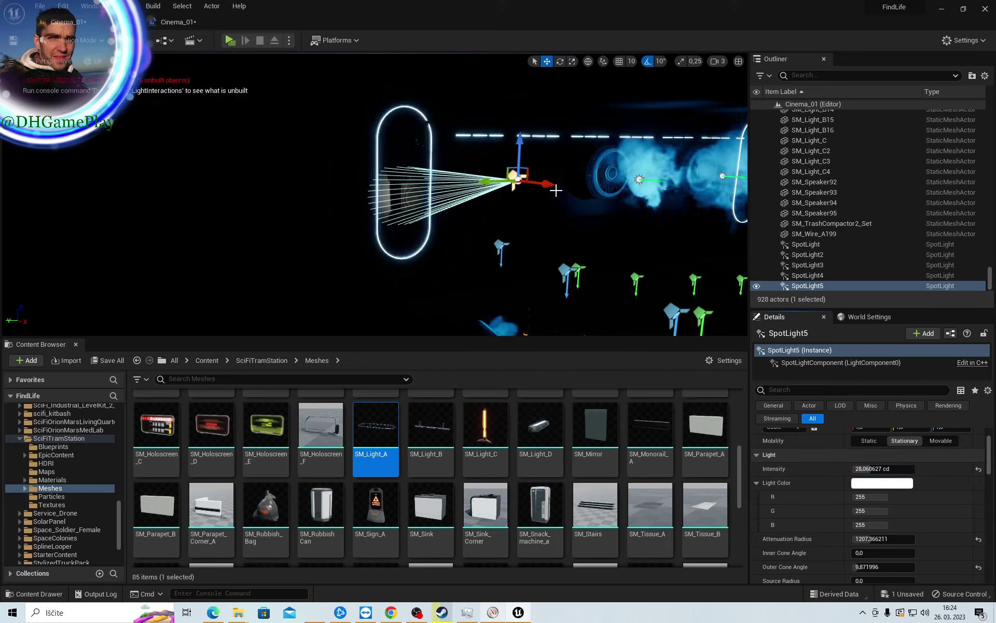
Raise the spot light and move it toward the speaker frame
drag(552, 185, 595, 196)
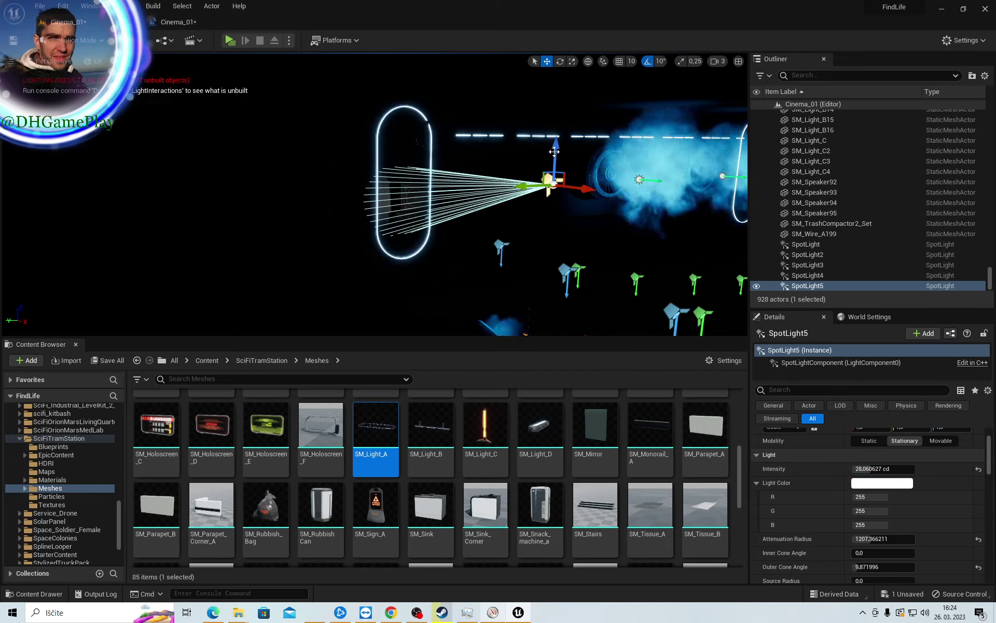
mouse_move(555, 151)
mouse_down()
mouse_move(554, 55)
mouse_move(560, 96)
mouse_up()
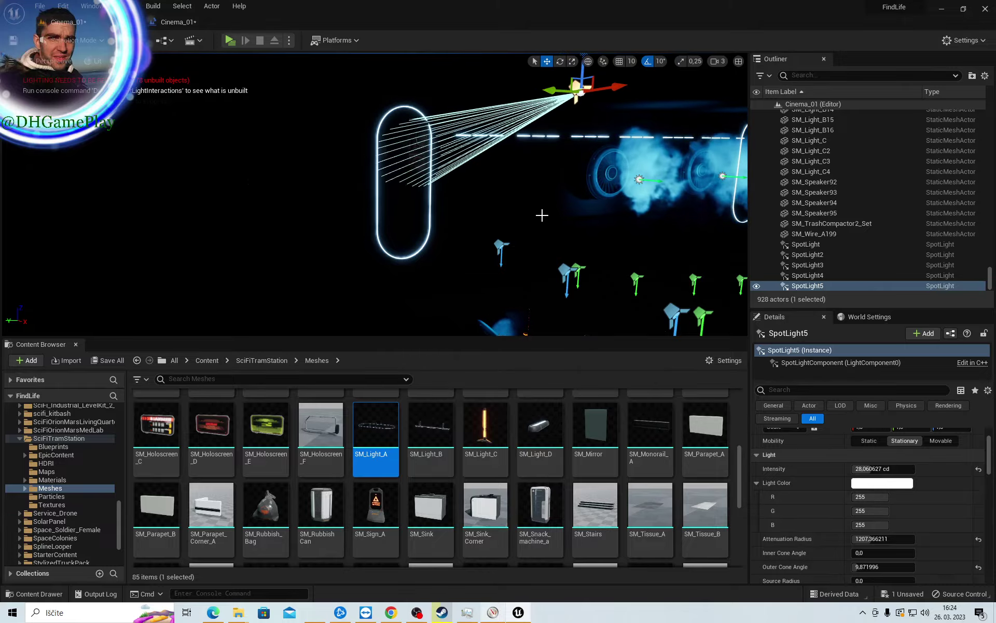
right_drag(542, 215, 519, 218)
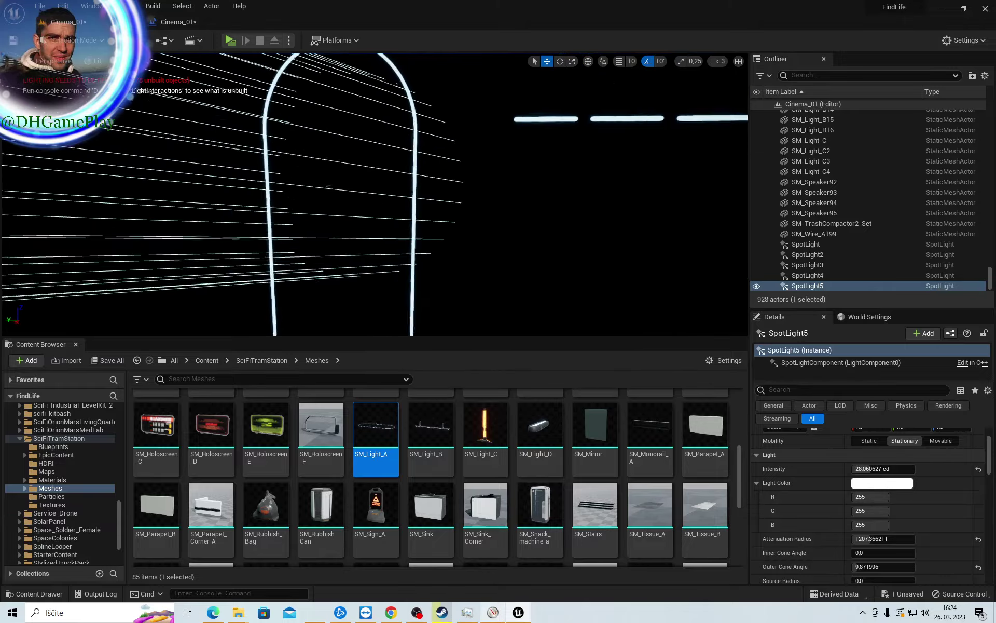
key(f)
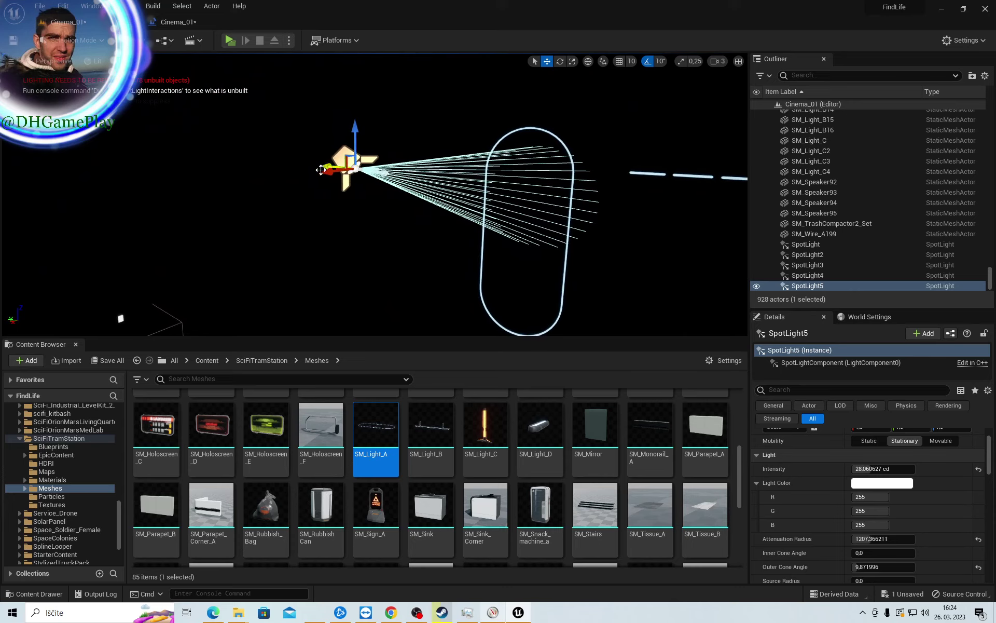
drag(322, 171, 446, 203)
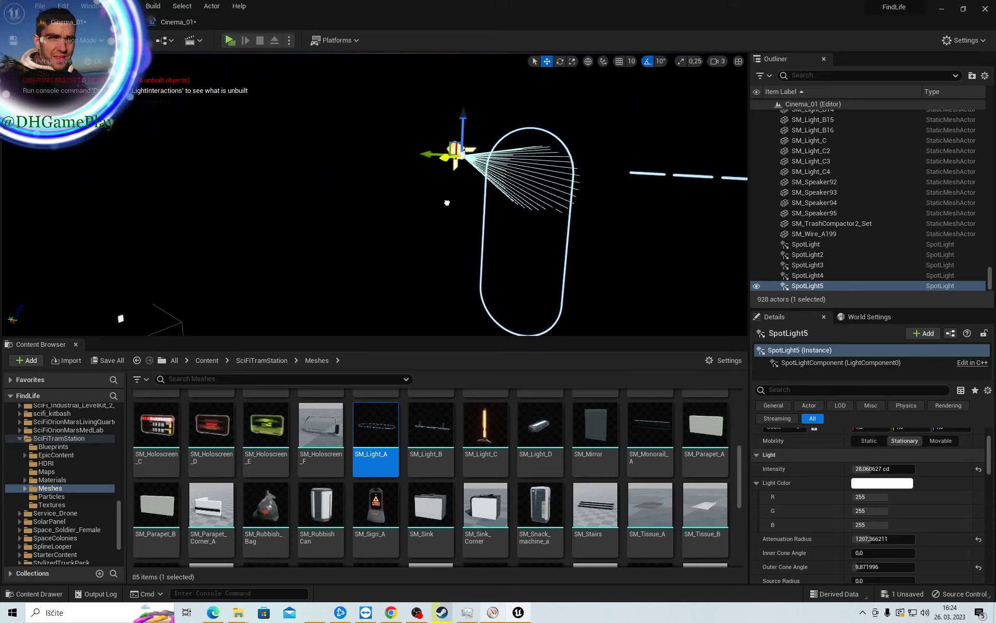
alt+drag(473, 221, 517, 177)
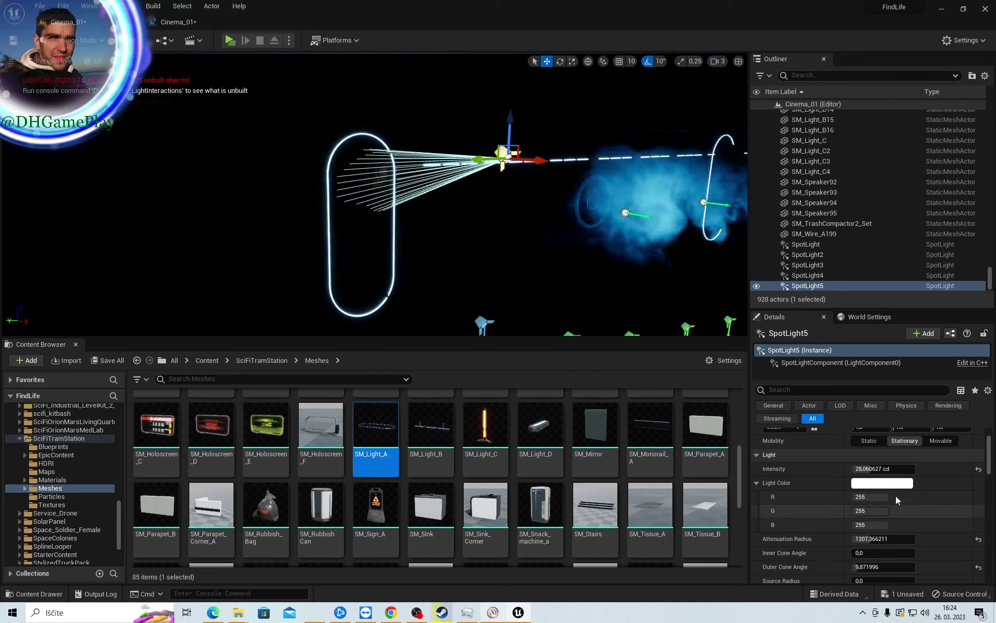
Raise intensity to about 36 cd, set SpotLight5 high beside the speaker, and duplicate it
drag(882, 468, 906, 469)
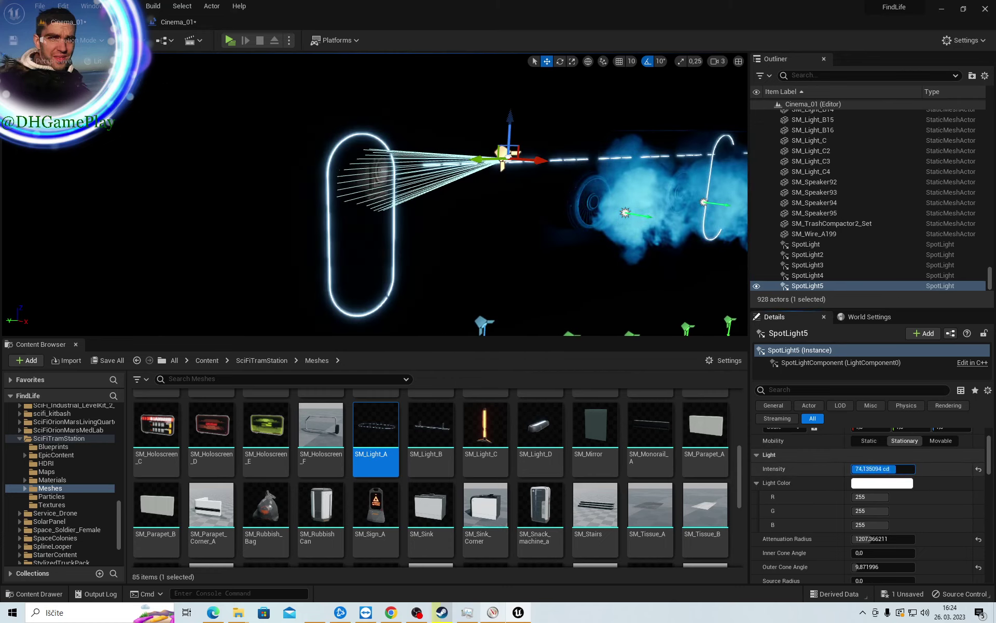
alt+drag(467, 208, 405, 213)
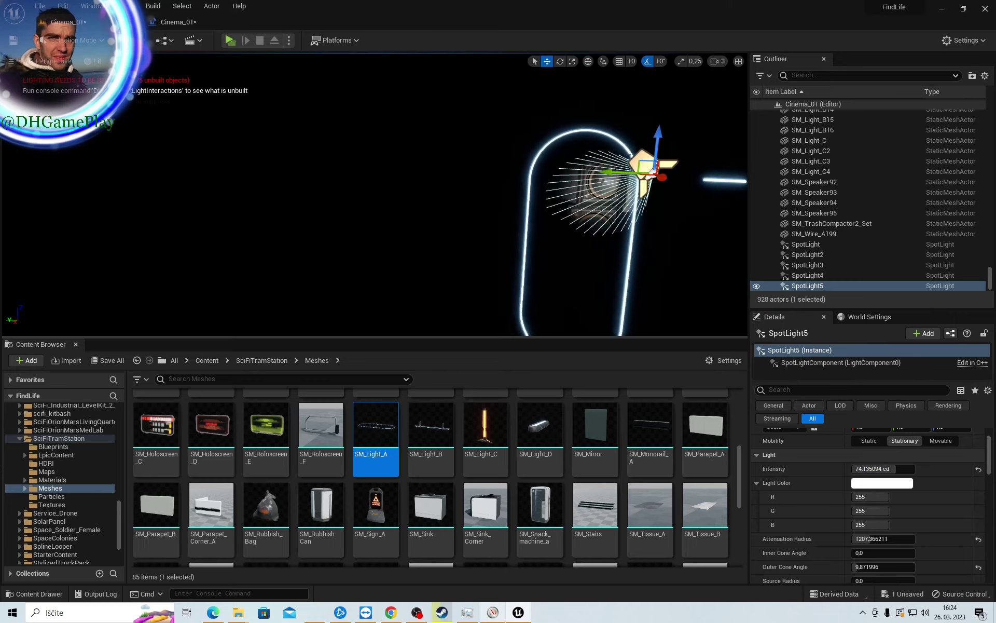
alt+drag(617, 255, 606, 257)
right_drag(619, 177, 619, 178)
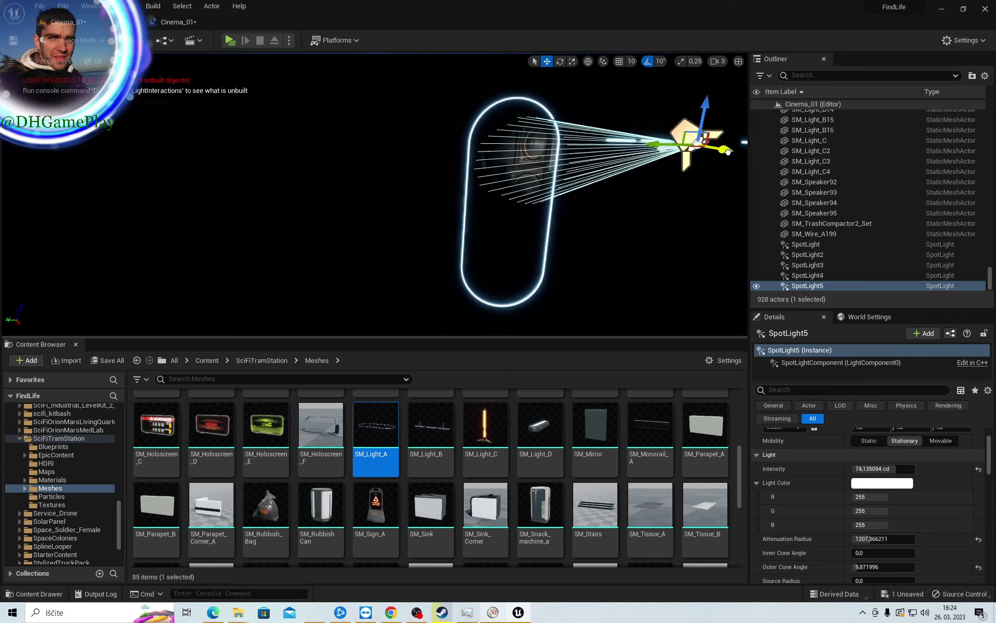
drag(715, 121, 726, 71)
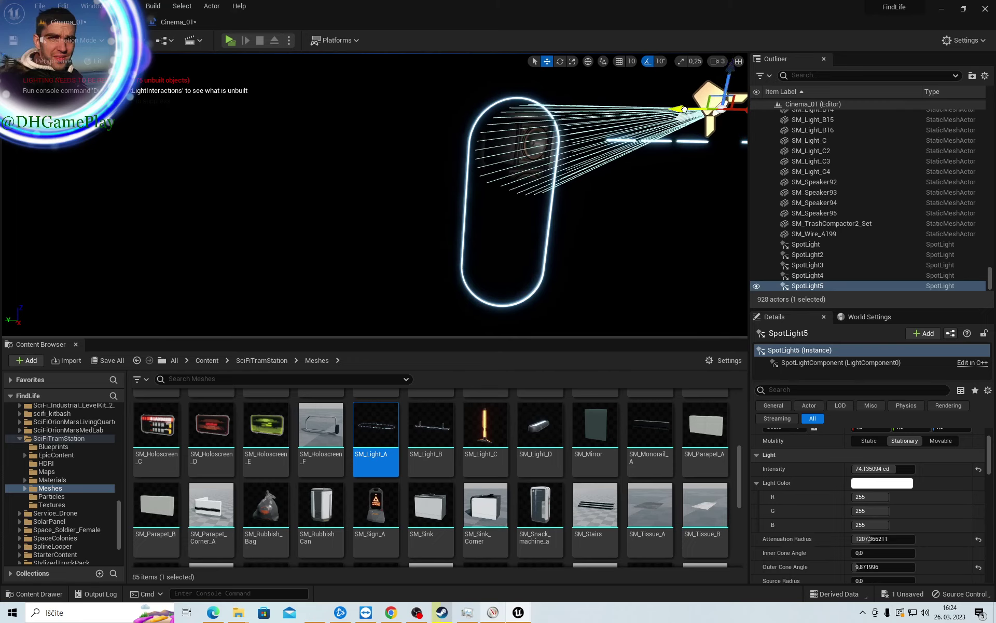
drag(683, 109, 660, 108)
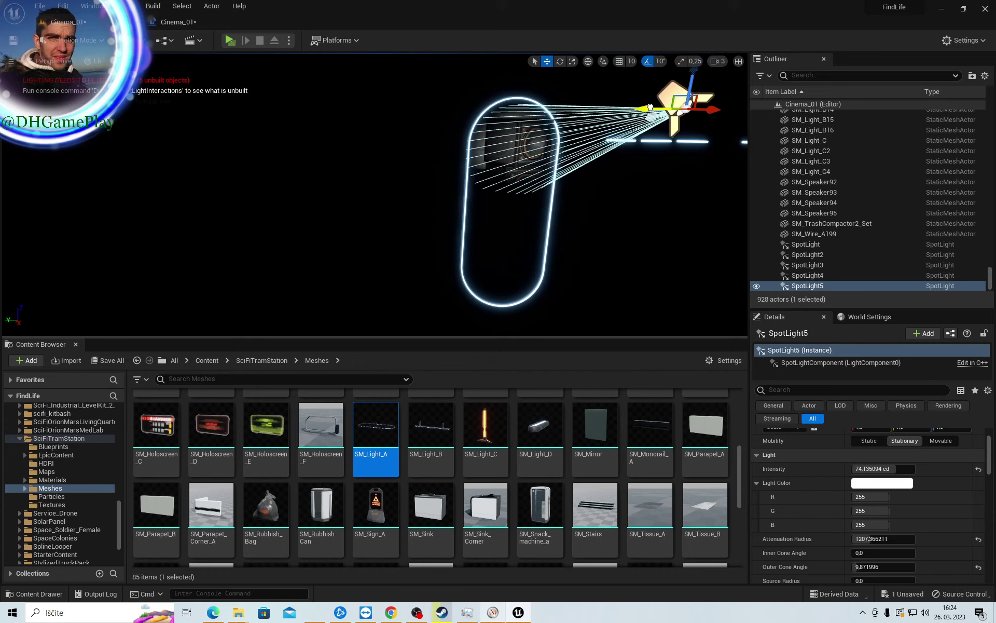
mouse_move(605, 171)
right_down()
mouse_move(622, 171)
mouse_move(589, 178)
right_up()
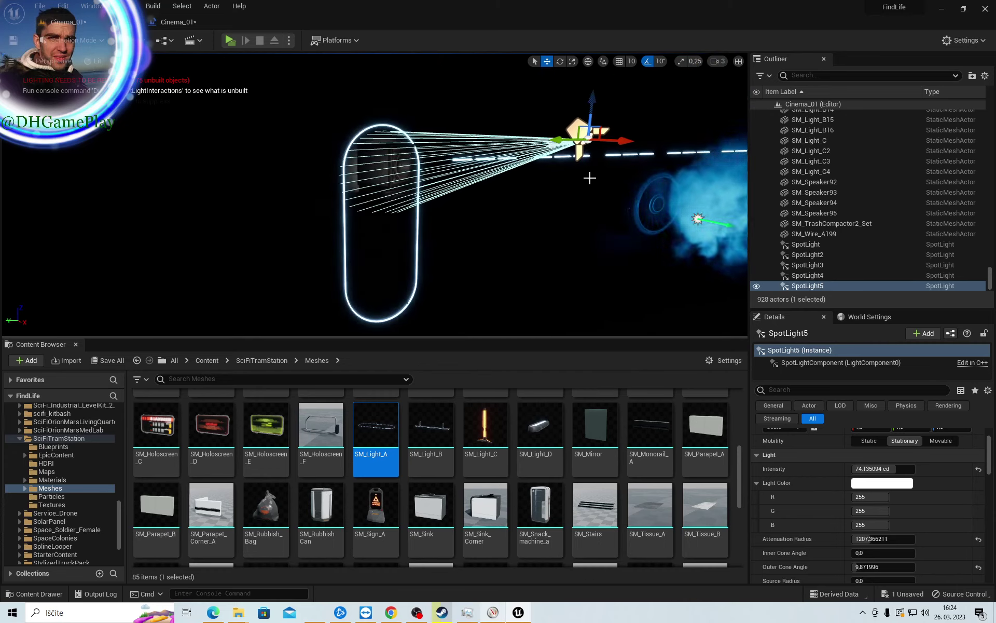
key(ctrl+d)
Stack the spotlight copies down the speaker frame and select SpotLight5 to SpotLight7
mouse_move(593, 105)
mouse_down()
mouse_move(569, 222)
mouse_move(569, 327)
mouse_up()
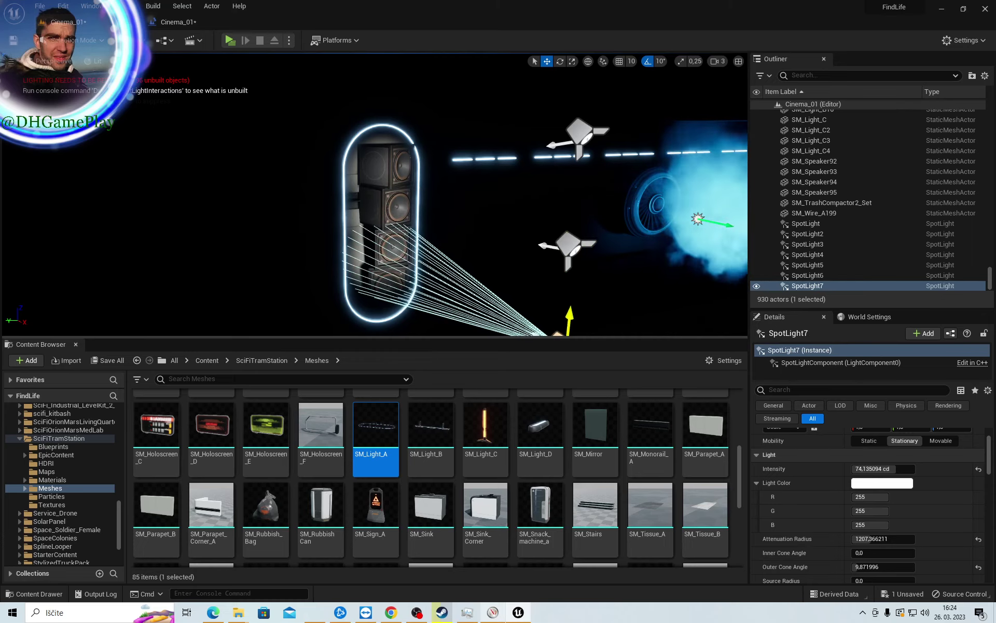
right_drag(569, 327, 533, 204)
drag(537, 114, 527, 129)
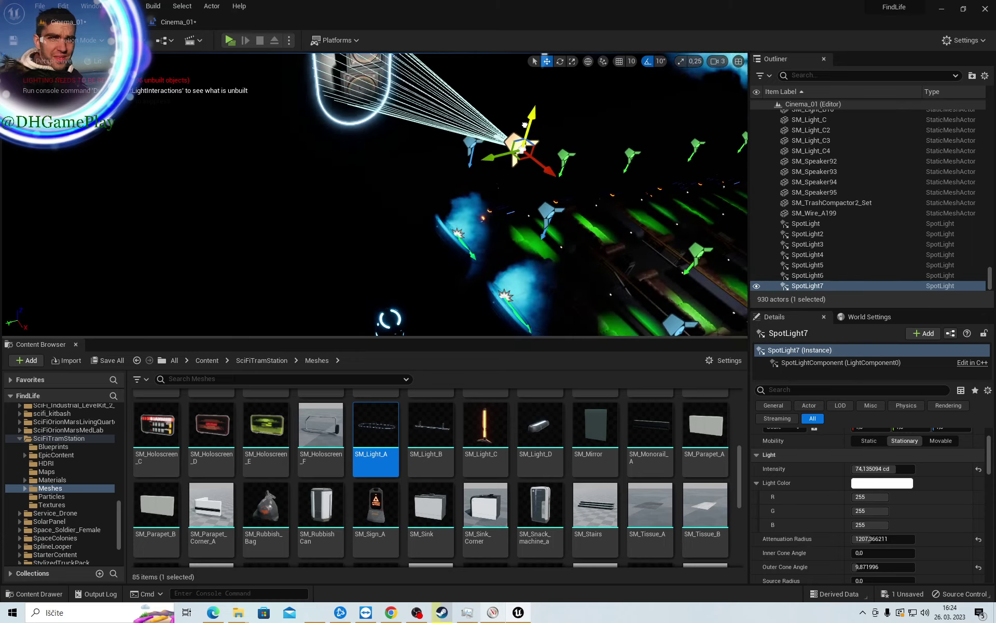
right_drag(528, 129, 524, 130)
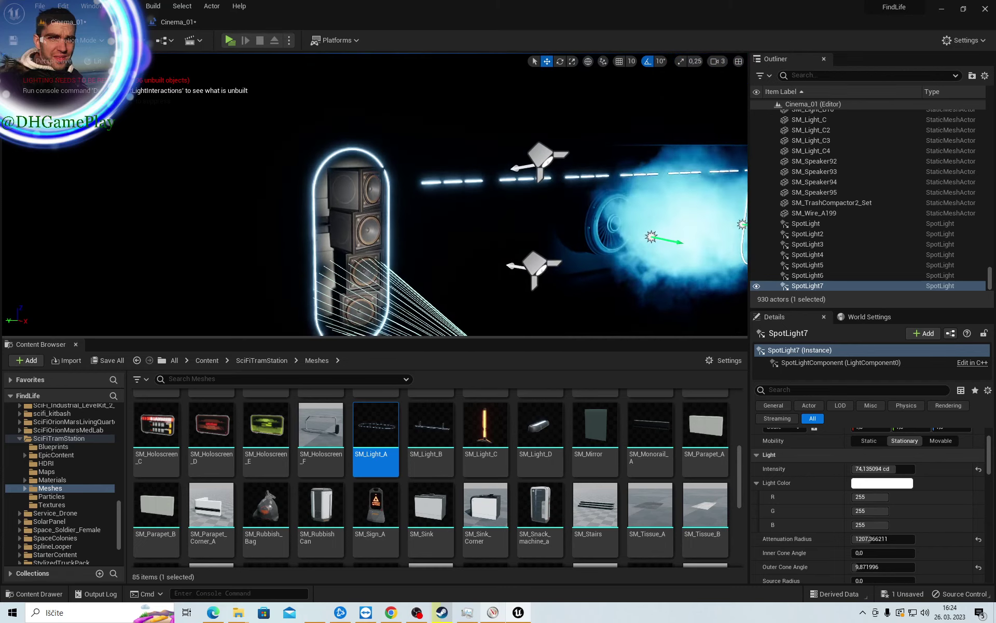
ctrl+click(546, 172)
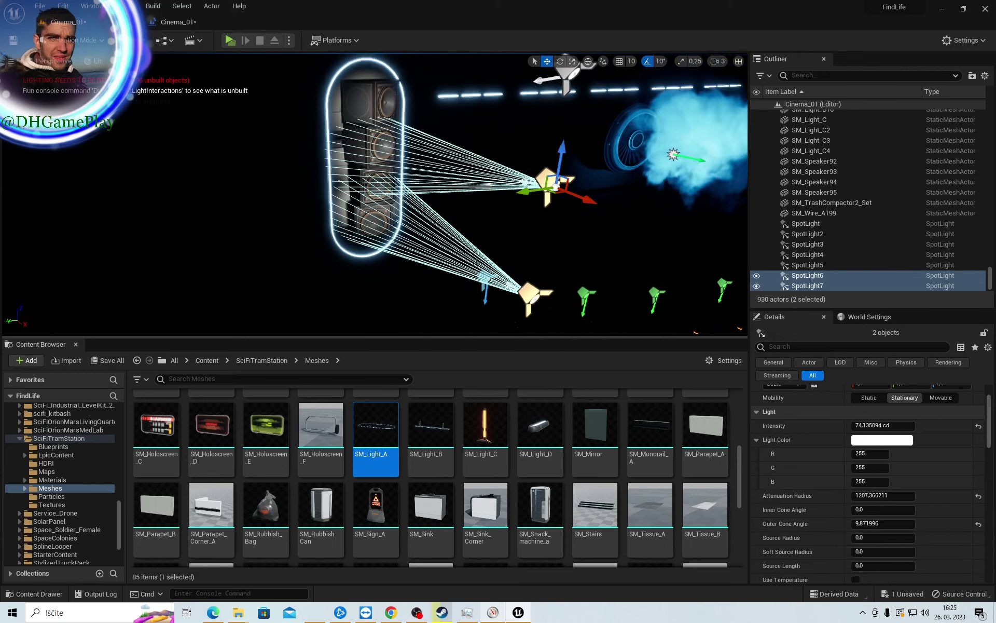
right_drag(547, 172, 539, 156)
ctrl+click(543, 164)
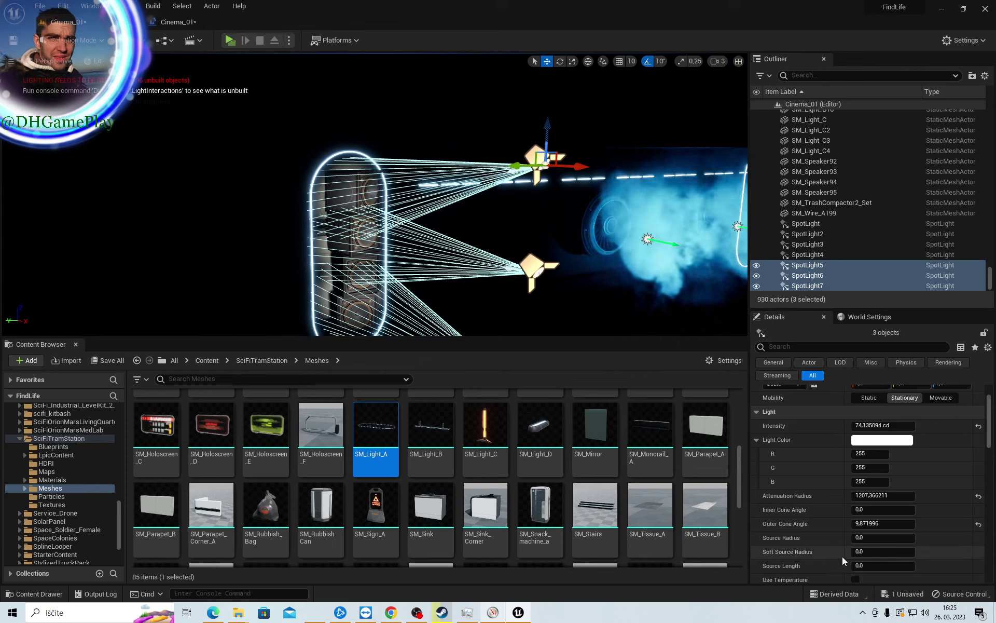
Give the three spotlights a pale blue light colour of 228, 234, 255
click(878, 443)
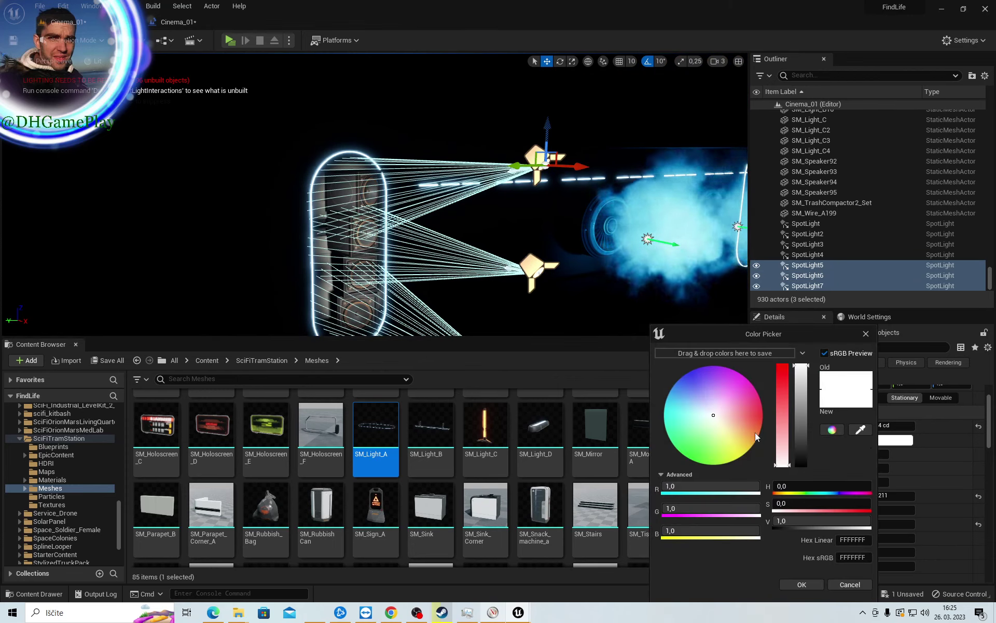
click(693, 385)
mouse_move(693, 384)
mouse_down()
mouse_move(705, 404)
mouse_move(673, 407)
mouse_move(688, 381)
mouse_move(722, 435)
mouse_up()
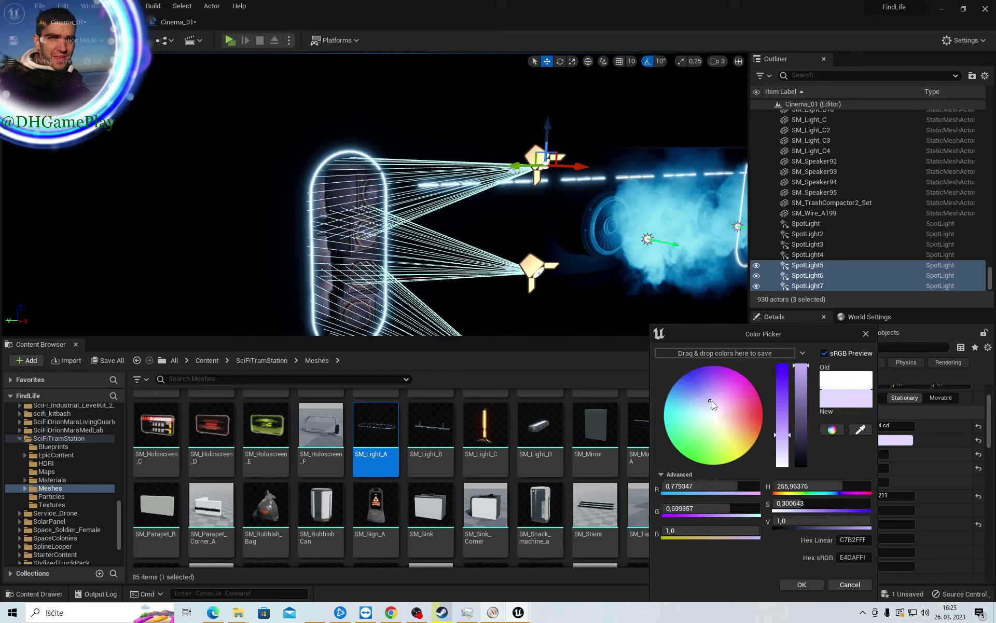
mouse_move(708, 450)
mouse_down()
mouse_move(726, 415)
mouse_move(726, 372)
mouse_move(712, 422)
mouse_move(707, 408)
mouse_up()
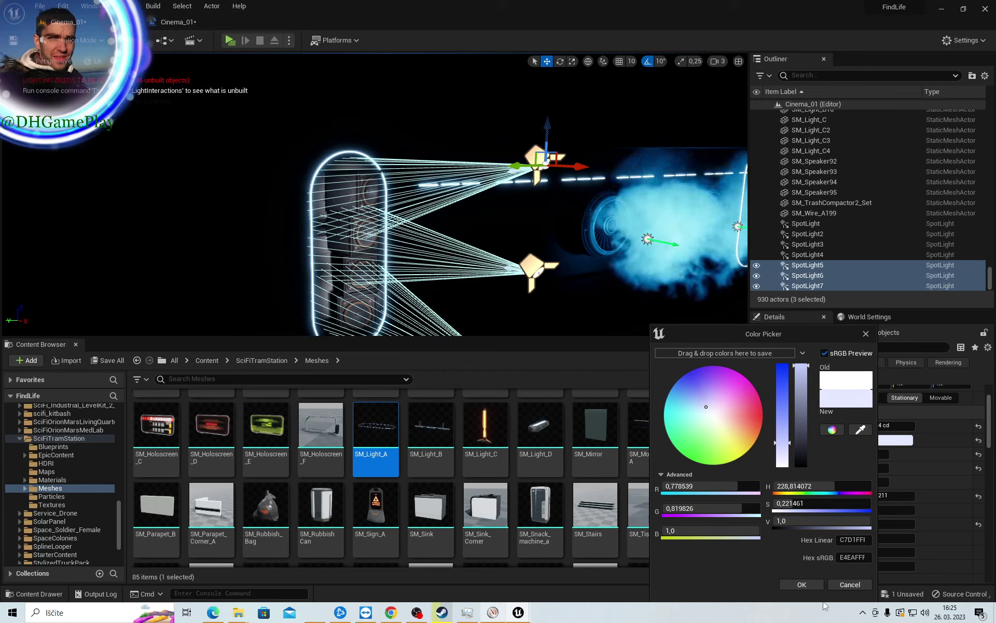
click(813, 586)
Duplicate the three tinted spotlights and move the copies toward the next speaker frame
mouse_move(694, 289)
right_down()
mouse_move(674, 234)
mouse_move(638, 226)
mouse_move(332, 236)
right_up()
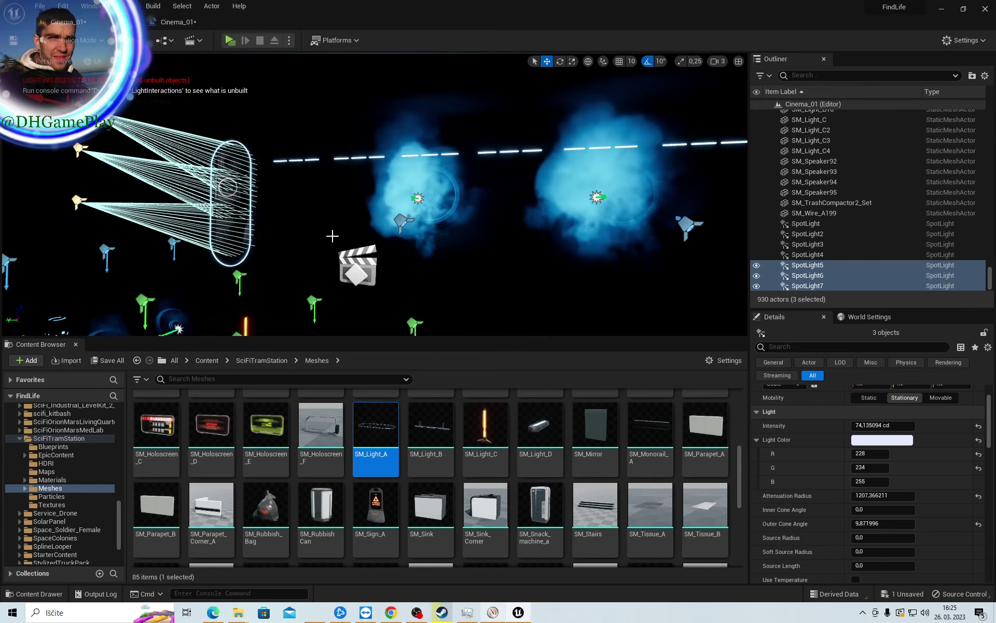
key(ctrl+d)
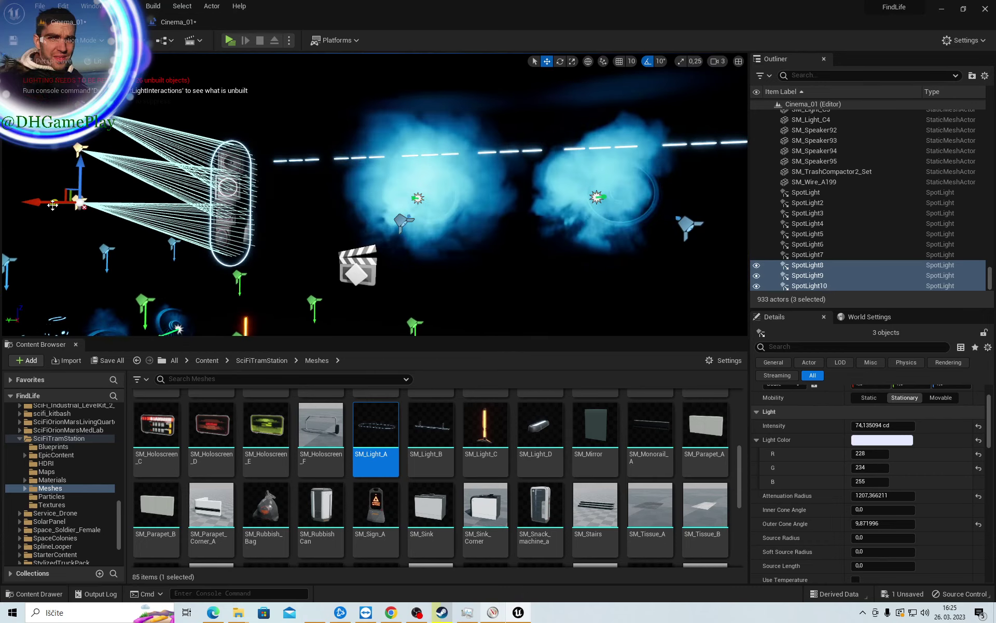
mouse_move(52, 205)
mouse_down()
mouse_move(188, 233)
mouse_move(573, 210)
mouse_move(634, 261)
mouse_move(741, 294)
mouse_up()
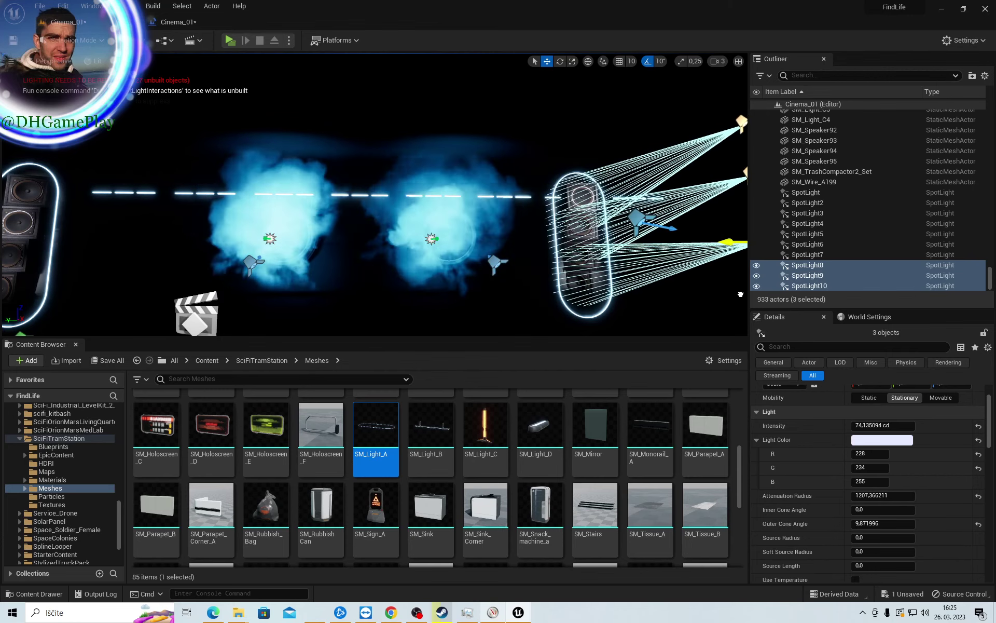
right_drag(632, 312, 571, 311)
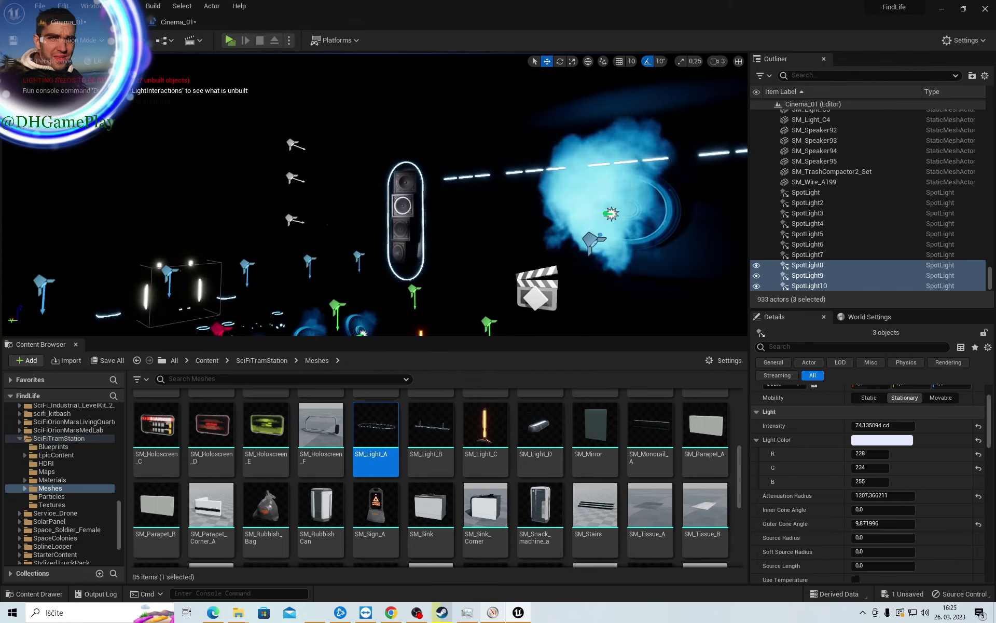
right_drag(312, 200, 315, 196)
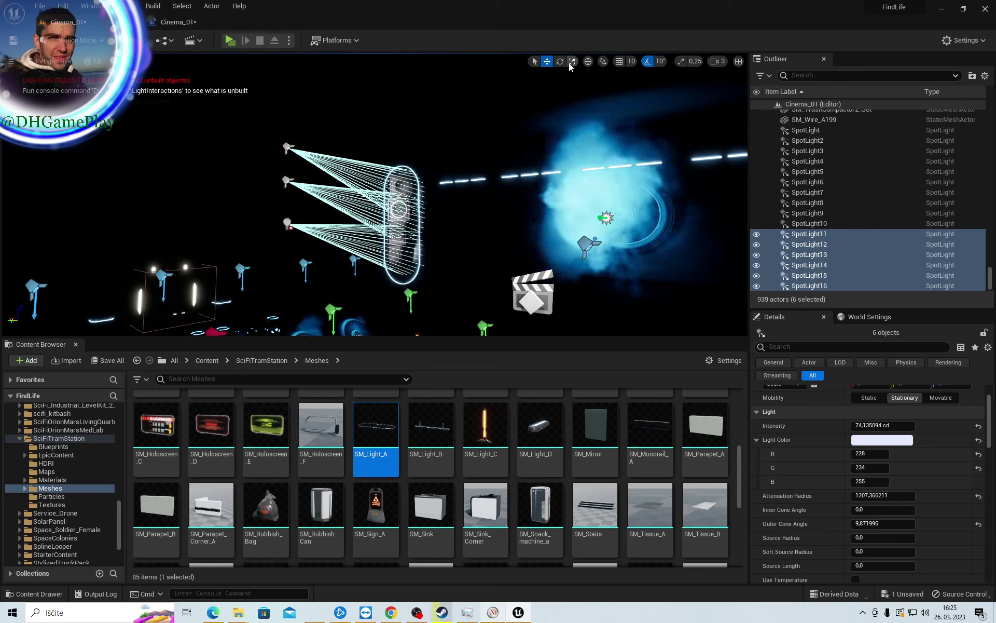
Rotate the copied spotlight cones 180° so they face the other way
right_drag(476, 165, 423, 173)
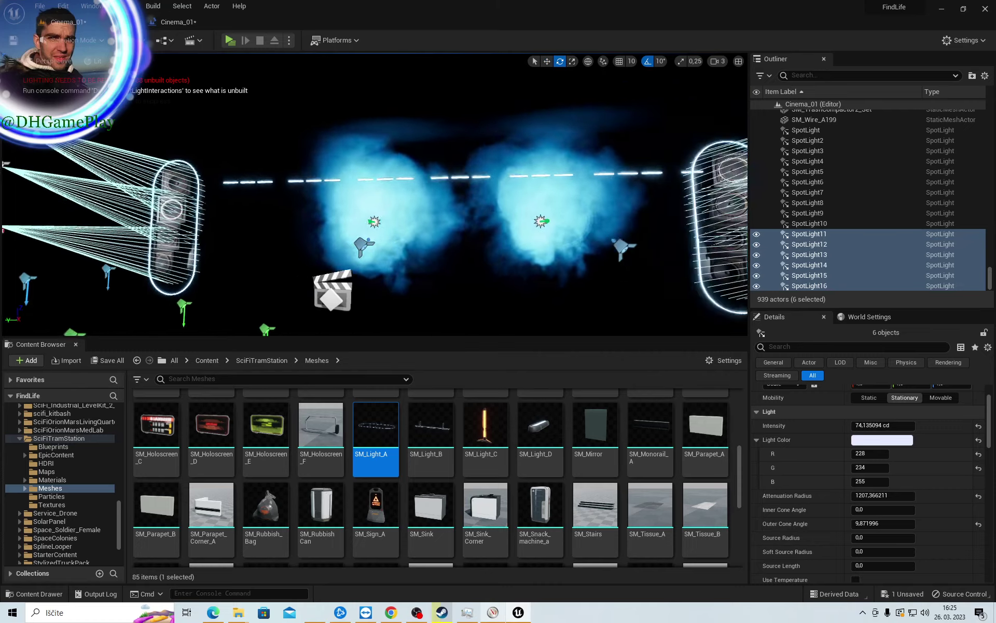
mouse_move(423, 173)
mouse_down()
mouse_move(446, 175)
mouse_move(363, 176)
mouse_up()
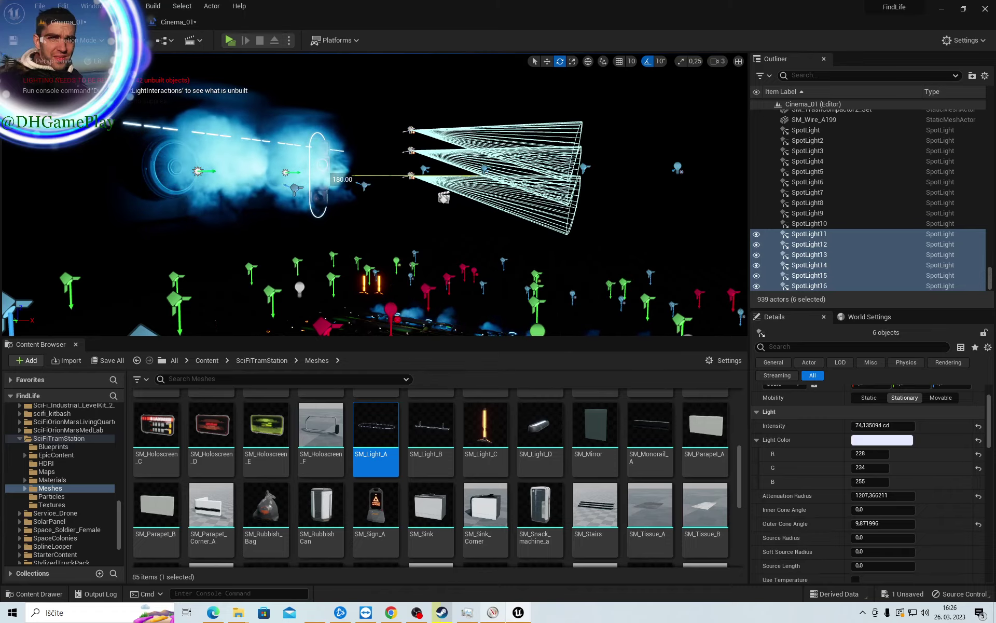
mouse_move(364, 185)
right_down()
mouse_move(290, 187)
mouse_move(363, 171)
right_up()
Line the spotlights up against the opposite speaker frame and launch a play preview of the cinema
click(547, 61)
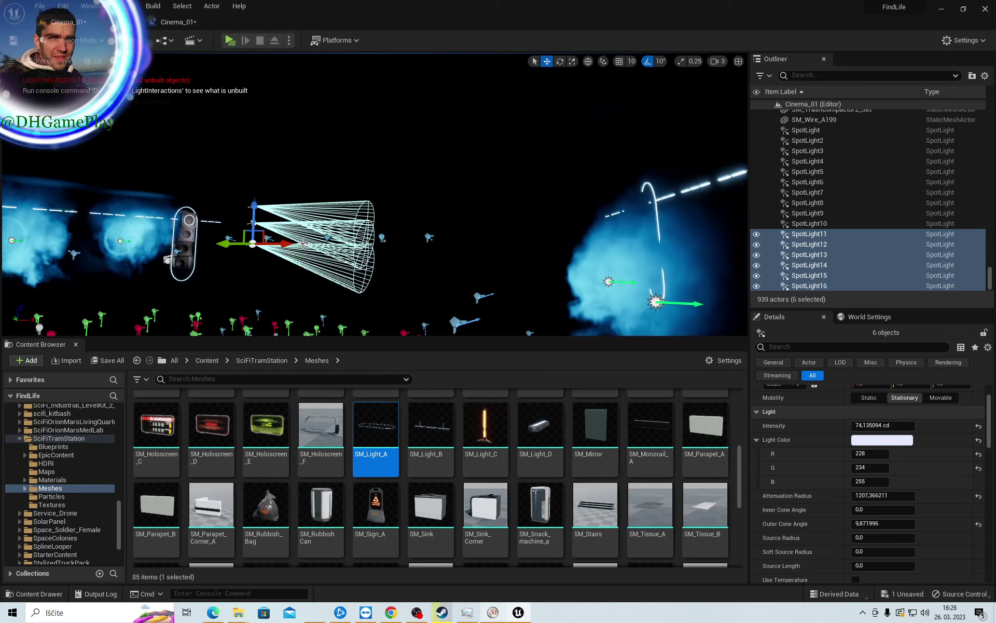
drag(304, 274, 453, 269)
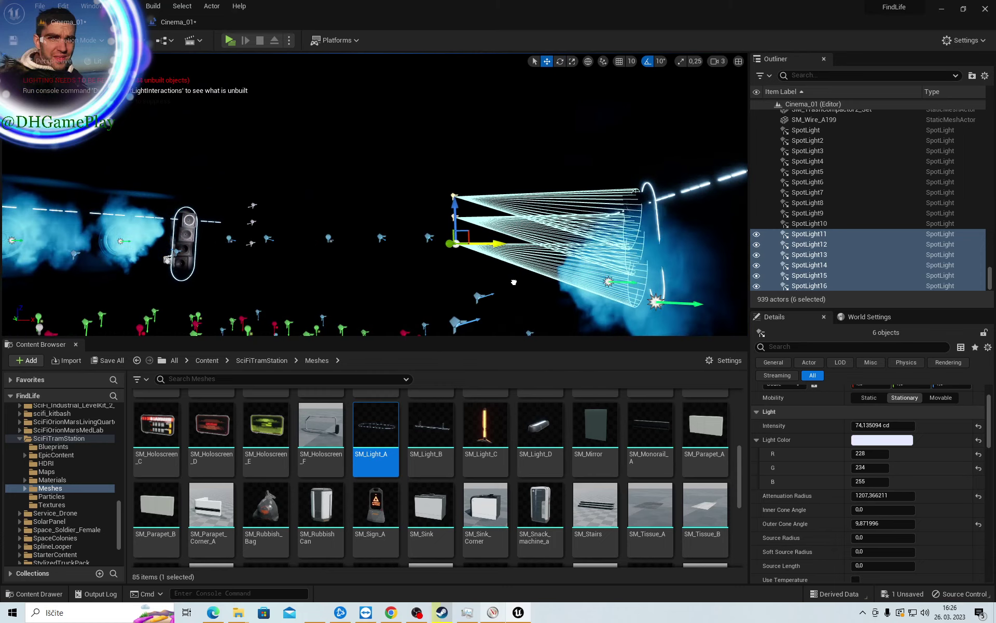
mouse_move(453, 269)
right_down()
mouse_move(446, 244)
mouse_move(498, 270)
mouse_move(481, 258)
right_up()
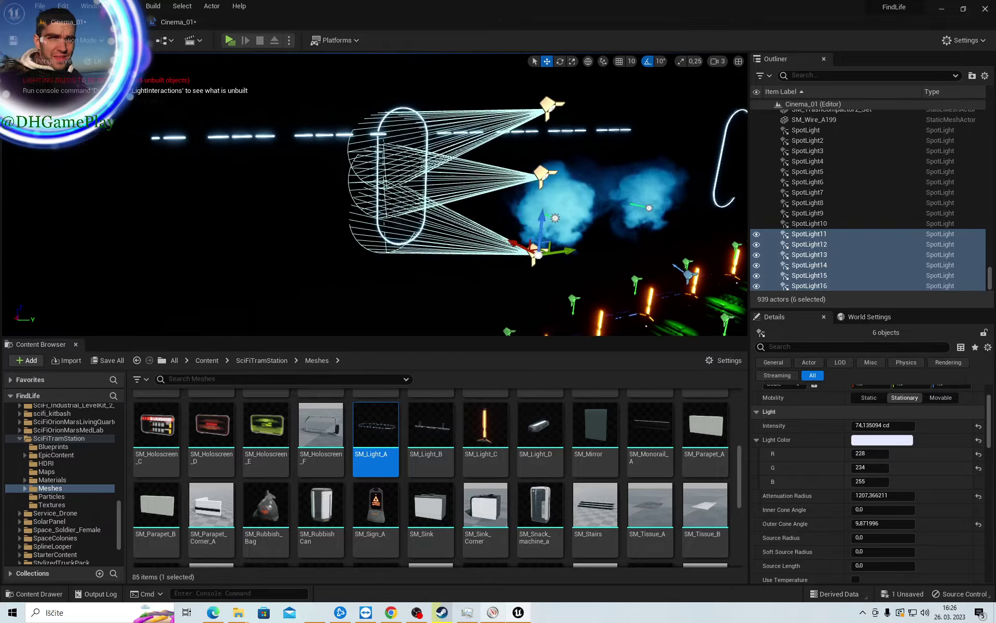
mouse_move(481, 258)
mouse_down()
mouse_move(540, 242)
mouse_move(465, 222)
mouse_up()
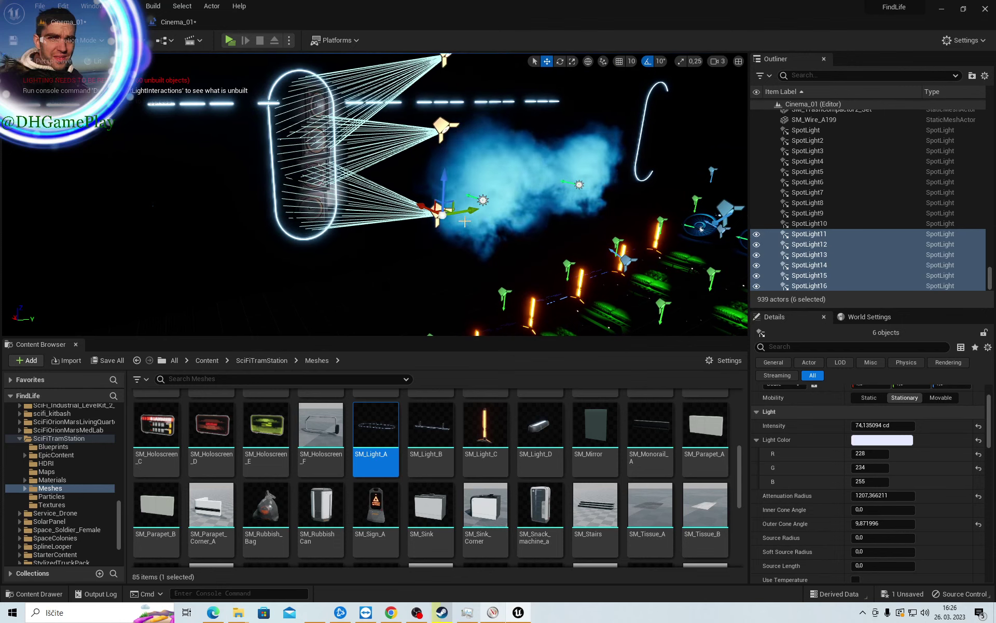
mouse_move(470, 210)
right_down()
mouse_move(457, 197)
mouse_move(442, 208)
right_up()
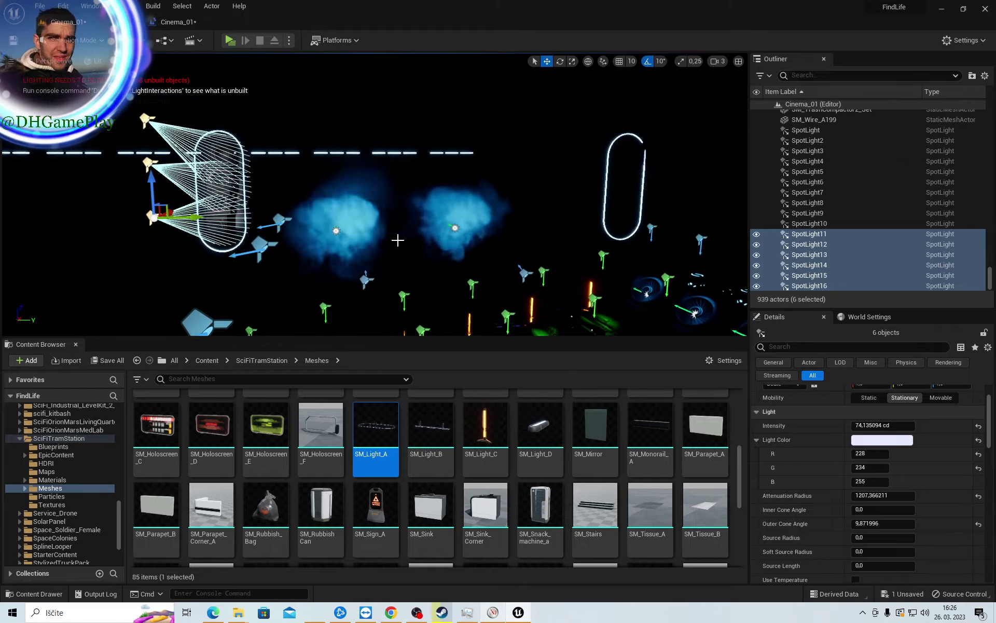
mouse_move(166, 215)
mouse_down()
mouse_move(563, 253)
mouse_move(744, 288)
mouse_up()
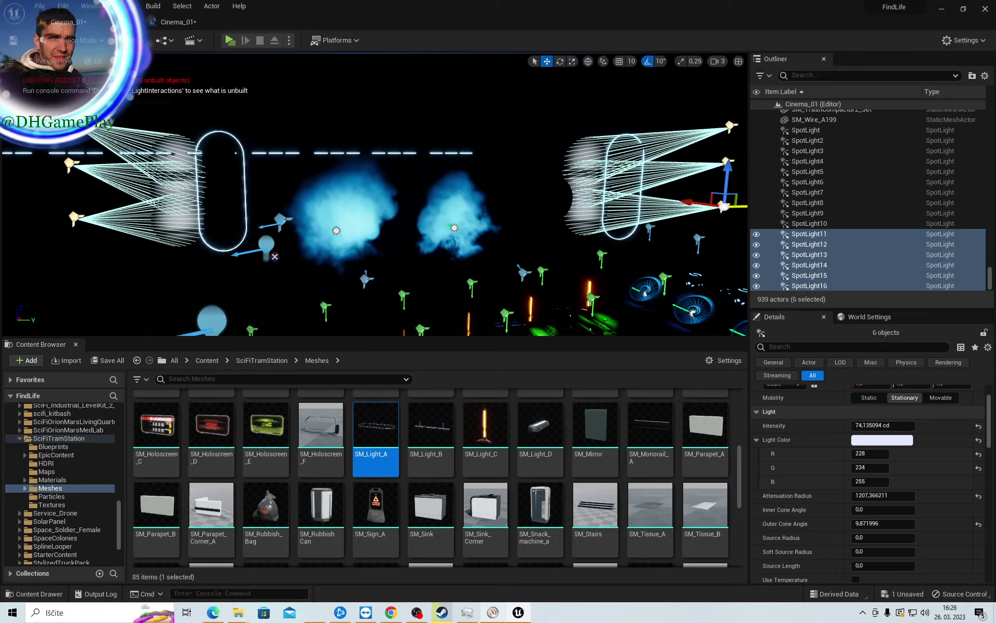
right_drag(743, 288, 788, 291)
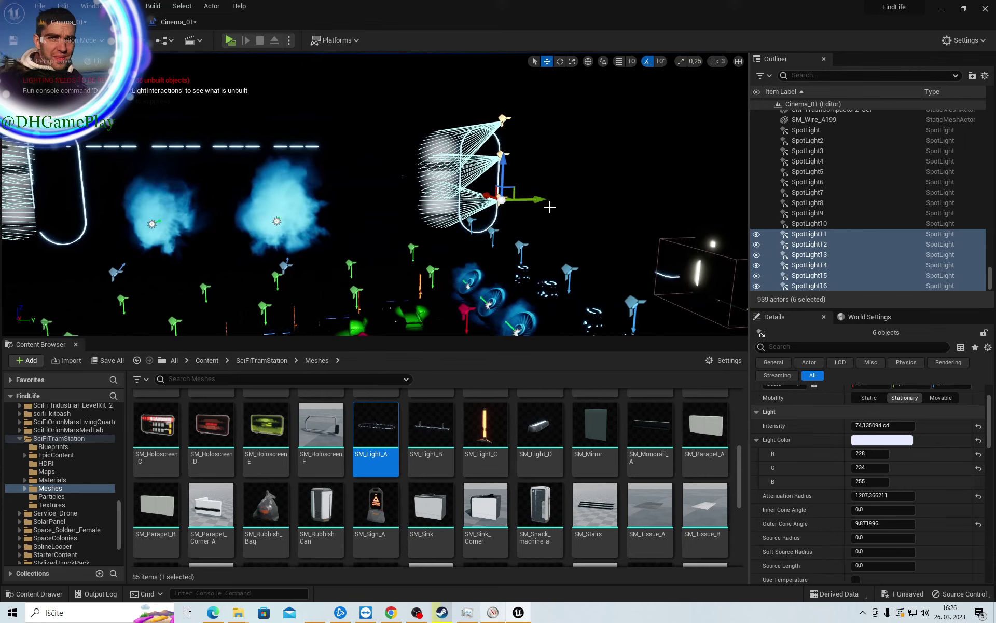
drag(537, 214, 598, 214)
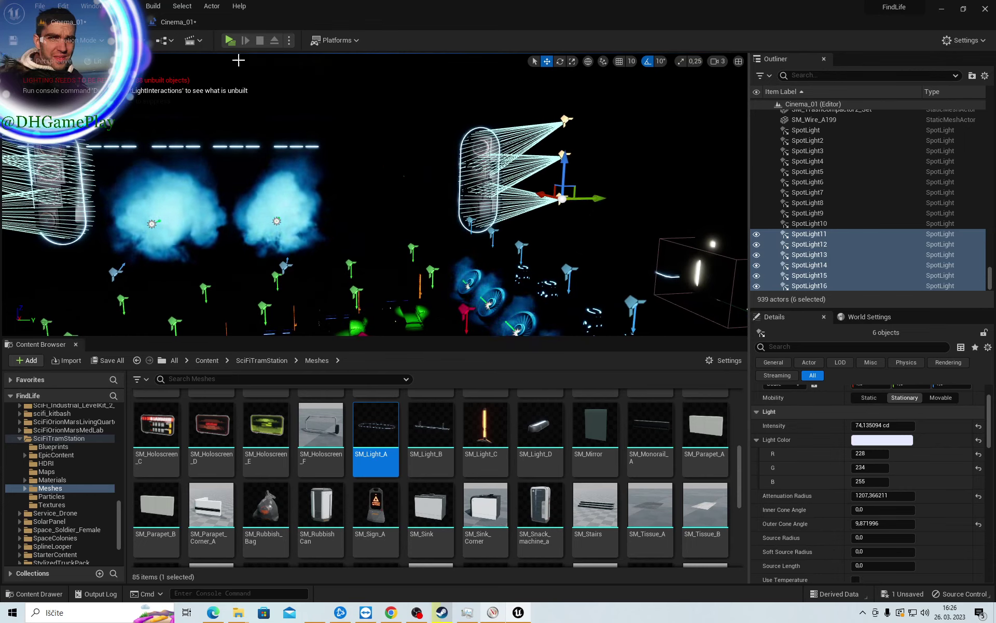
click(229, 41)
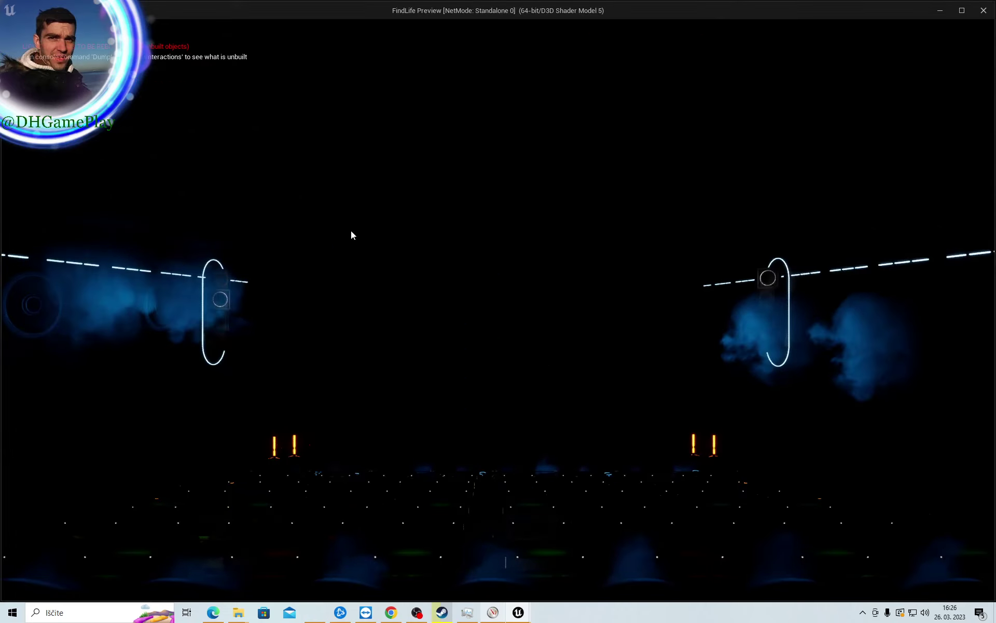
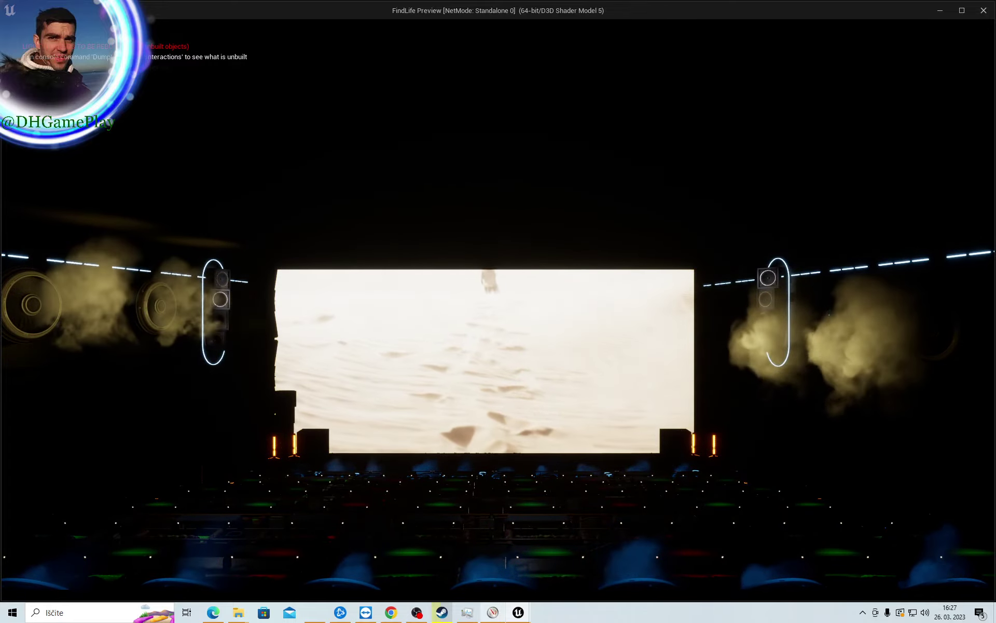
Close the standalone game preview and save the Cinema_01 level with Ctrl+S
key(Escape)
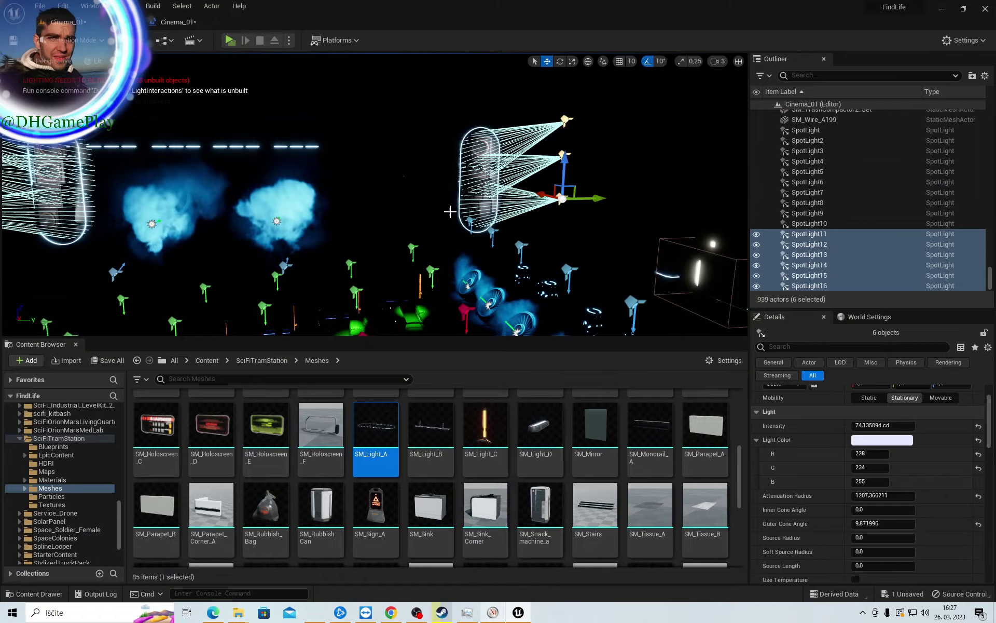
mouse_move(603, 207)
right_down()
mouse_move(571, 218)
mouse_move(391, 219)
right_up()
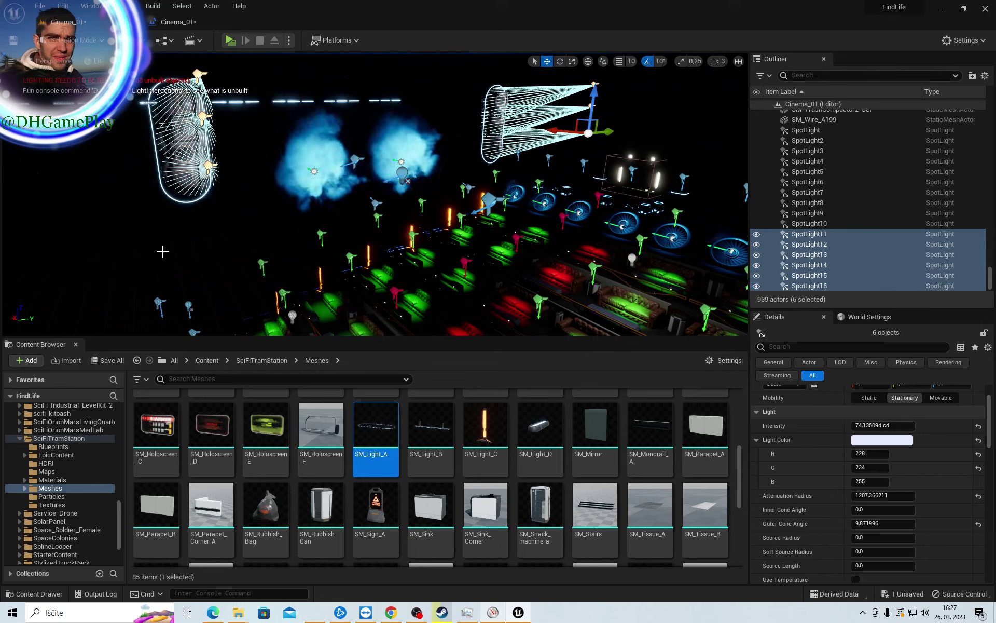
key(ctrl+s)
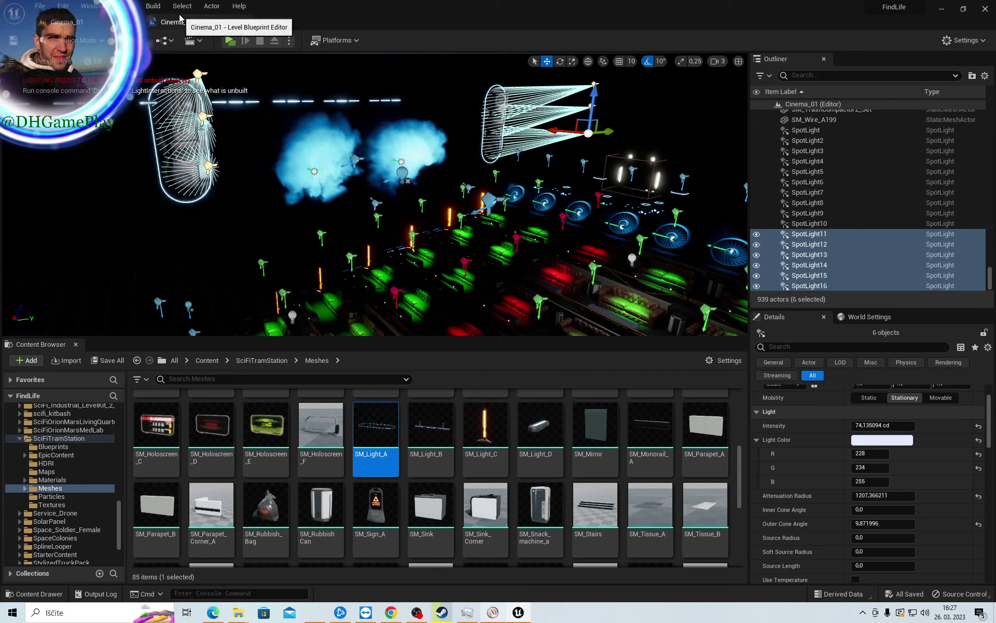
click(39, 7)
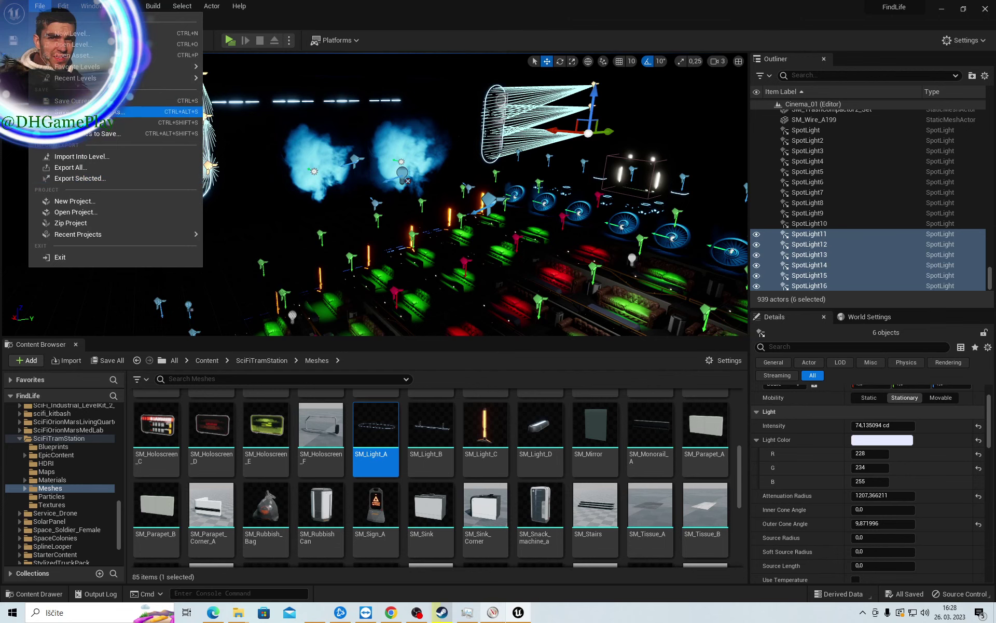
Save the level as Cinema_01_sit in the 00_Game/Maps/LVL/Room folder
click(175, 111)
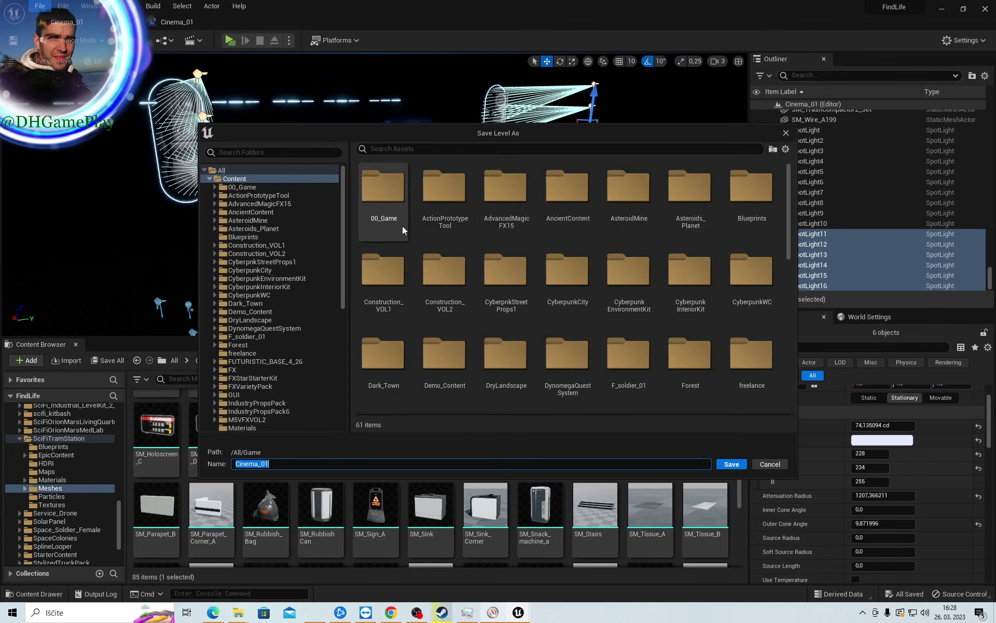
click(250, 188)
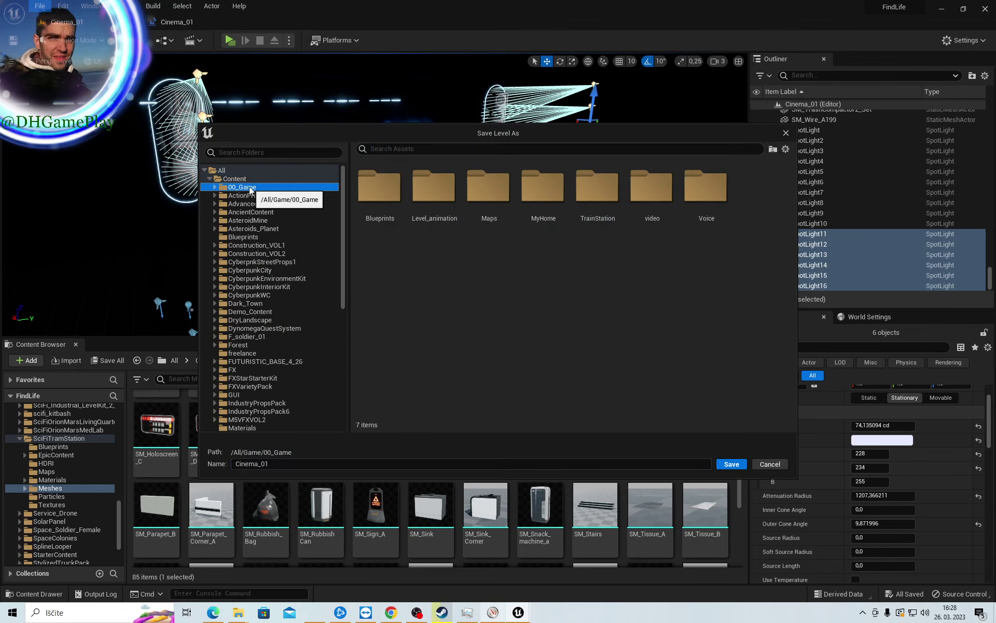
double_click(481, 204)
double_click(438, 198)
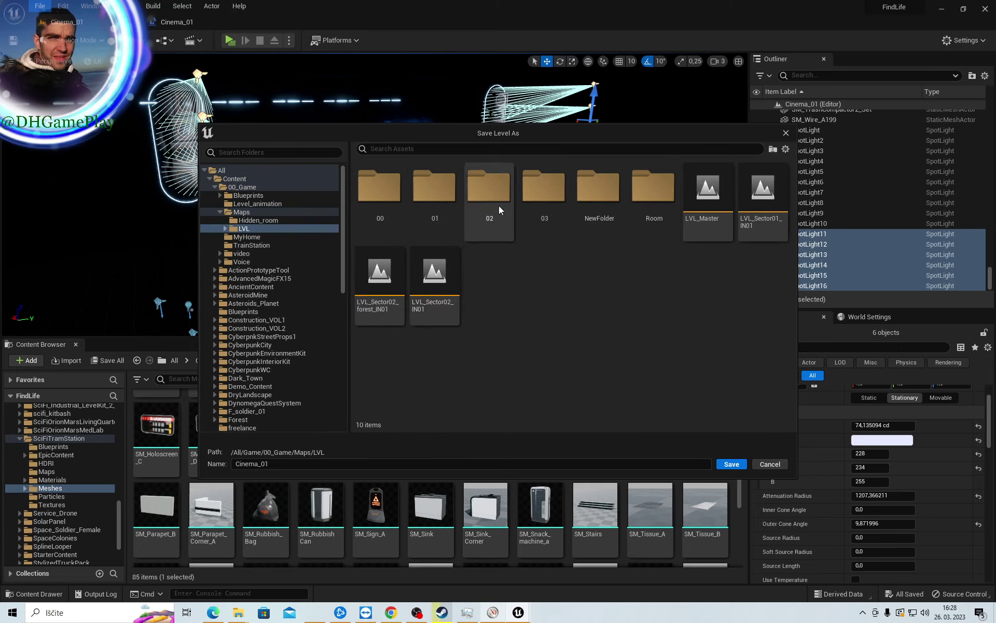
double_click(657, 207)
click(390, 208)
text(_sit)
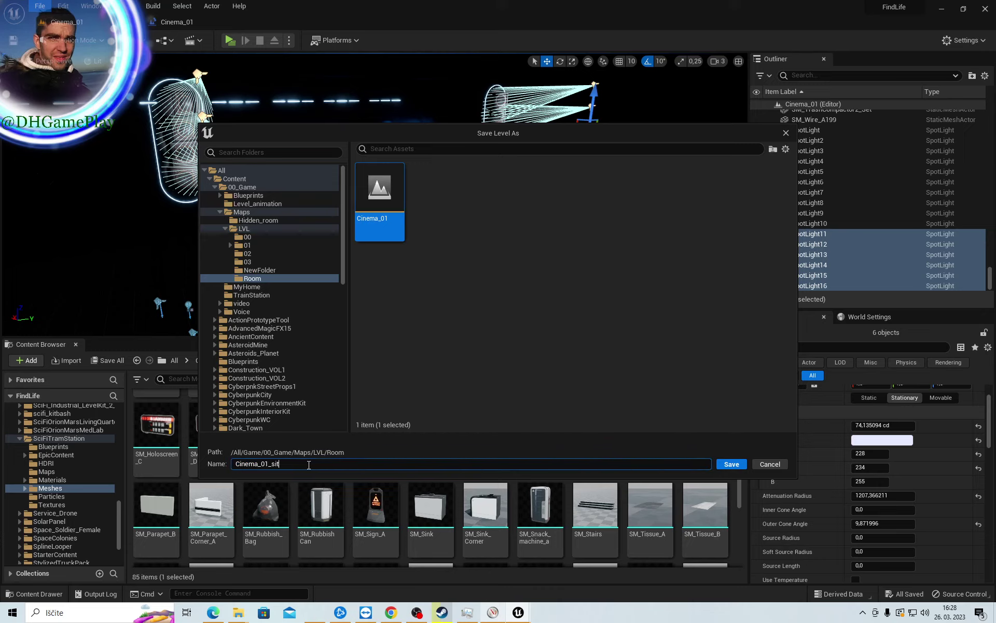
key(Return)
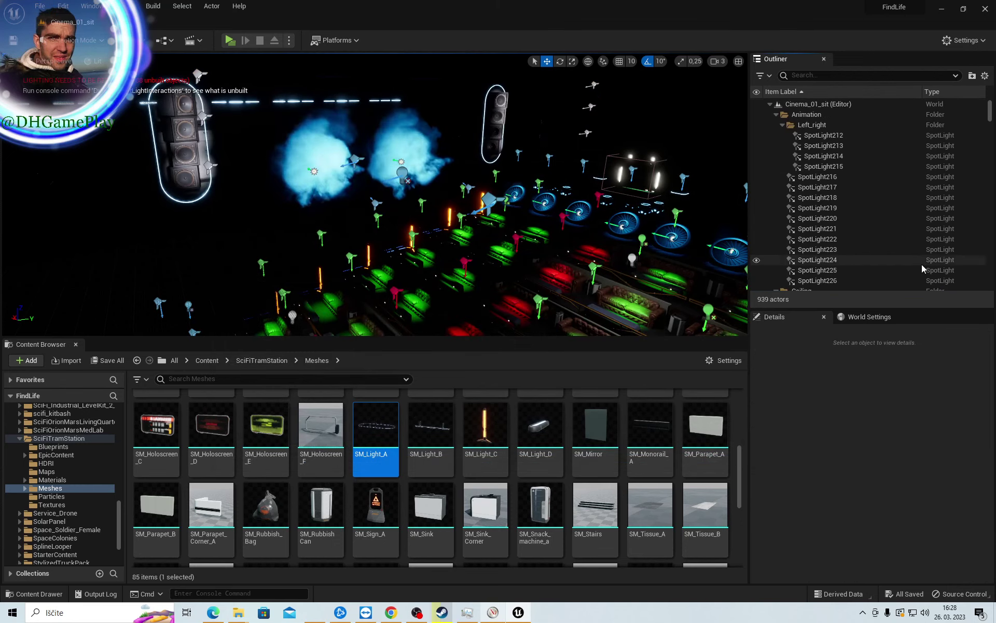
Find the CameraActor with an Outliner search for 'cam', select it and frame it
right_drag(148, 86, 124, 91)
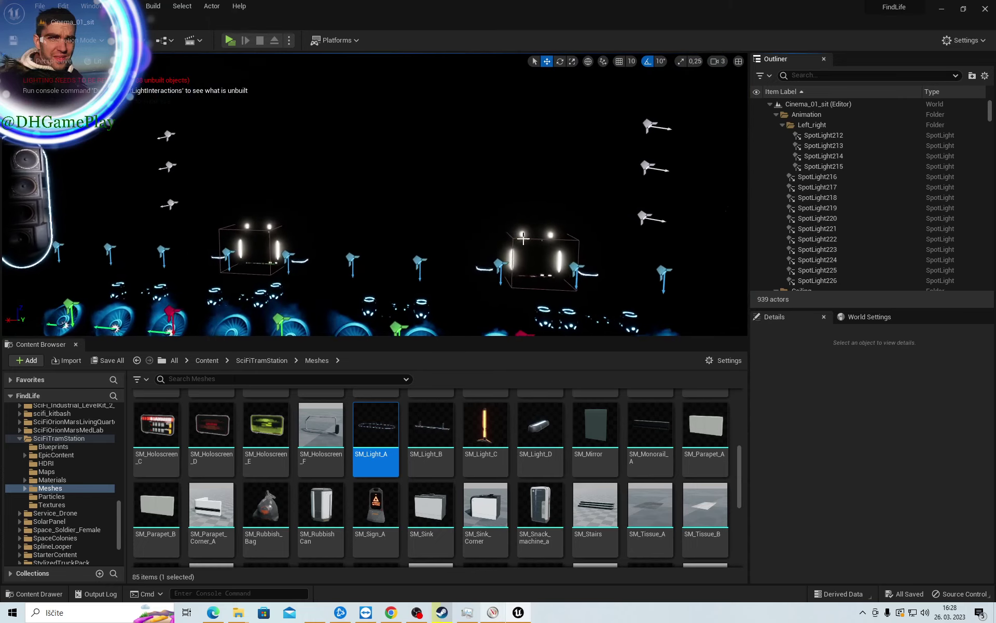
click(823, 78)
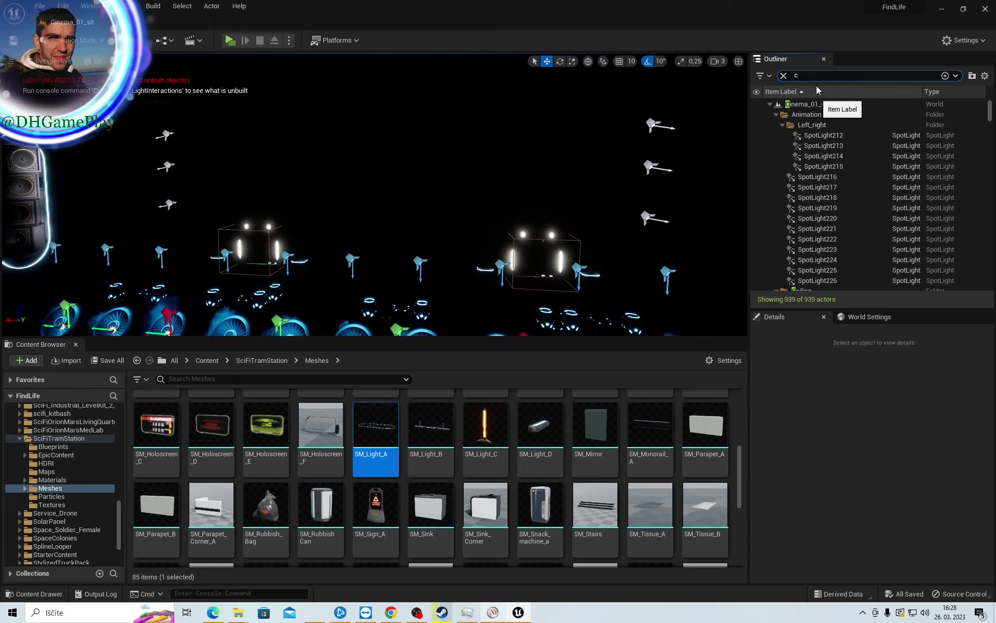
text(cam)
click(819, 125)
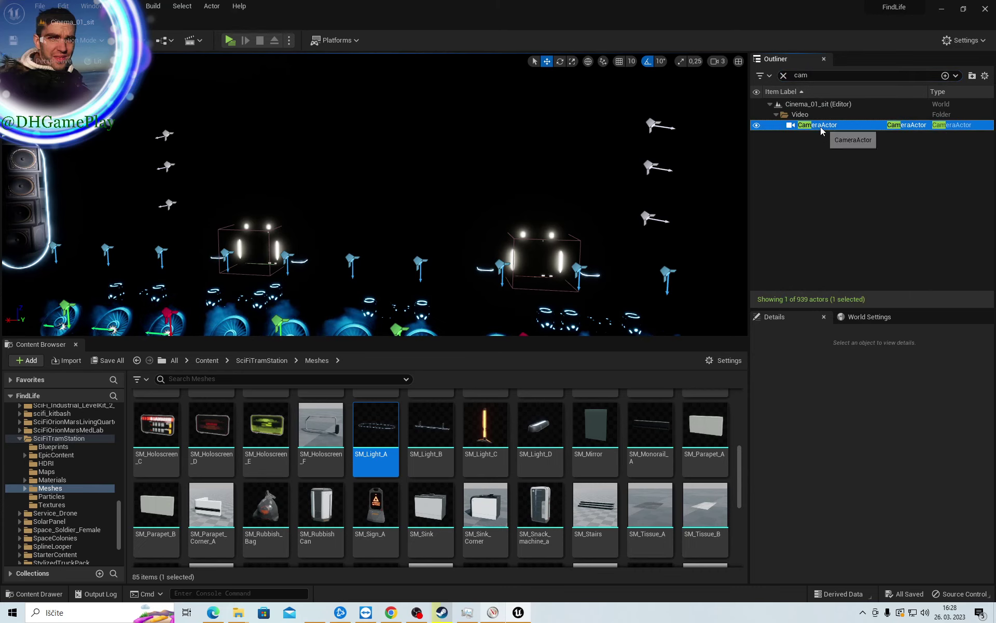
key(f)
Drag the CameraActor left to a new spot above the cinema seating
right_drag(514, 173, 514, 174)
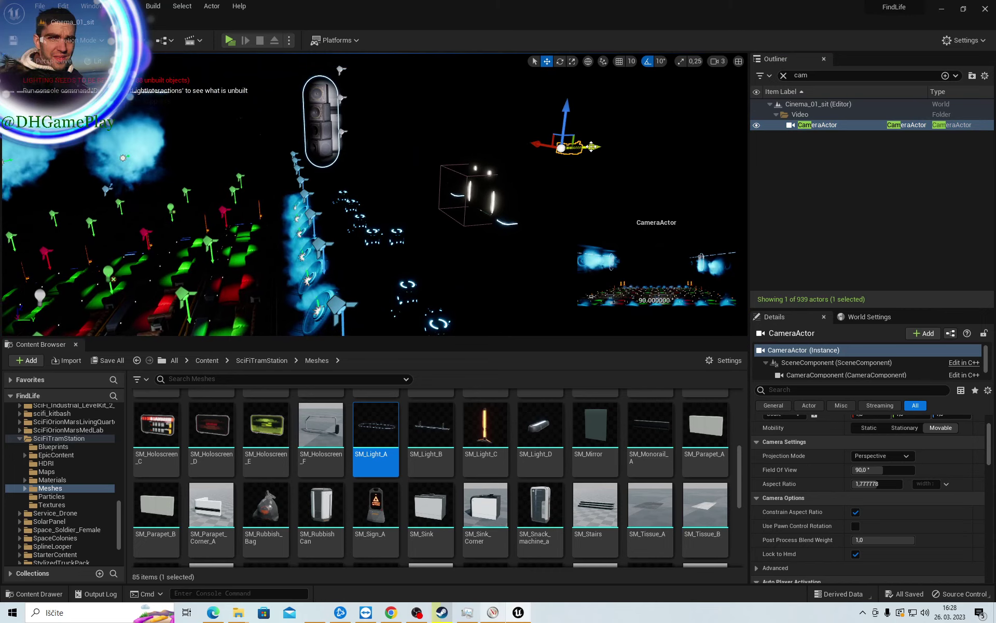
mouse_move(514, 174)
ctrl+mouse_down()
mouse_move(525, 166)
mouse_move(201, 174)
ctrl+mouse_up()
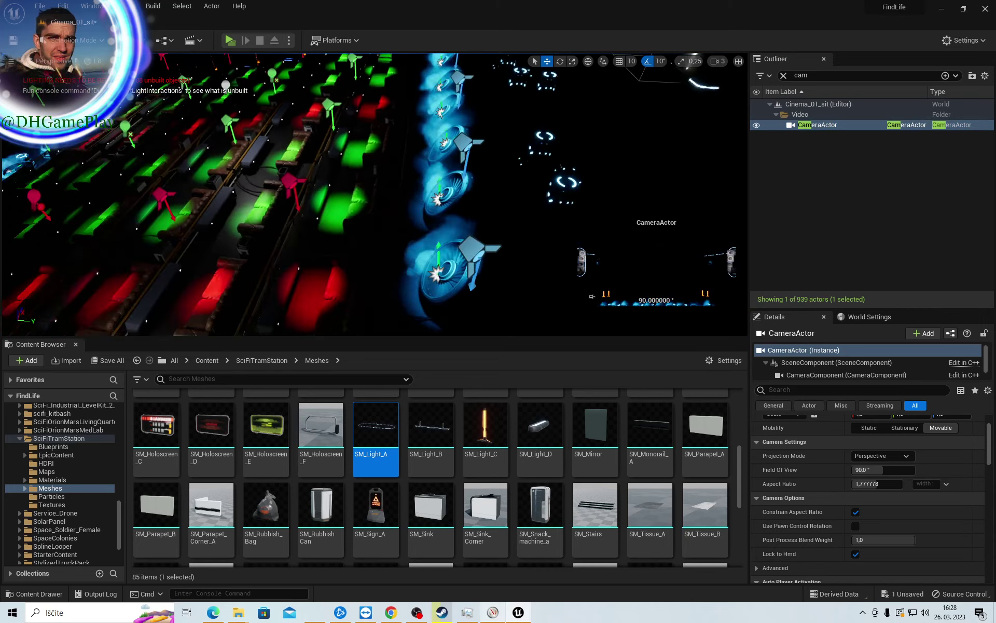
mouse_move(200, 173)
ctrl+mouse_down()
mouse_move(469, 78)
mouse_move(413, 122)
mouse_move(412, 244)
mouse_move(411, 218)
ctrl+mouse_up()
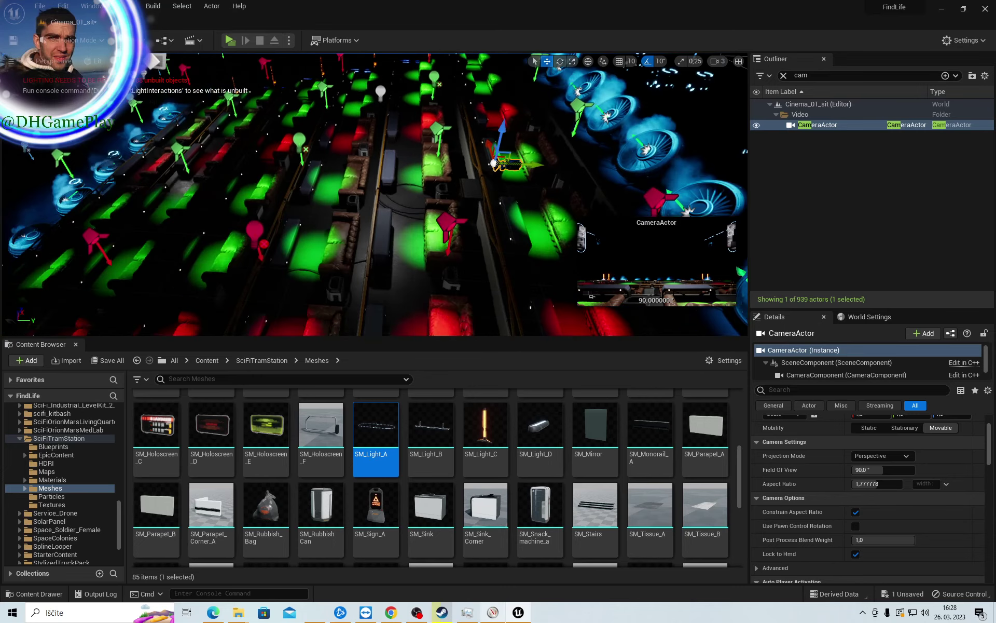
Lower the CameraActor down between the seat rows onto a sofa
mouse_move(483, 203)
mouse_down()
mouse_move(326, 231)
mouse_move(313, 256)
mouse_up()
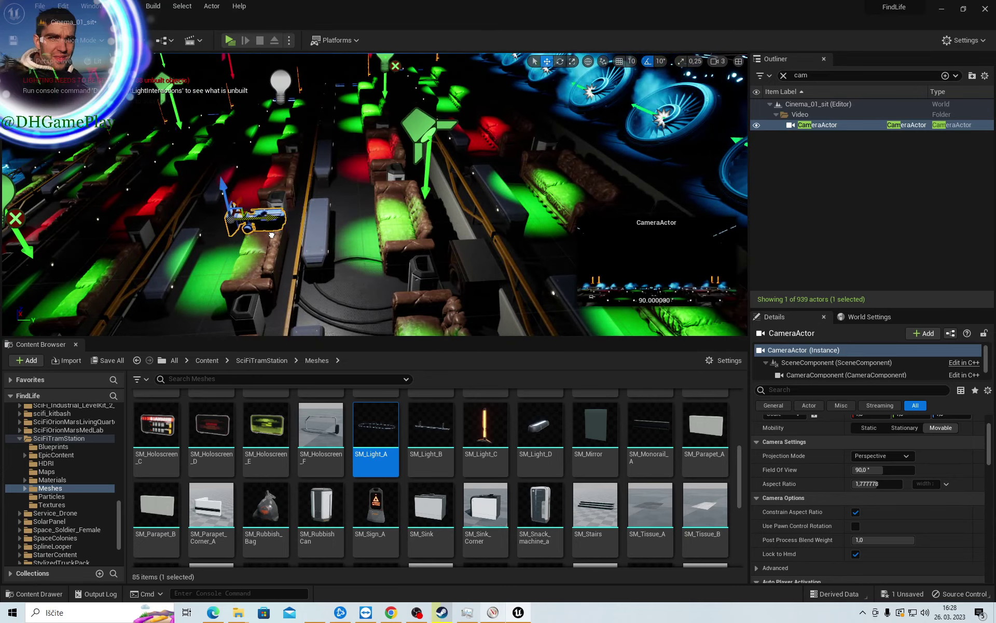
right_click(305, 258)
text(a)
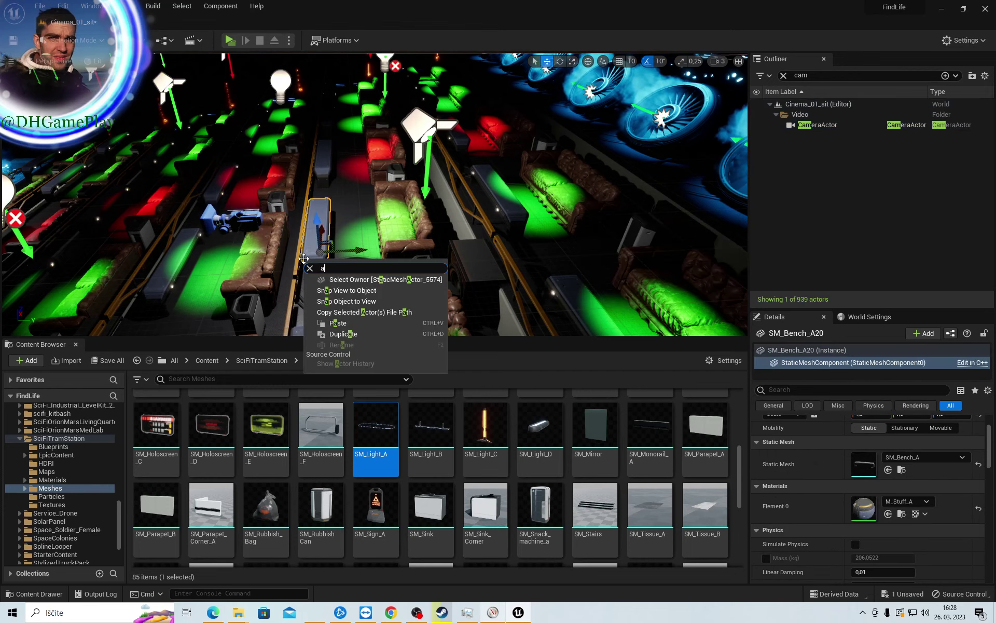
key(Escape)
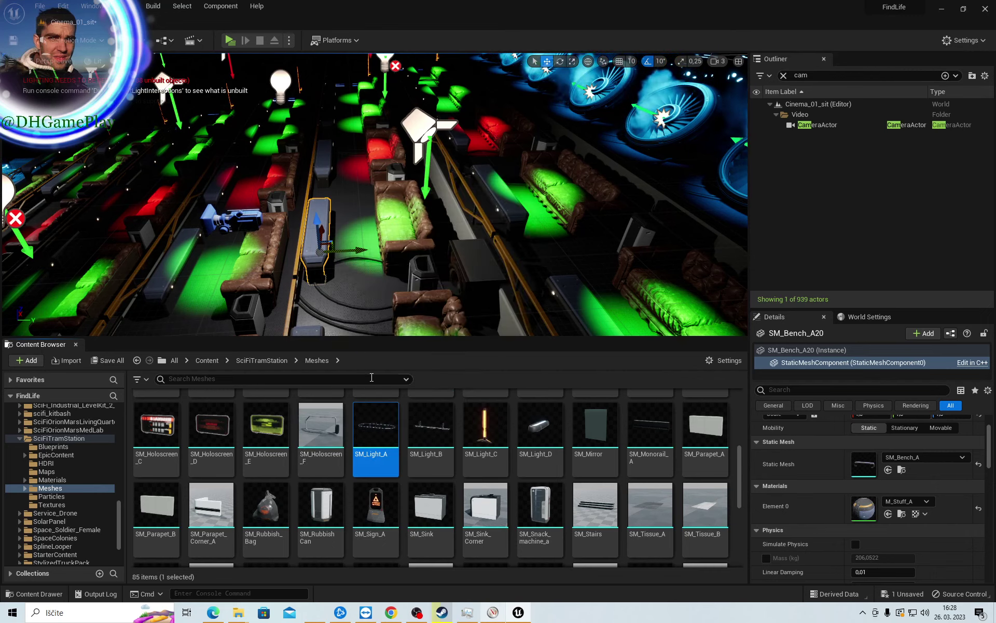
right_click(345, 288)
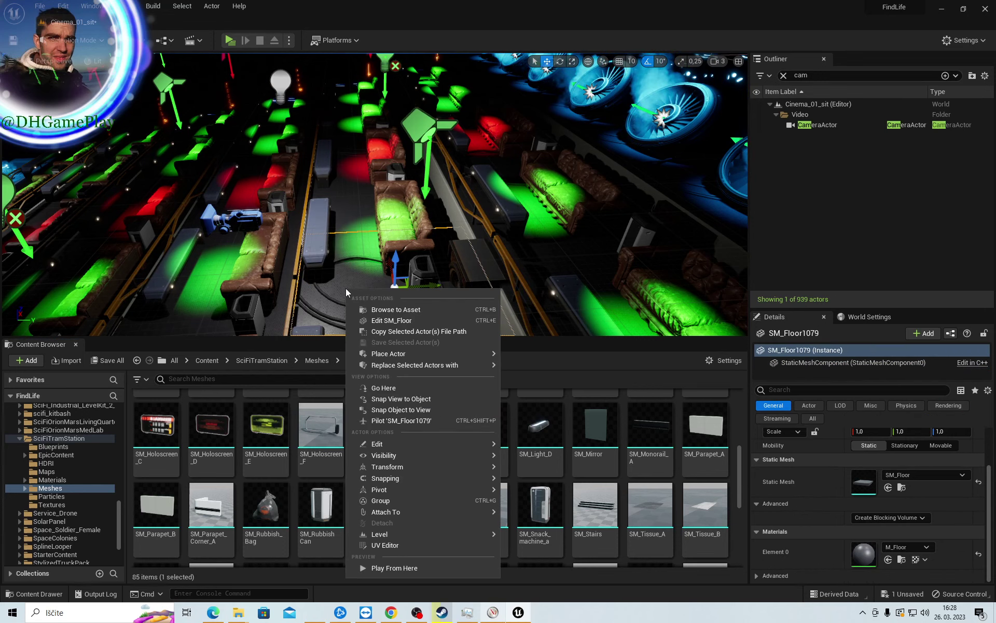
click(231, 213)
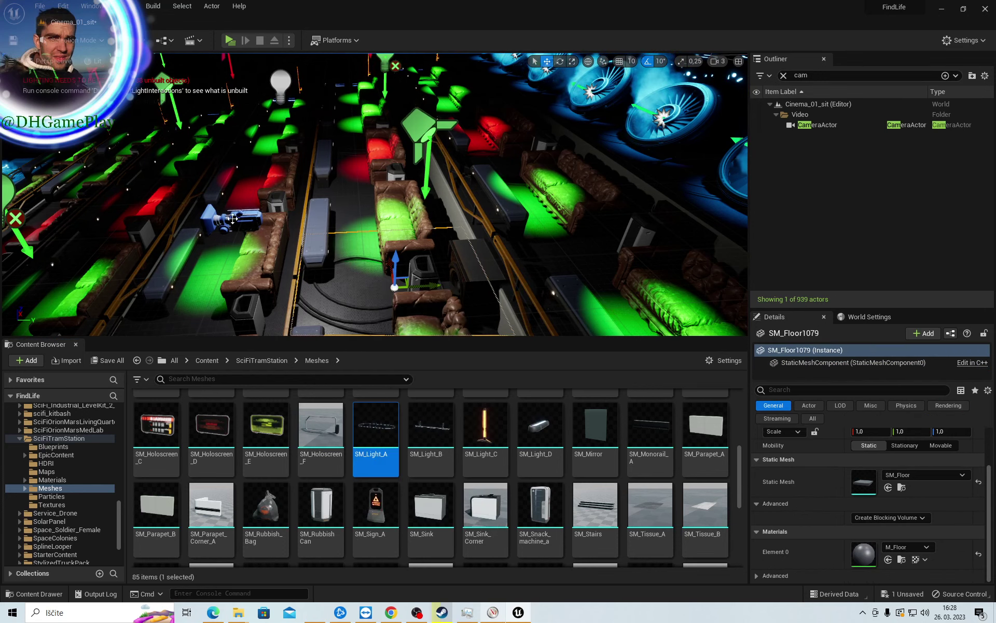
click(230, 205)
drag(201, 191, 206, 279)
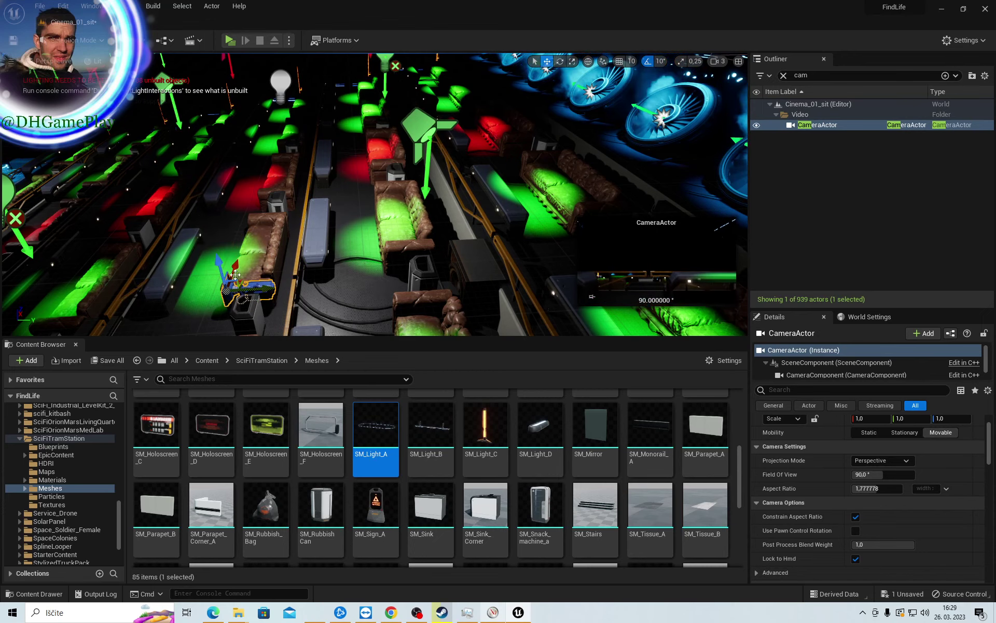
right_drag(206, 280, 246, 276)
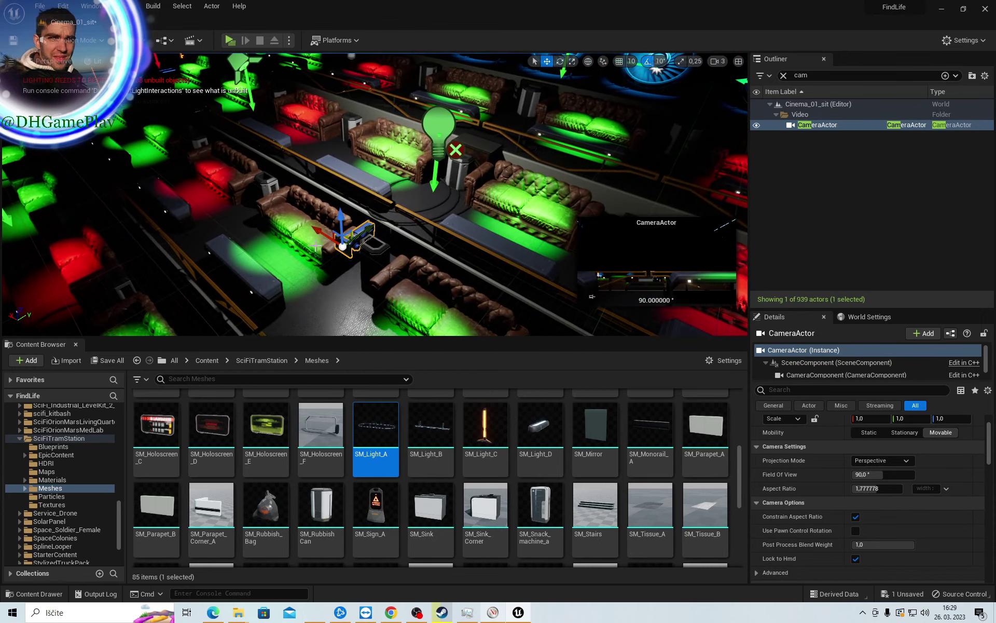
mouse_move(323, 235)
mouse_down()
mouse_move(287, 227)
mouse_move(293, 188)
mouse_up()
Reselect the CameraActor and turn it with the rotation gizmo to change its view direction
click(293, 188)
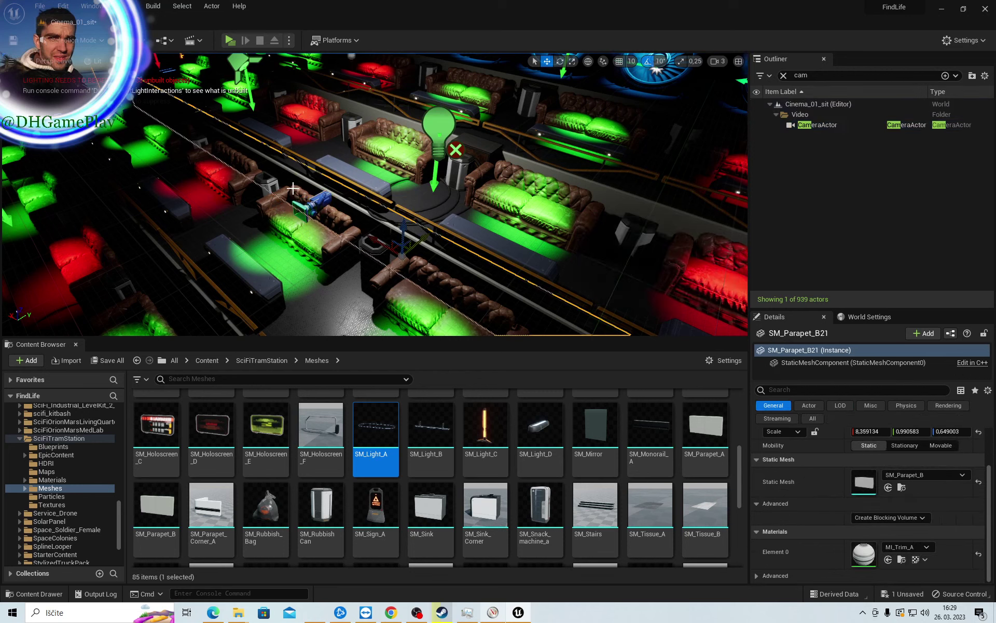
click(322, 202)
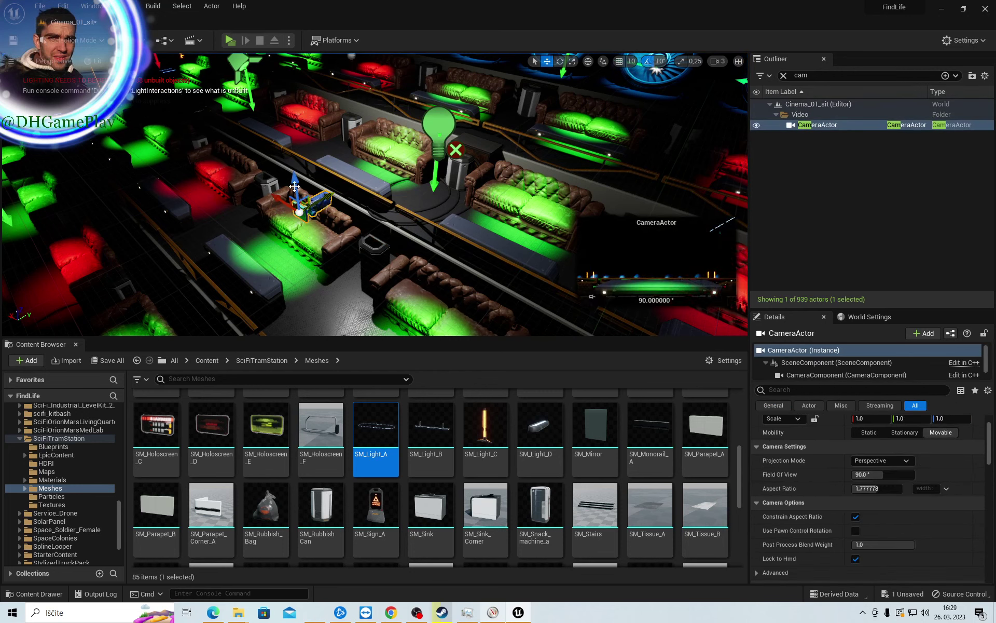
click(559, 62)
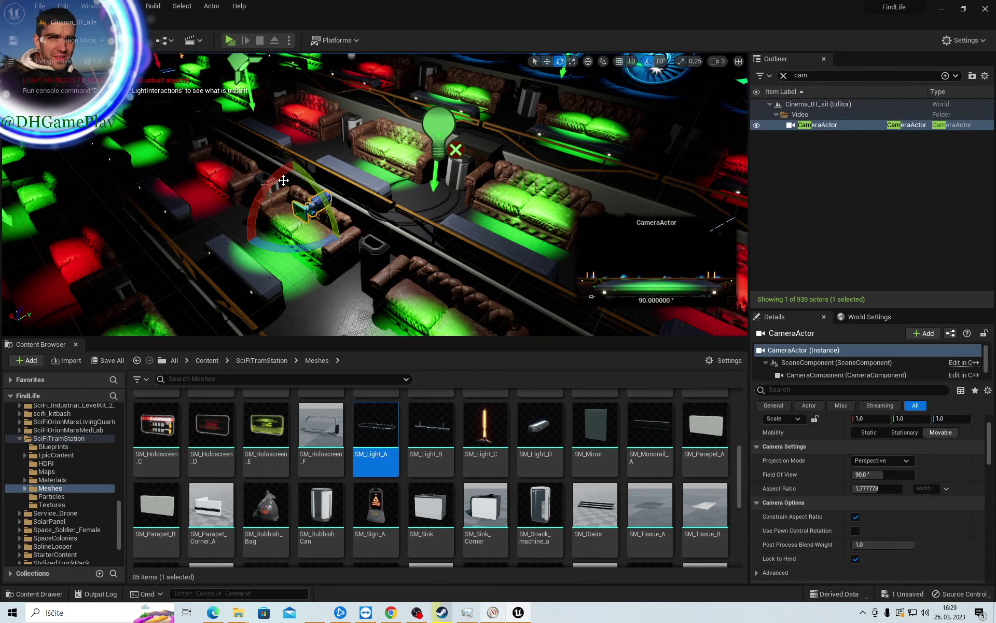
mouse_move(266, 191)
mouse_down()
mouse_move(310, 154)
mouse_move(268, 186)
mouse_up()
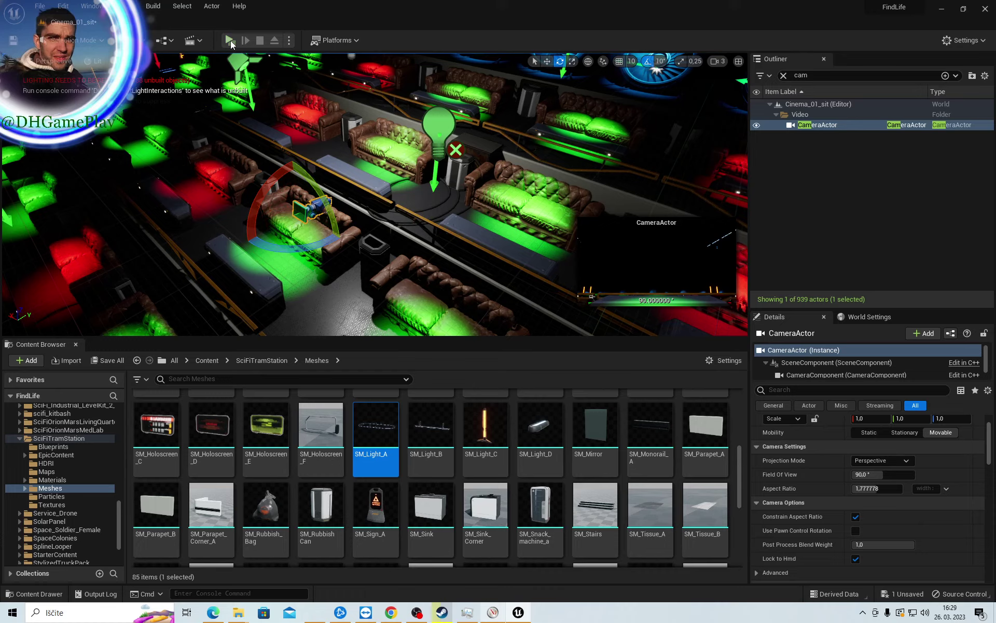
click(230, 41)
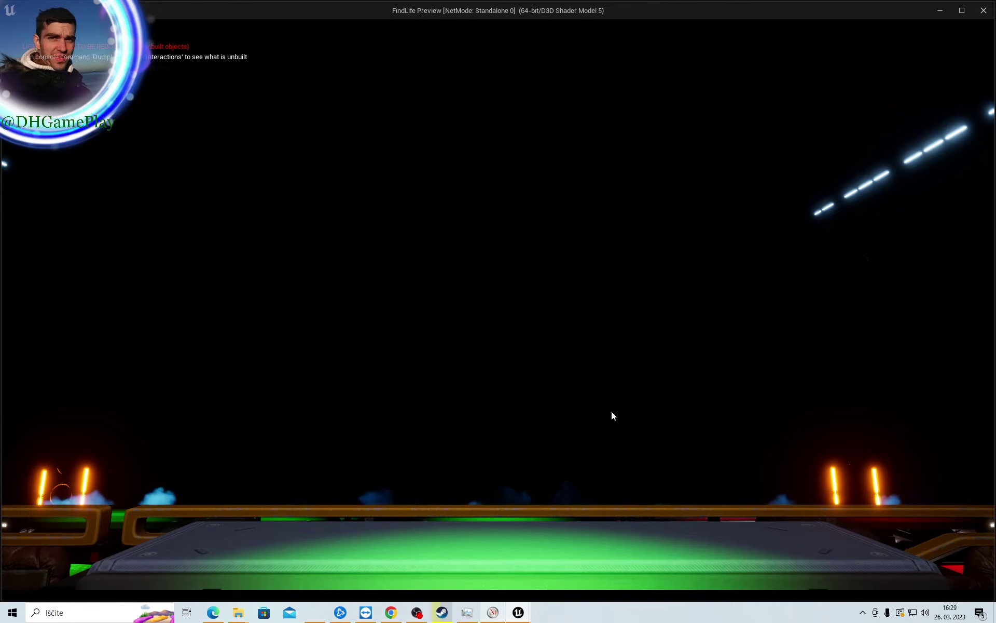
key(Escape)
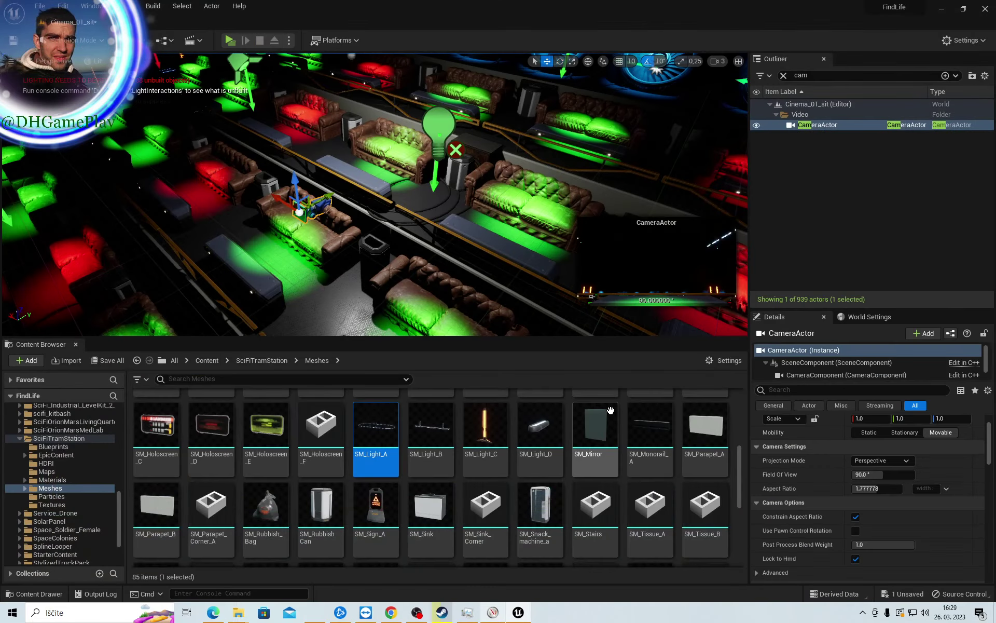
Open the Level Blueprint and pan to the 5.0-second Delay feeding the Cinema_01 Play node
click(164, 39)
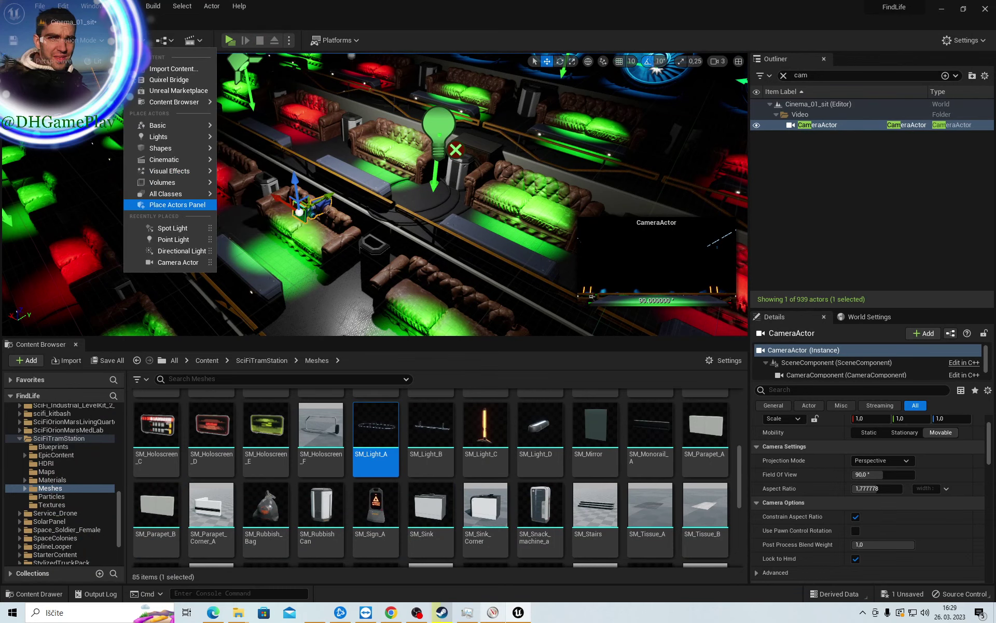
click(189, 40)
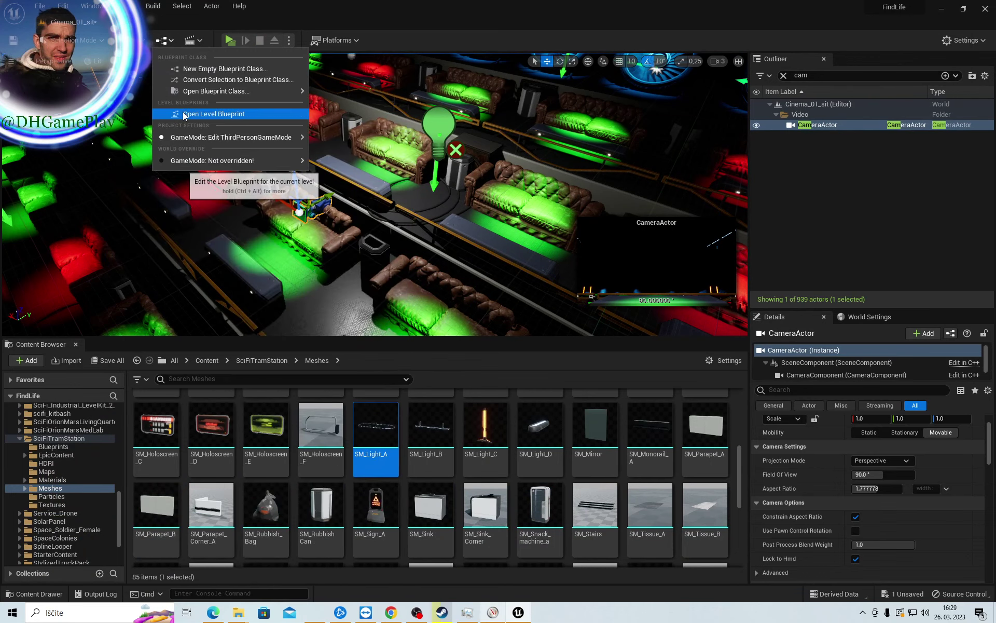
click(208, 114)
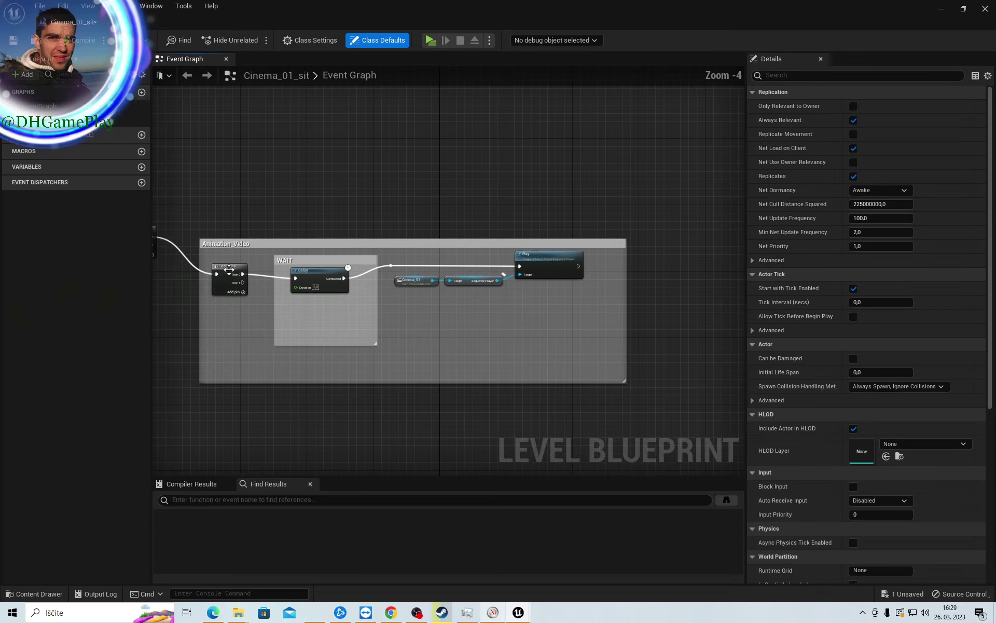
scroll(340, 305, up, 3)
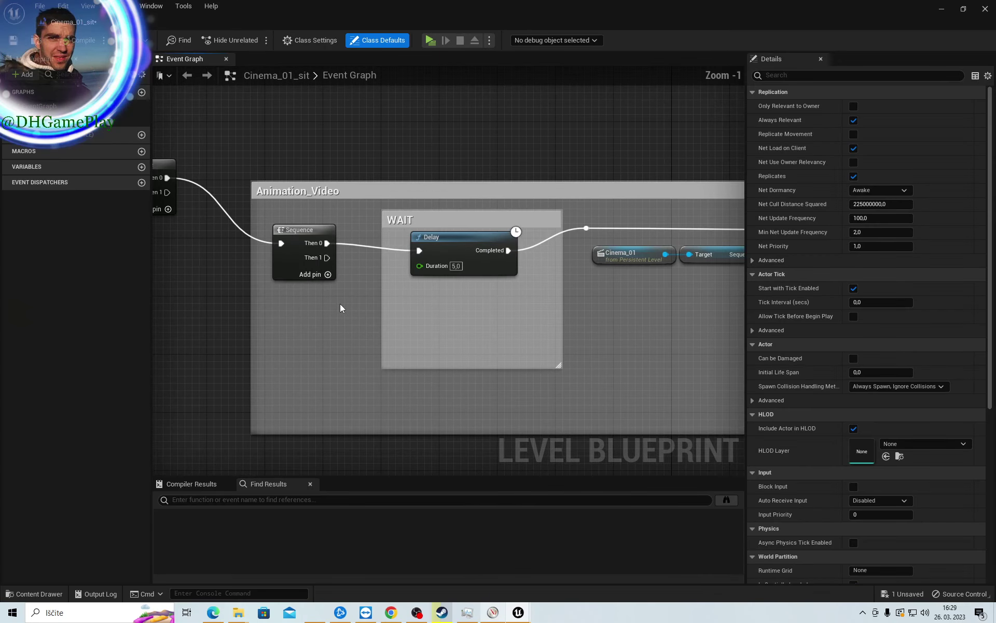
right_drag(675, 359, 561, 380)
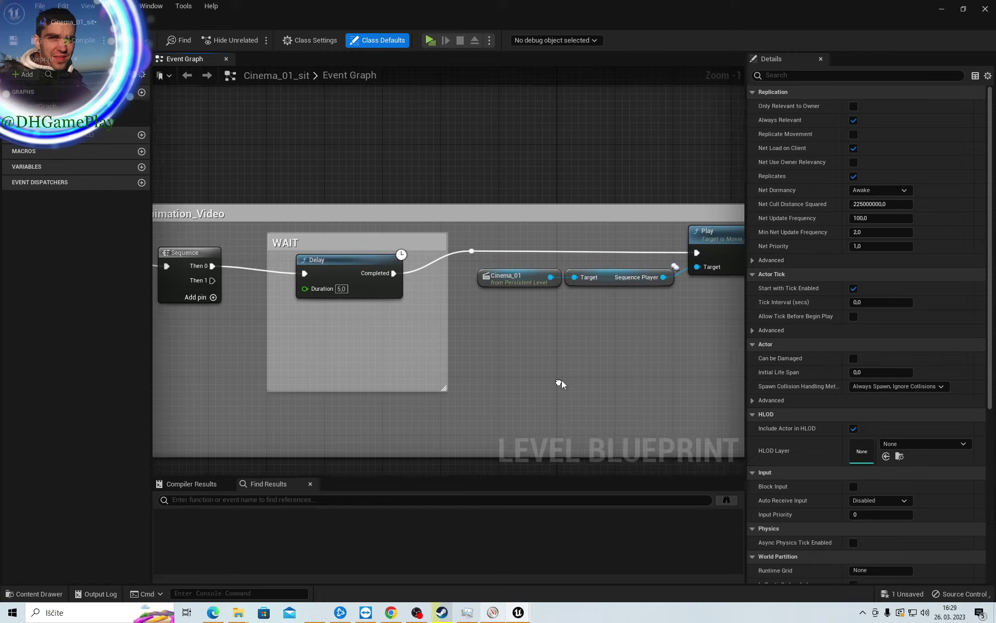
click(373, 273)
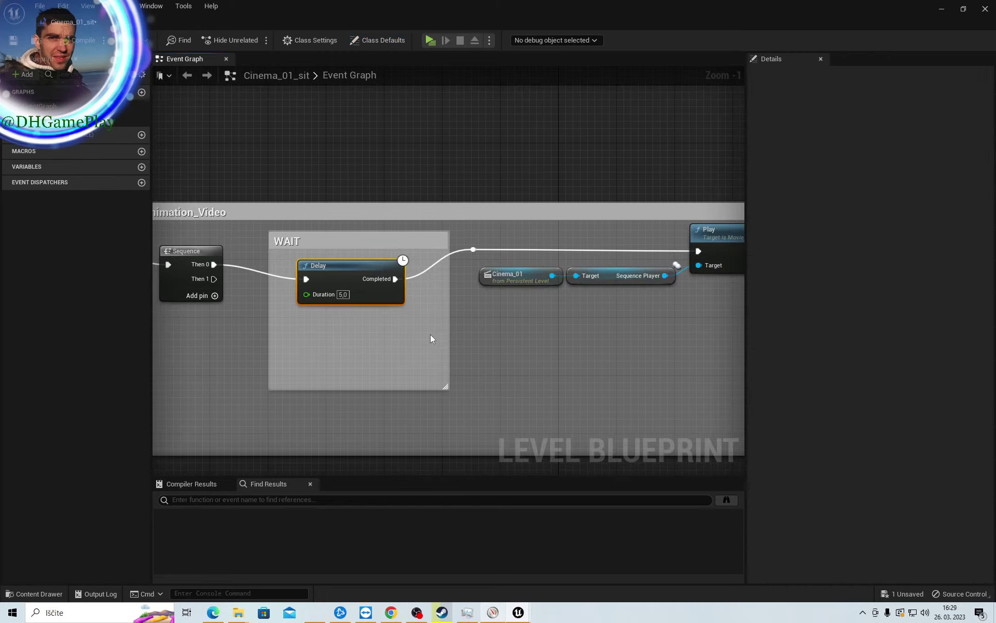
click(516, 338)
right_drag(517, 338, 394, 334)
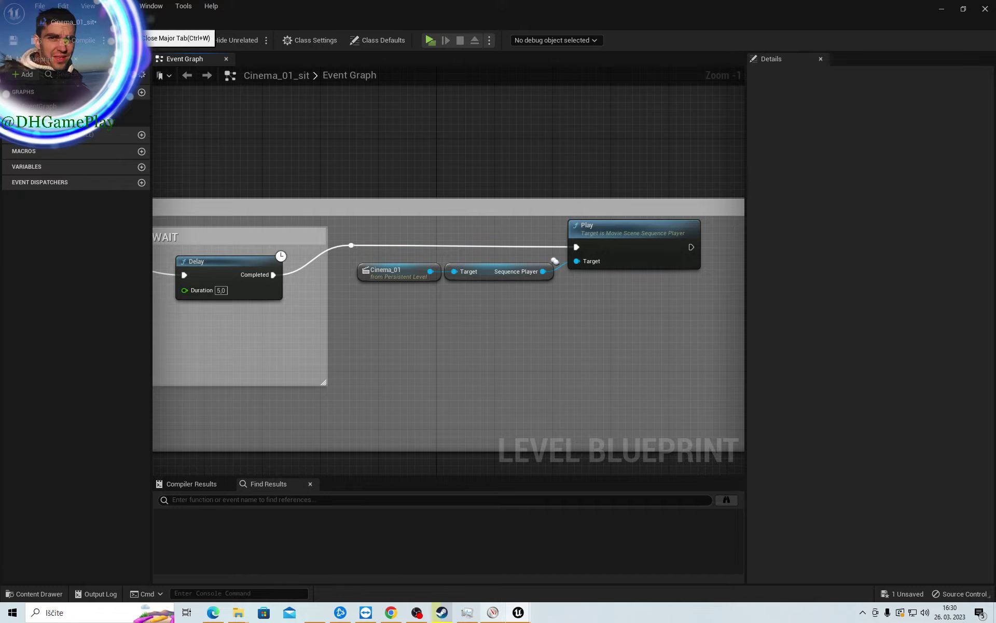
Close the Level Blueprint and search the Outliner for 'ci' instead of 'cam'
click(139, 23)
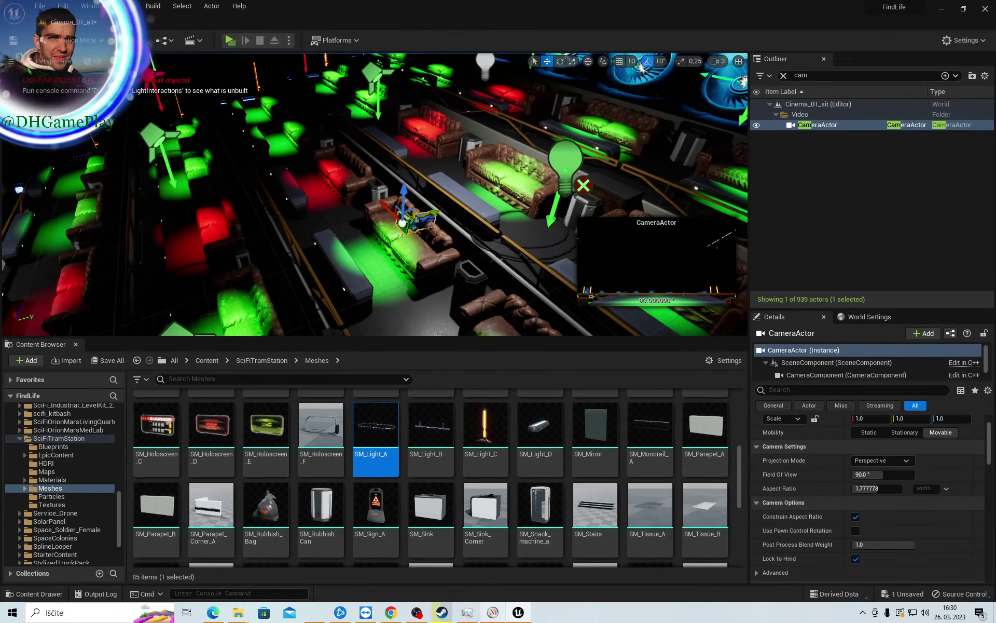
drag(342, 208, 348, 249)
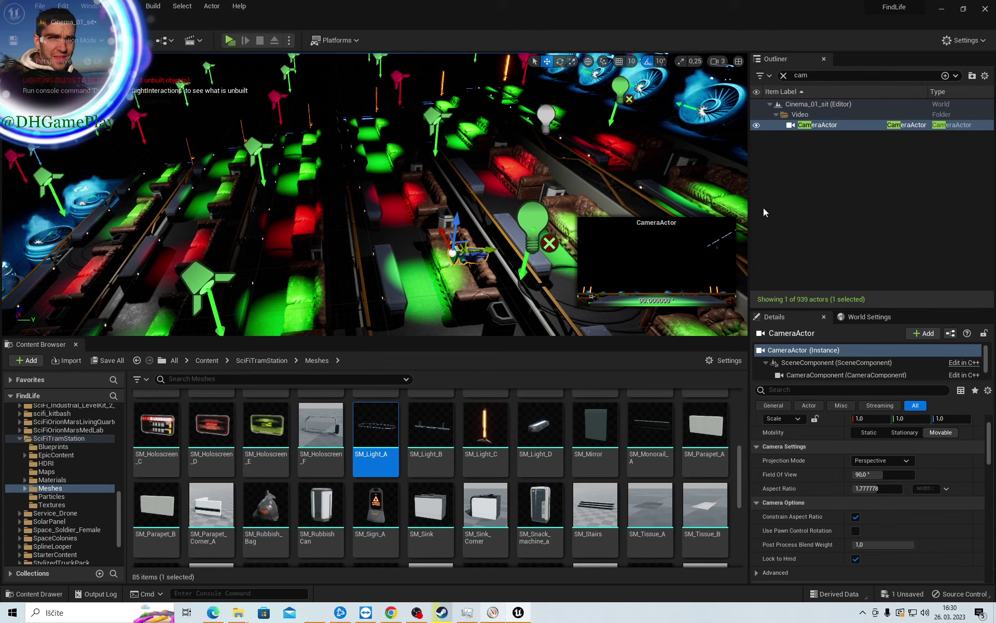
click(784, 76)
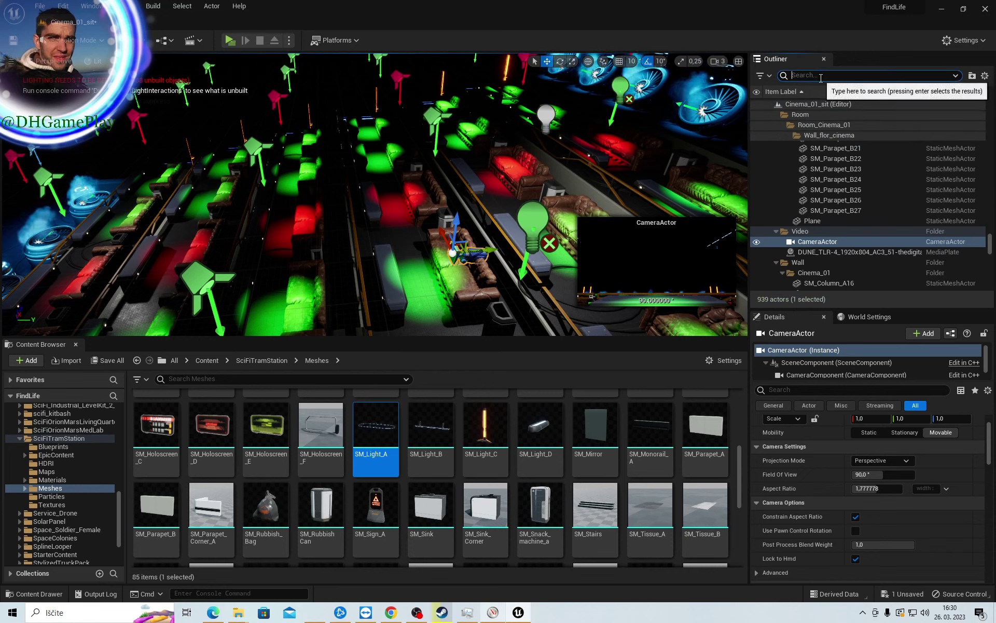
text(cin)
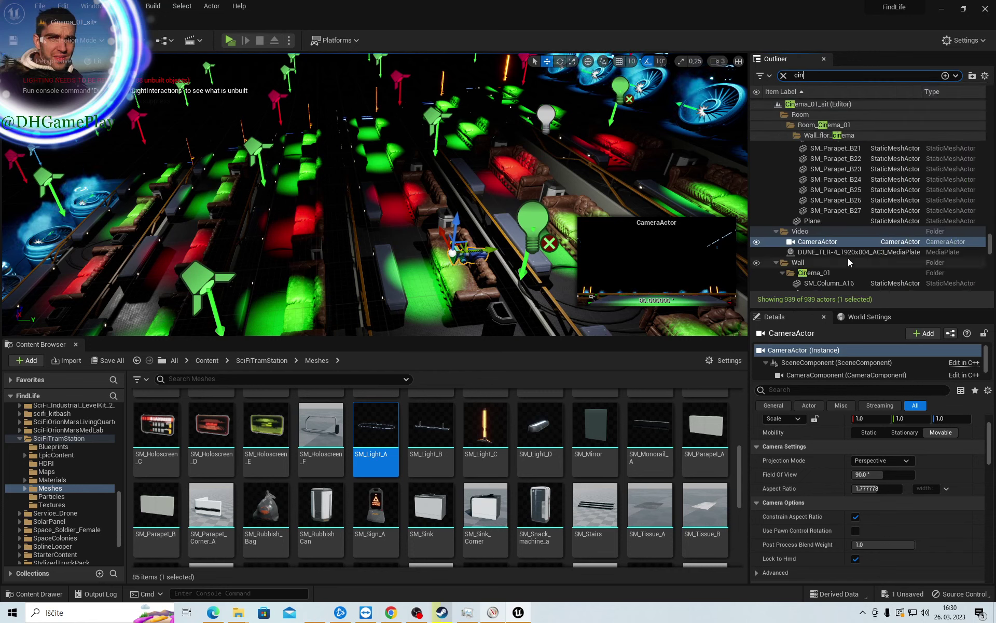
scroll(848, 260, down, 2)
scroll(849, 264, down, 3)
scroll(849, 264, down, 3)
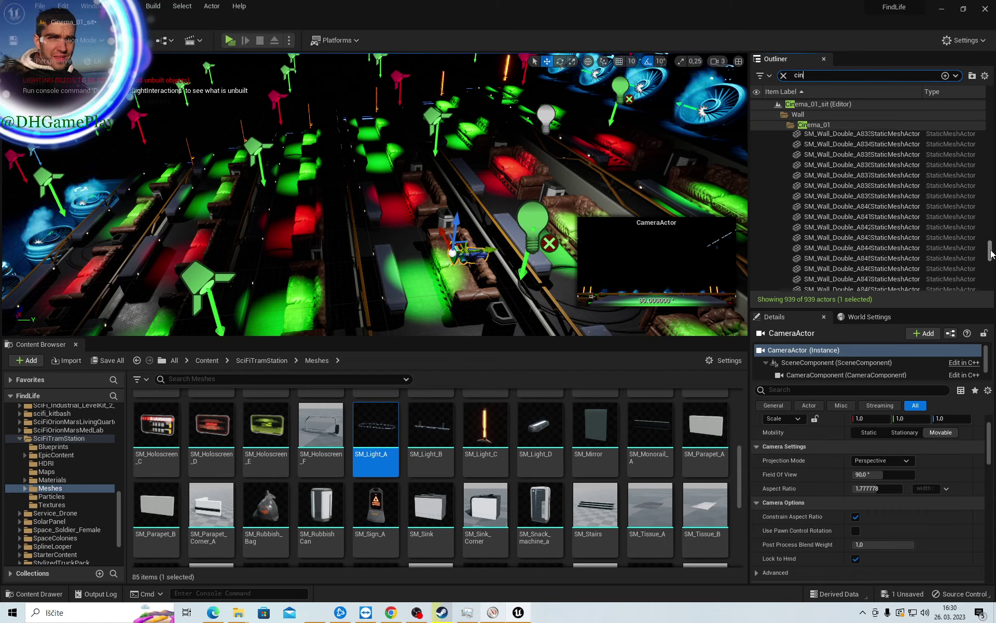
drag(992, 254, 991, 99)
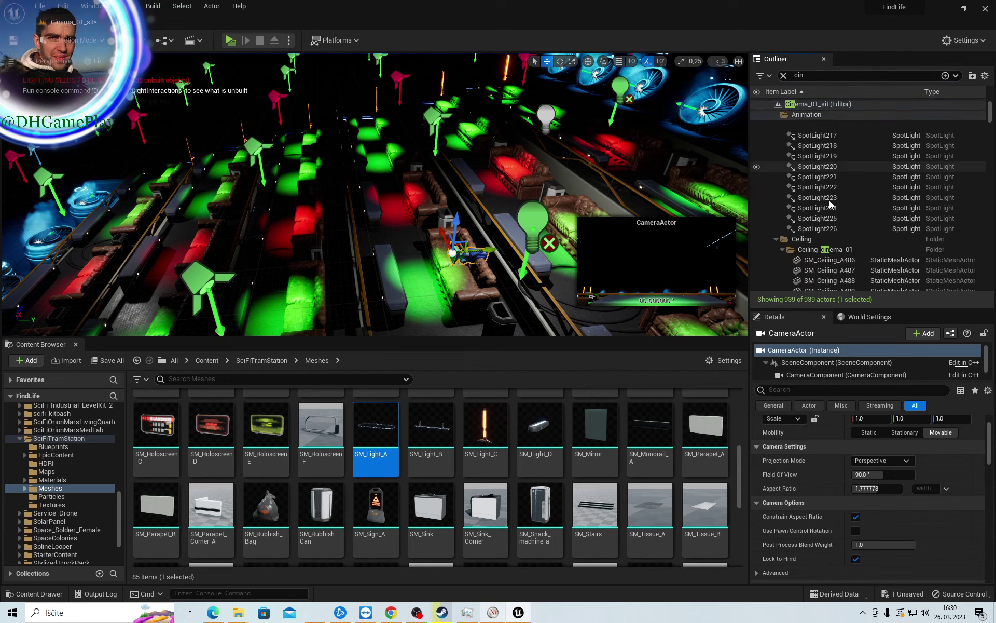
scroll(830, 218, down, 3)
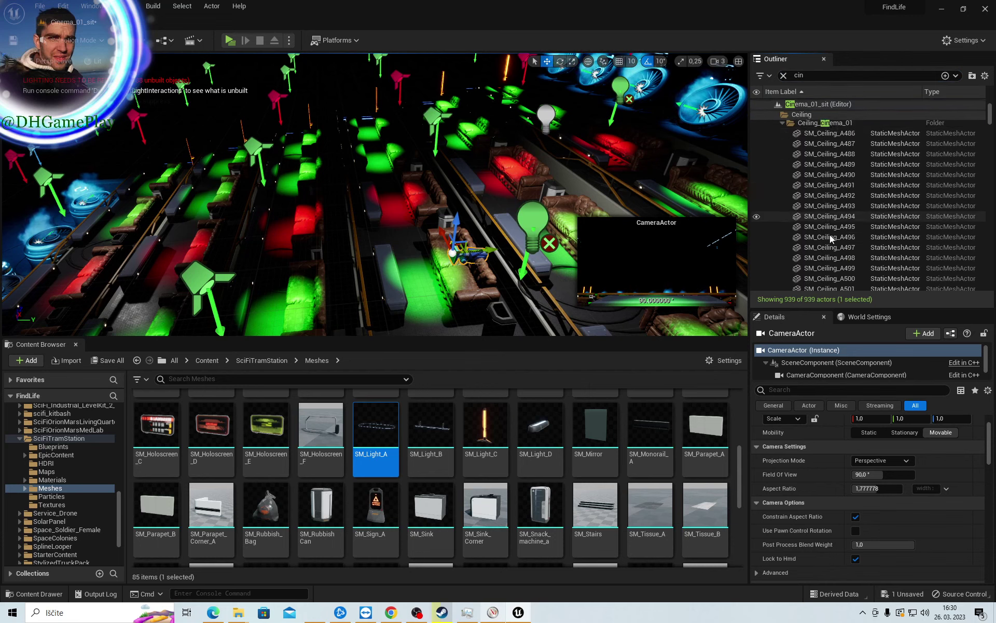
scroll(830, 235, down, 5)
scroll(820, 198, up, 3)
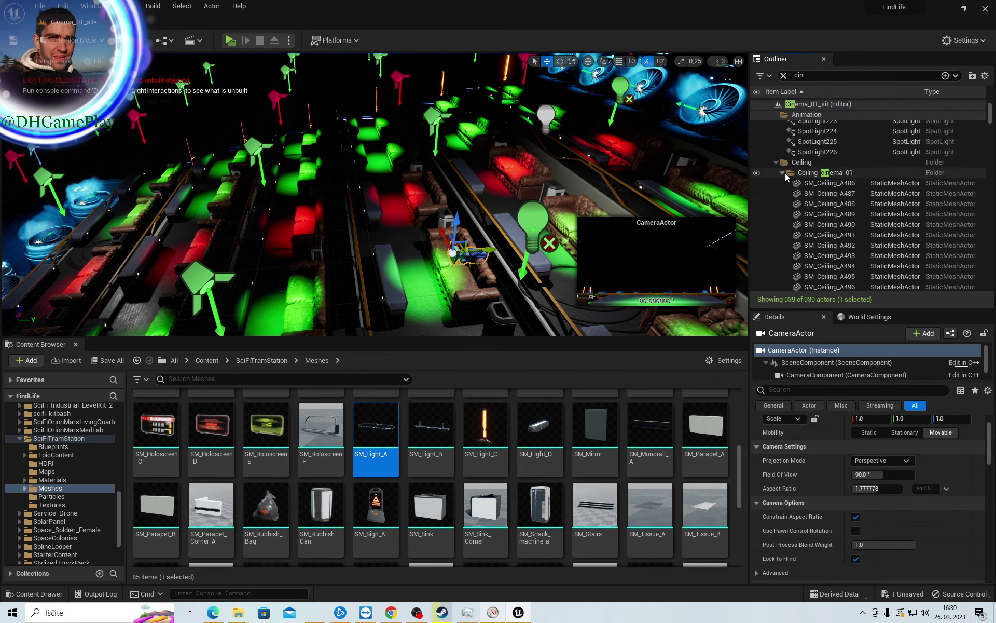
Collapse the Ceiling, Corridor, Door, Enter, Floor, Room and Wall folders and select Cinema_01
click(783, 172)
click(775, 164)
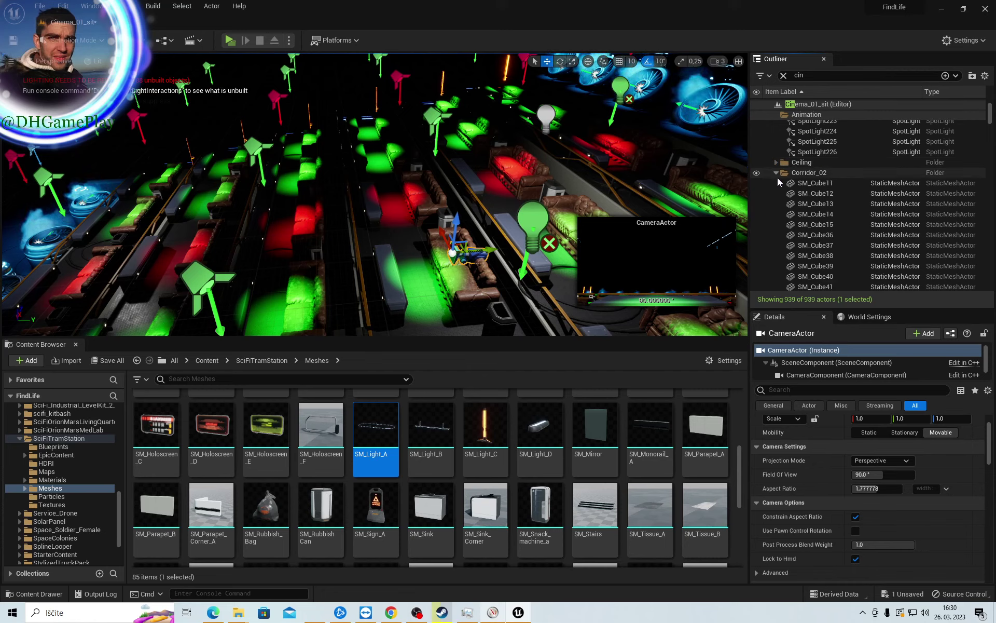
click(776, 173)
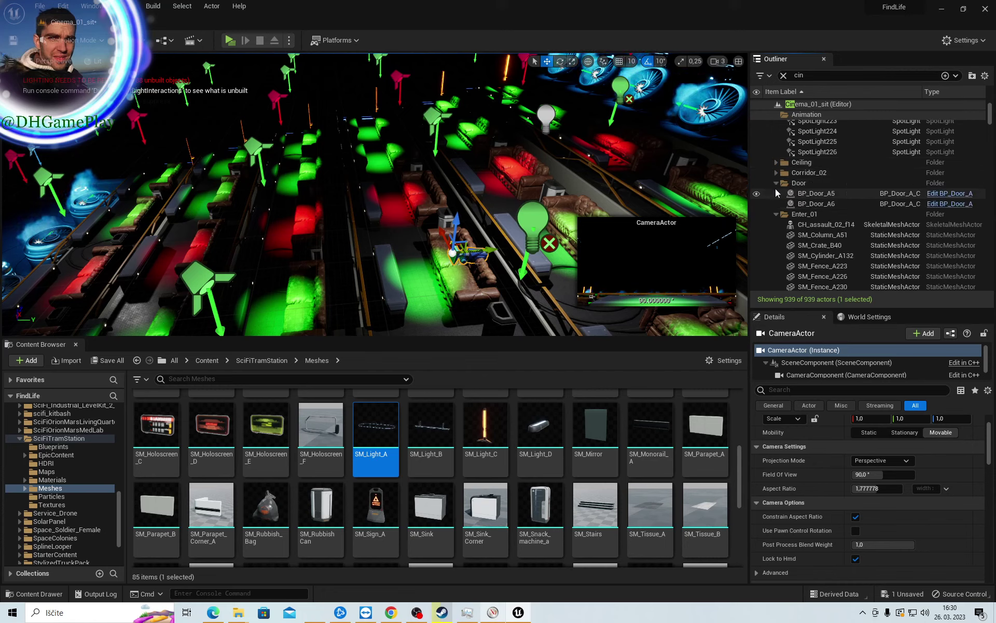
click(776, 183)
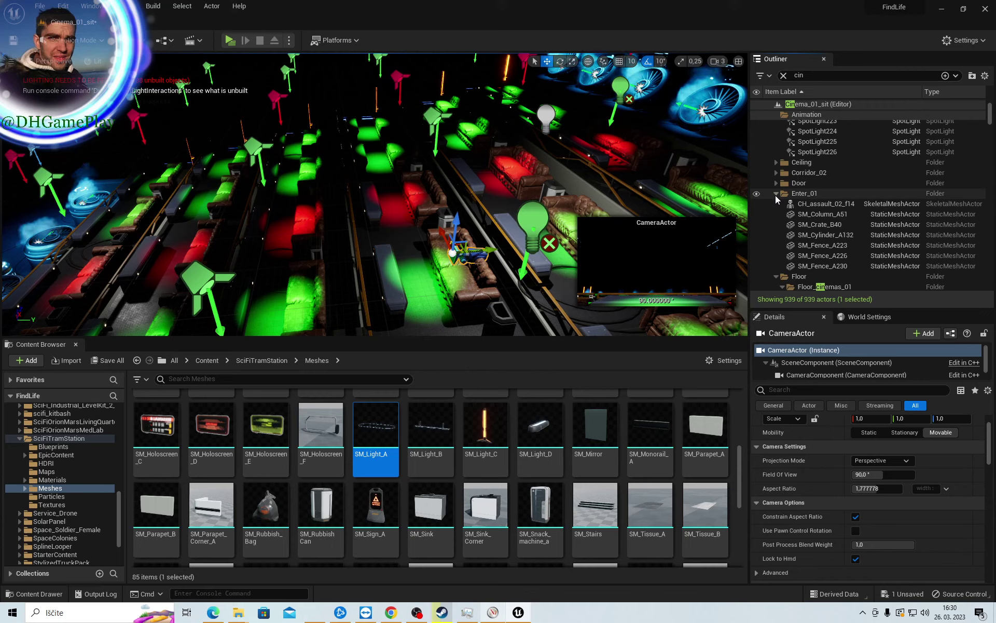
click(775, 194)
click(782, 214)
click(777, 204)
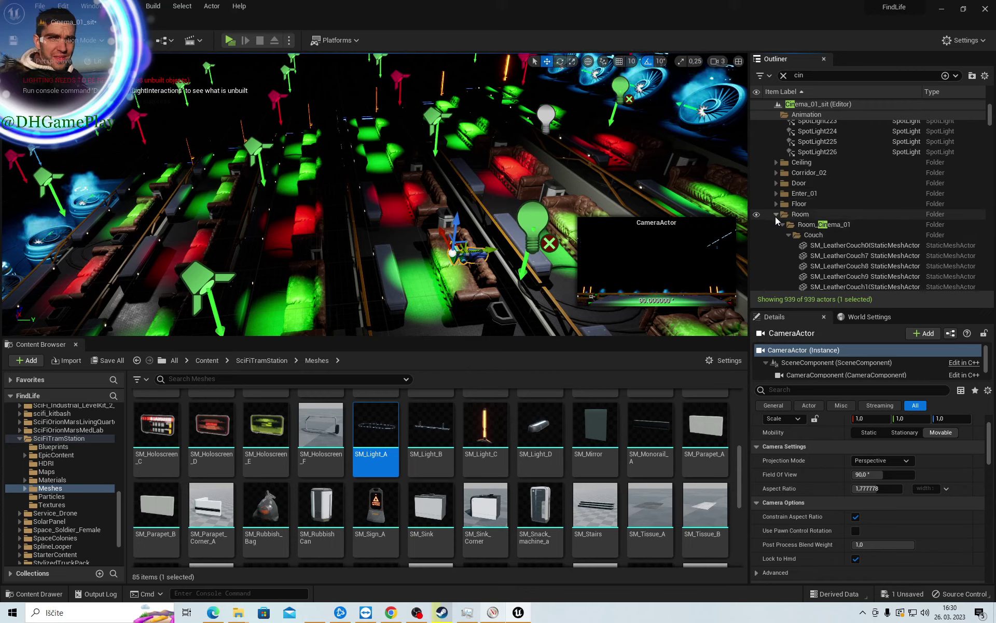
click(776, 214)
scroll(779, 228, down, 3)
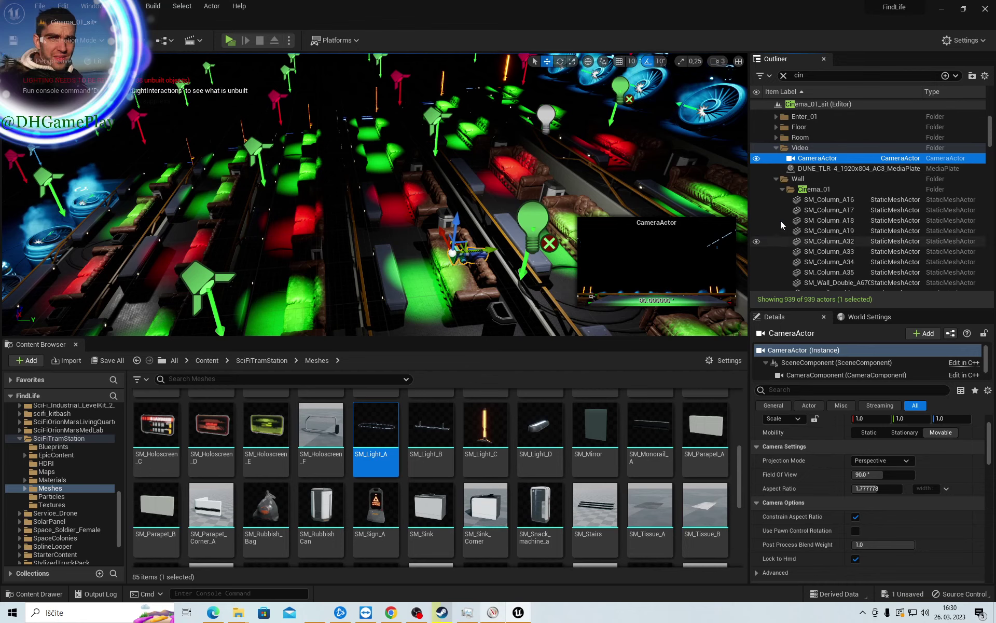
click(776, 182)
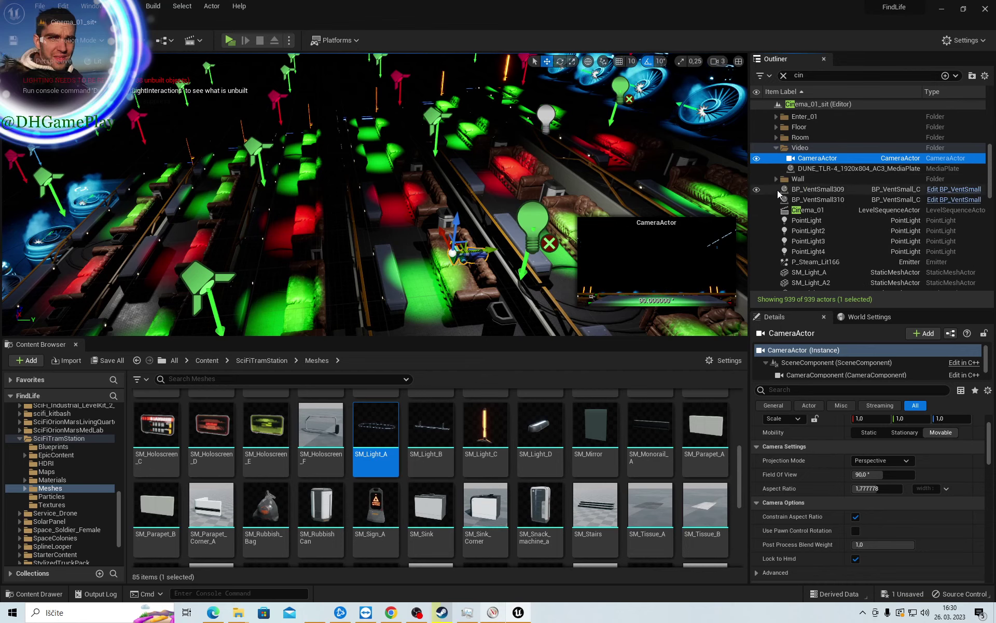
click(801, 213)
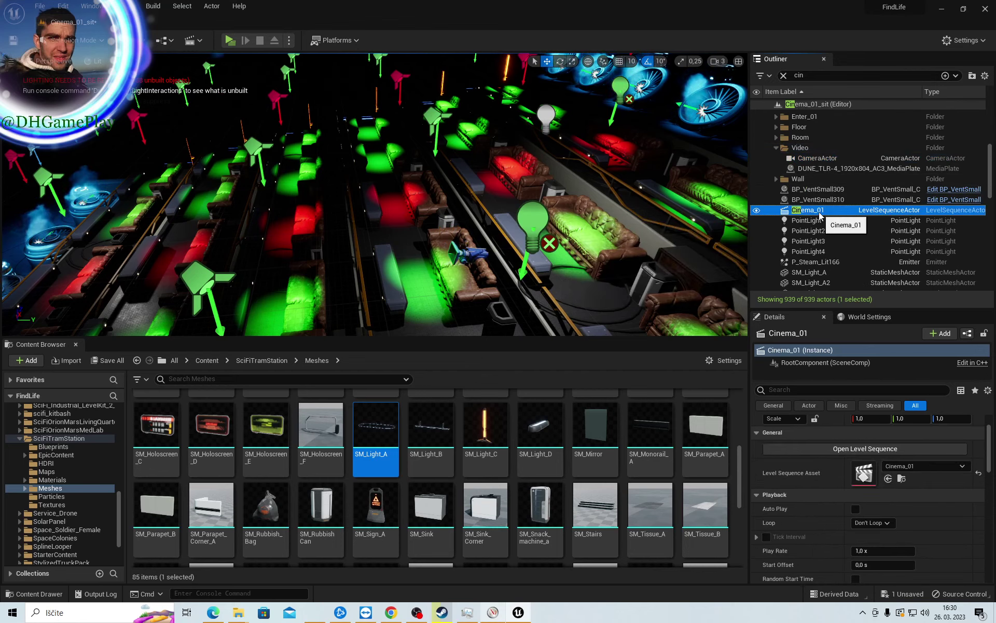
Open the Cinema_01 level sequence in Sequencer
double_click(820, 210)
click(888, 450)
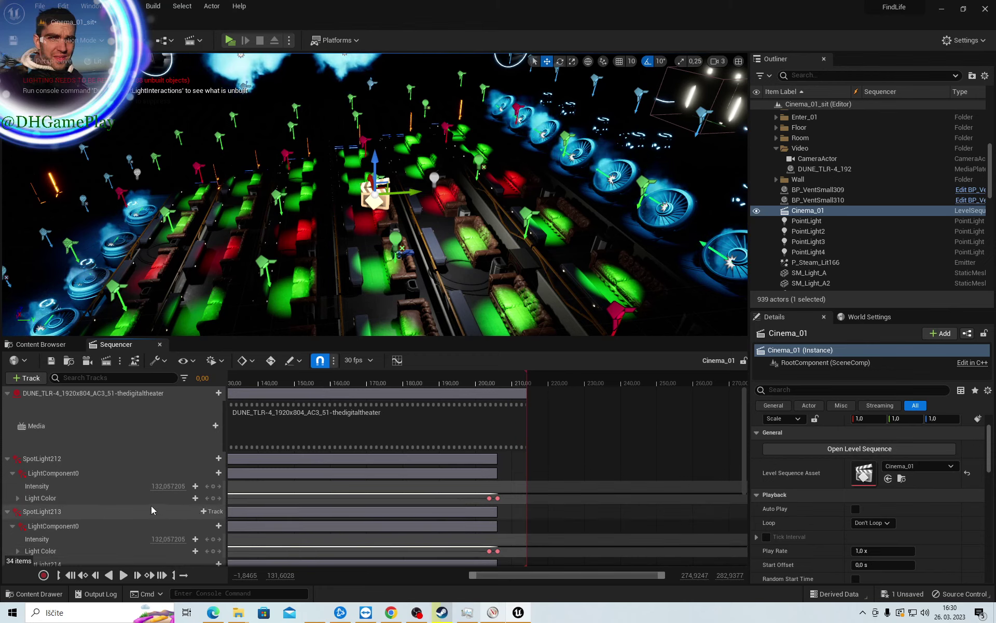
scroll(128, 486, down, 3)
scroll(128, 486, up, 2)
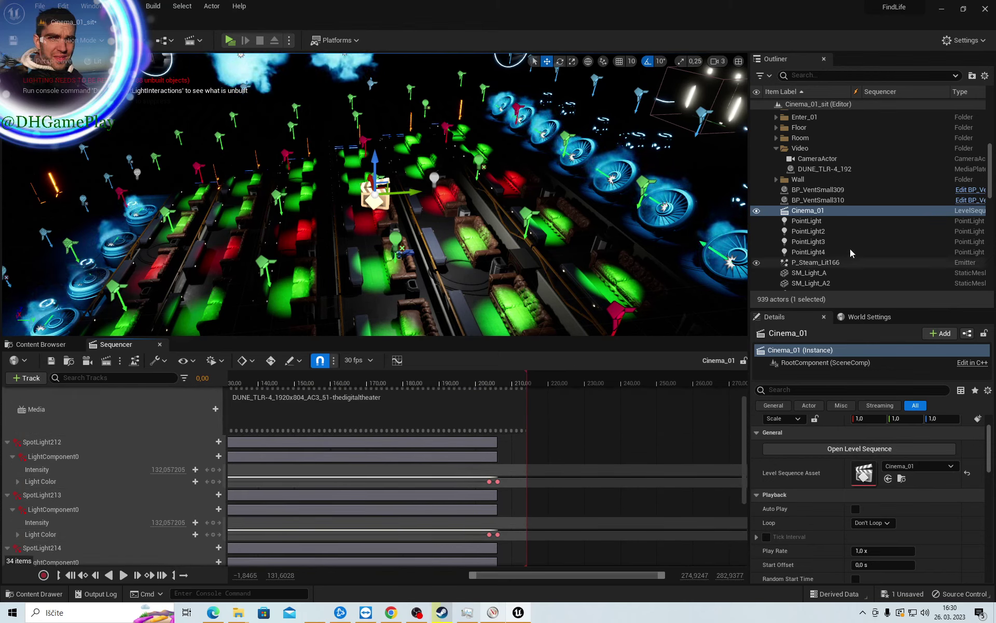
Select the P_Steam_Lit66 steam emitter, then SpotLight214 above the seats
right_drag(467, 208, 467, 208)
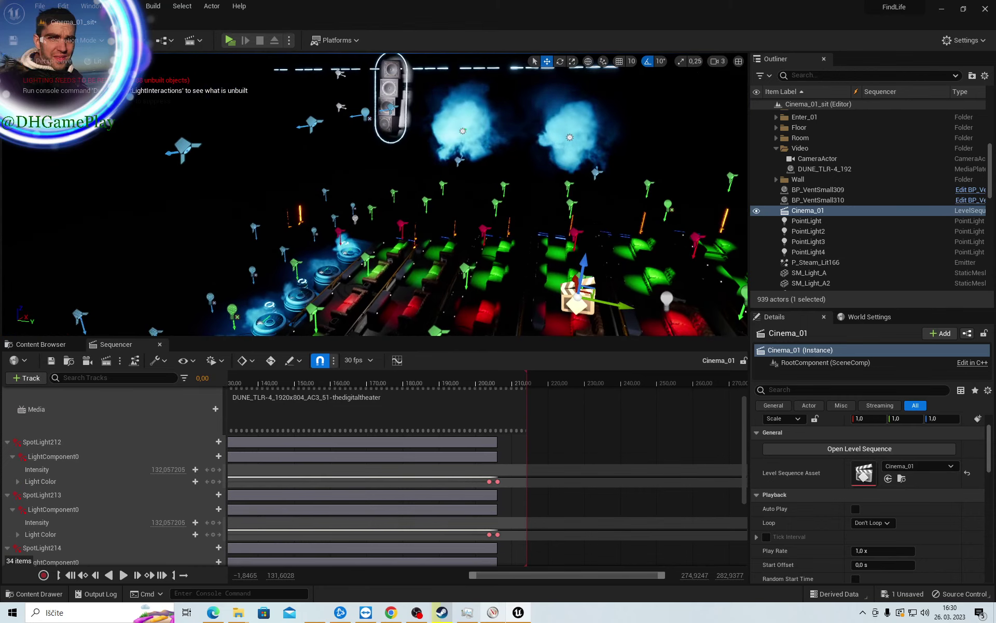
click(473, 121)
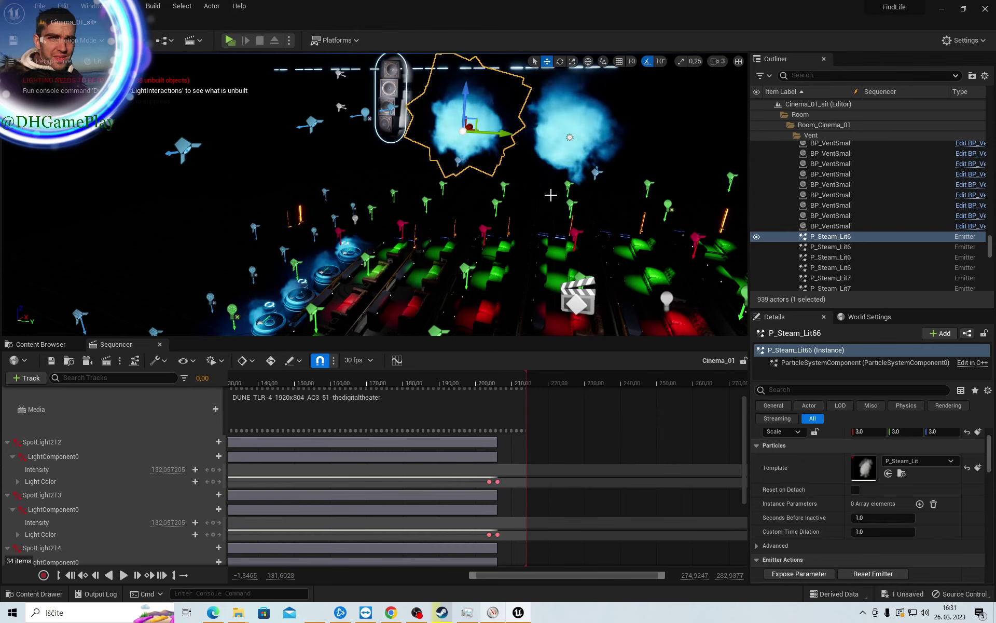
click(461, 159)
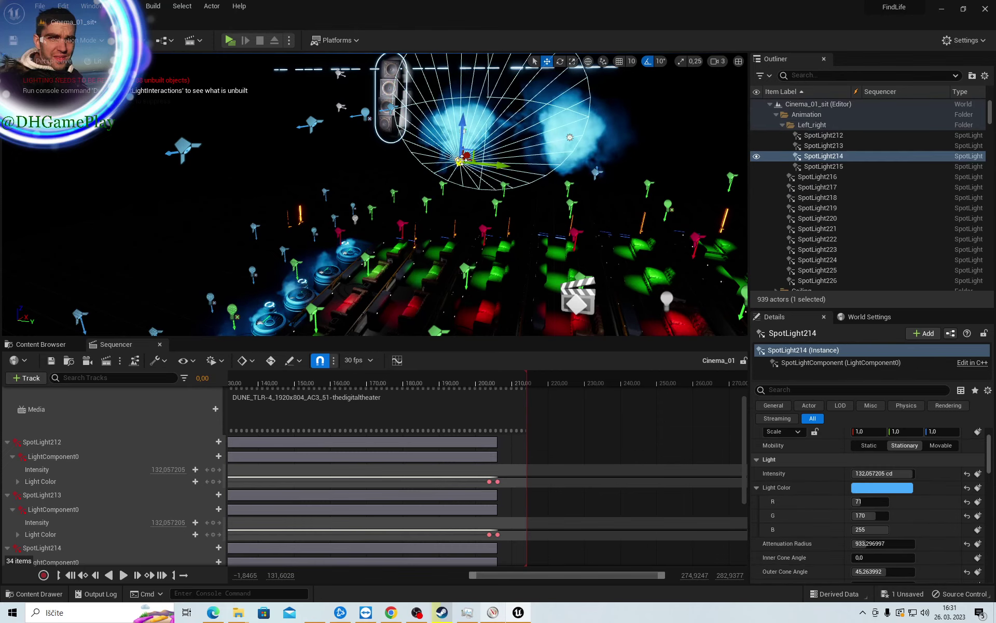
click(819, 161)
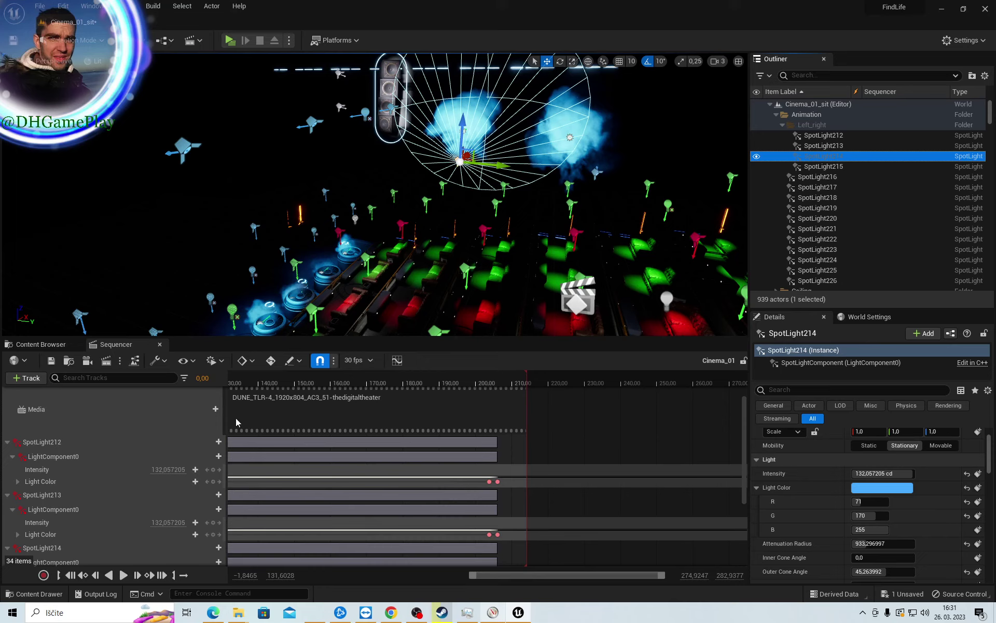
Add SpotLight214 to the sequence, then delete the duplicate SpotLight214 track
drag(824, 155, 134, 431)
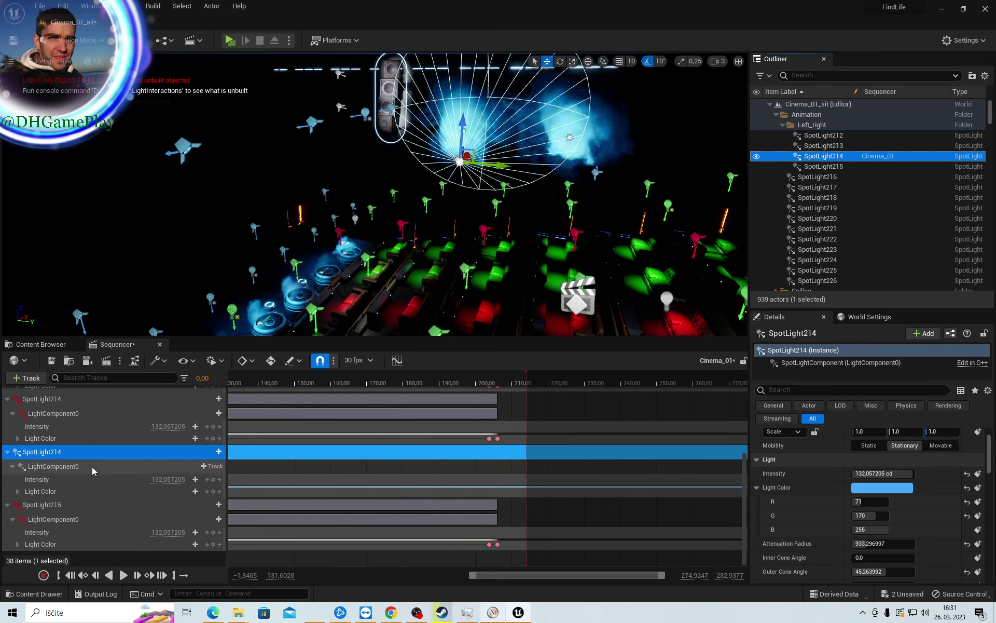
click(42, 399)
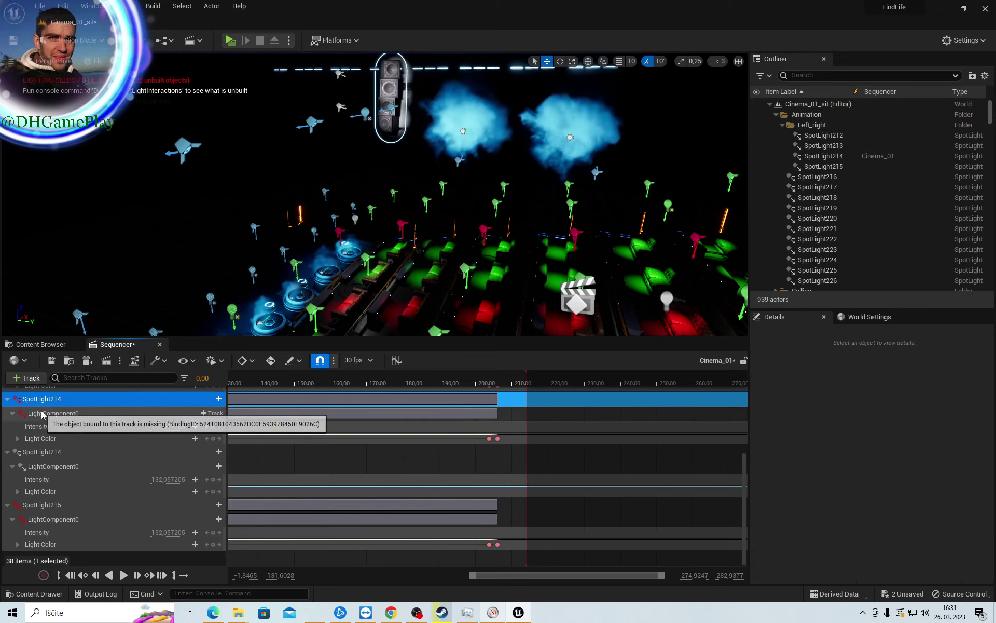
click(53, 418)
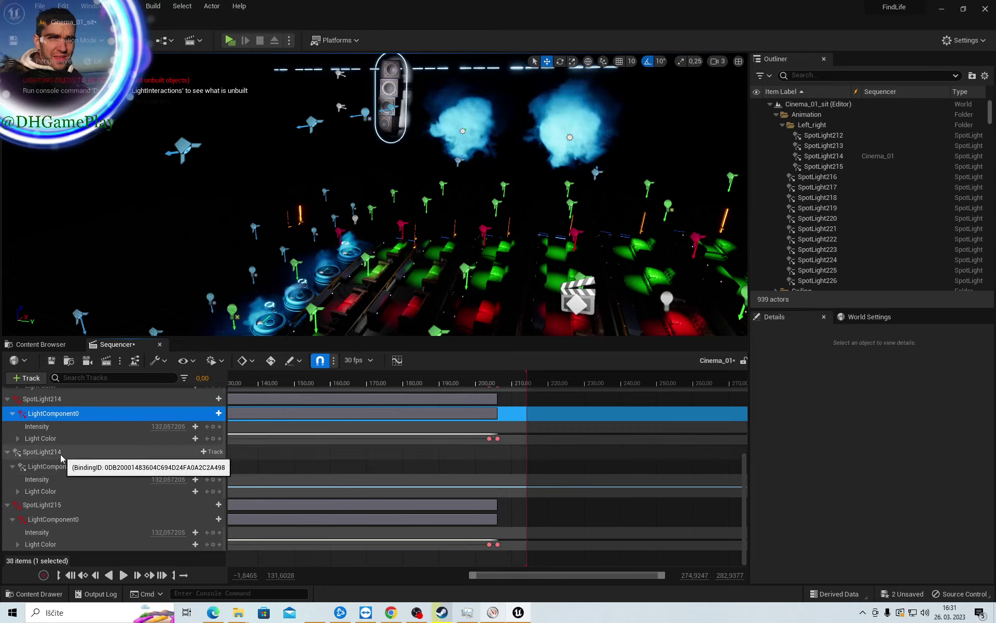
drag(503, 577, 309, 571)
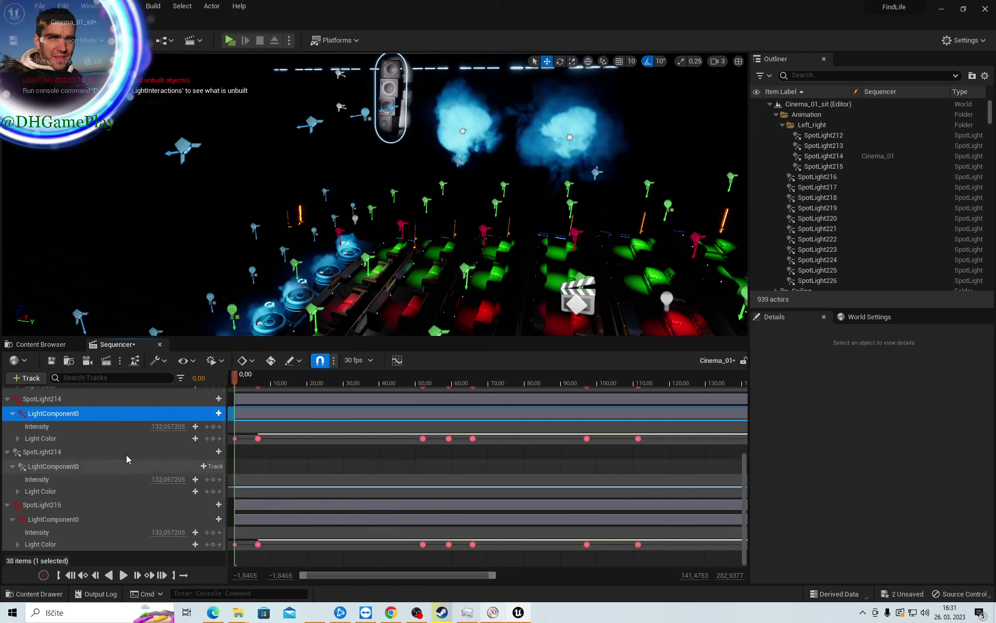
click(56, 460)
key(Delete)
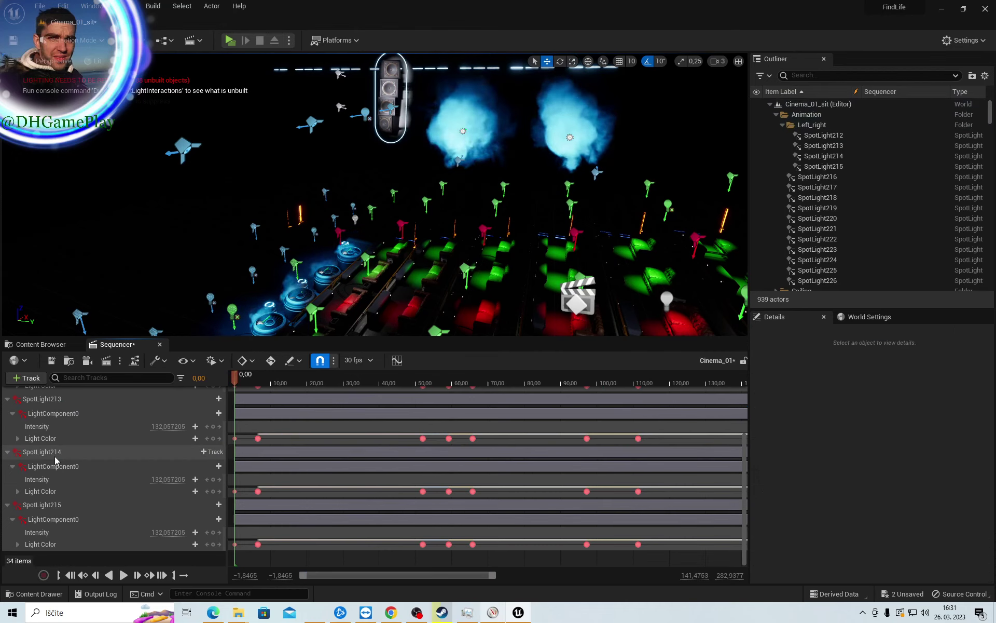
Check the unbound DUNE trailer track, then select the DUNE_TLR media plate in the Video folder
scroll(56, 460, up, 3)
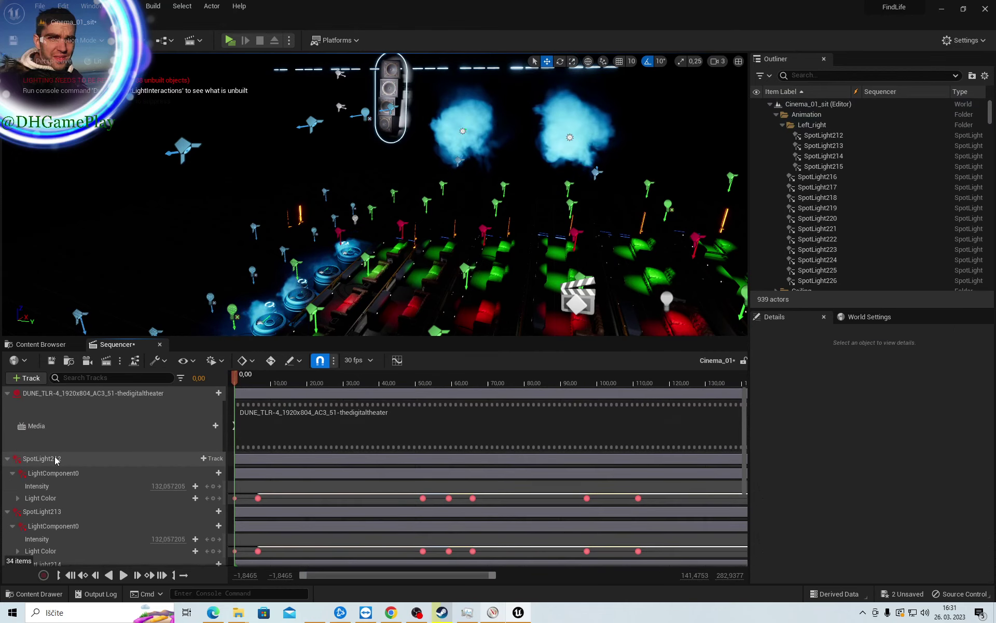
click(89, 396)
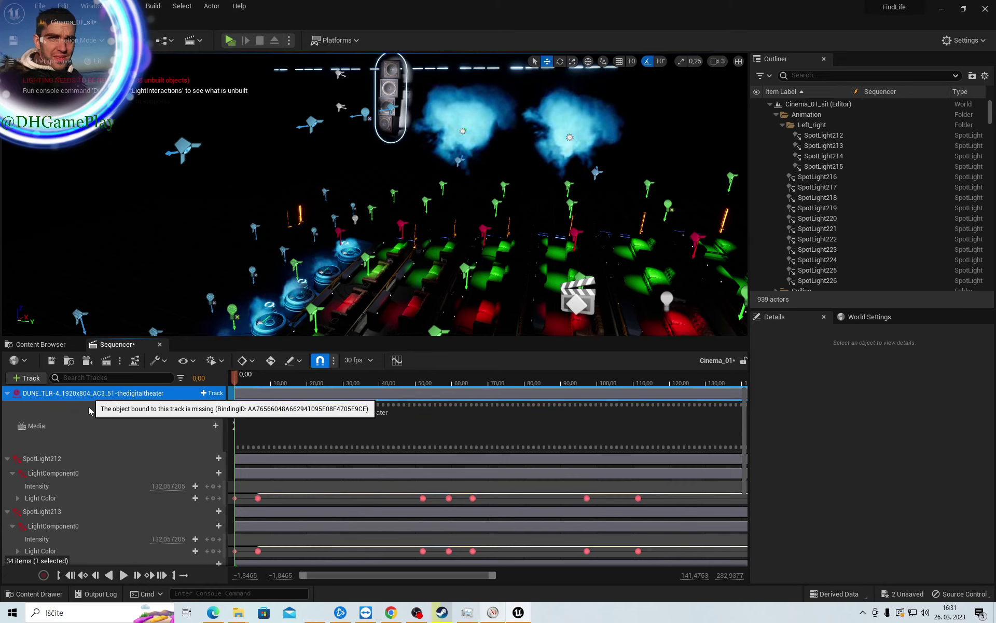
click(90, 426)
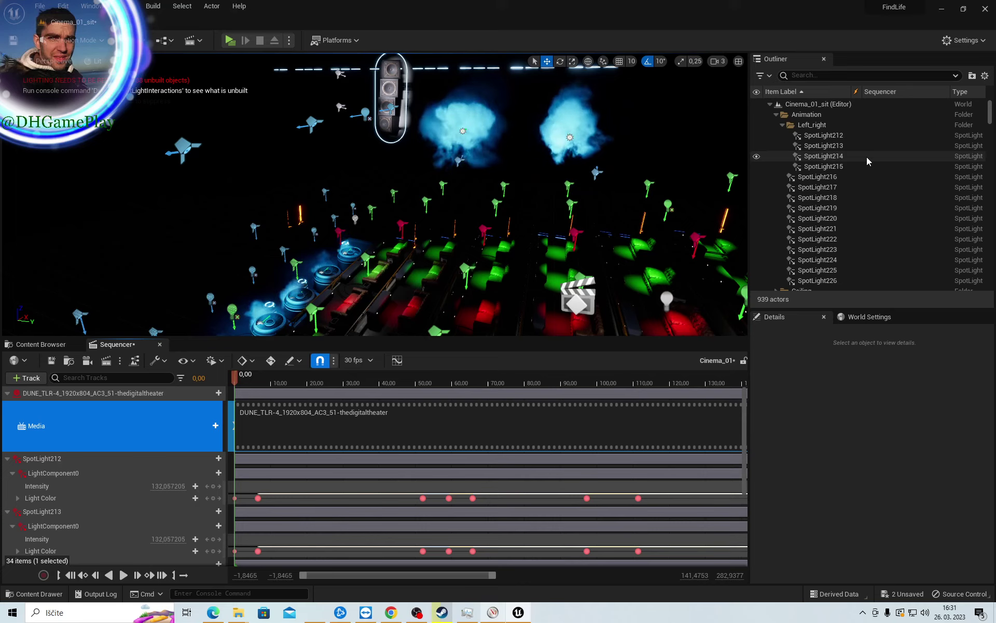
scroll(833, 150, down, 5)
scroll(830, 171, down, 5)
scroll(830, 188, down, 3)
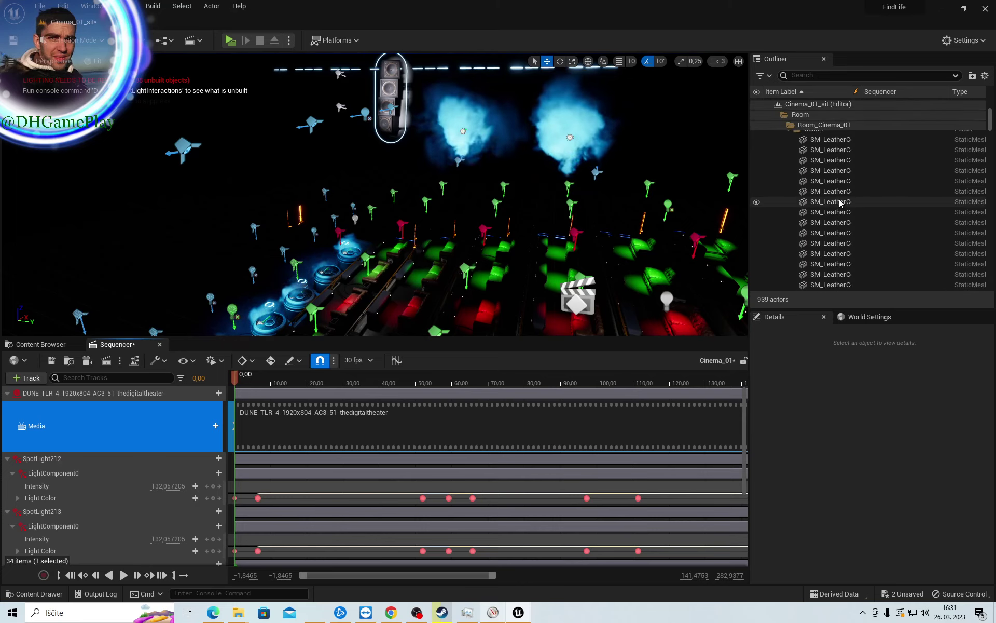
scroll(835, 196, up, 3)
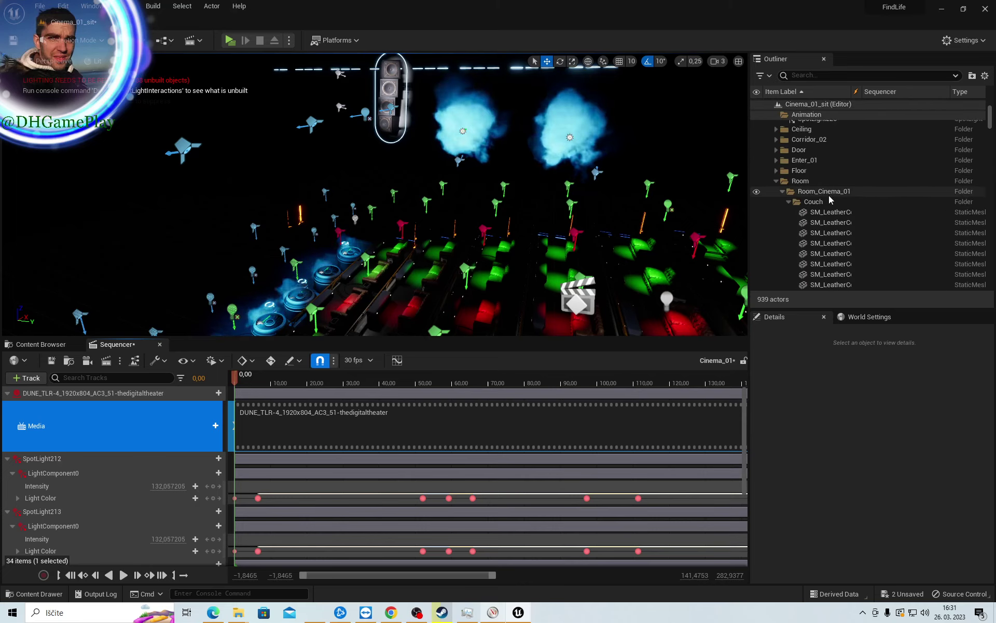
click(777, 181)
click(777, 191)
click(794, 212)
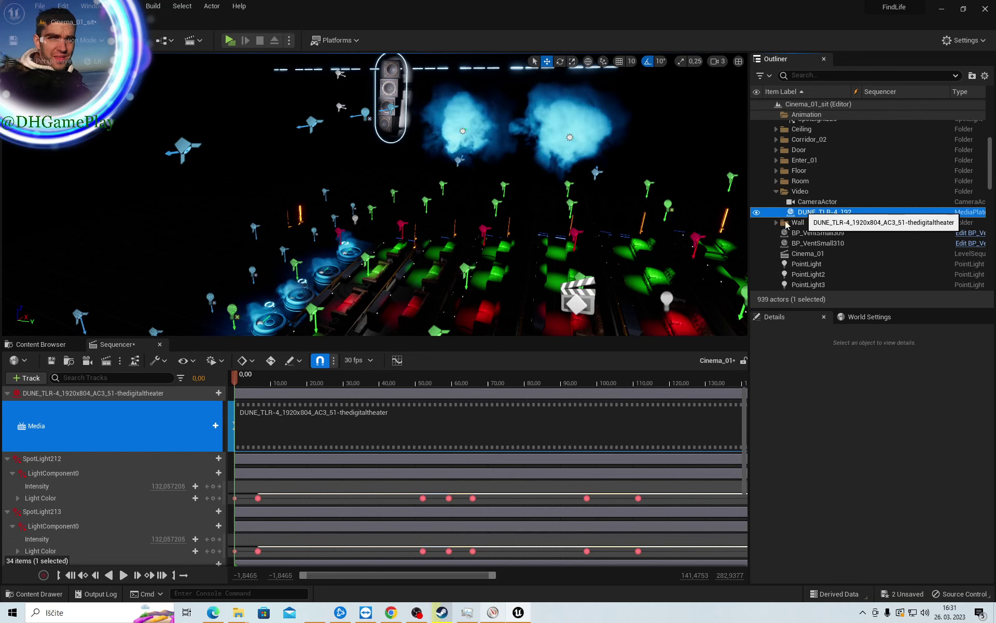
Add the DUNE_TLR plate, delete the unbound binding's Media track, and save the level
drag(111, 424, 101, 416)
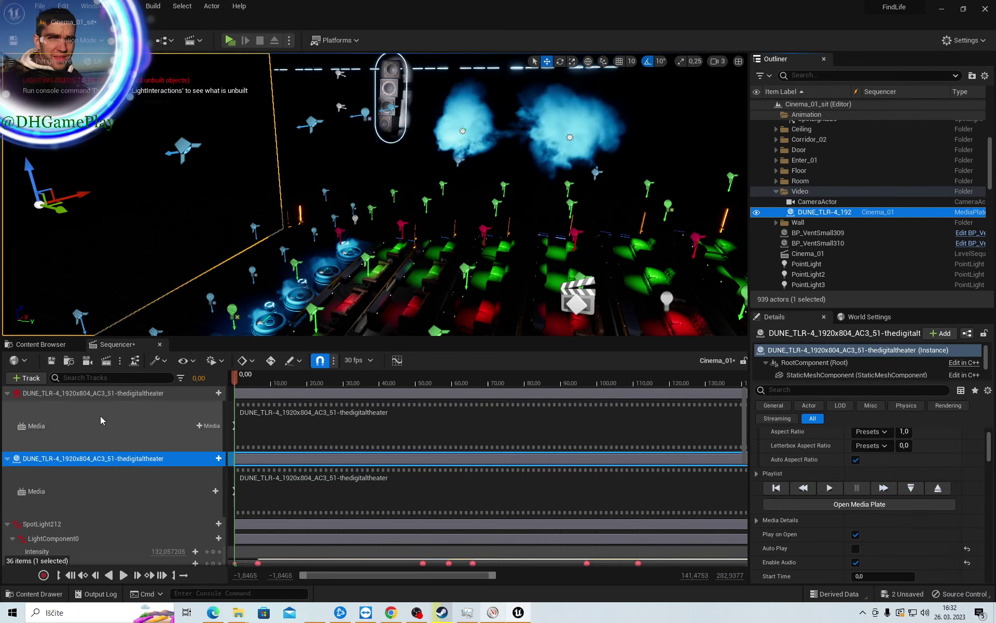
click(157, 422)
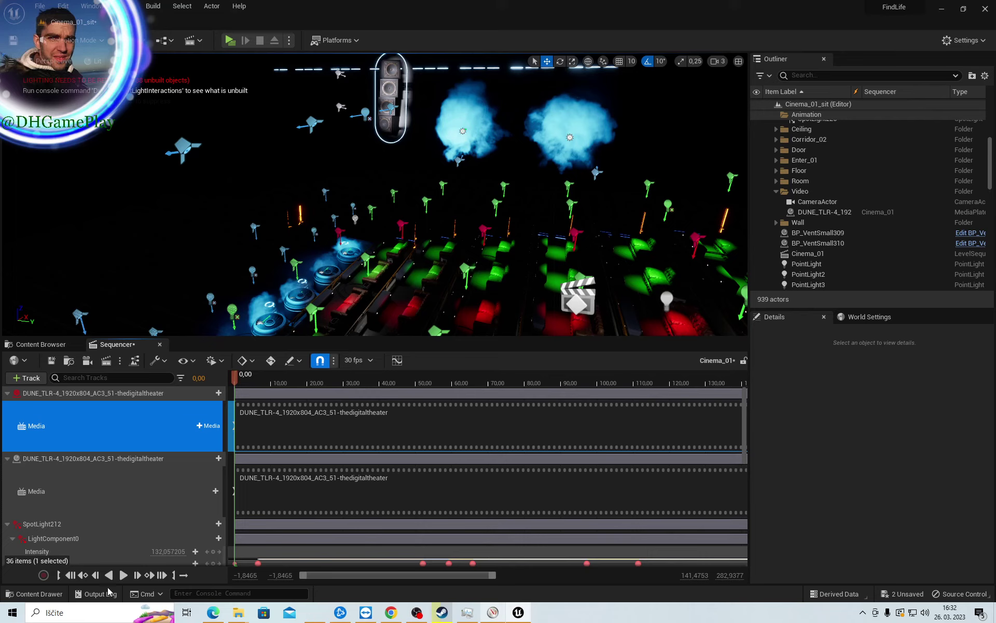
key(Delete)
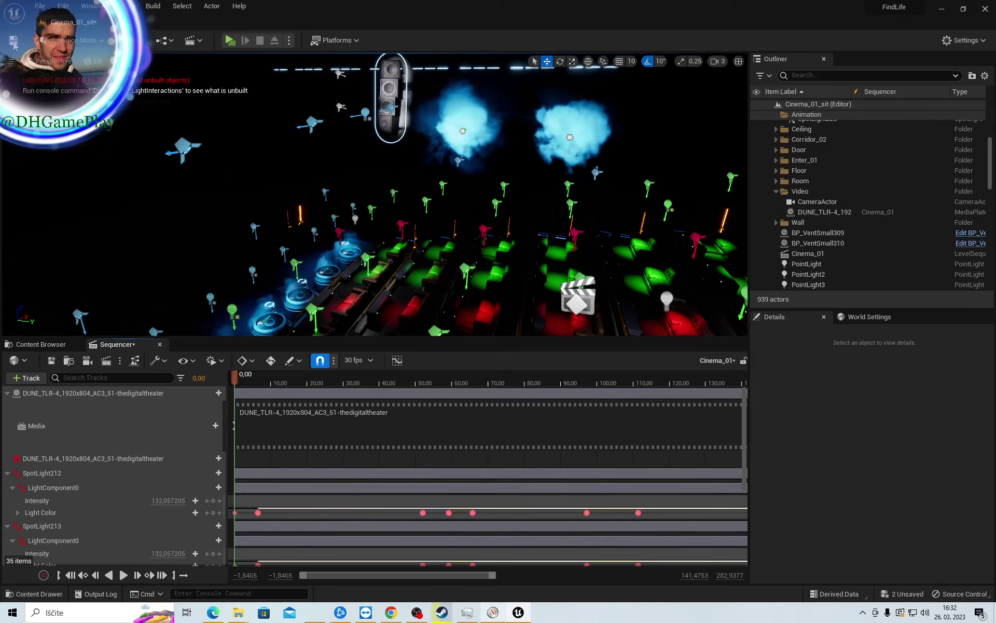
key(ctrl+s)
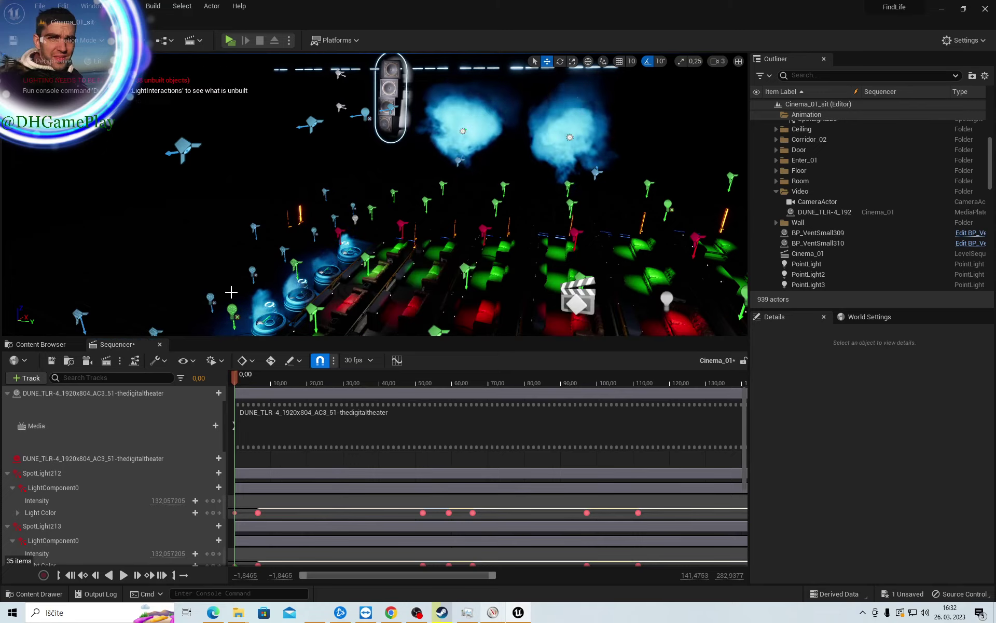
Fly down to the seats and browse the SciFiTramStation meshes in the Content Browser
right_drag(460, 227, 460, 291)
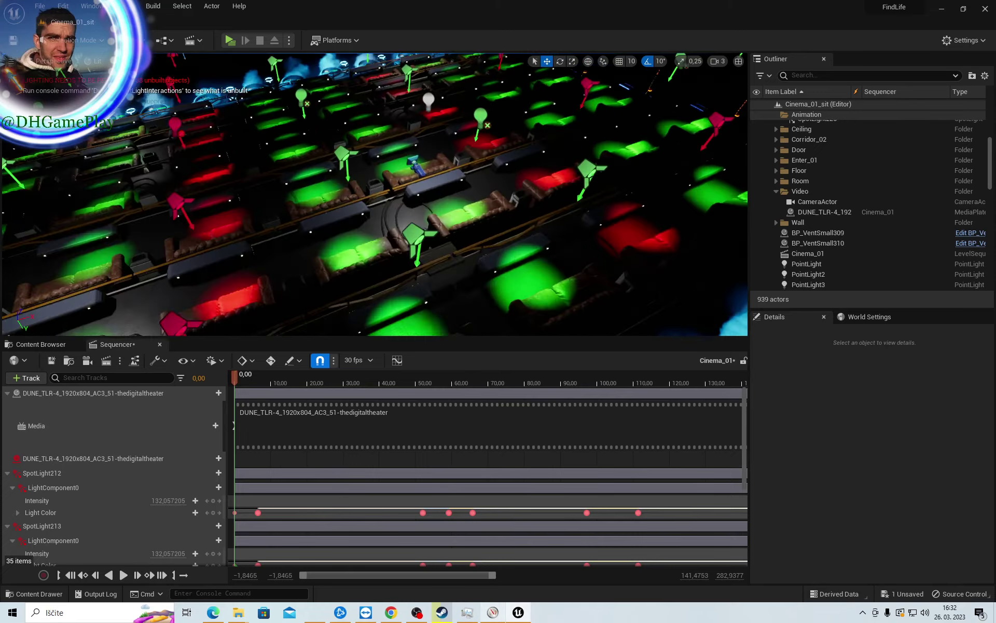
right_drag(464, 230, 464, 270)
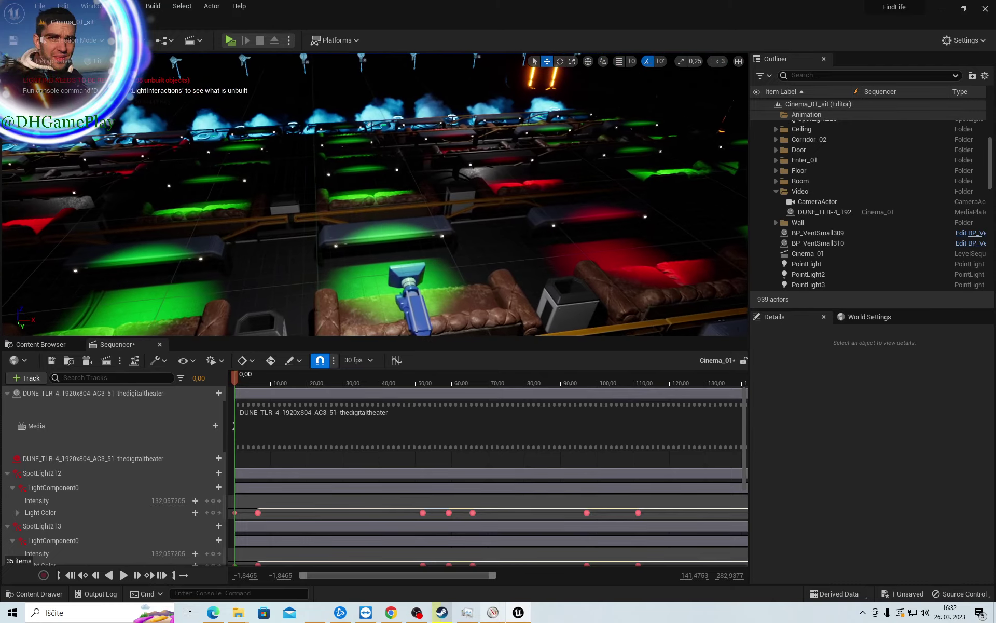
scroll(465, 231, down, 1)
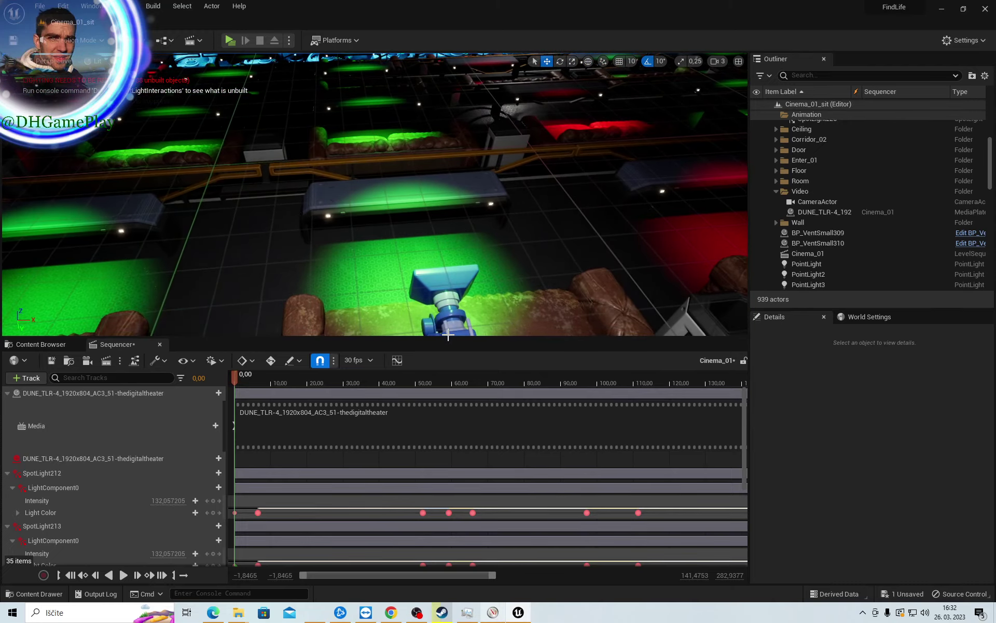
click(264, 251)
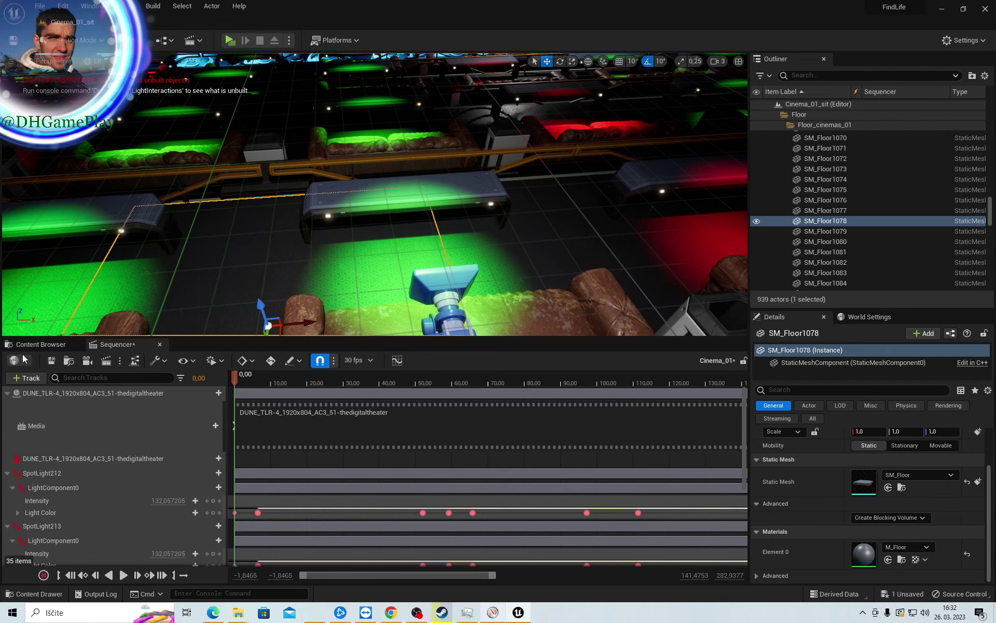
click(39, 344)
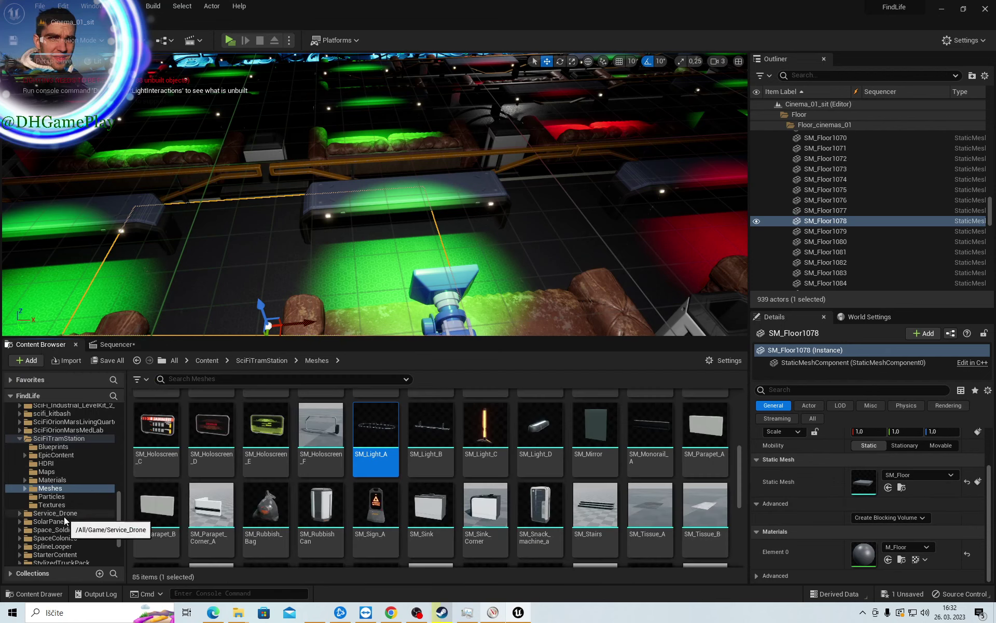
scroll(63, 537, down, 3)
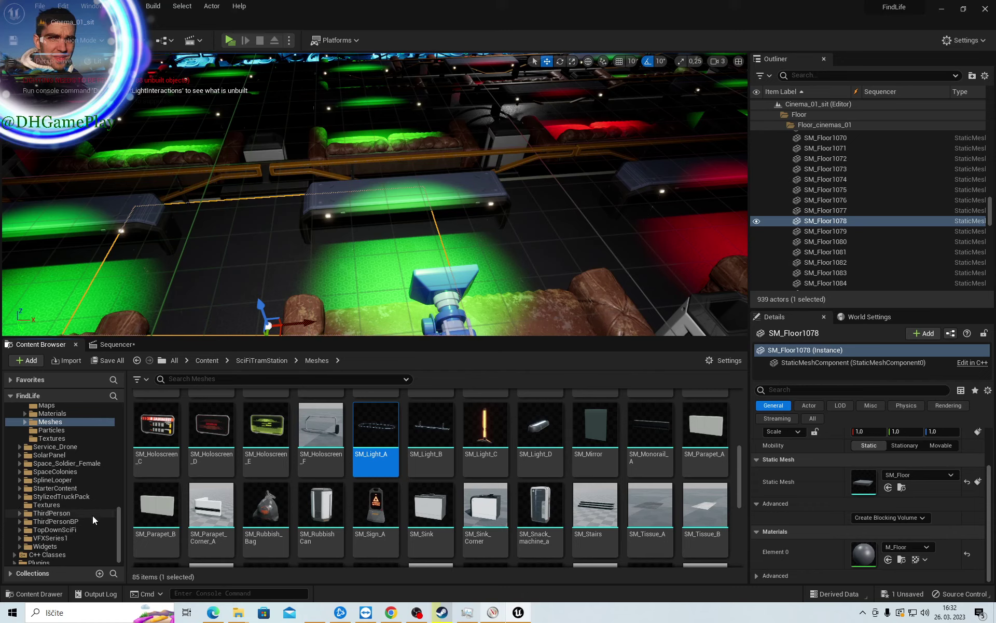
scroll(86, 499, up, 3)
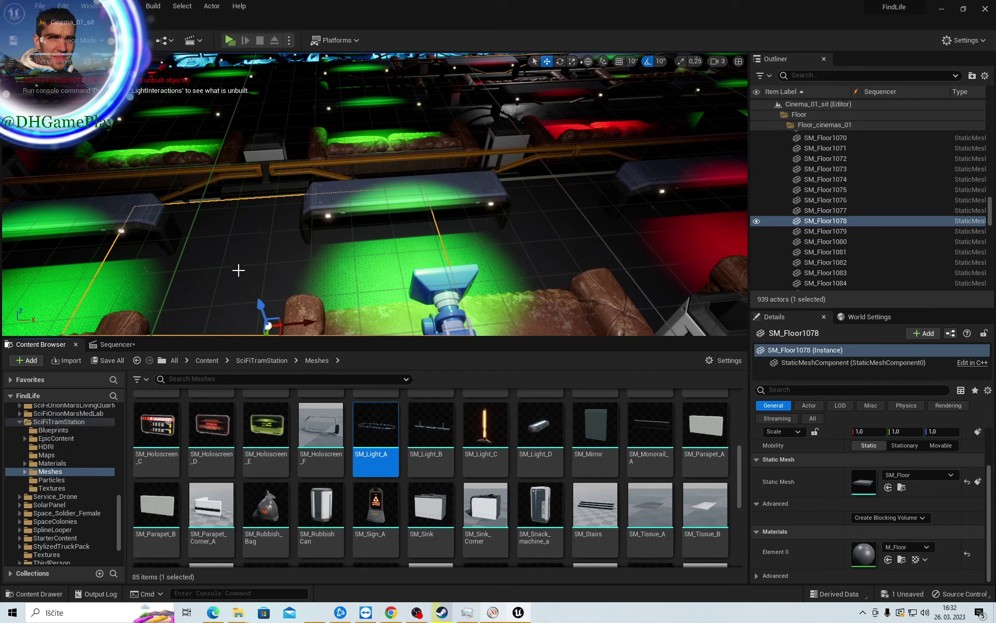
click(902, 487)
right_drag(554, 319, 549, 276)
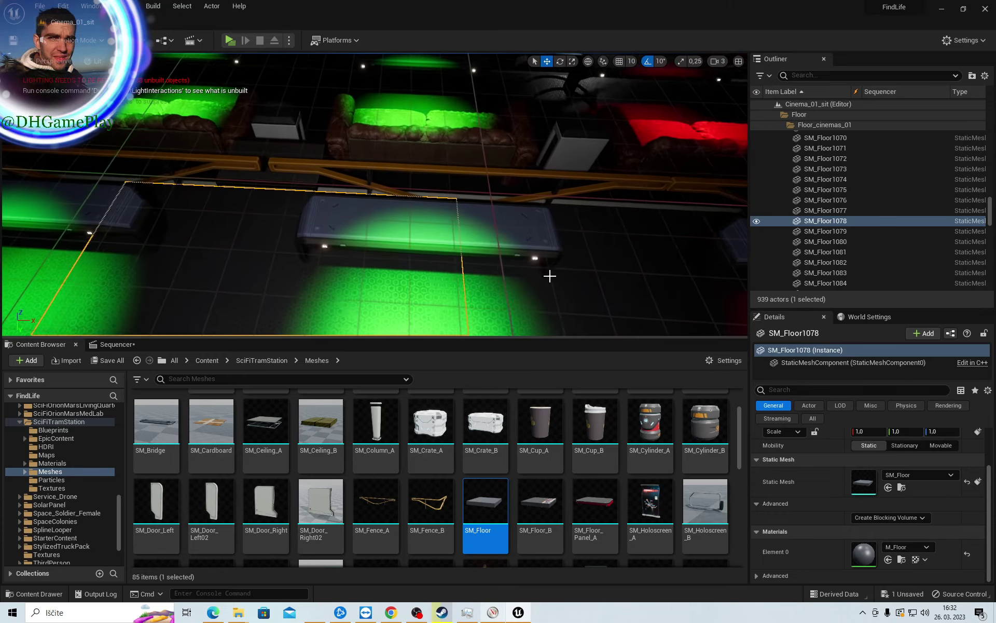
Place five SM_Cup_A and SM_Cup_B cups on the table between the sofas
click(595, 431)
drag(594, 331, 532, 218)
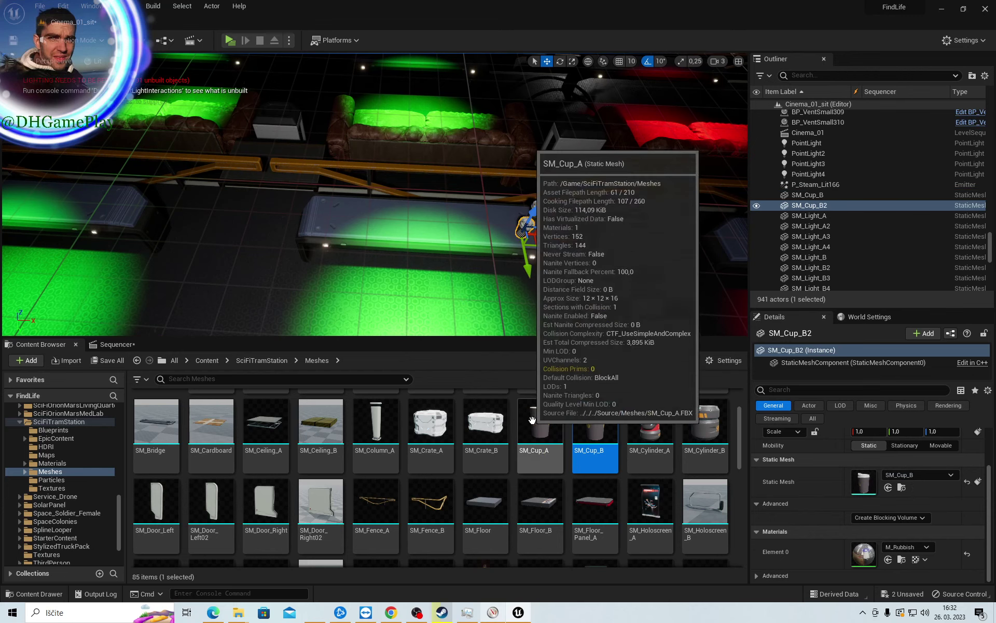
drag(540, 426, 561, 275)
drag(542, 239, 542, 237)
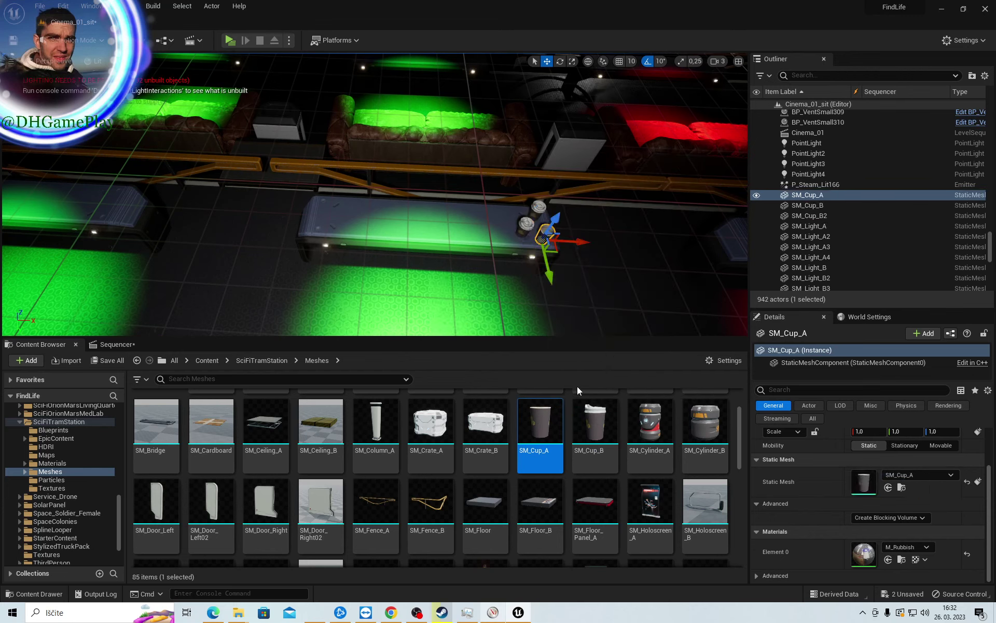
mouse_move(595, 436)
mouse_down()
mouse_move(312, 205)
mouse_move(351, 242)
mouse_up()
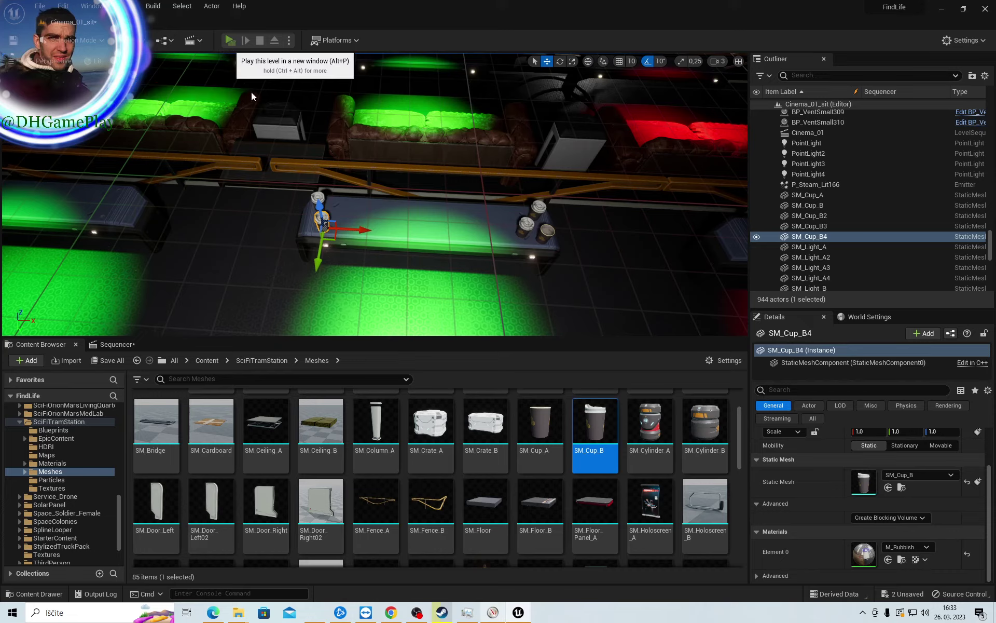
key(alt+p)
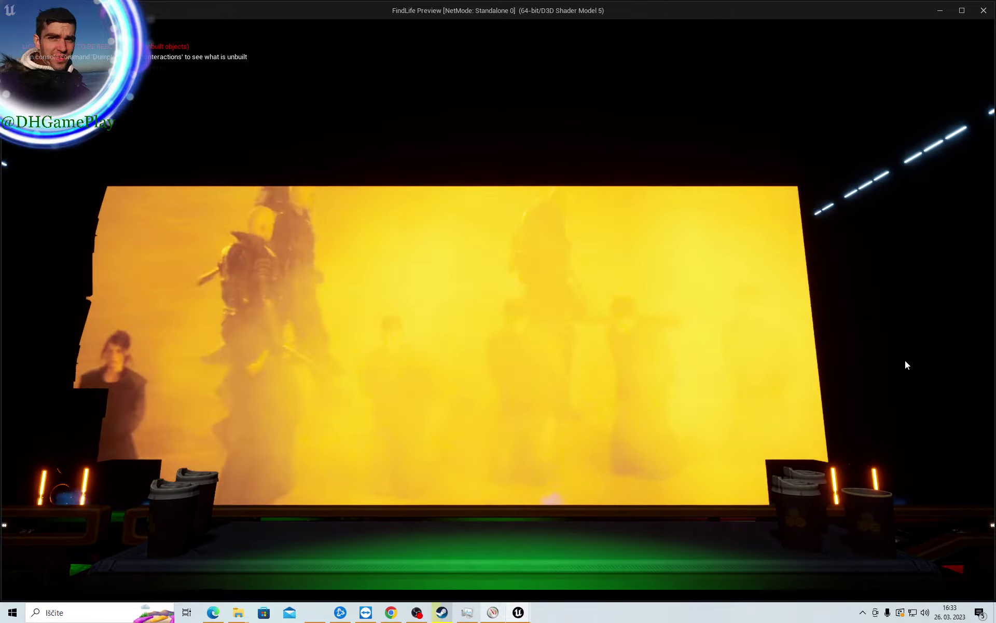
key(Escape)
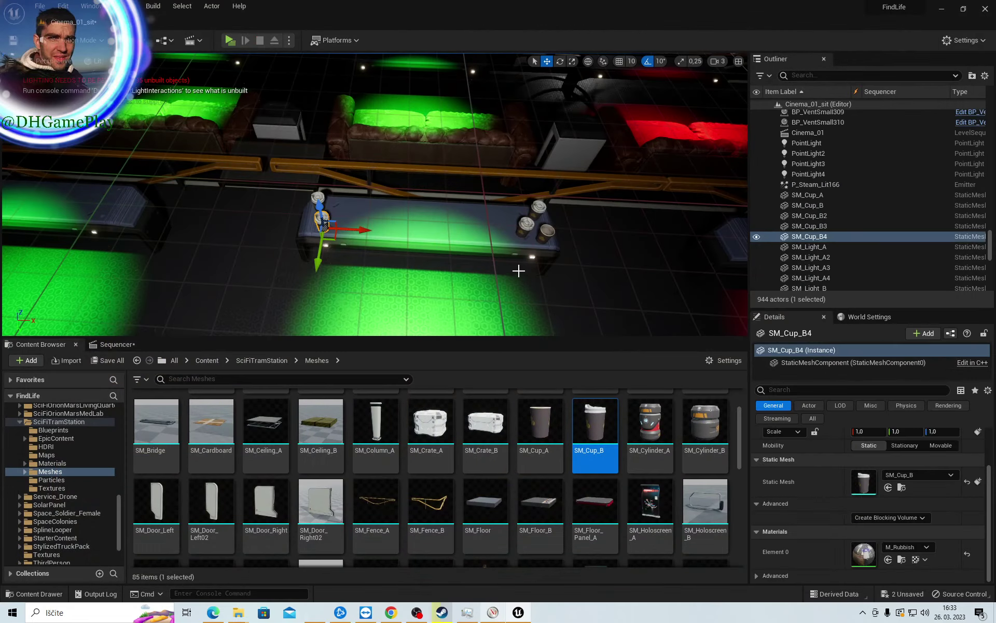
Duplicate spotlight SpotLight214 with its steam emitter and move the copies left of the speaker
mouse_move(518, 271)
right_down()
mouse_move(540, 223)
mouse_move(518, 213)
right_up()
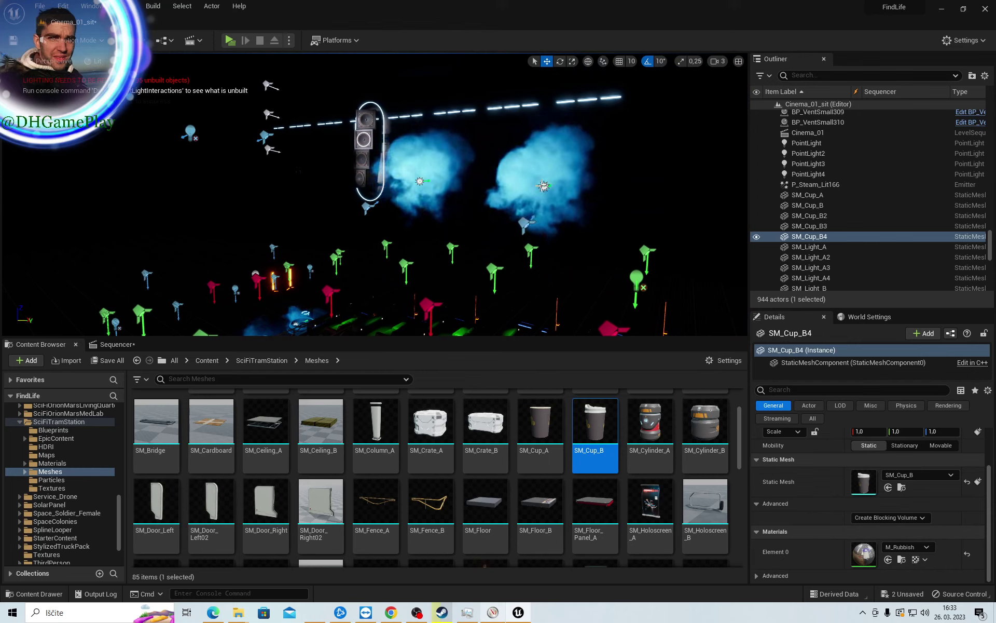
click(544, 186)
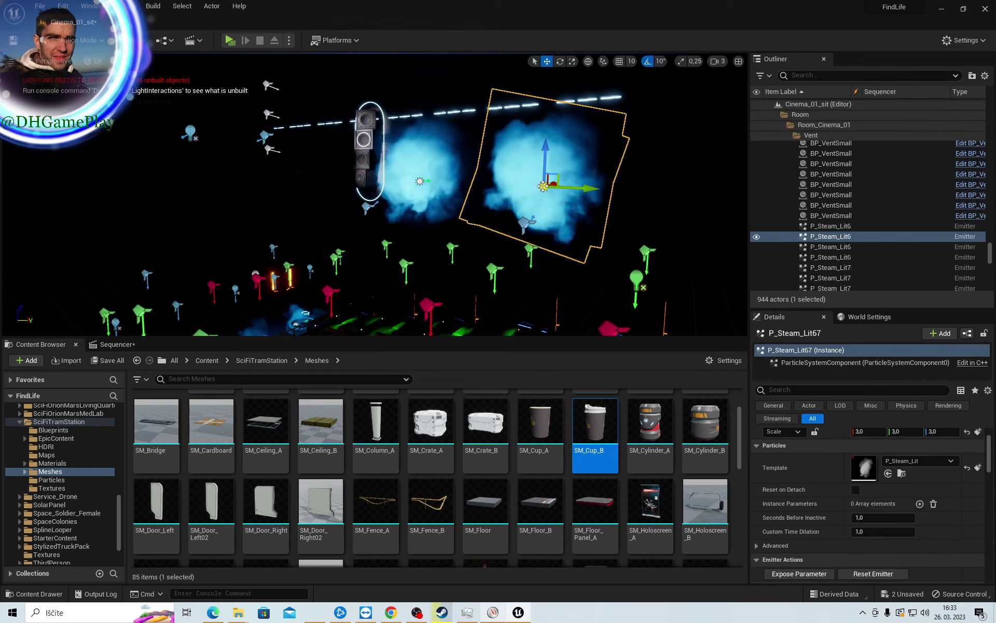
ctrl+click(528, 223)
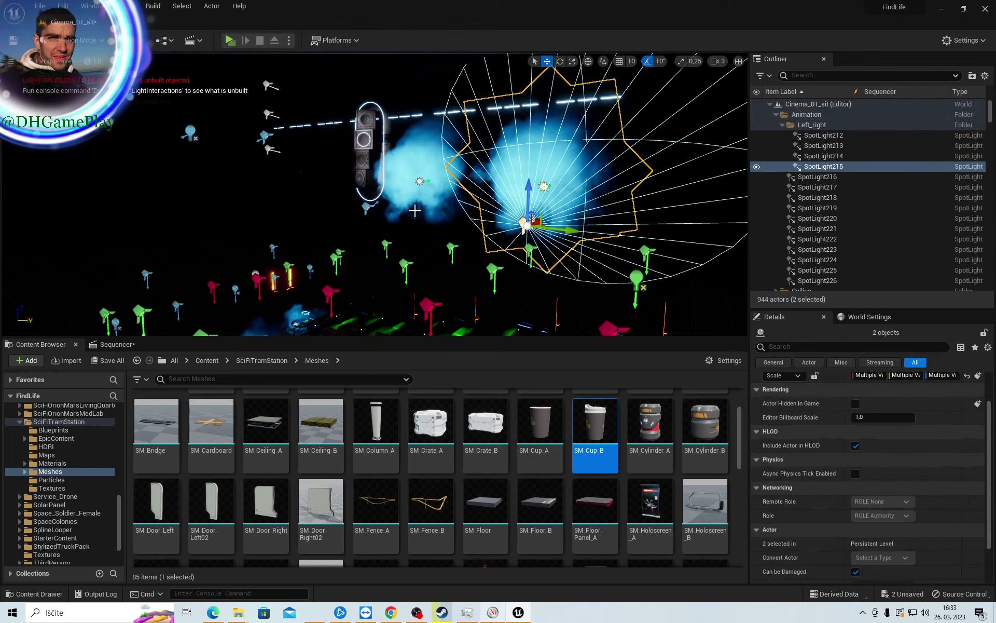
ctrl+click(365, 209)
ctrl+click(421, 182)
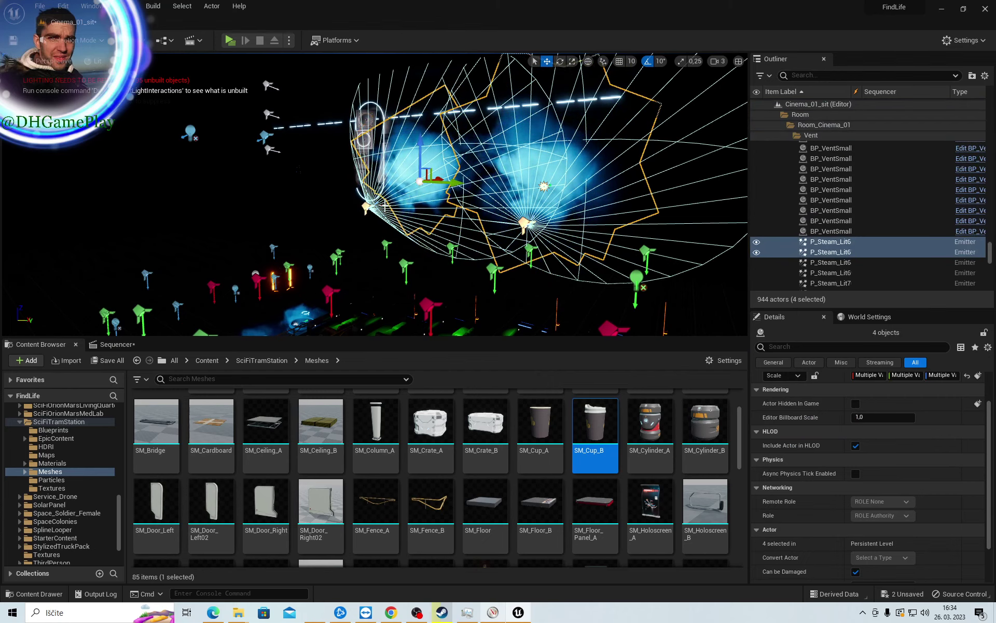
click(372, 206)
ctrl+click(418, 181)
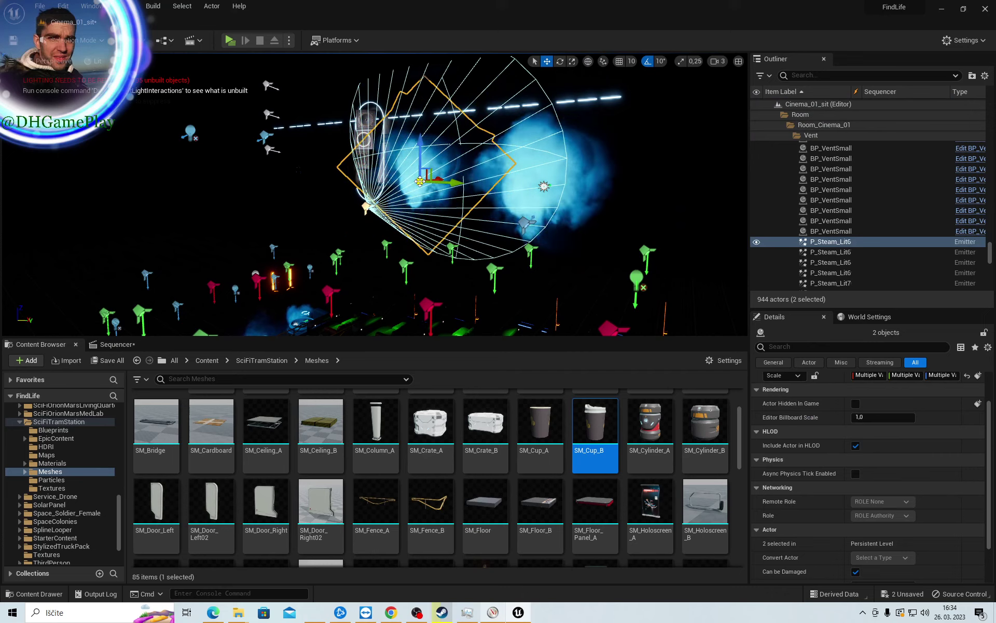
key(ctrl+d)
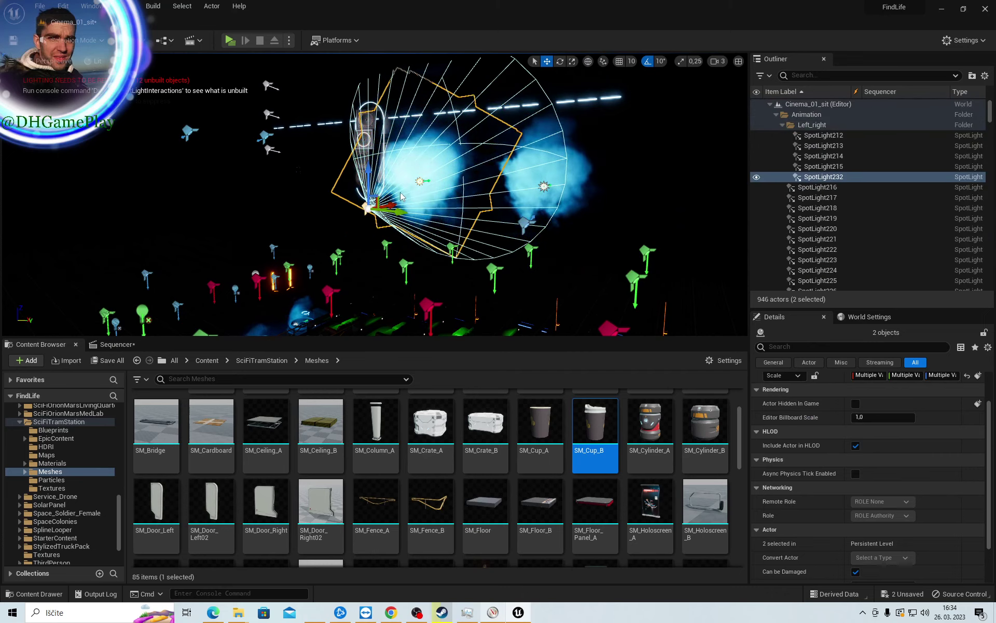
drag(401, 211, 268, 193)
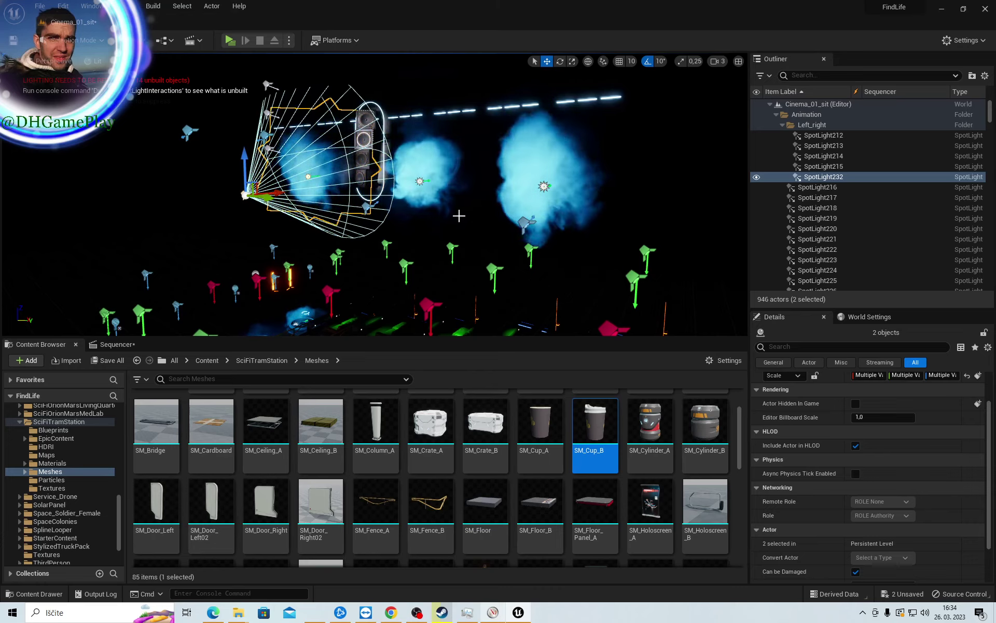
Duplicate steam emitter P_Steam_Lit71 with its spotlight and place the copies right of the speaker
right_drag(458, 216, 346, 164)
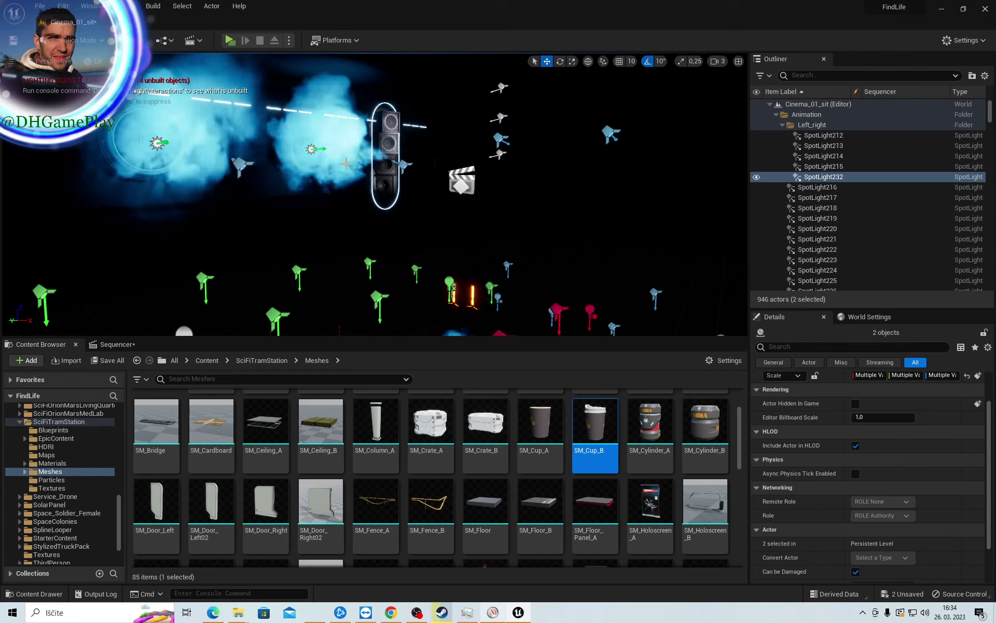
click(157, 142)
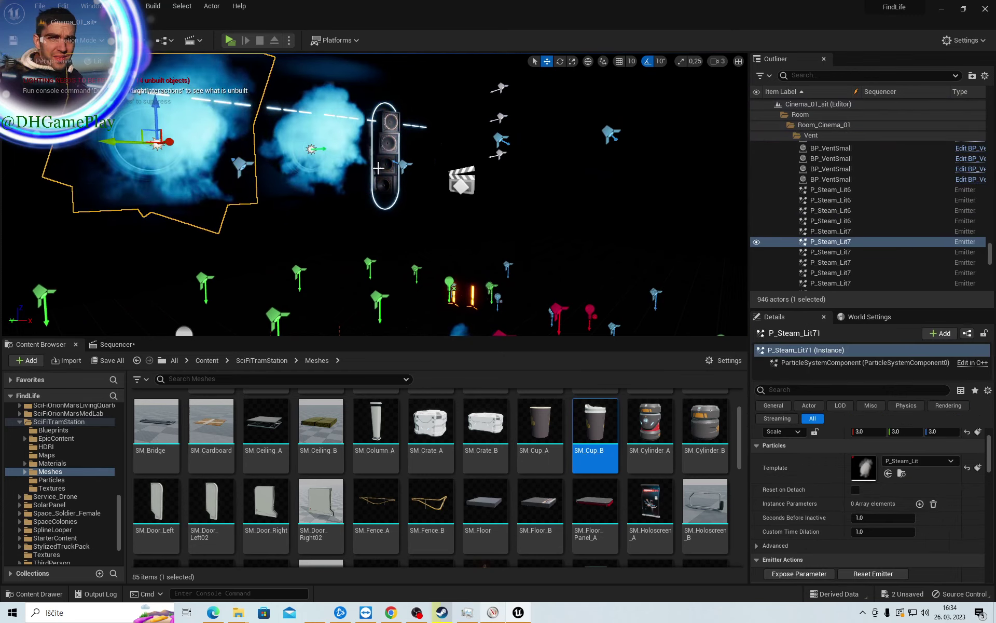
click(401, 166)
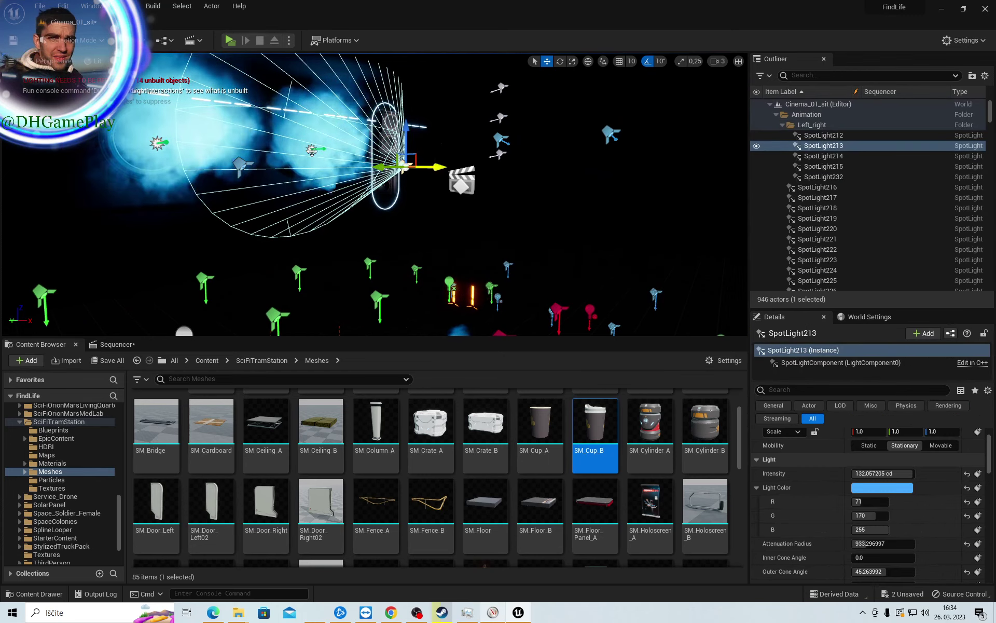
key(ctrl+d)
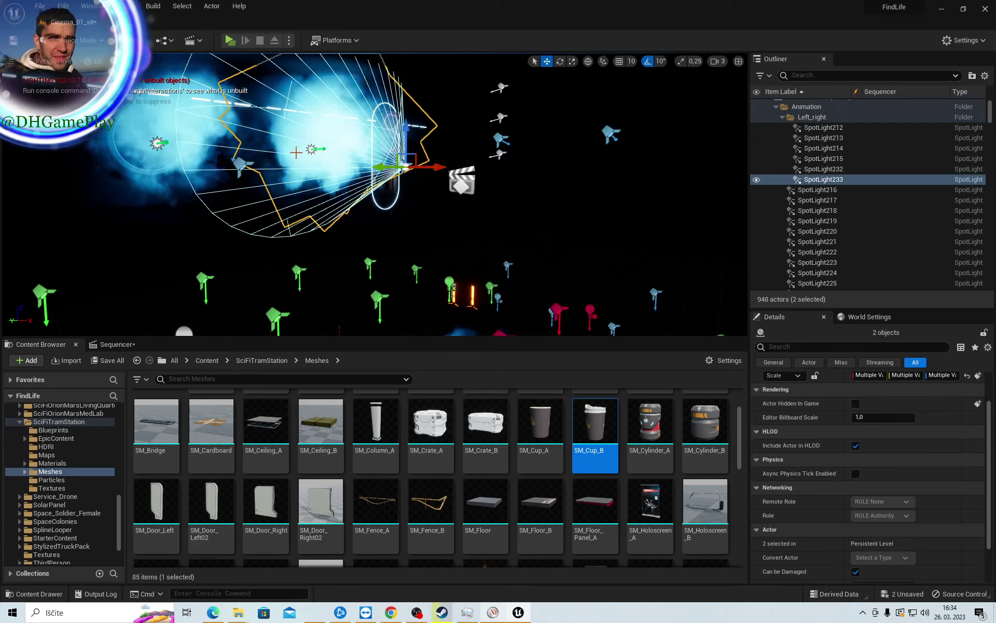
drag(383, 167, 510, 168)
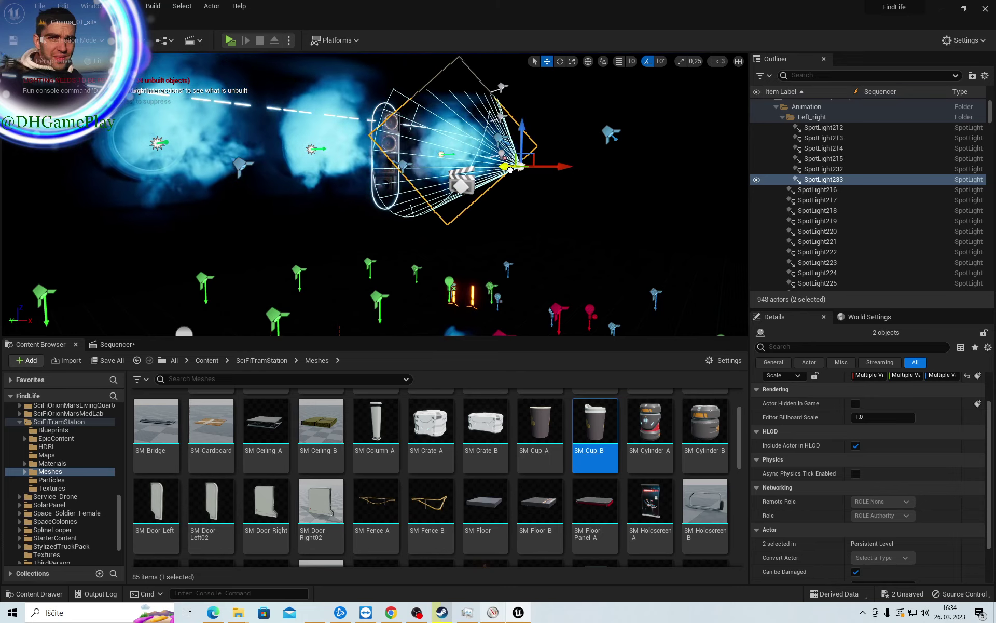
mouse_move(511, 168)
right_down()
mouse_move(467, 172)
mouse_move(483, 171)
right_up()
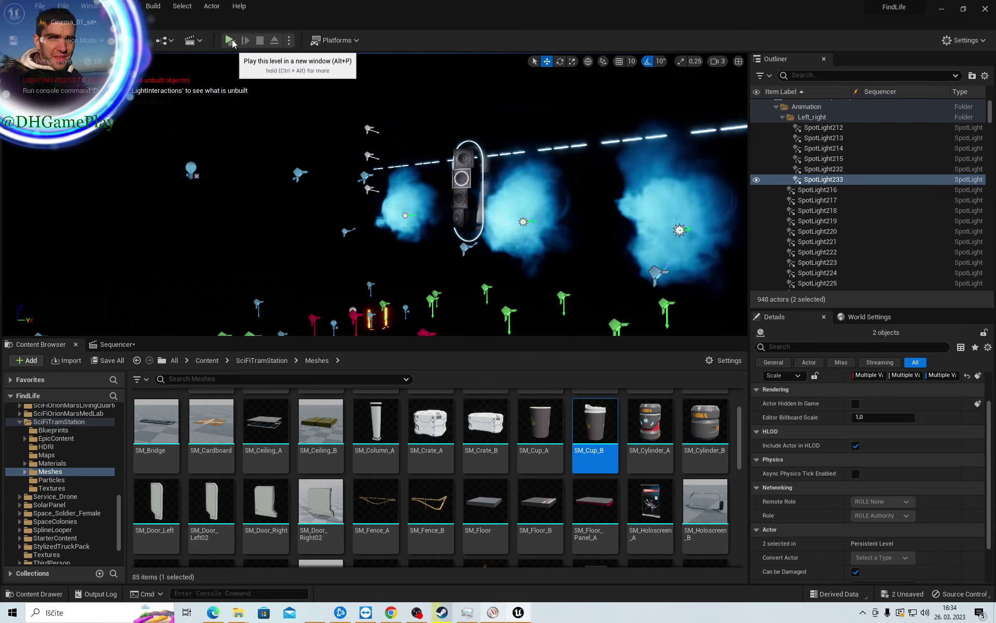
Play the level in a new window to watch the DUNE trailer, then return to the editor
click(230, 41)
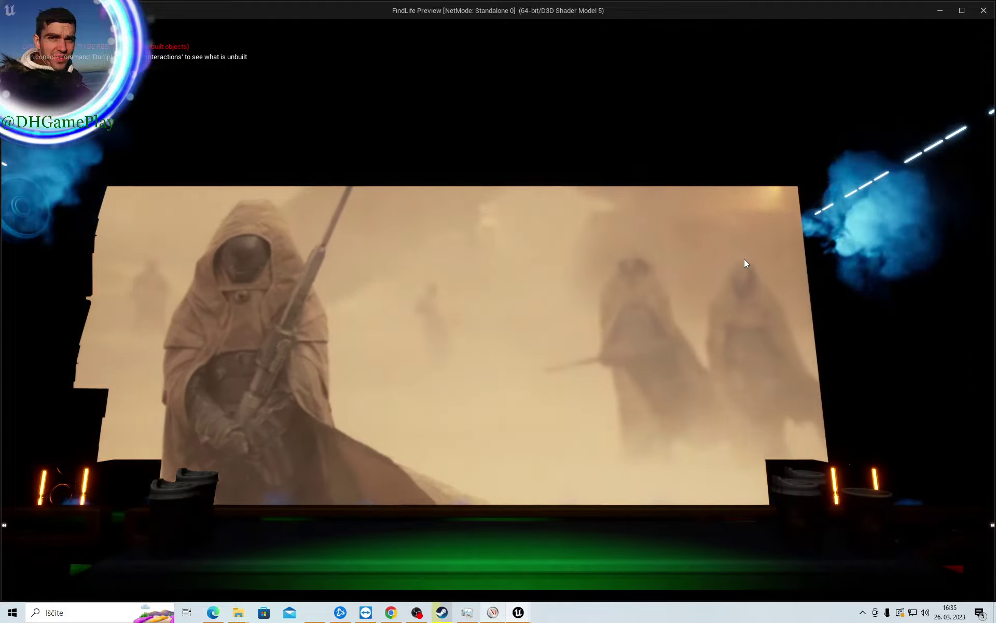
key(alt+Tab)
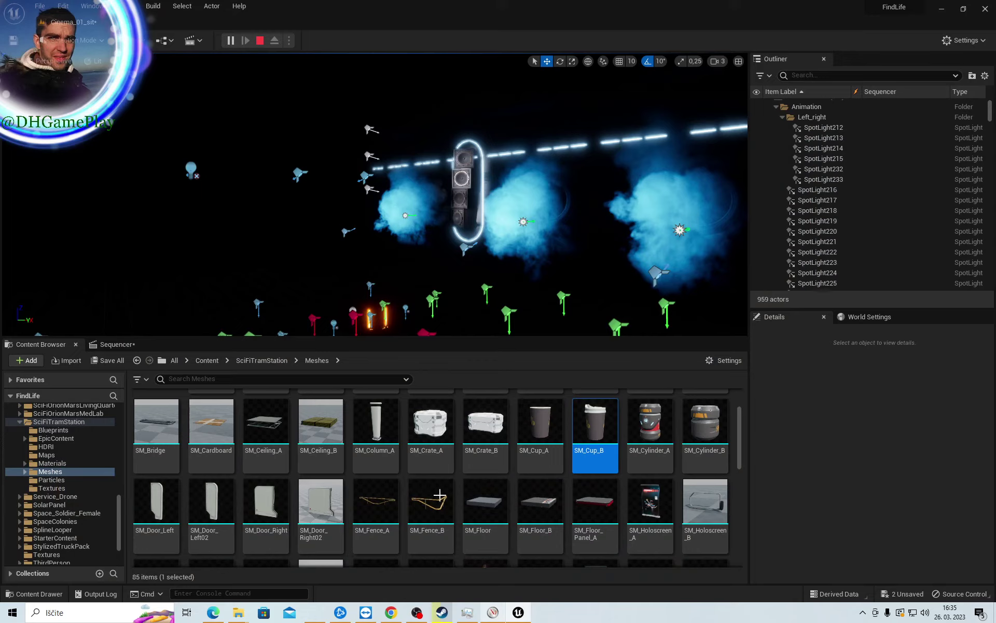